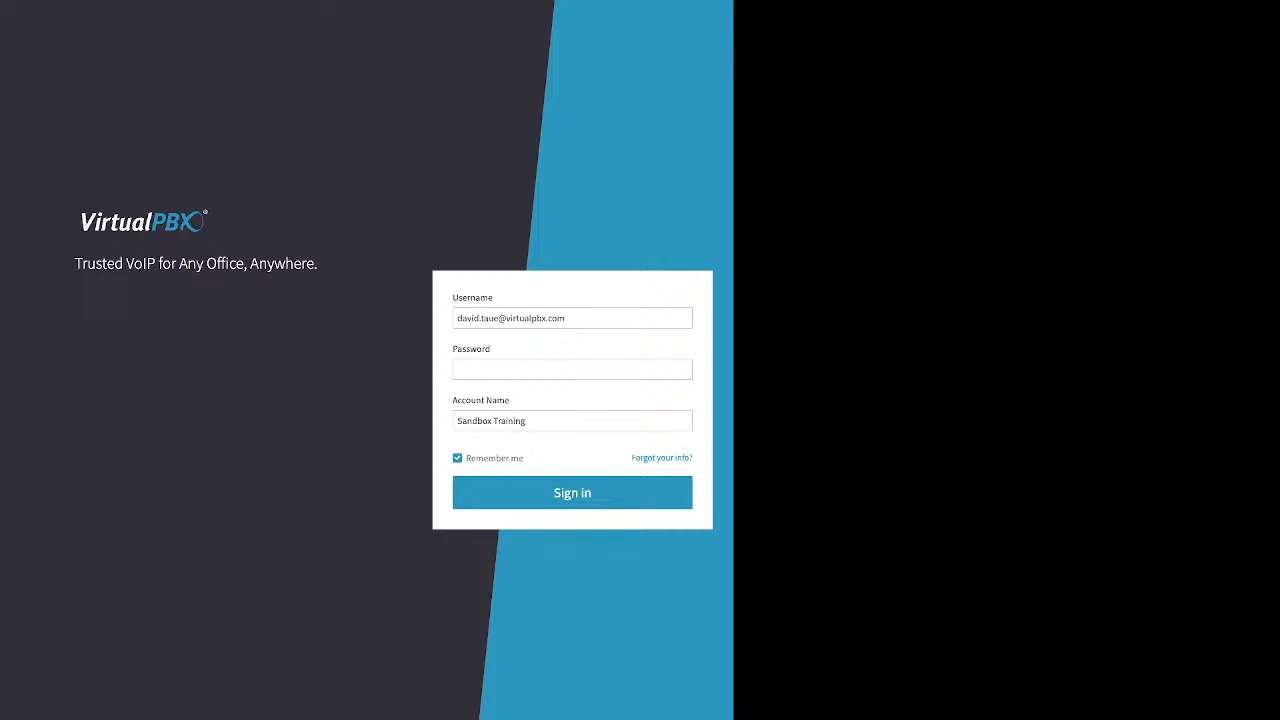
Look over the account name and phone number options of the password recovery form, and return to the sign-in form
left_click_drag(631, 458, 689, 458)
left_click(661, 458)
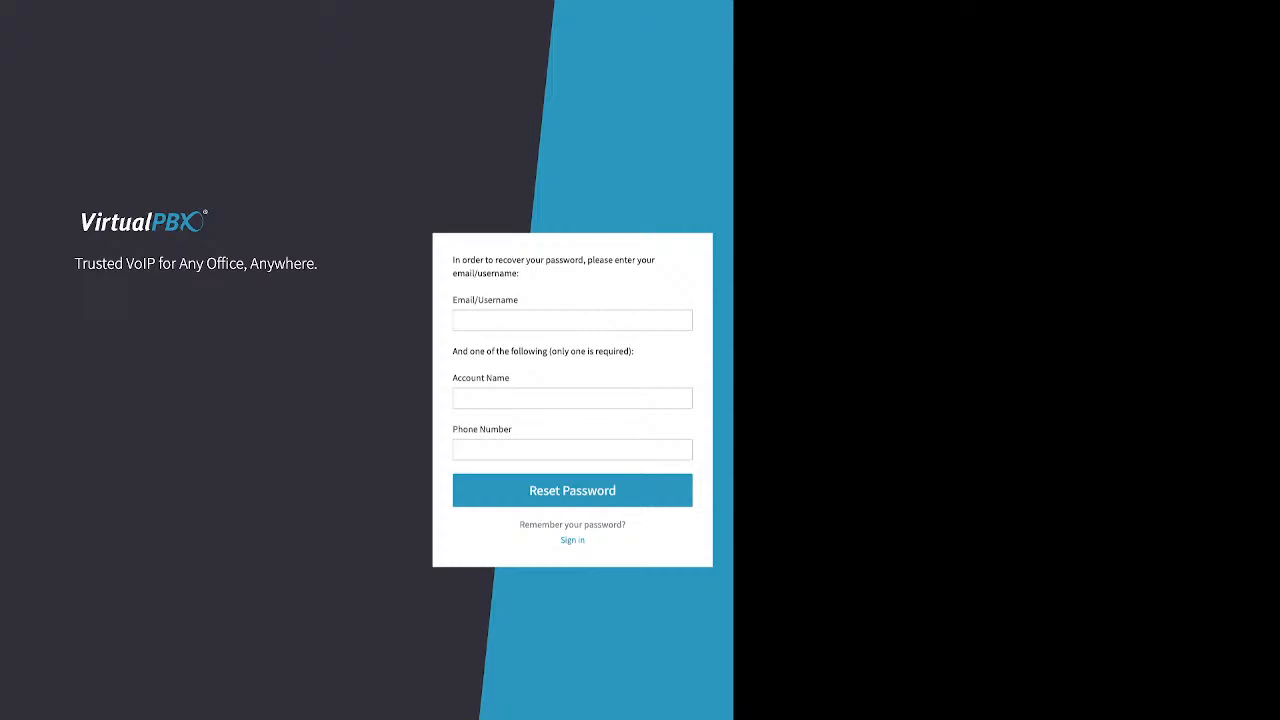
triple_click(481, 378)
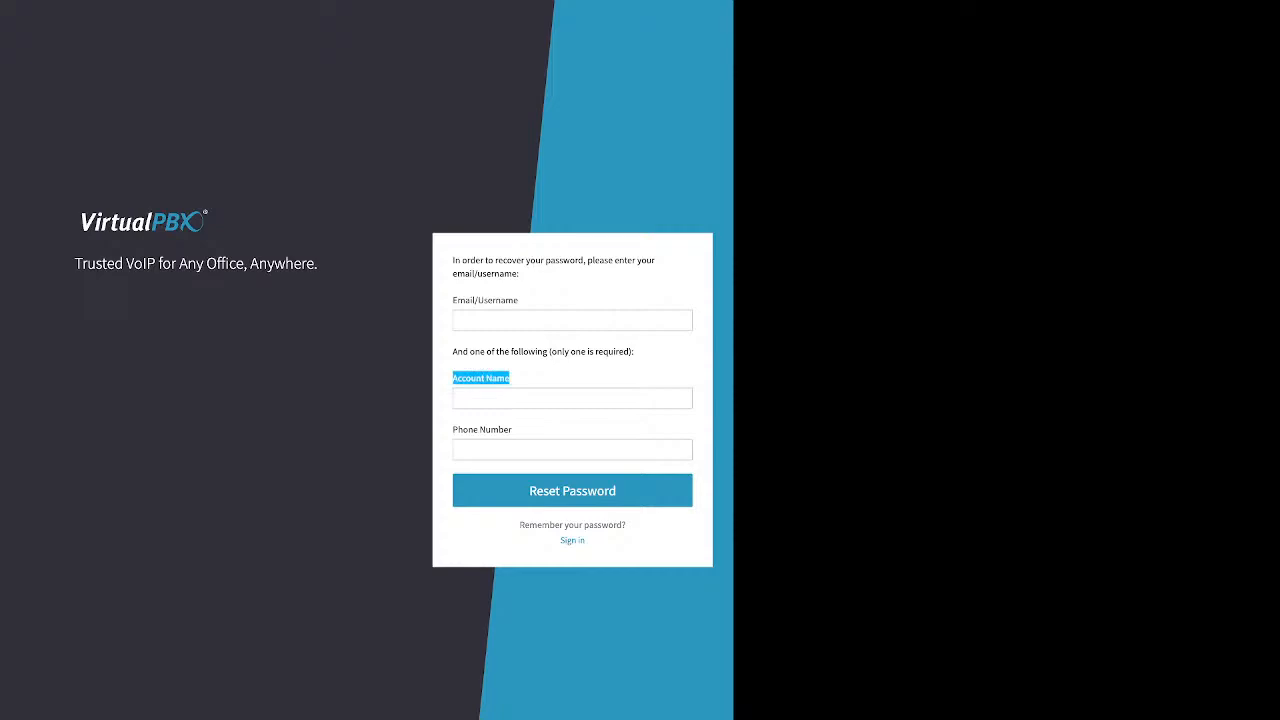
left_click_drag(452, 430, 512, 430)
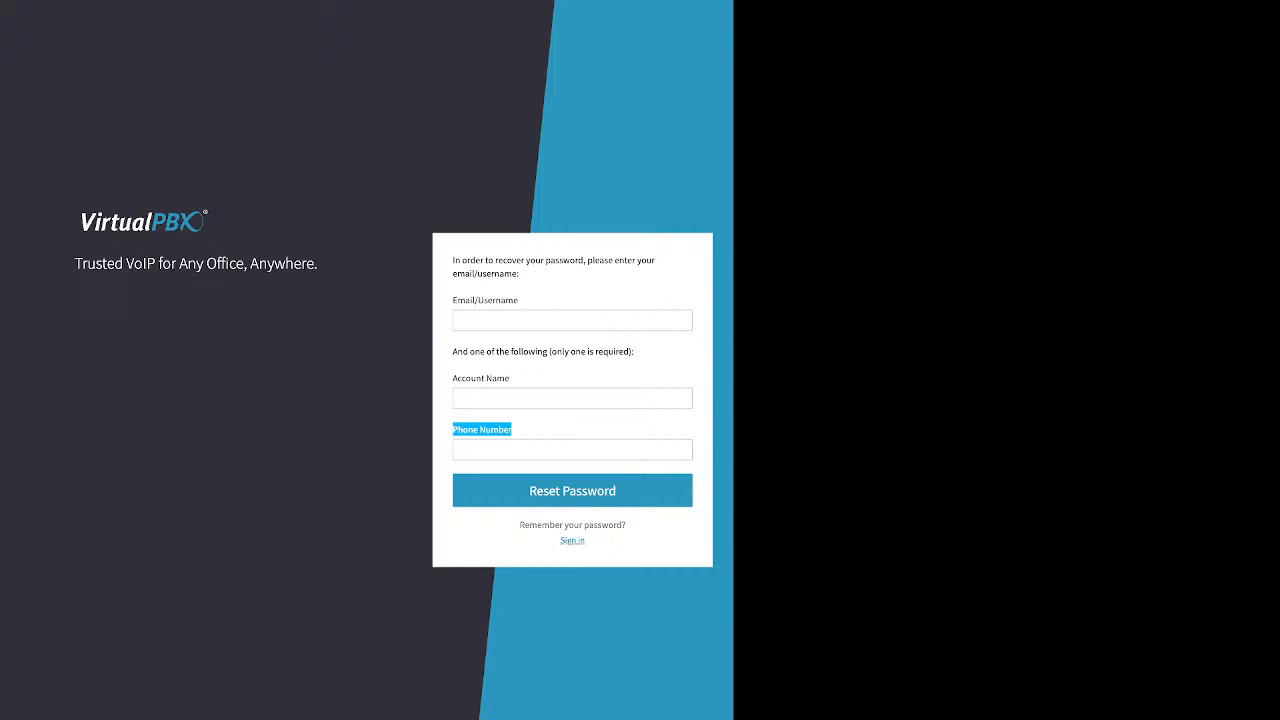
left_click(573, 541)
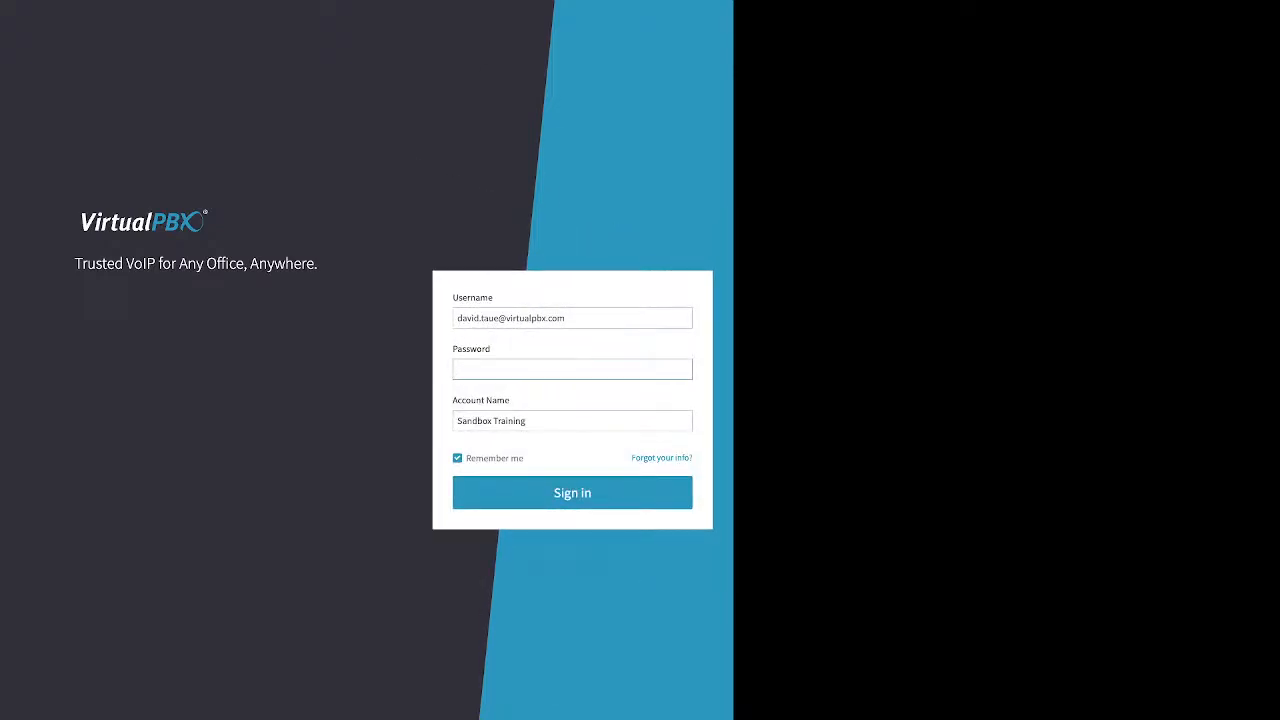
Enter the account password, keep the sign-in details remembered, and sign in to the account
type("******")
double_click(458, 458)
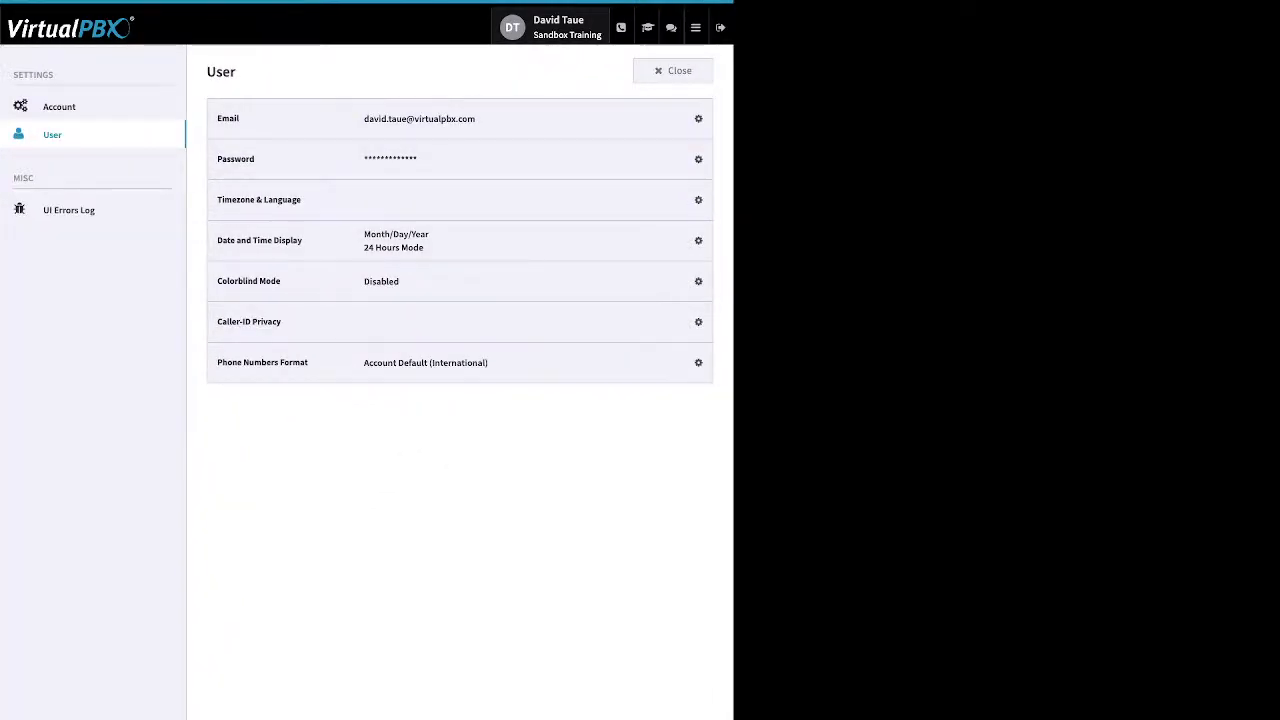
Review the user's password change options and the account's timezone and language options, and close the settings without changes
left_click(698, 159)
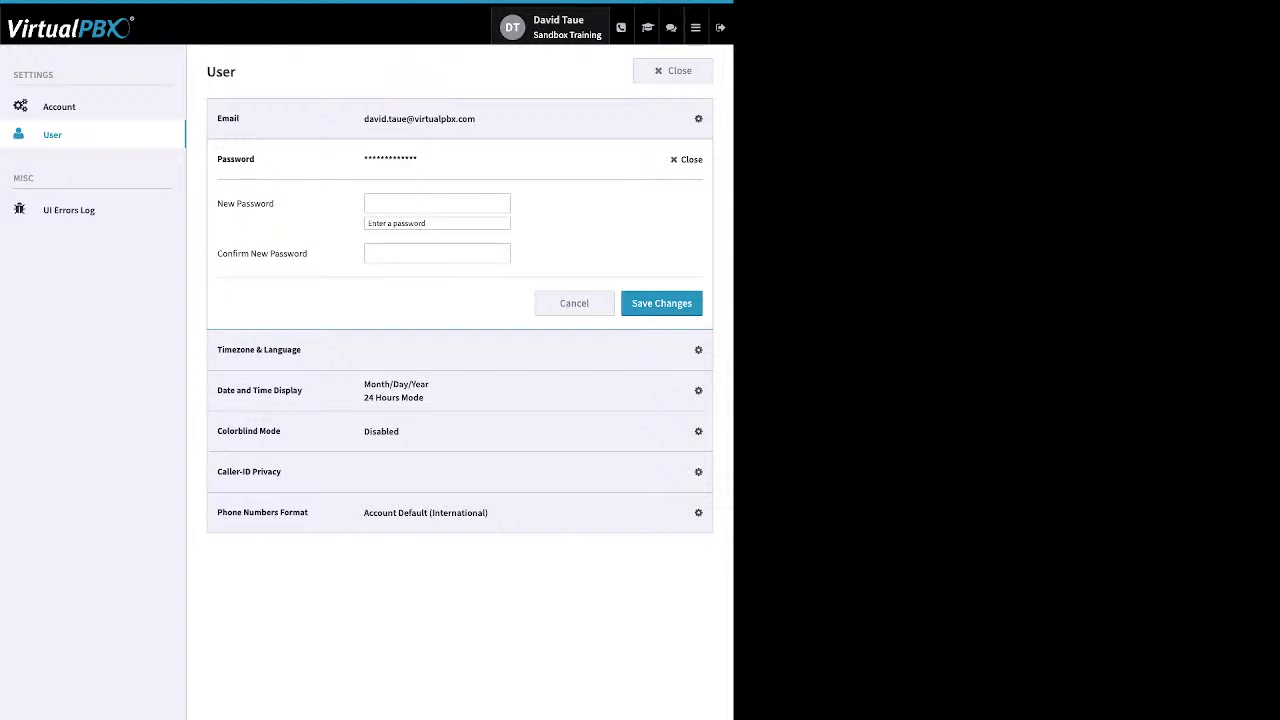
left_click(687, 160)
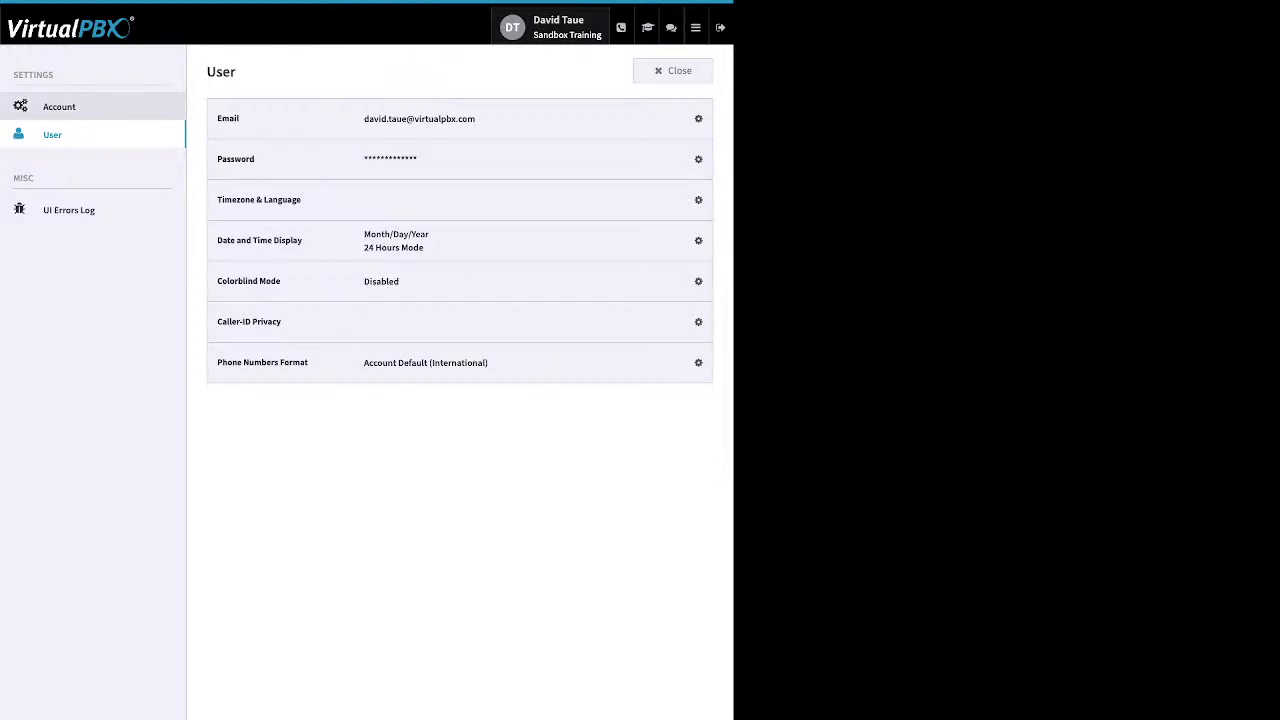
left_click(59, 107)
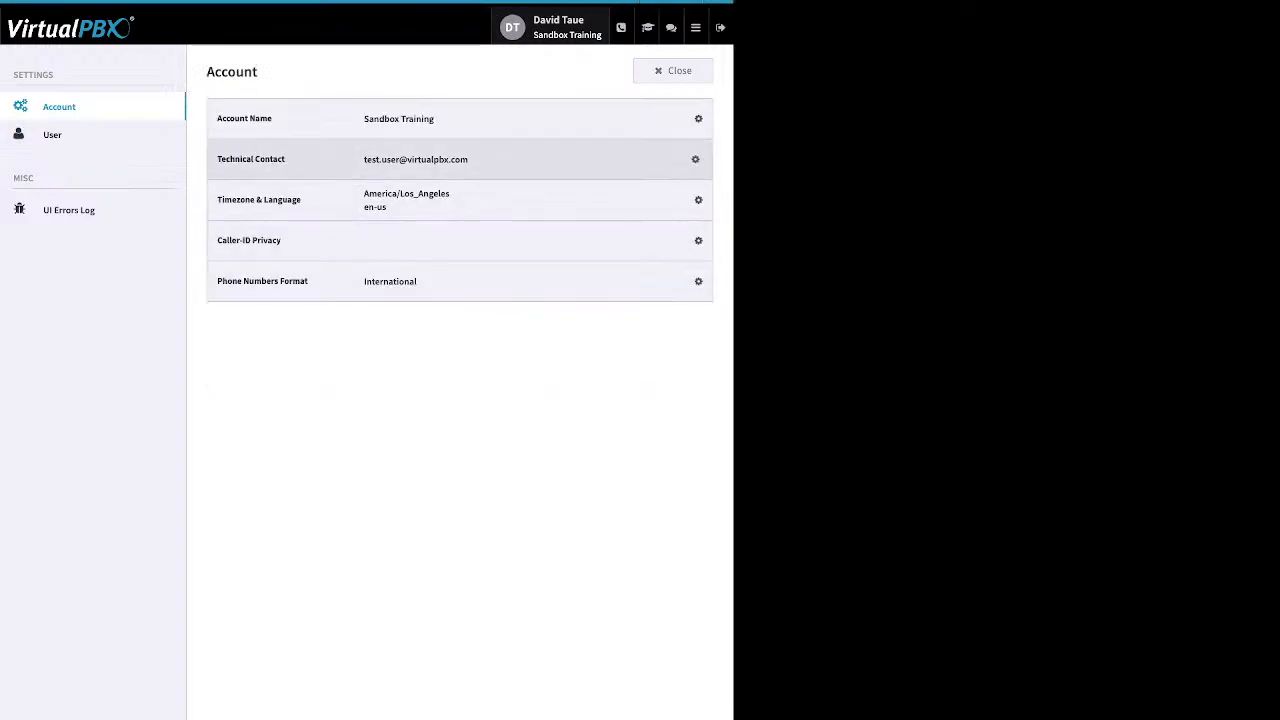
left_click(690, 200)
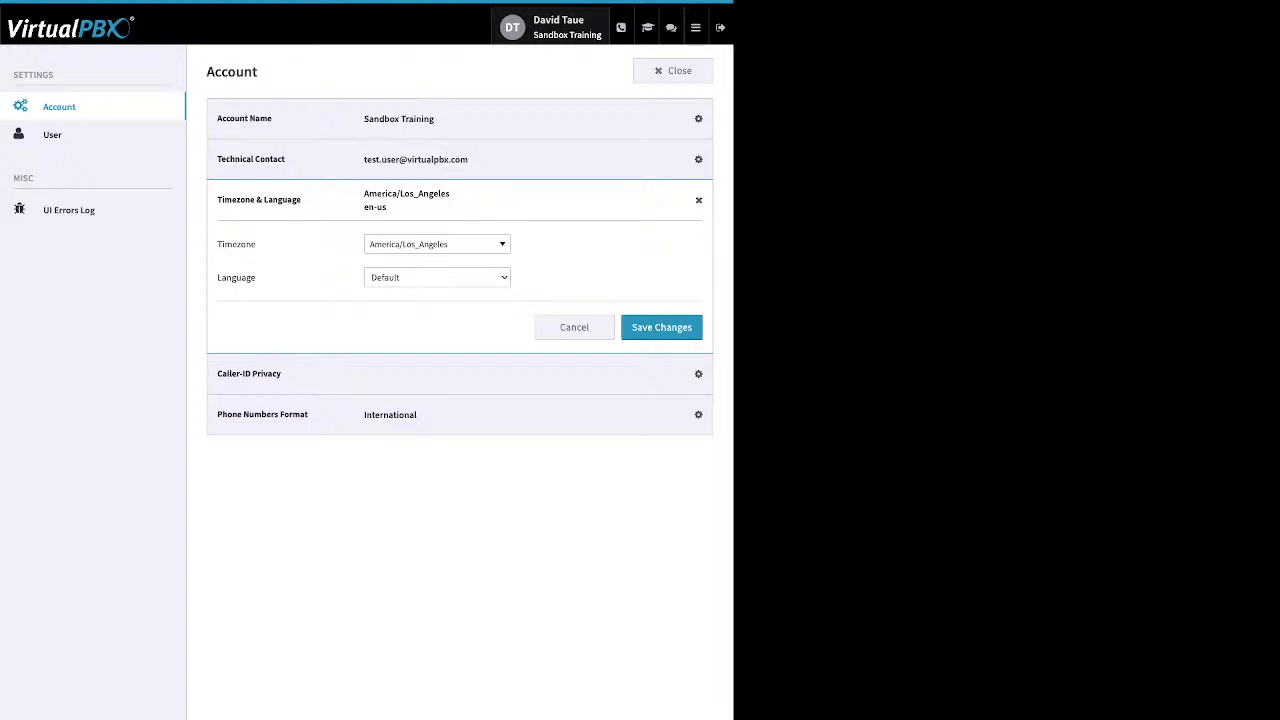
left_click(673, 71)
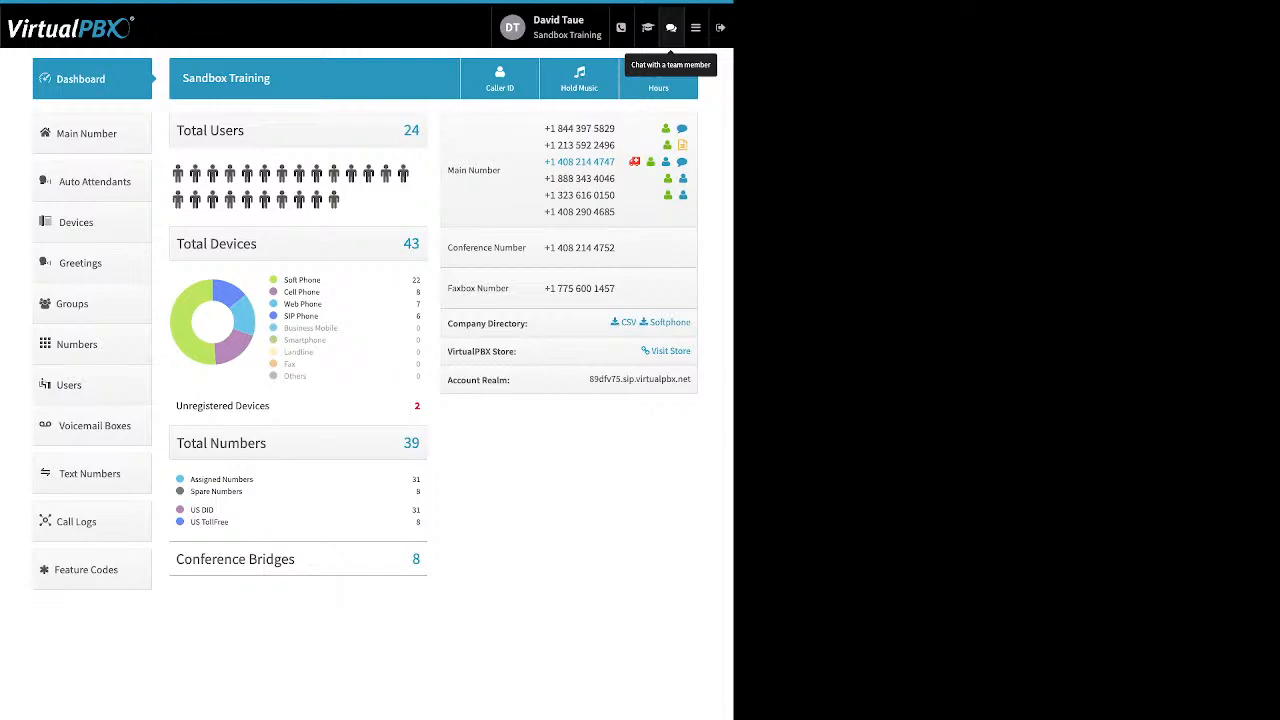
Examine the soft phone, cell phone, web phone and SIP phone entries and the unregistered devices entry on the dashboard
left_click(695, 27)
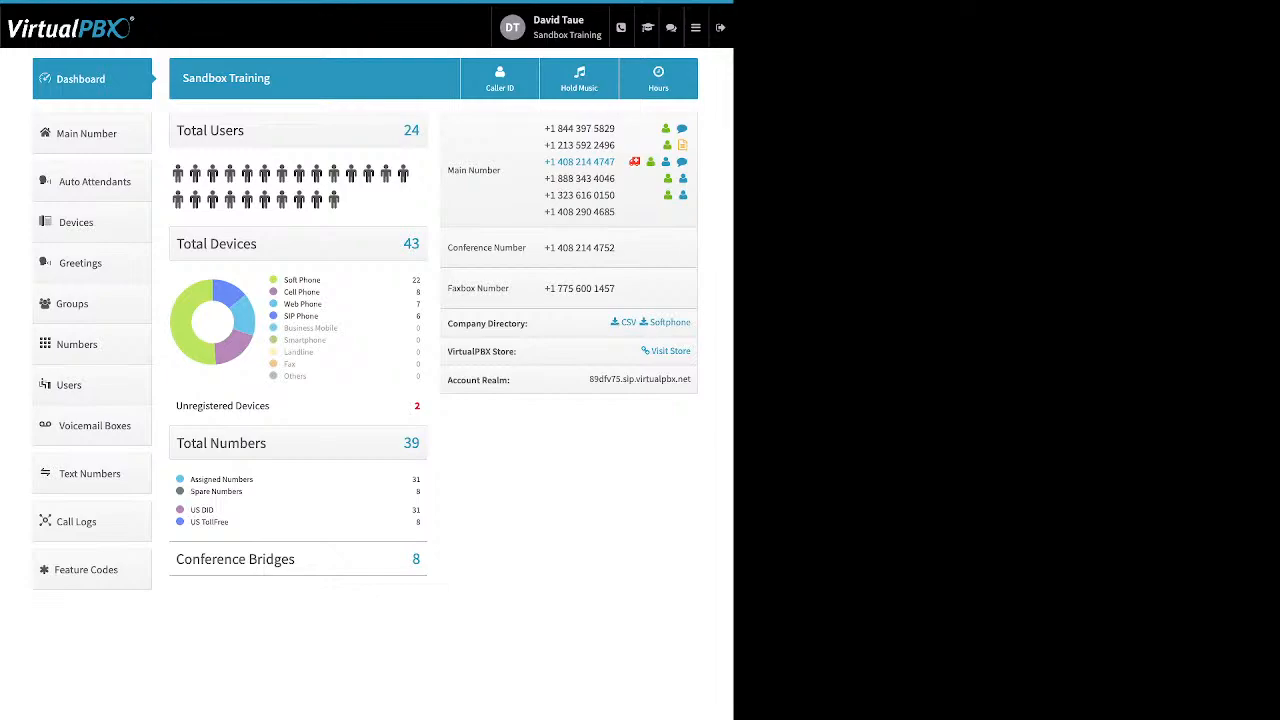
left_click_drag(321, 280, 288, 280)
left_click_drag(321, 292, 284, 292)
left_click_drag(323, 304, 284, 304)
left_click(303, 304)
triple_click(301, 316)
left_click_drag(270, 405, 197, 405)
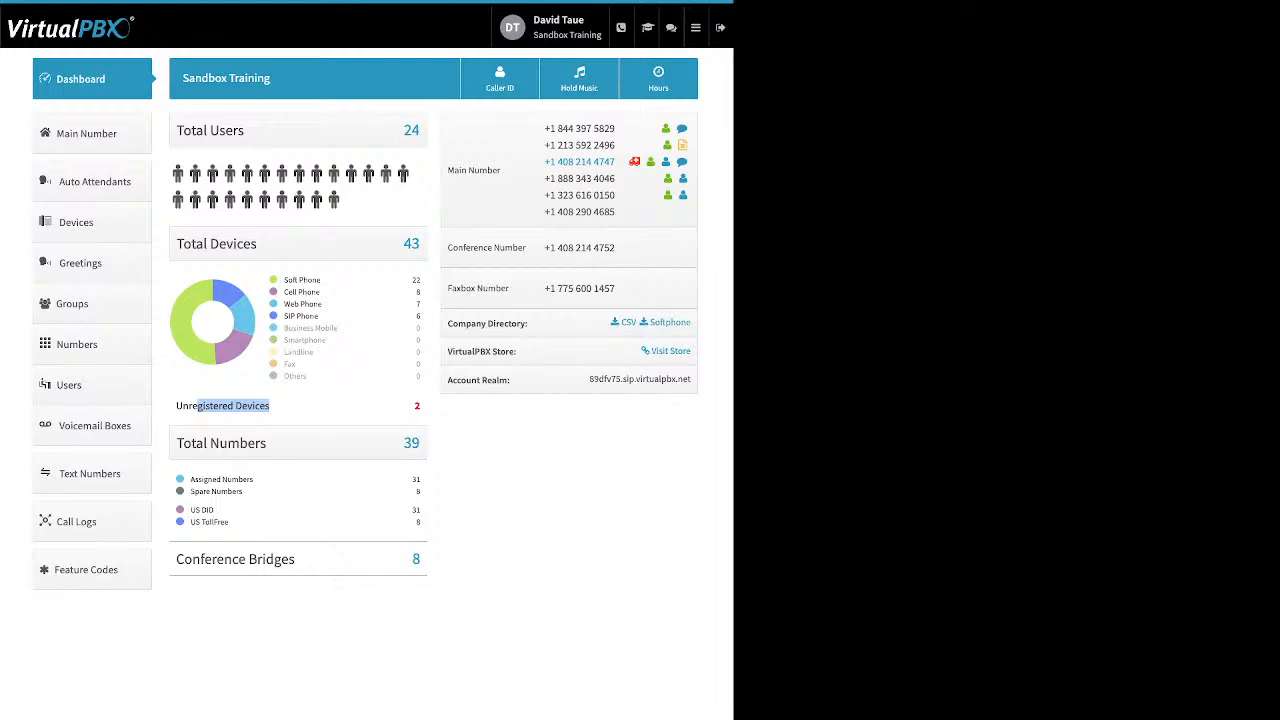
left_click(234, 406)
Examine the assigned, spare, US DID and US toll-free categories under the dashboard's total numbers
left_click_drag(243, 492, 190, 479)
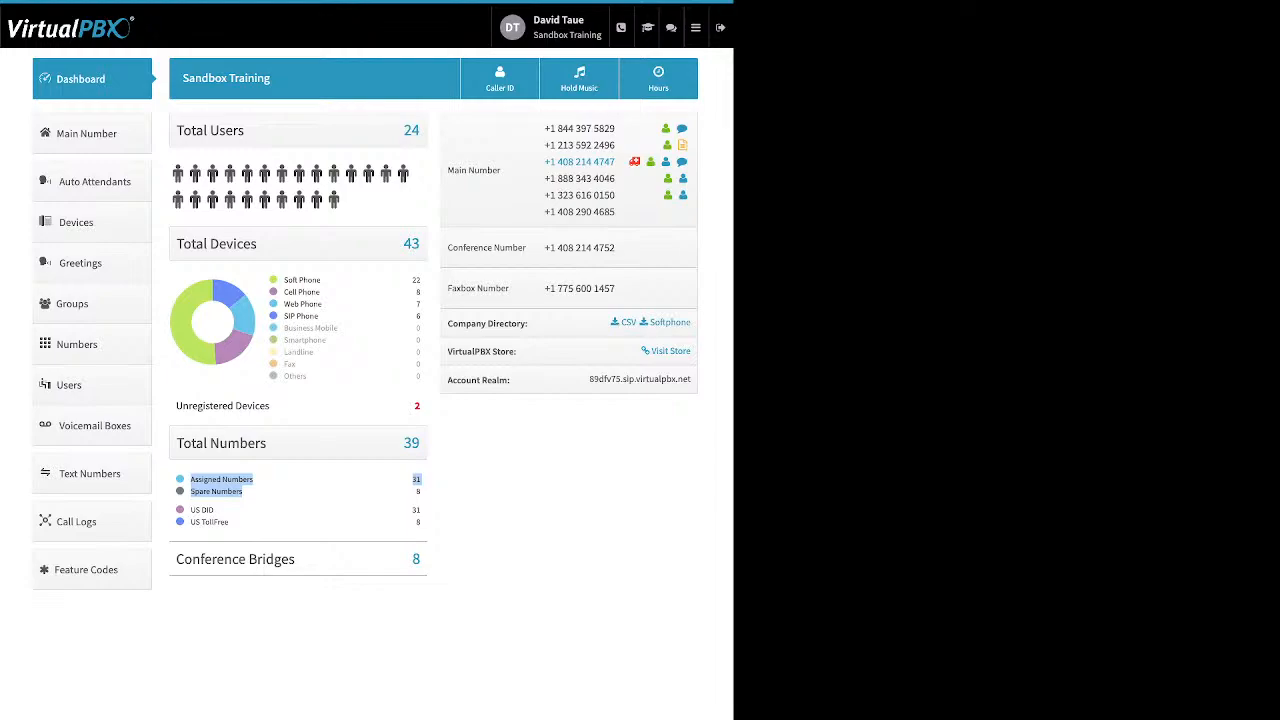
left_click(288, 492)
left_click_drag(229, 522, 190, 510)
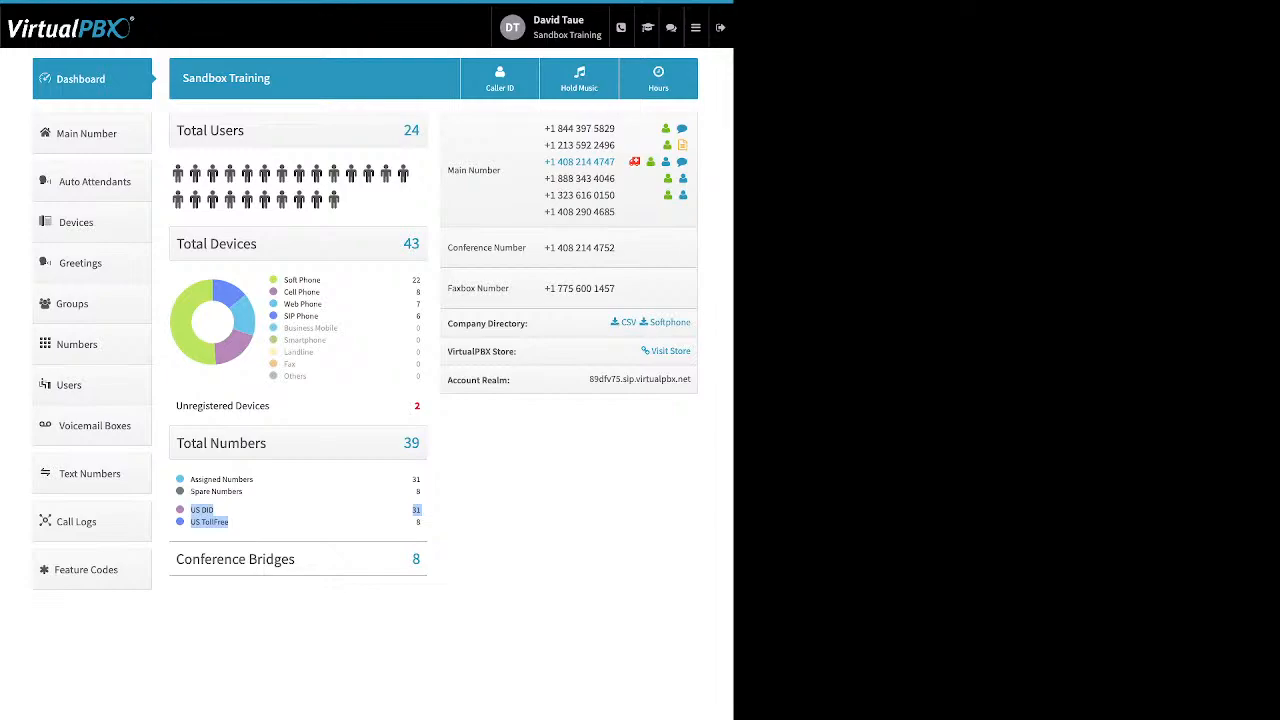
left_click(292, 521)
Examine the company directory downloads, the VirtualPBX store link and the account realm on the dashboard
left_click_drag(528, 324, 453, 324)
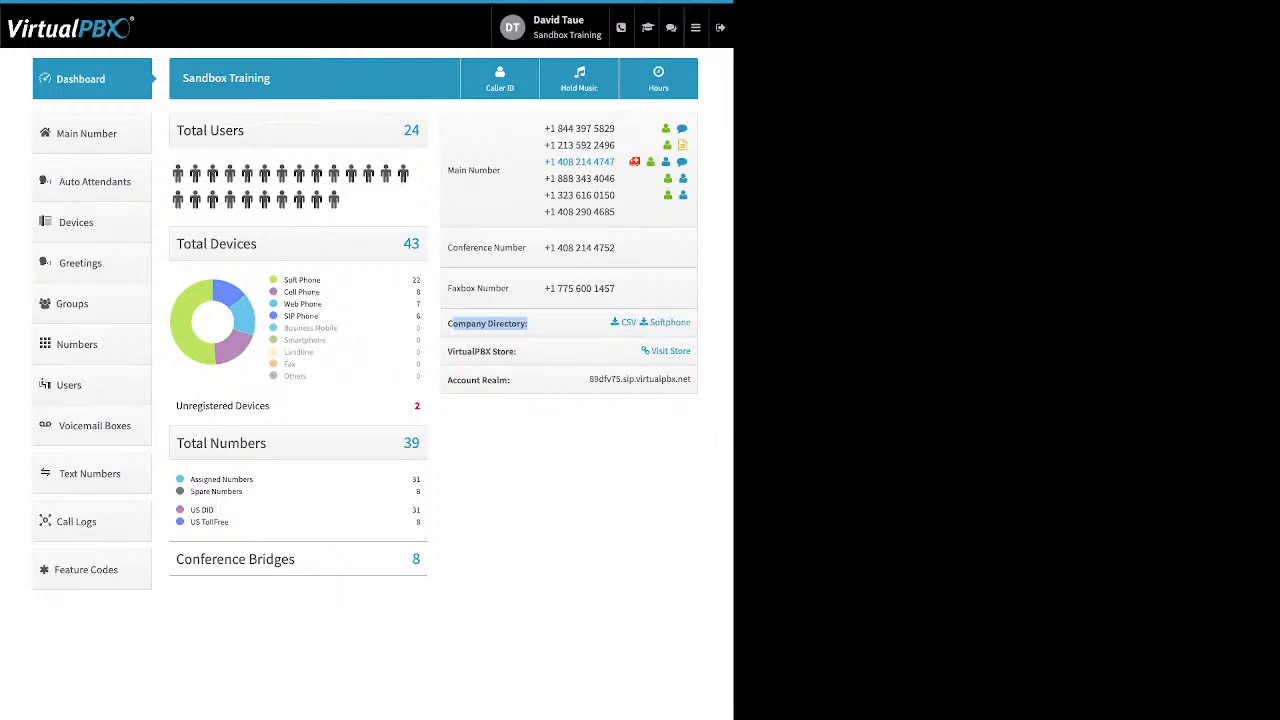
left_click_drag(520, 352, 456, 352)
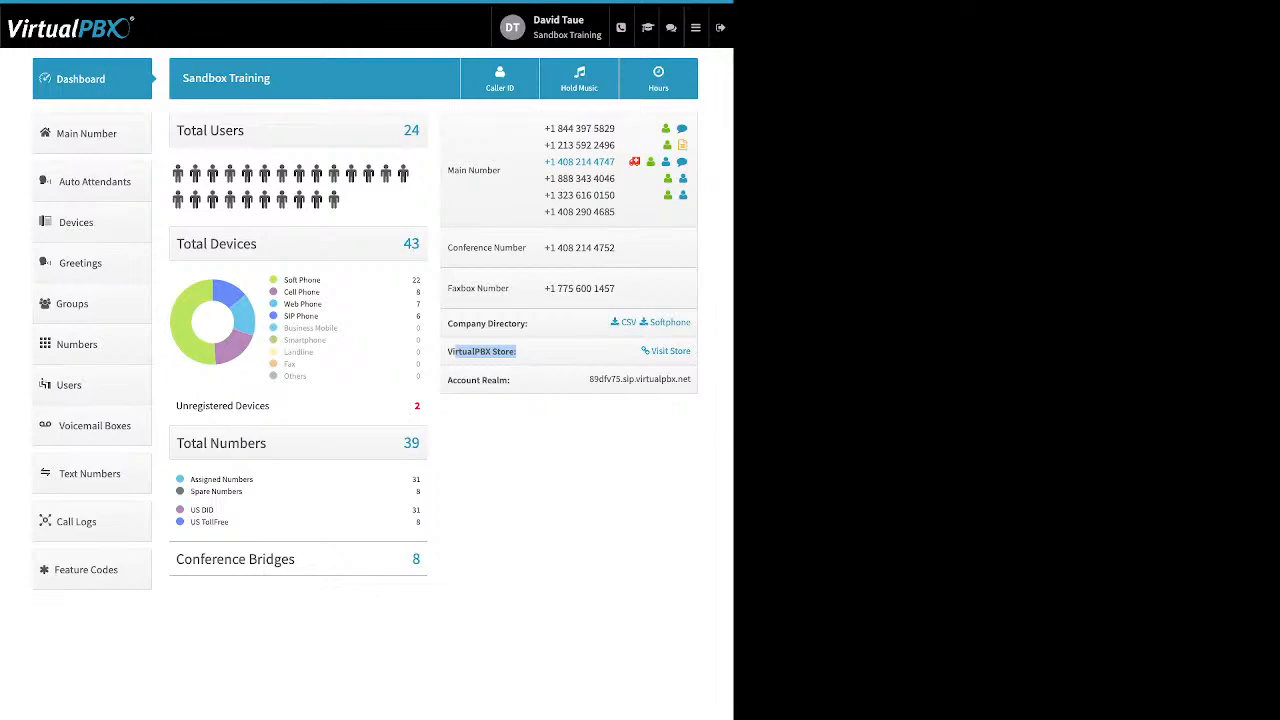
left_click(516, 352)
left_click_drag(511, 380, 447, 380)
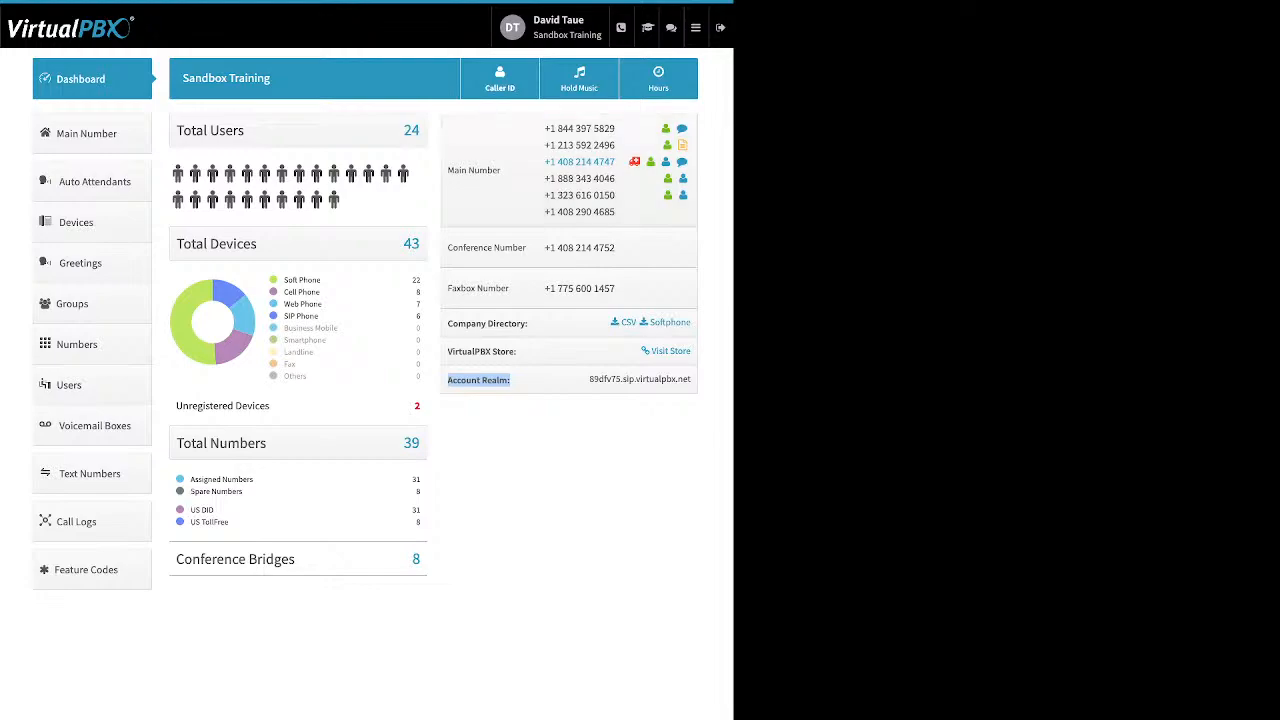
Review the company caller ID name and emergency (E911) information, and close the caller ID settings without changes
left_click(500, 79)
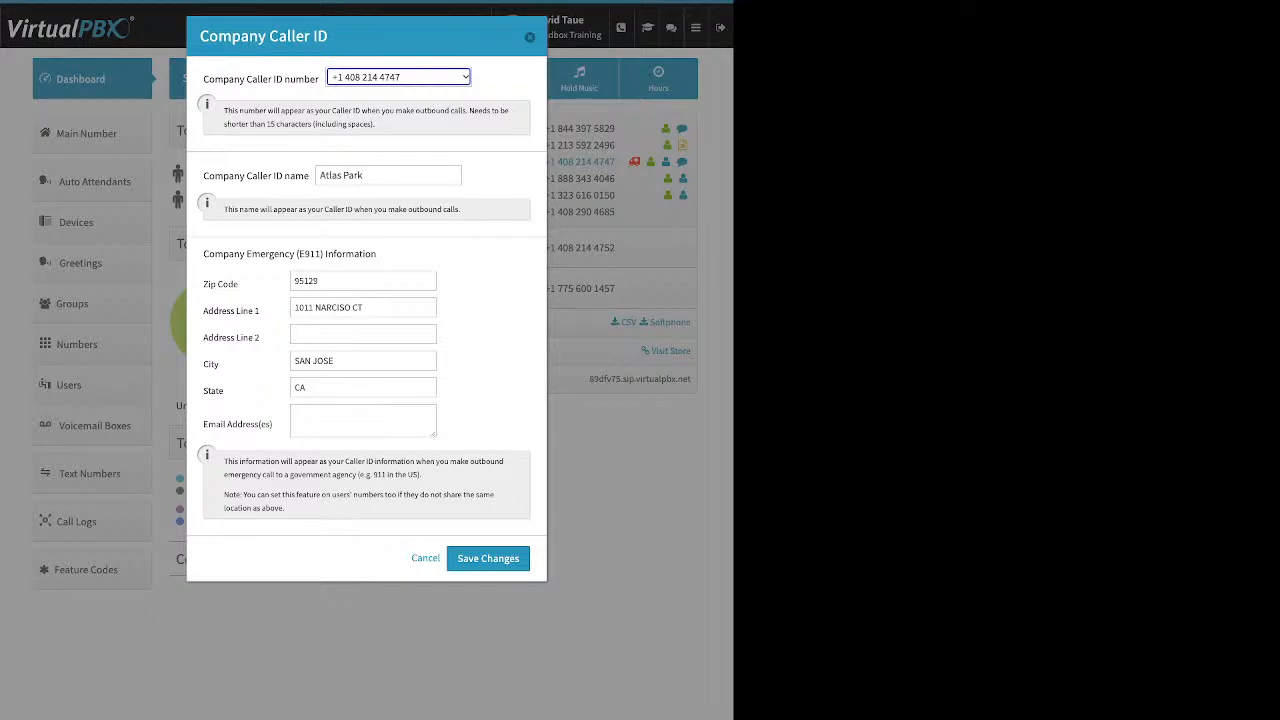
left_click_drag(203, 176, 309, 176)
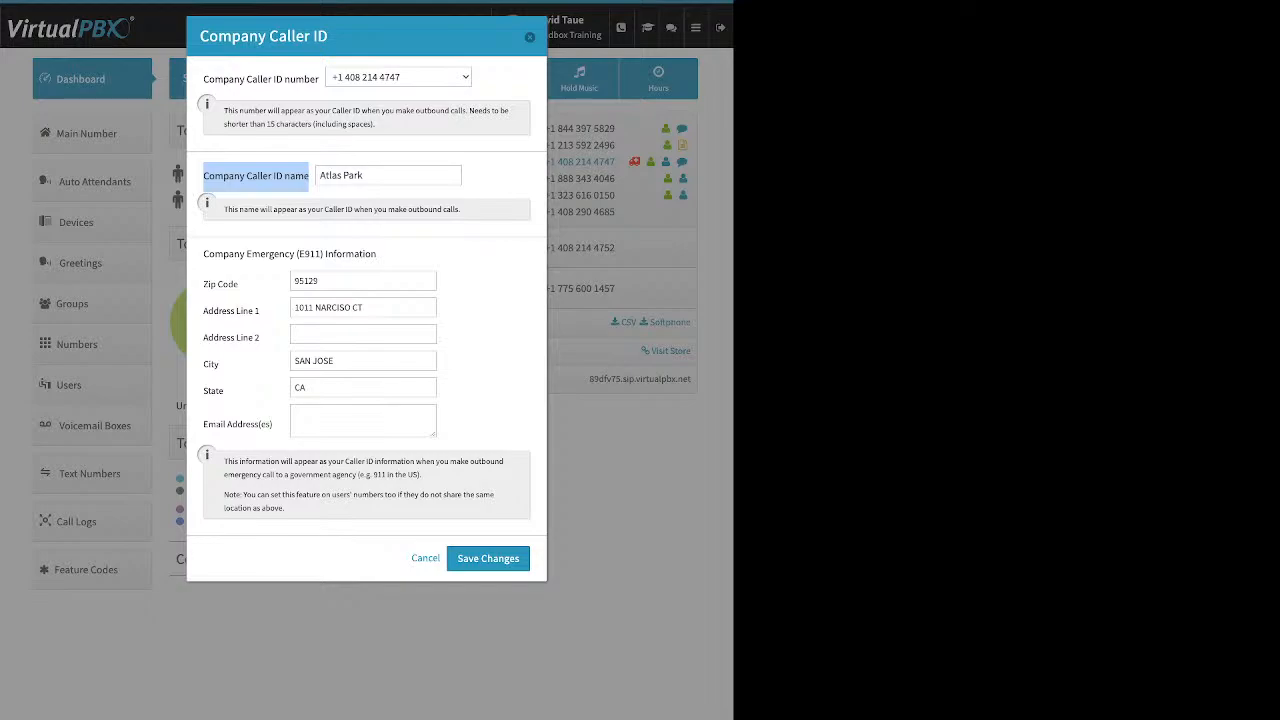
left_click_drag(366, 175, 326, 175)
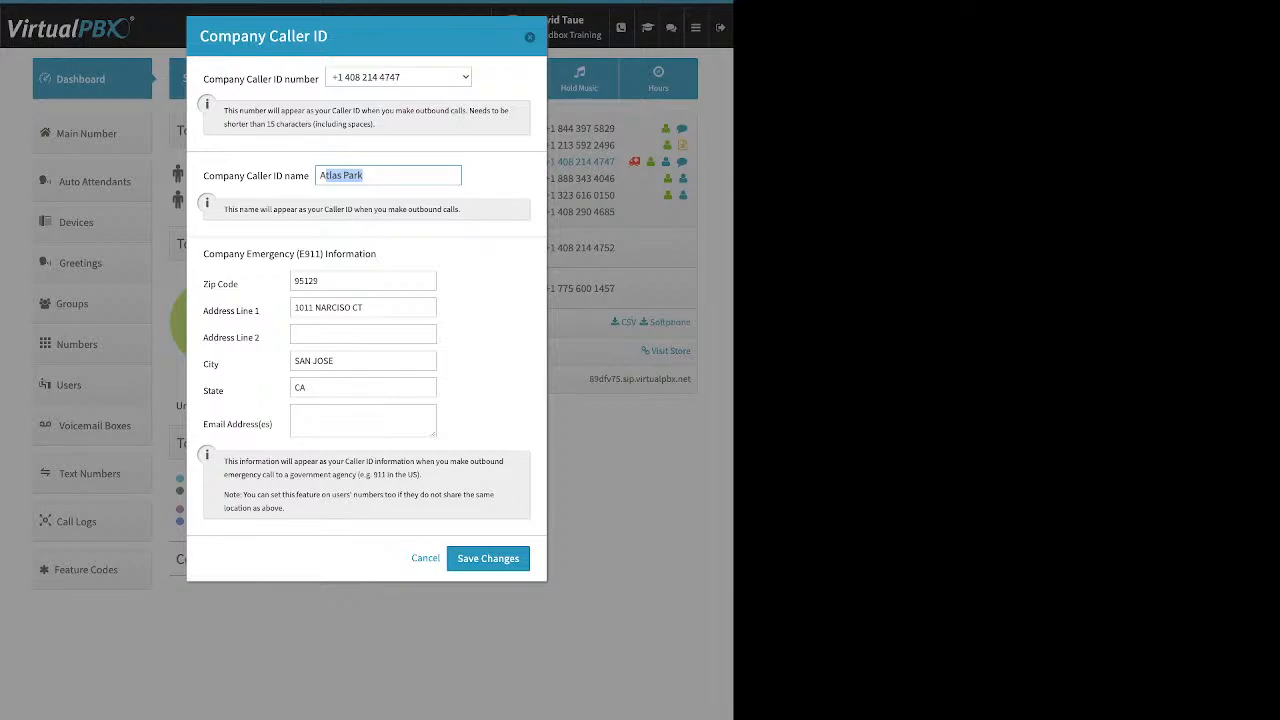
left_click(400, 175)
left_click_drag(203, 254, 376, 254)
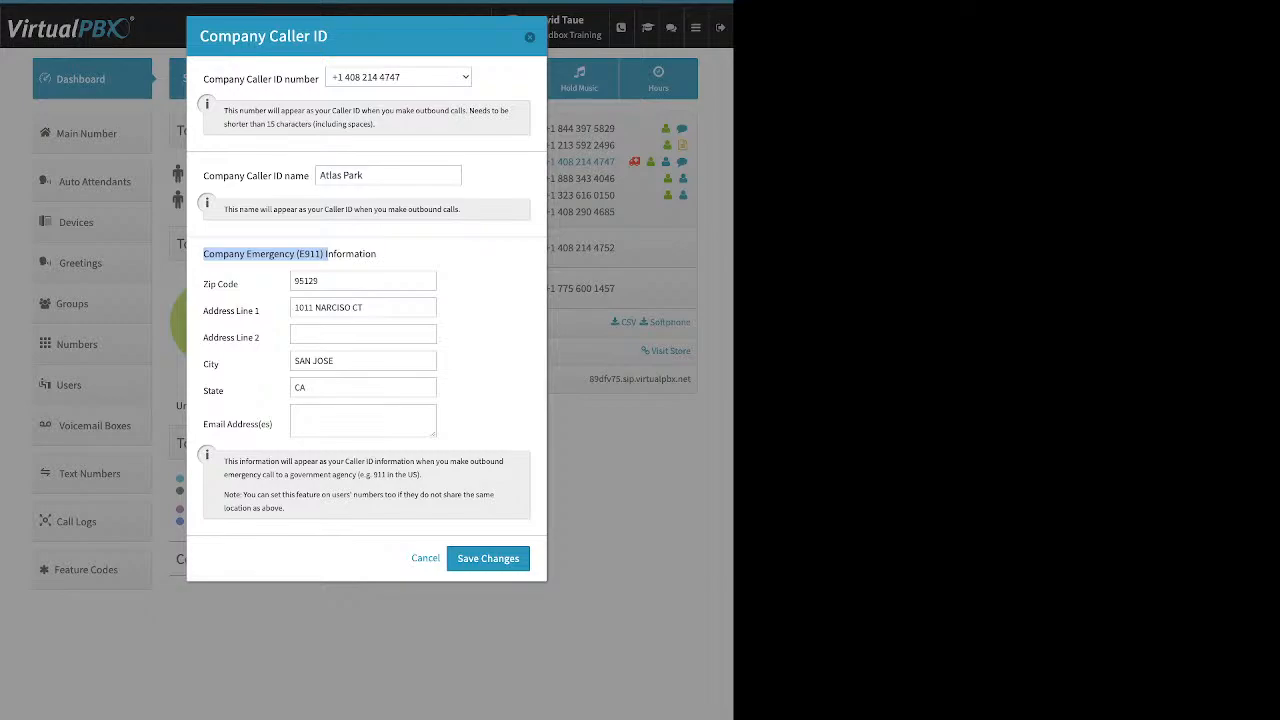
key("Escape")
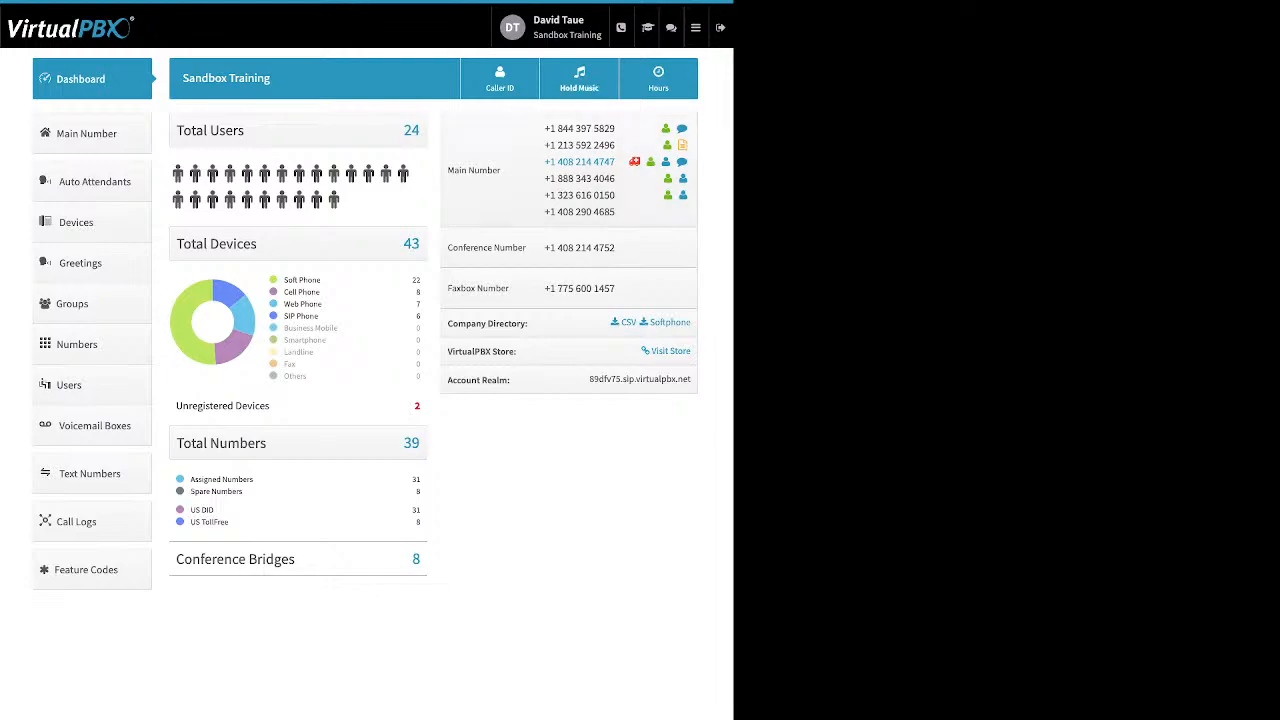
View the account's music-on-hold setup with its audio file upload option, and close it without changes
left_click(579, 79)
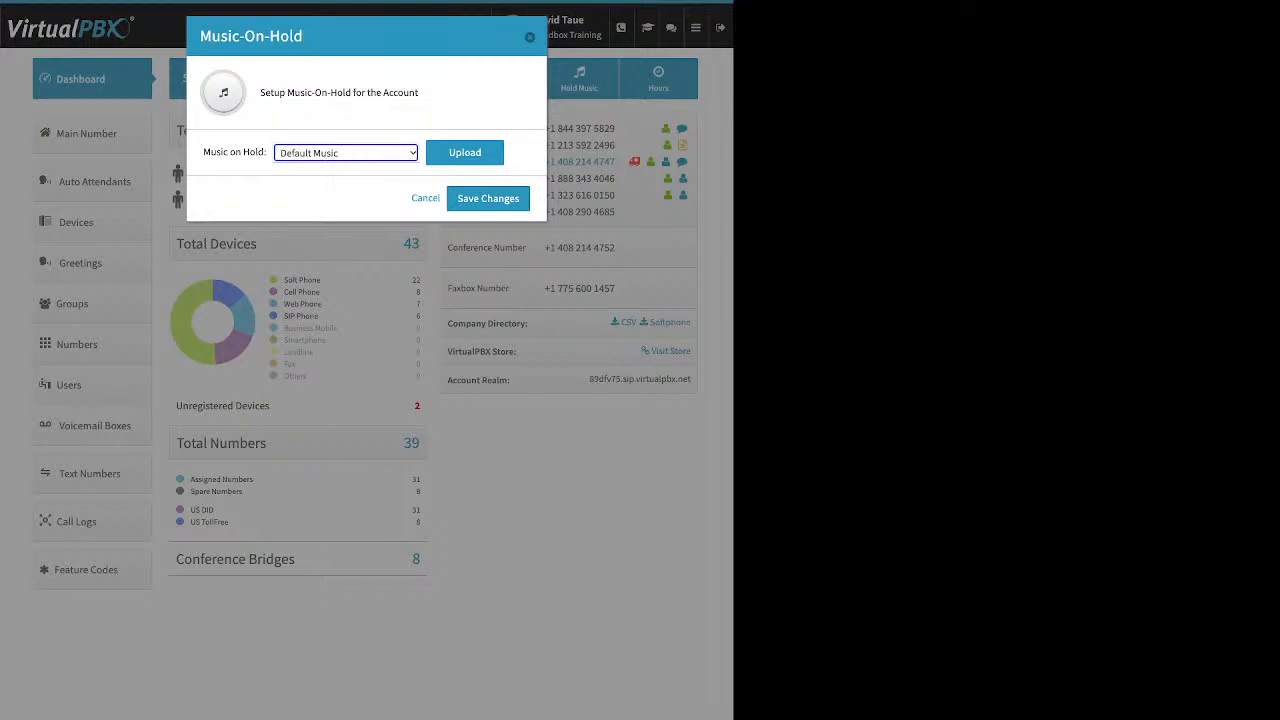
left_click(465, 153)
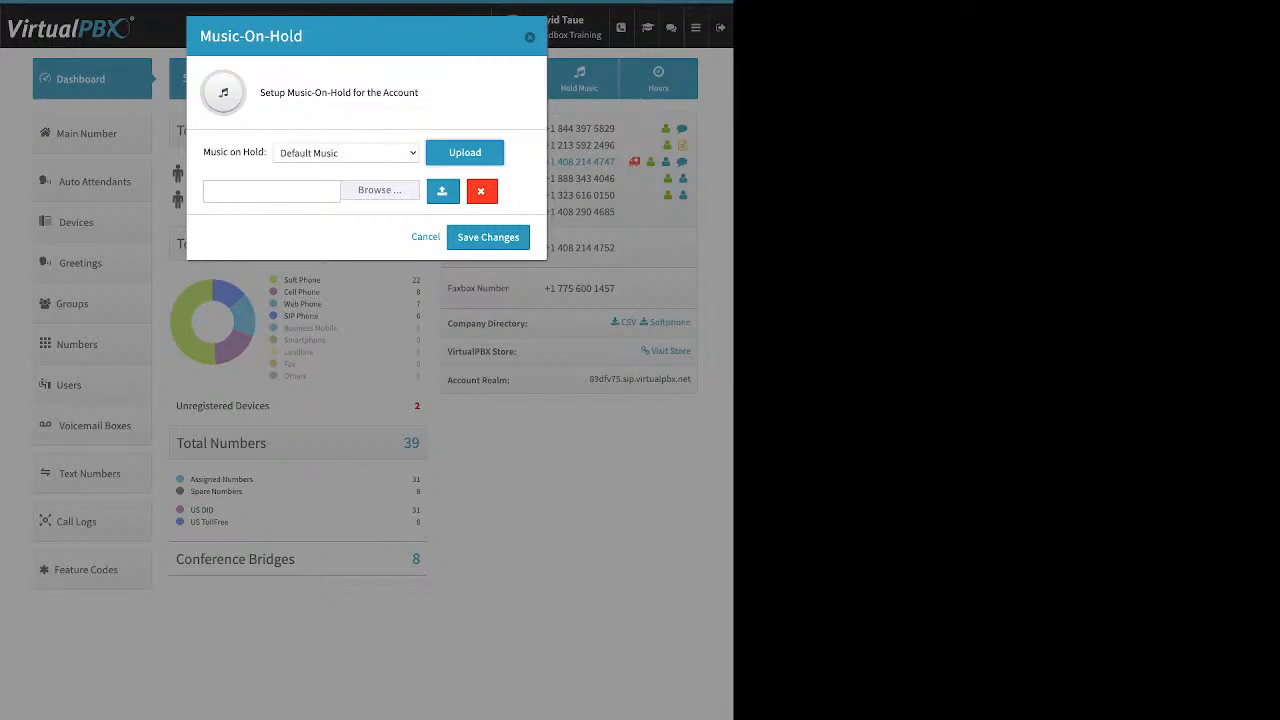
left_click(530, 37)
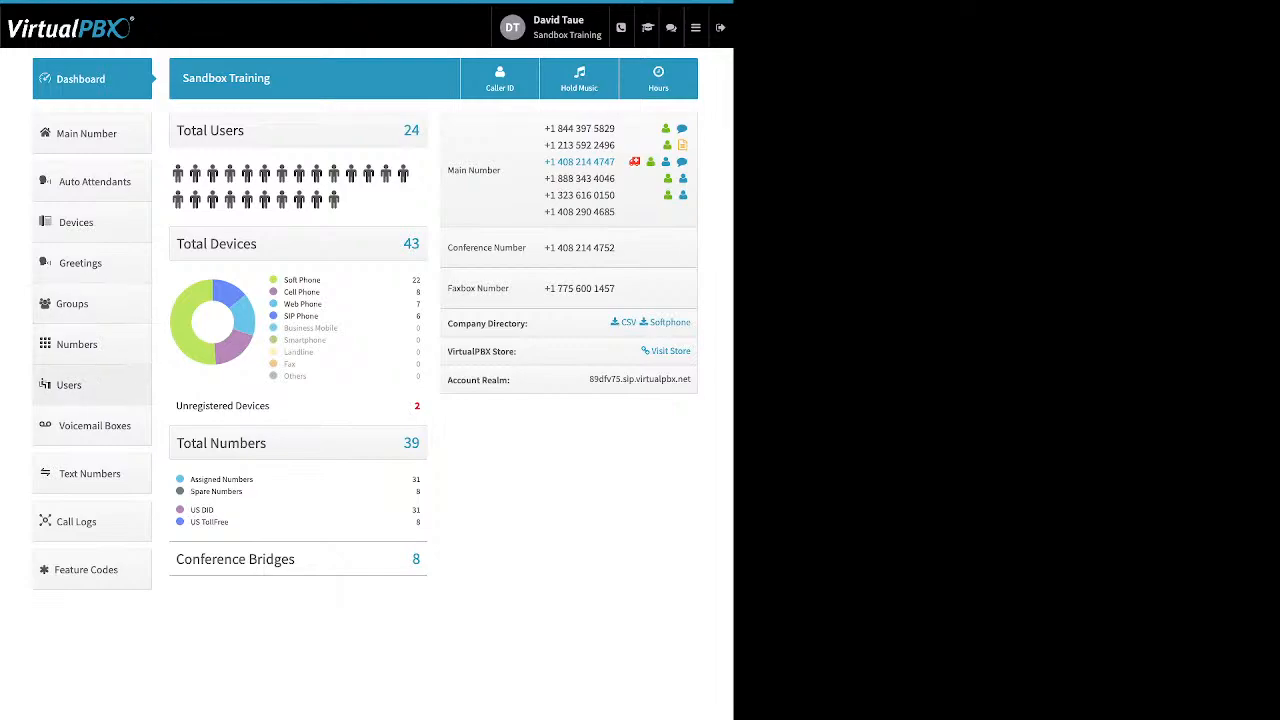
Start adding a new user from the users list and look over the name, login email and password fields
left_click(69, 385)
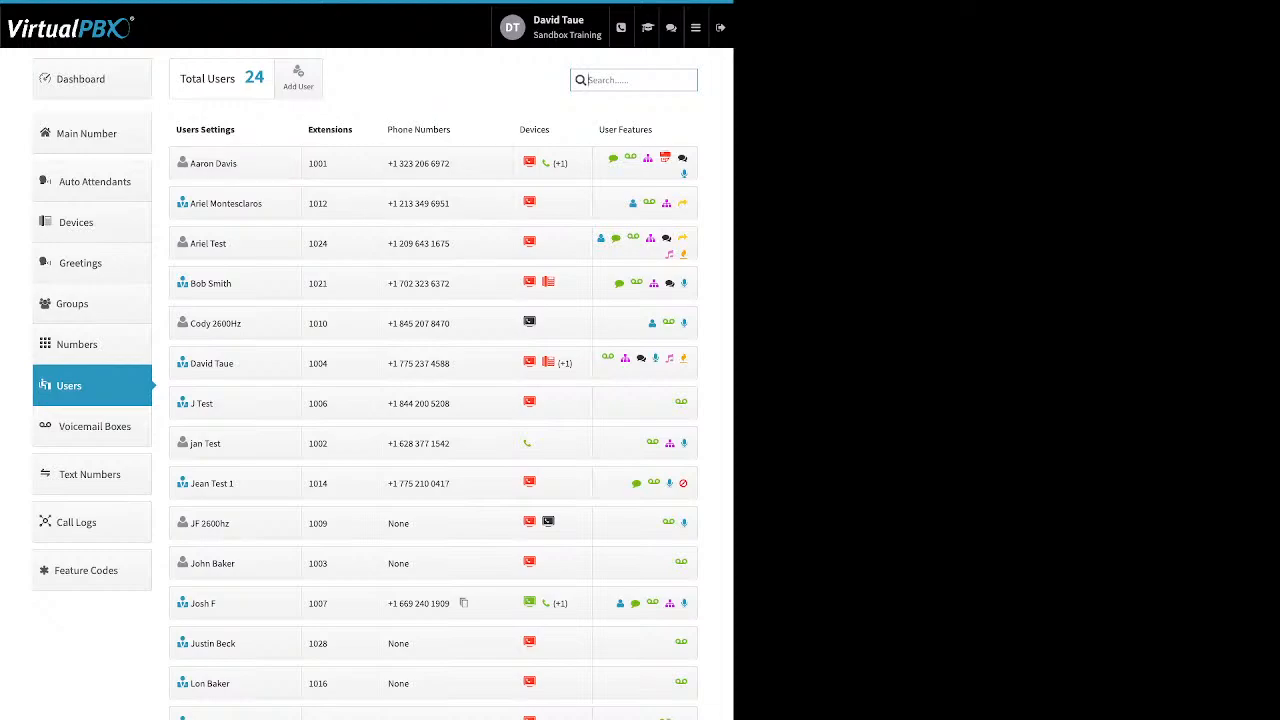
left_click(298, 78)
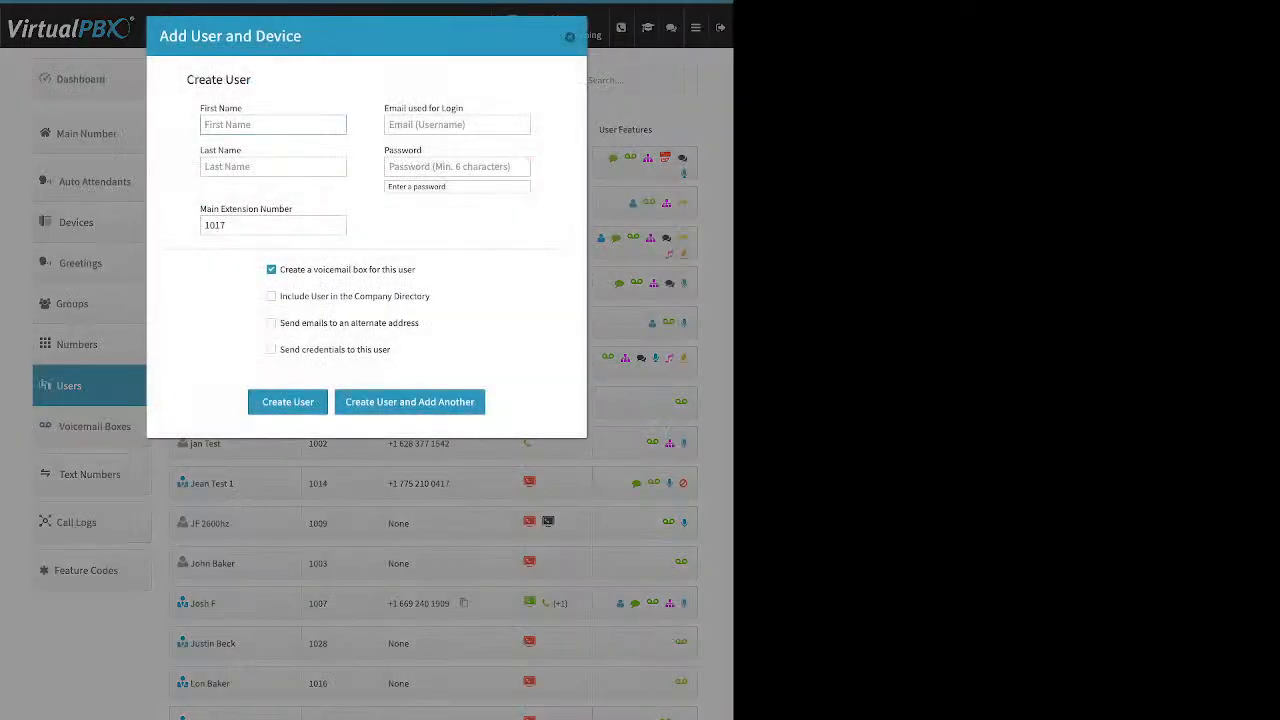
left_click_drag(224, 108, 200, 150)
left_click_drag(465, 108, 387, 108)
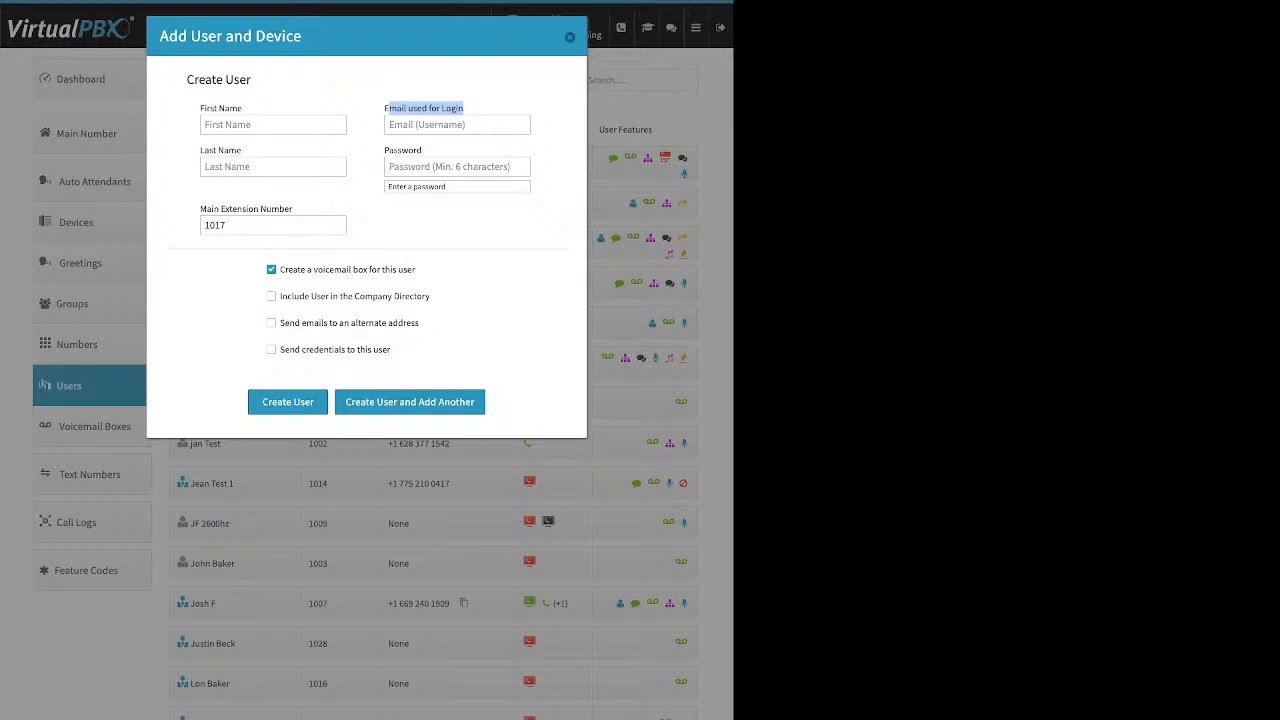
left_click(457, 167)
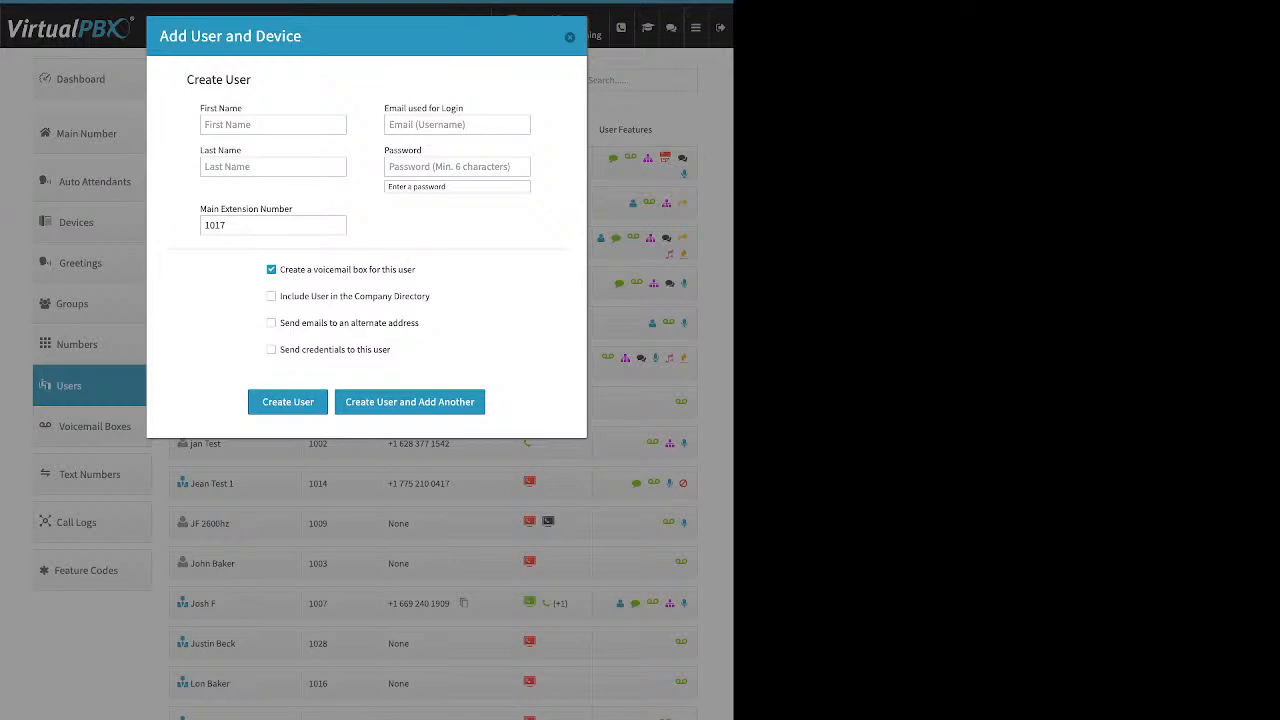
Set the new user's main extension number to 5052
left_click_drag(293, 208, 200, 208)
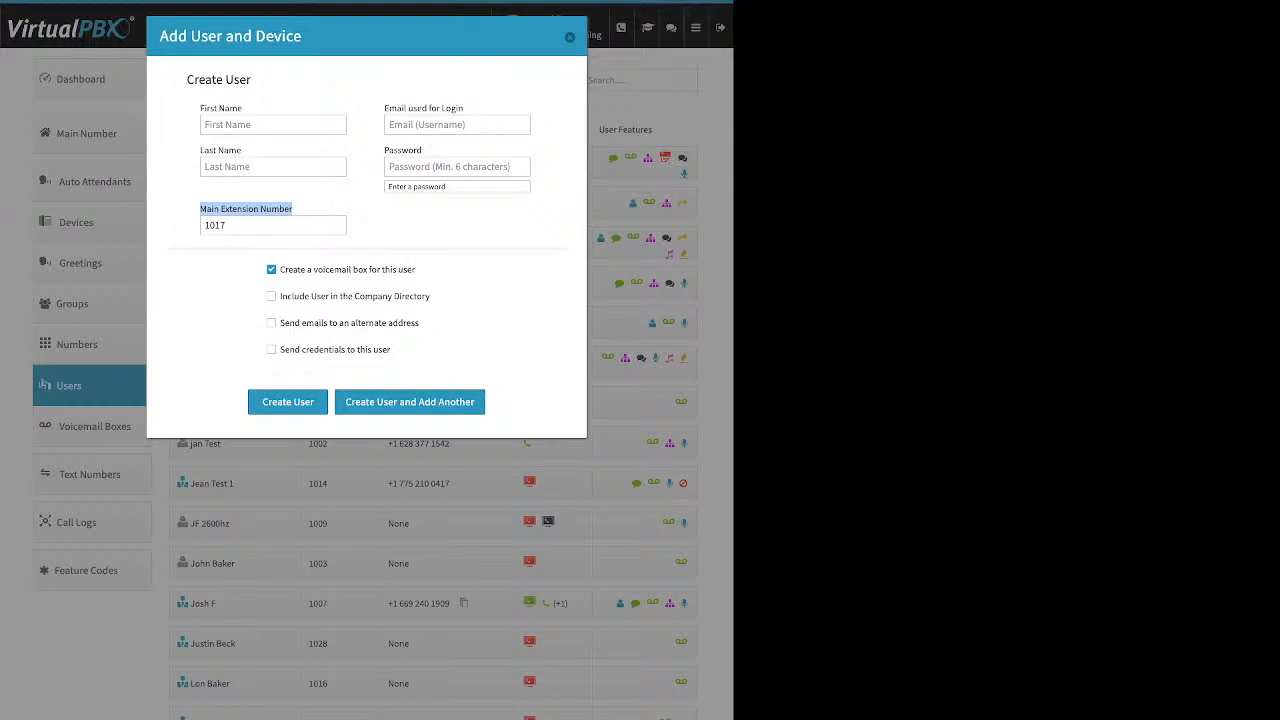
left_click_drag(227, 225, 204, 225)
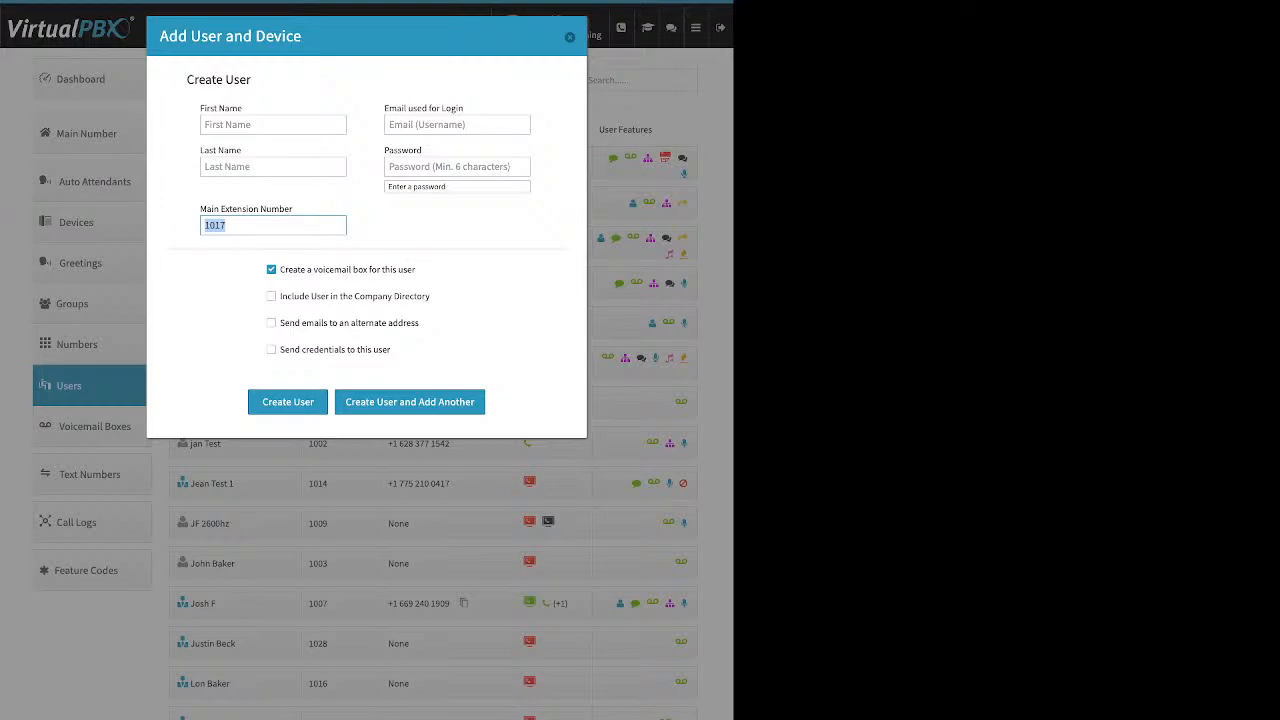
type("5052")
Keep voicemail box creation enabled for the new user and include the user in the company directory
left_click_drag(280, 270, 416, 270)
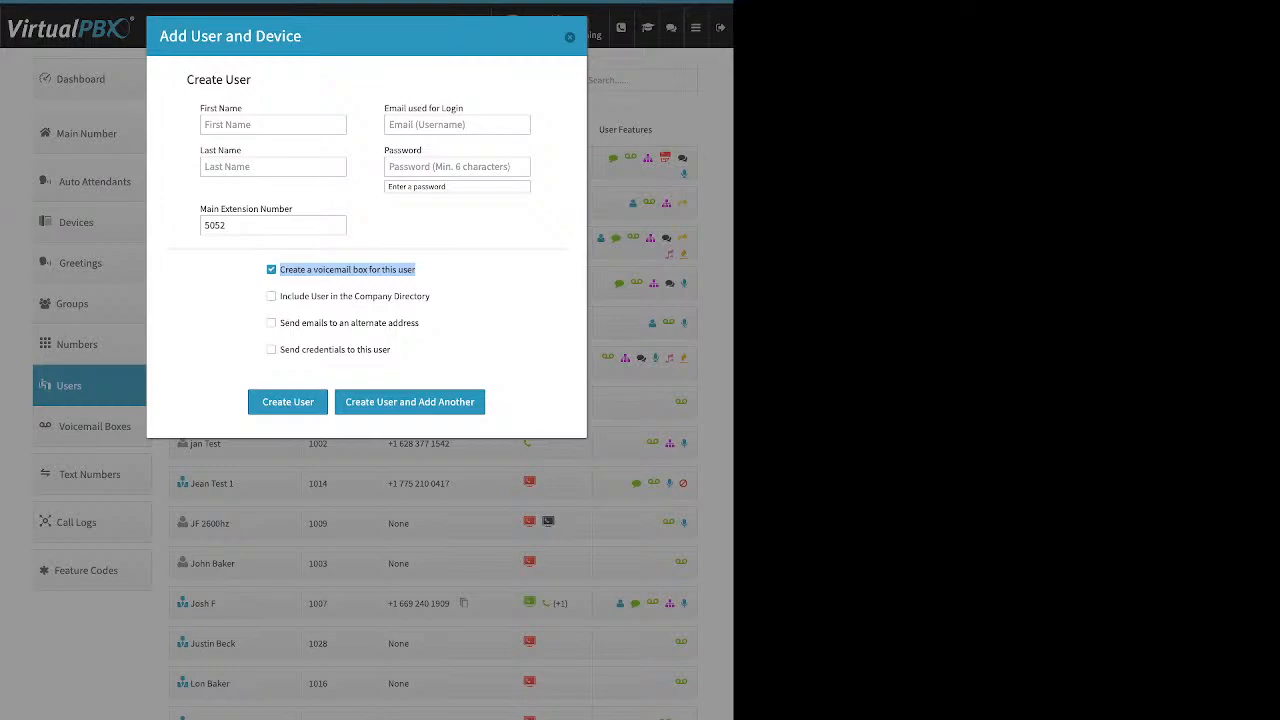
left_click(446, 276)
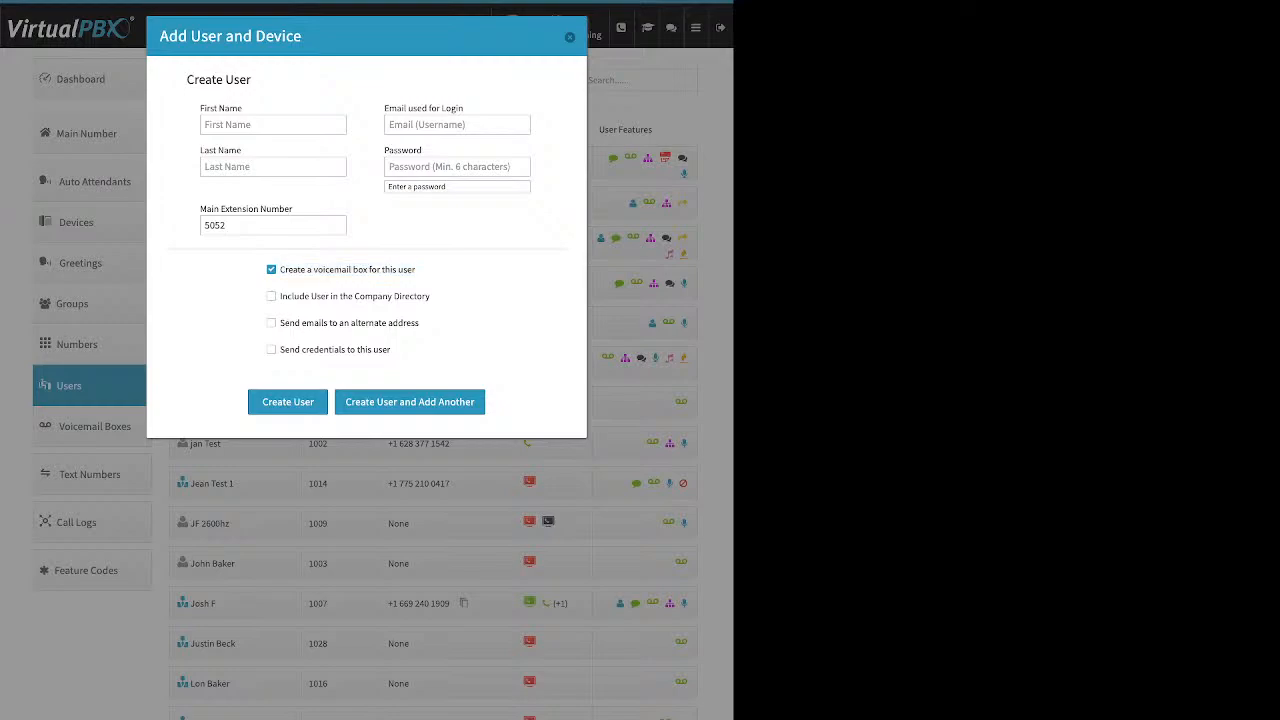
left_click_drag(432, 296, 279, 296)
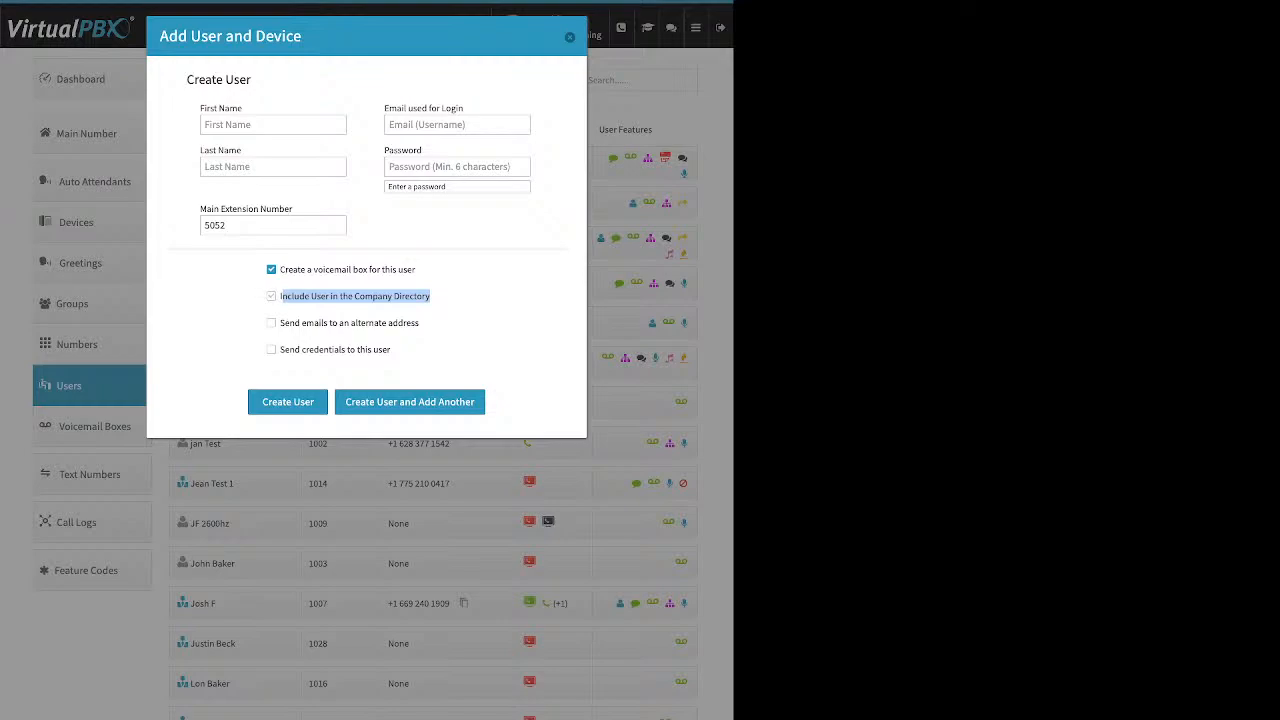
left_click(272, 296)
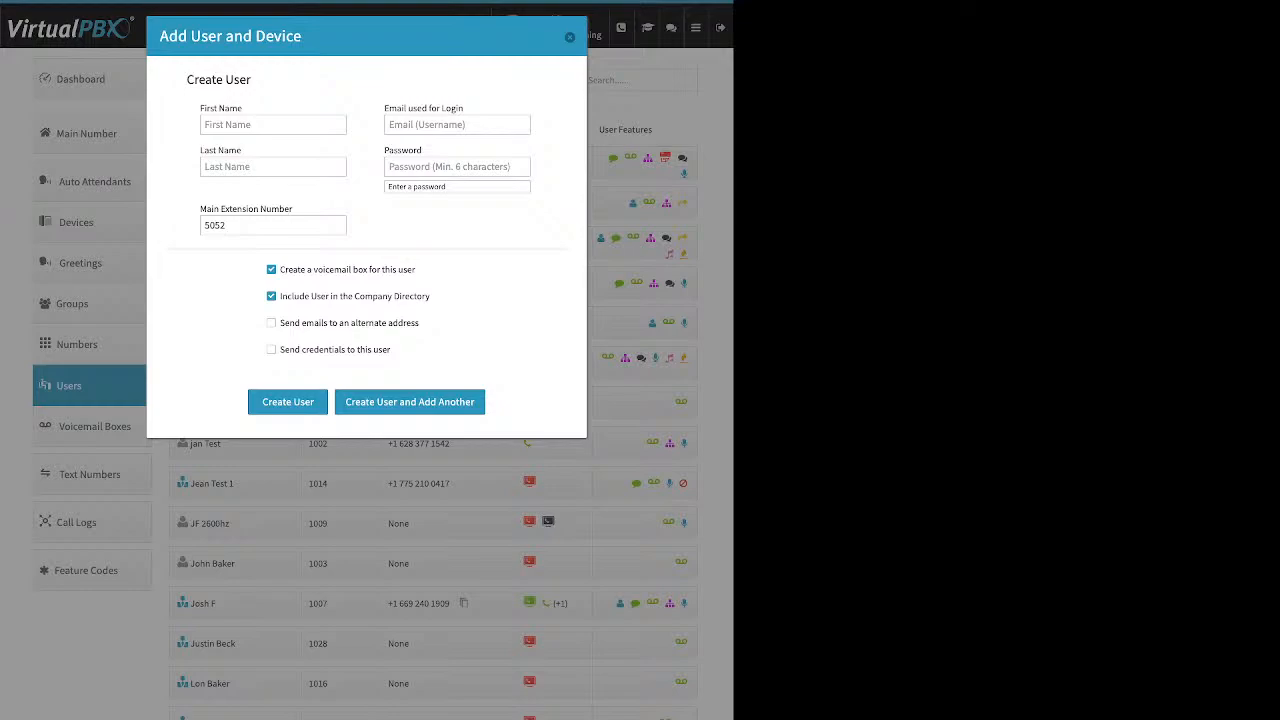
Try the option to send the new user's emails to an alternate address, and switch it back off
left_click_drag(278, 323, 418, 323)
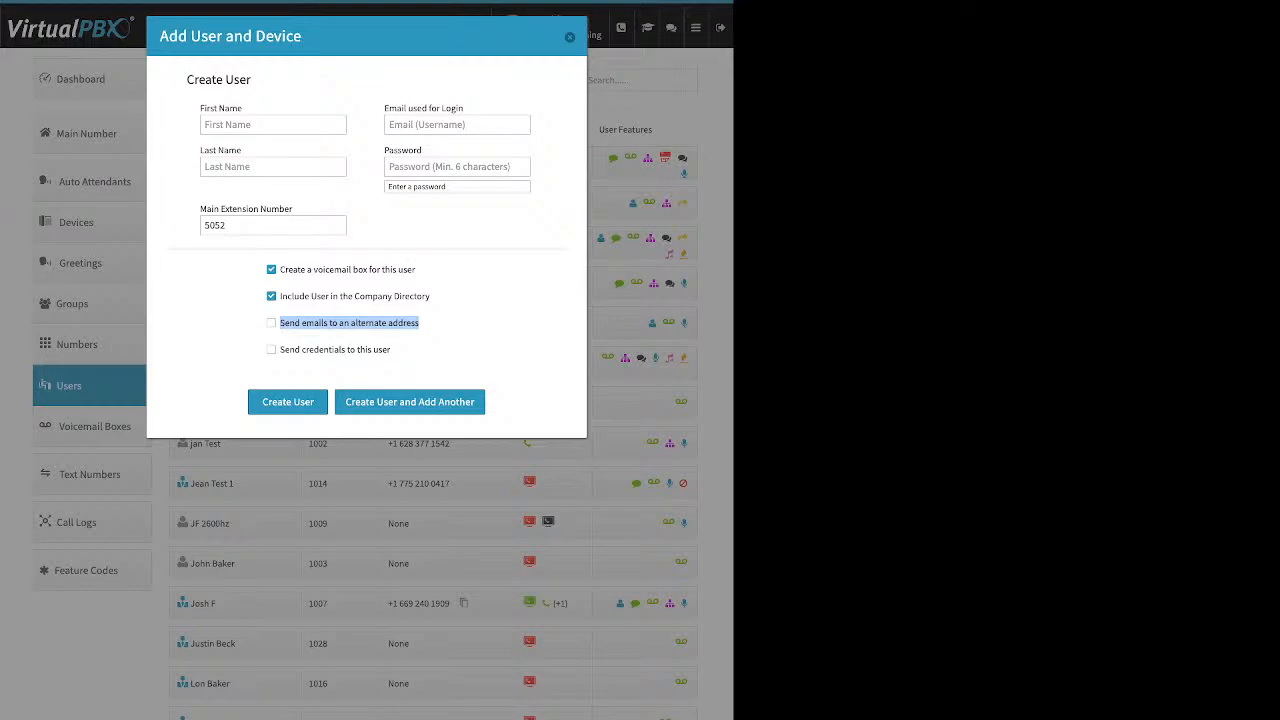
left_click(271, 323)
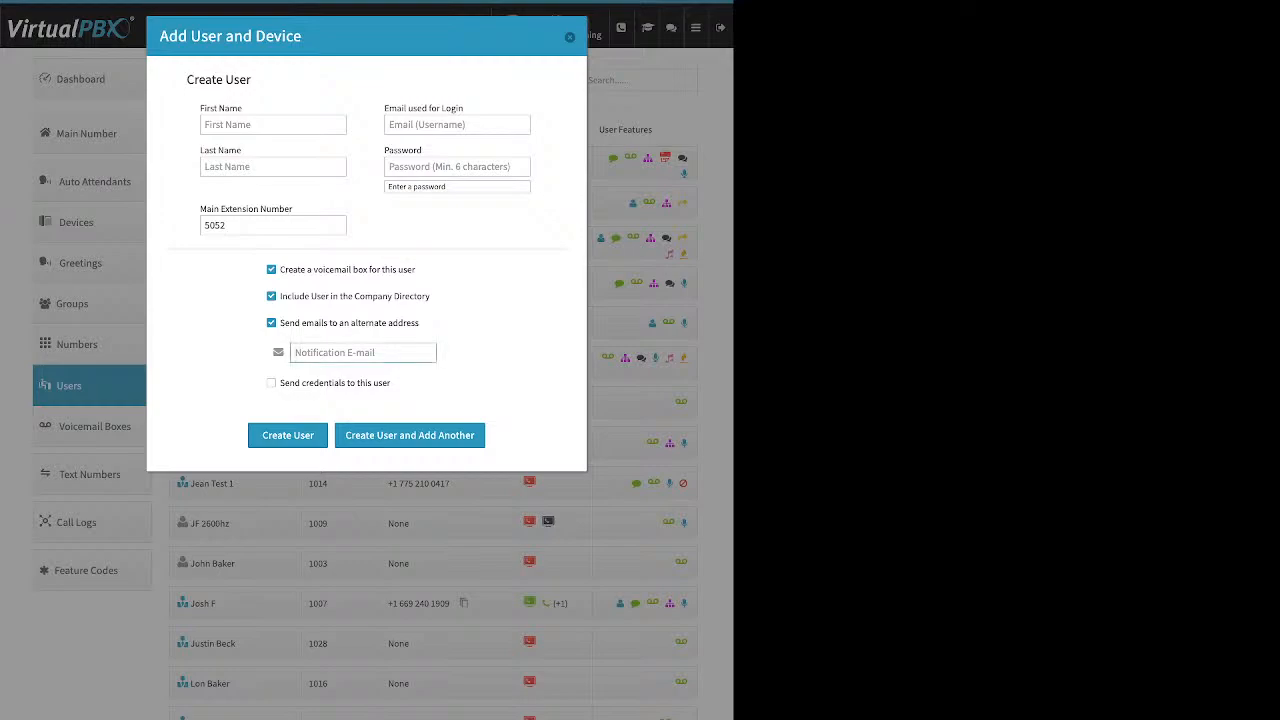
left_click(271, 323)
Enable sending credentials to the new user, and close the form without creating the user
triple_click(335, 350)
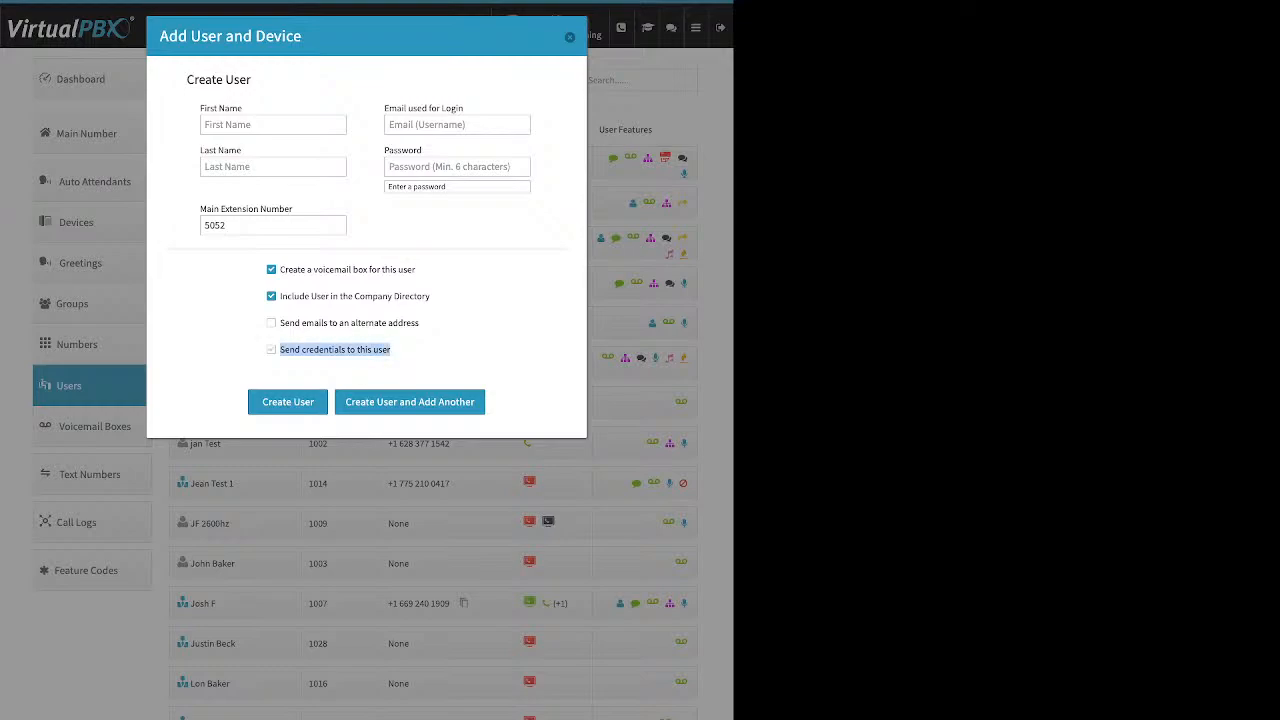
left_click(271, 350)
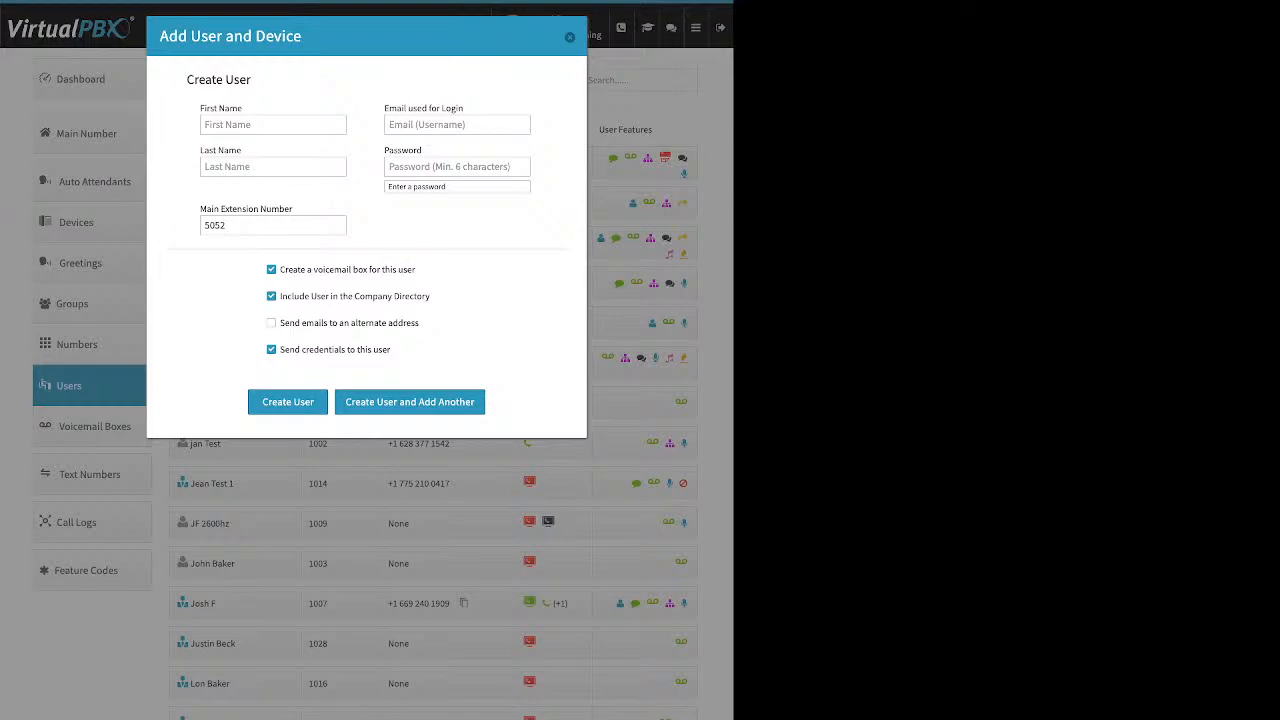
left_click(570, 37)
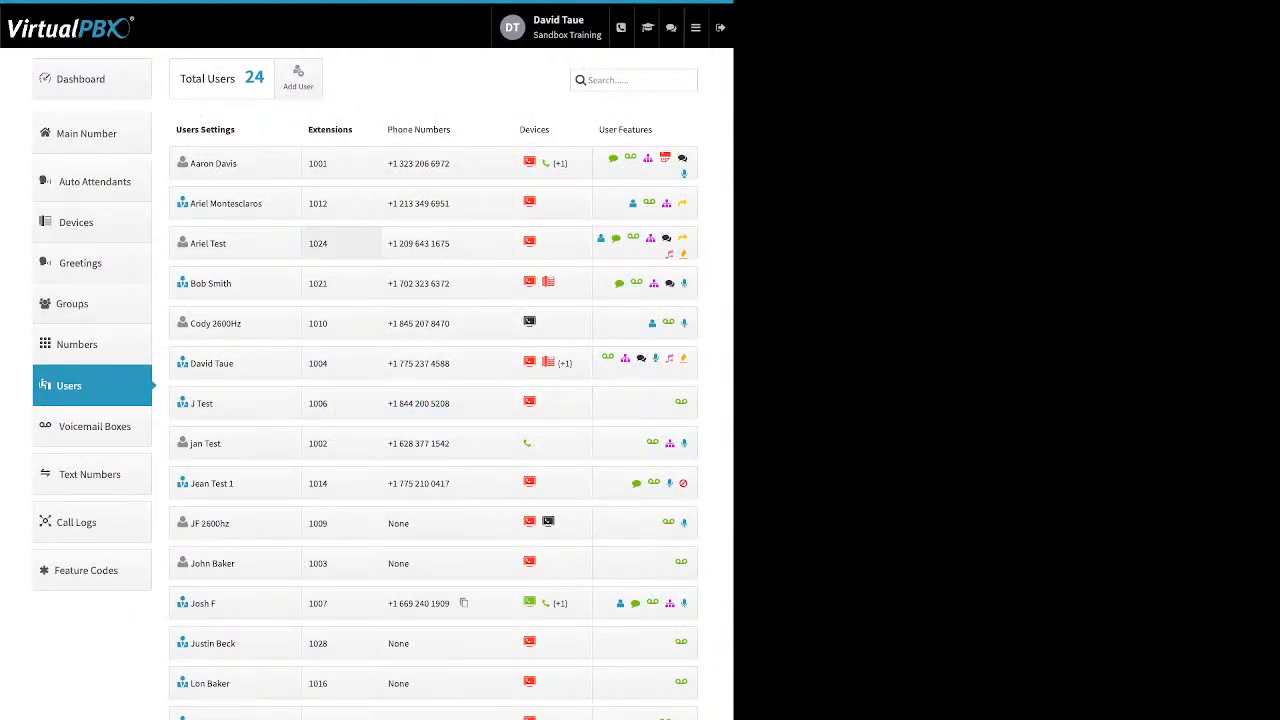
Open the settings of the user at extension 1001 and look over the first and last name fields
left_click(214, 163)
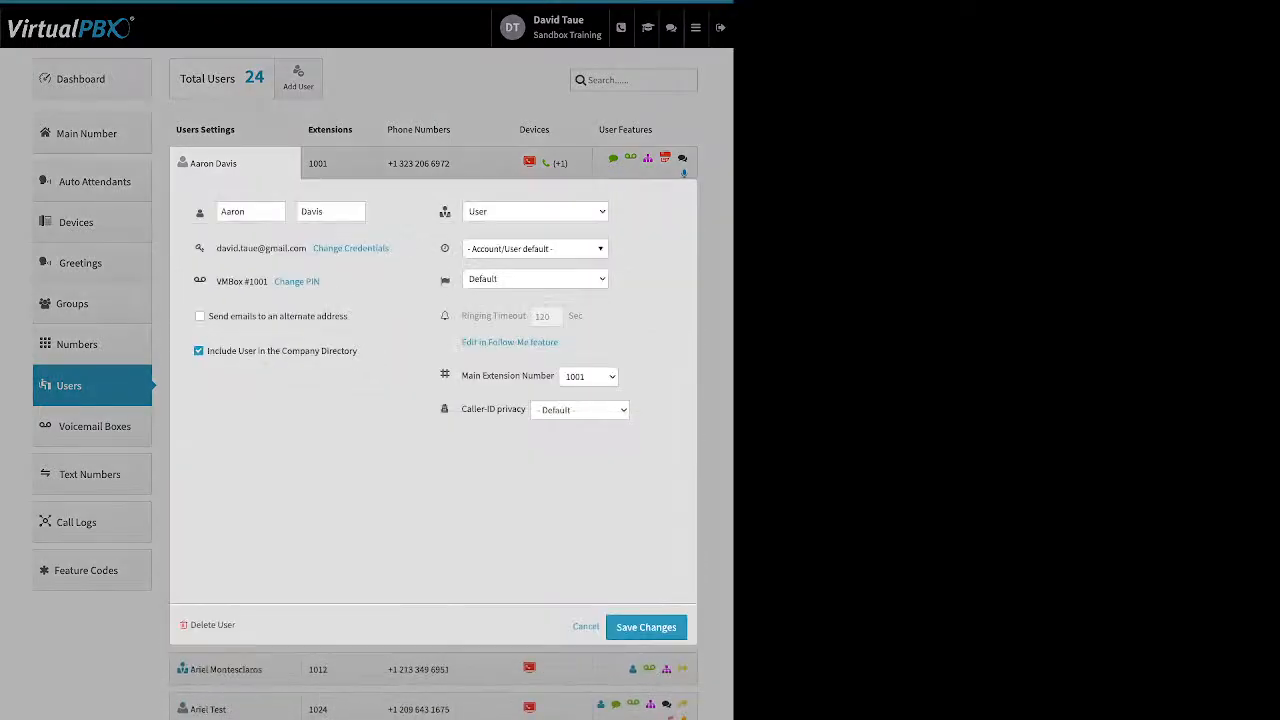
double_click(233, 211)
left_click_drag(325, 212, 300, 212)
left_click(386, 213)
View the credentials update form with its email, password and reset-email options, and close it without changes
left_click_drag(391, 249, 313, 249)
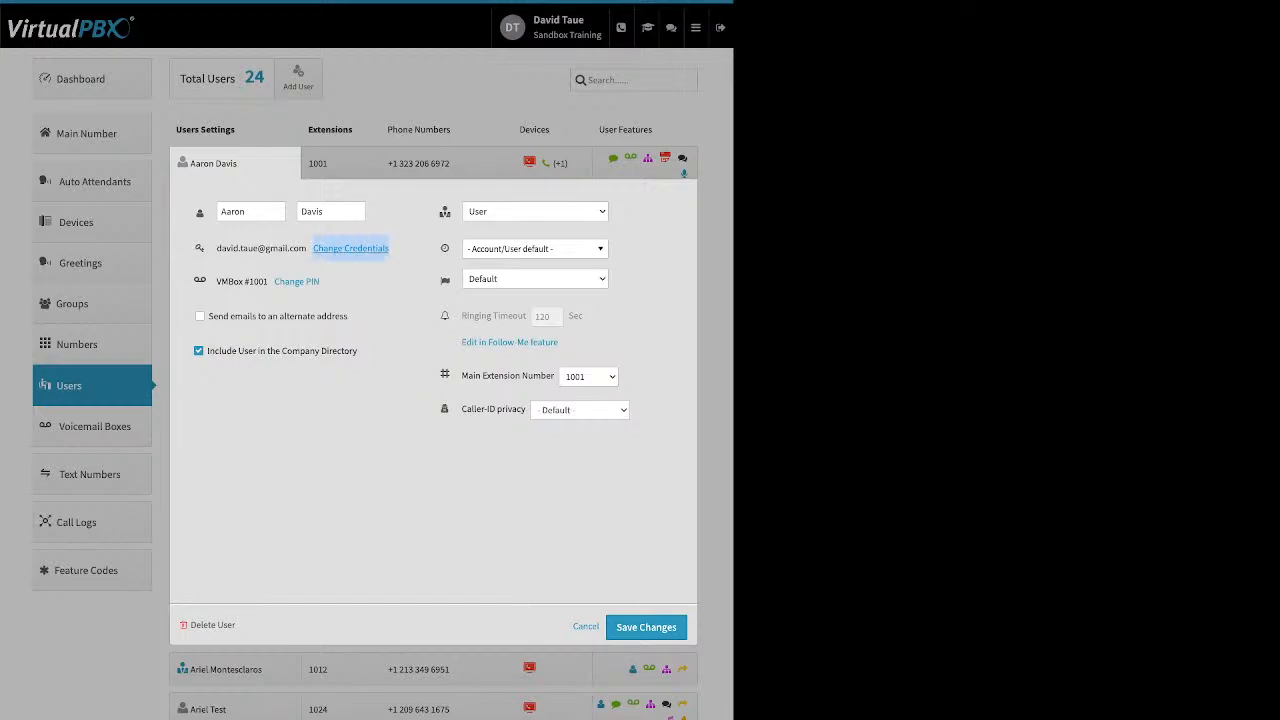
left_click(315, 249)
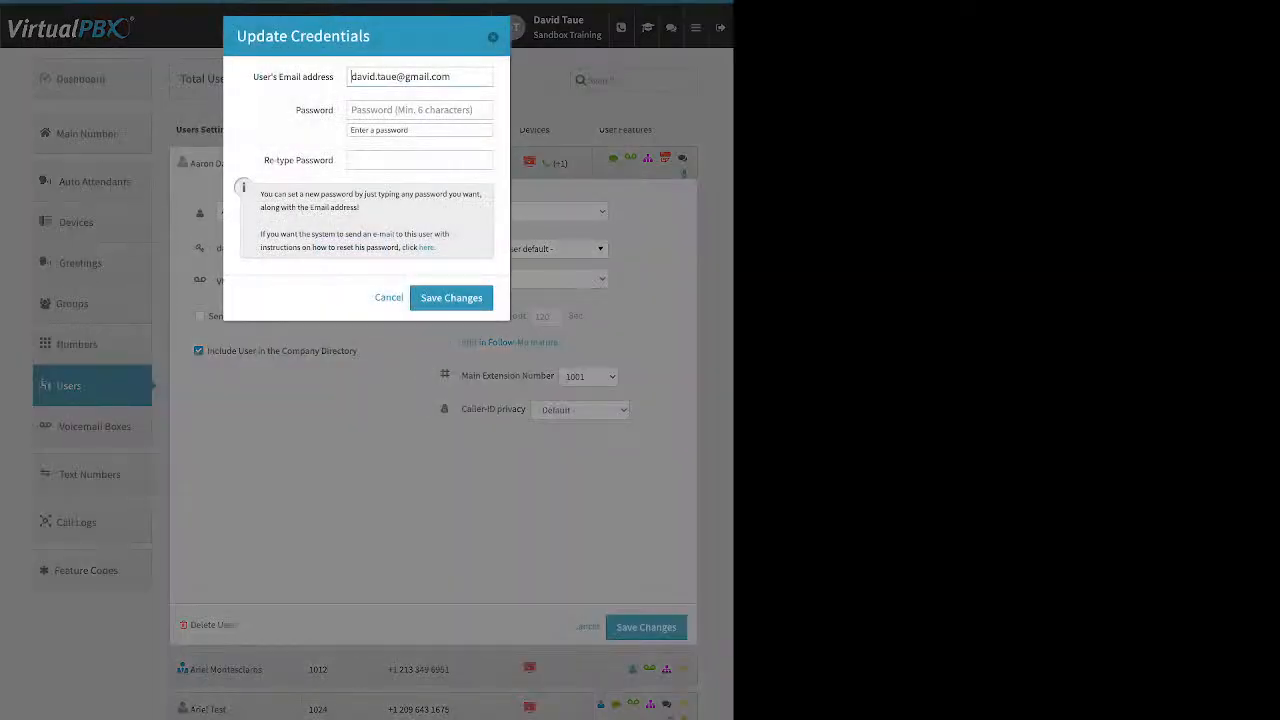
left_click_drag(313, 77, 252, 77)
double_click(314, 110)
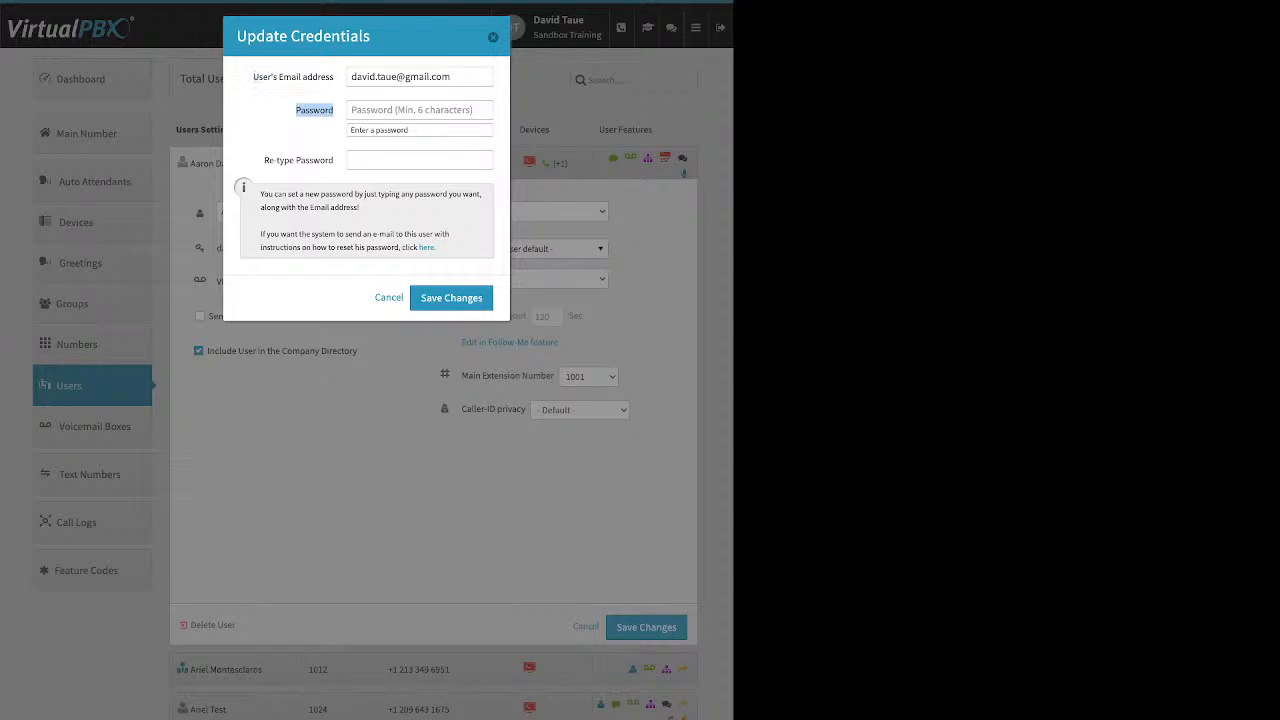
left_click(315, 111)
left_click_drag(436, 248, 419, 248)
key("Escape")
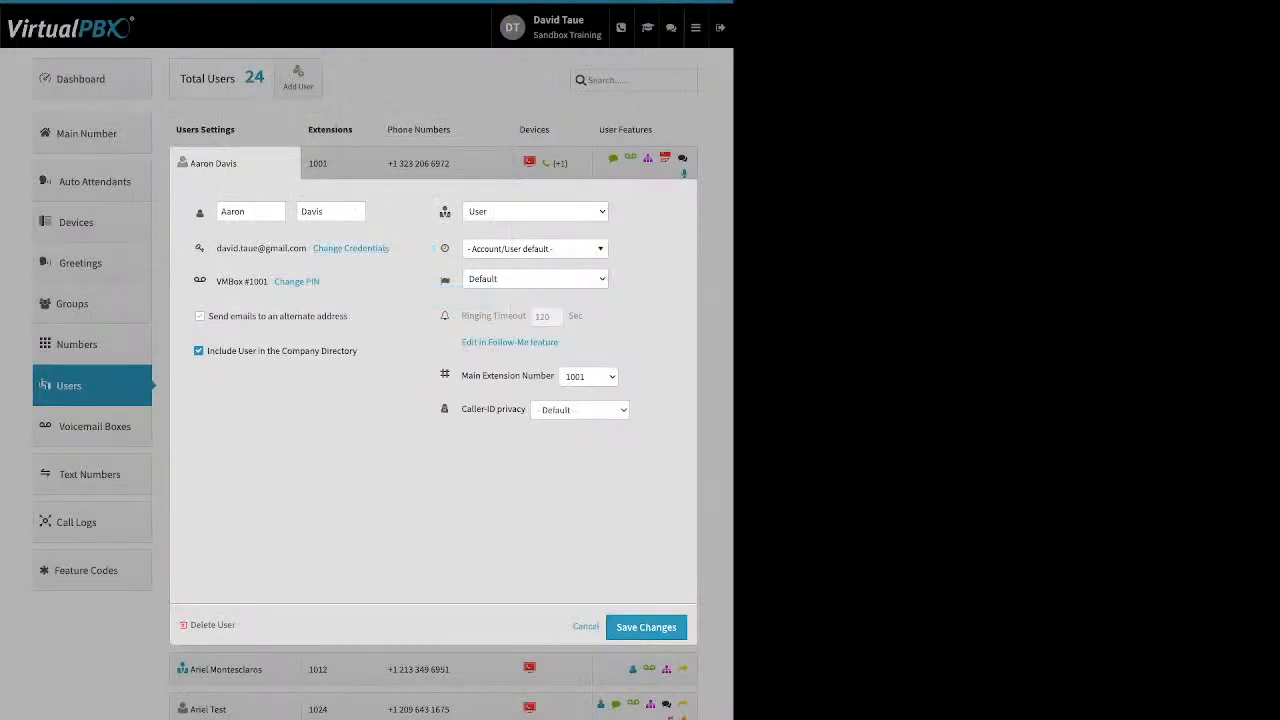
View the form for changing the user's voicemail PIN, and close it without changes
left_click_drag(320, 281, 274, 281)
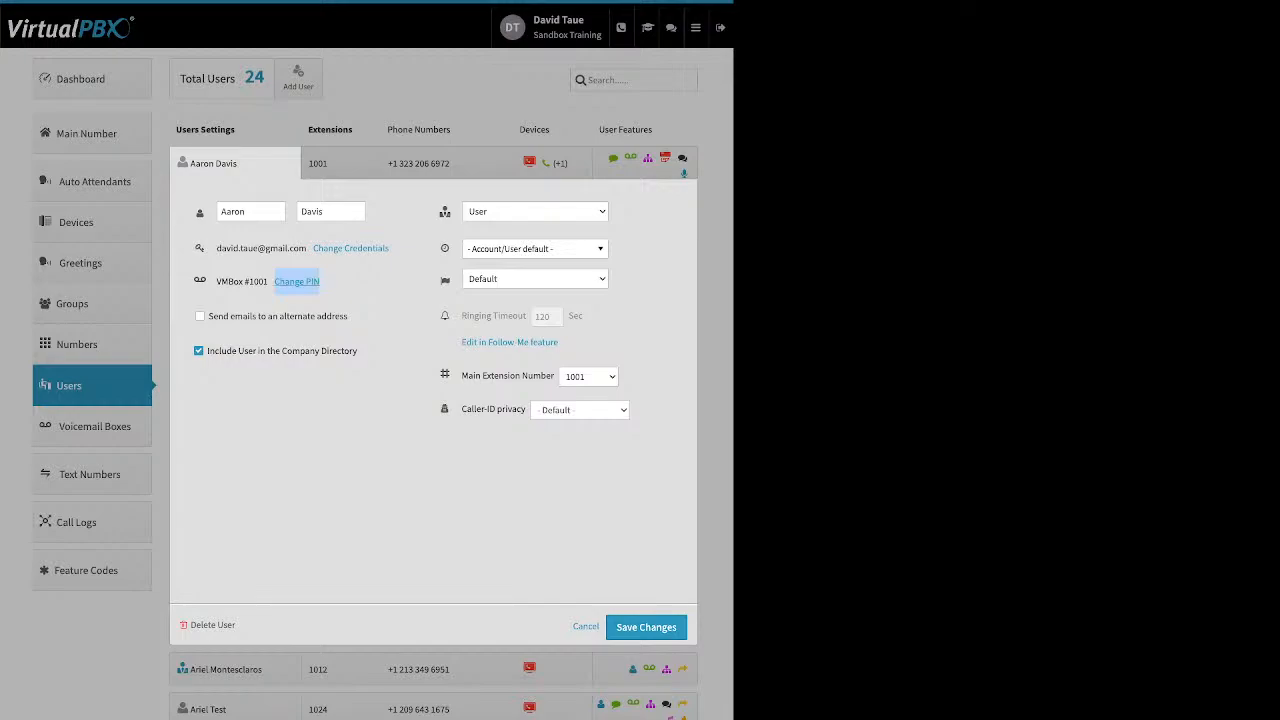
left_click(297, 281)
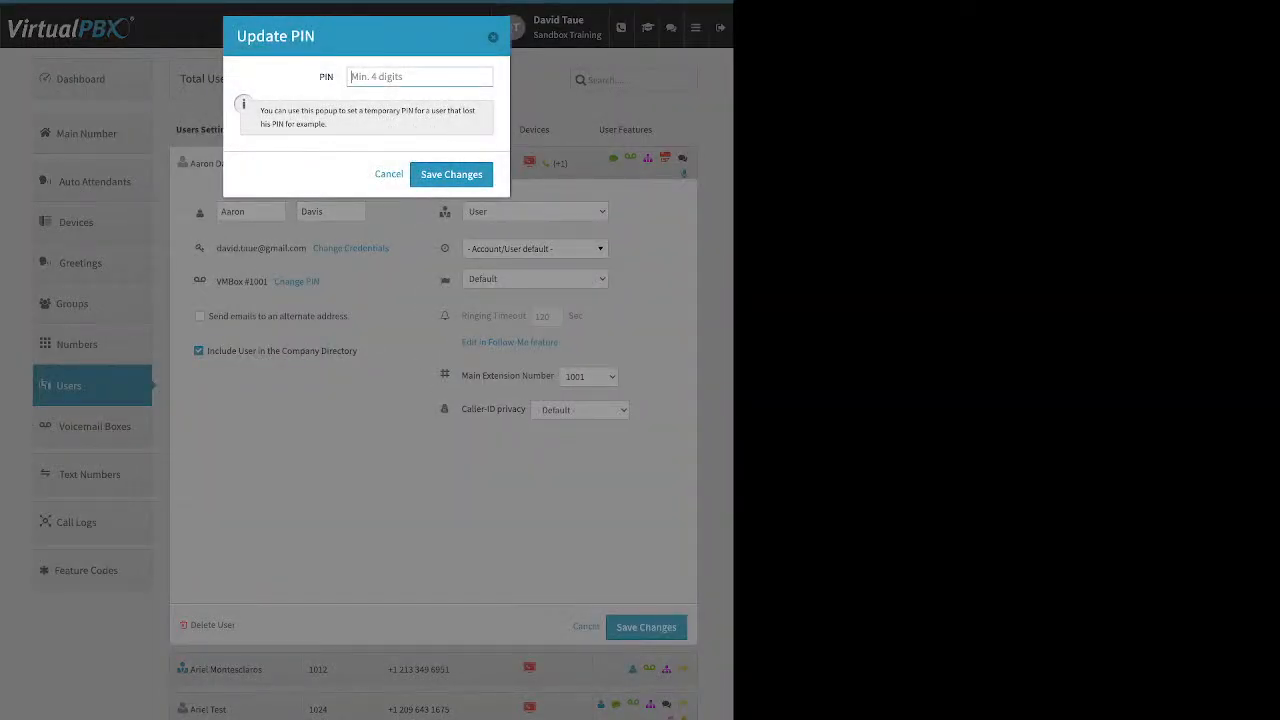
key("Escape")
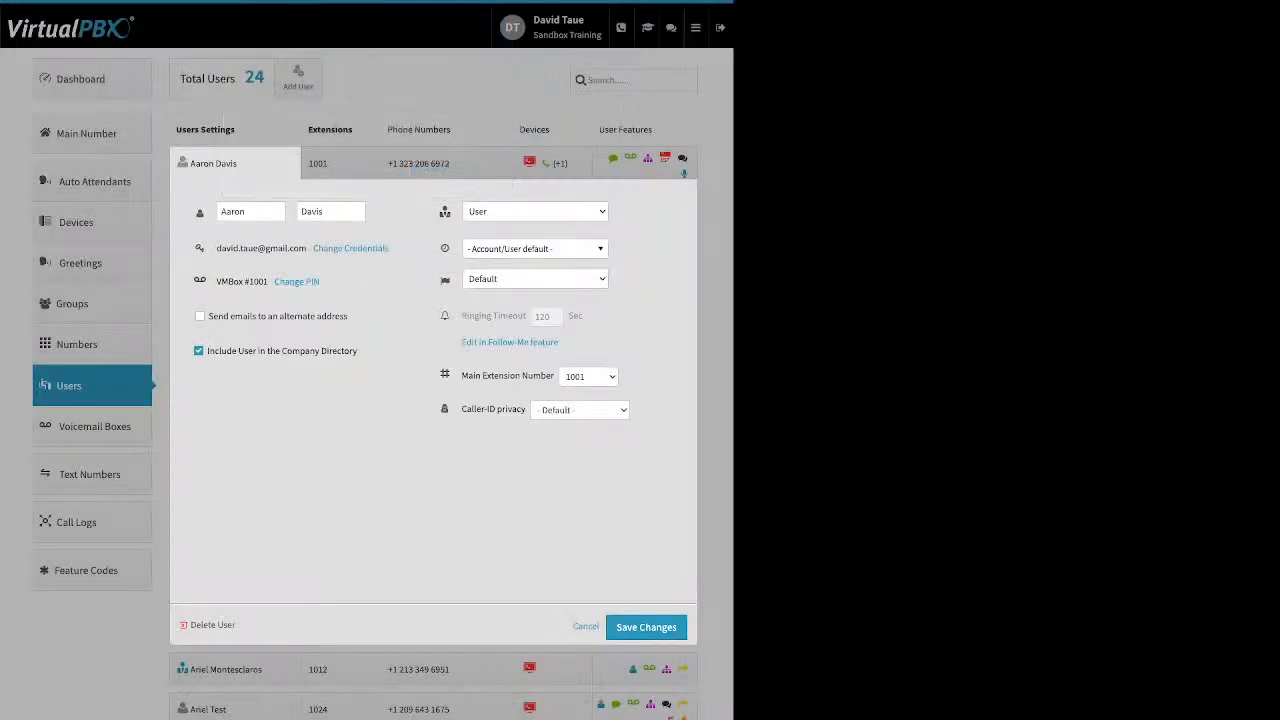
Examine the user's alternate email address and company directory options
left_click_drag(349, 316, 208, 316)
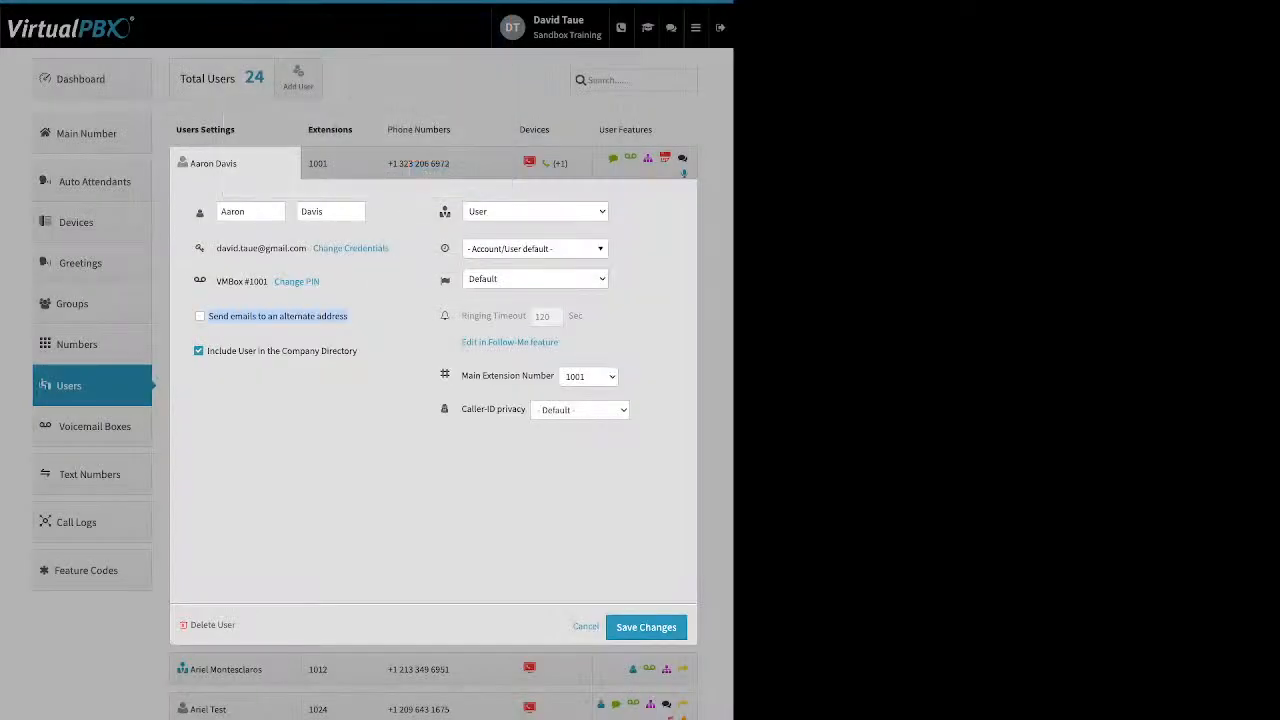
left_click(370, 346)
left_click_drag(358, 351, 208, 351)
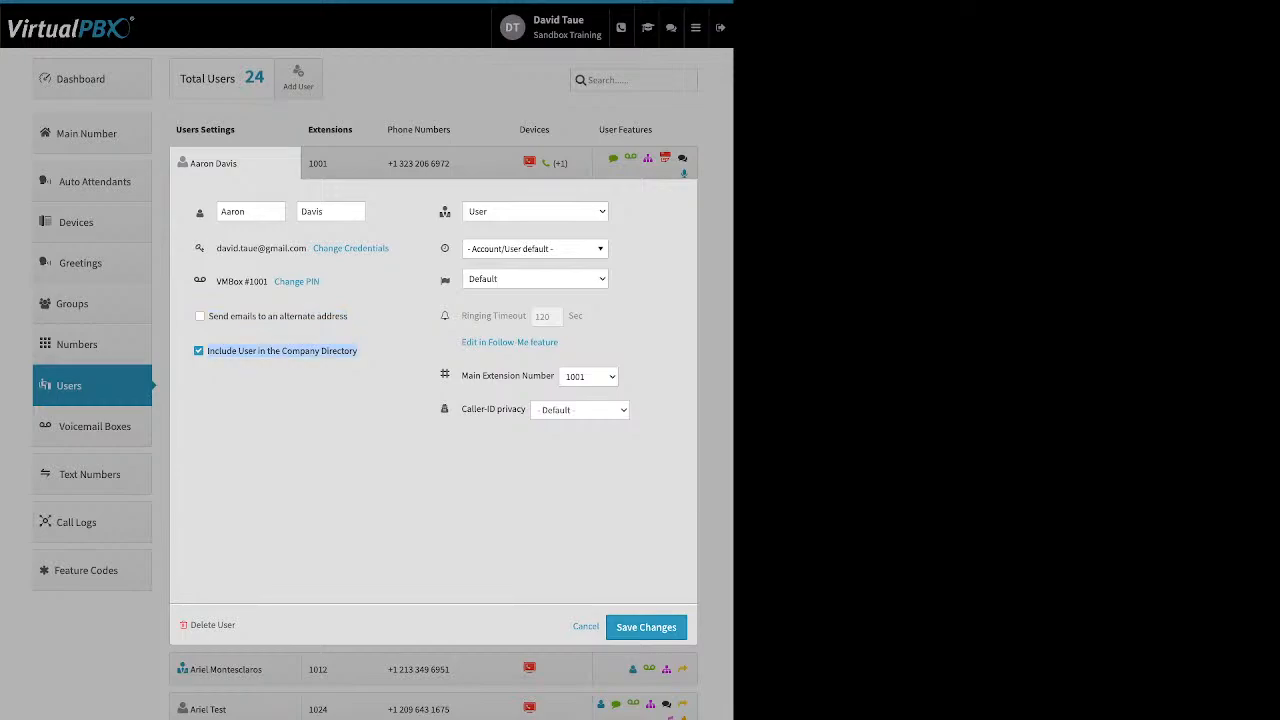
left_click(362, 351)
Examine the user's role, the time zone choices and the ringing timeout setting
mouse_move(445, 211)
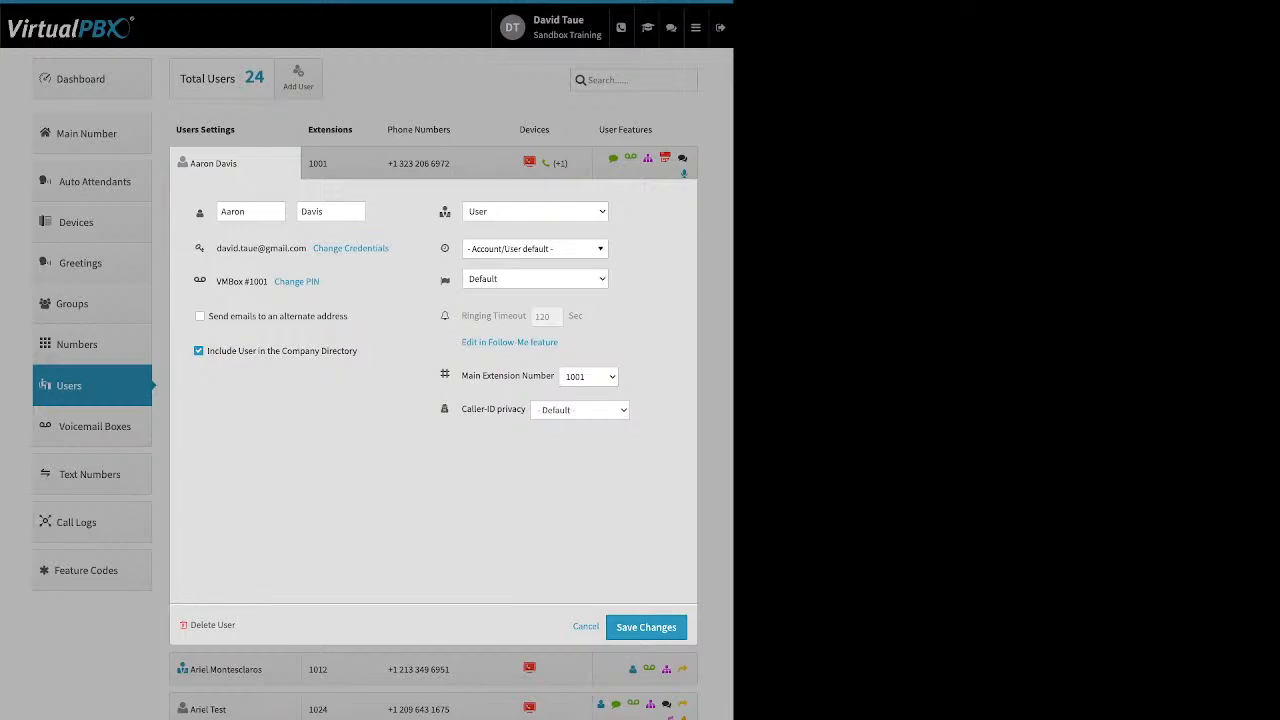
left_click(530, 248)
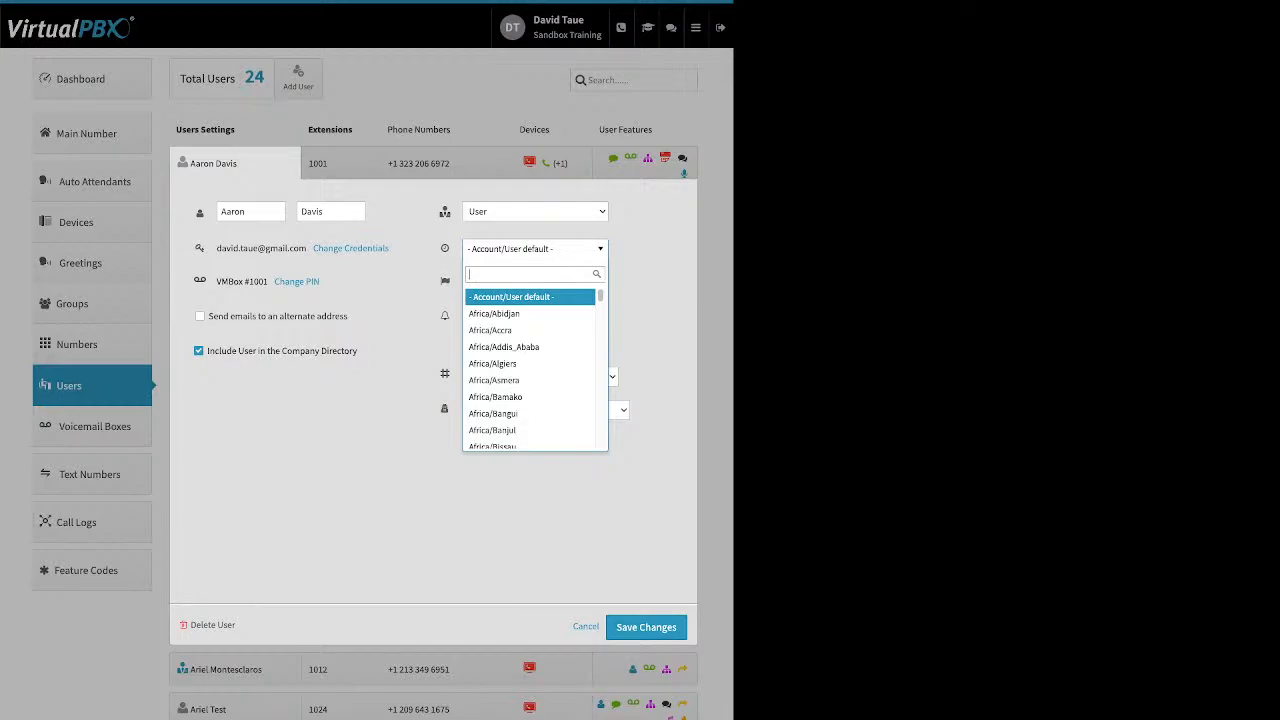
key("Escape")
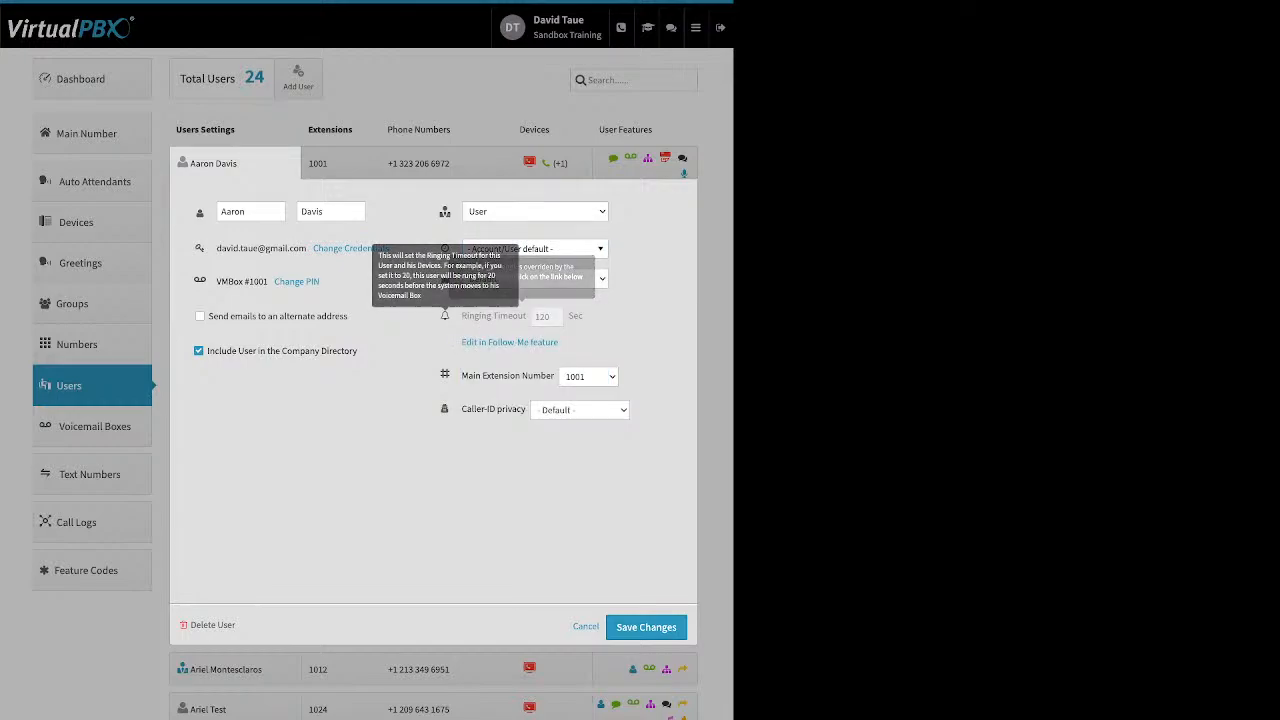
mouse_move(521, 316)
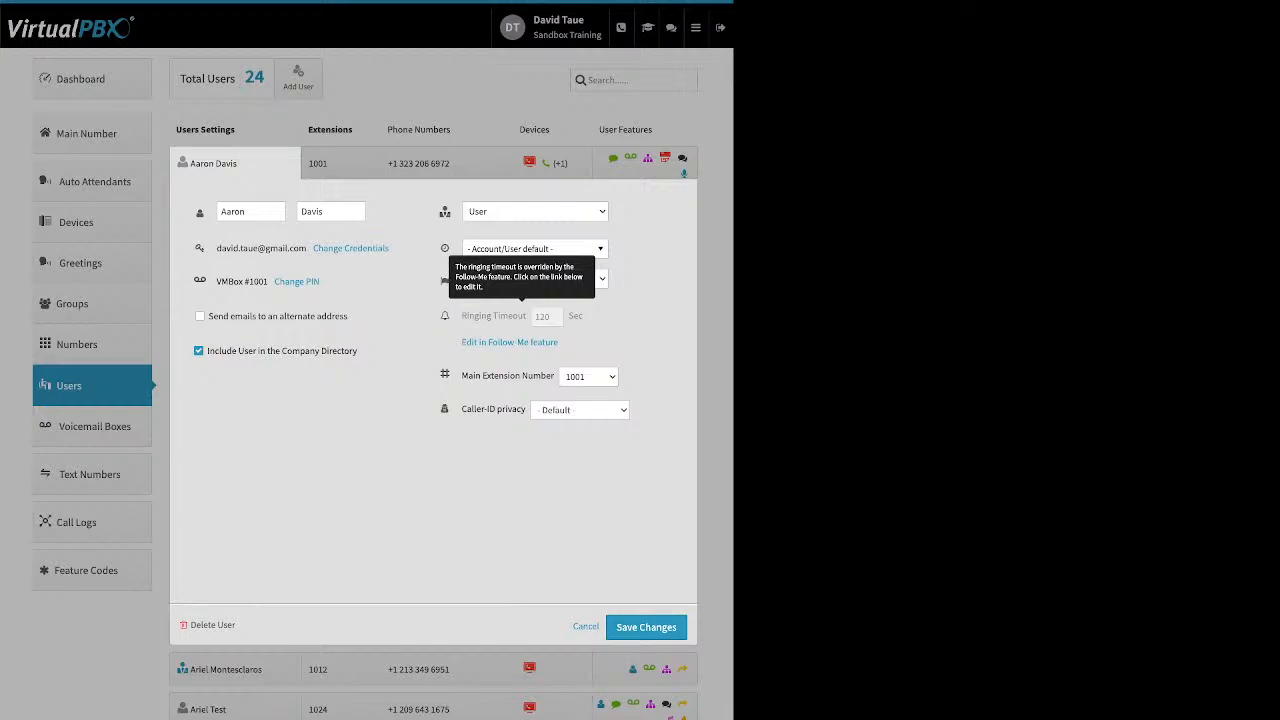
Open the extension assignments of the user at extension 1001, try adding another extension, and cancel
left_click(340, 163)
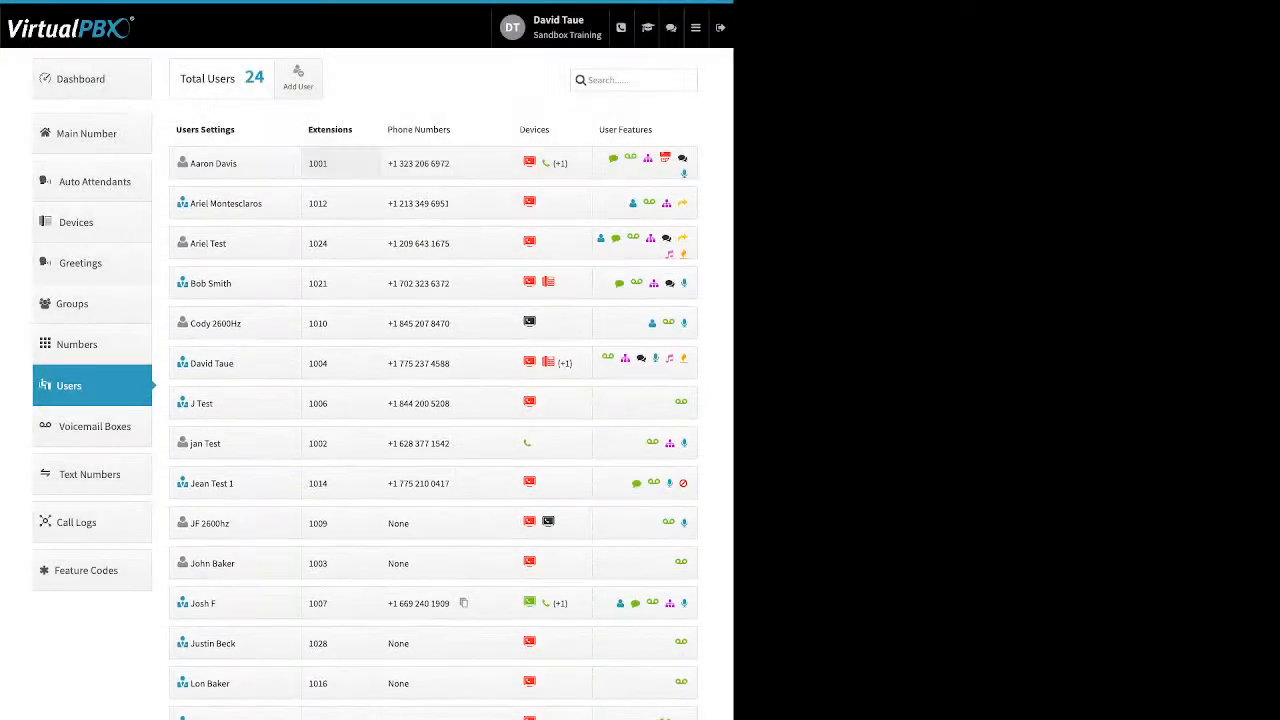
left_click(340, 163)
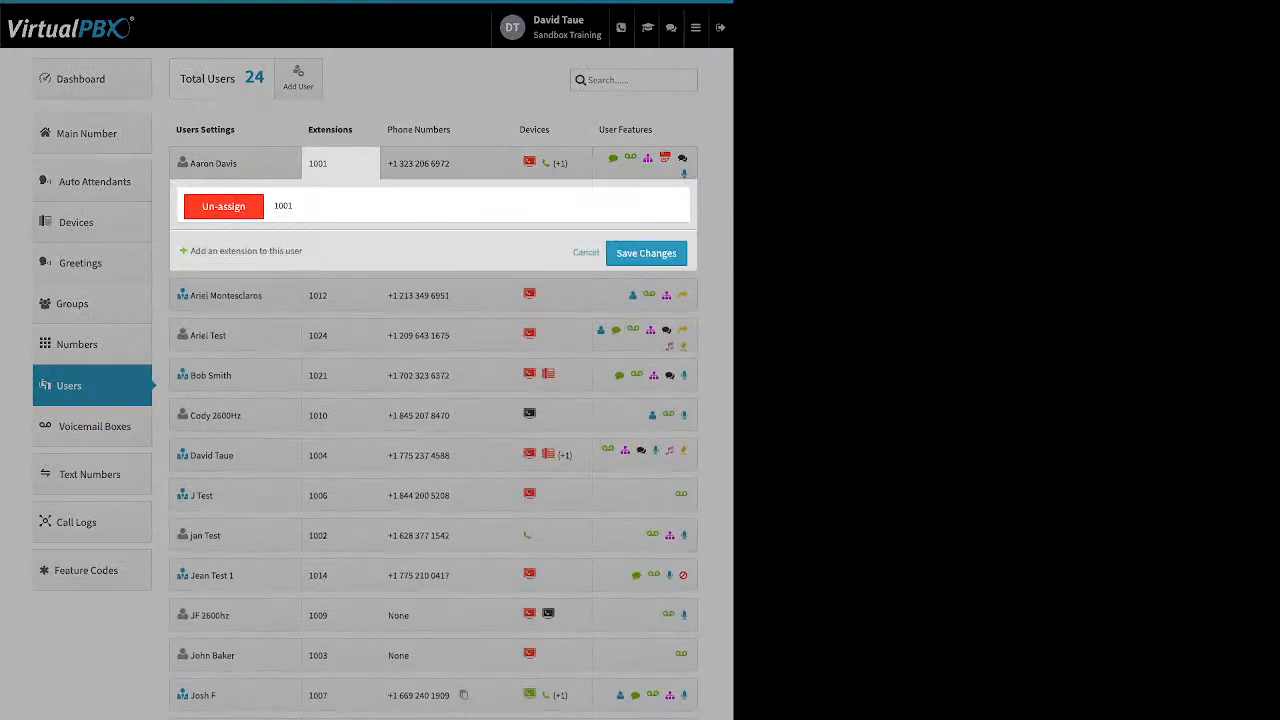
left_click(246, 251)
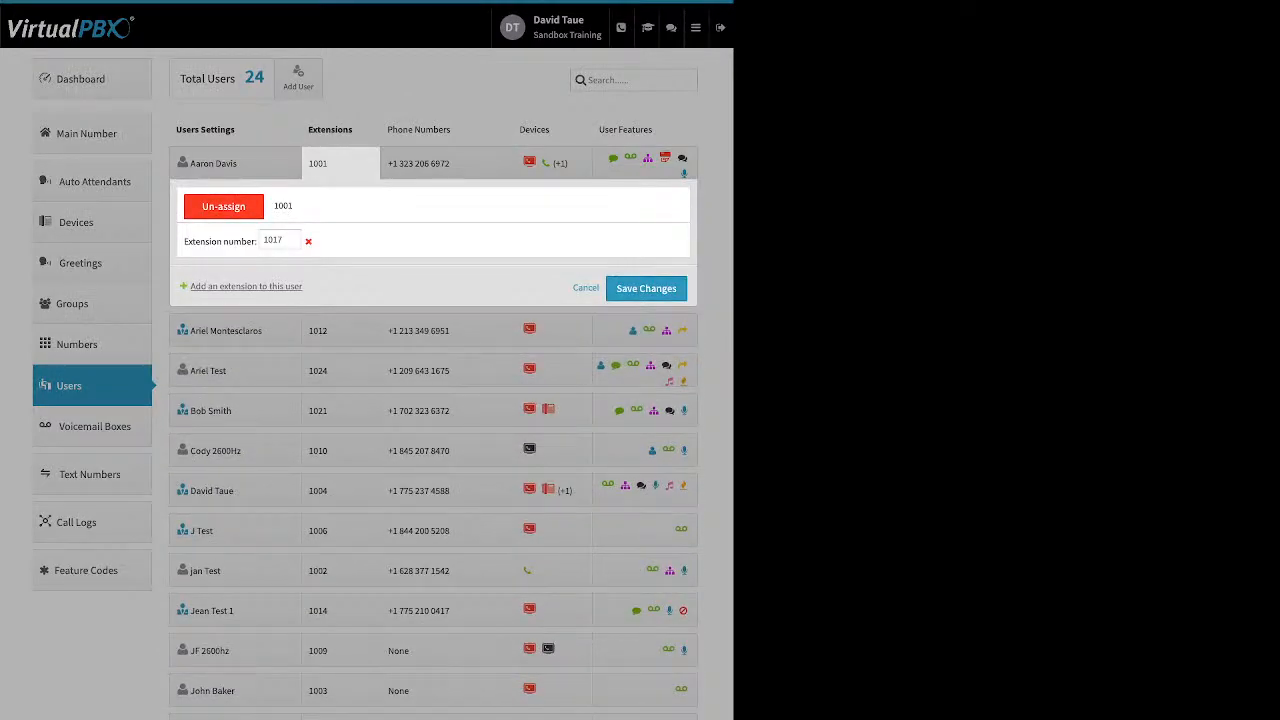
left_click(586, 288)
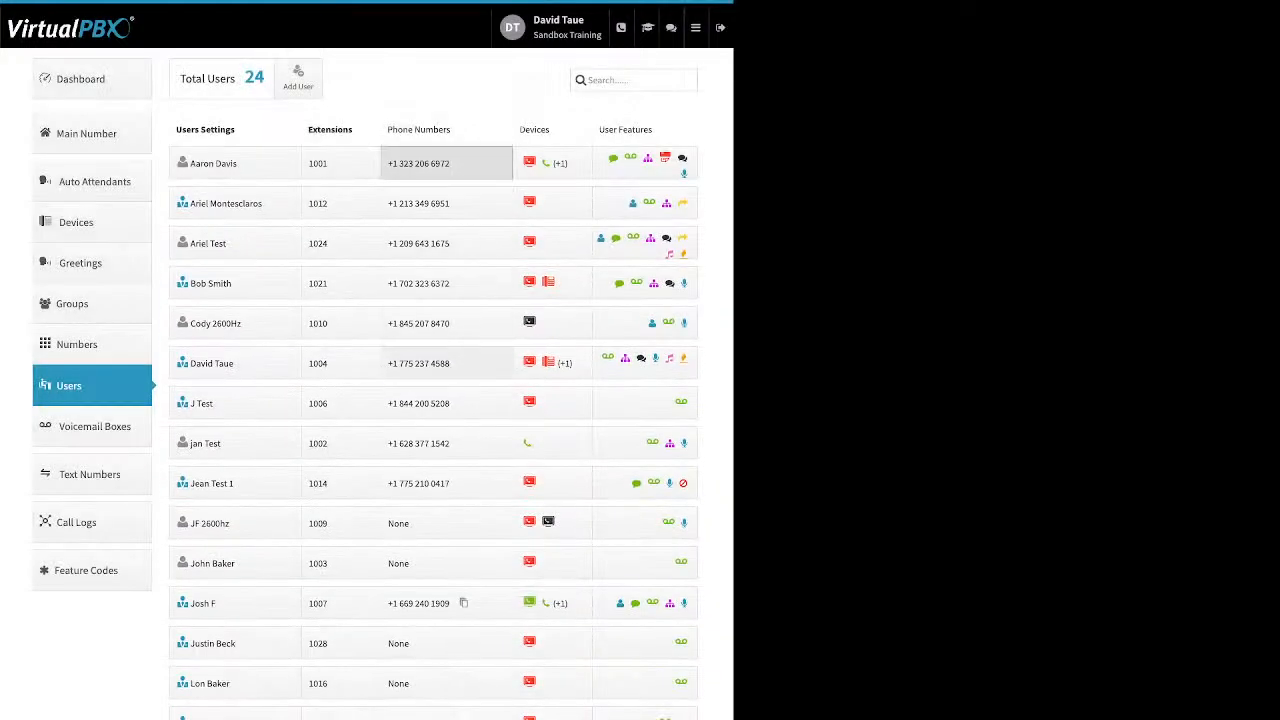
View the phone numbers and assigned devices of the user at extension 1001, and close them without changes
left_click(446, 163)
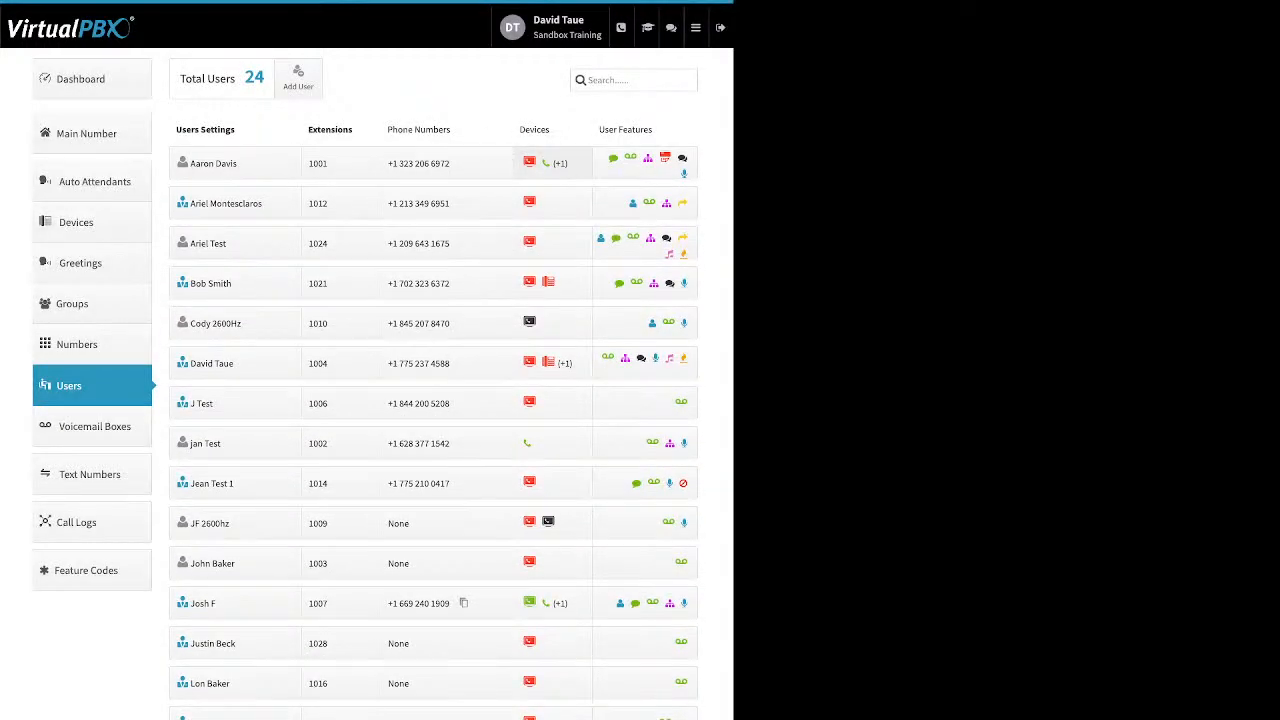
left_click(552, 163)
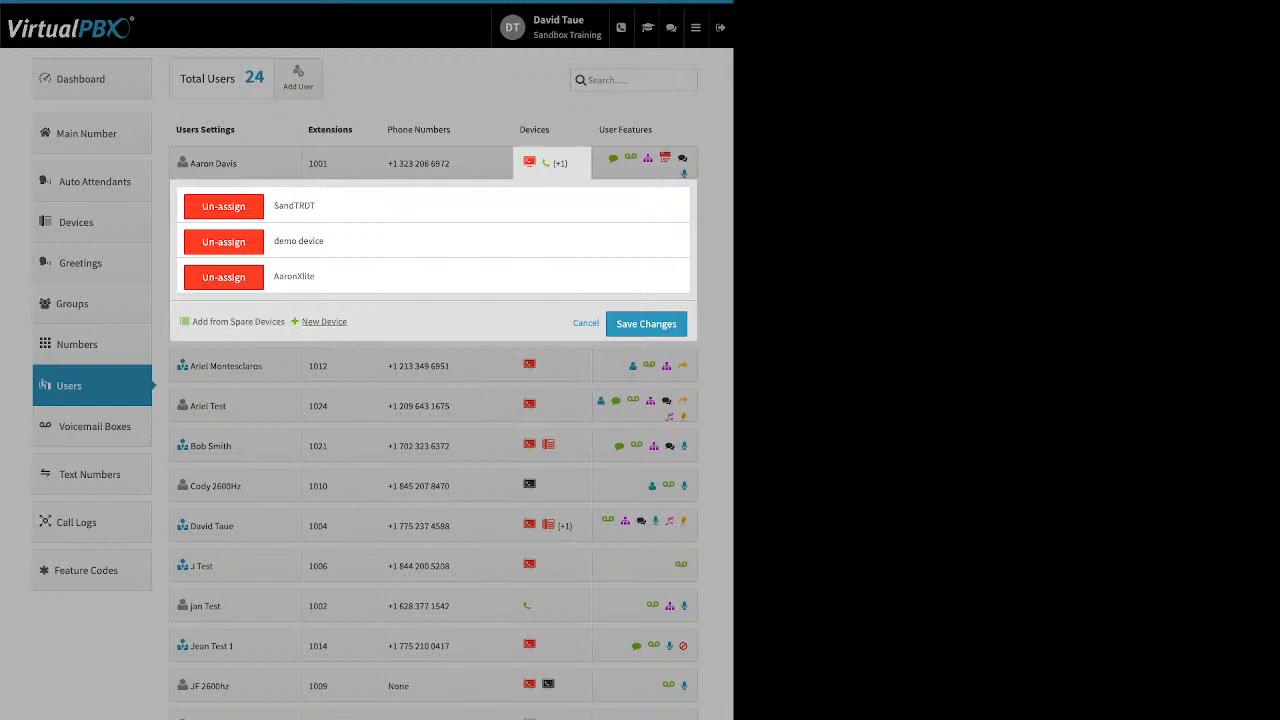
left_click(586, 323)
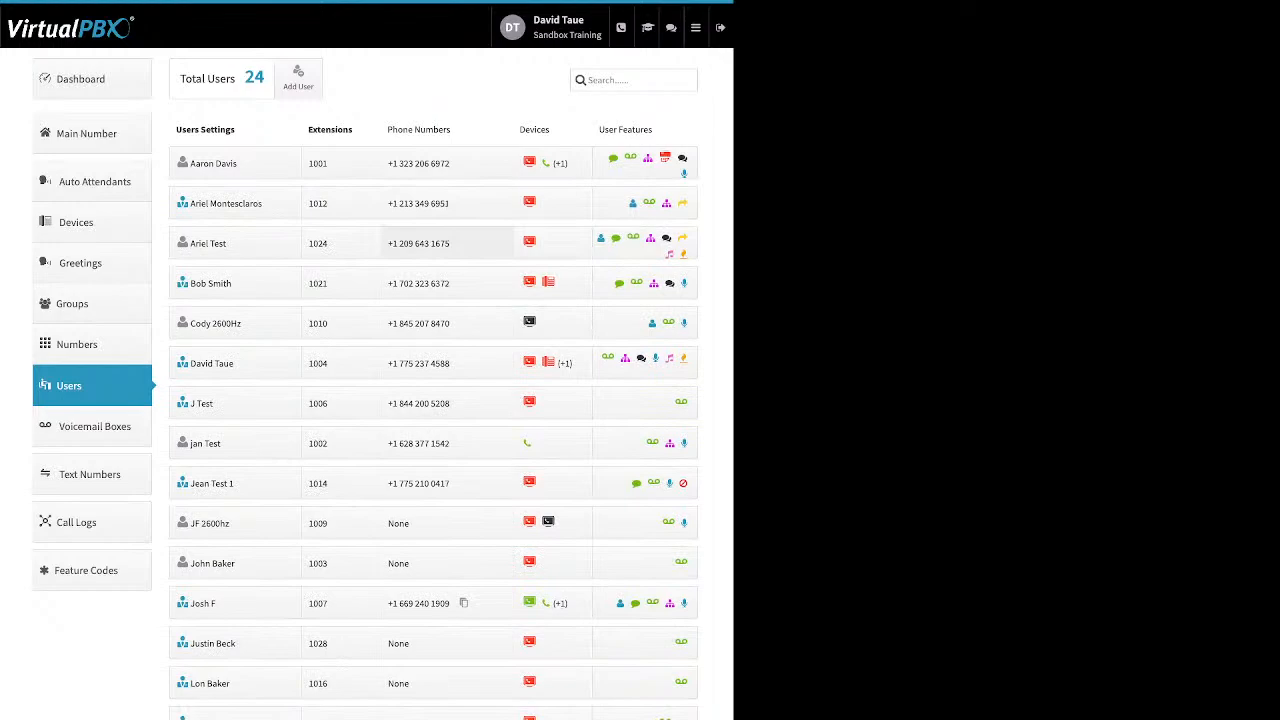
Delete the softphone "dev" assigned to the user at extension 1024
left_click(529, 241)
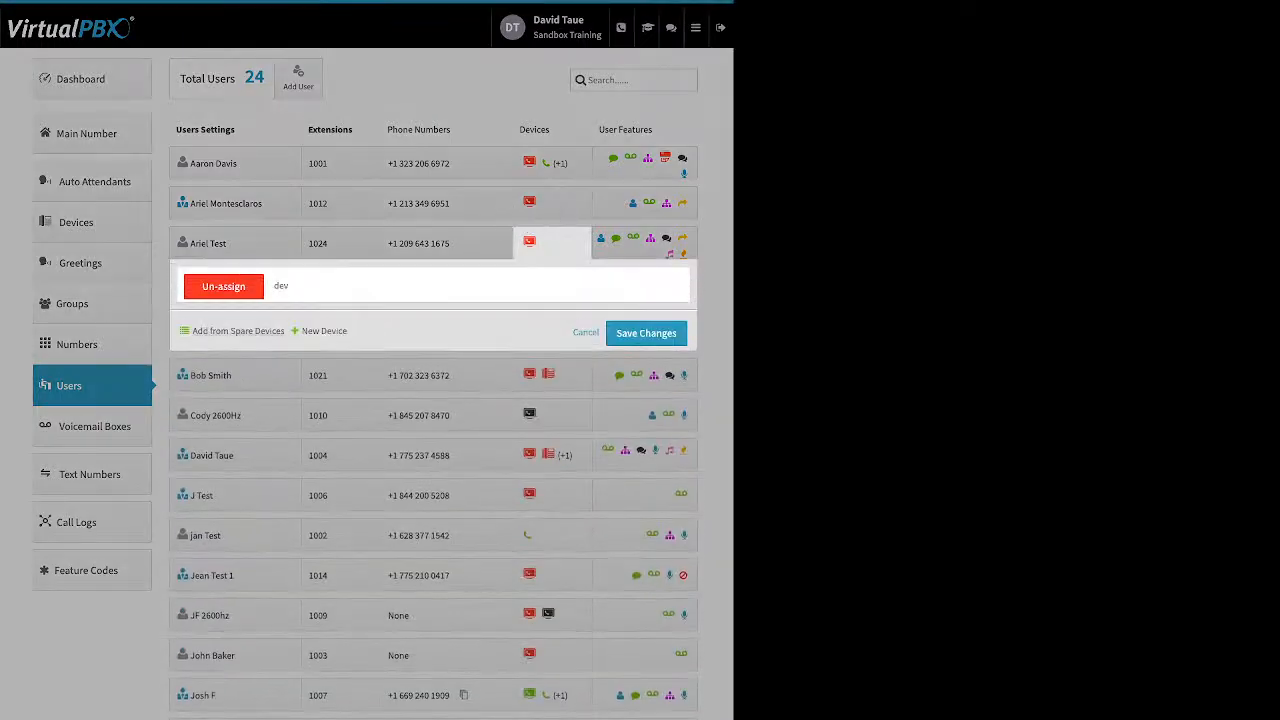
left_click(281, 286)
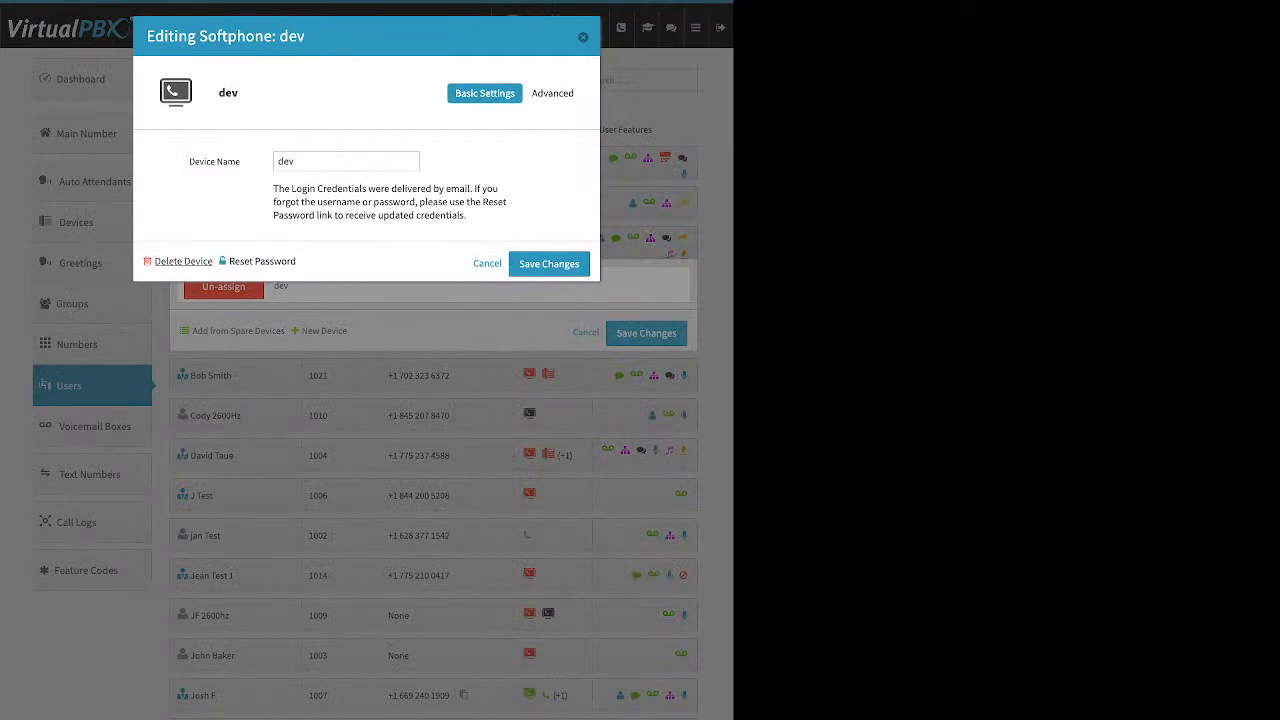
left_click(183, 261)
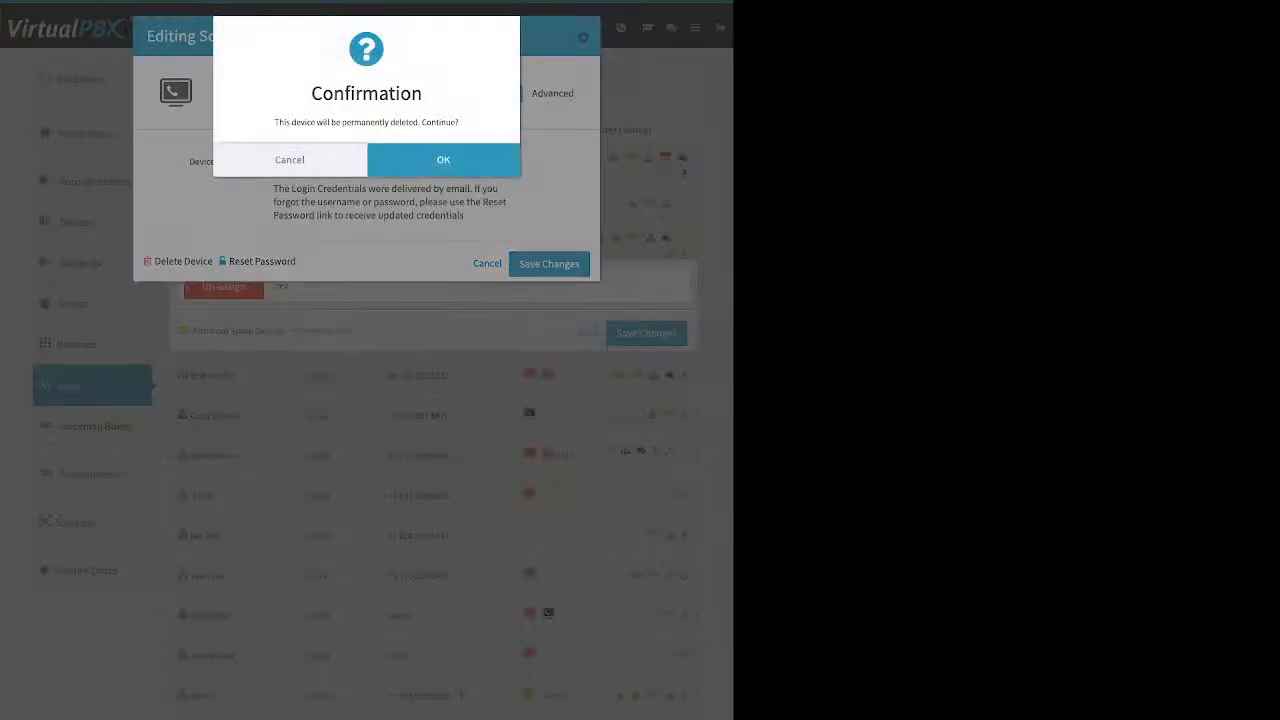
left_click(289, 160)
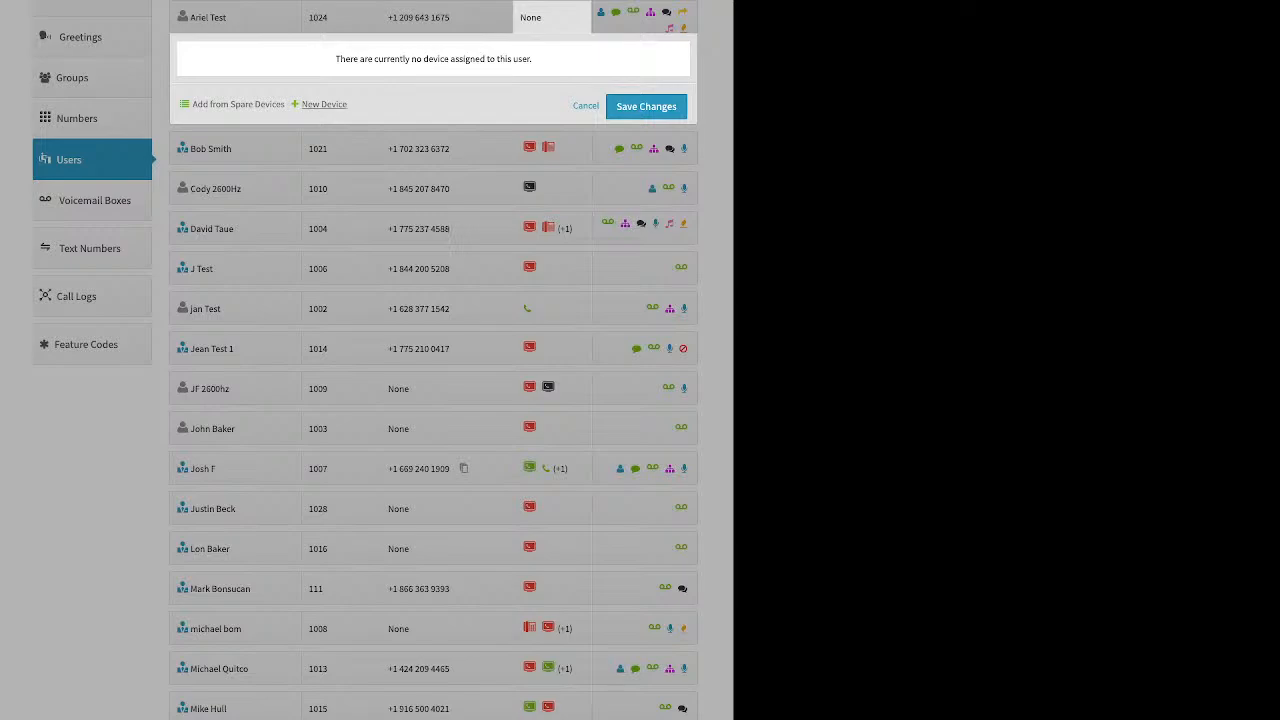
Start adding a new SIP phone for the user at extension 1024 and browse the Yealink and Obihai models
left_click(324, 104)
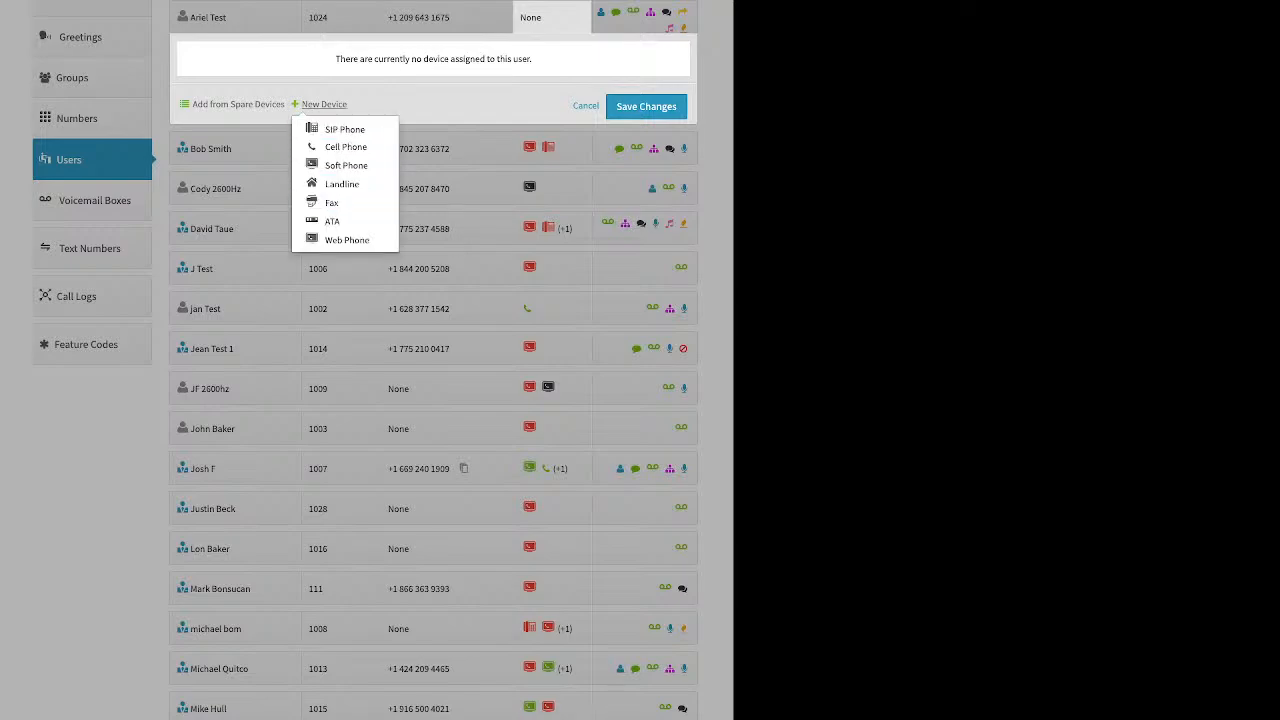
left_click(344, 129)
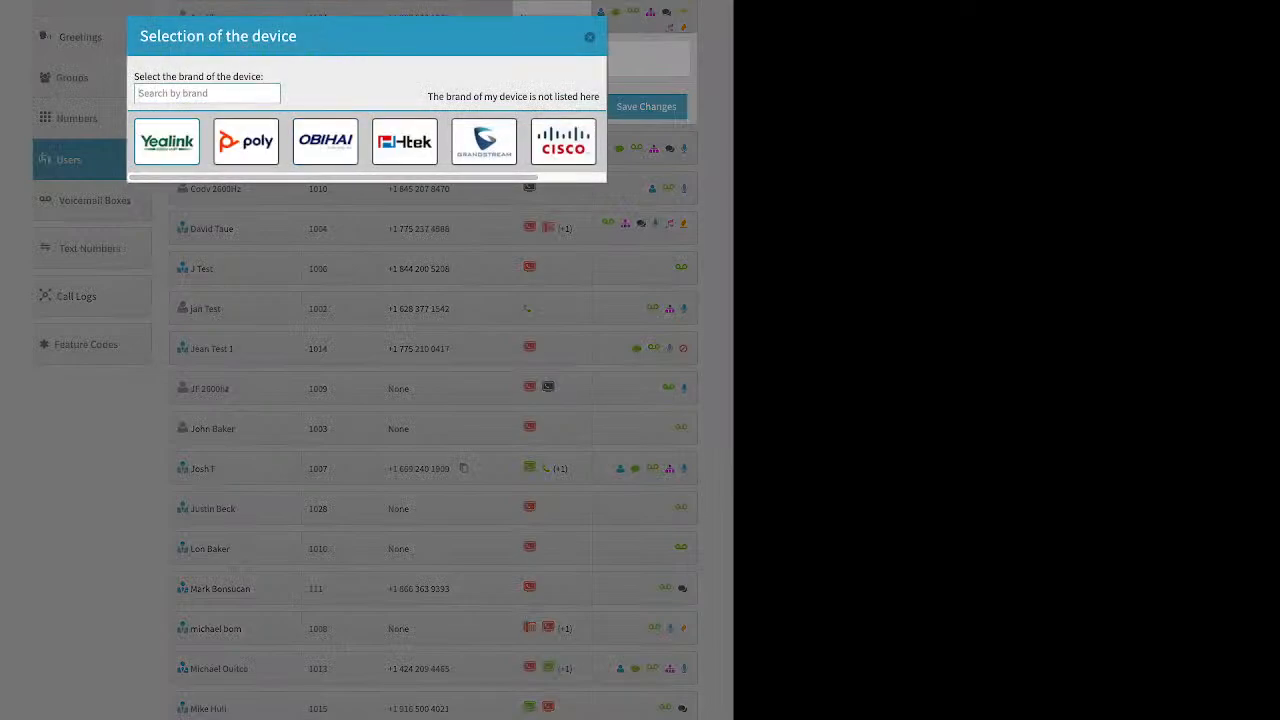
left_click(167, 142)
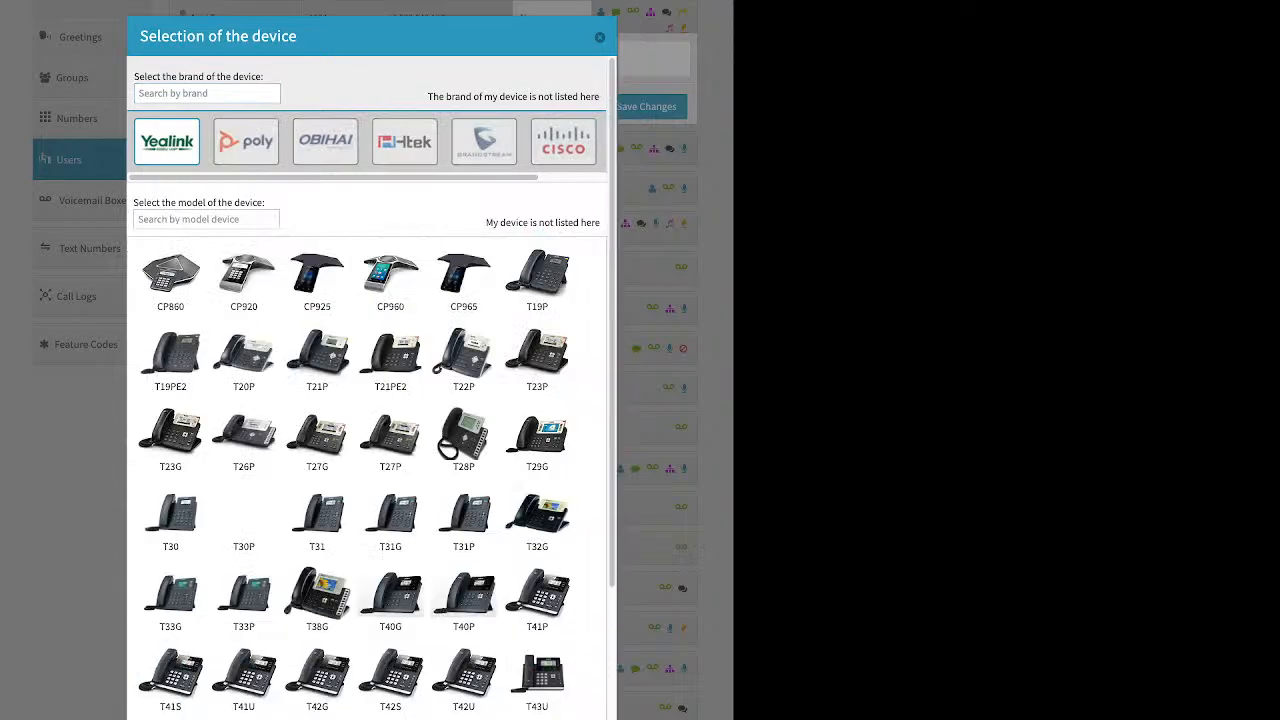
scroll(370, 450, "down", 3)
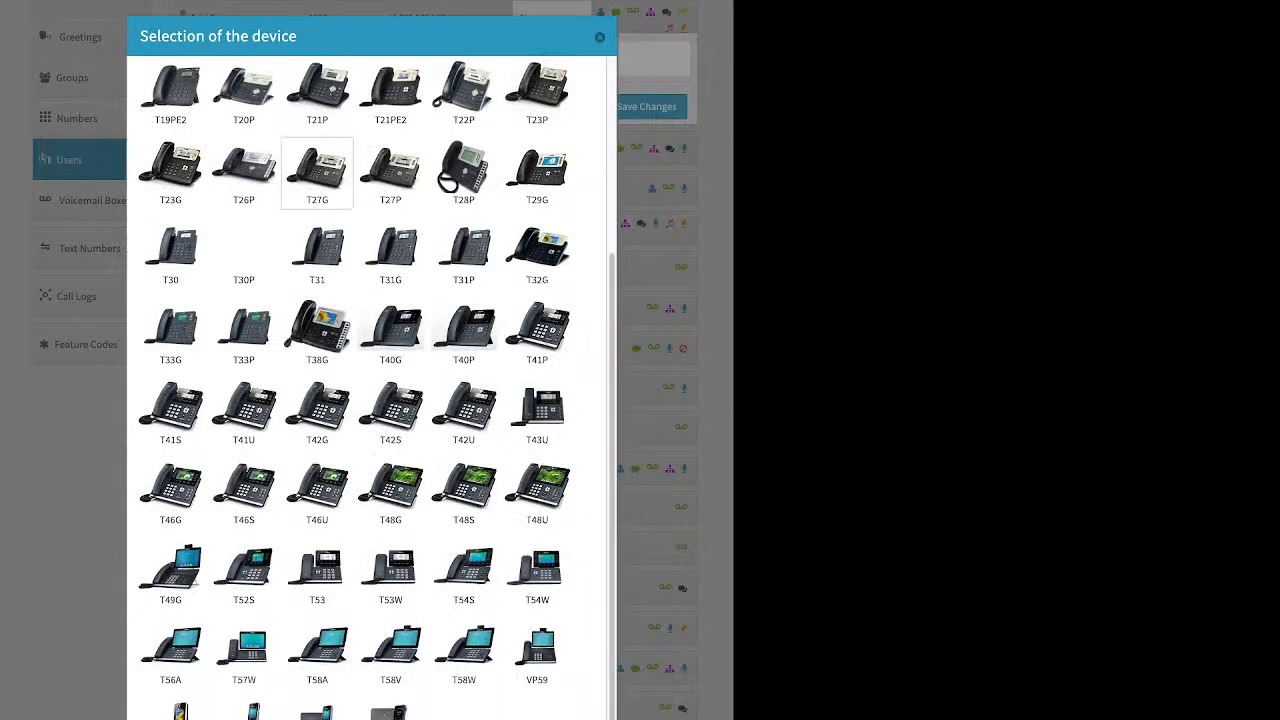
scroll(370, 450, "up", 3)
left_click(325, 142)
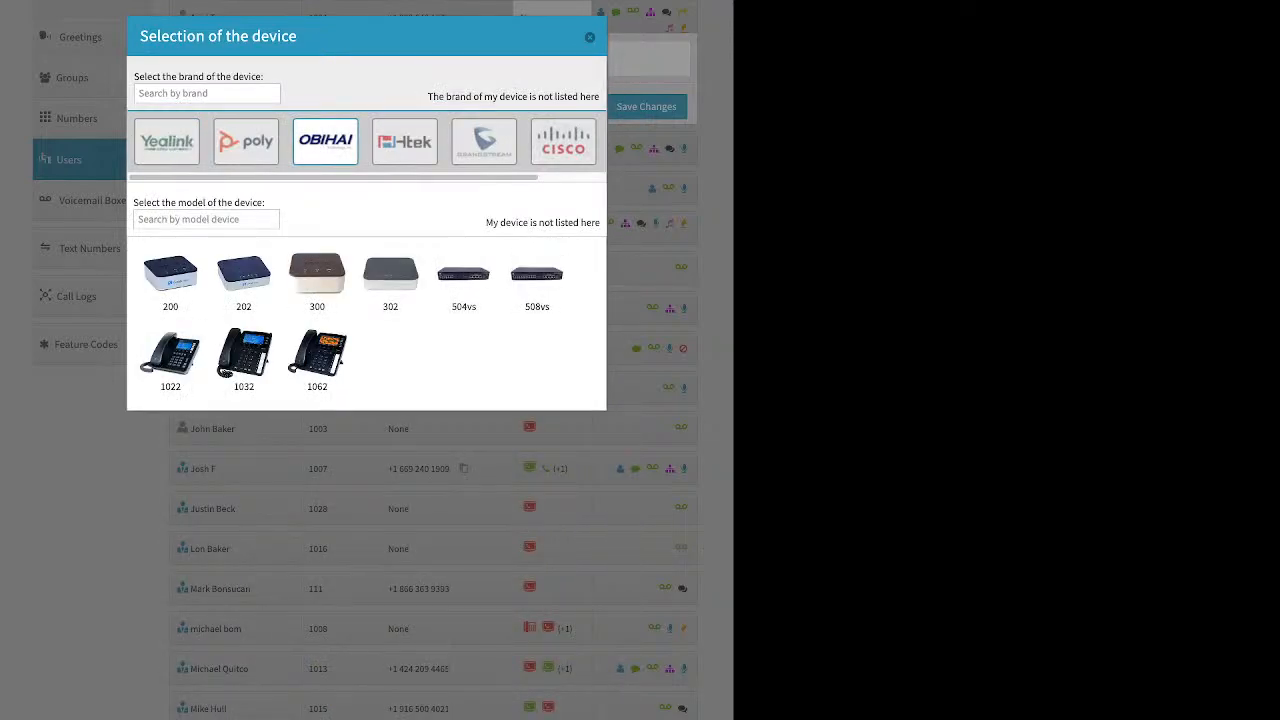
Select the Cisco 525g as the new SIP phone, examine the device name and MAC address fields, and cancel
left_click(563, 142)
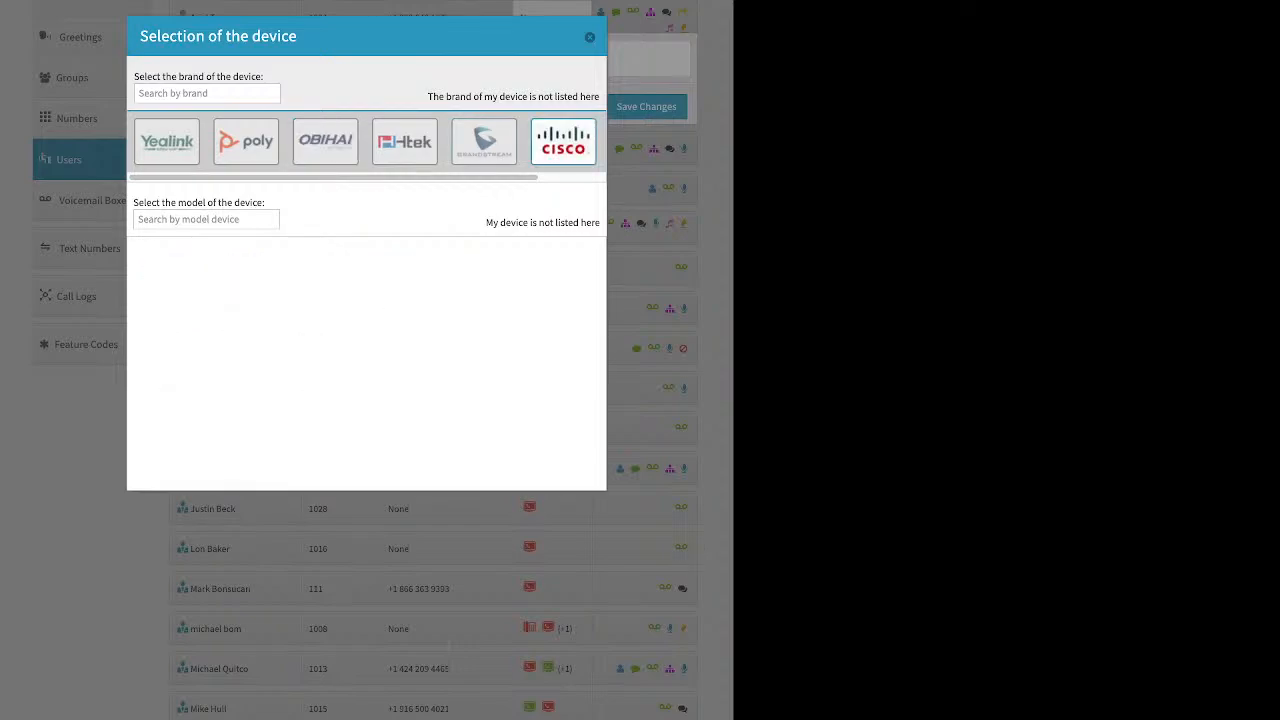
left_click(390, 360)
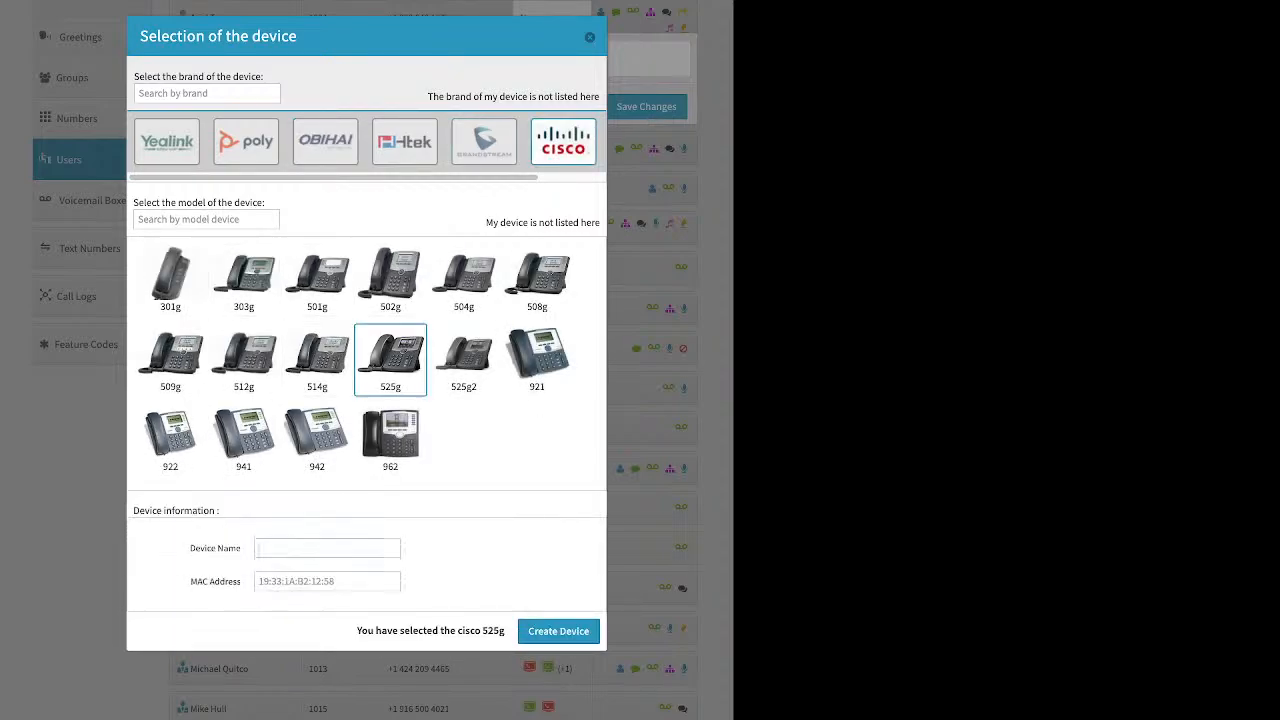
left_click(327, 548)
left_click_drag(196, 548, 227, 547)
left_click_drag(191, 581, 233, 581)
key("Escape")
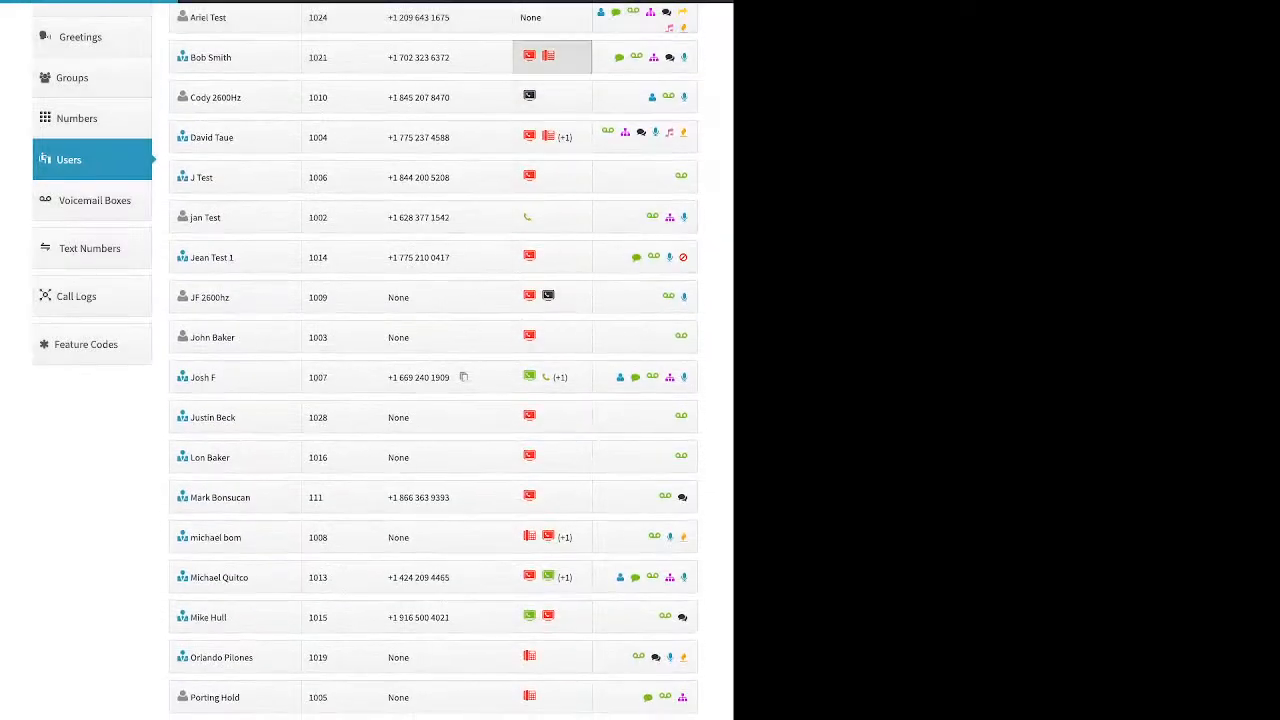
Examine the miscellaneous settings of the "Yealink codec test" phone at extension 1021, including Allow Reprovision, and close without changes
left_click(549, 57)
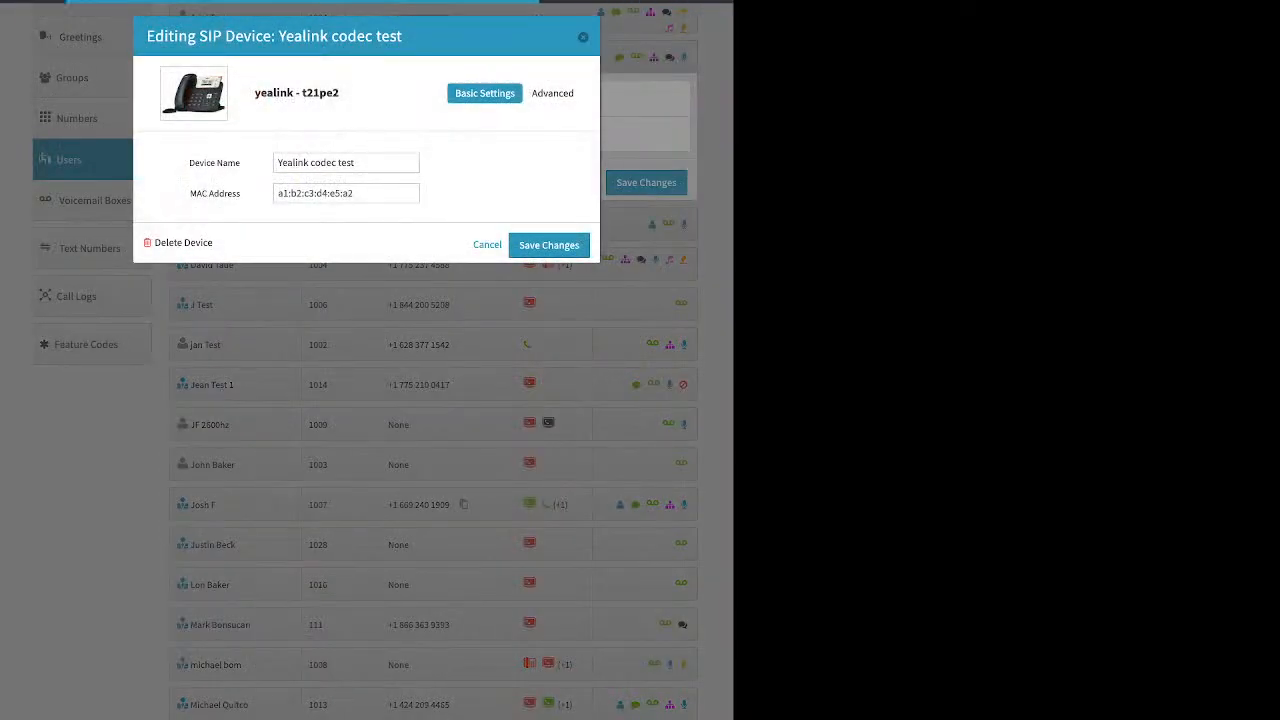
left_click(553, 93)
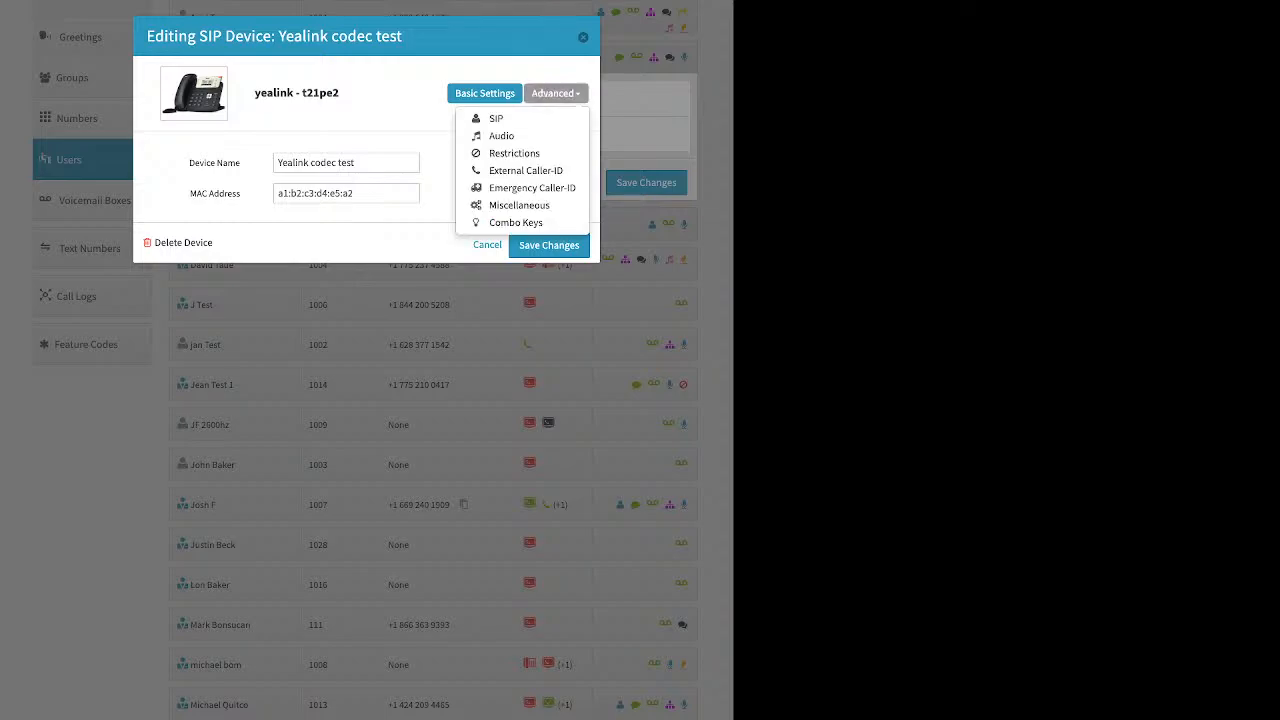
left_click(519, 205)
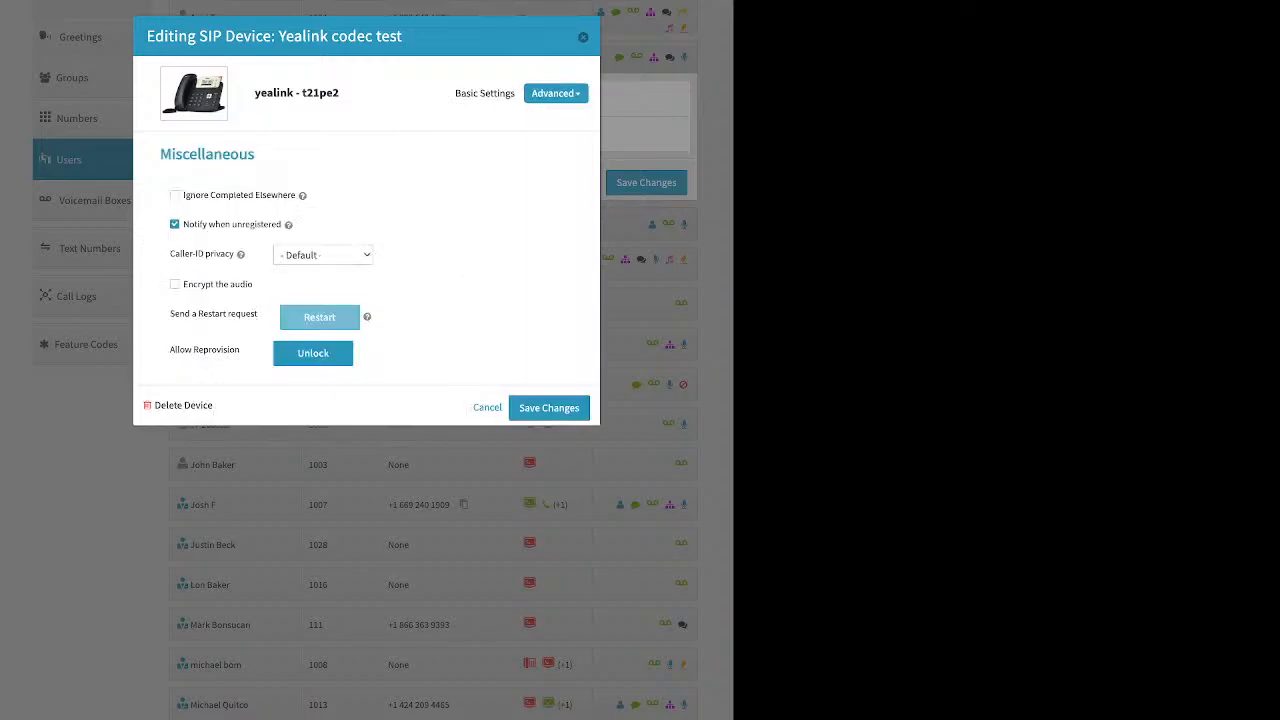
left_click_drag(170, 350, 240, 350)
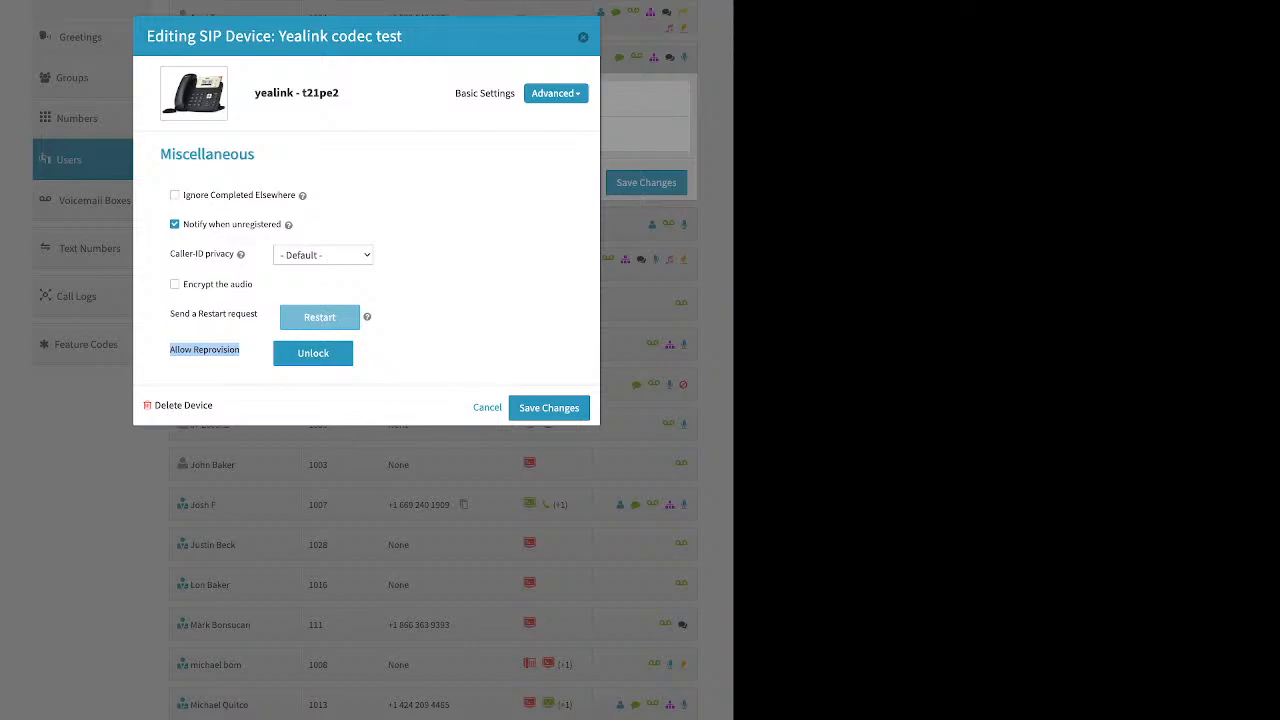
left_click(583, 37)
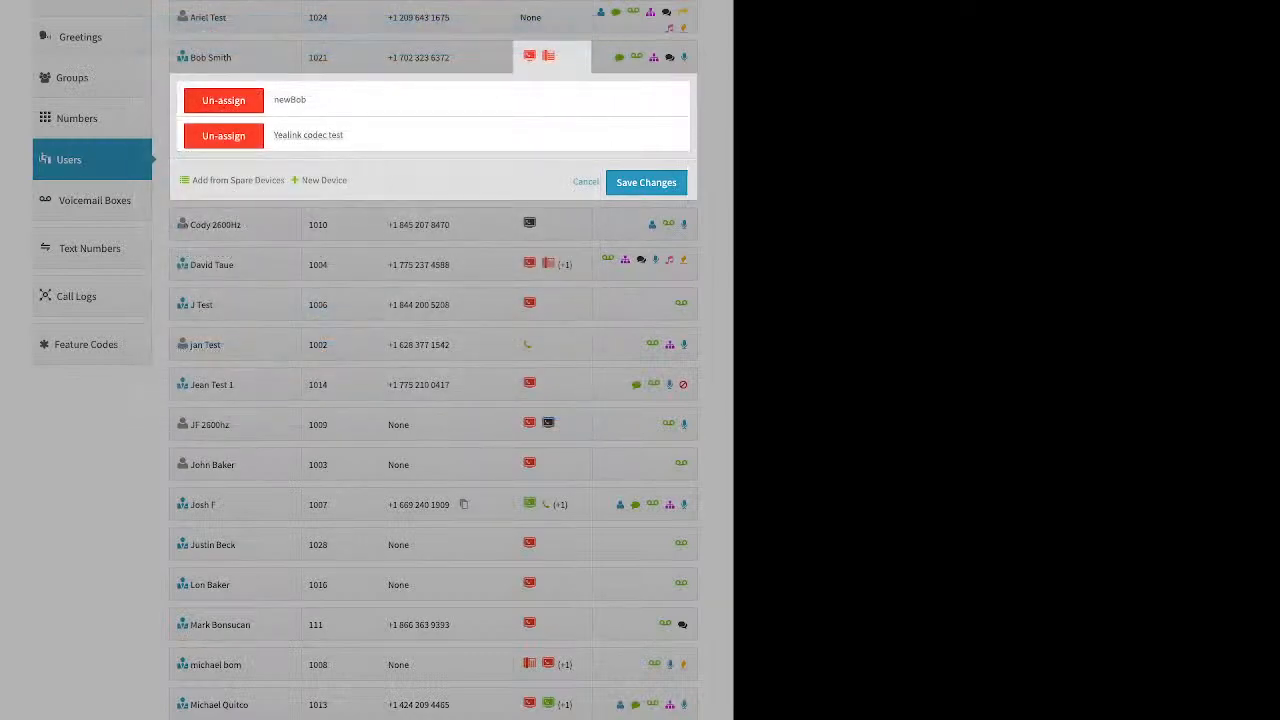
left_click(585, 182)
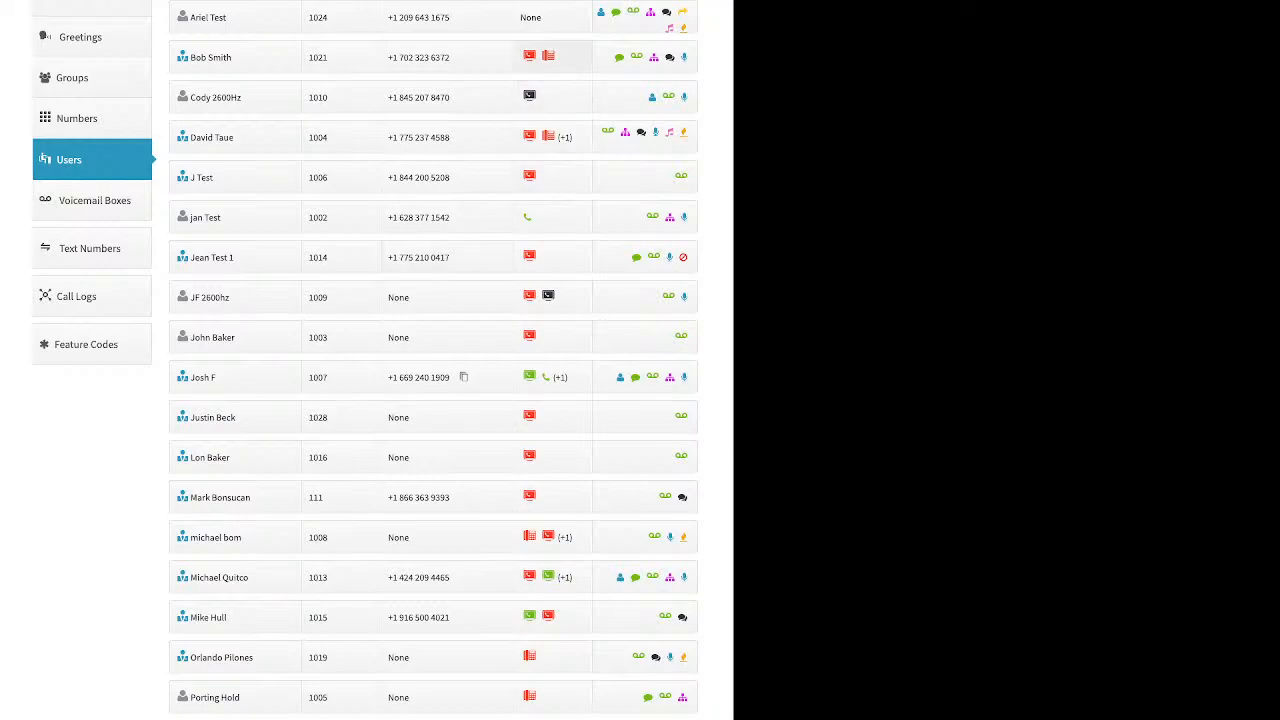
View the devices assigned to the user at extension 1001 and close the list without changes
left_click(92, 159)
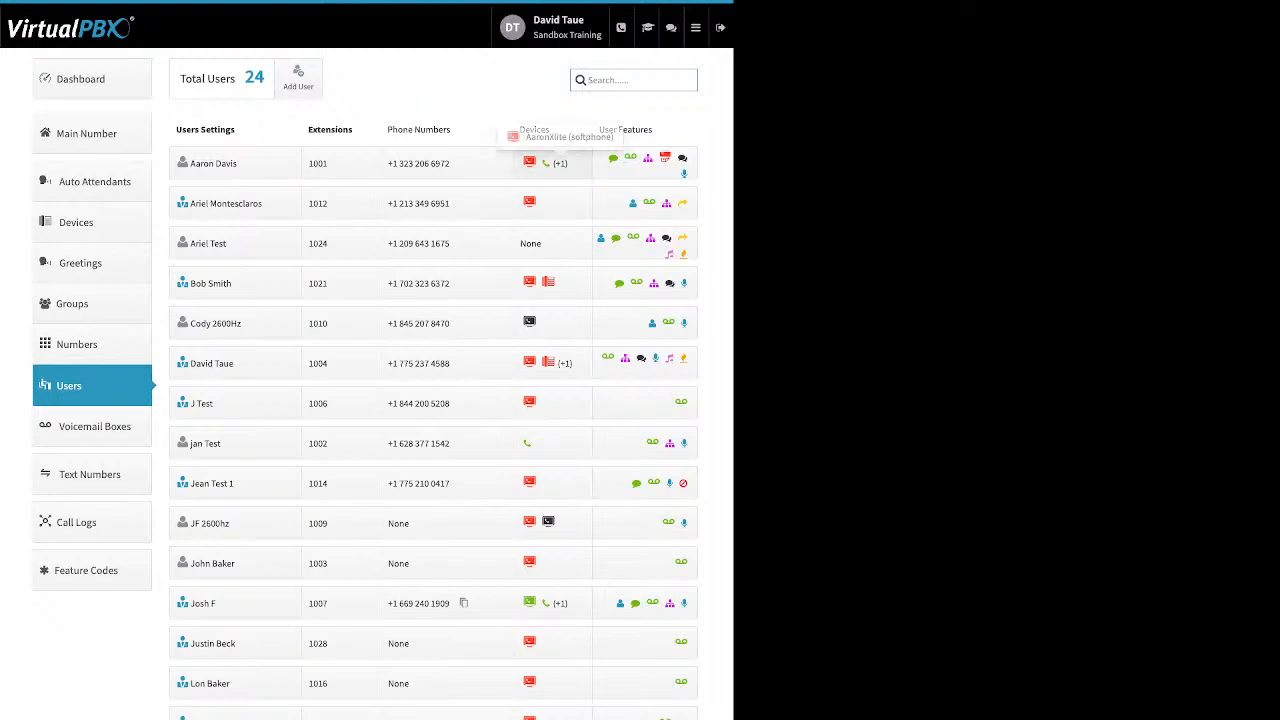
left_click(550, 163)
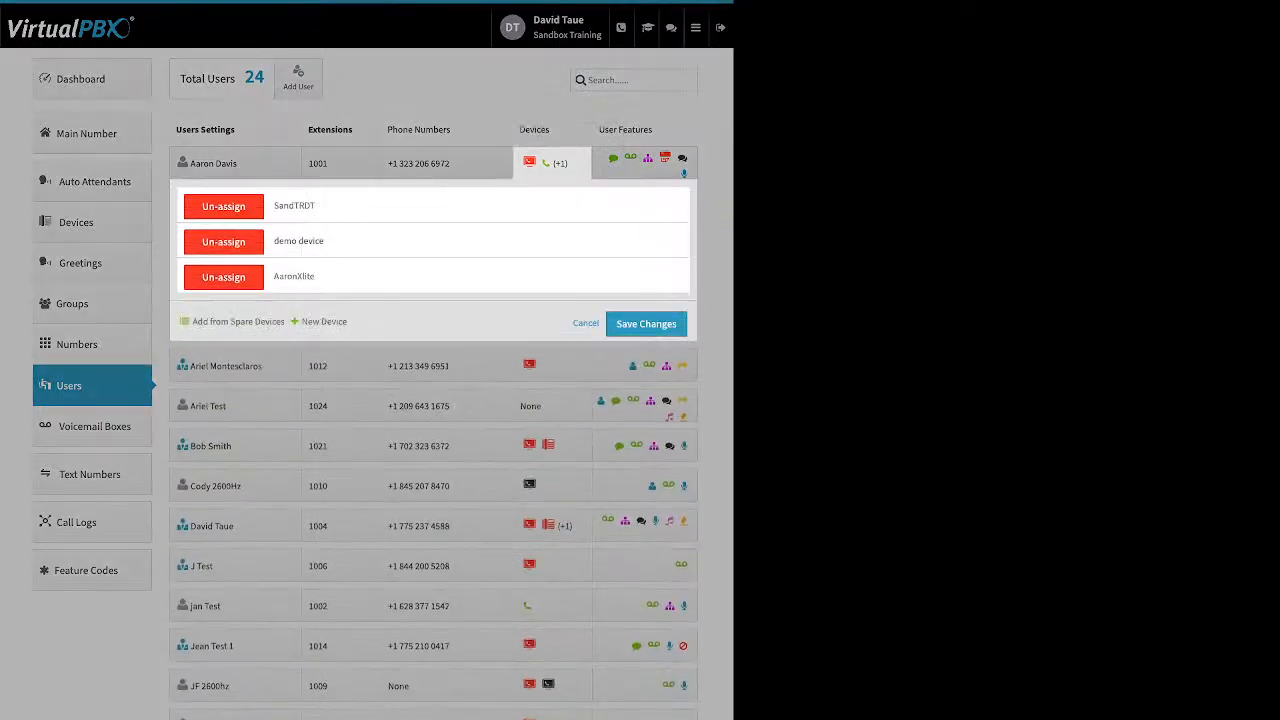
left_click(586, 323)
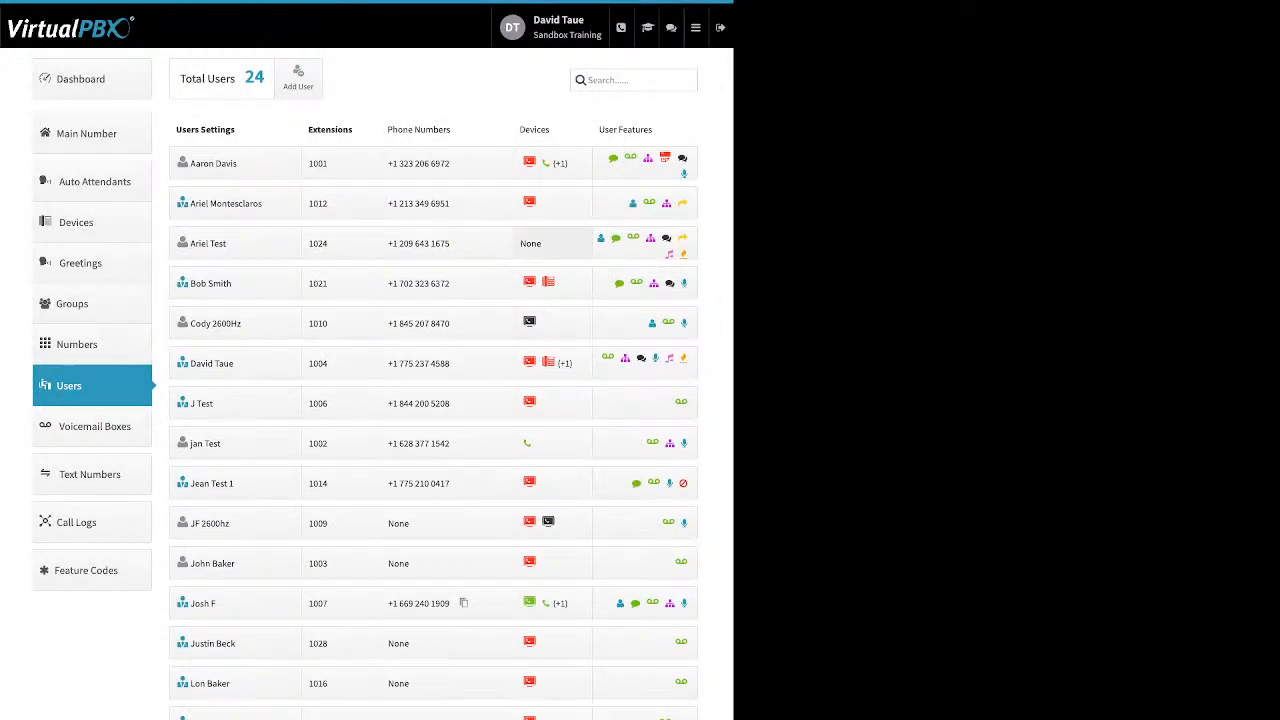
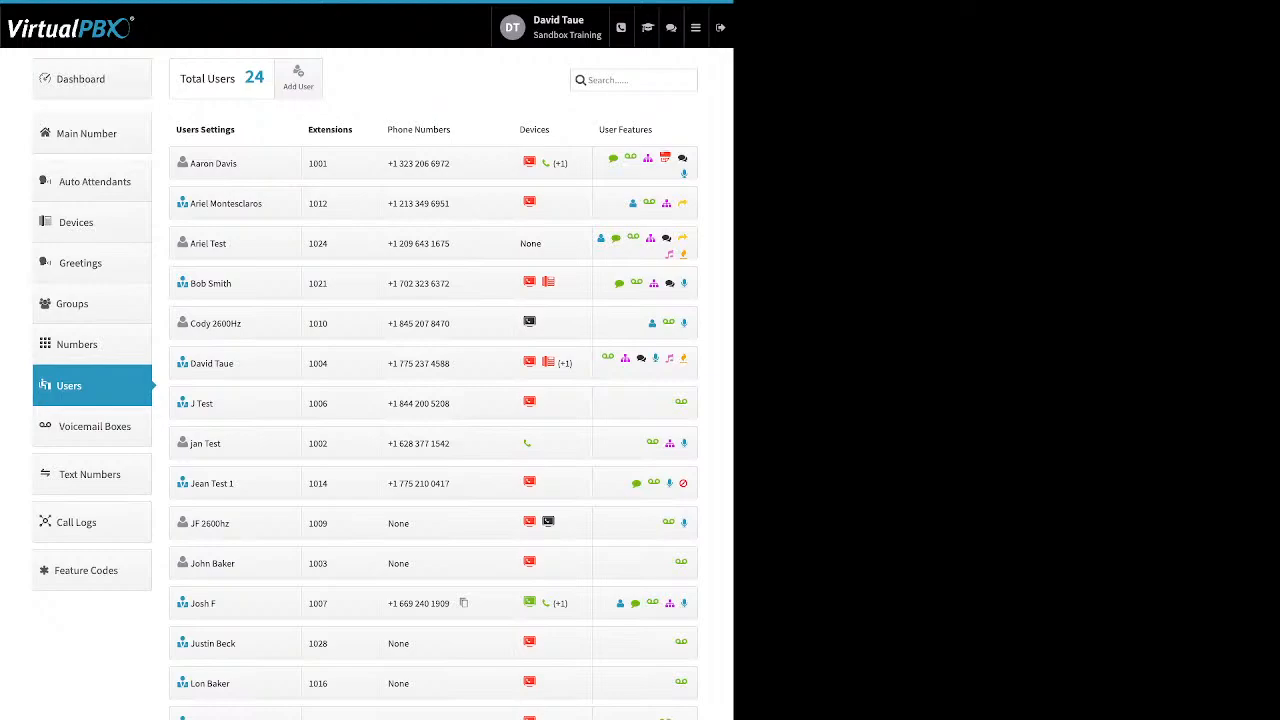
Start adding a cell phone for the user at extension 1024, examine its device name and number fields, and cancel
left_click(530, 243)
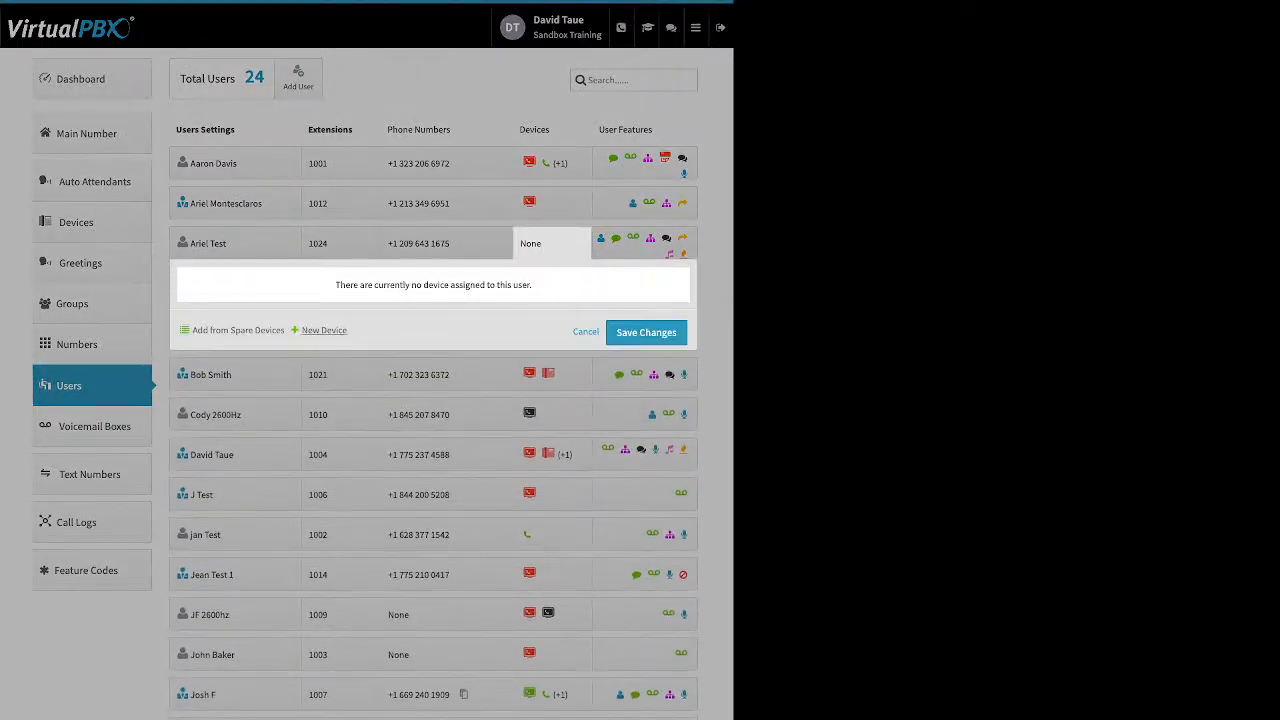
left_click(324, 331)
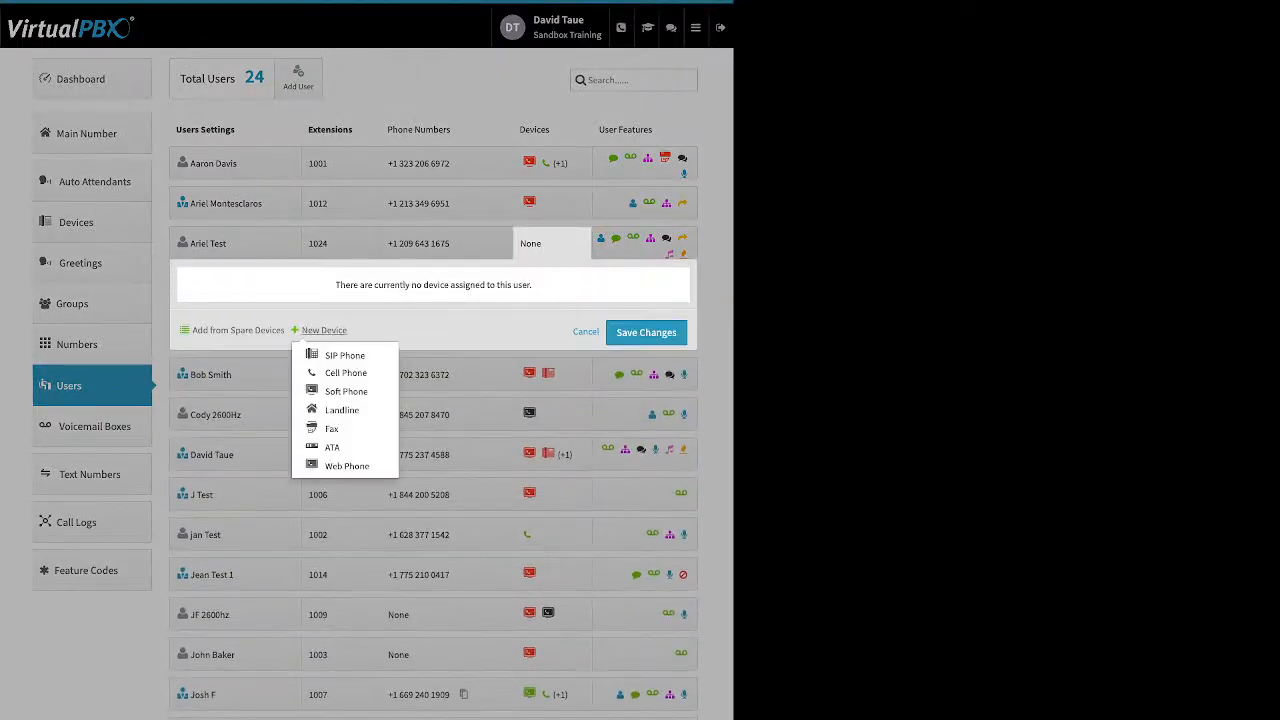
left_click(346, 372)
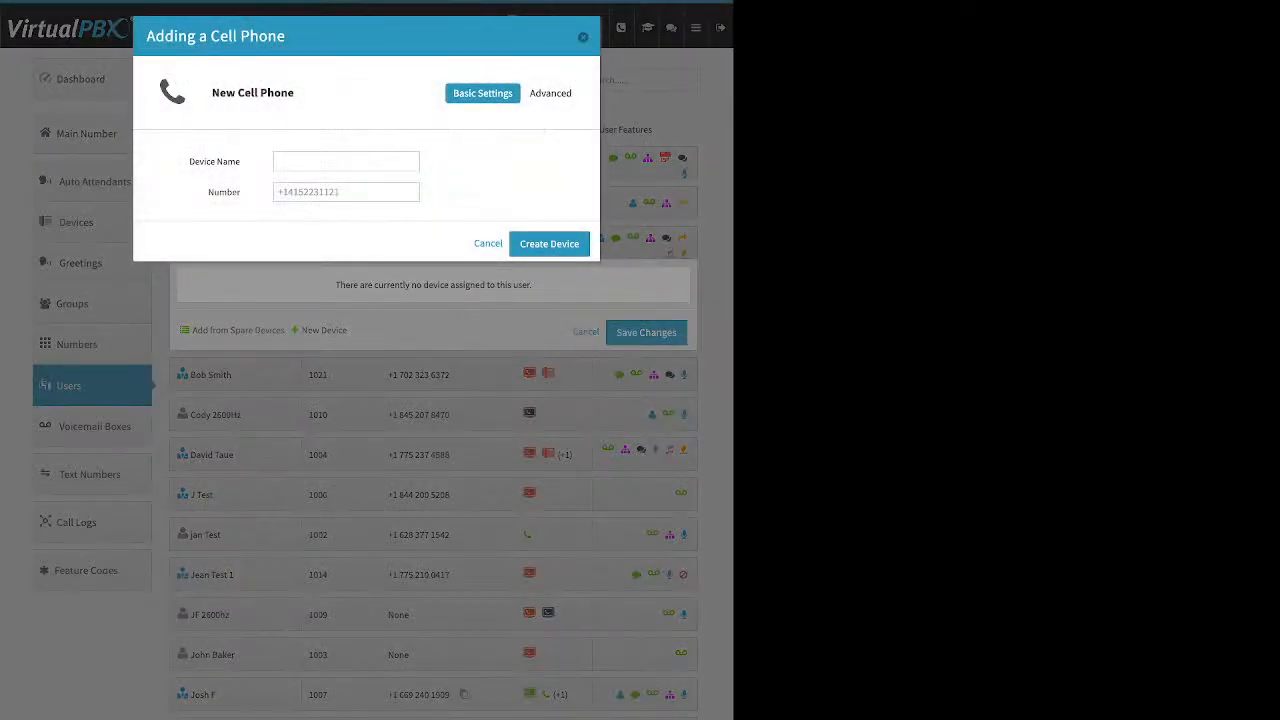
left_click_drag(238, 161, 208, 192)
left_click(278, 161)
left_click(280, 192)
key("Escape")
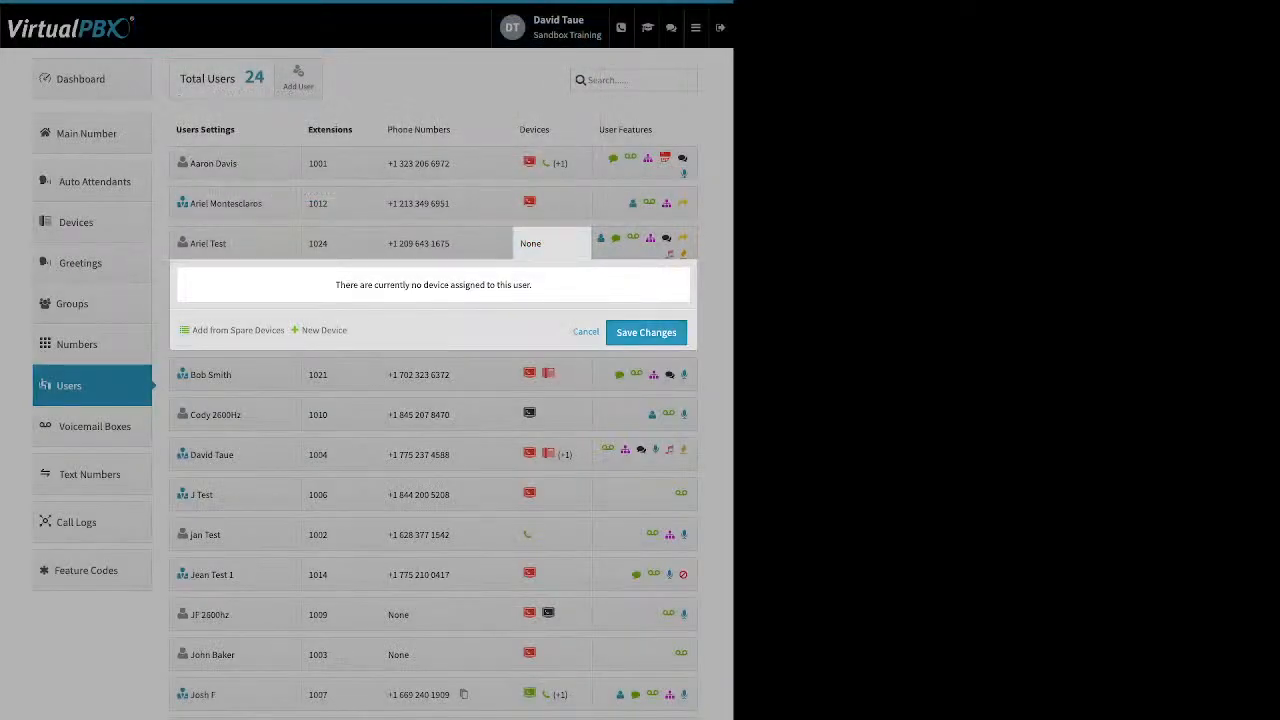
left_click(547, 163)
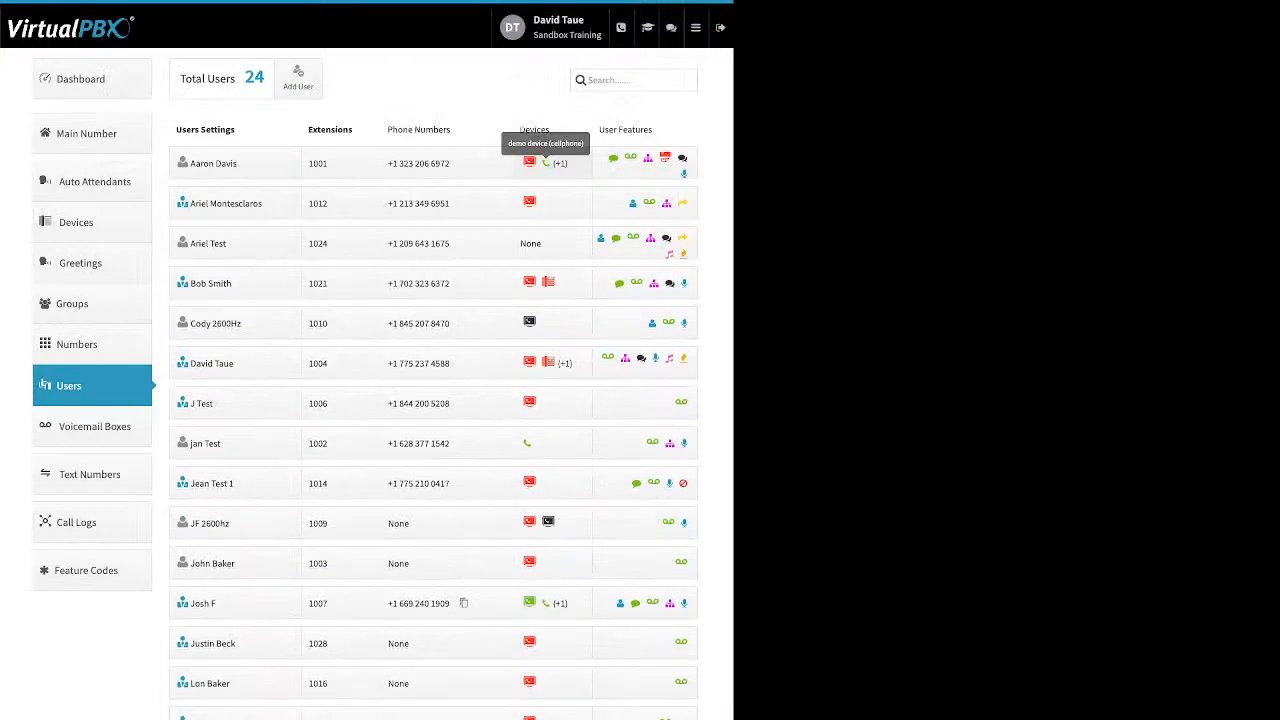
Open the advanced options of the cell phone "demo device" assigned to the user at extension 1001
left_click(547, 163)
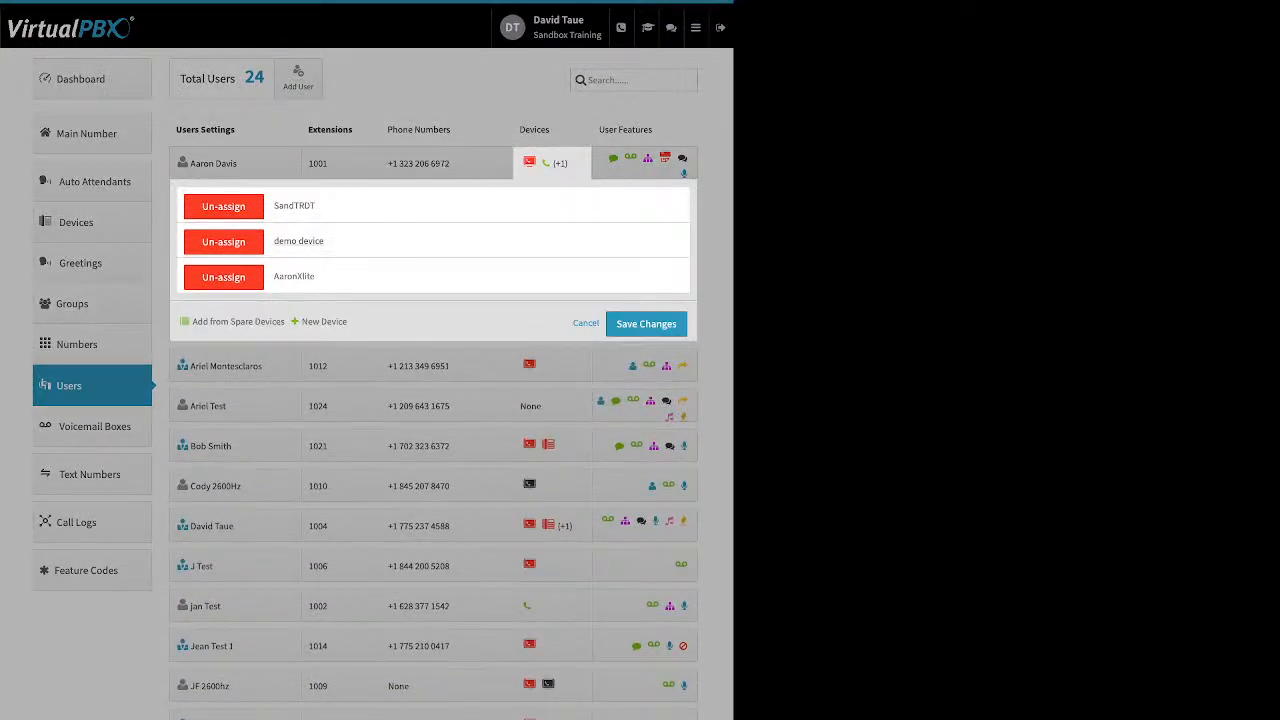
left_click(298, 241)
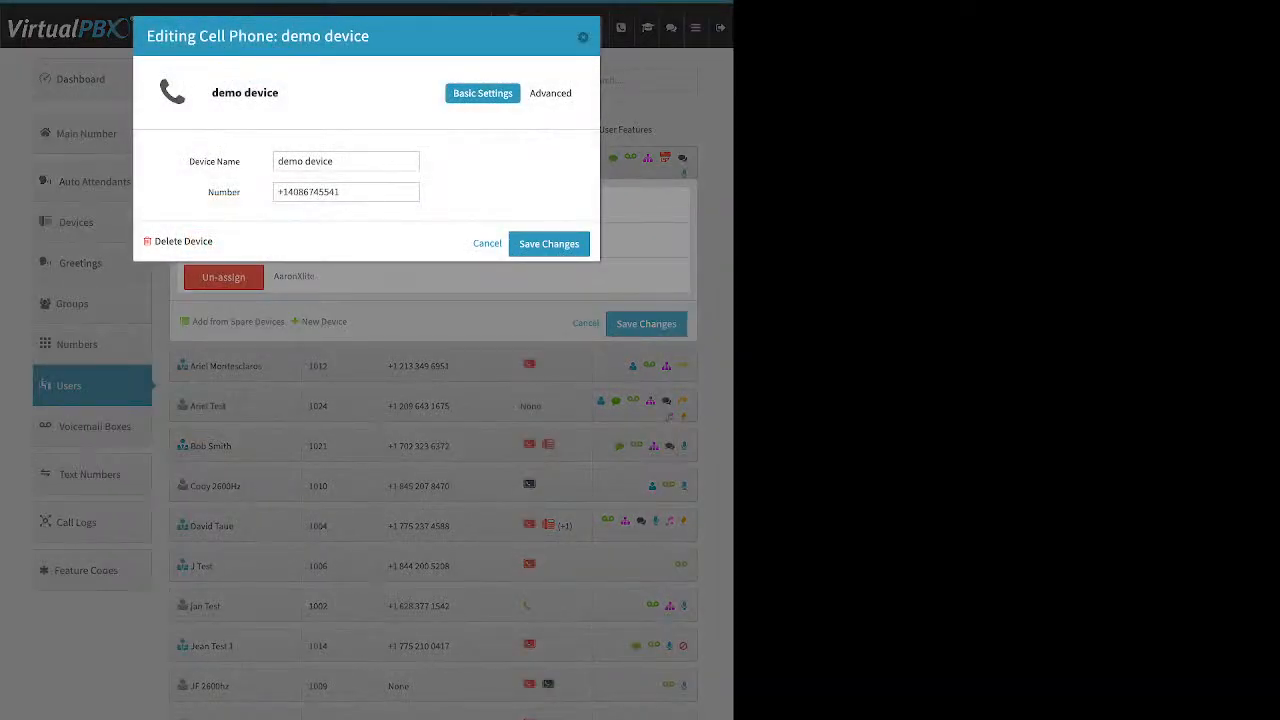
left_click(550, 93)
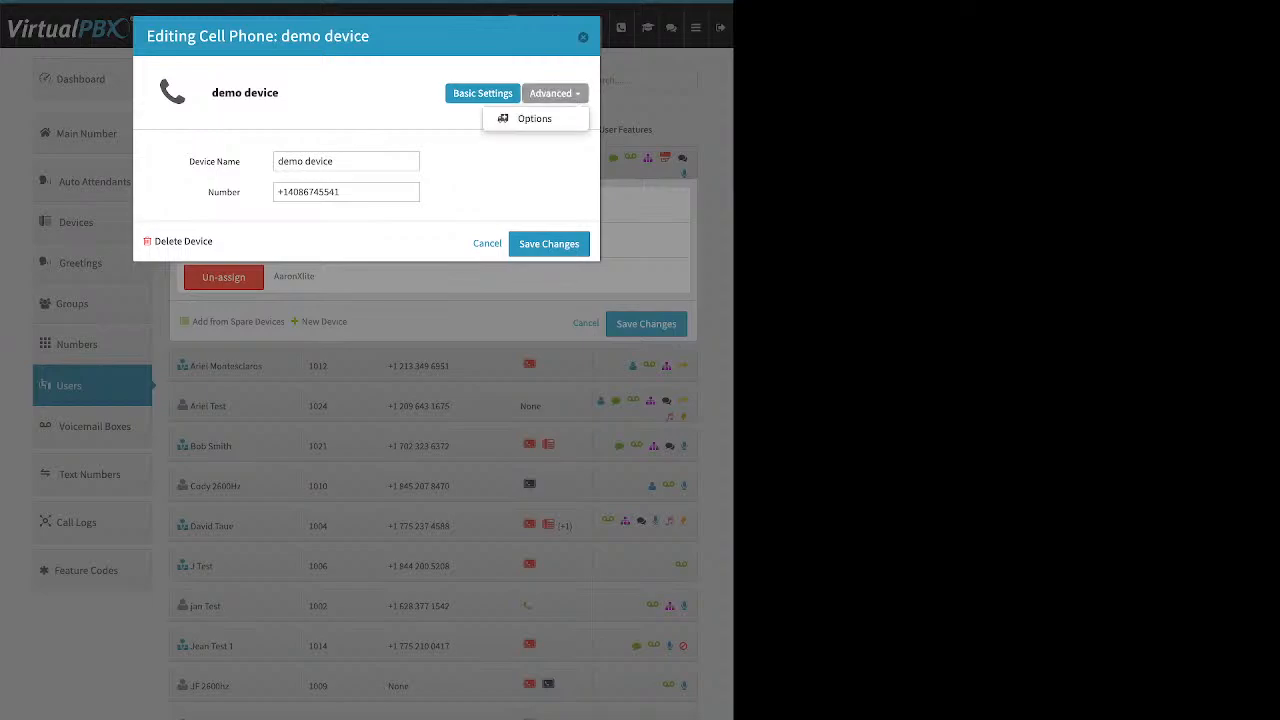
left_click(536, 119)
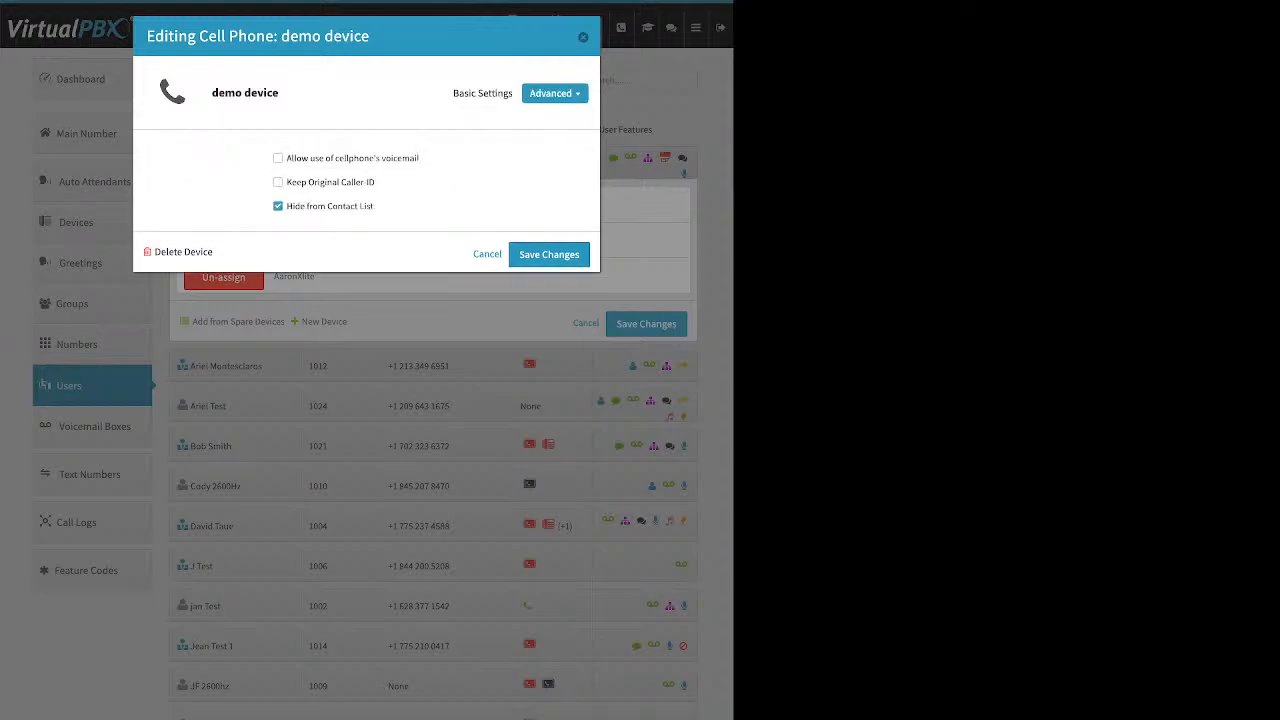
Try toggling the cellphone voicemail and Keep Original Caller ID options of "demo device", and cancel without saving
left_click(278, 182)
left_click_drag(420, 158, 293, 158)
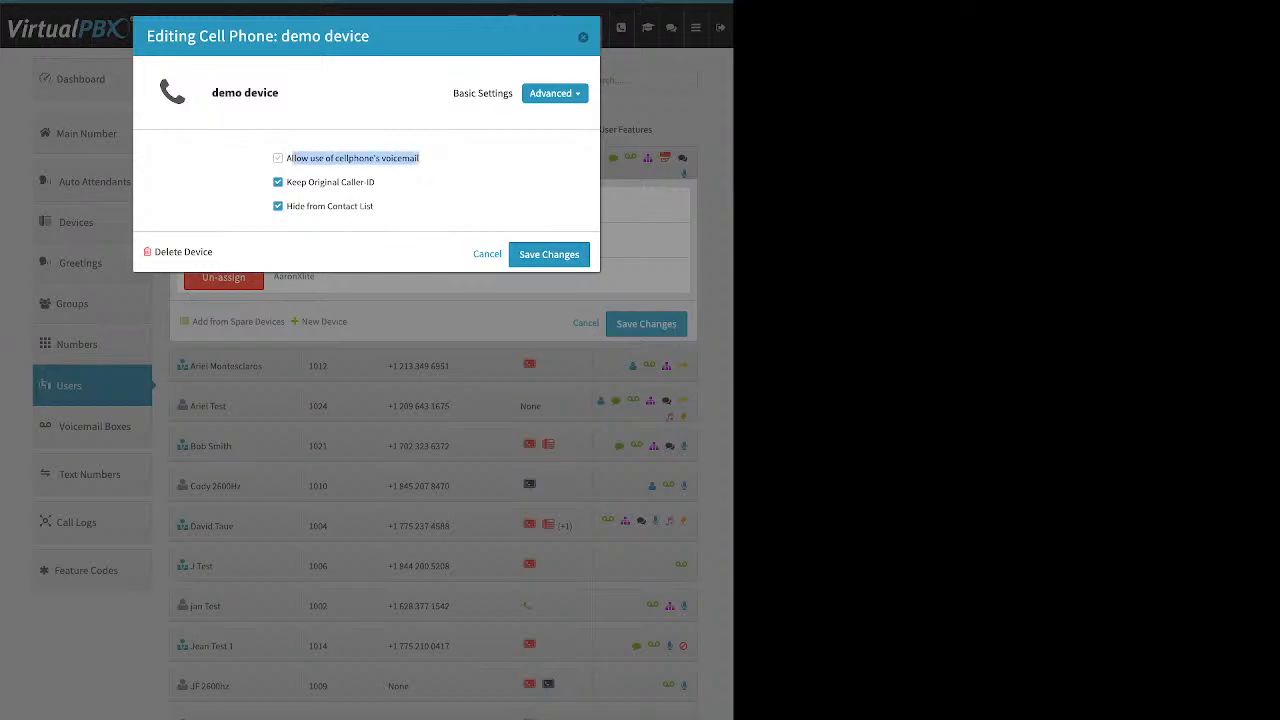
left_click(279, 158)
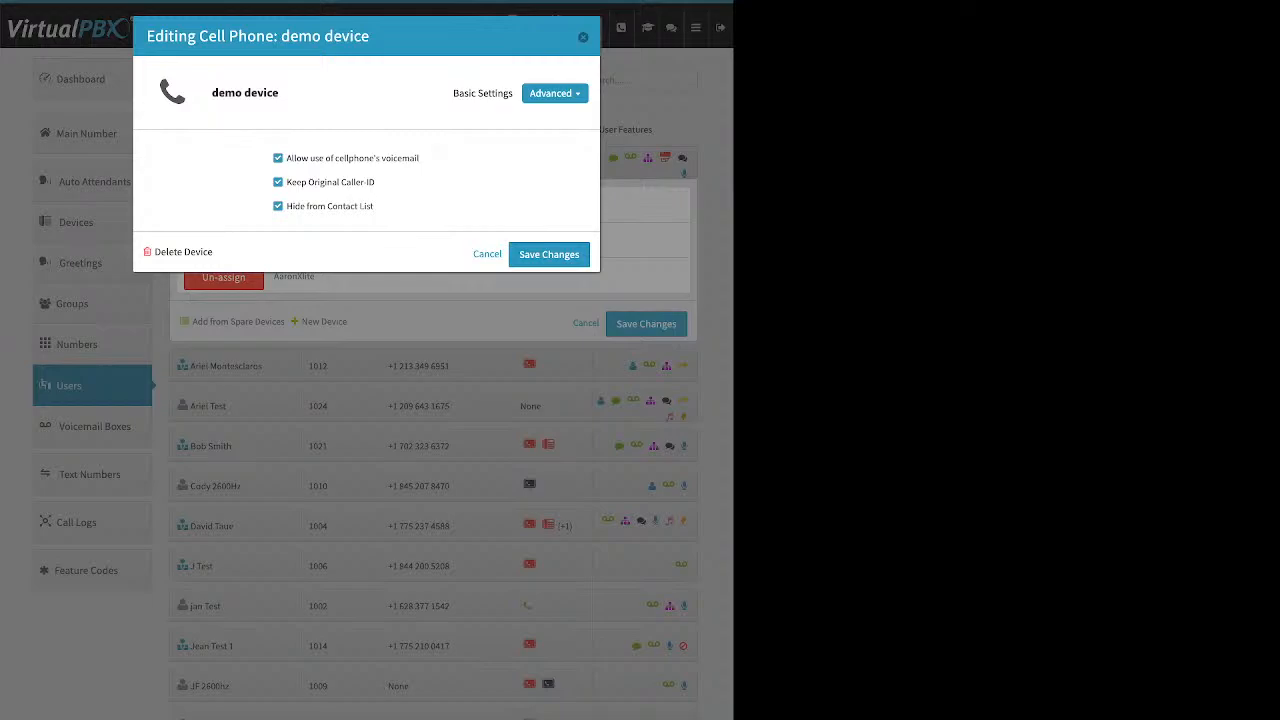
left_click(278, 158)
left_click_drag(376, 182, 287, 182)
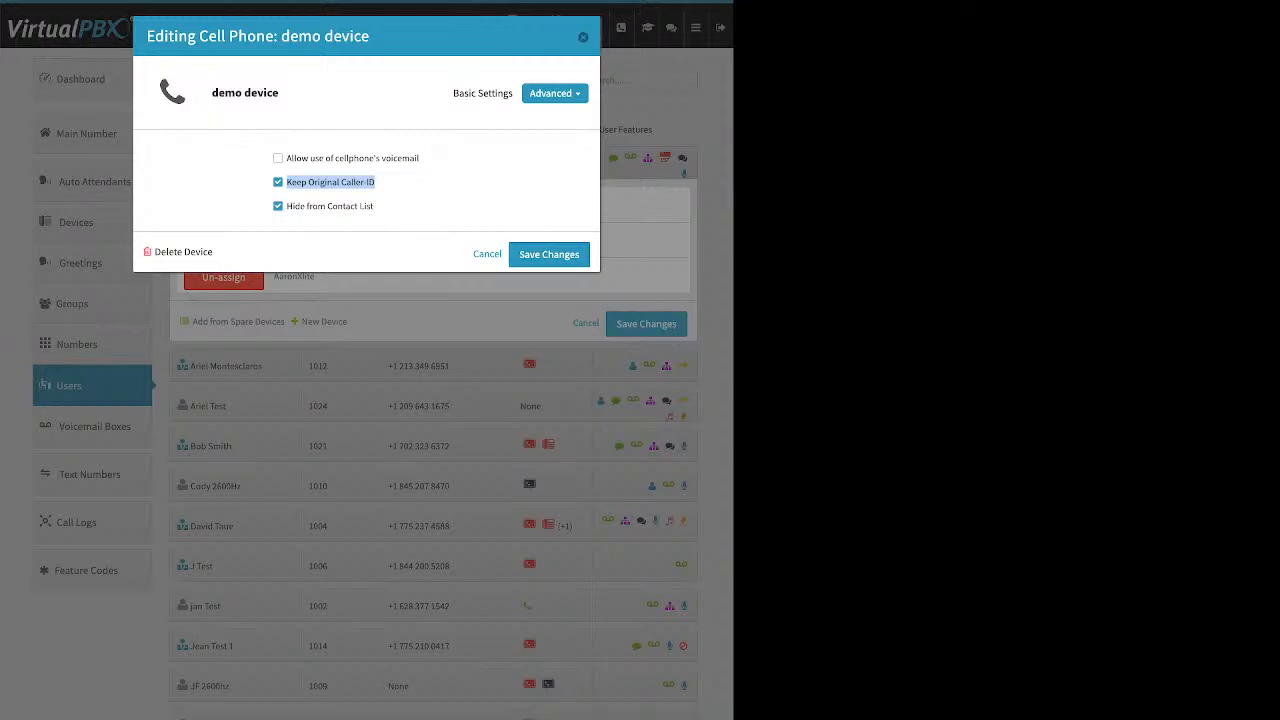
left_click(430, 184)
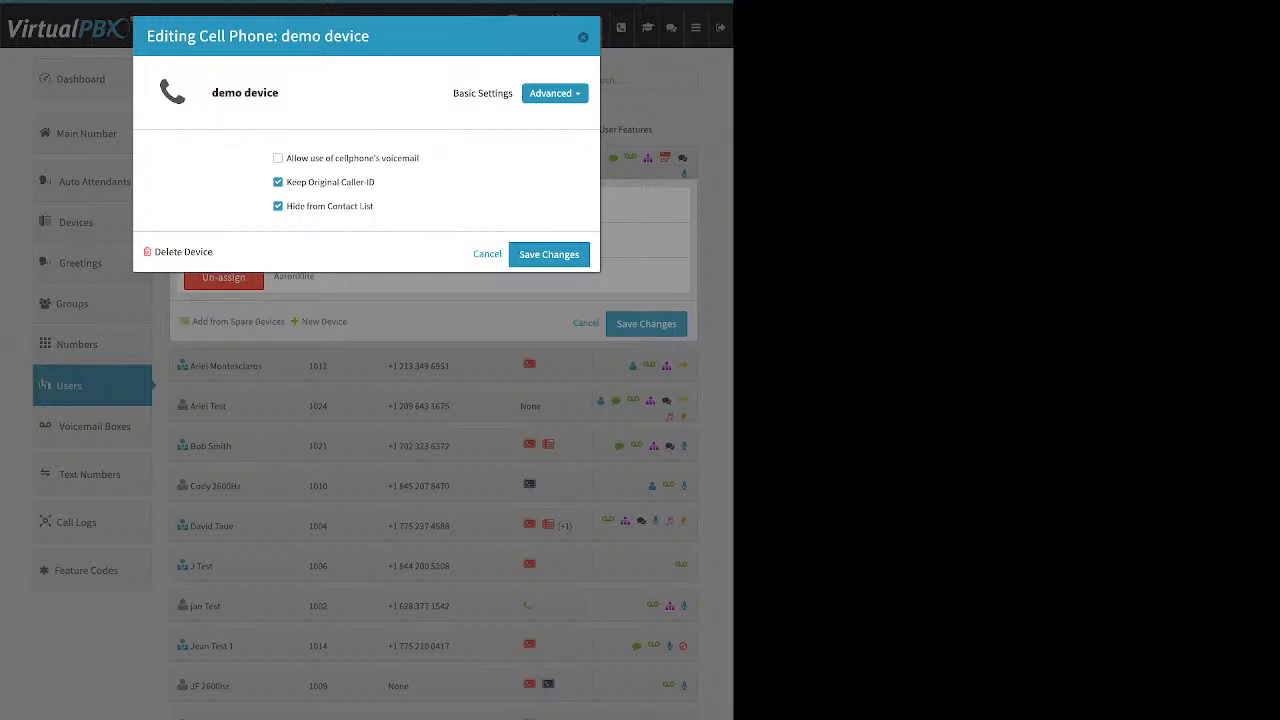
left_click(278, 182)
left_click(487, 254)
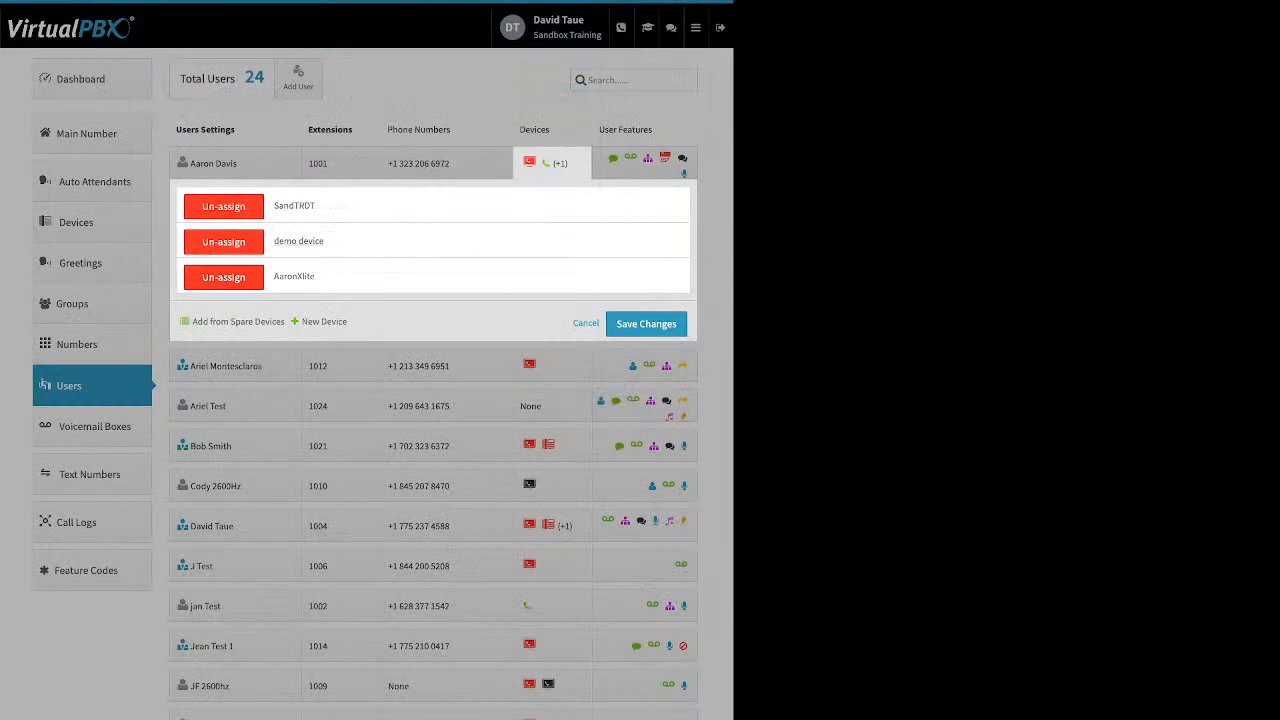
left_click(586, 323)
Return to the dashboard, view the Company Caller ID settings, and close them without changes
left_click(70, 28)
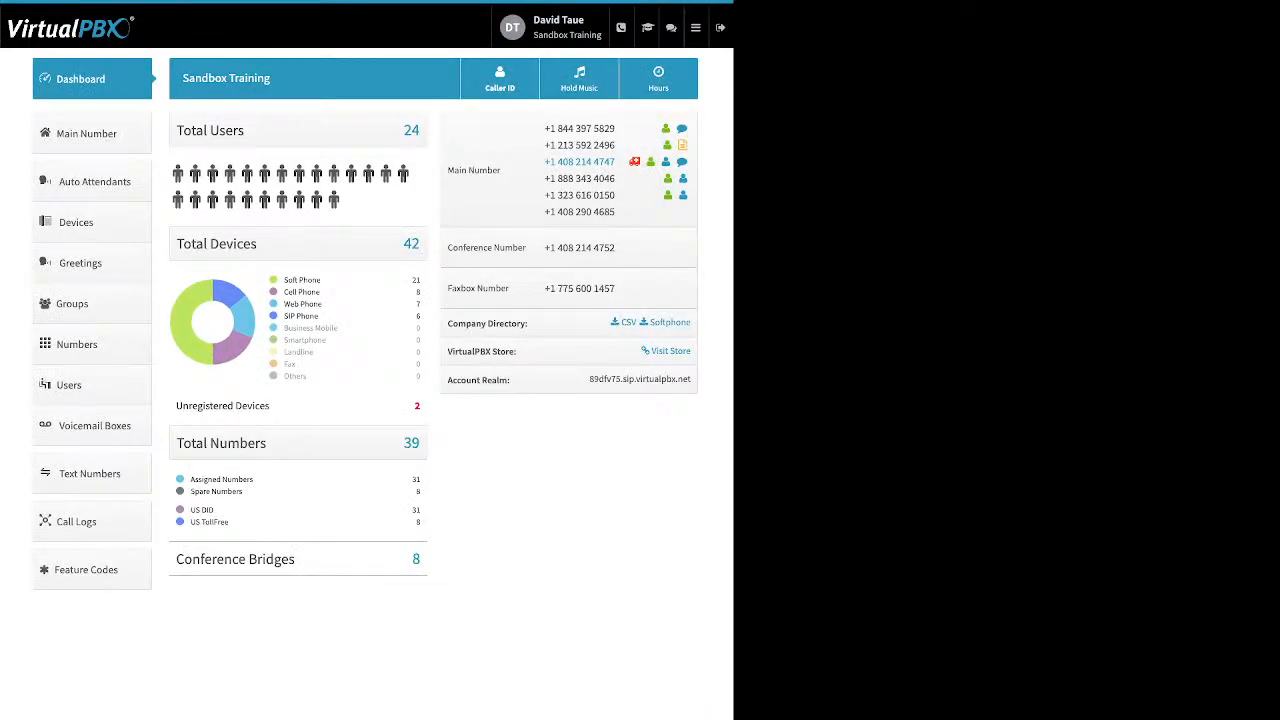
left_click(500, 79)
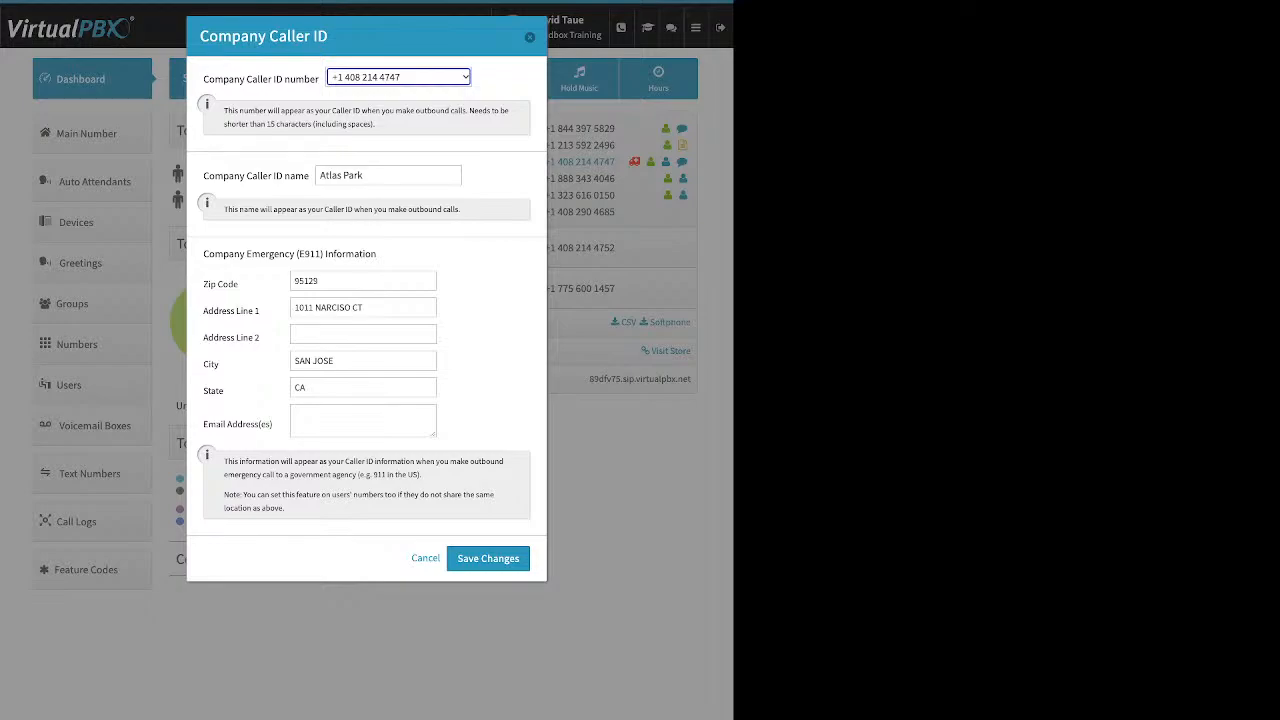
key("Escape")
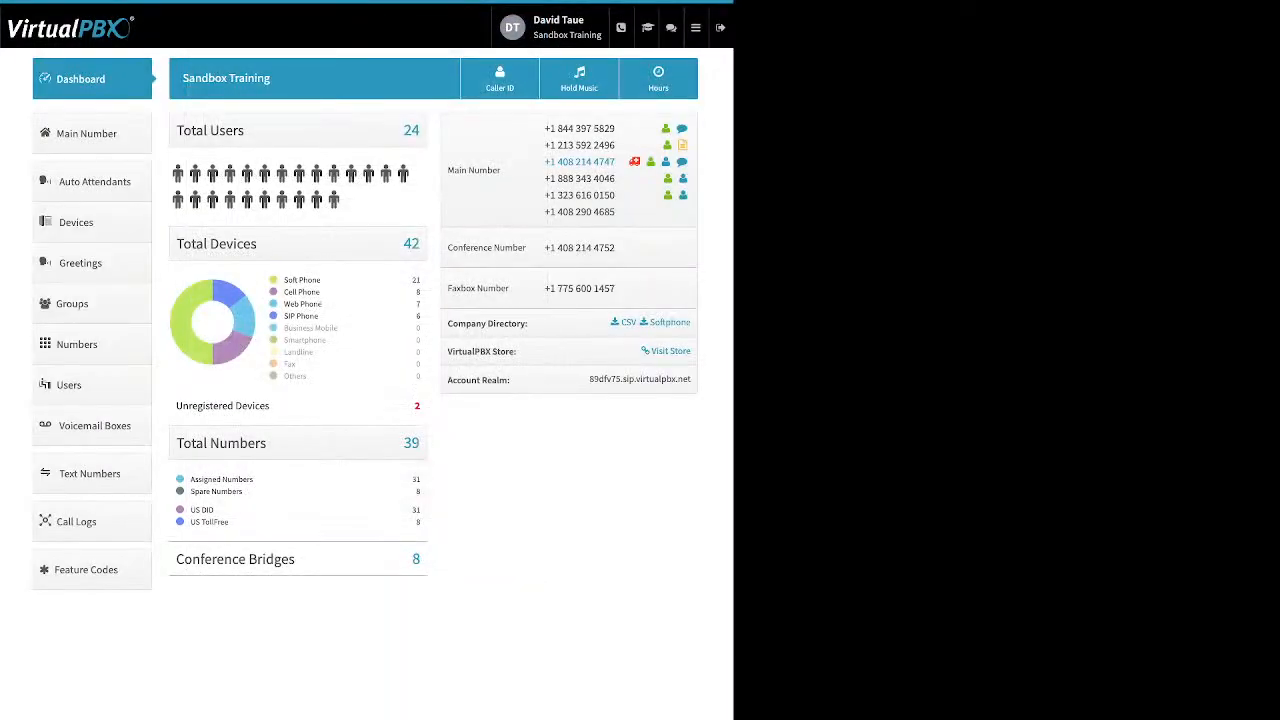
Open the form for adding a new softphone to the user at extension 1024, dismissing the emergency-calling notice
left_click(78, 345)
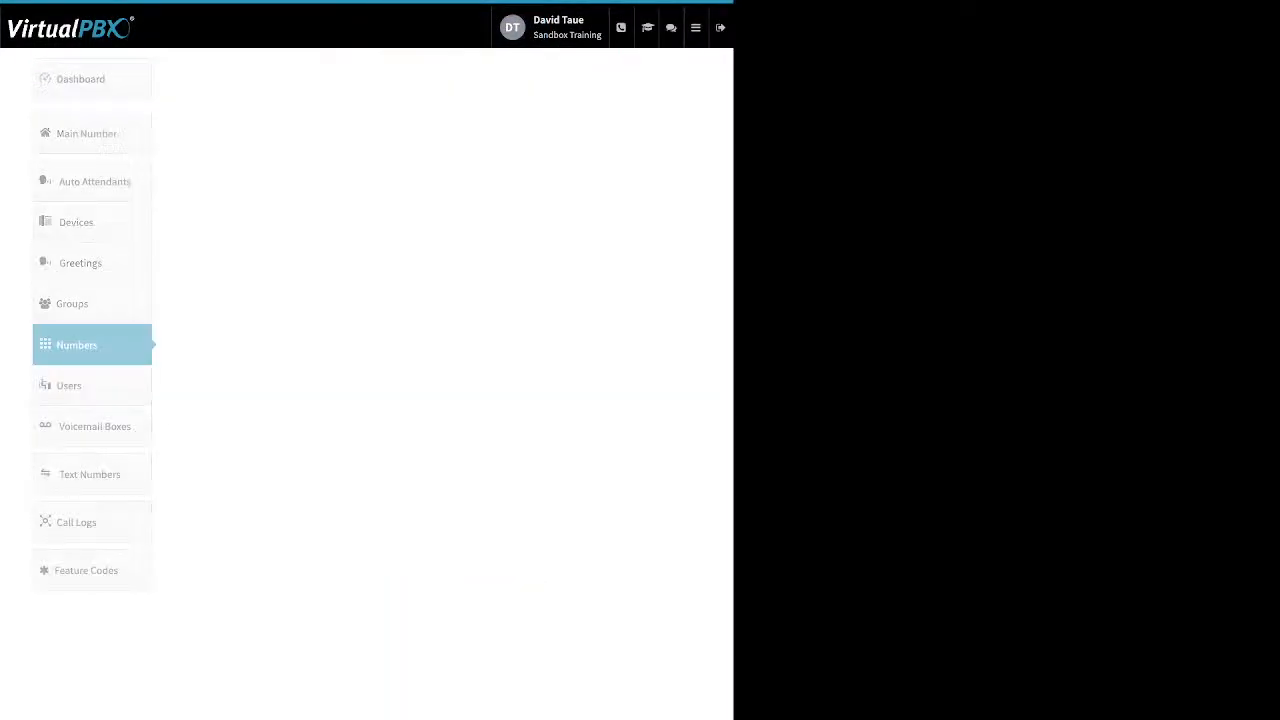
left_click(72, 385)
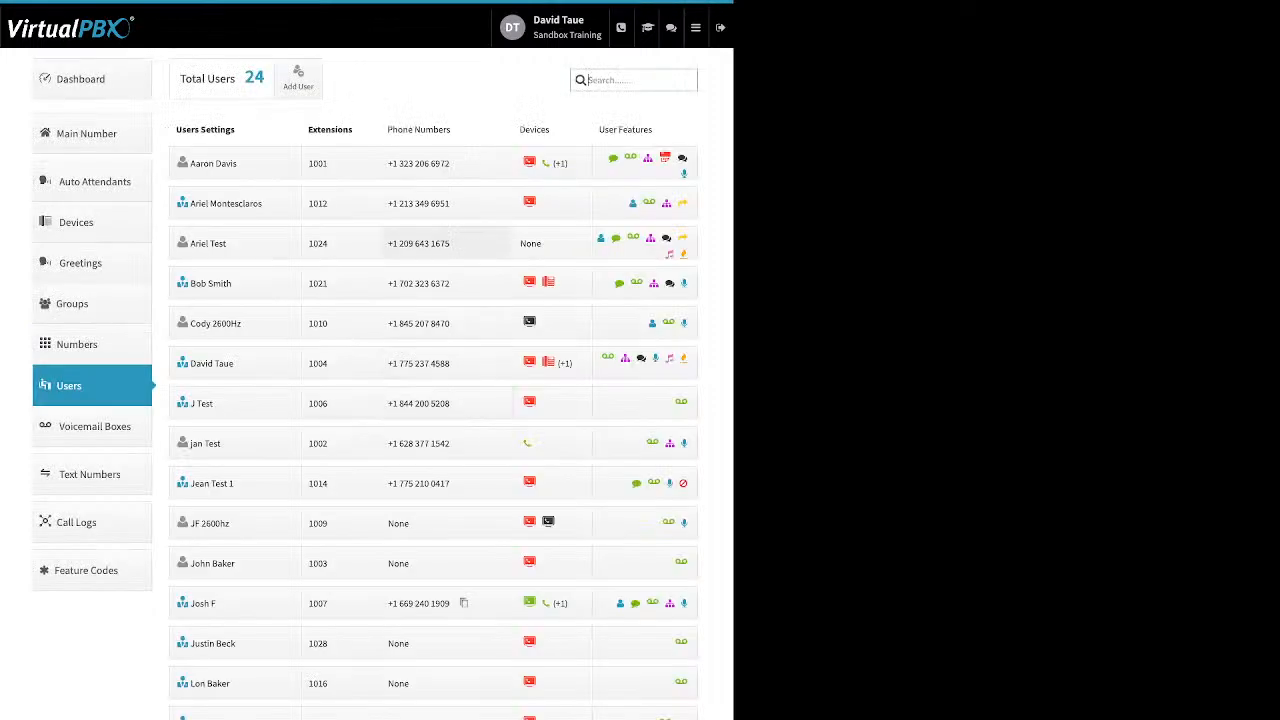
left_click(535, 243)
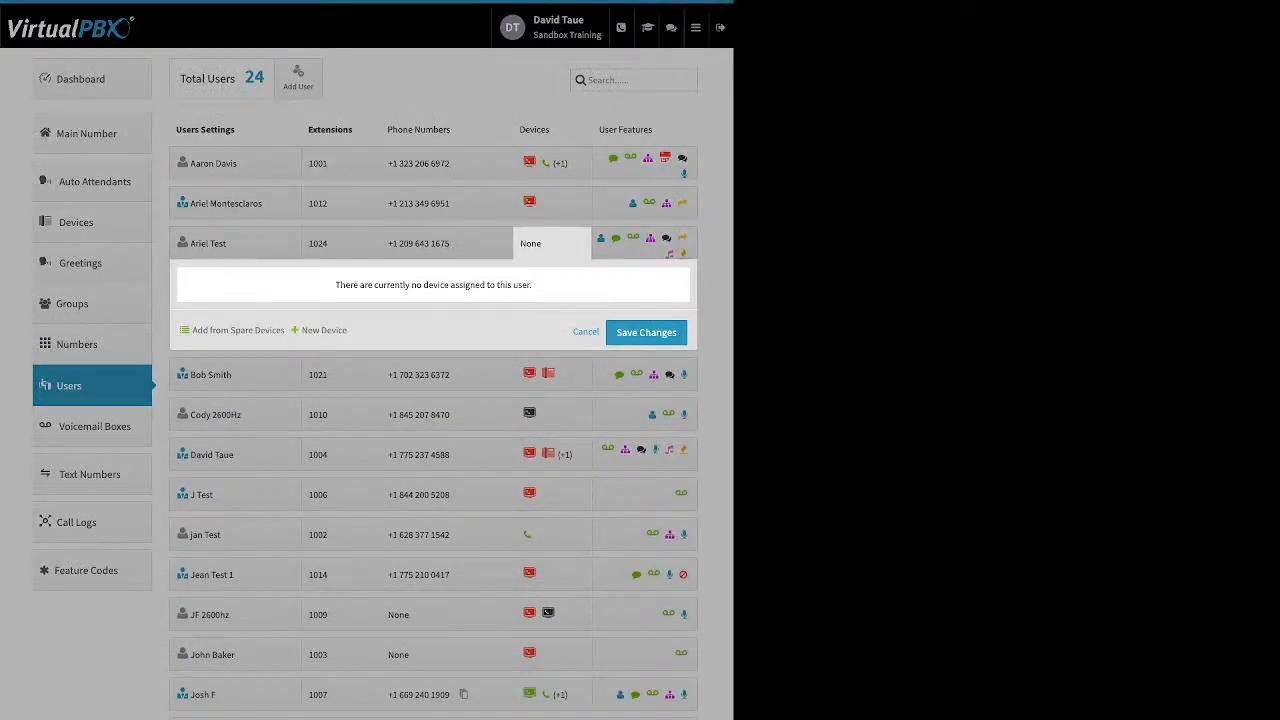
left_click(324, 330)
left_click(330, 391)
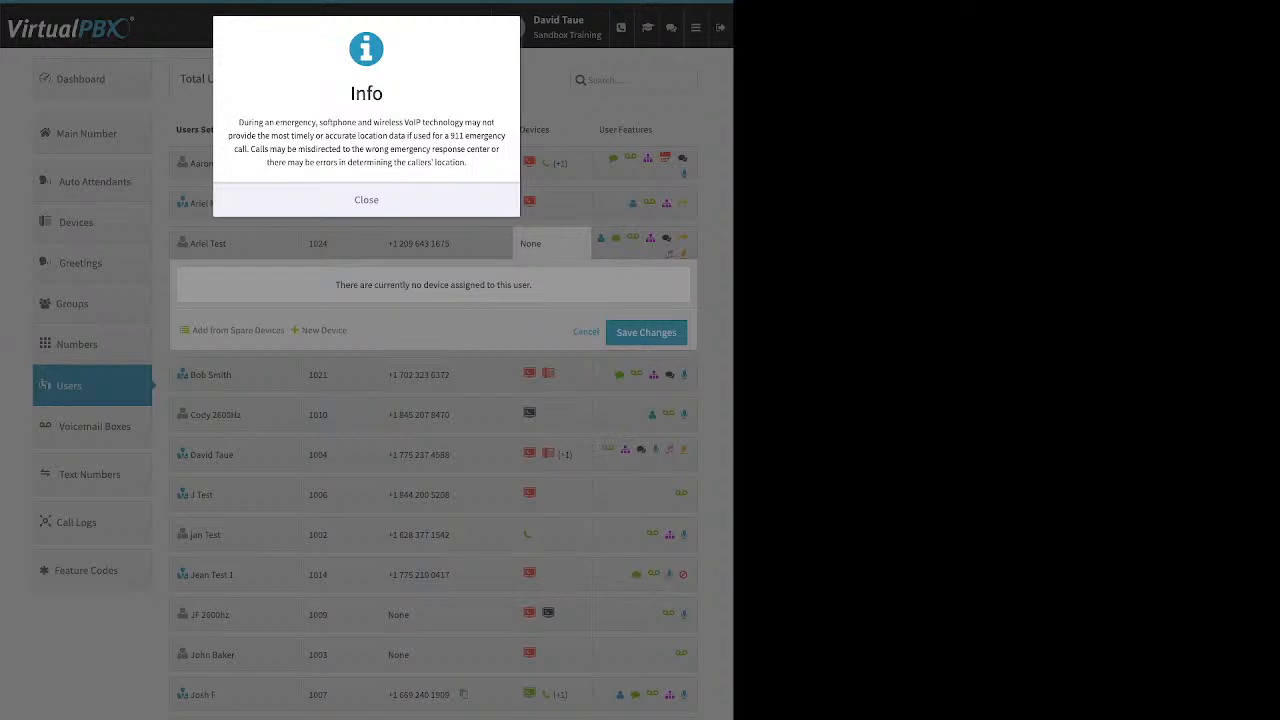
left_click(366, 200)
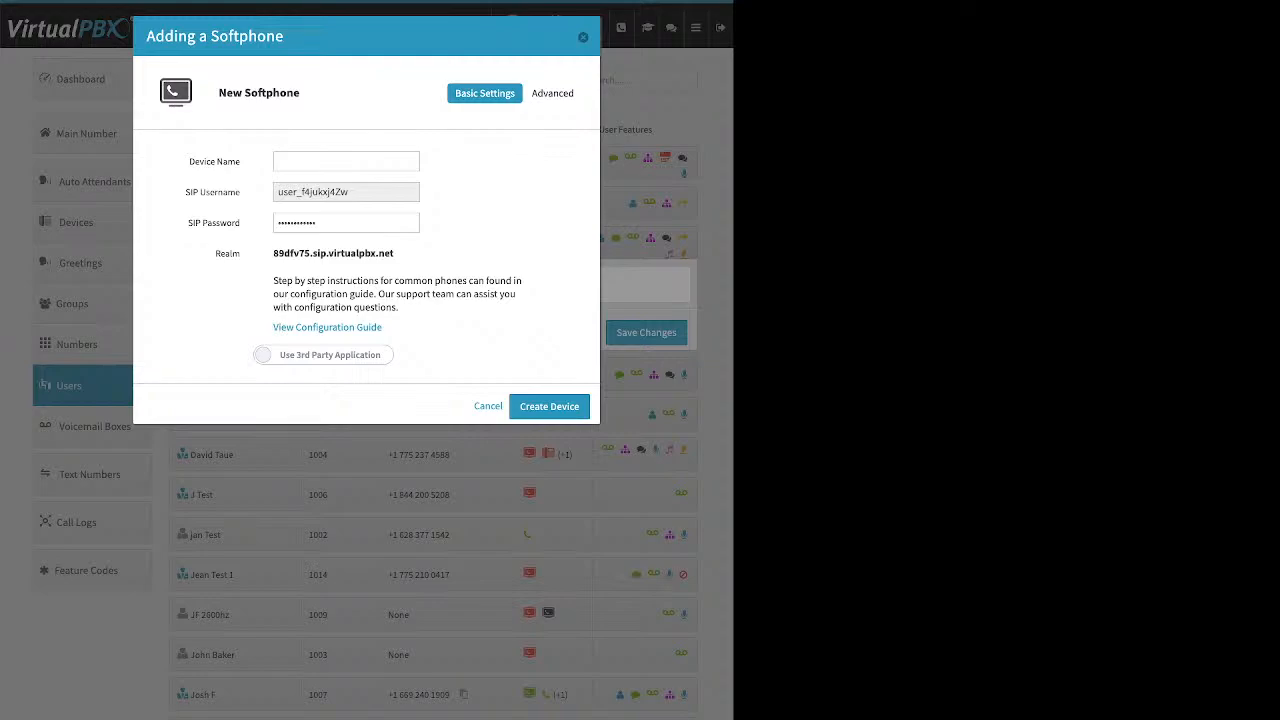
Try switching the new softphone from a third-party application to the VirtualPBX application, and cancel without creating the device
right_click(327, 327)
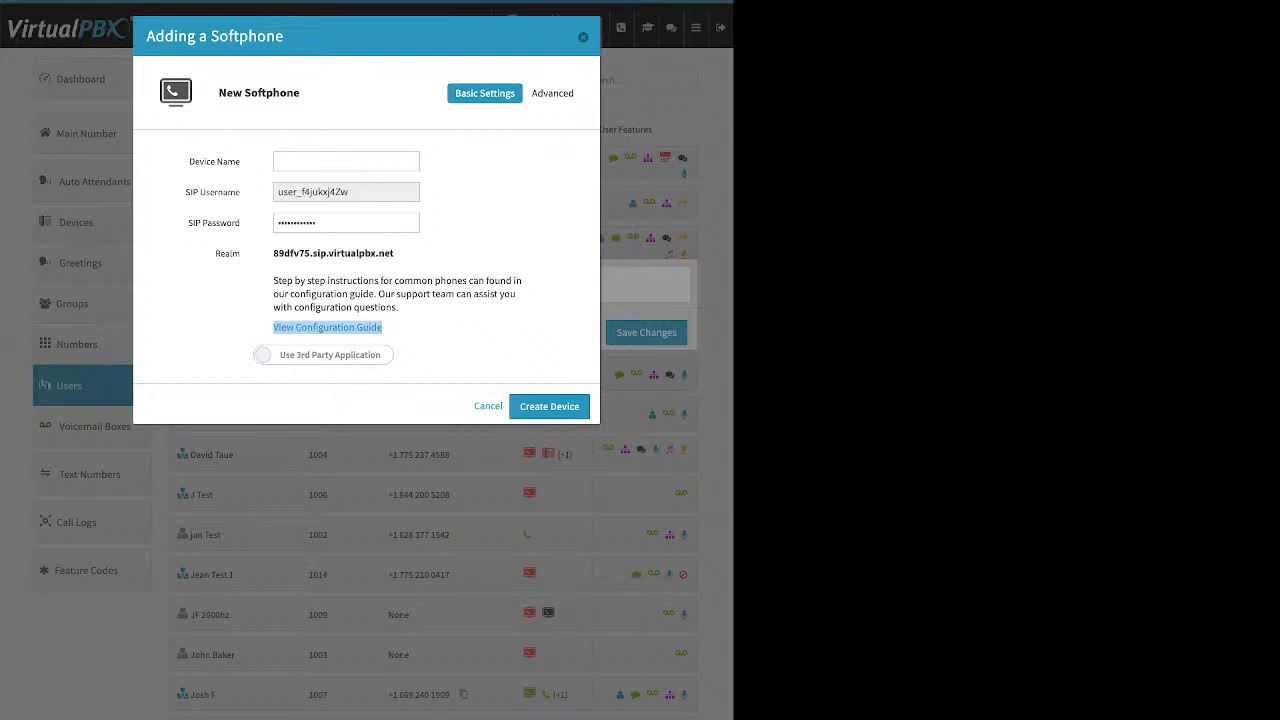
left_click(323, 355)
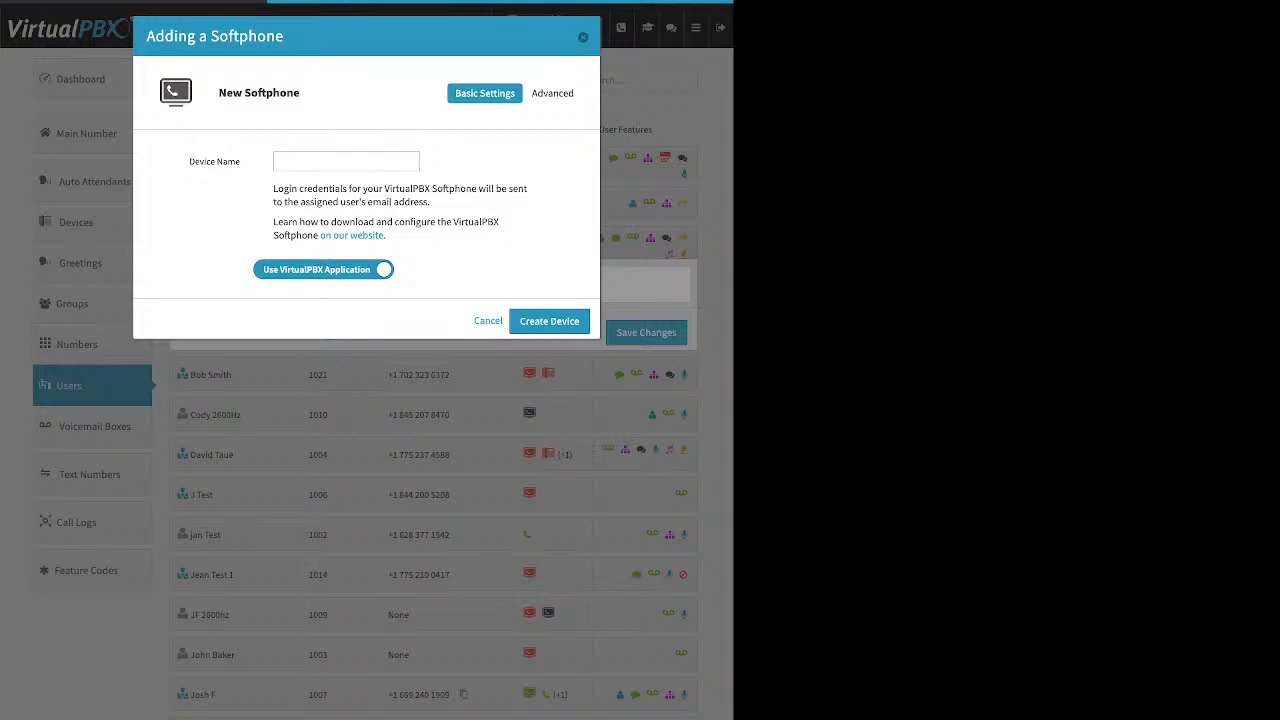
left_click(340, 161)
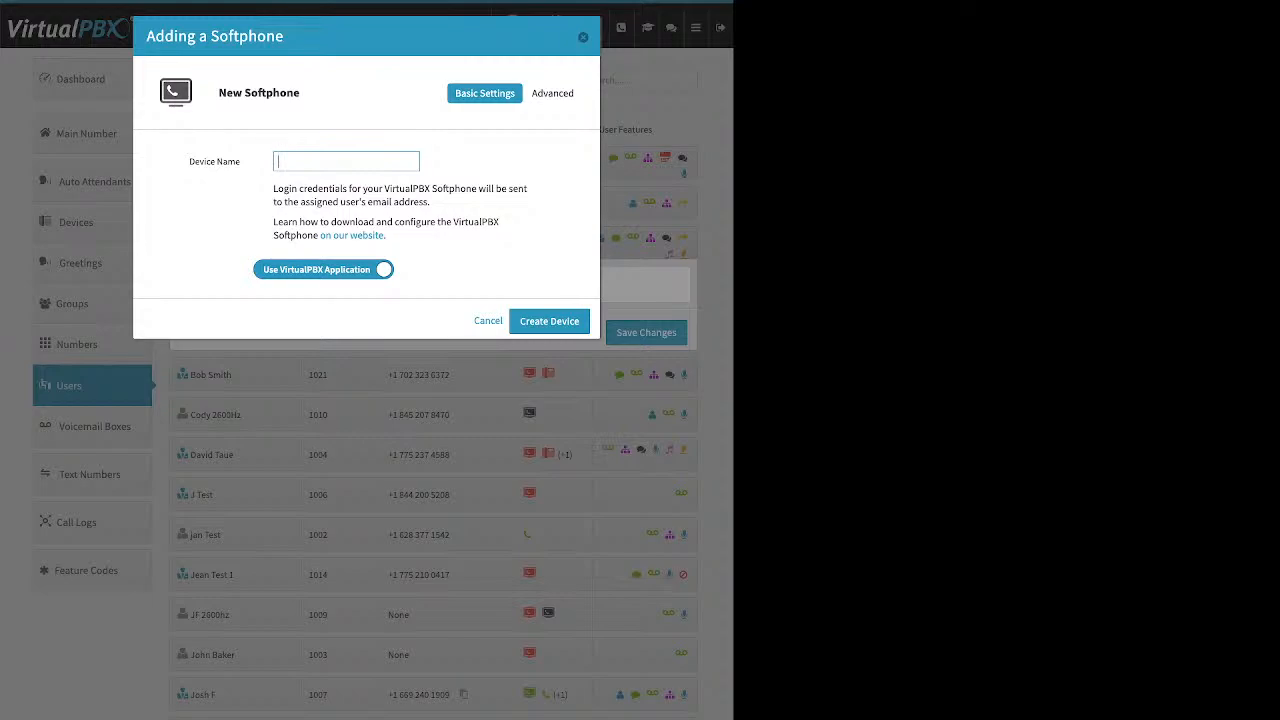
key("Escape")
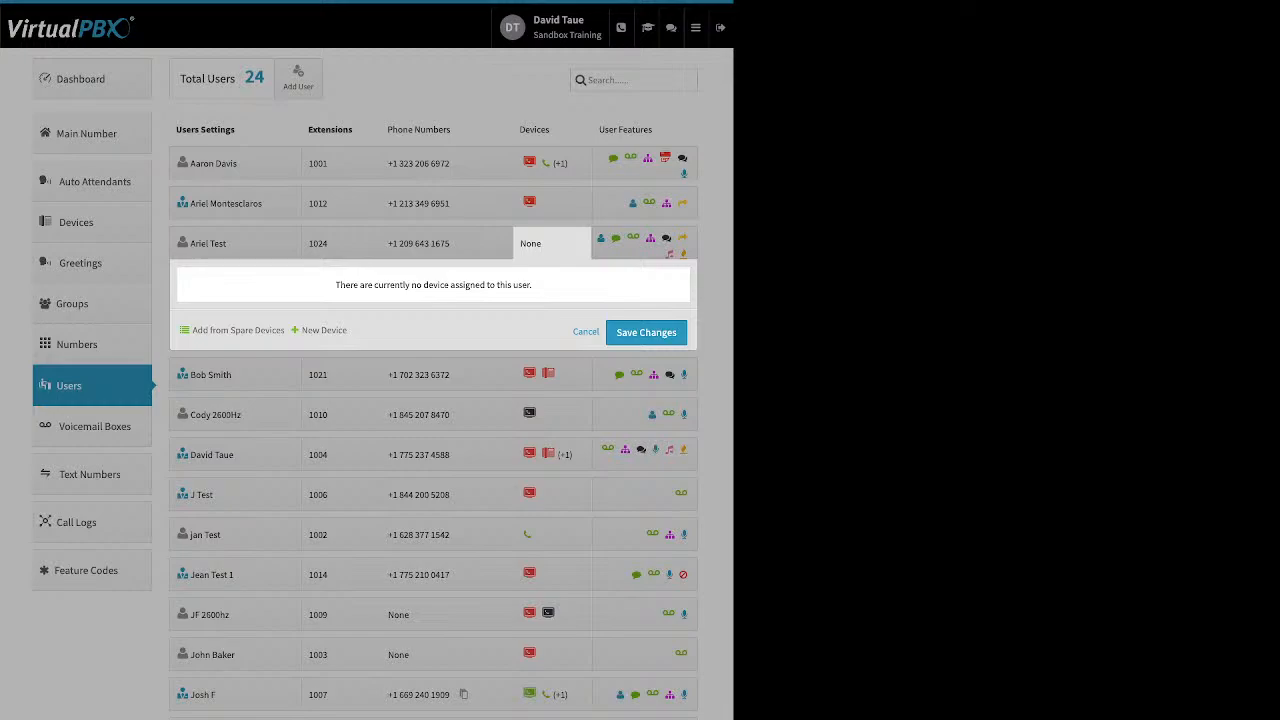
Start adding a web phone for the user at extension 1024, view its basic settings, and close the form and device list without changes
left_click(324, 330)
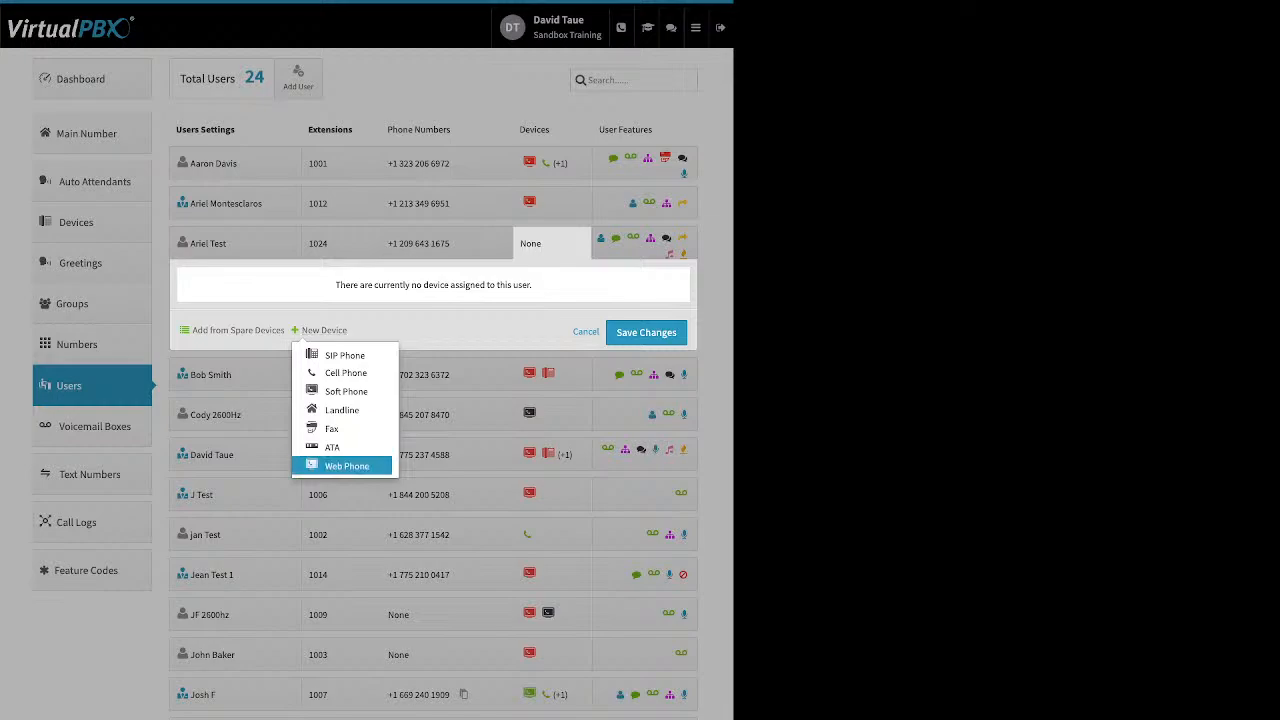
left_click(346, 466)
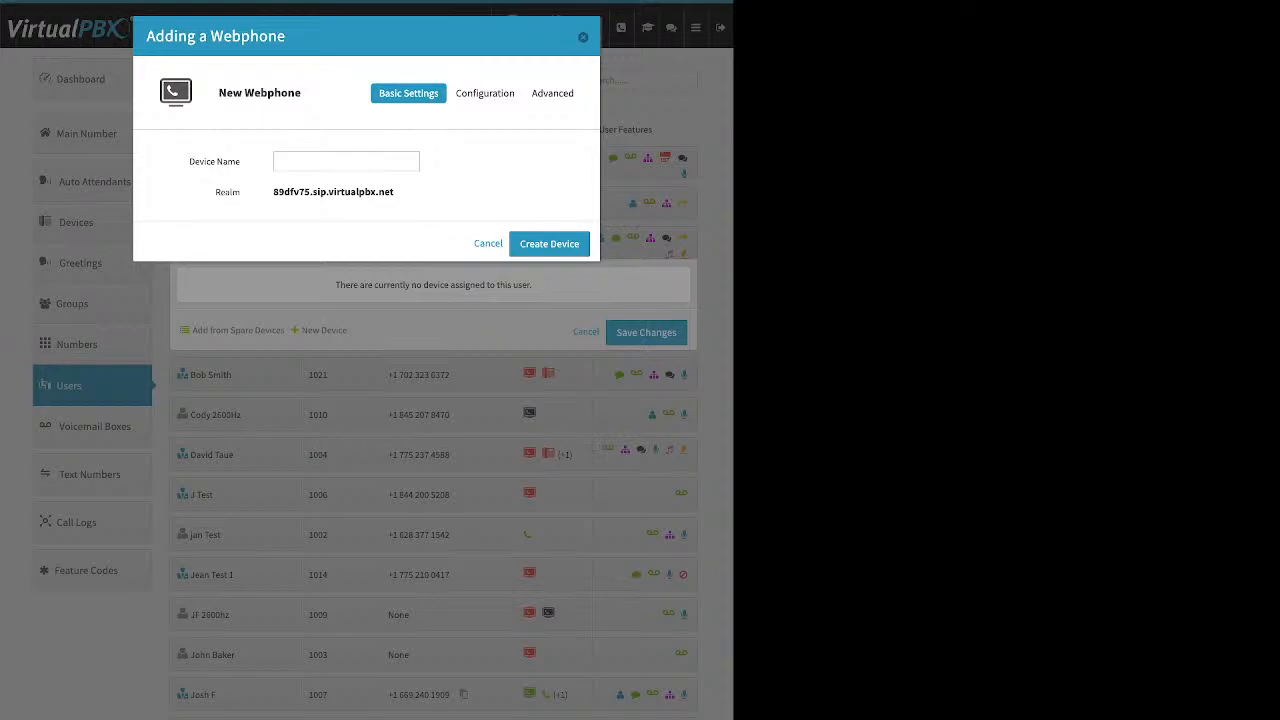
key("Escape")
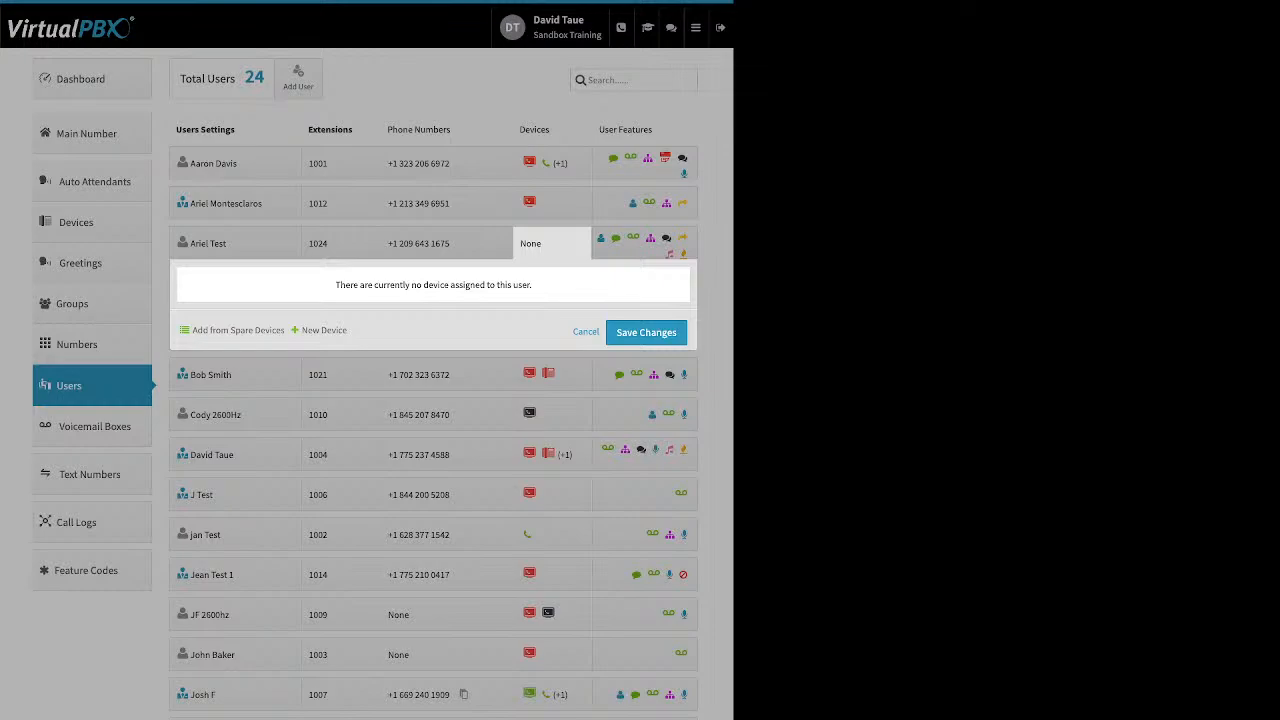
left_click(621, 28)
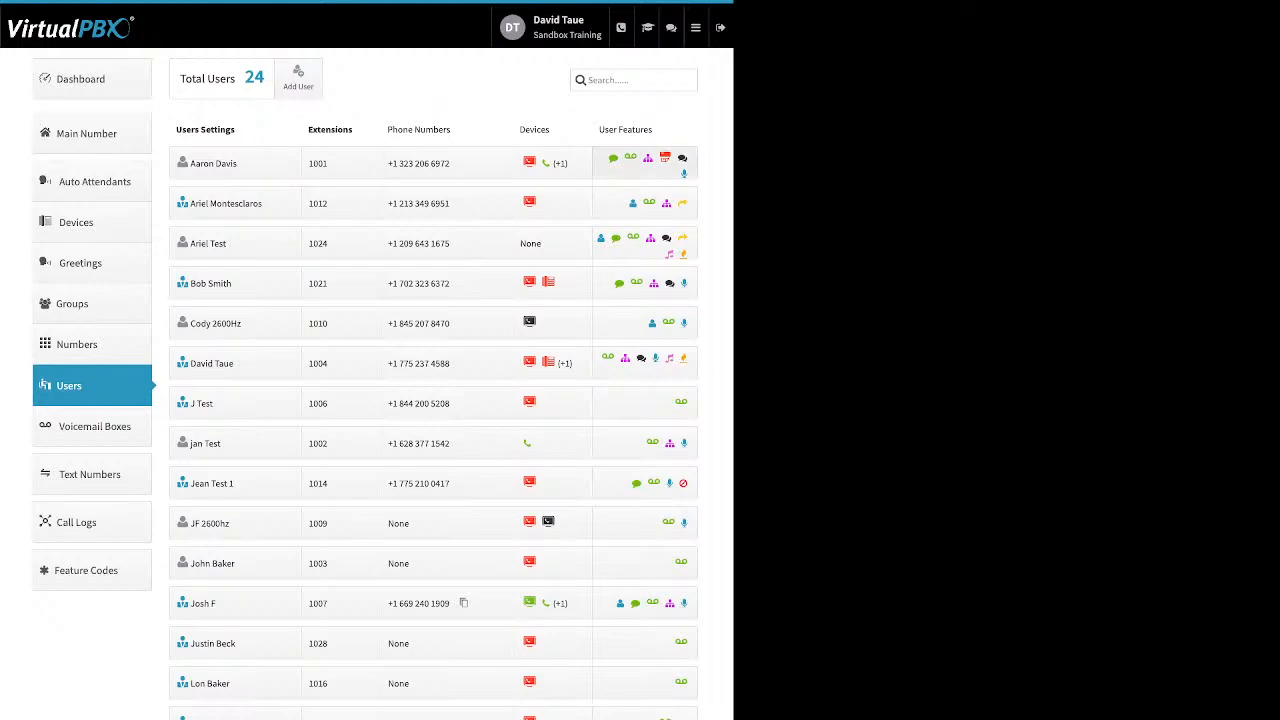
Try turning on the Caller-ID Number feature for the user at extension 1001, and cancel without saving
left_click(645, 163)
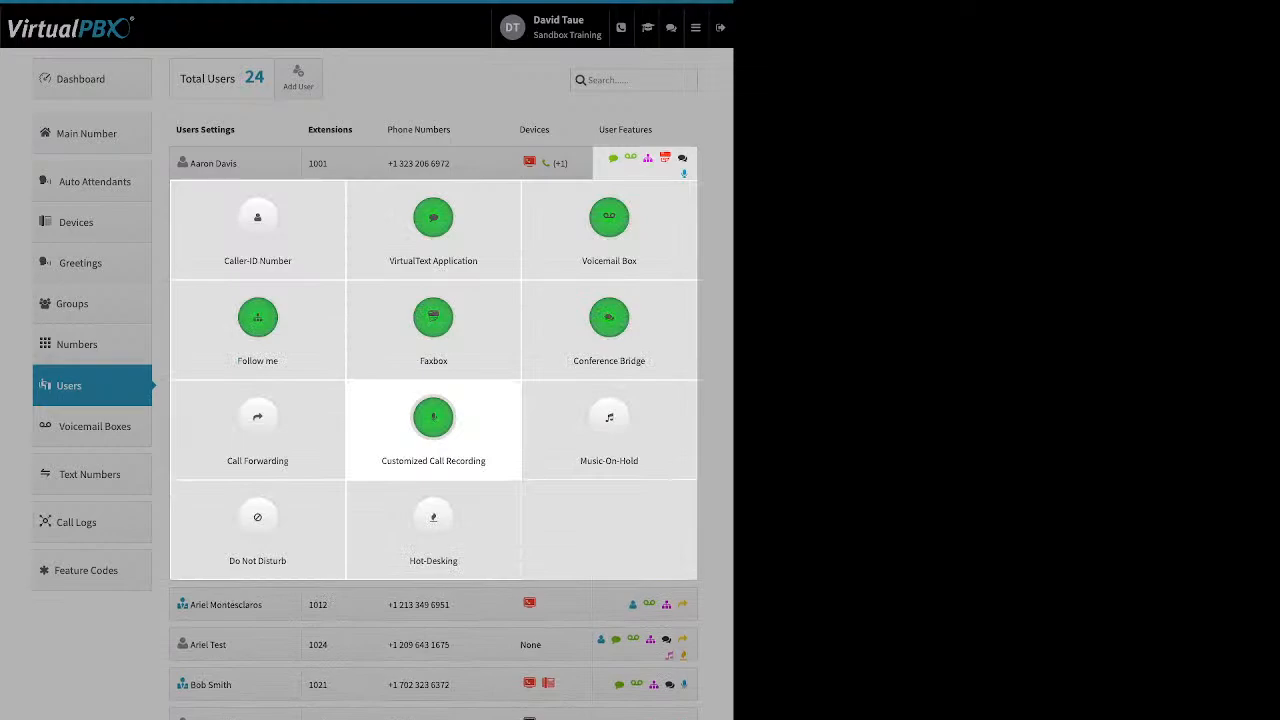
left_click(257, 225)
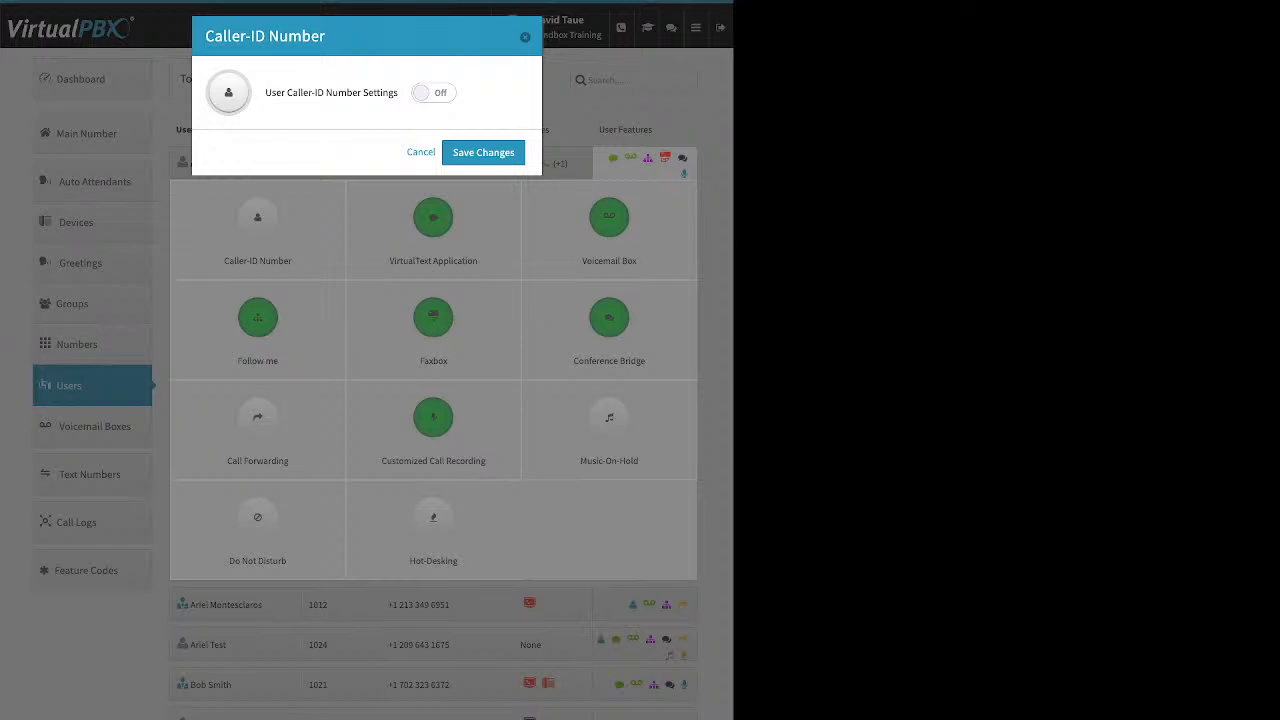
left_click(434, 93)
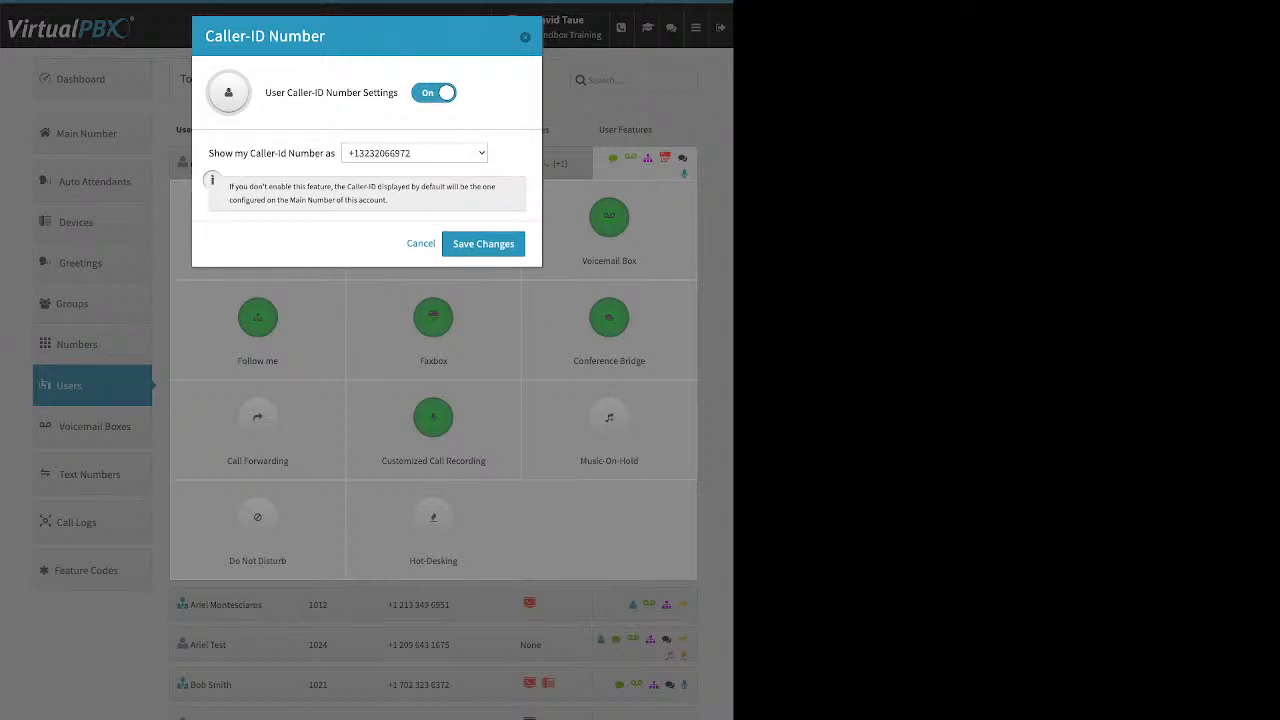
left_click_drag(399, 93, 286, 93)
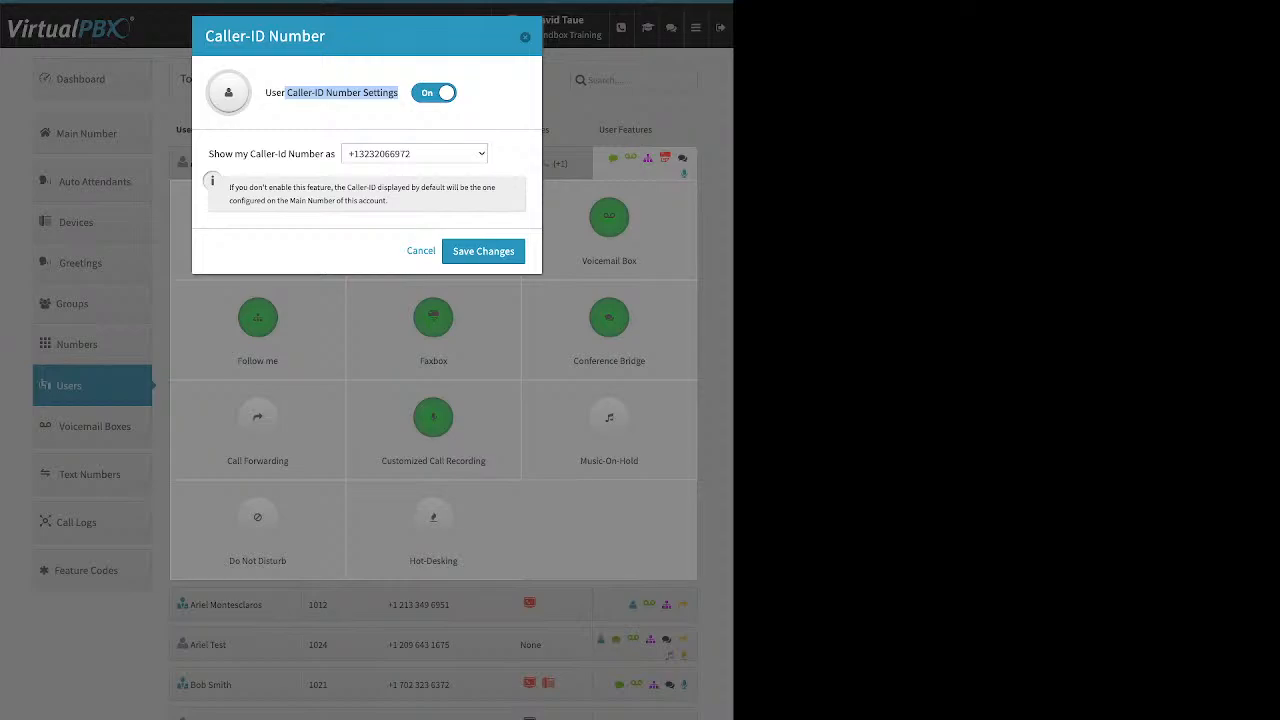
left_click(421, 251)
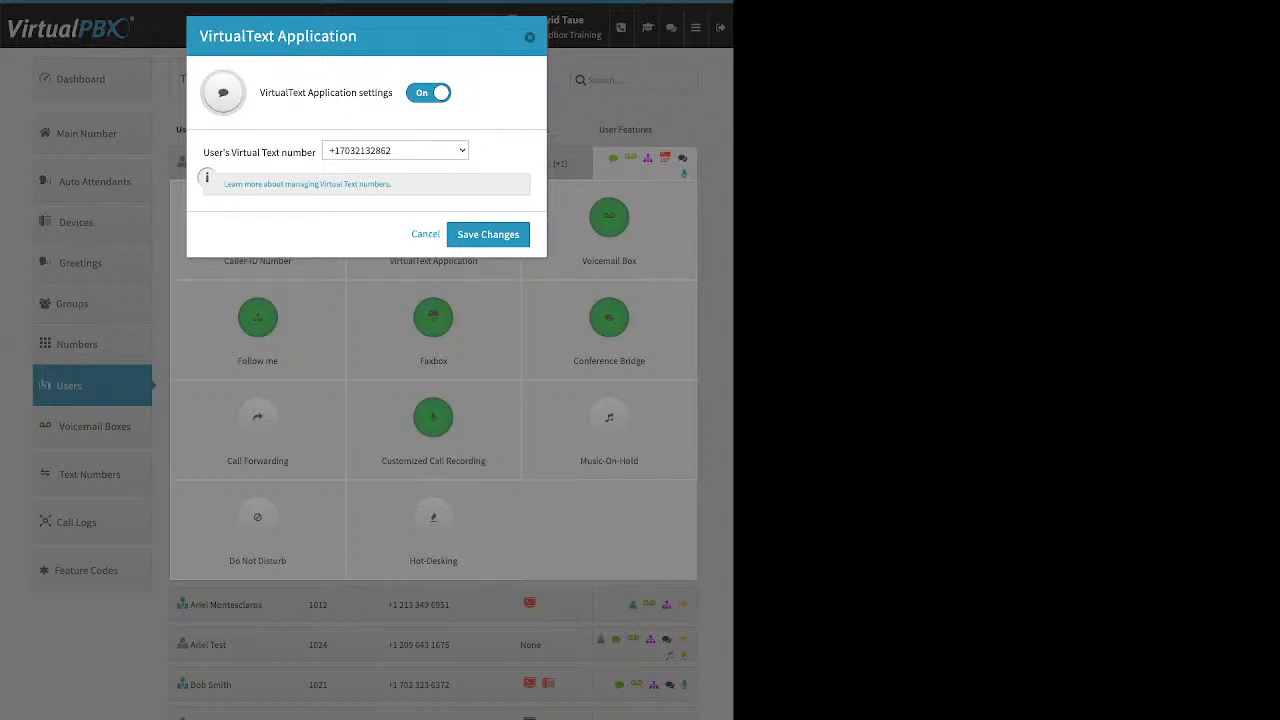
Examine the user's VirtualText Application settings and close them without changes
left_click_drag(371, 92, 393, 92)
left_click(384, 94)
key("Escape")
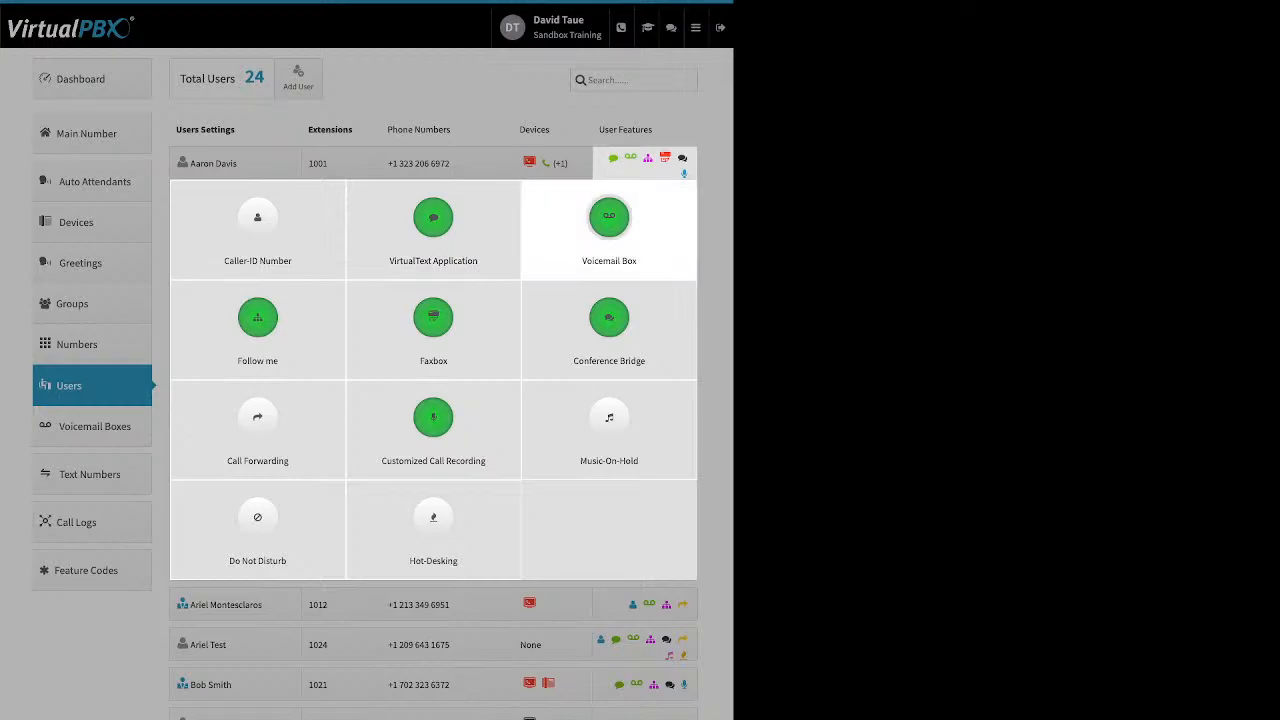
Examine the user's Voicemail Box options for transcription and deleting messages after notification, and close them without changes
left_click(609, 218)
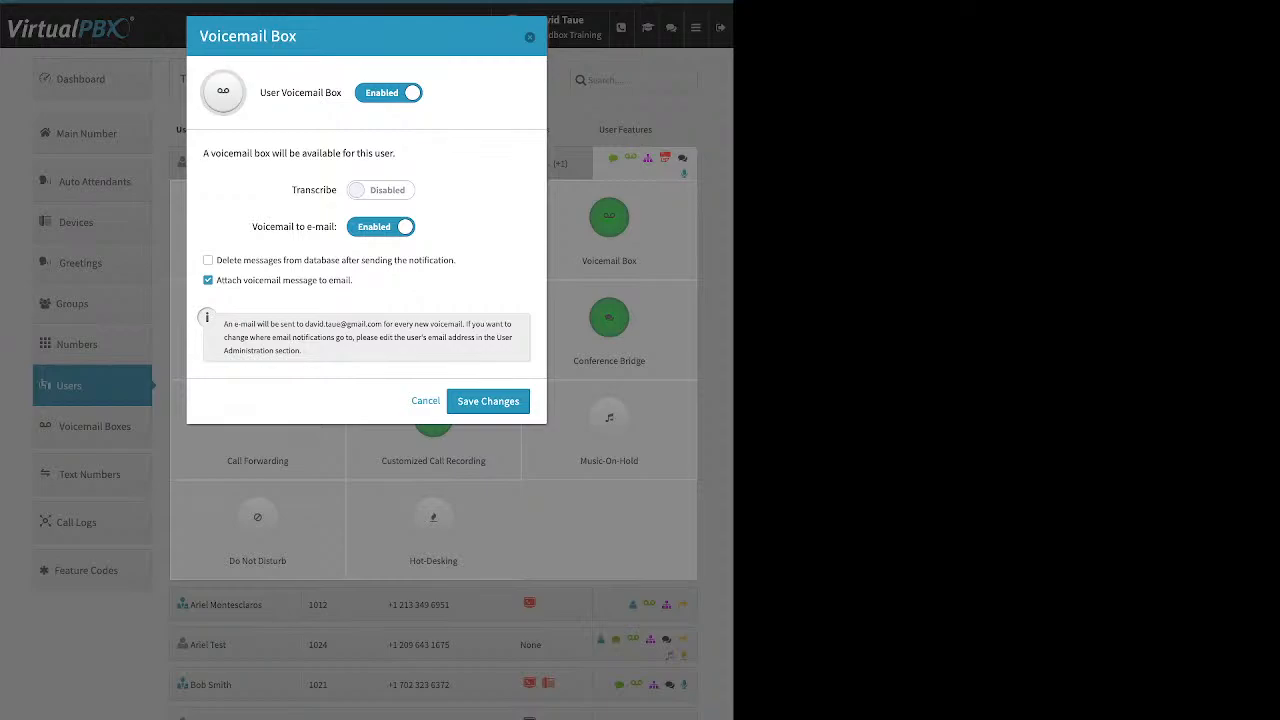
left_click_drag(291, 190, 326, 190)
left_click_drag(456, 260, 215, 260)
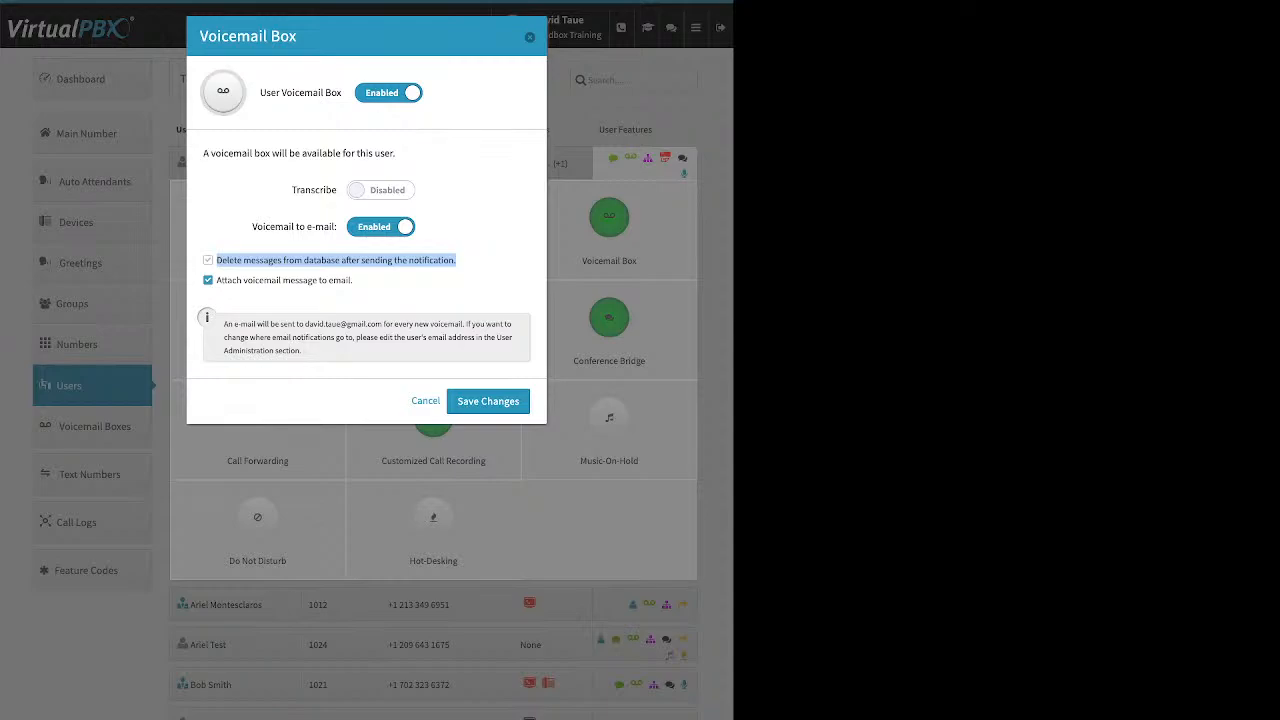
key("Escape")
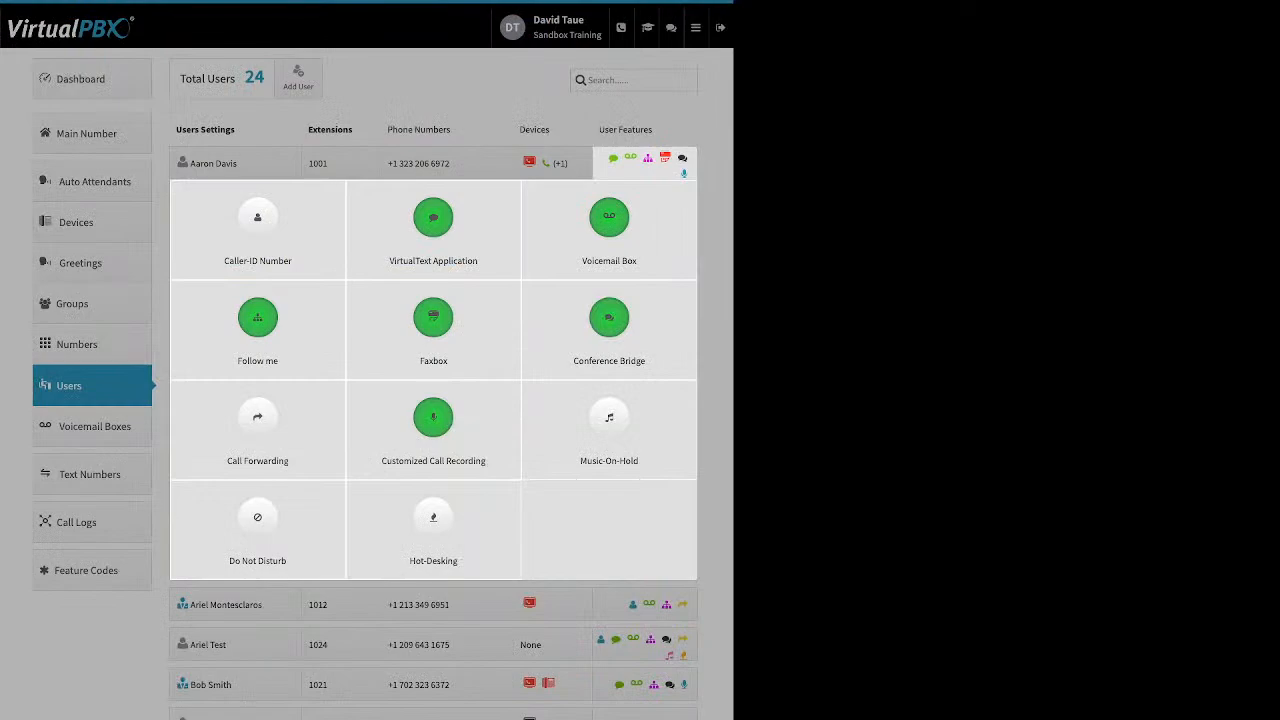
Open the Follow me settings of the user at extension 1001, and turn the feature off and on again
left_click(257, 318)
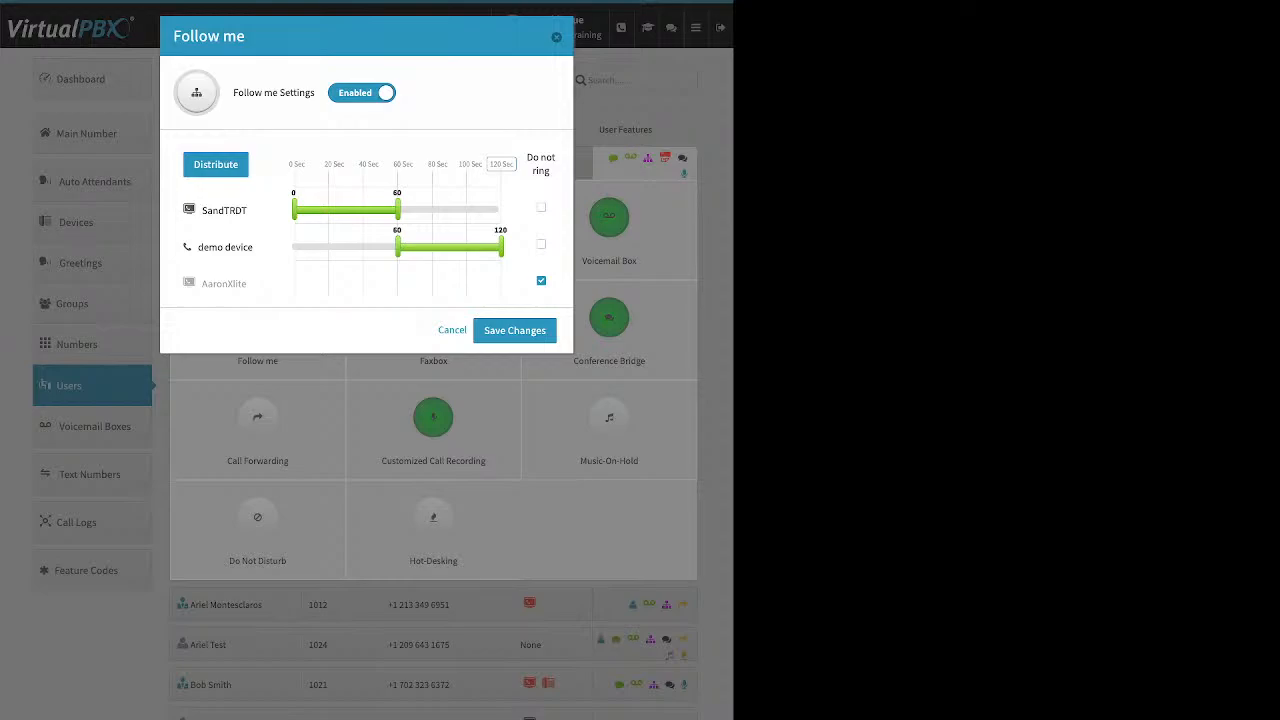
left_click(362, 93)
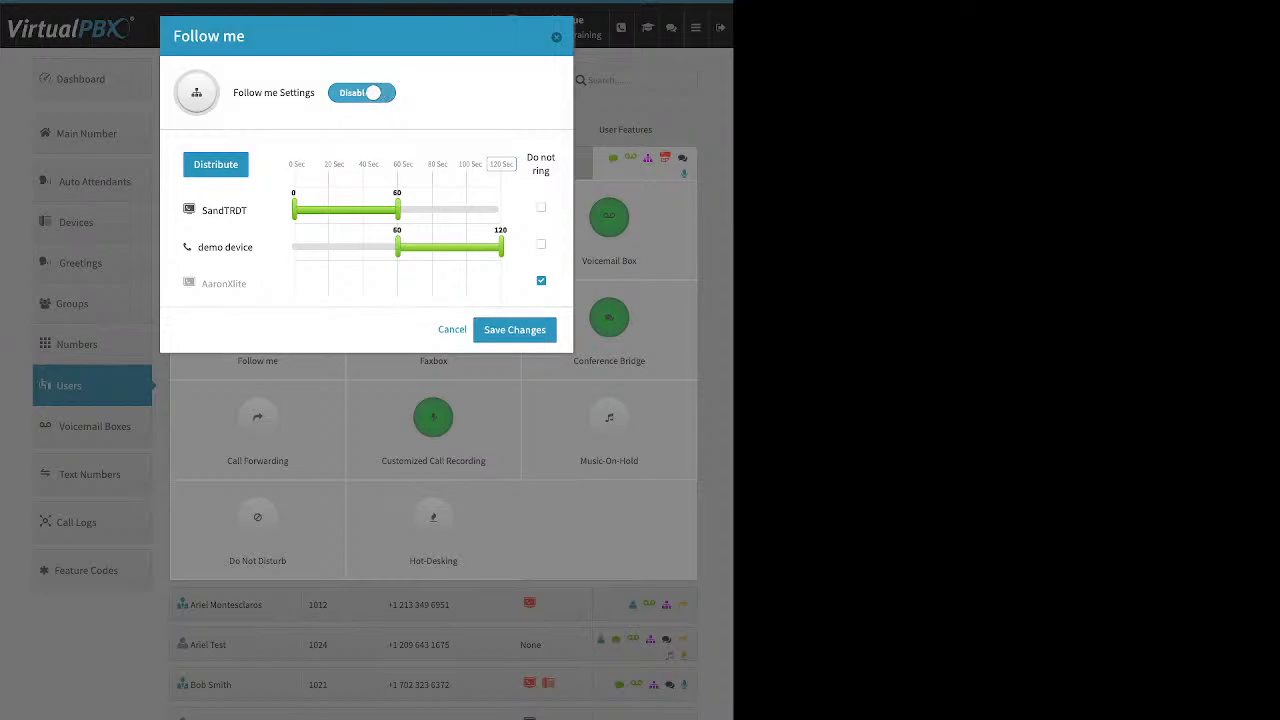
left_click(362, 93)
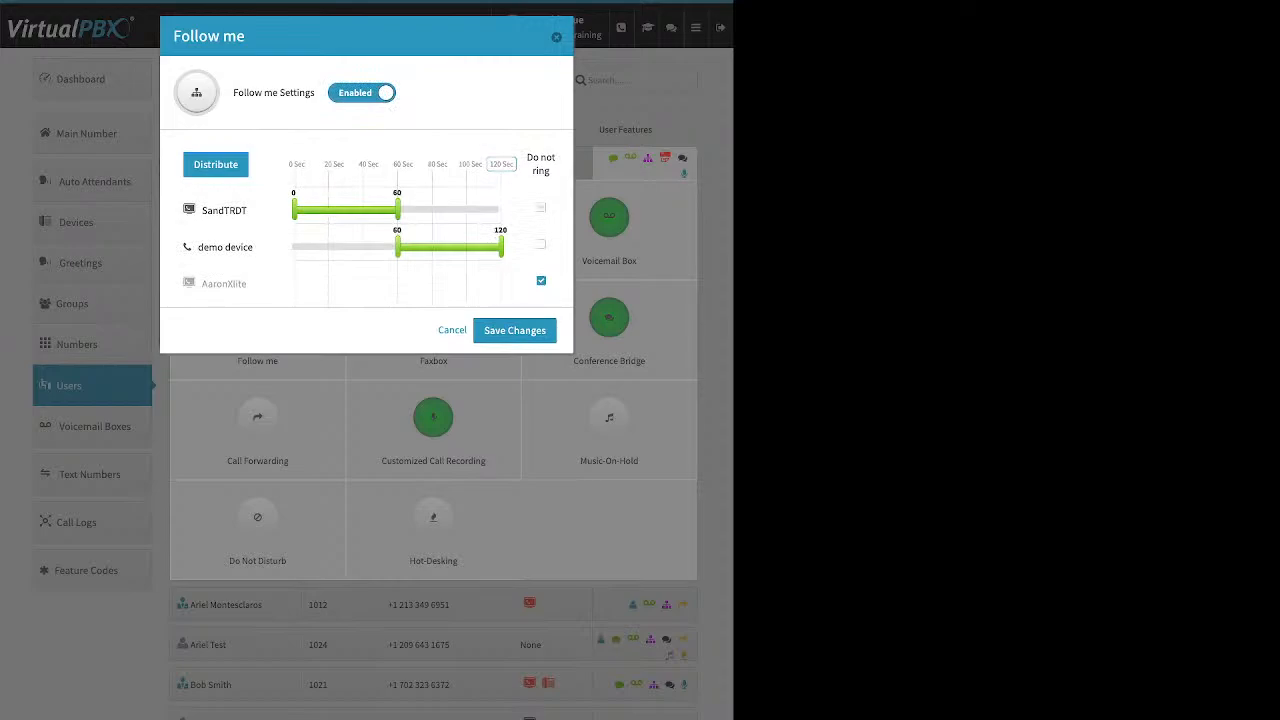
Try the Do not ring options for all three Follow me devices, leaving them all ringing with AaronXlite set from 0 to 61 seconds
left_click(541, 208)
left_click(541, 244)
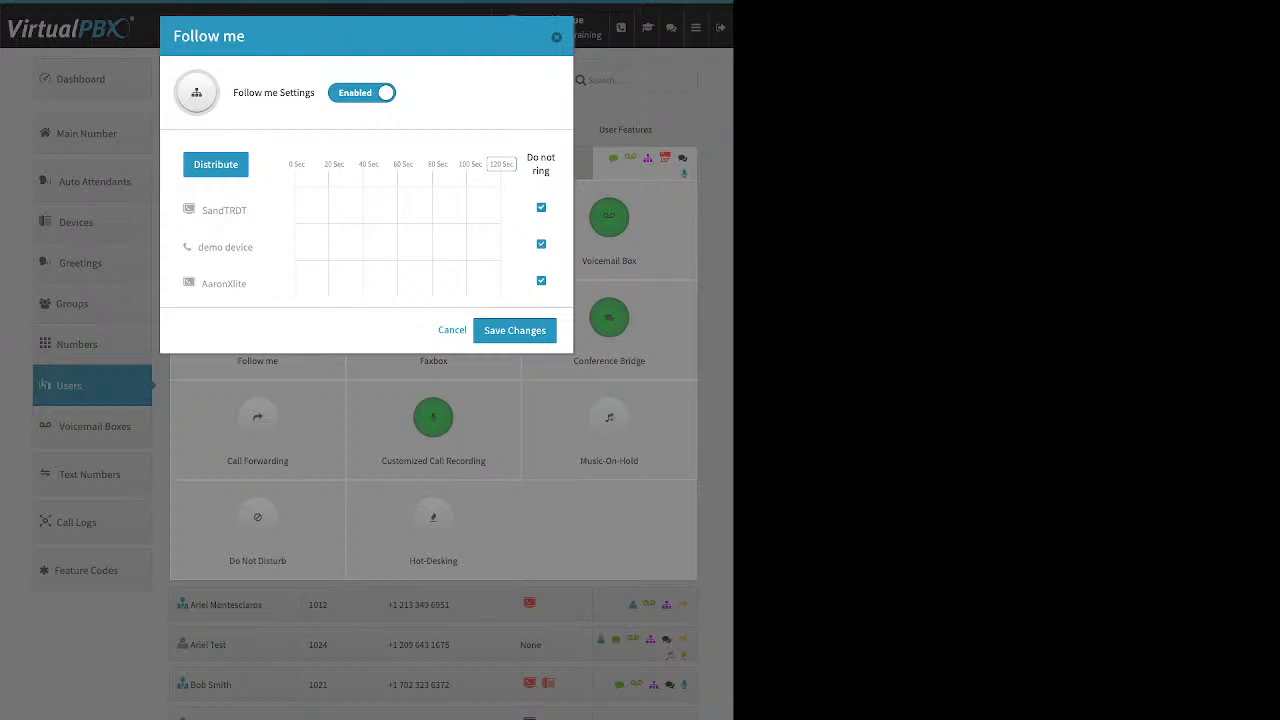
left_click(541, 281)
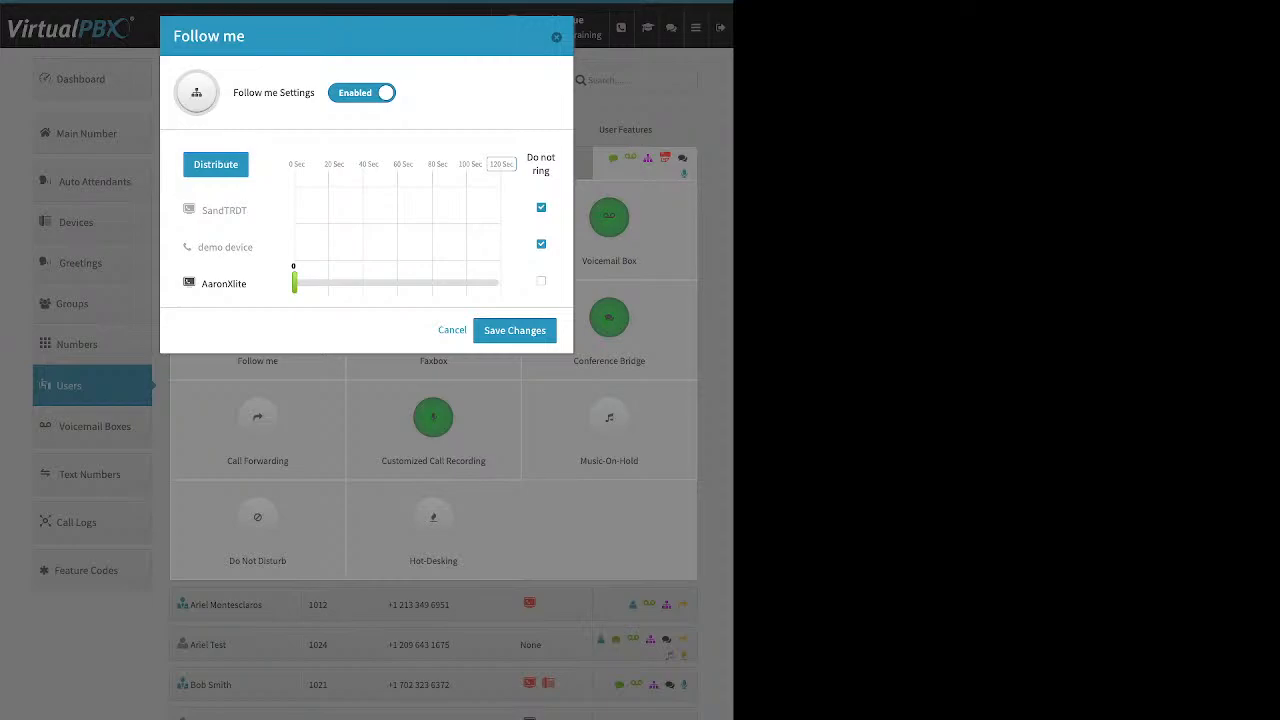
left_click_drag(294, 283, 399, 283)
left_click(541, 244)
left_click(541, 208)
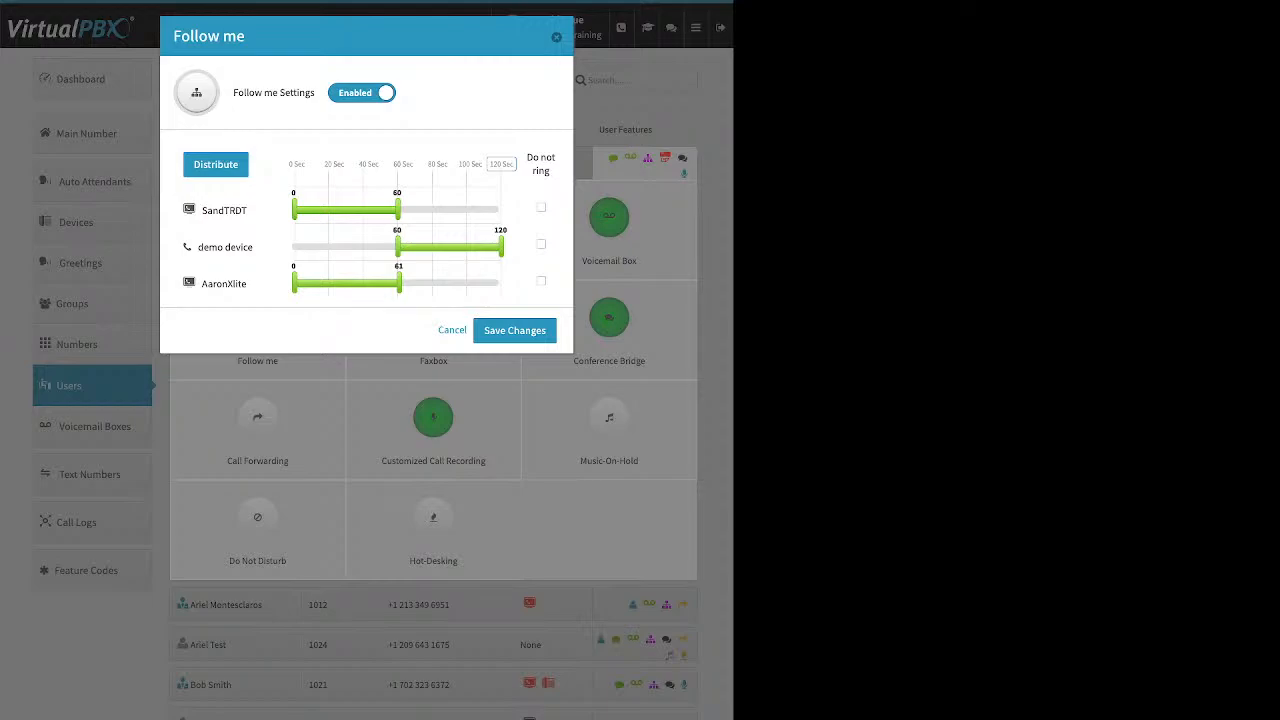
Set the Follow me total ring time to 60 seconds, distribute it evenly across the devices, and close without saving
left_click_drag(292, 164, 513, 164)
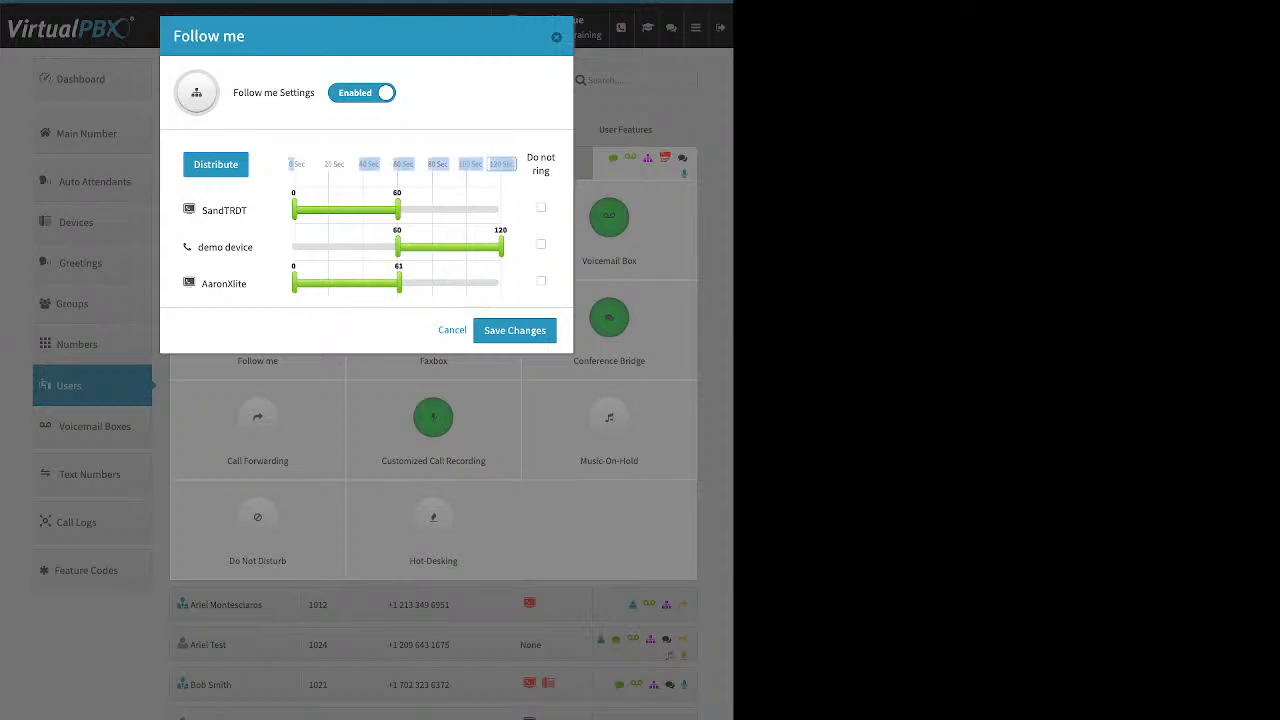
left_click(501, 164)
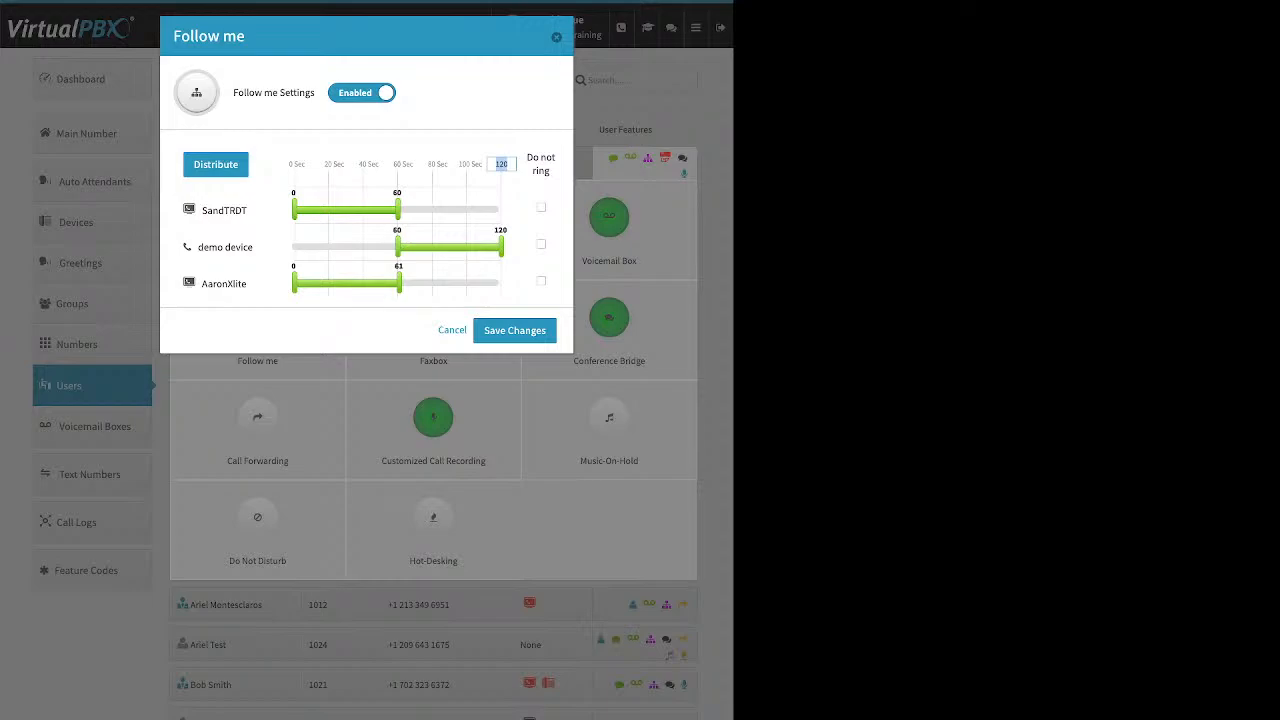
type("60")
key("Return")
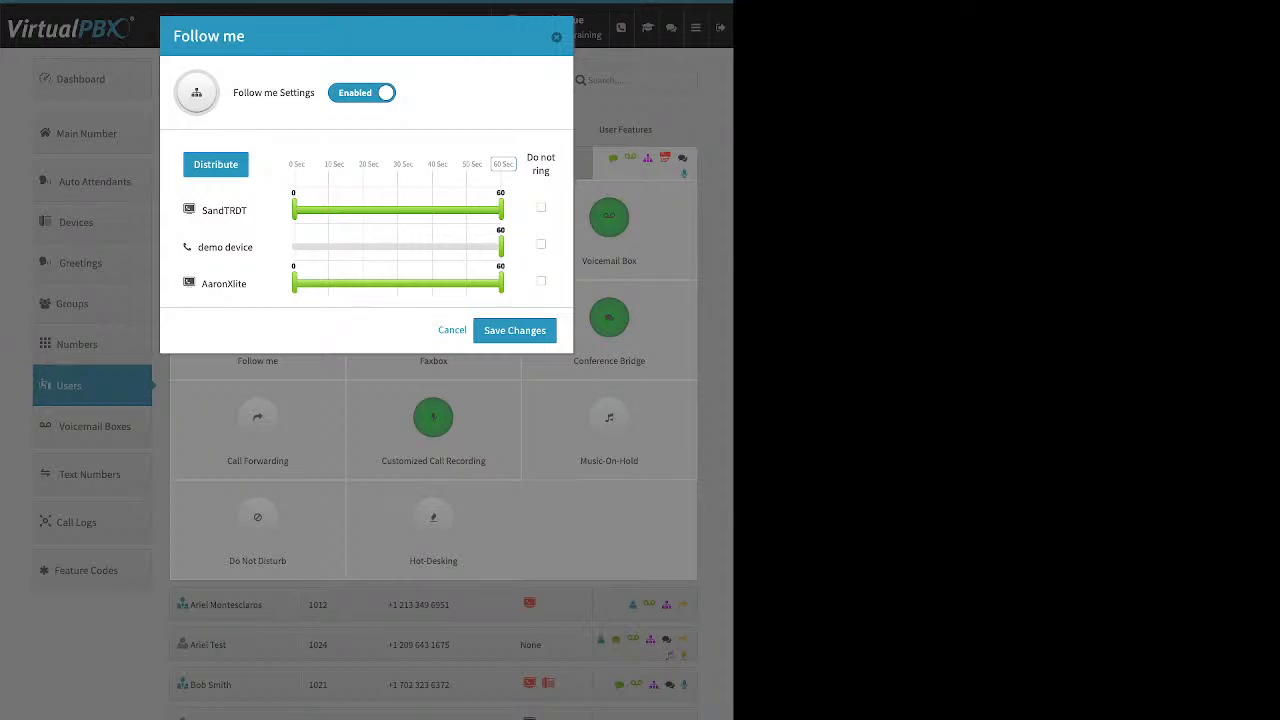
left_click(216, 165)
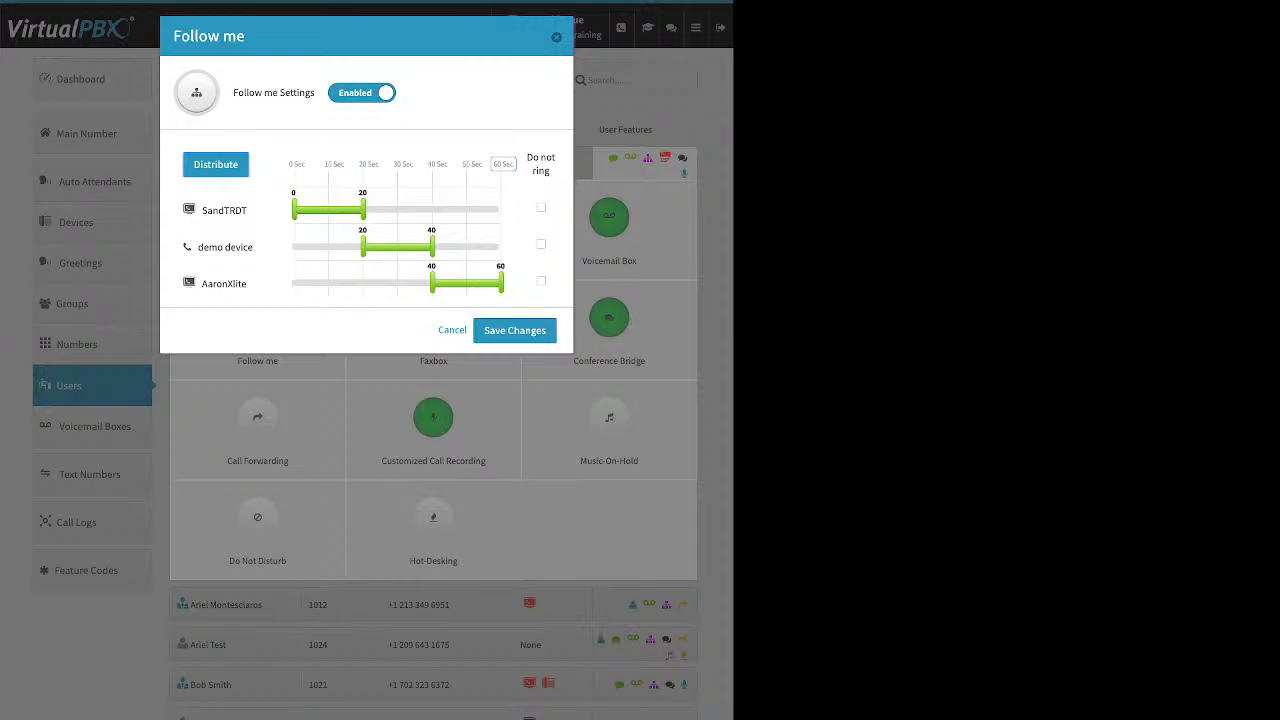
left_click(556, 37)
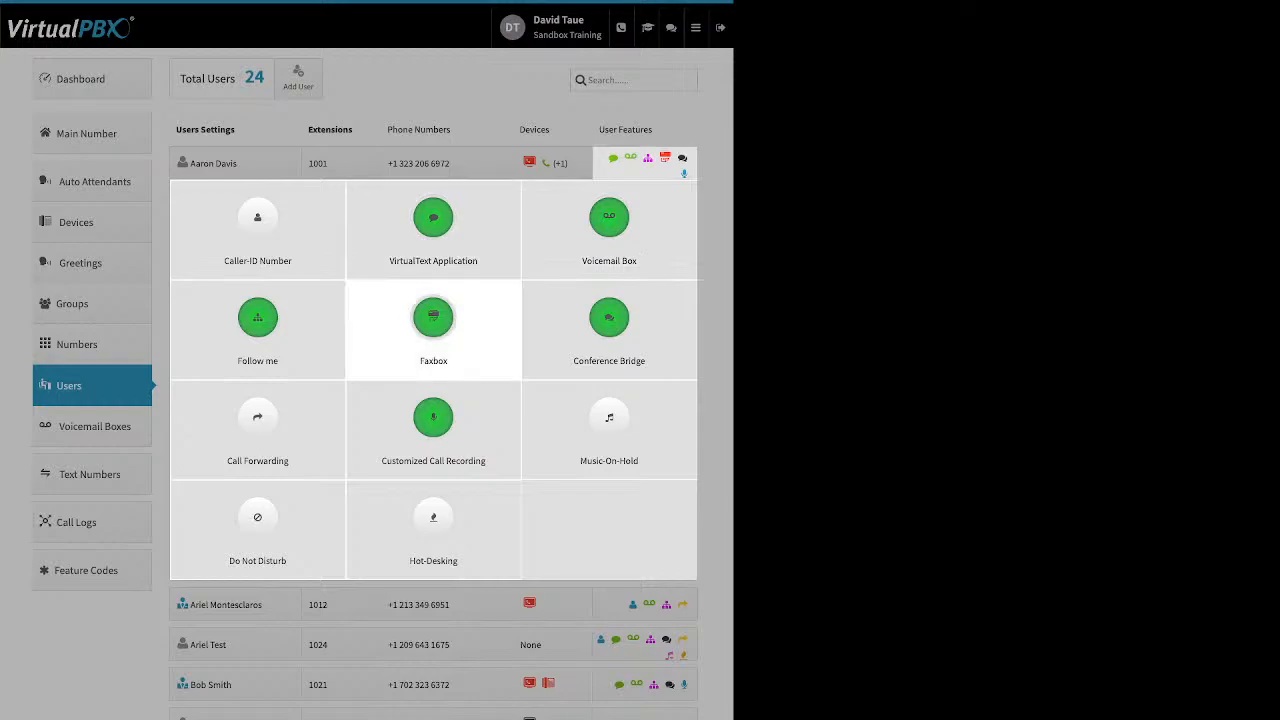
Examine the number options in the Faxbox settings of the user at extension 1001, and close them without changes
left_click(433, 318)
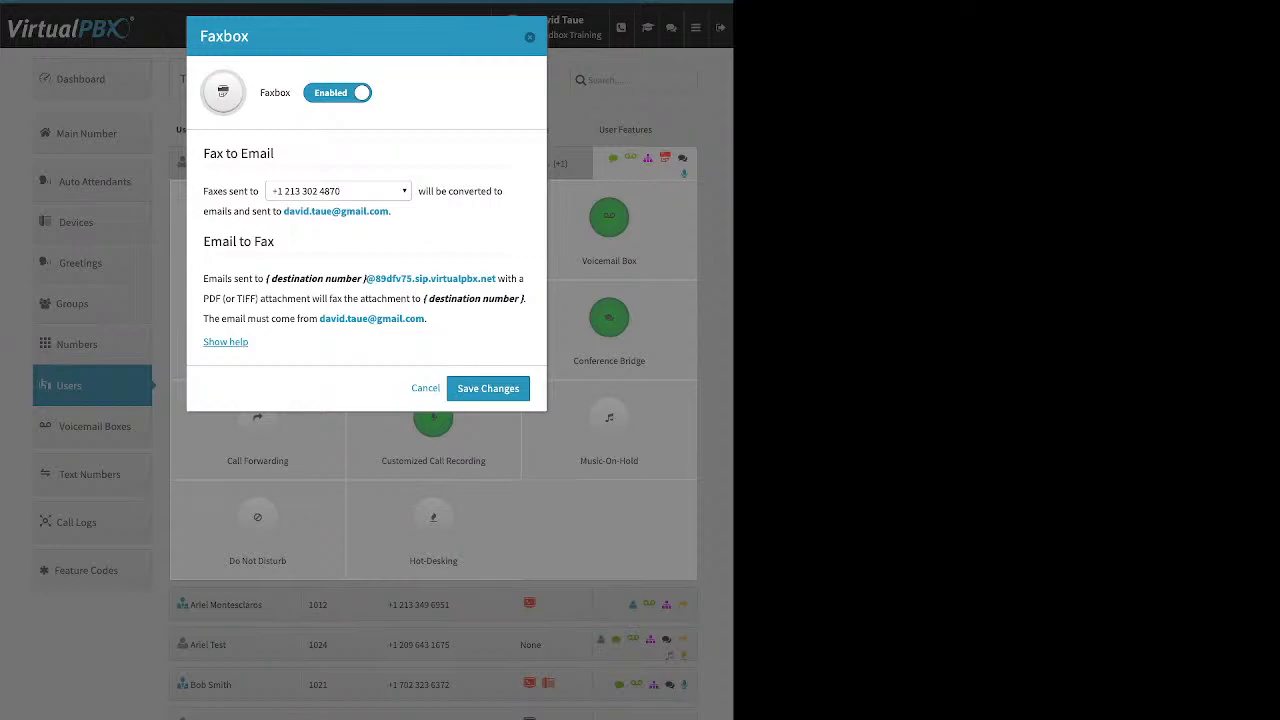
left_click(338, 191)
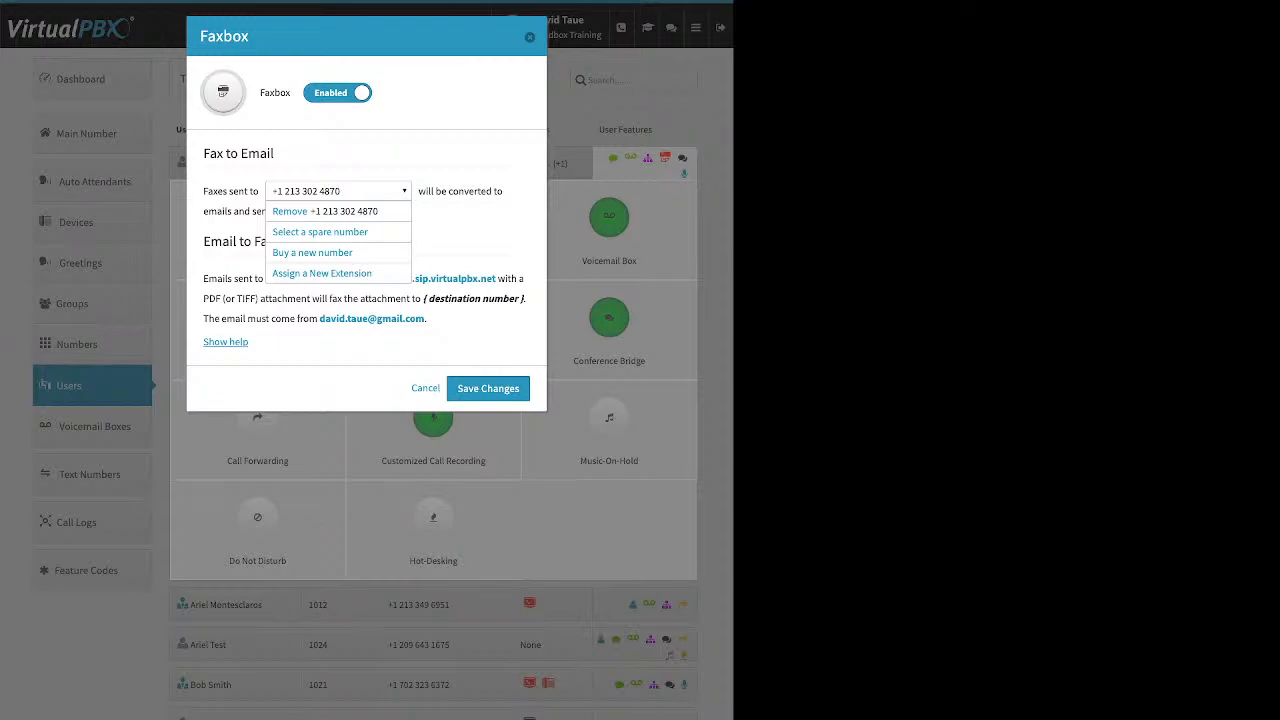
key("Escape")
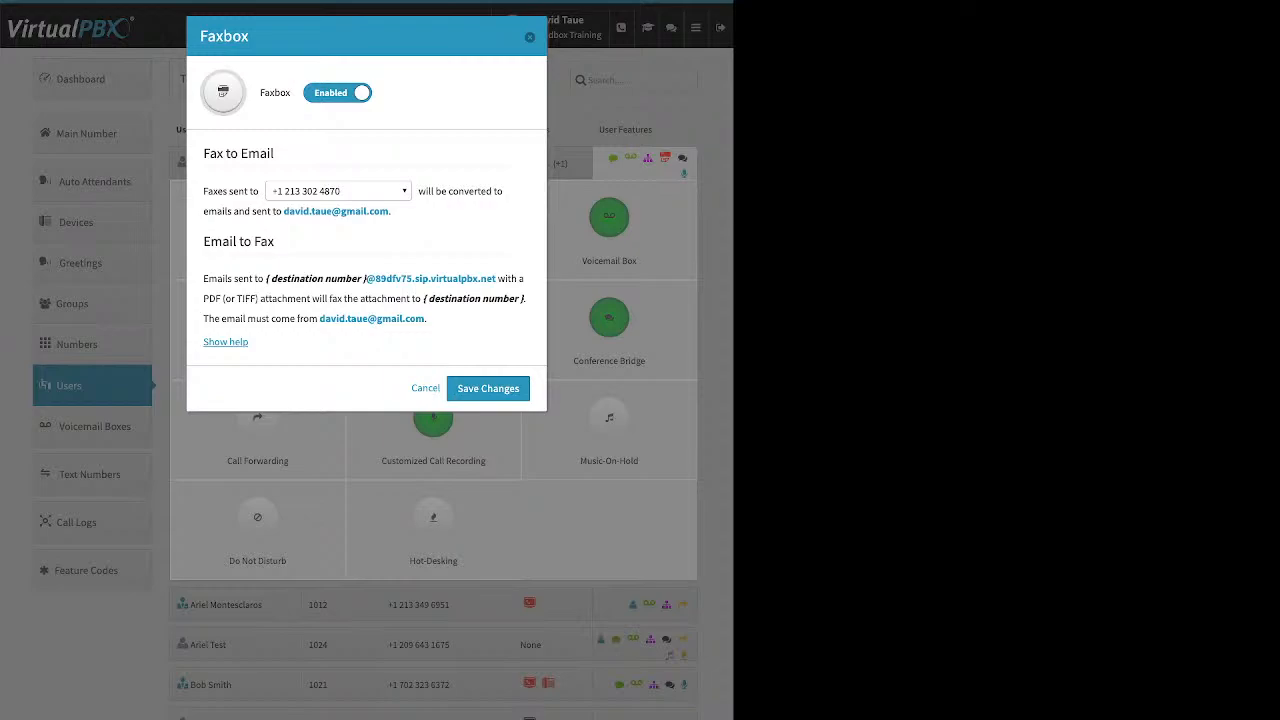
left_click(530, 37)
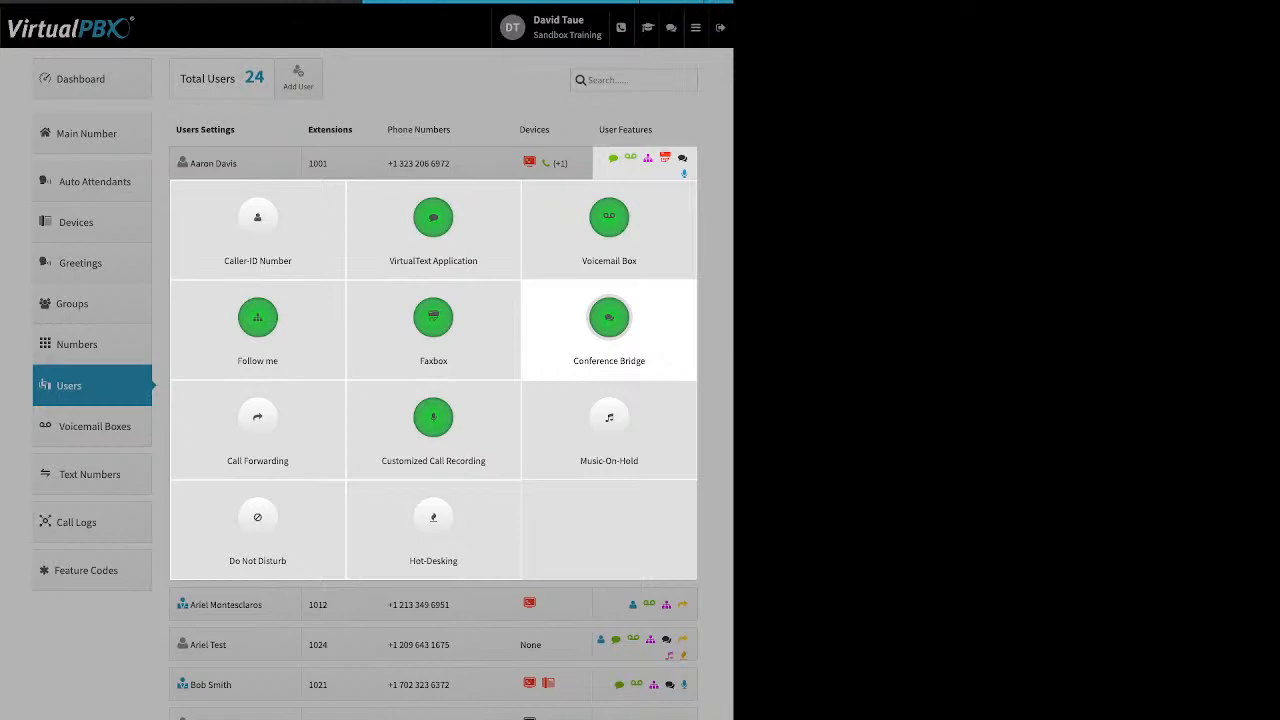
Examine the Conference Bridge settings for the personal bridge, room PIN and video conferencing, and close them without changes
left_click(609, 318)
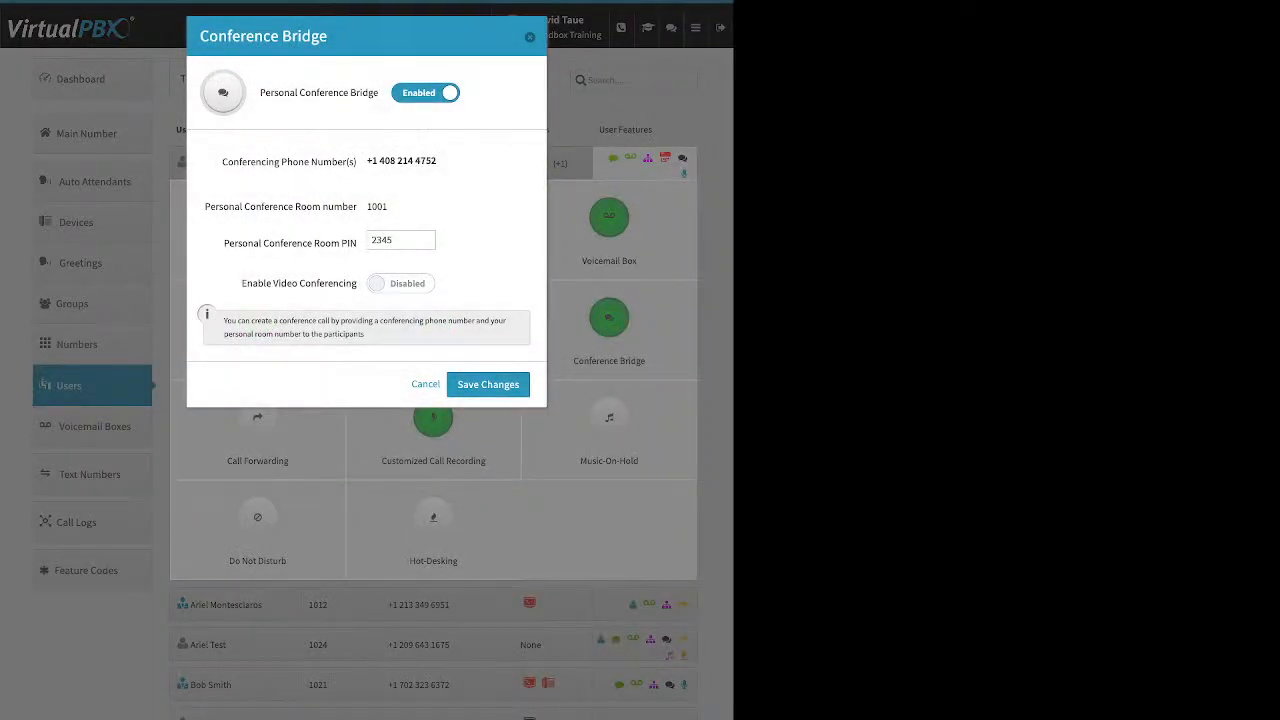
left_click_drag(260, 92, 378, 92)
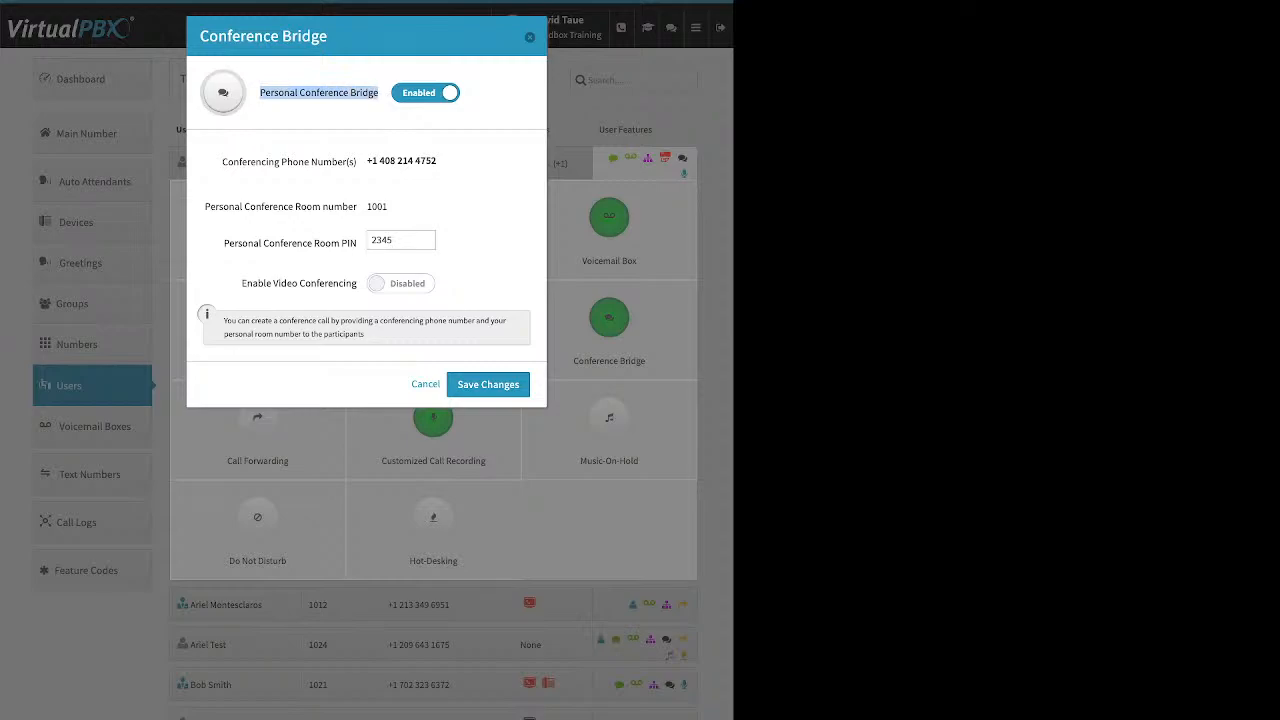
left_click_drag(394, 240, 369, 240)
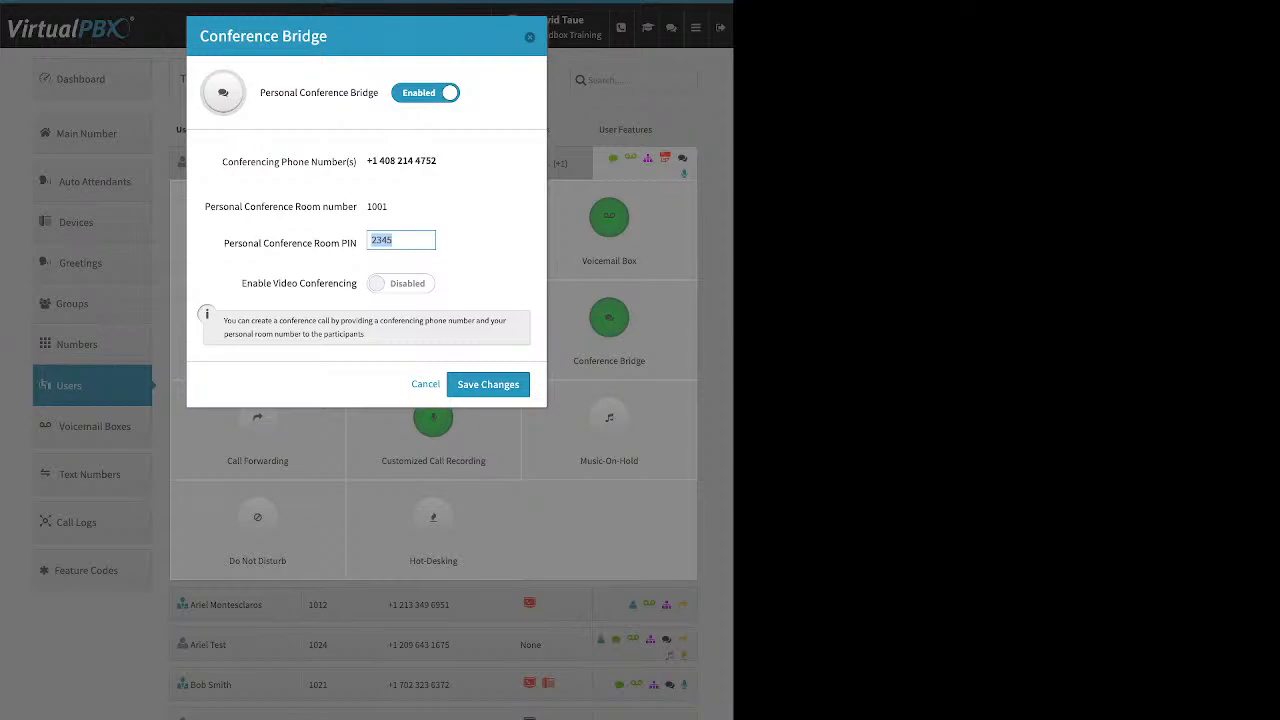
left_click_drag(253, 284, 317, 284)
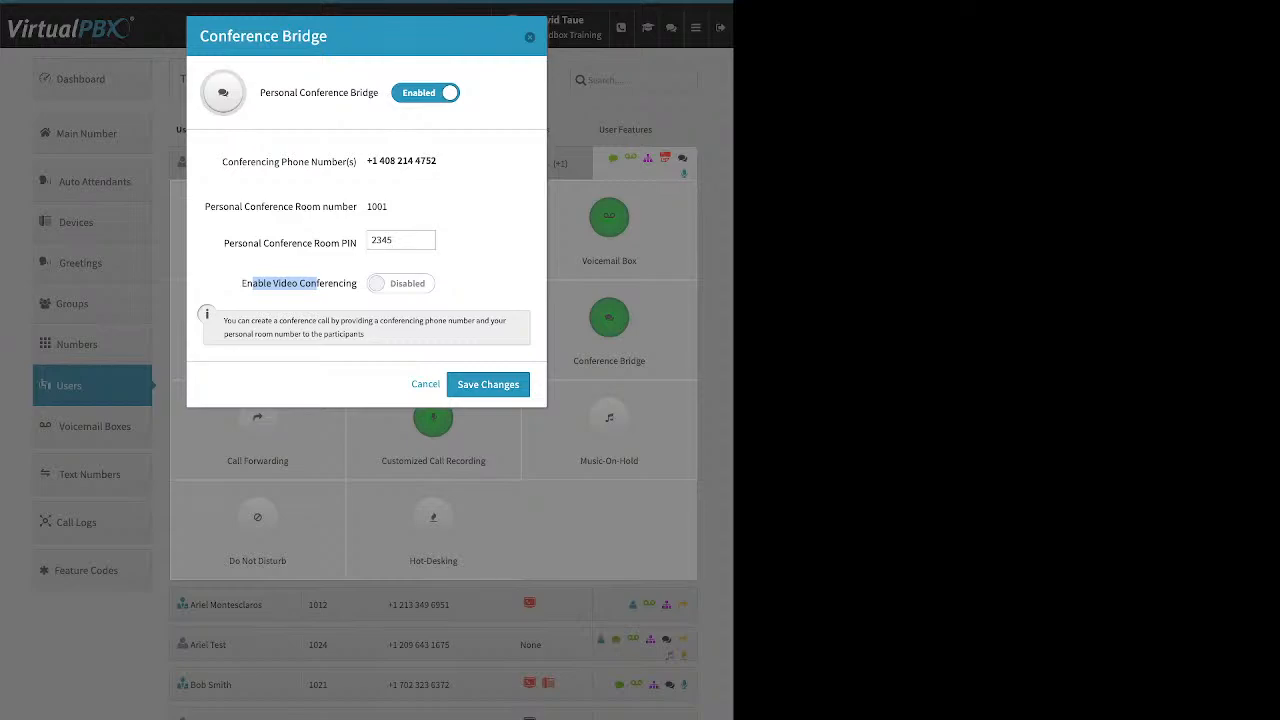
key("Escape")
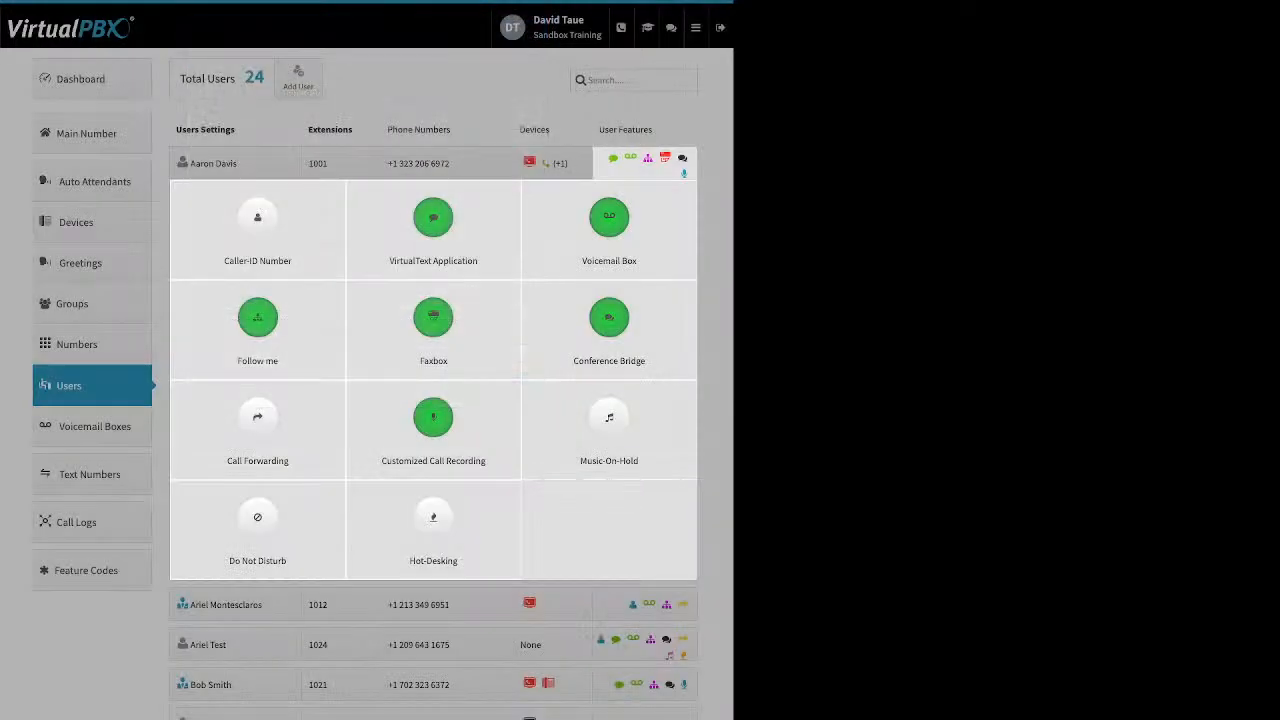
Try Failover Mode in the user's Call Forwarding settings with a mobile phone number, and cancel without saving
left_click(257, 420)
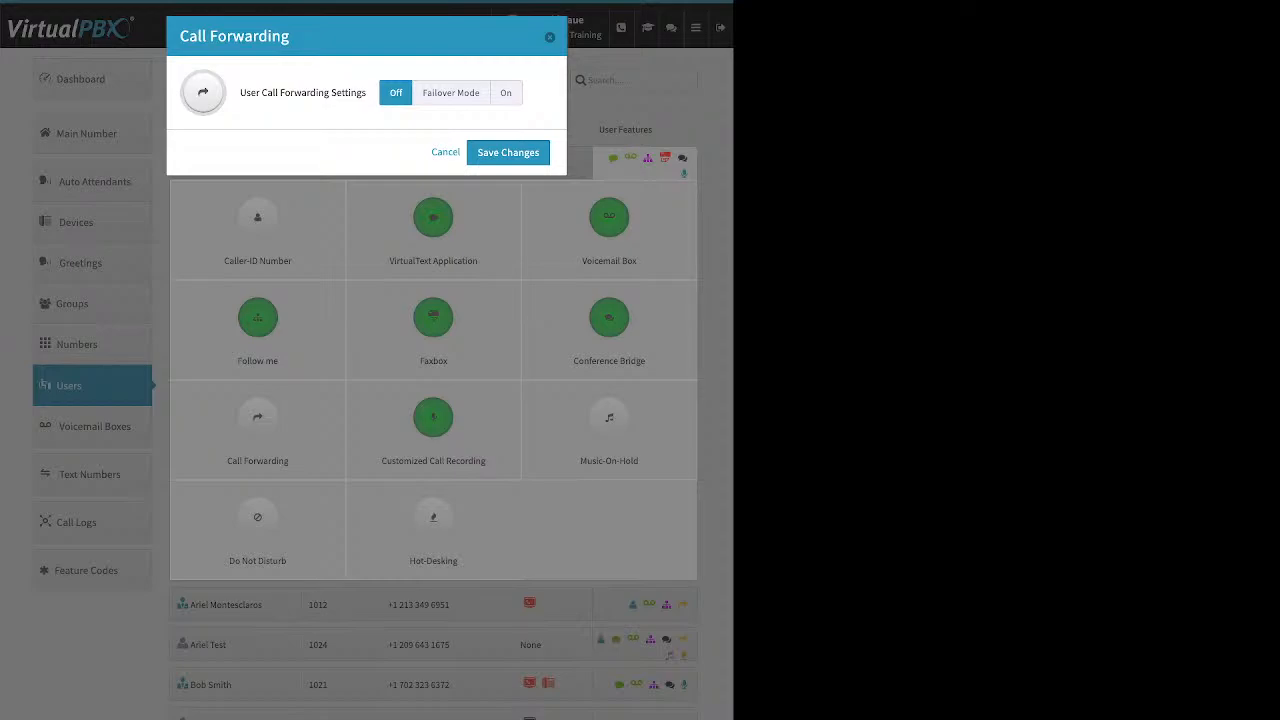
left_click(451, 93)
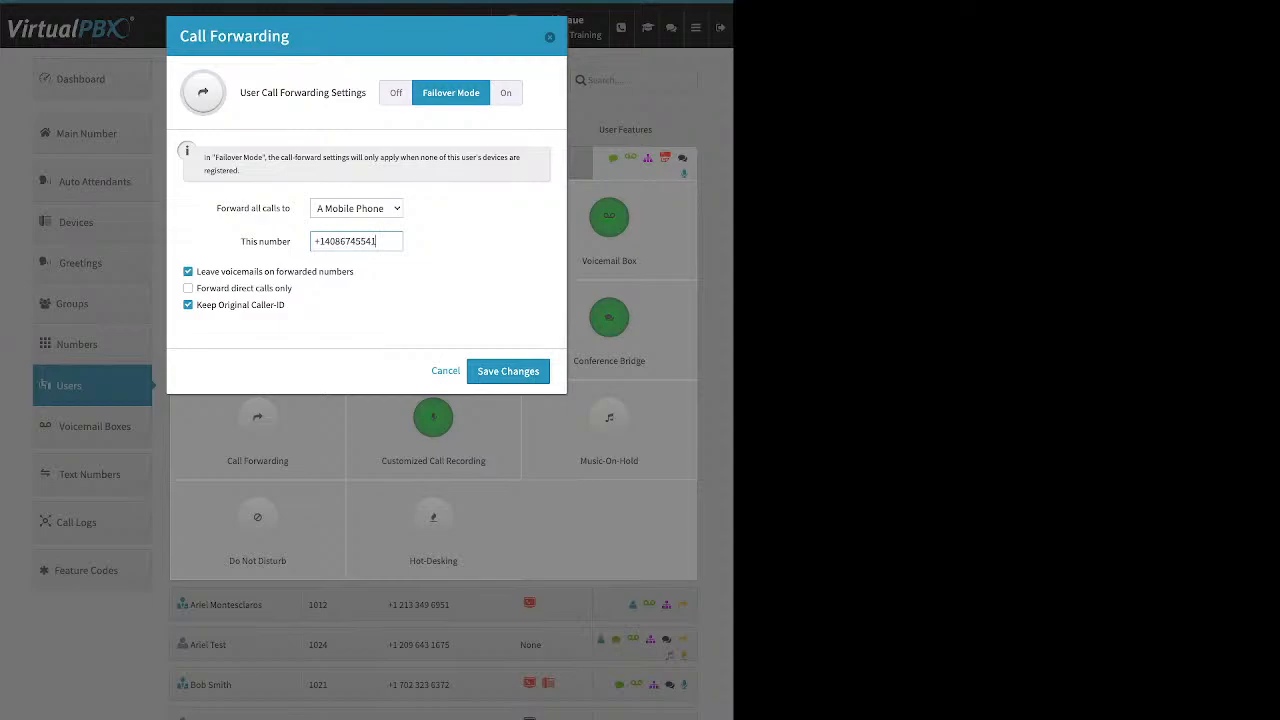
left_click(446, 371)
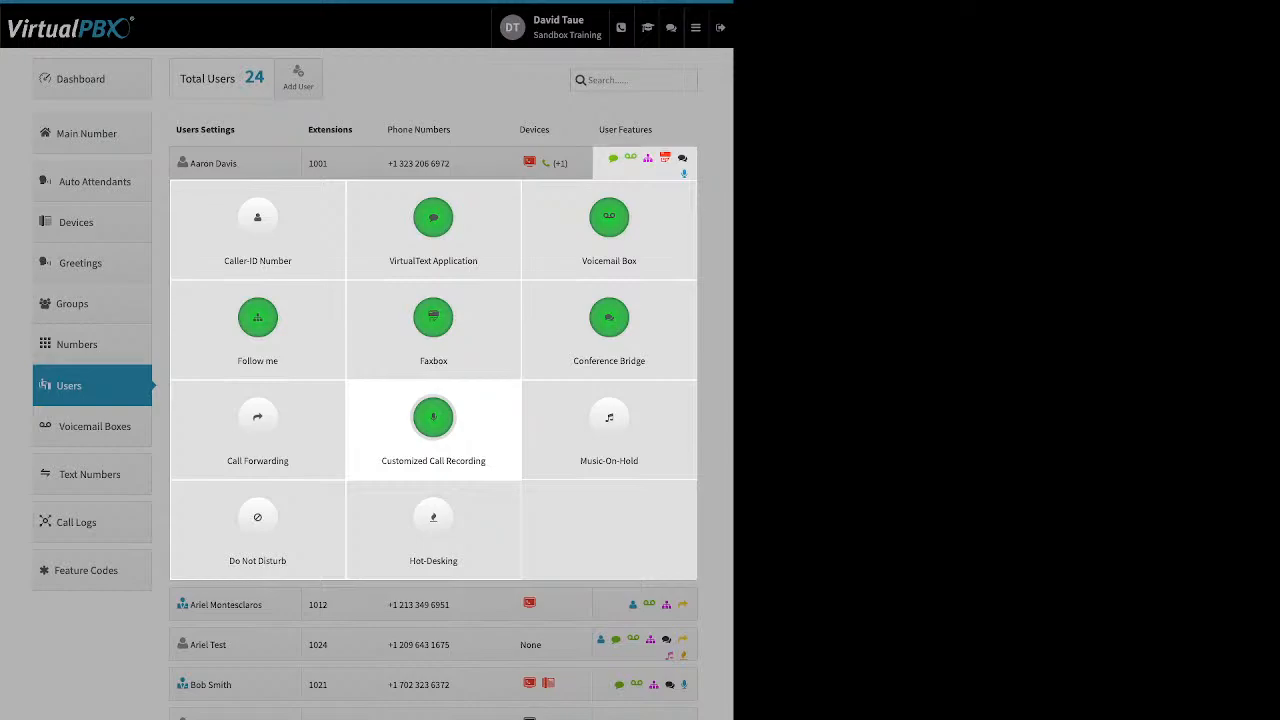
Open the user's Customized Call Recording settings and set all four inbound and outbound options to Account Default (Off)
left_click(446, 395)
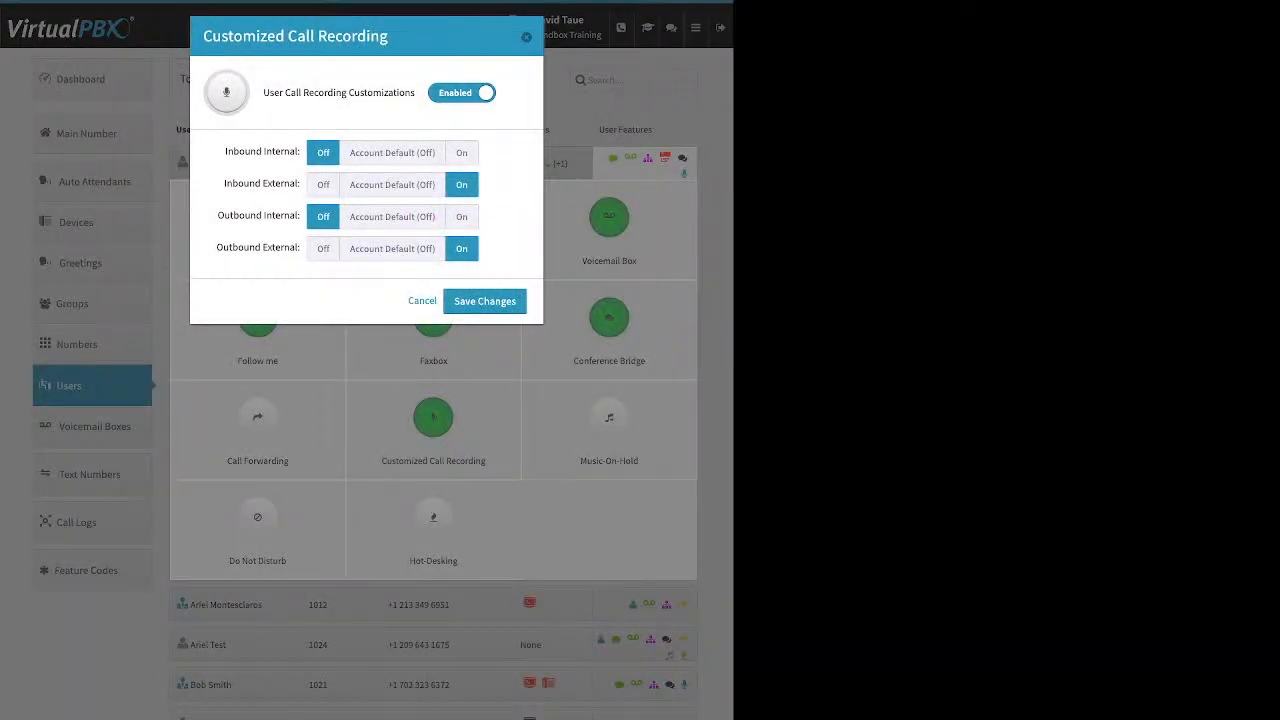
left_click(392, 153)
left_click(392, 185)
left_click(392, 217)
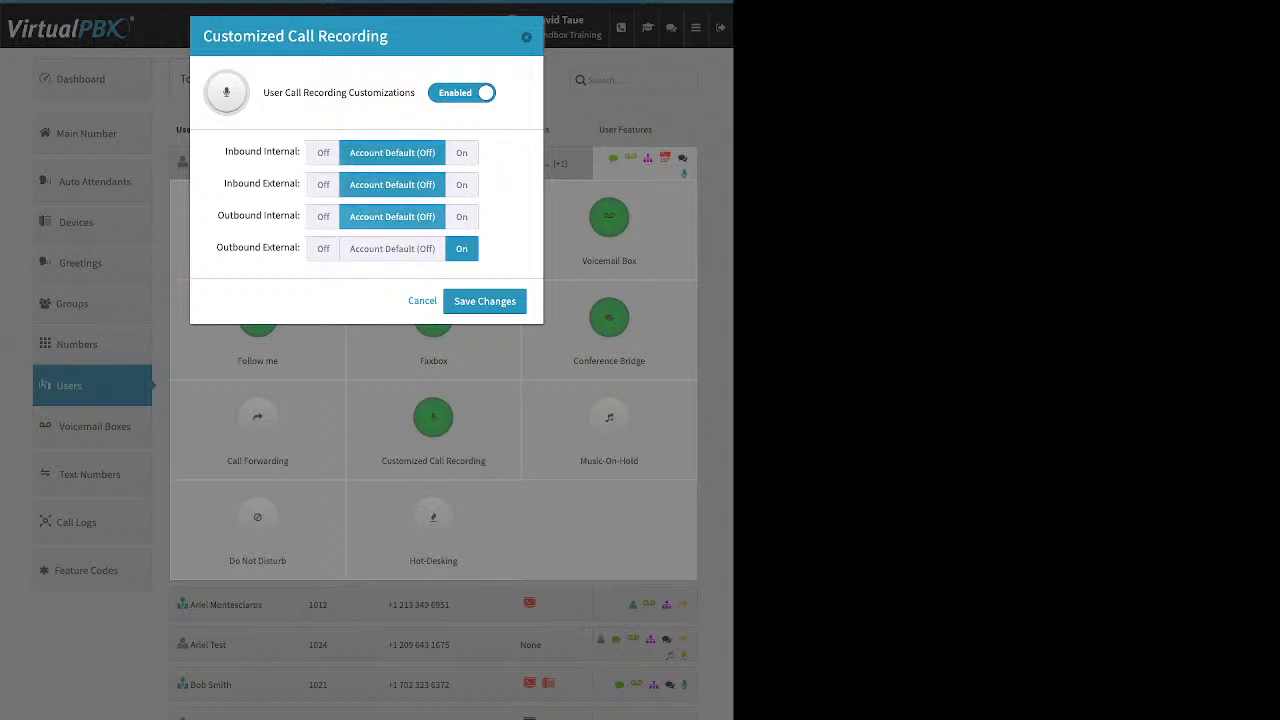
left_click(392, 249)
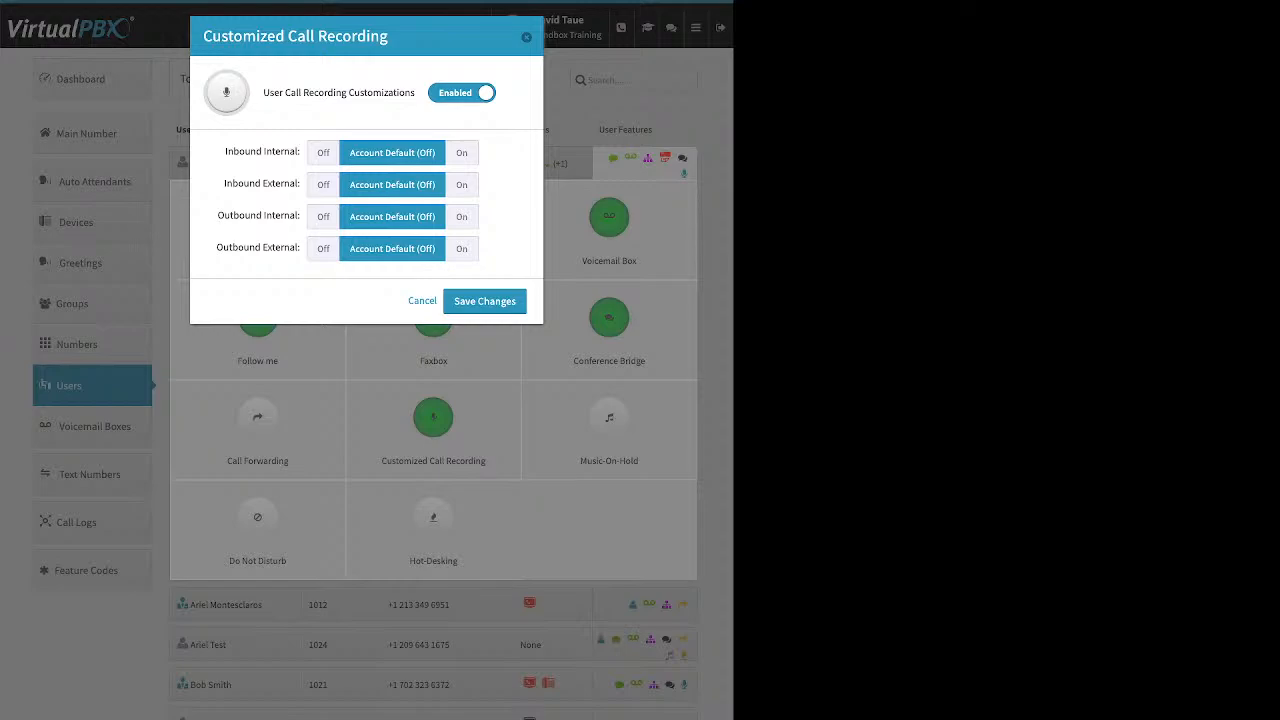
Set call recording to On for inbound and outbound calls, both internal and external, and save the changes
left_click(461, 185)
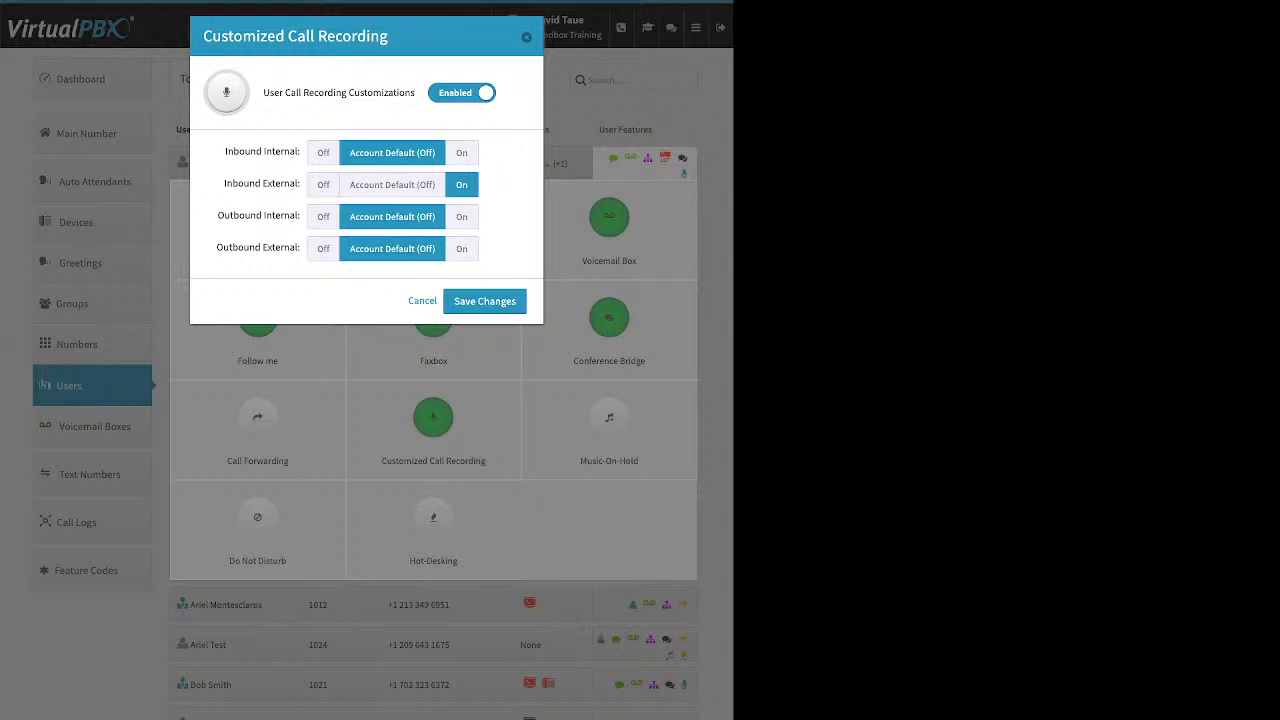
left_click(461, 248)
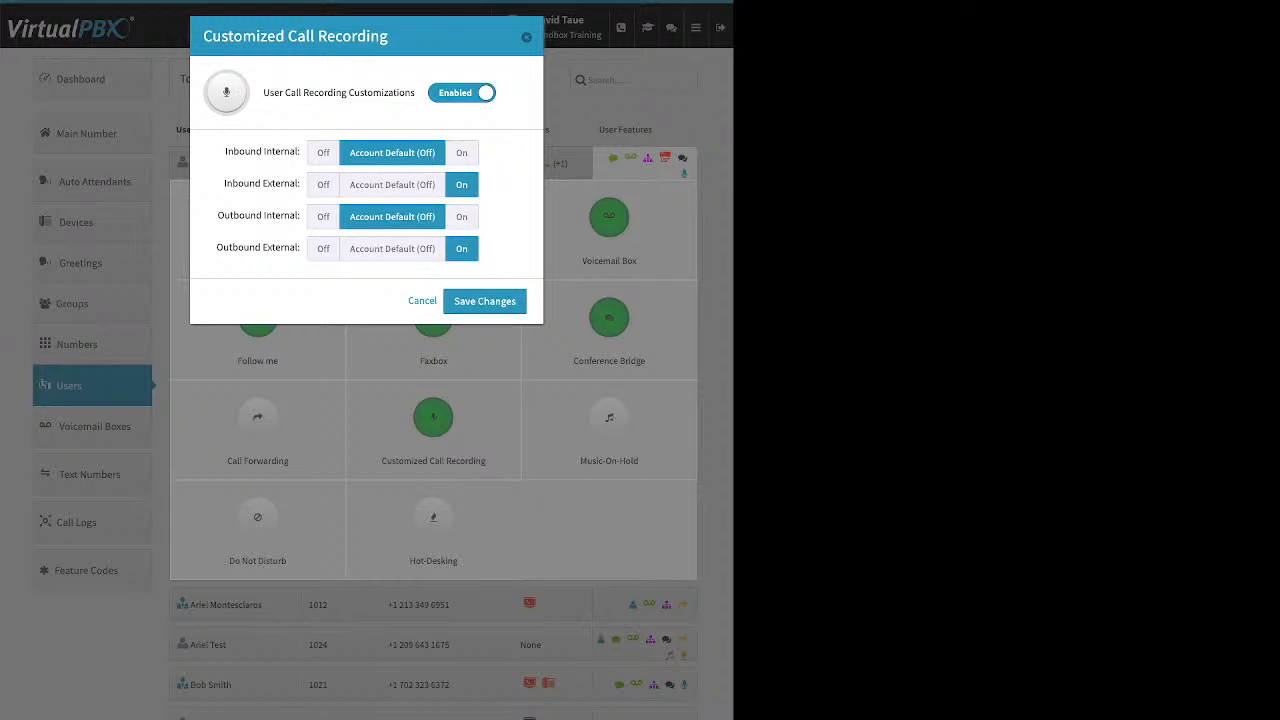
left_click(461, 153)
left_click(461, 217)
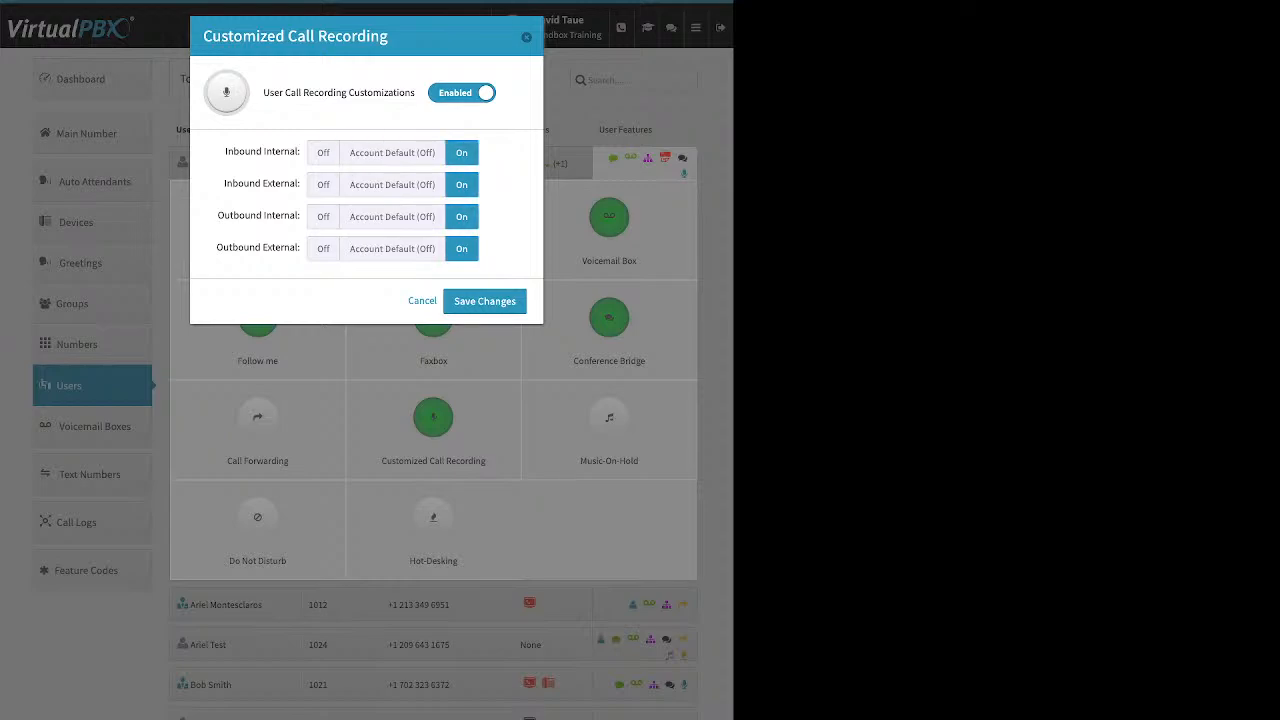
left_click(485, 301)
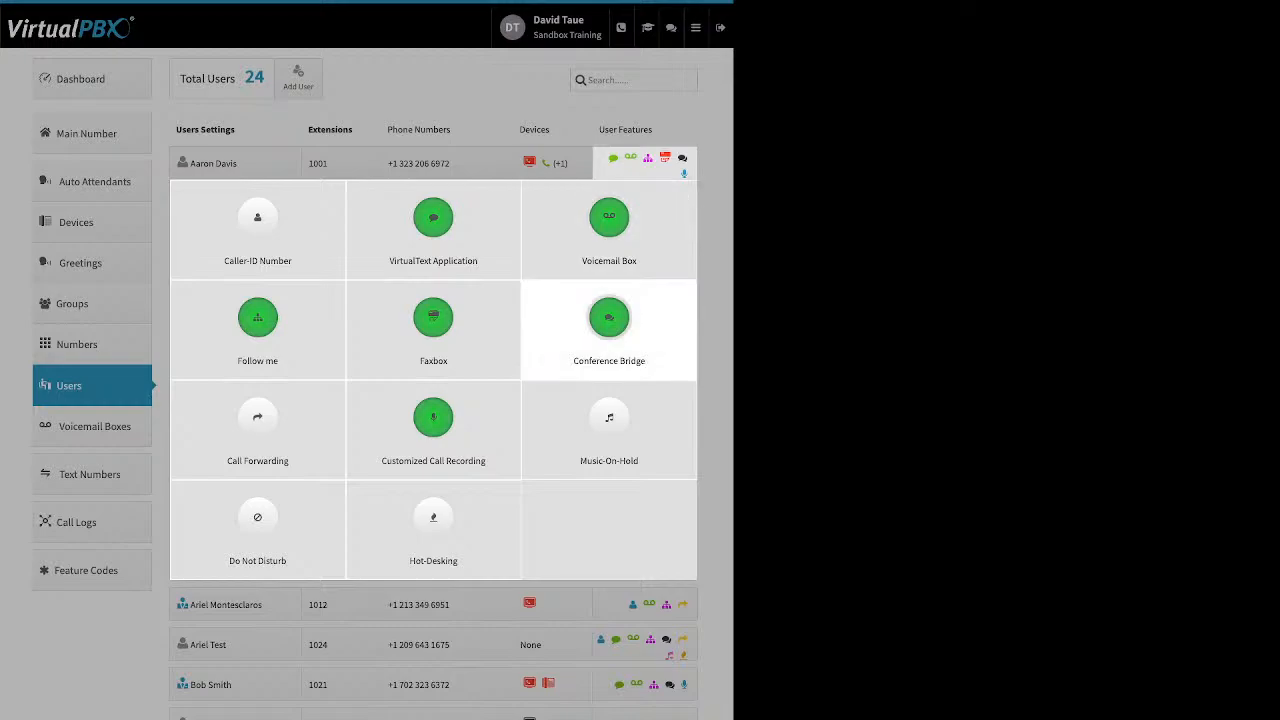
Try enabling the user's Music-On-Hold and show its audio file upload option, and cancel without saving
left_click(609, 420)
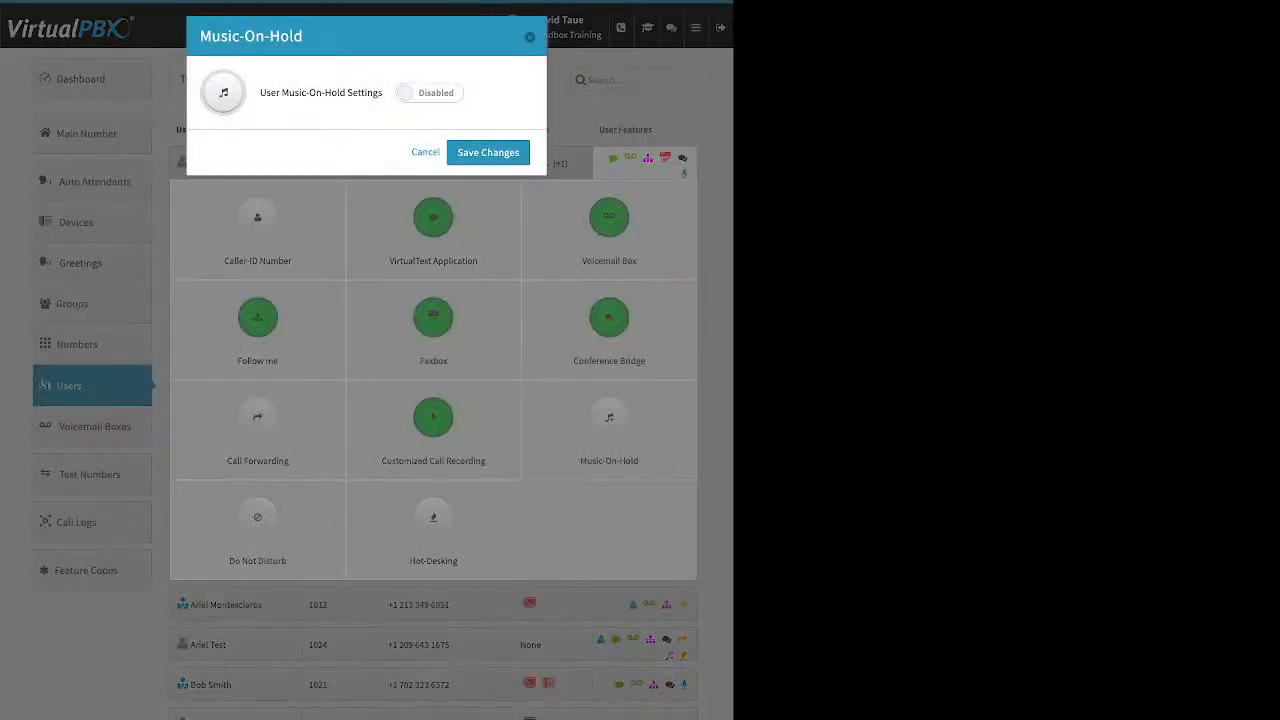
left_click(429, 93)
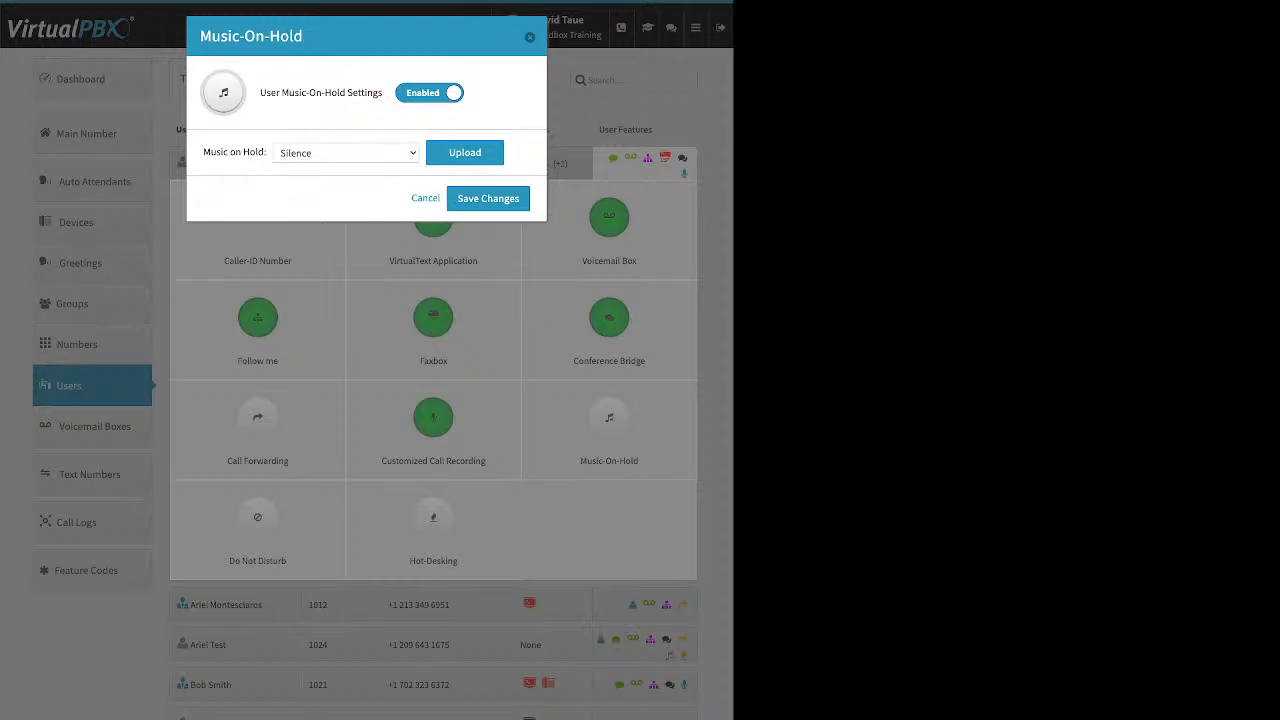
left_click(465, 153)
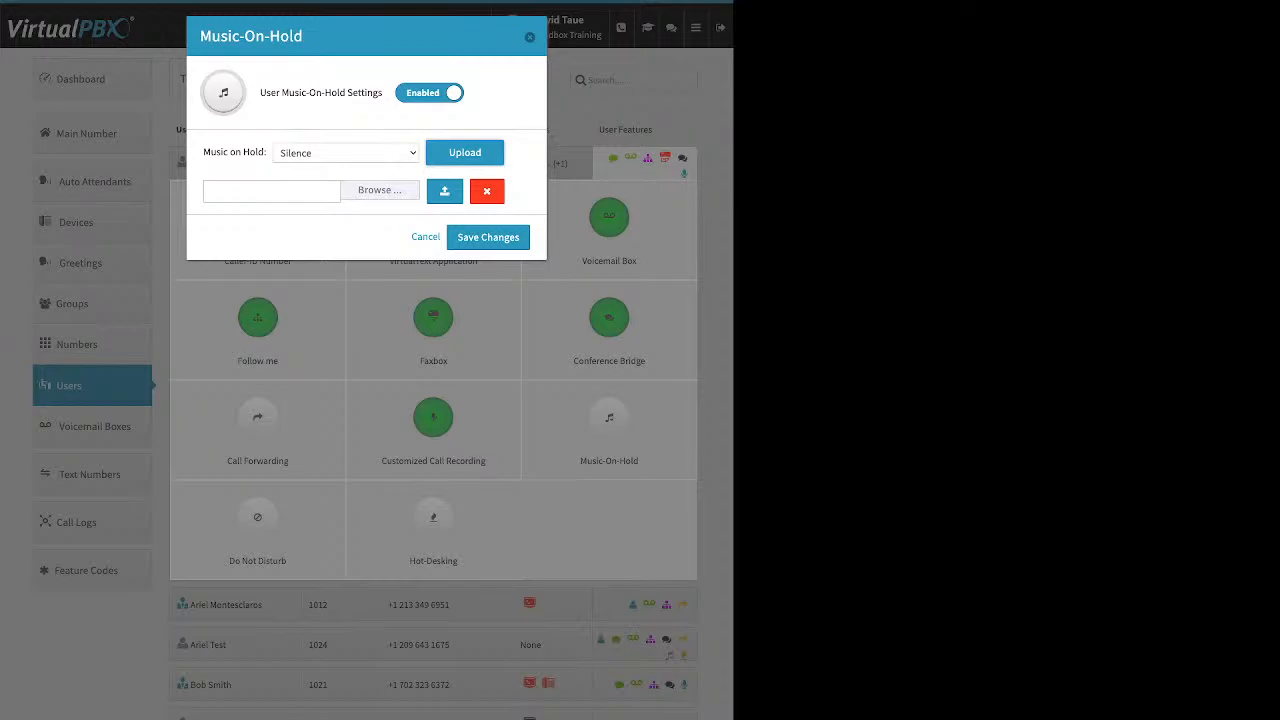
left_click(426, 237)
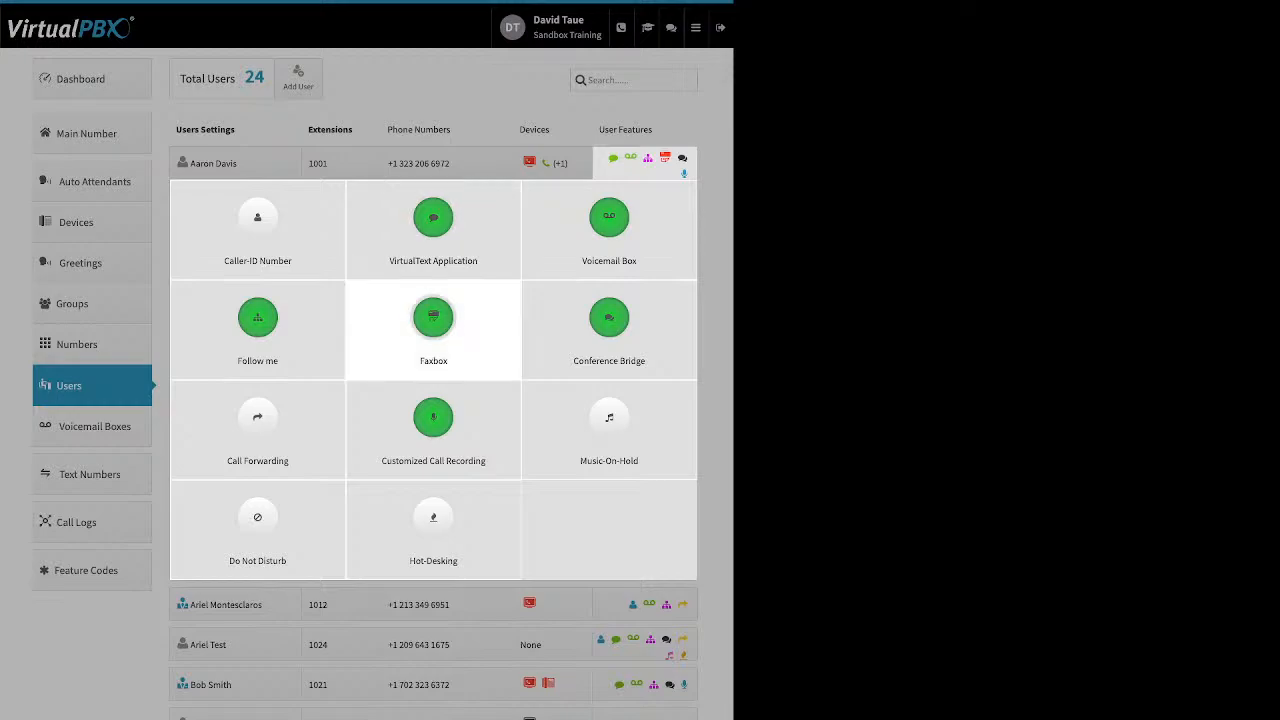
Try turning the user's Do Not Disturb setting on and off again, and cancel without saving
left_click(257, 525)
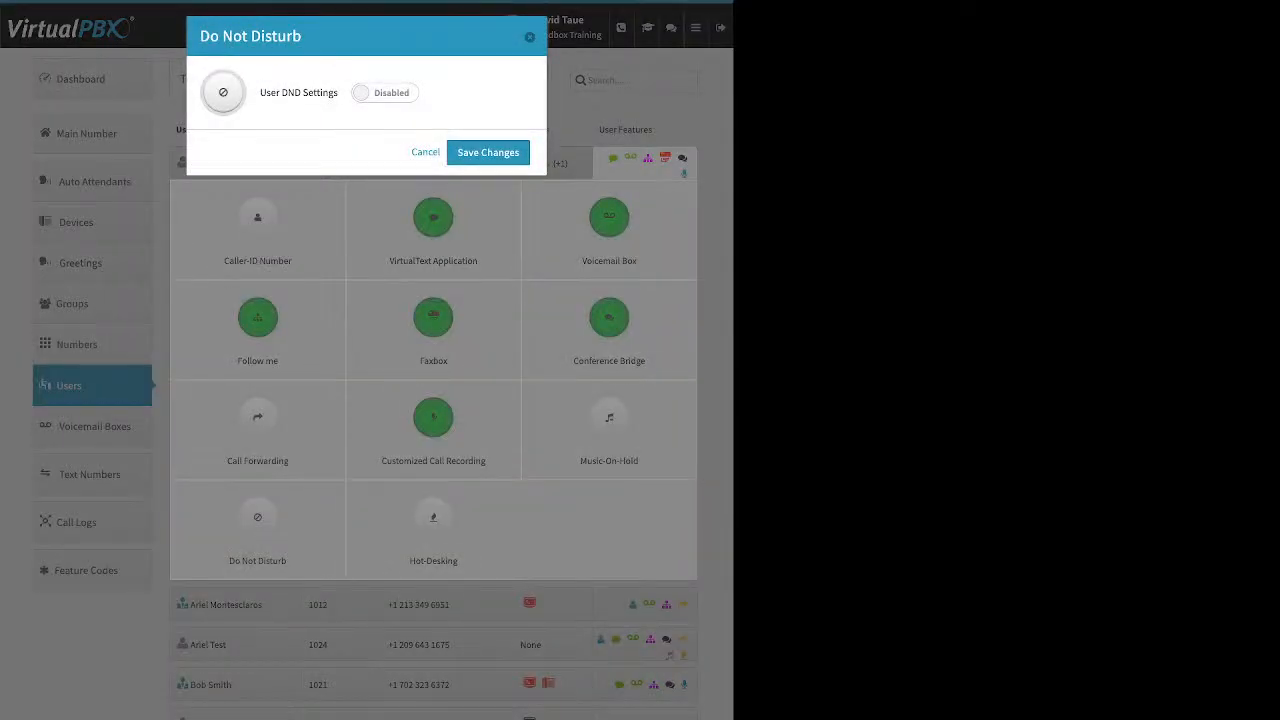
left_click(385, 93)
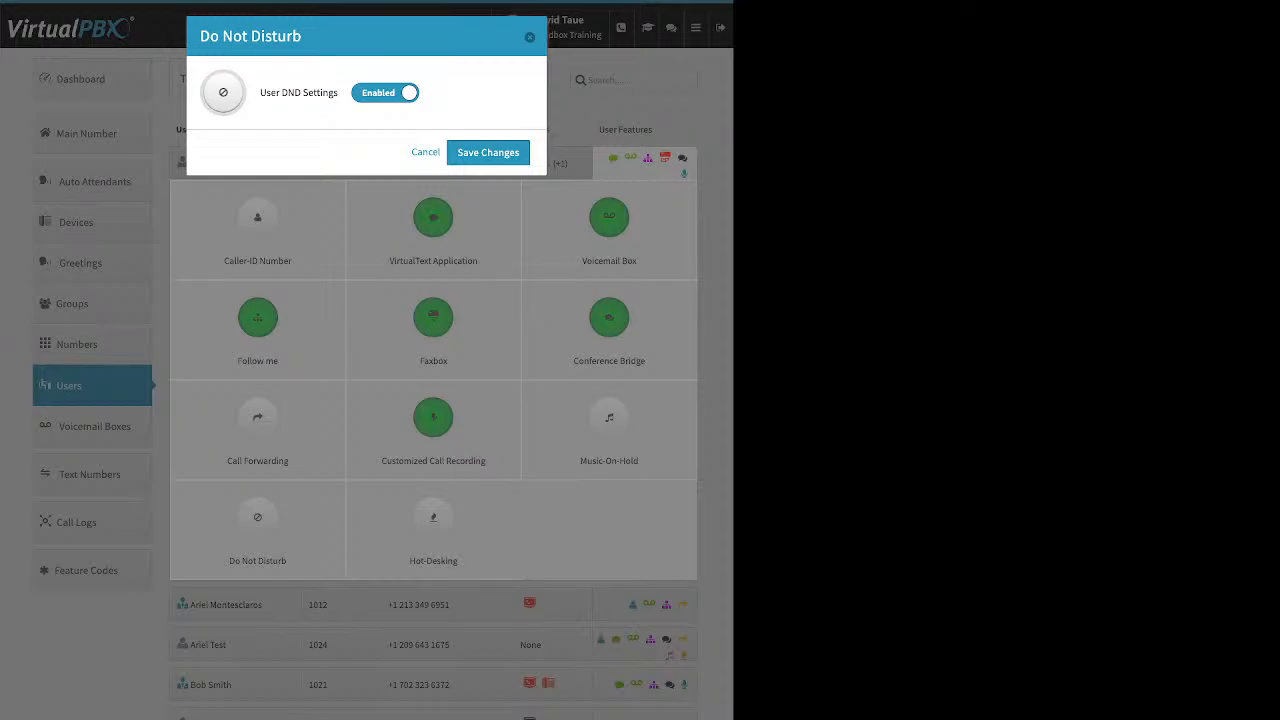
left_click(385, 93)
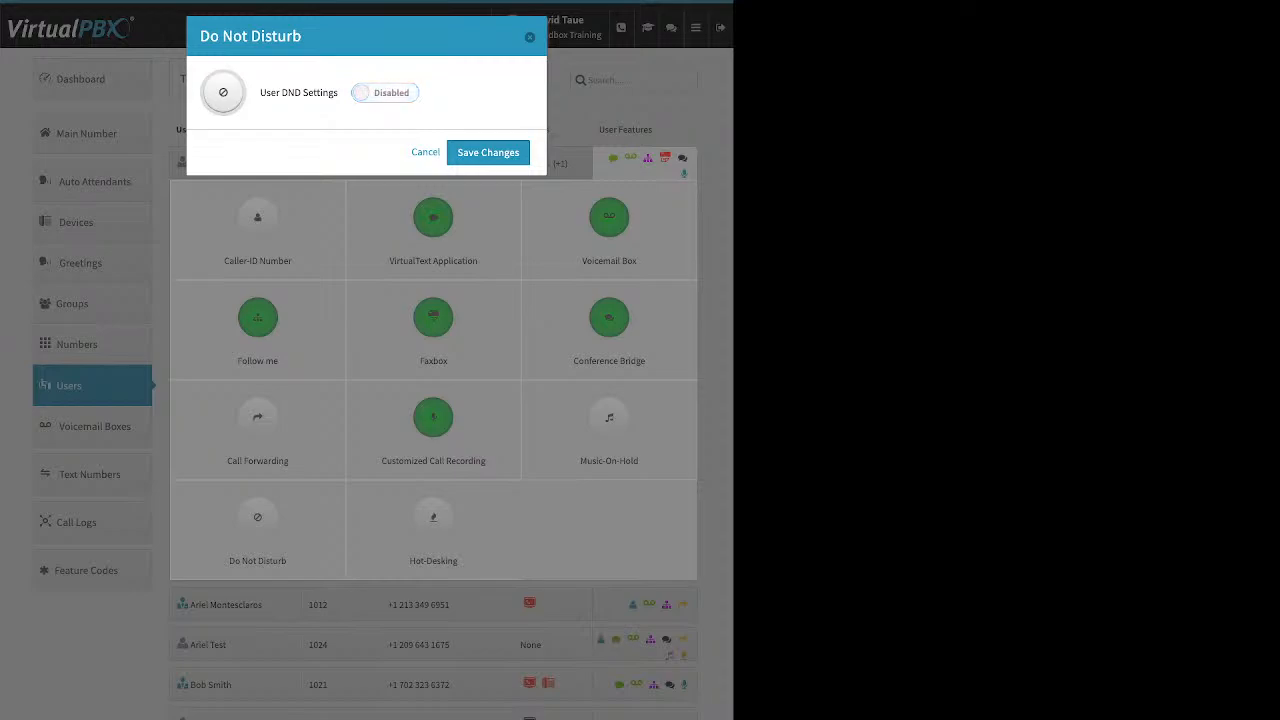
left_click(425, 152)
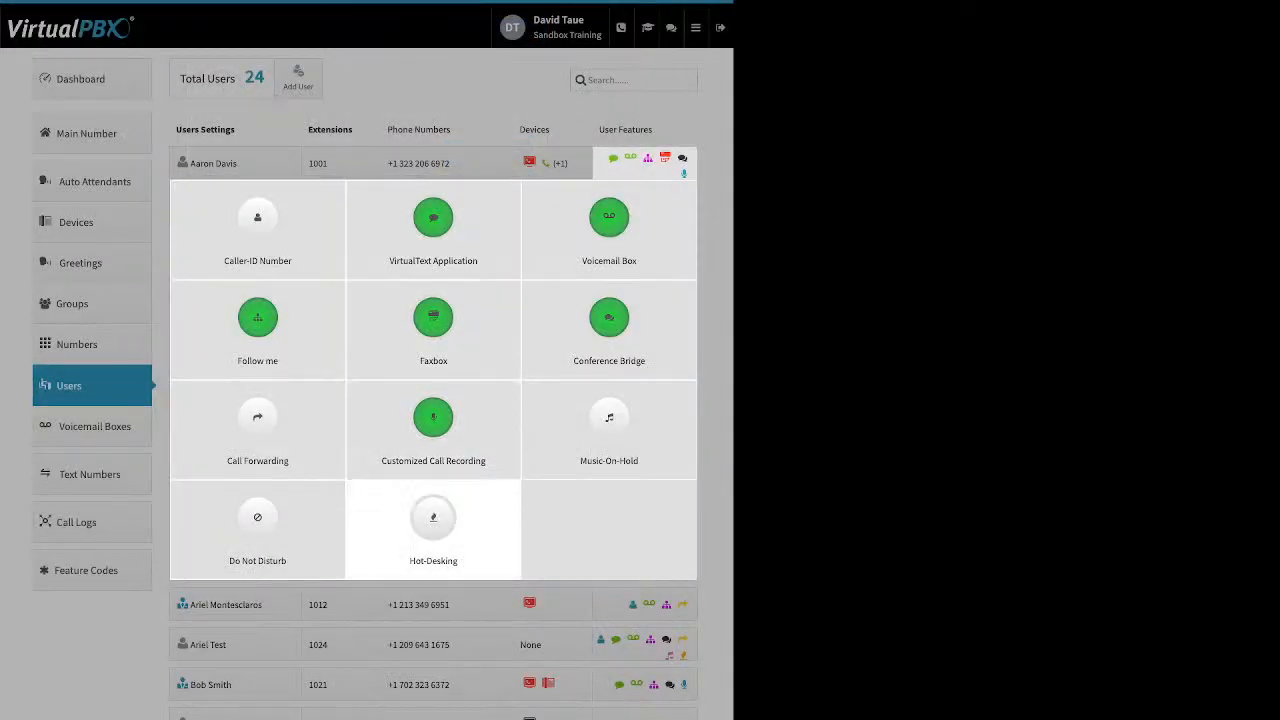
Try enabling Hot-Desking for the user, switch its PIN requirement on and off, and cancel without saving
left_click(433, 520)
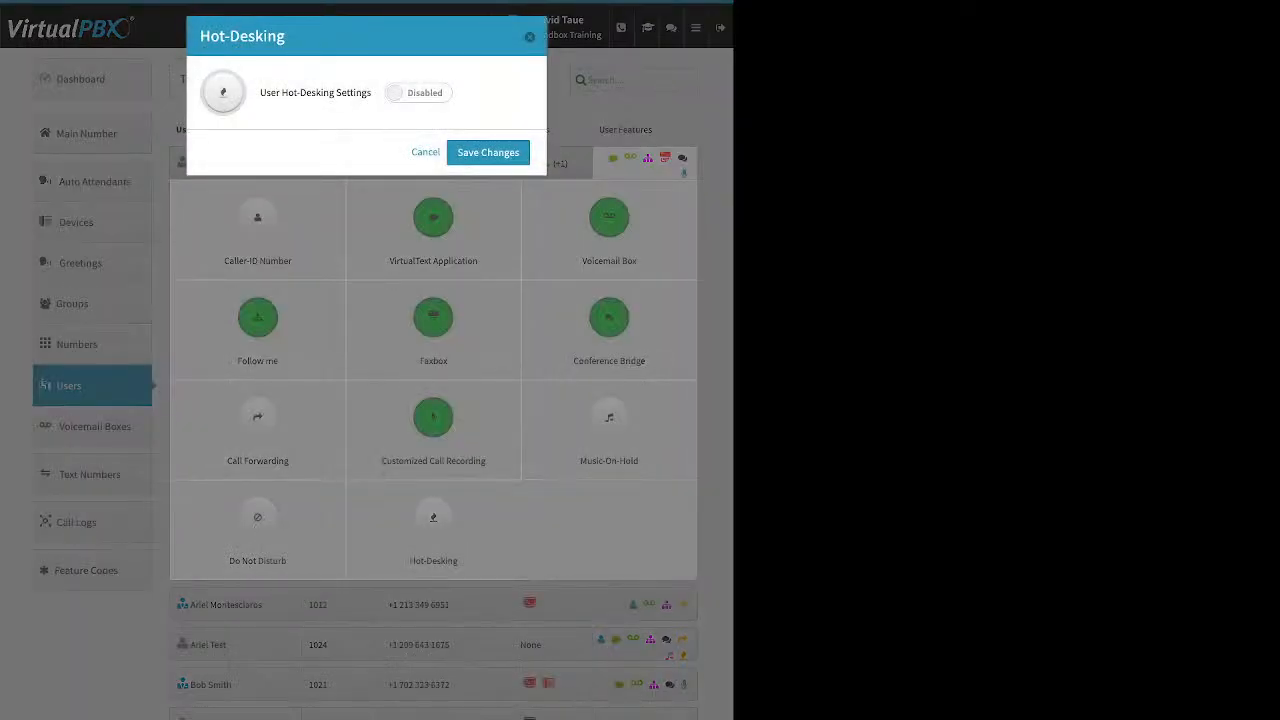
left_click(418, 93)
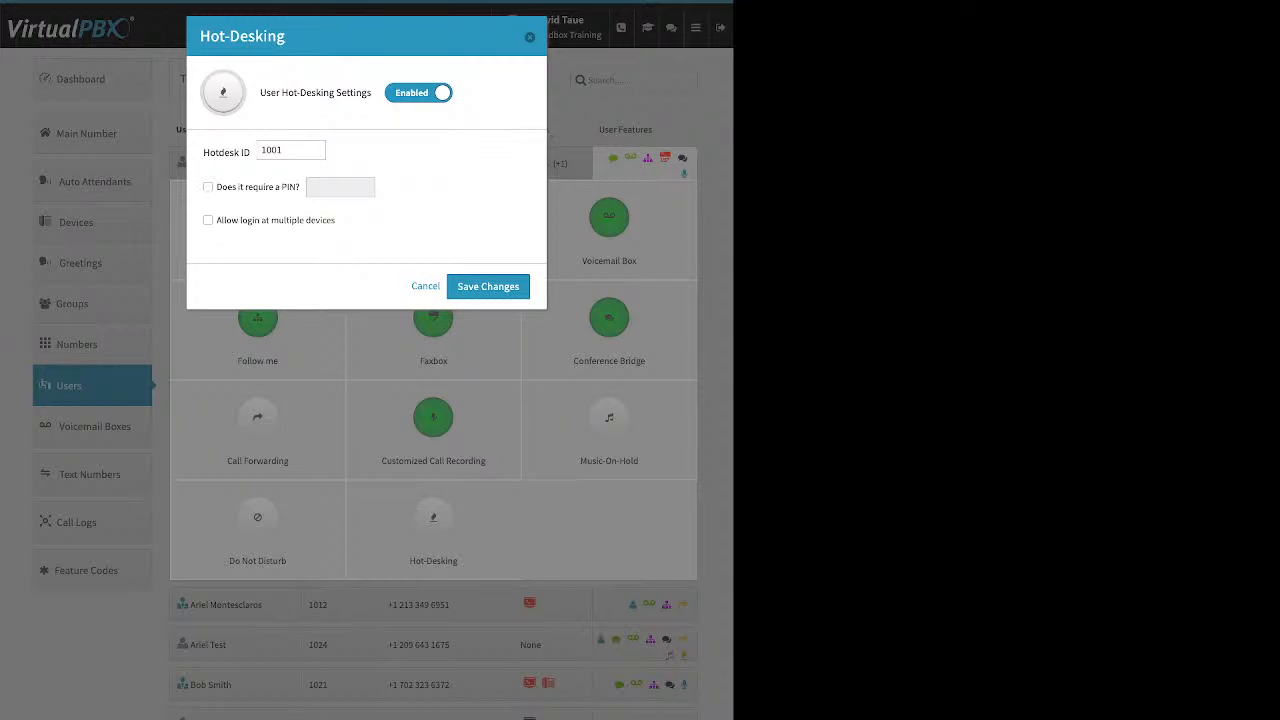
left_click(208, 187)
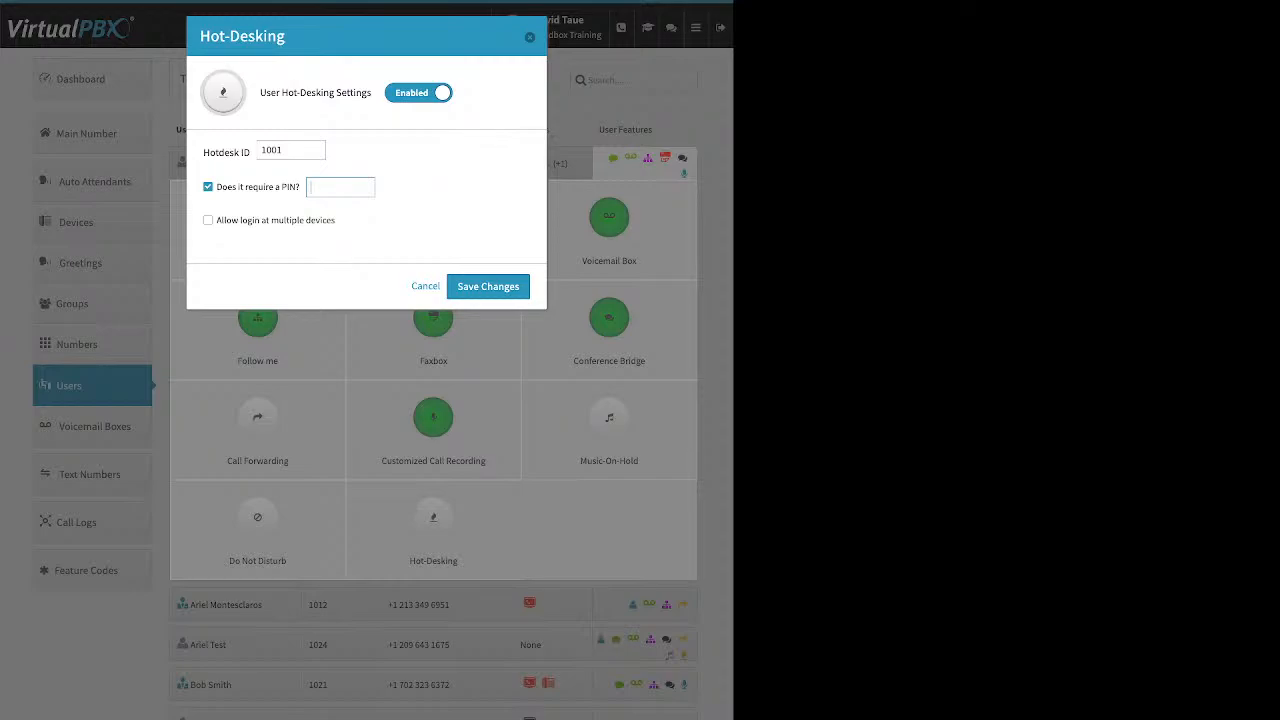
left_click(208, 187)
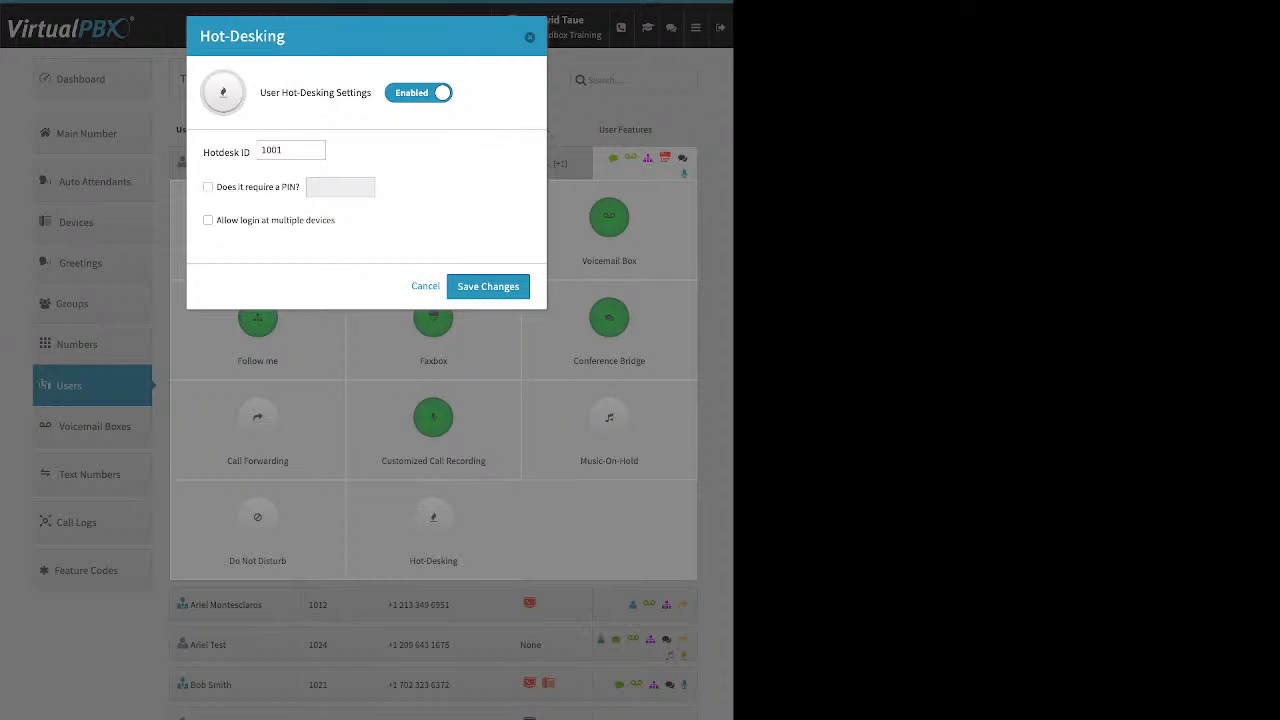
left_click(425, 286)
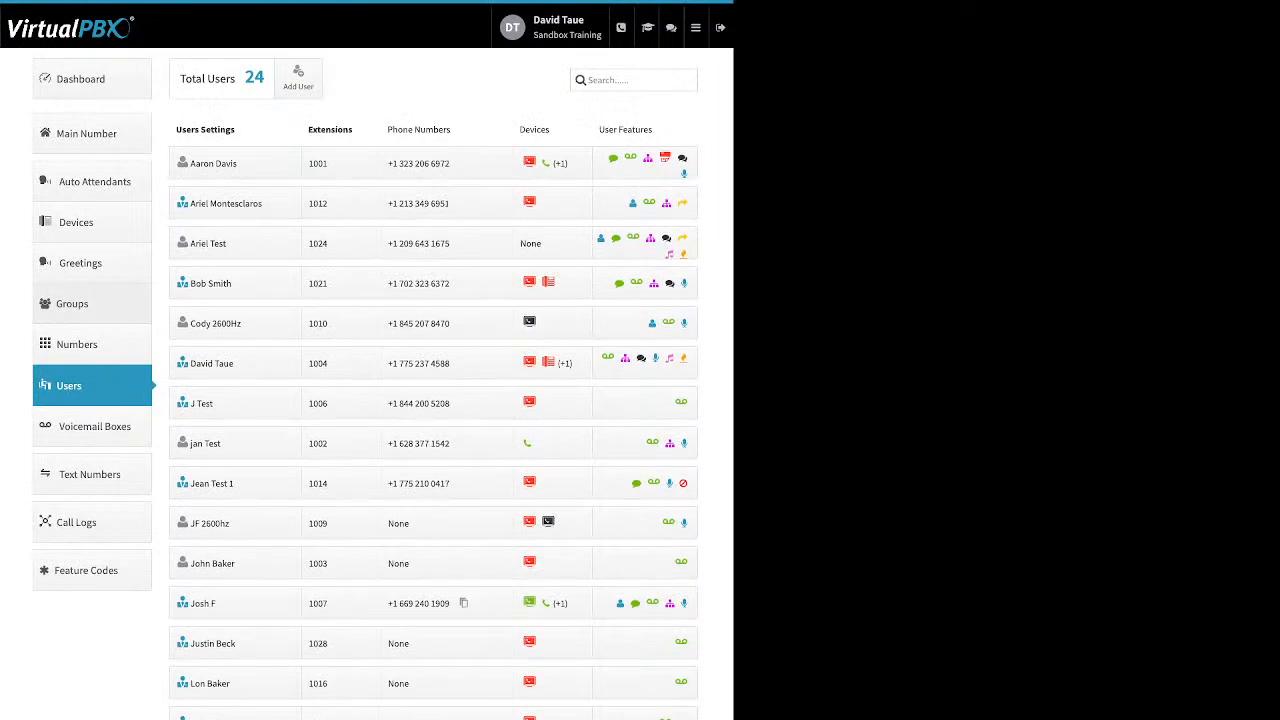
Try adding a new group with four of the available users as members, and close the form without creating it
left_click(90, 304)
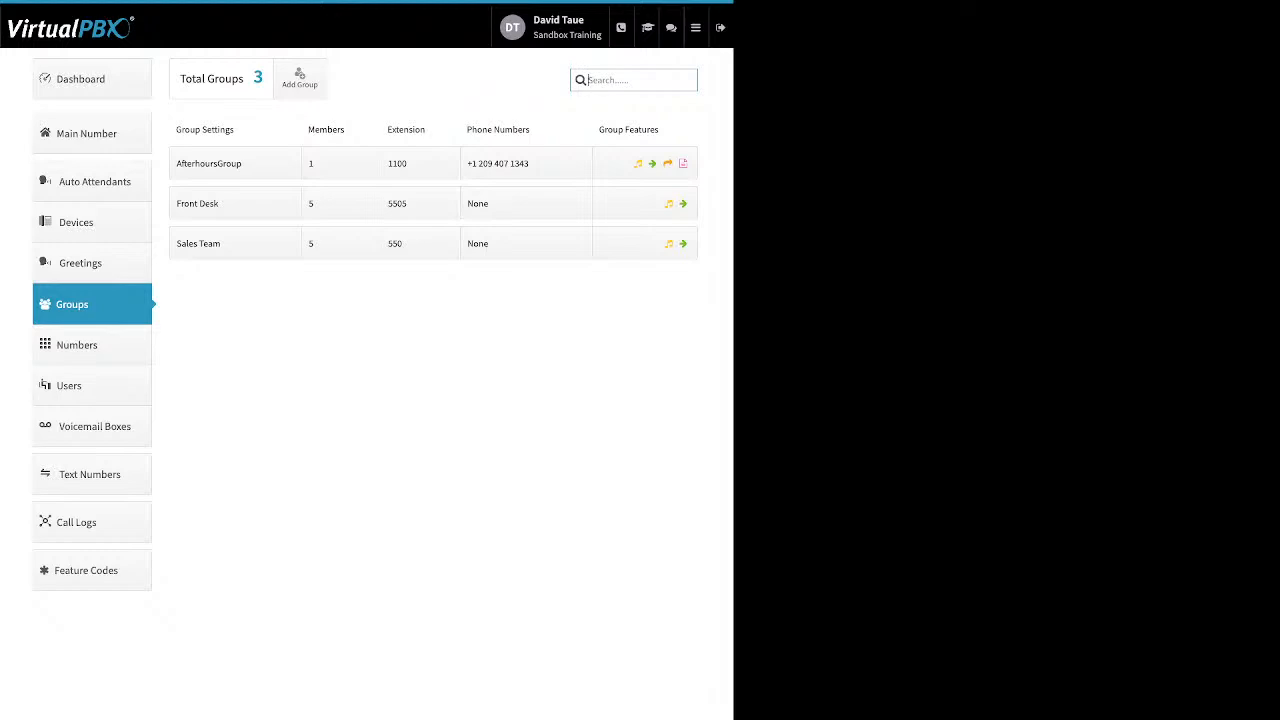
left_click(299, 78)
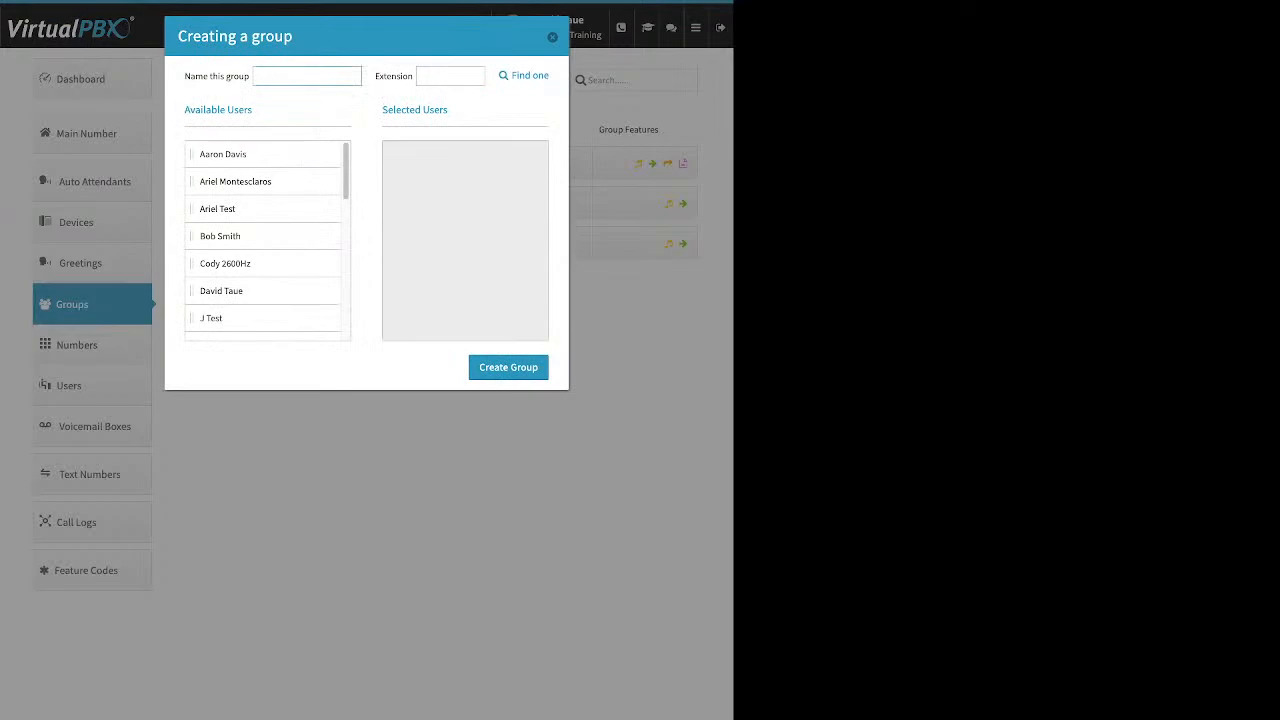
triple_click(217, 76)
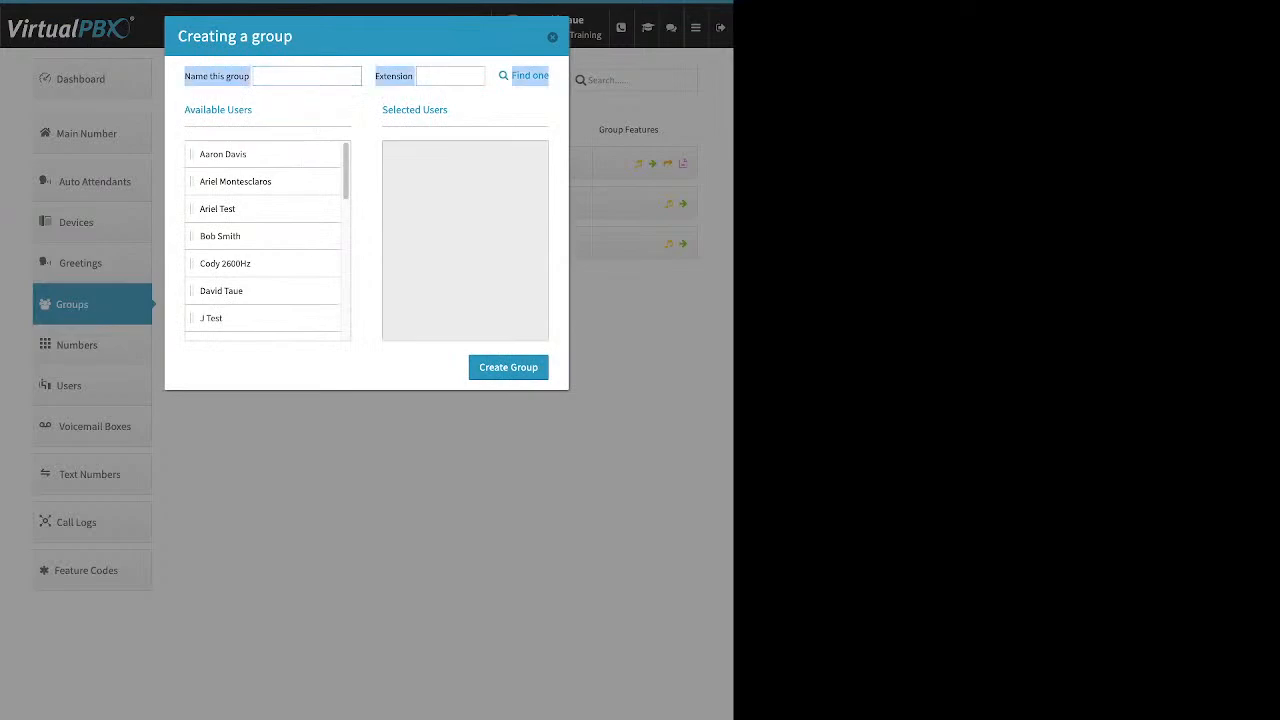
left_click(450, 76)
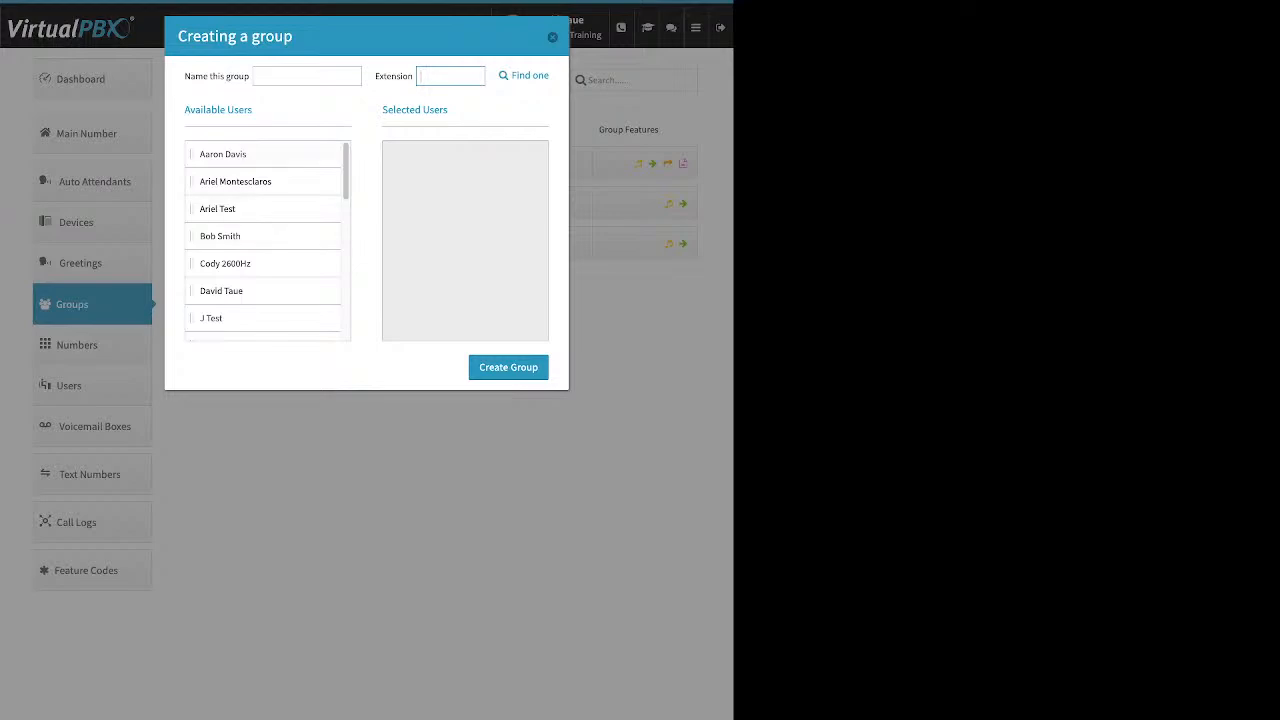
left_click_drag(222, 154, 465, 160)
left_click_drag(217, 181, 465, 150)
left_click_drag(225, 208, 465, 181)
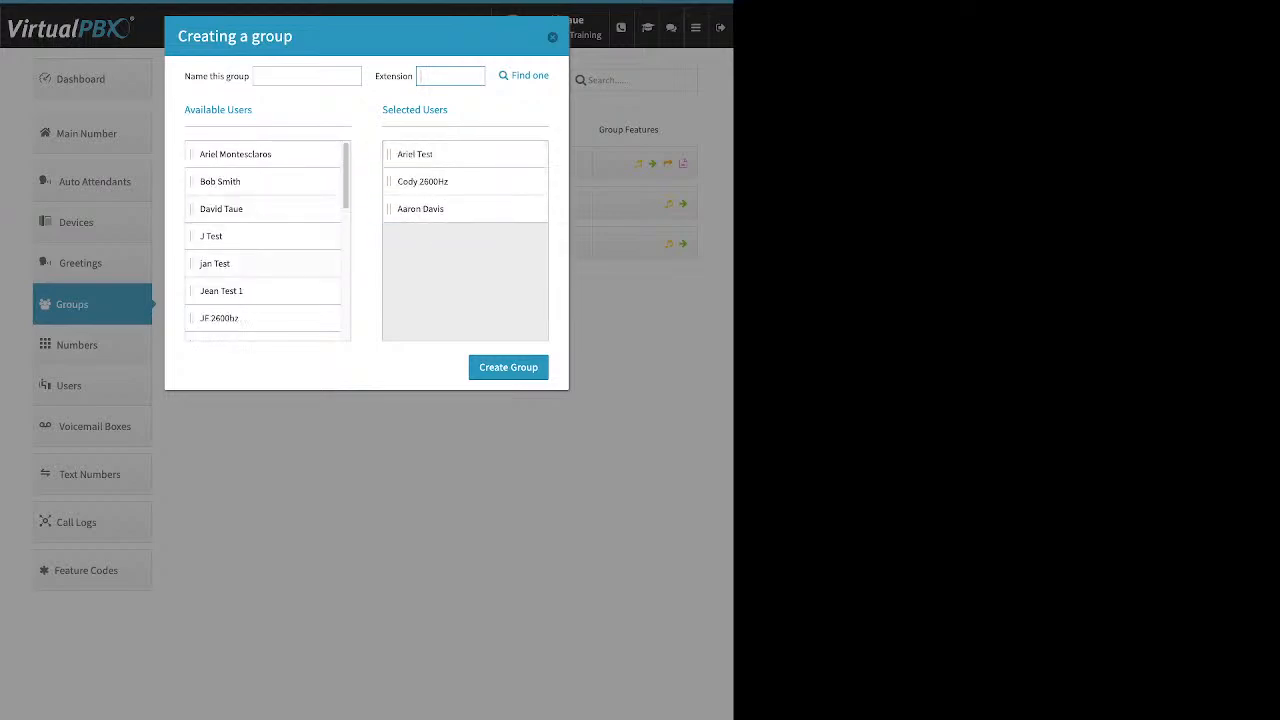
left_click_drag(214, 263, 465, 208)
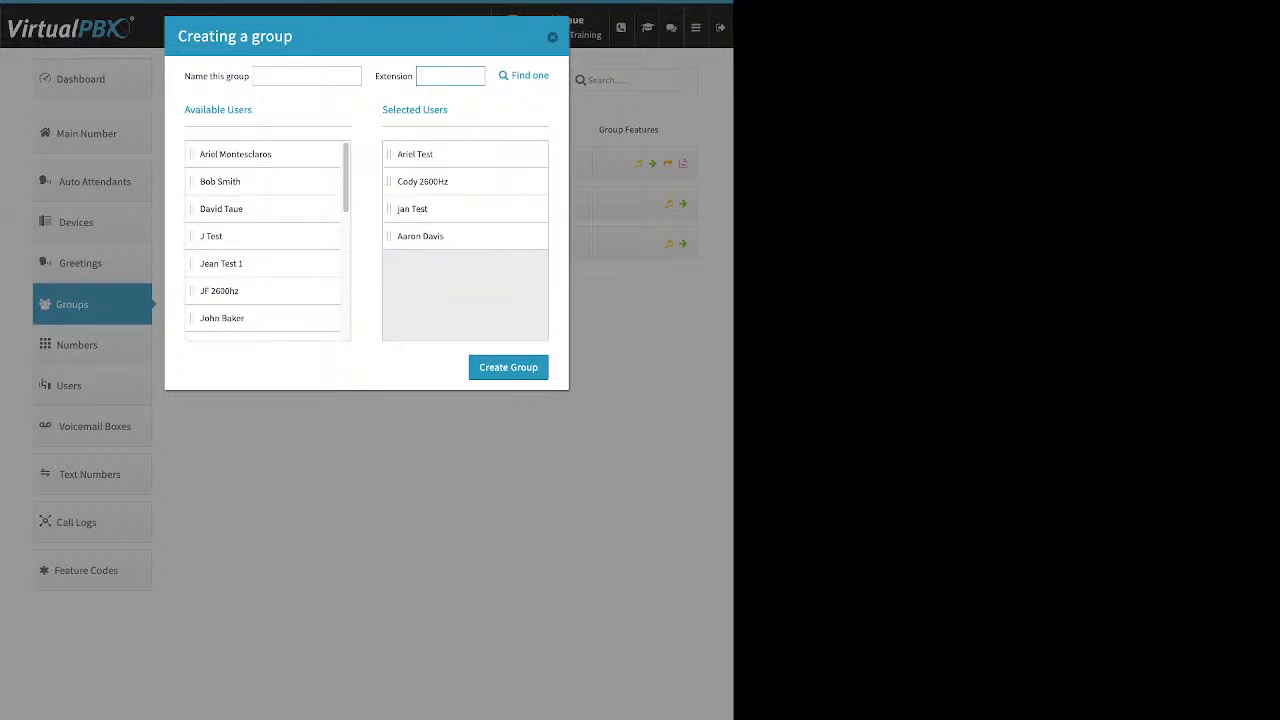
left_click(552, 37)
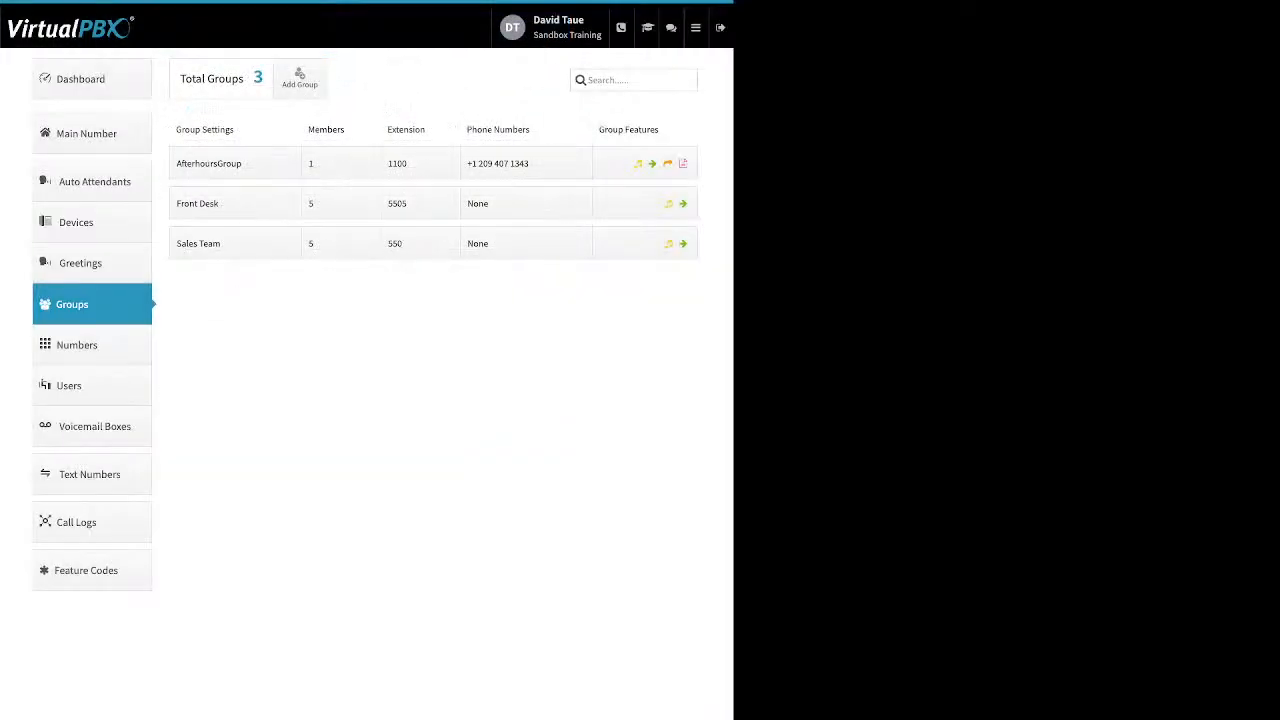
Open the Front Desk group's settings, try the group call attempts adjustment with 2 as the final value, and save
left_click(235, 204)
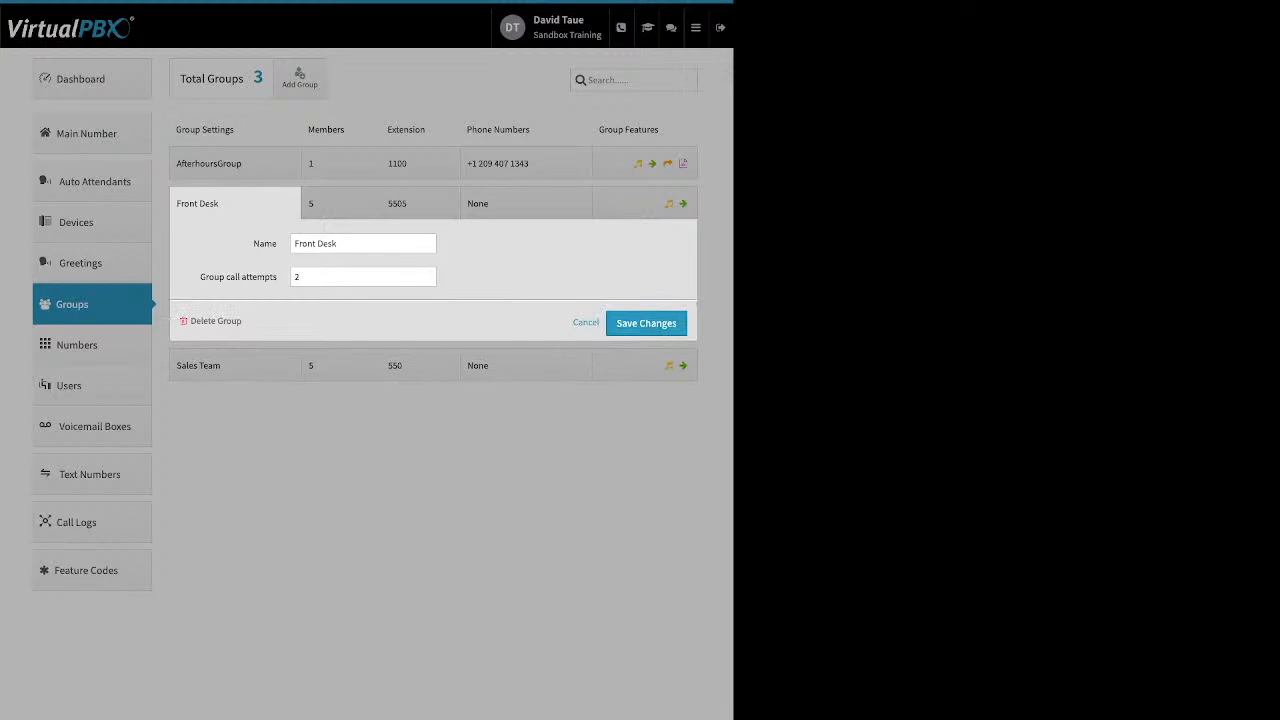
triple_click(330, 244)
left_click(363, 277)
left_click_drag(199, 277, 278, 277)
left_click(427, 280)
left_click(427, 273)
double_click(230, 321)
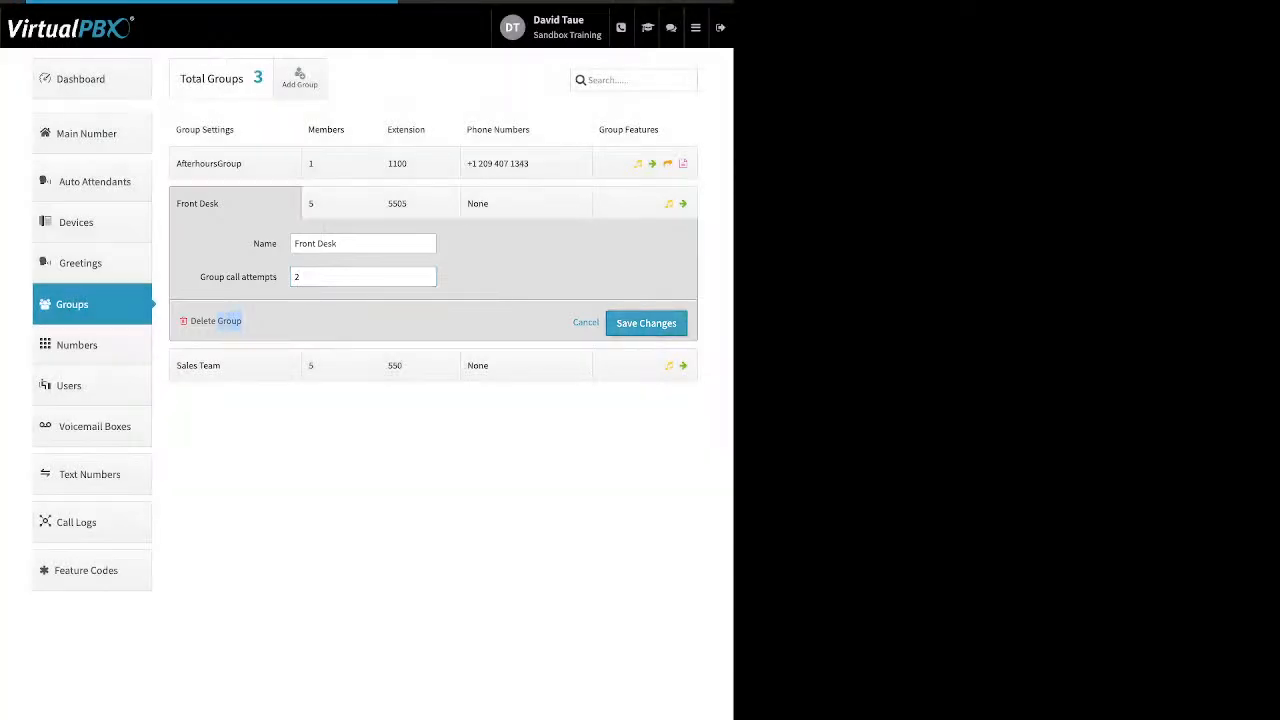
left_click(640, 322)
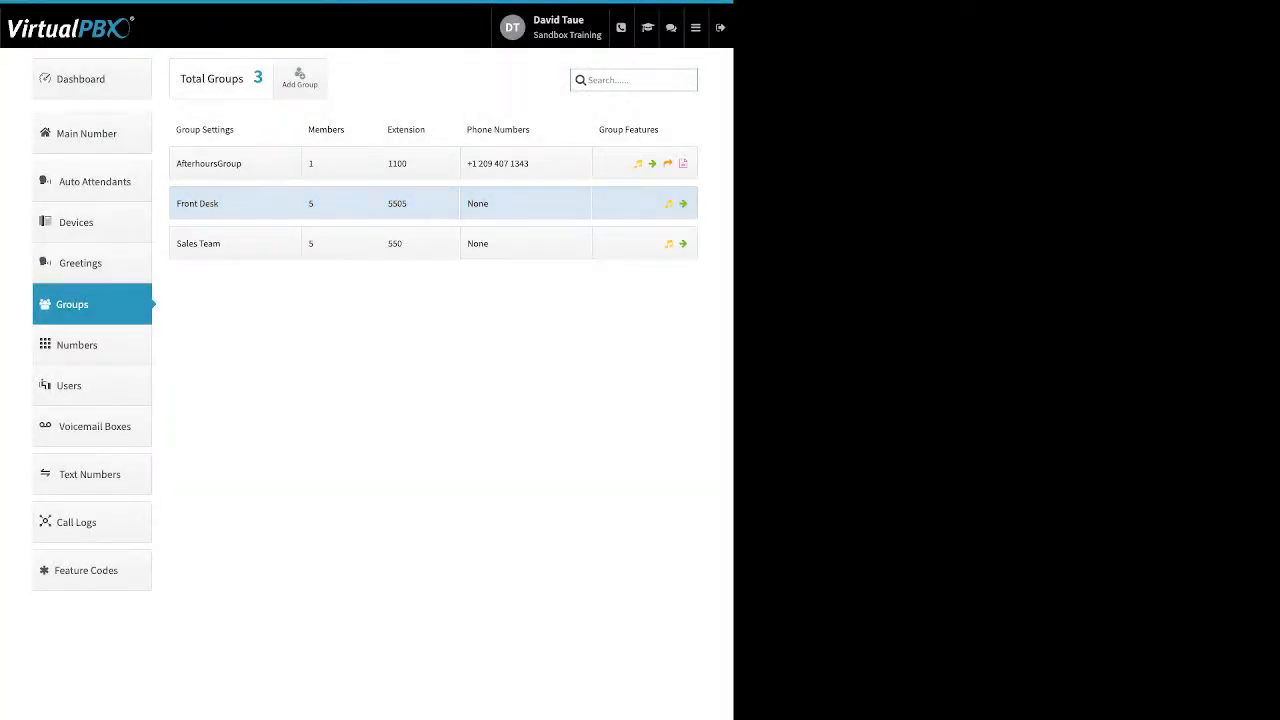
Set the Front Desk group's total member ring time to 60 seconds and distribute it among the members
left_click(340, 203)
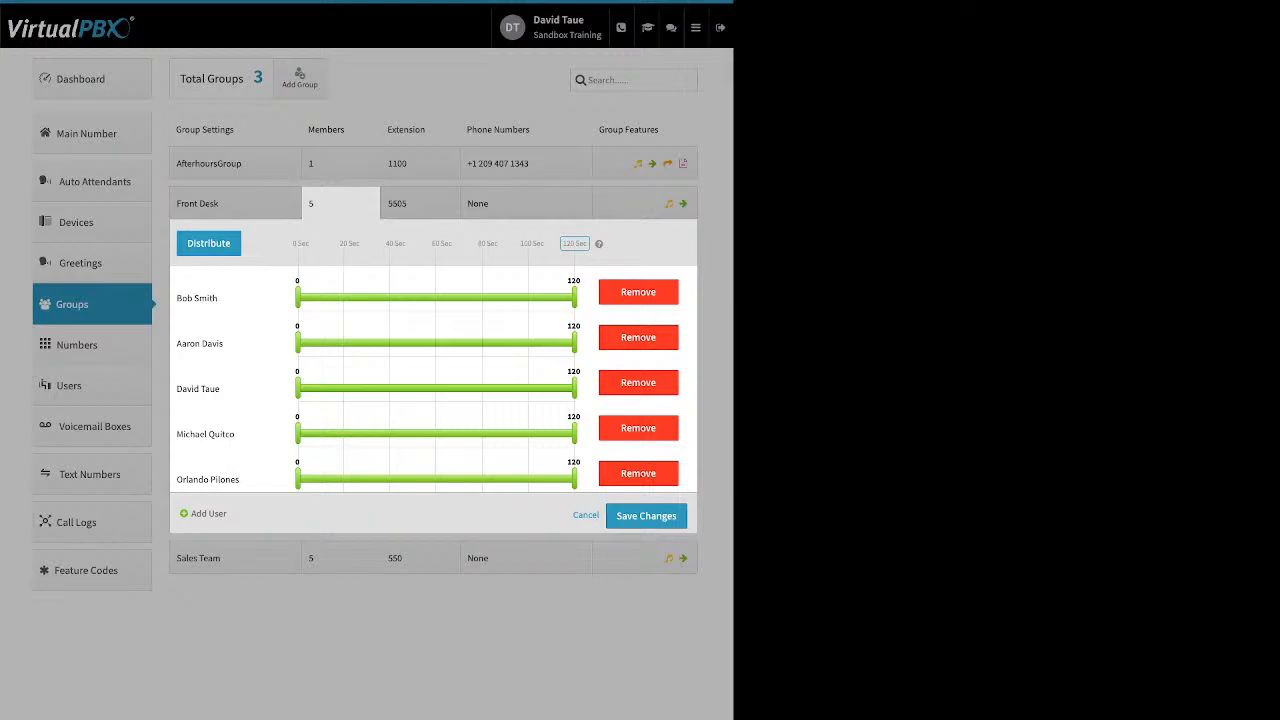
left_click_drag(612, 244, 440, 244)
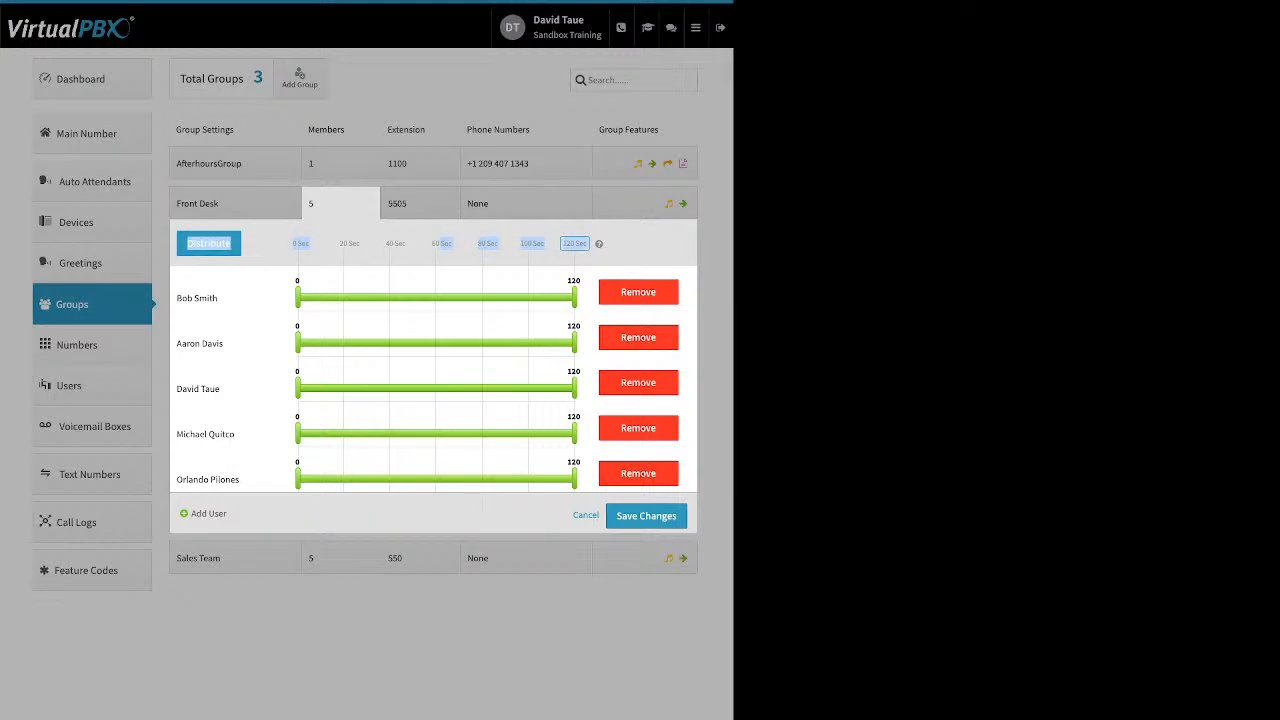
left_click(574, 244)
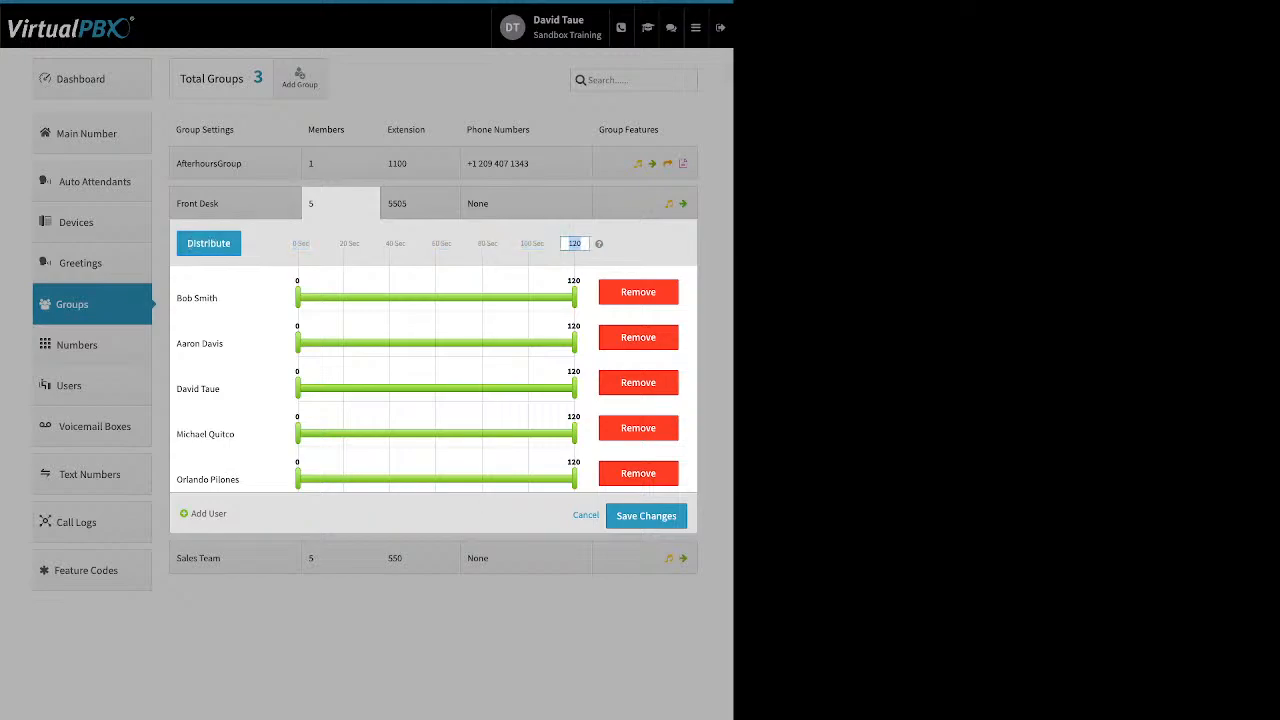
type("60")
key("Return")
left_click(208, 243)
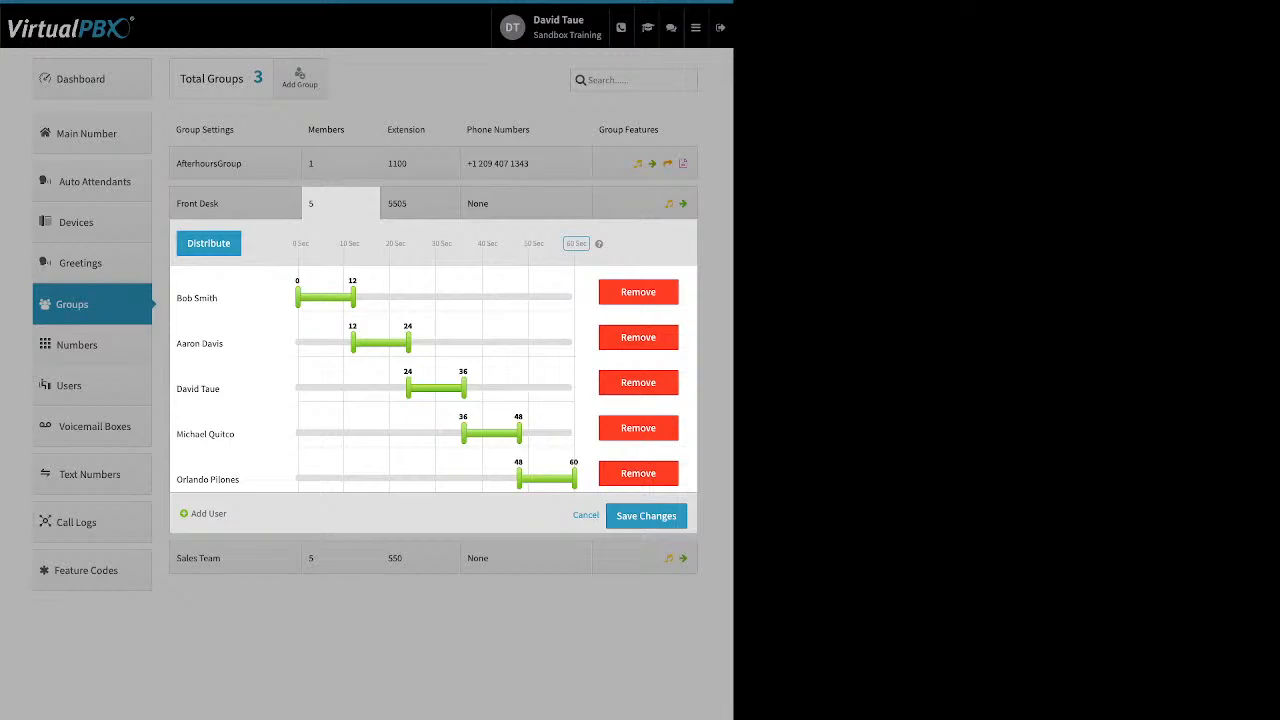
Stagger the ring start times of the second to fifth Front Desk members to 7, 15, 23 and 30 seconds
left_click_drag(353, 343, 330, 343)
left_click_drag(408, 388, 367, 388)
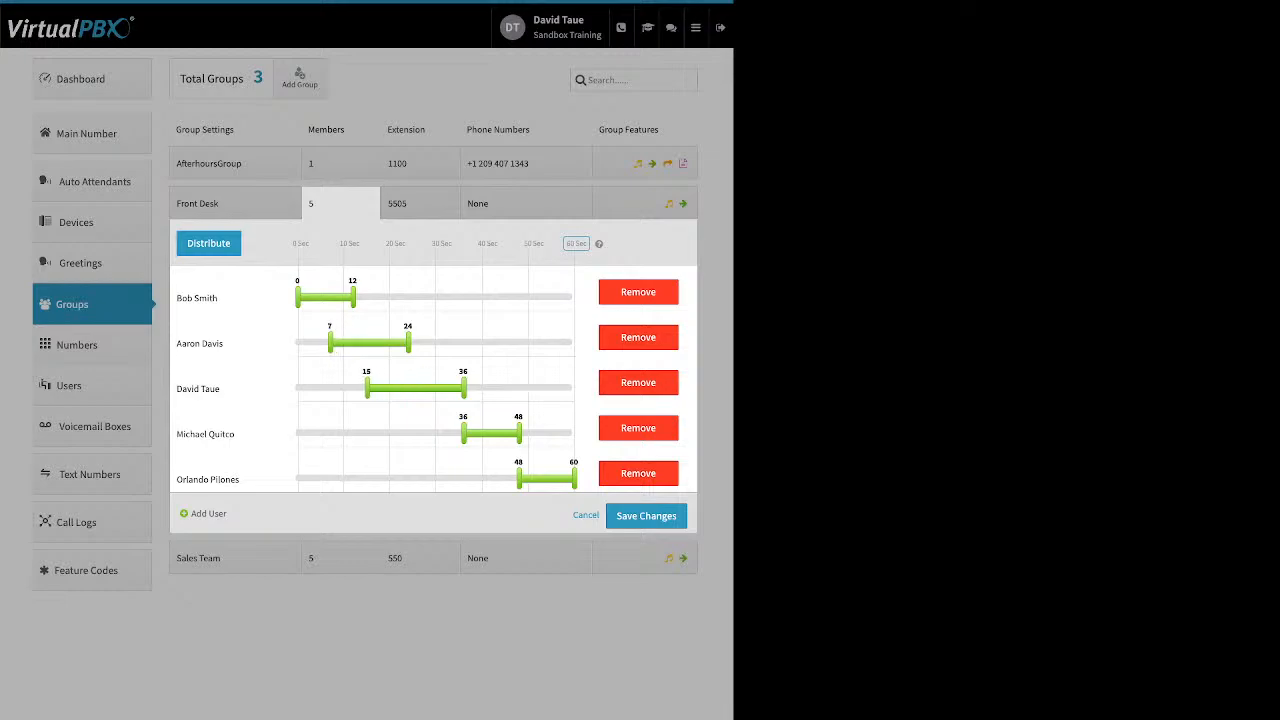
left_click_drag(463, 433, 404, 433)
left_click_drag(519, 479, 435, 479)
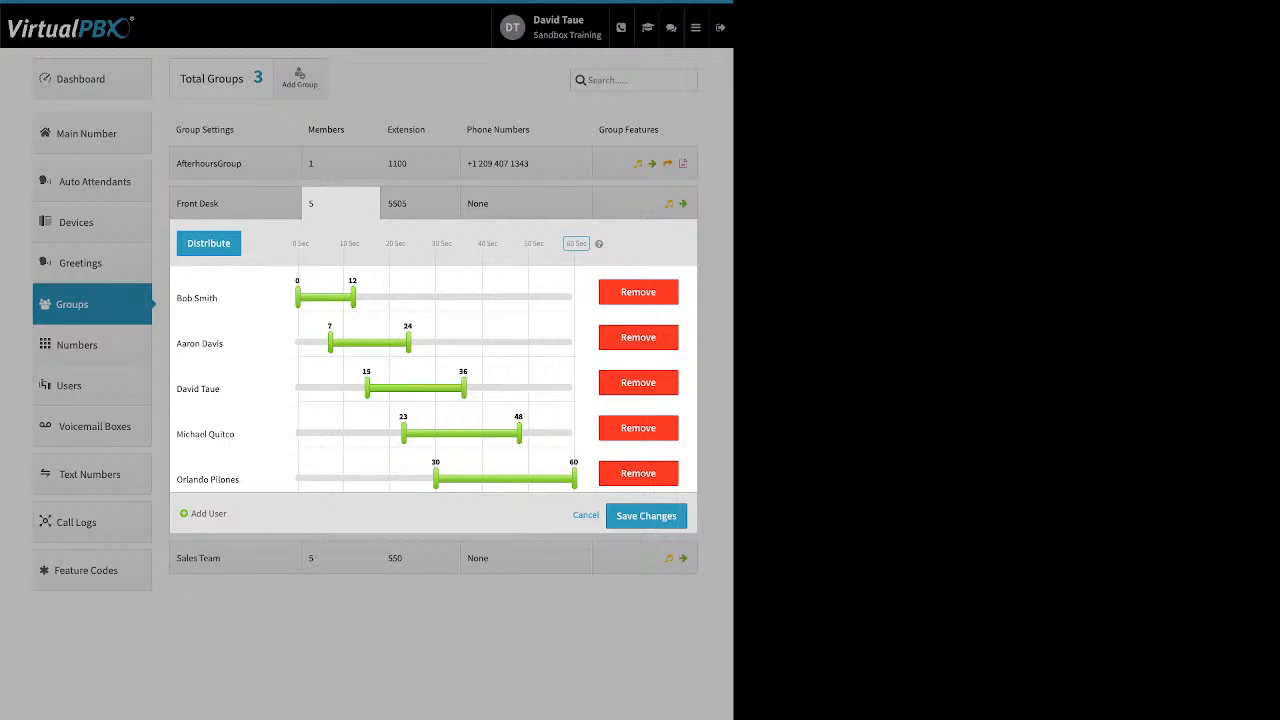
Set the first two Front Desk members to ring from 0 to 60 seconds and the third member to start at 0
left_click_drag(353, 297, 574, 297)
left_click_drag(330, 343, 297, 343)
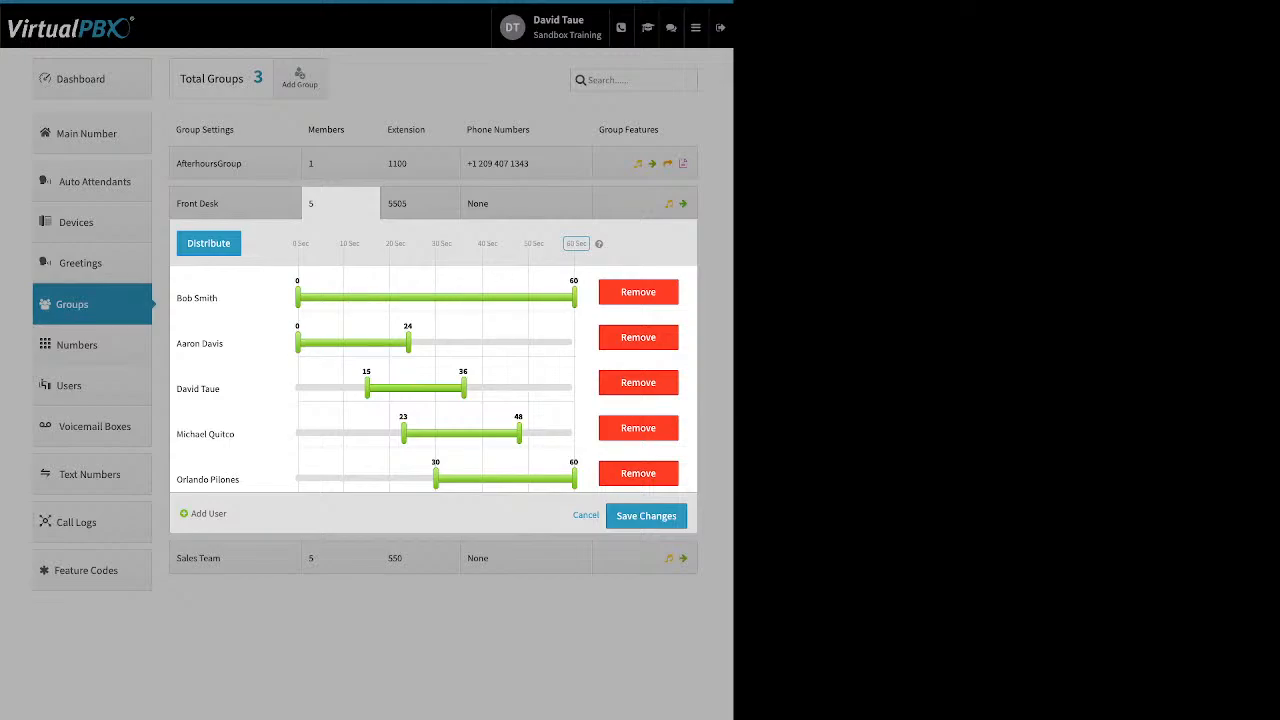
left_click_drag(408, 343, 574, 343)
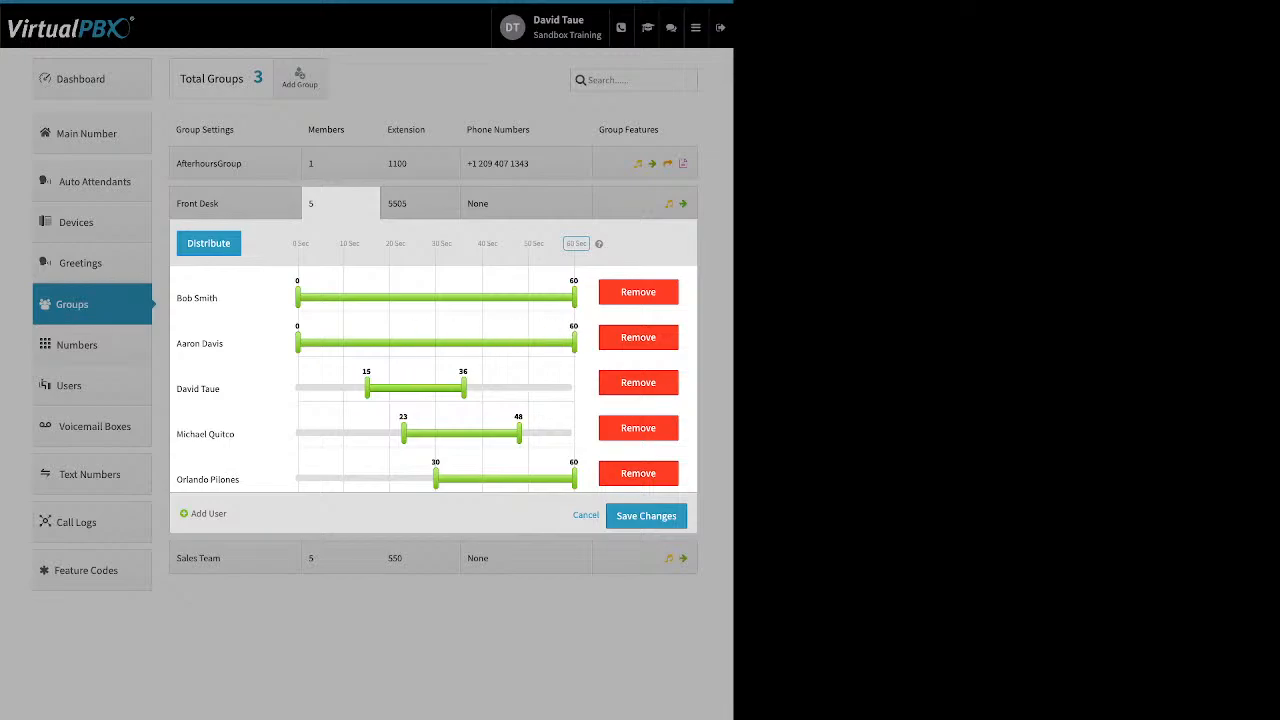
left_click_drag(367, 388, 297, 388)
left_click_drag(466, 388, 556, 386)
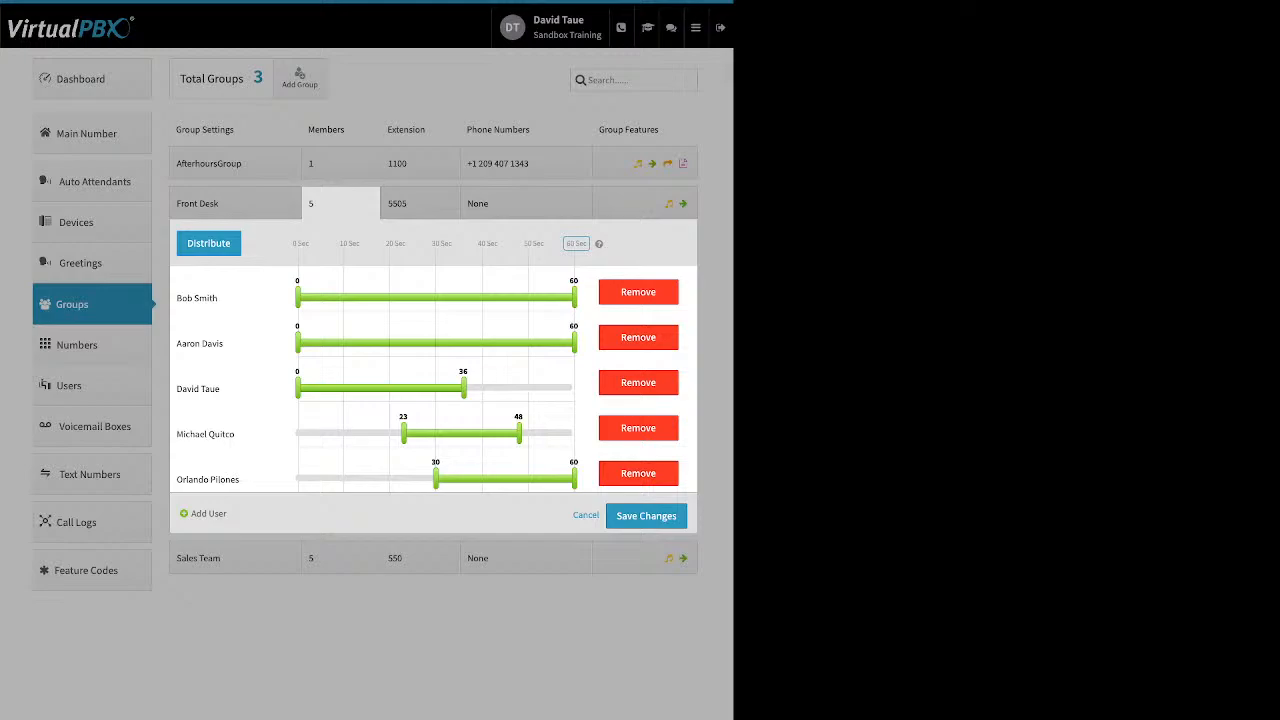
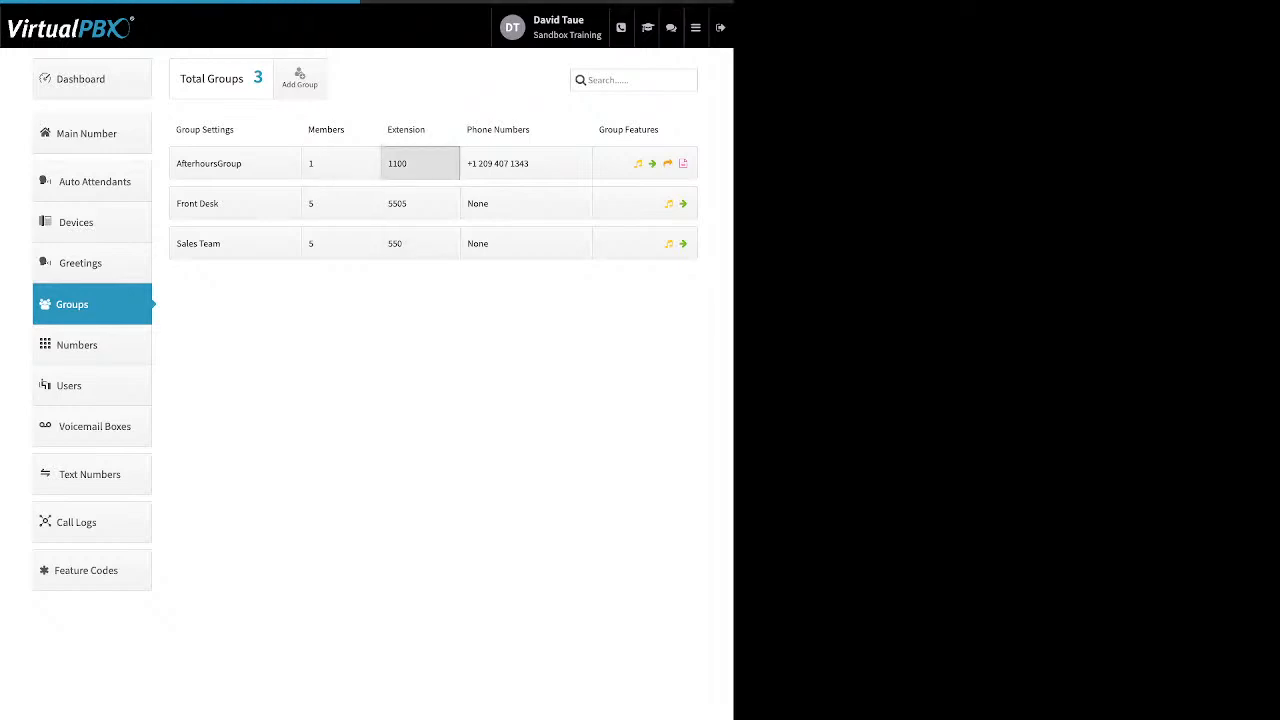
Look at AfterhoursGroup's extension assignment and the option for adding another extension
left_click(420, 163)
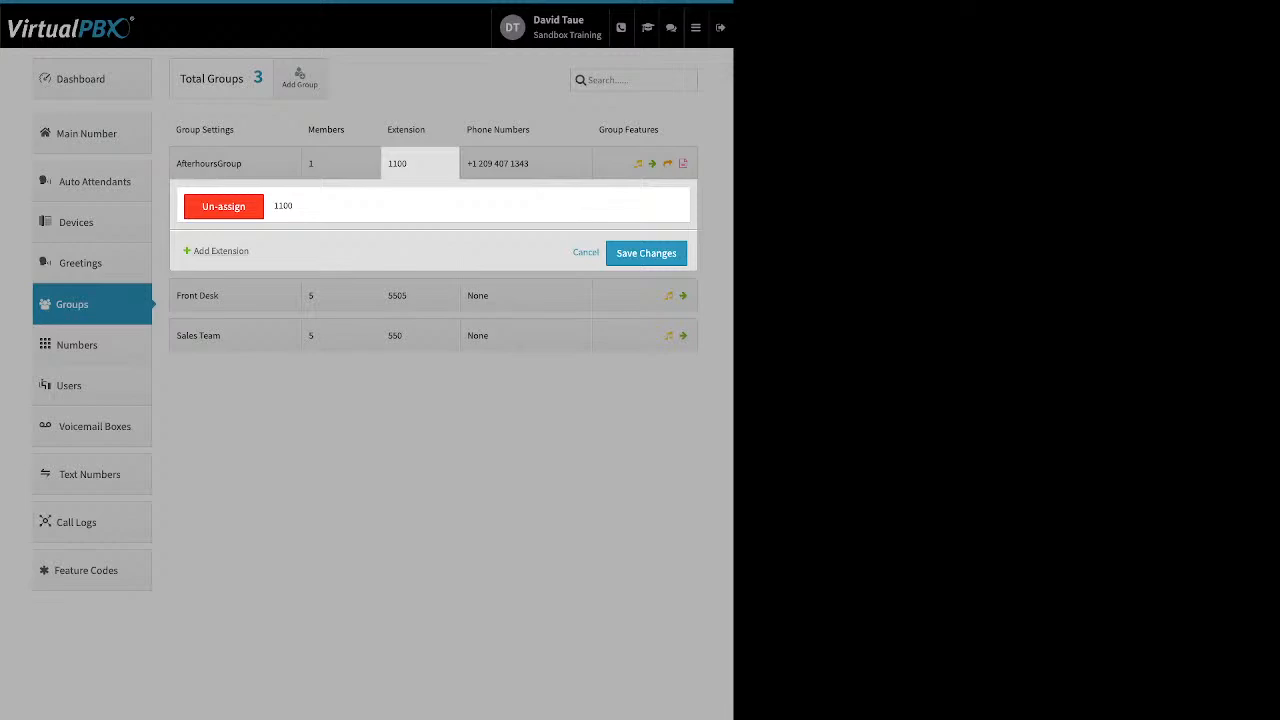
left_click(221, 251)
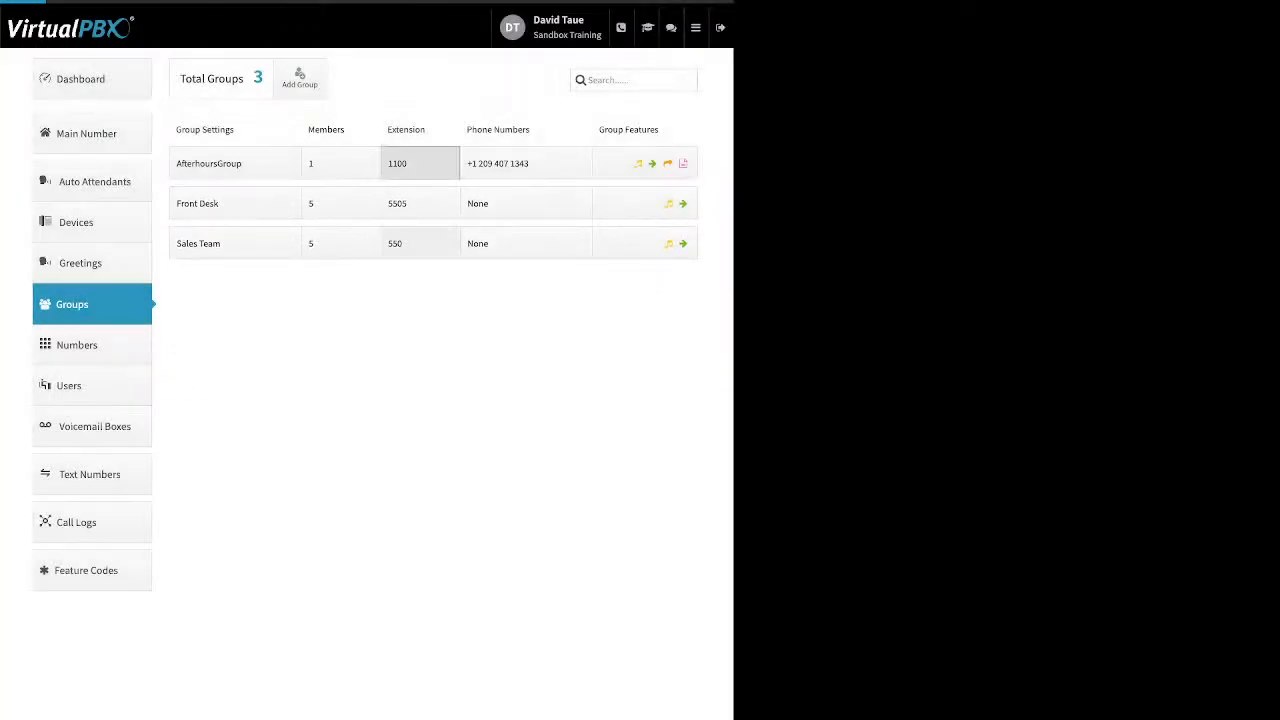
left_click(420, 163)
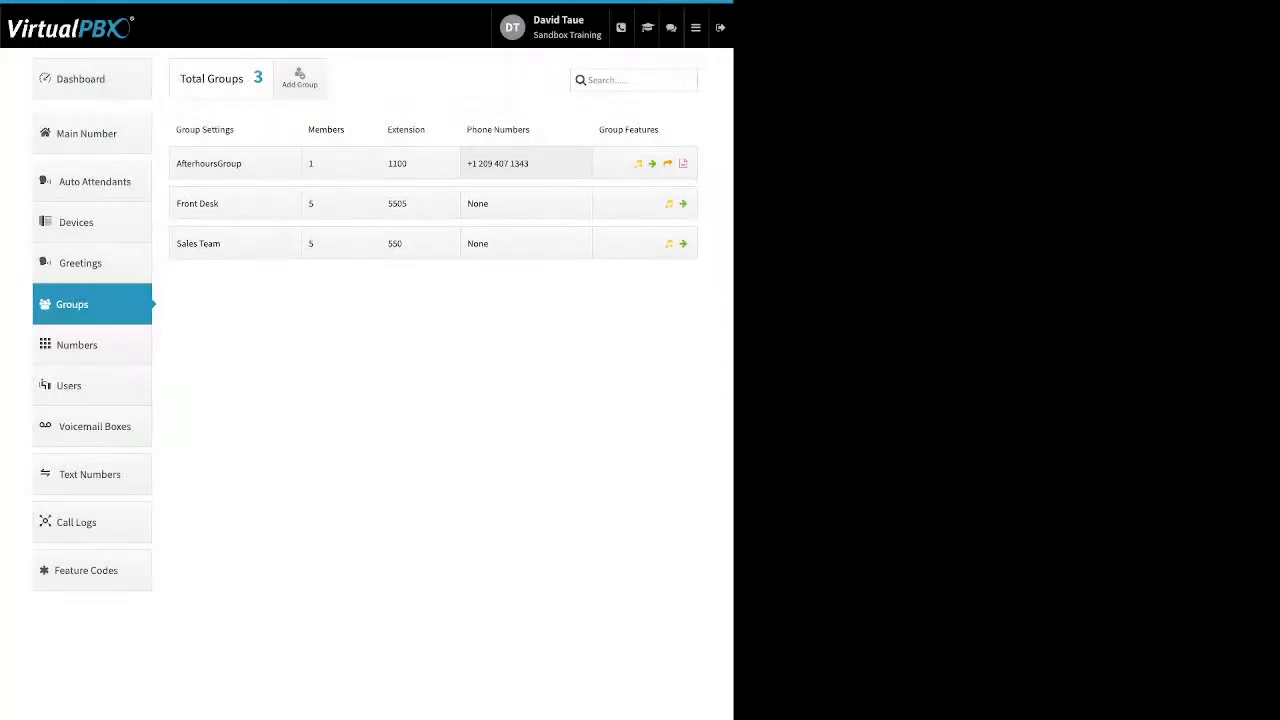
Add the second listed spare number, with the 844 prefix, to AfterhoursGroup's phone numbers
left_click(497, 163)
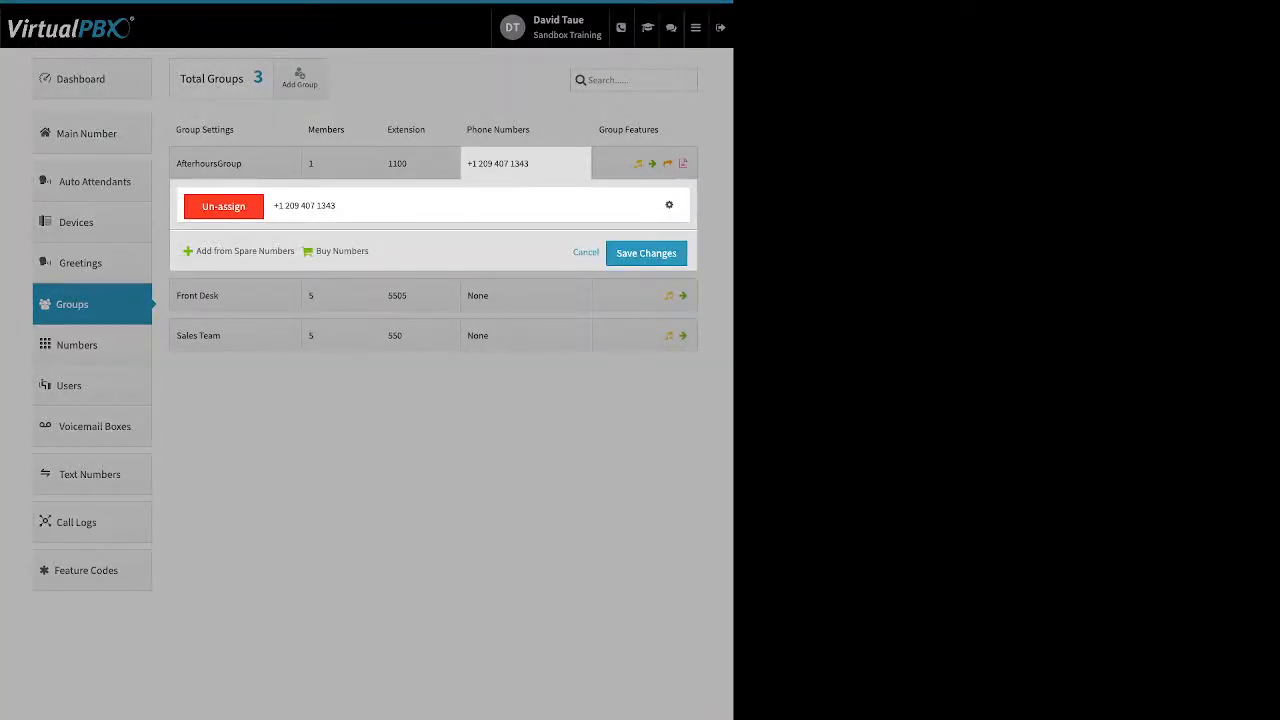
left_click_drag(197, 251, 294, 251)
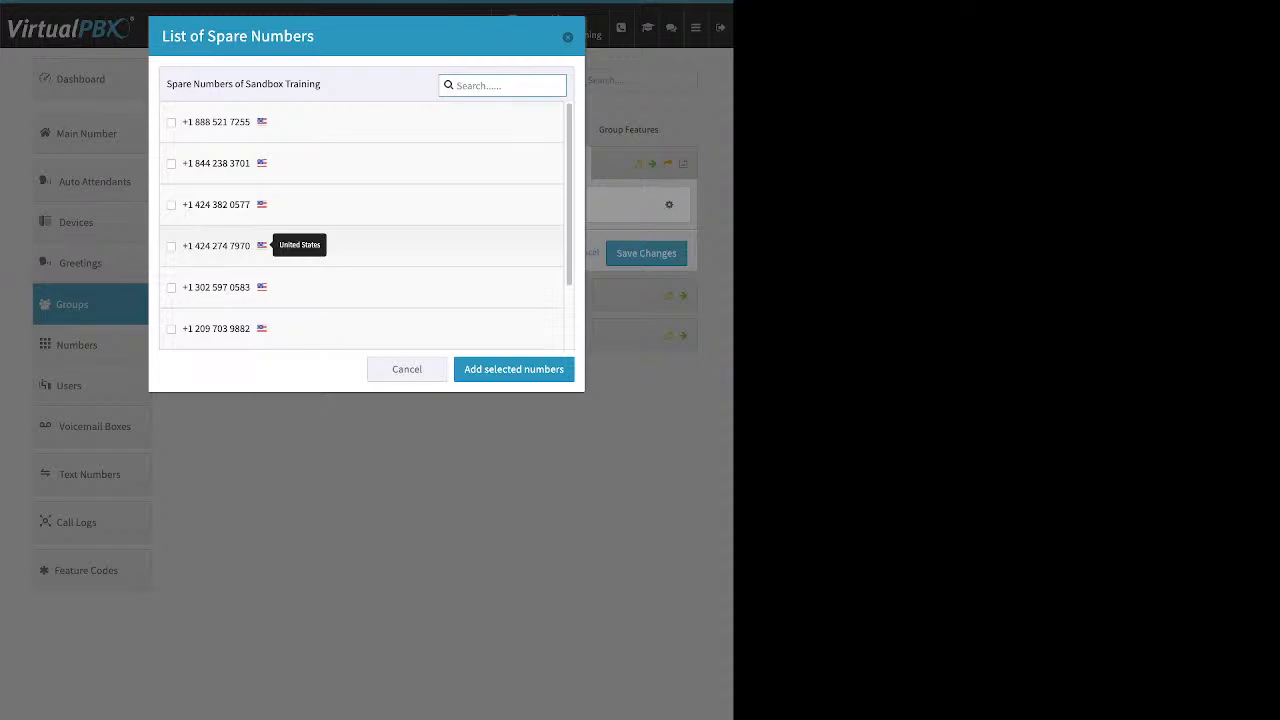
left_click(171, 163)
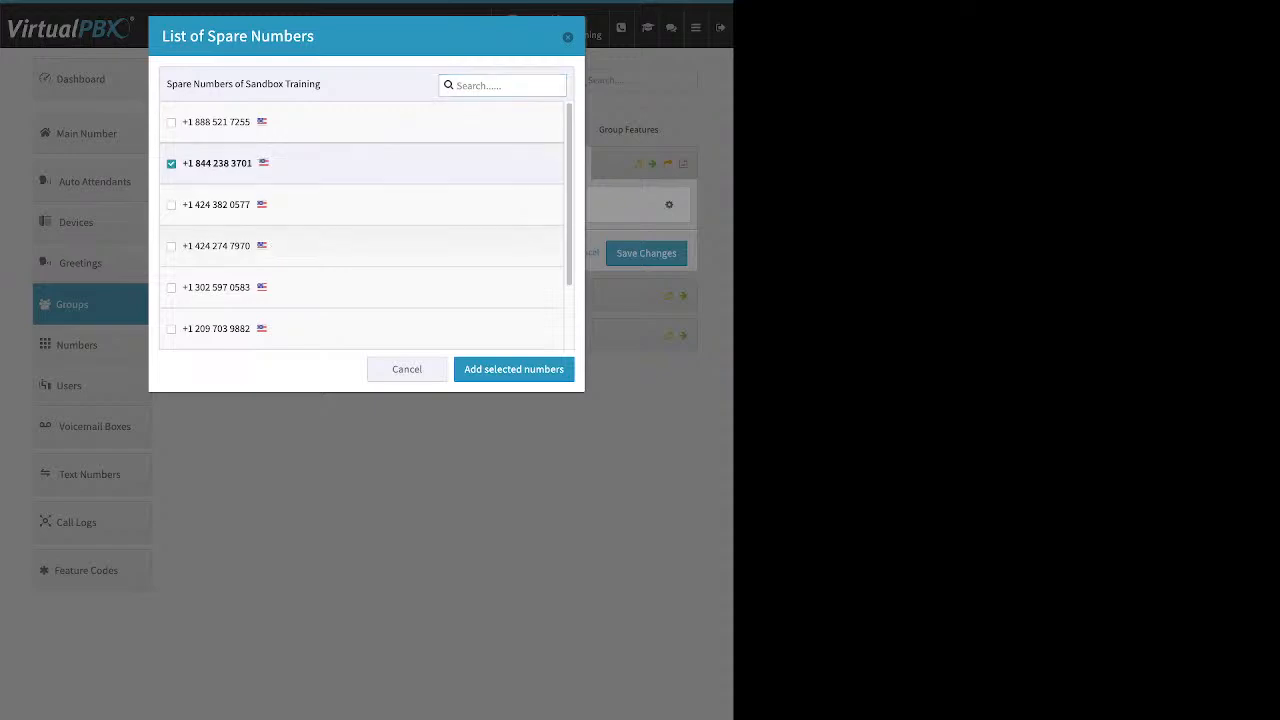
left_click(513, 369)
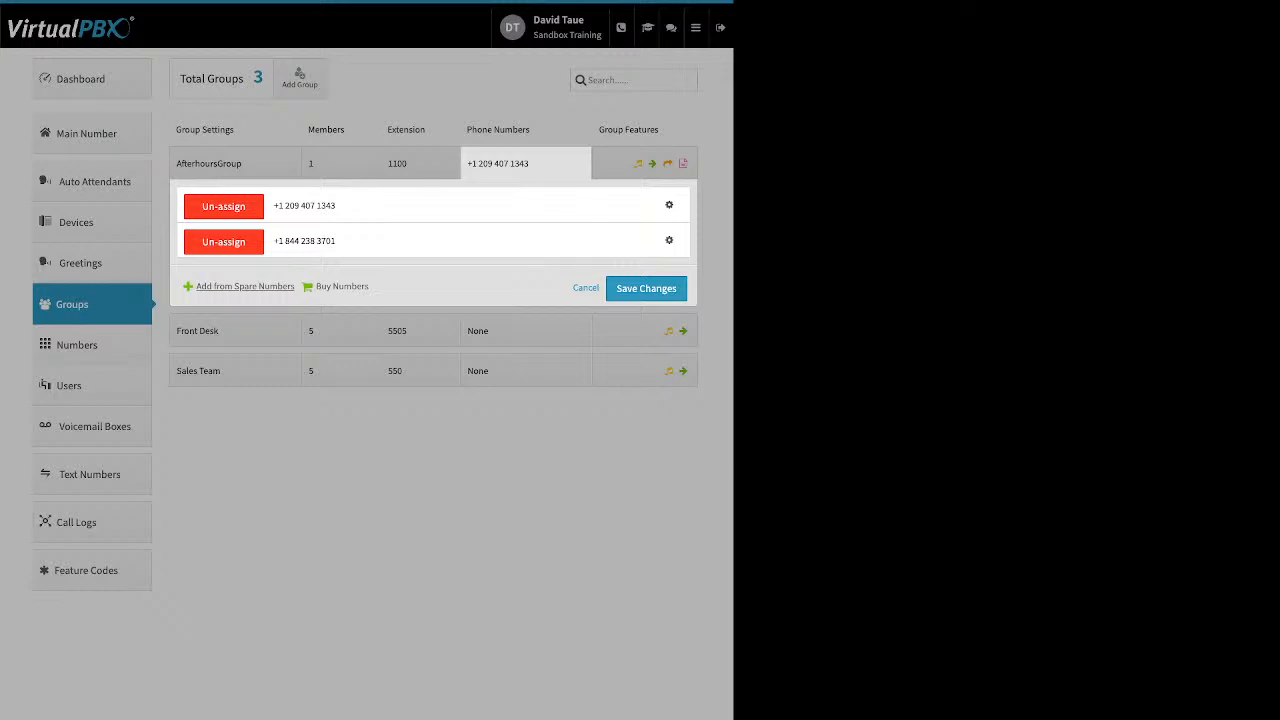
Buy two toll-free numbers with the 87* prefix for AfterhoursGroup and reopen the group's phone number list
left_click(341, 286)
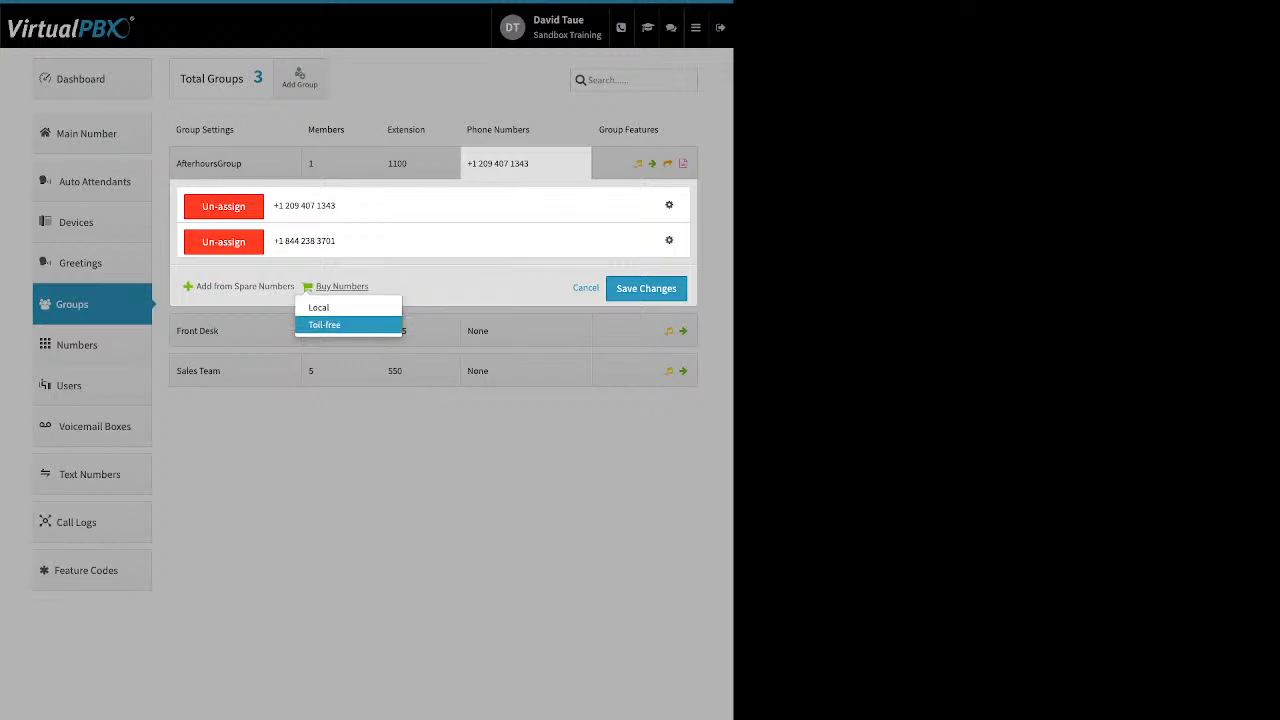
left_click(325, 325)
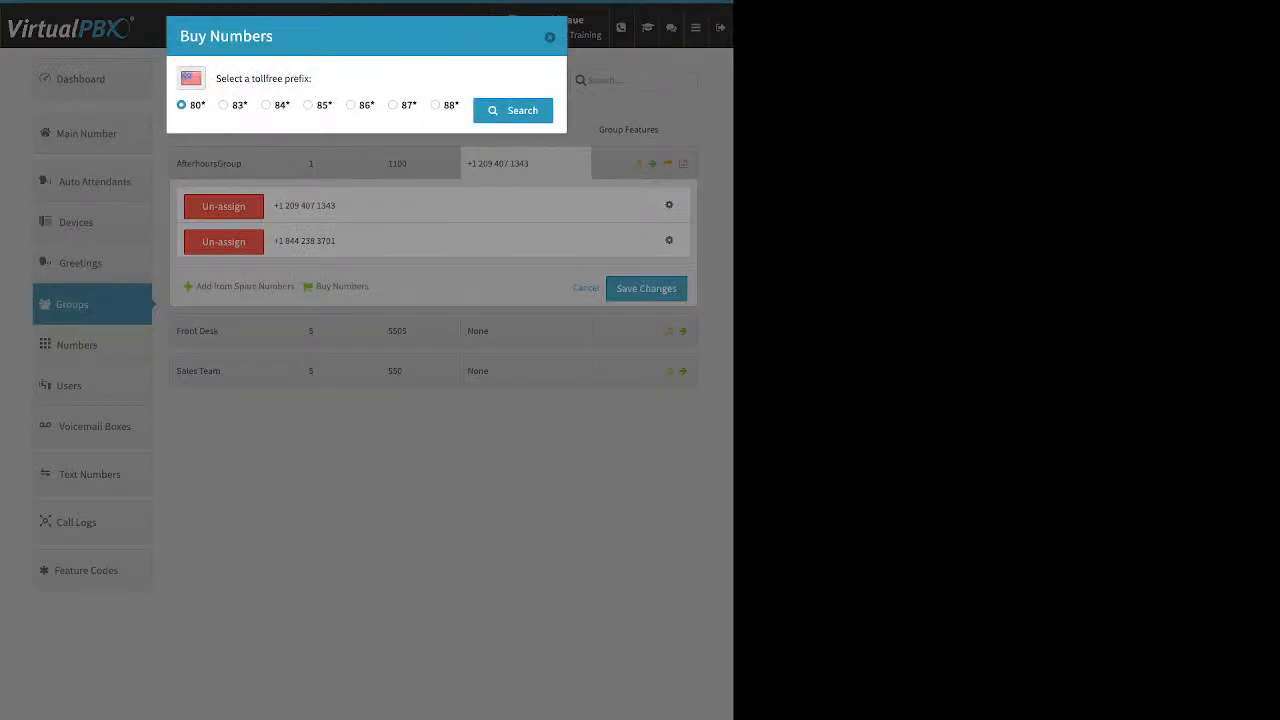
left_click(393, 105)
left_click(513, 111)
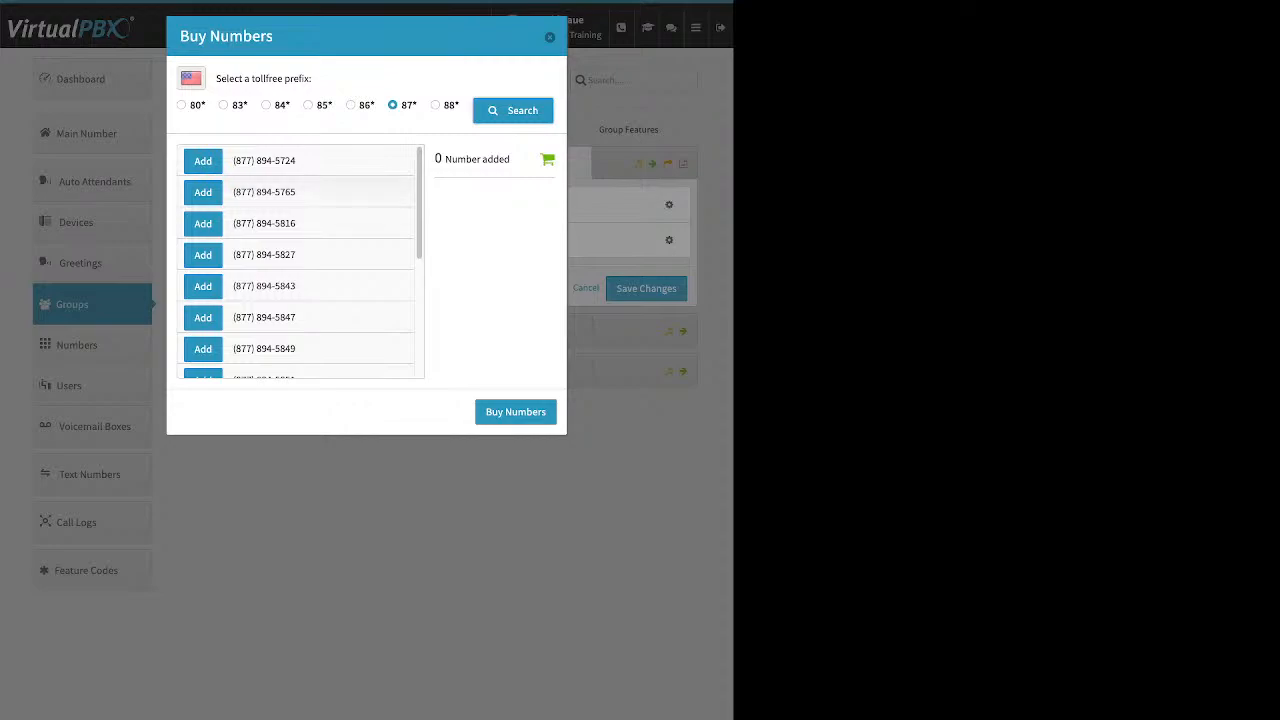
scroll(299, 260, "down", 5)
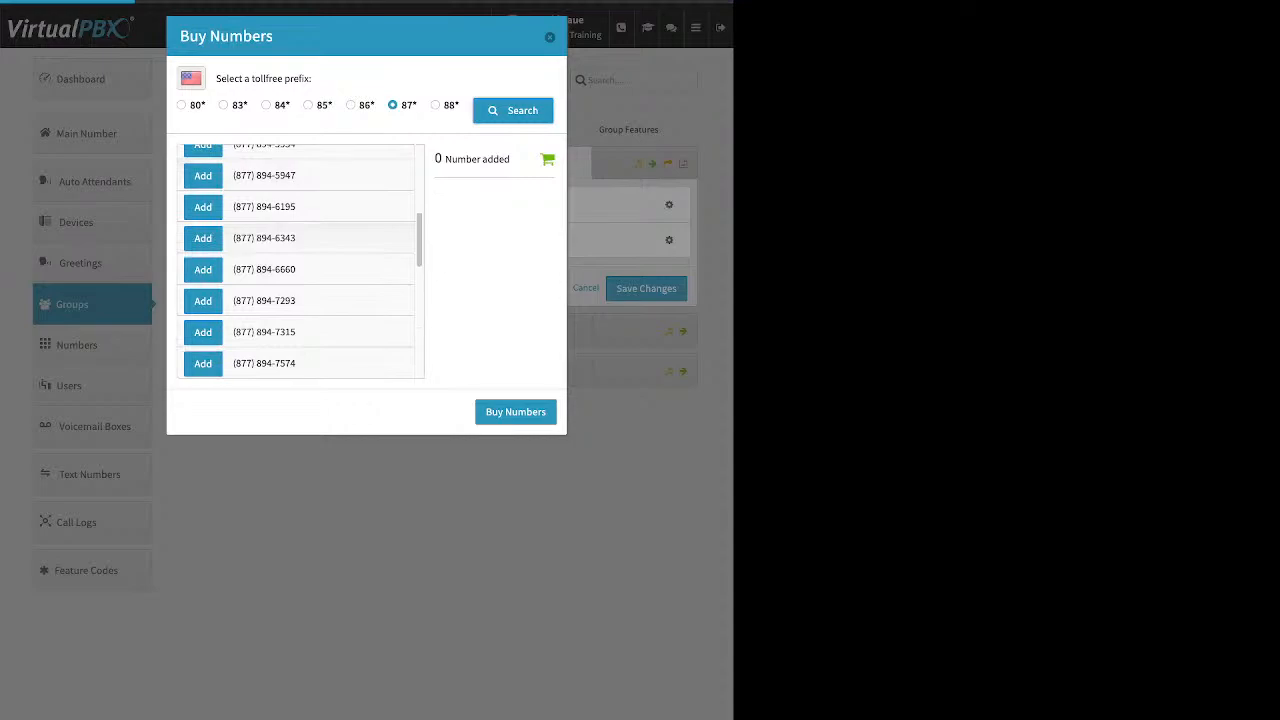
left_click(203, 238)
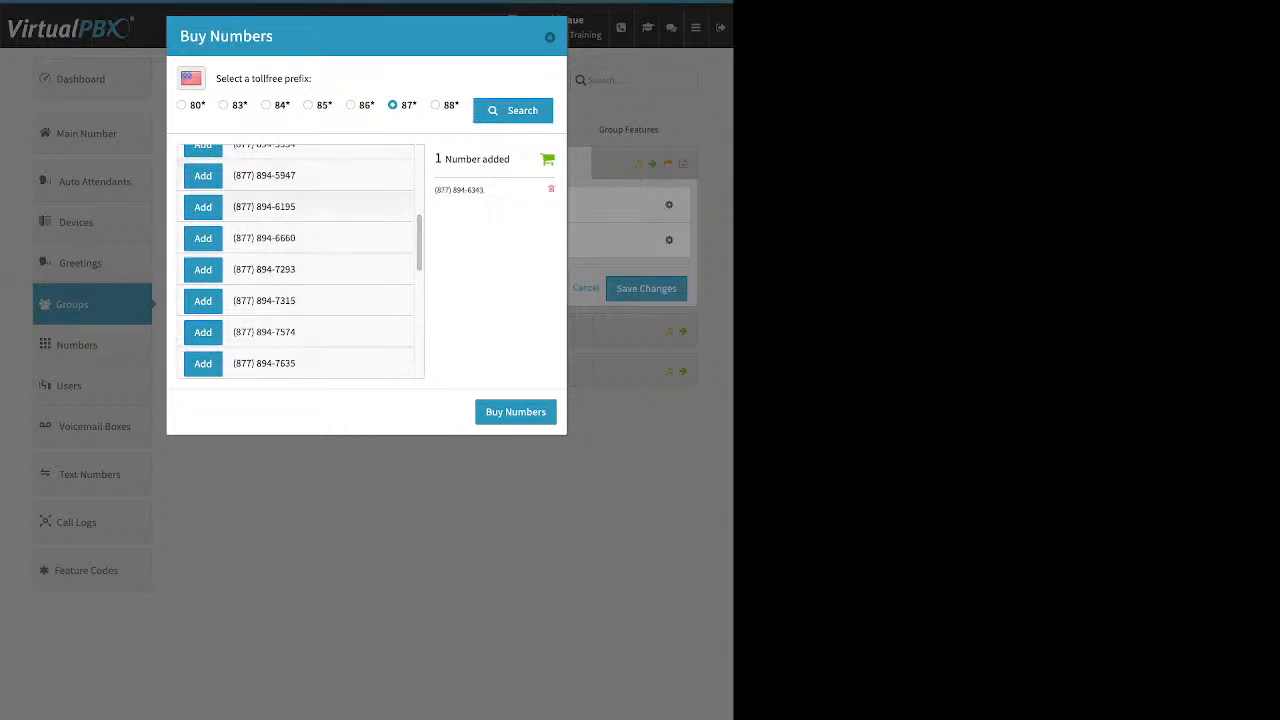
left_click(203, 269)
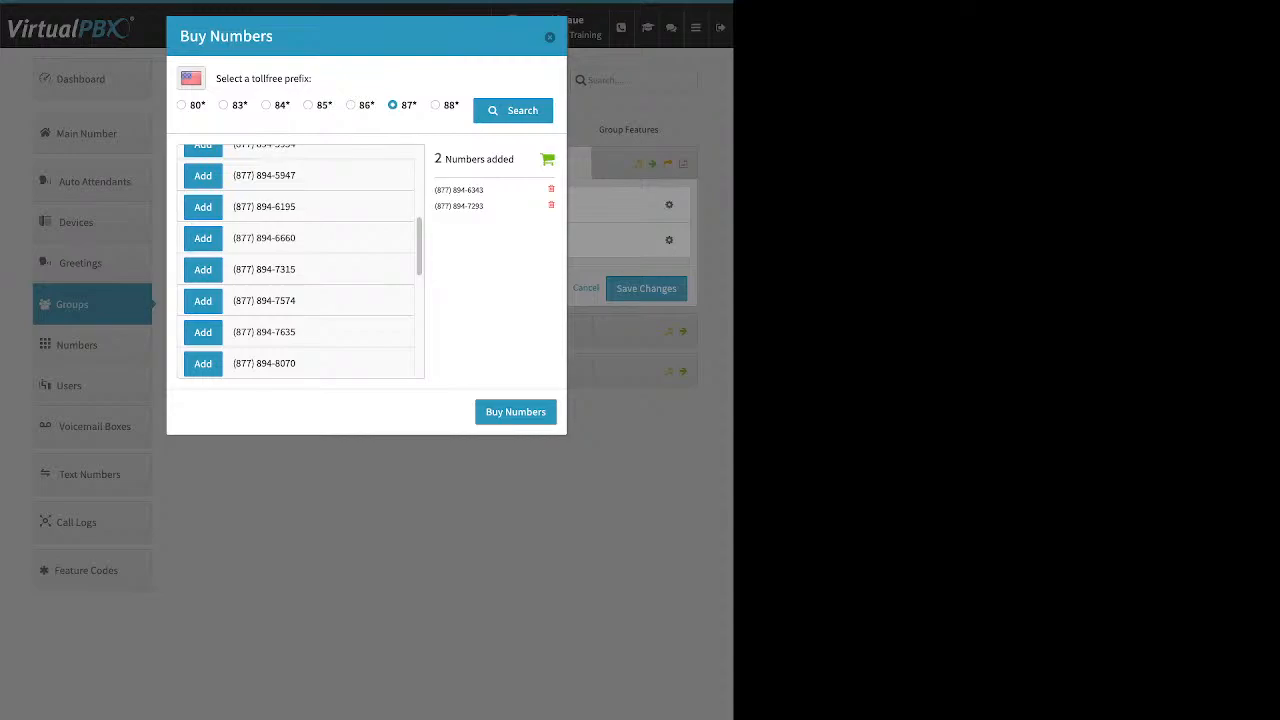
left_click(516, 412)
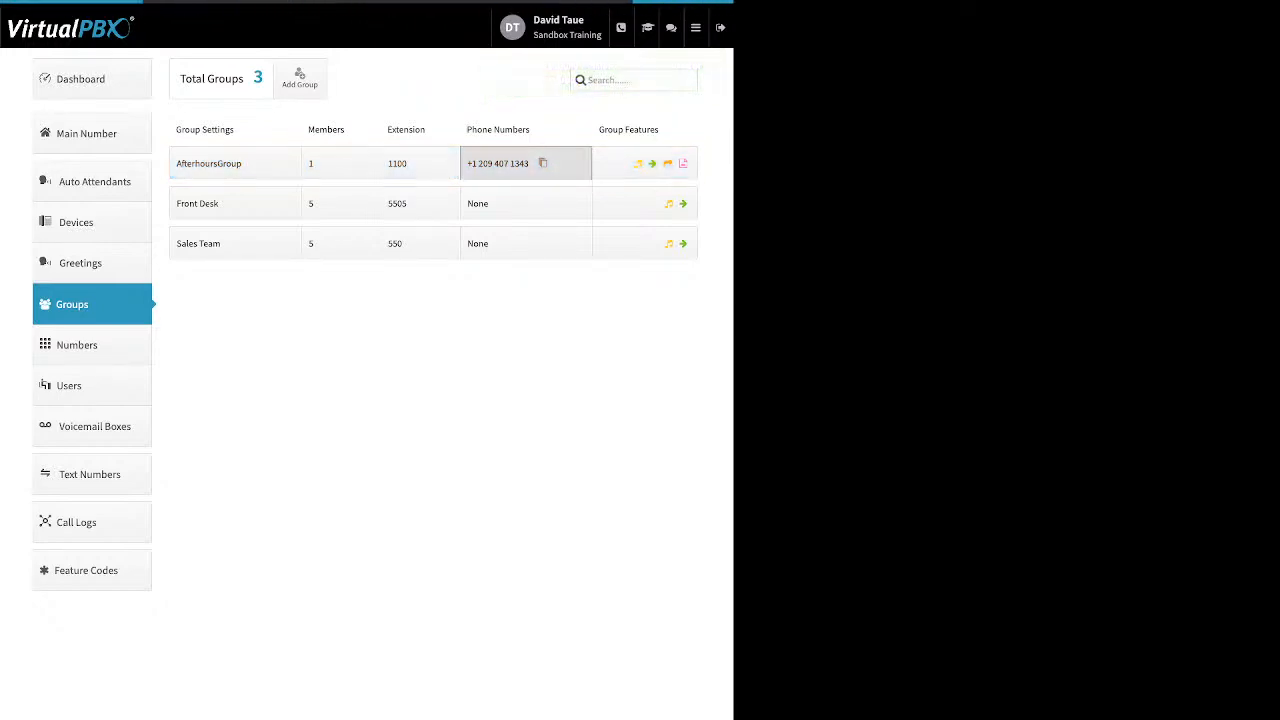
left_click(525, 163)
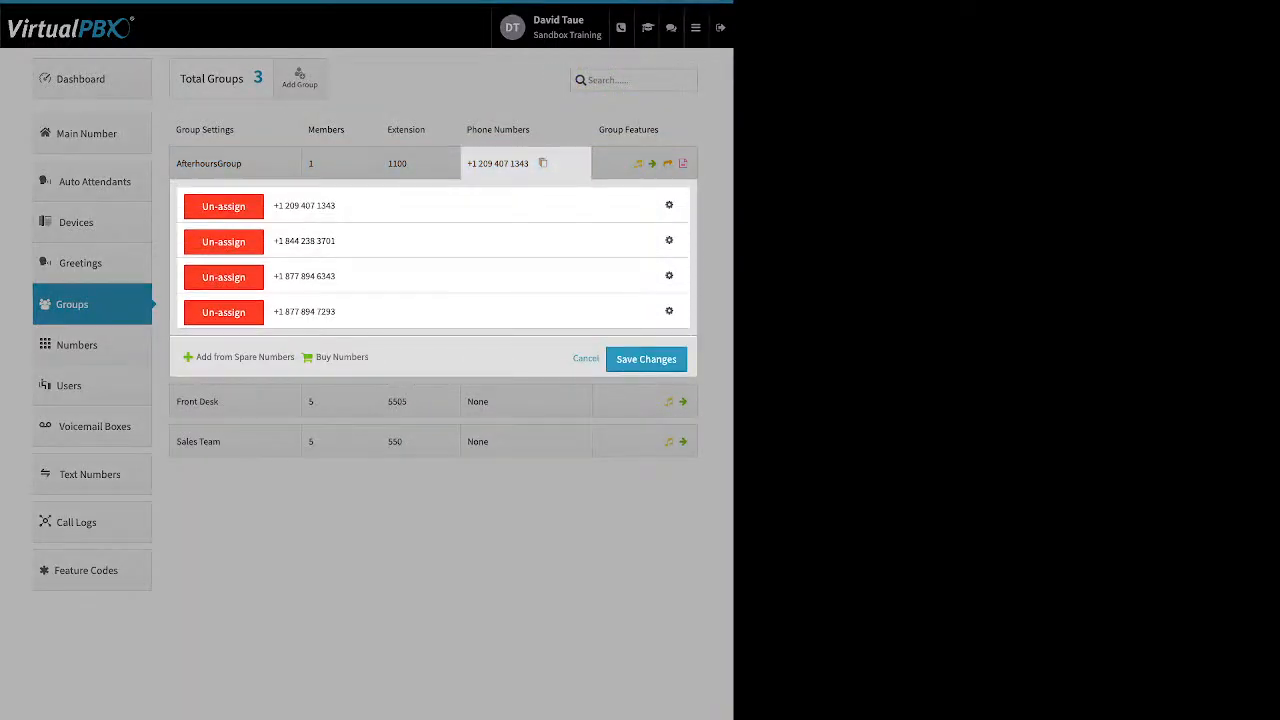
Look at the outbound and inbound caller ID name settings of AfterhoursGroup's first phone number
left_click(669, 205)
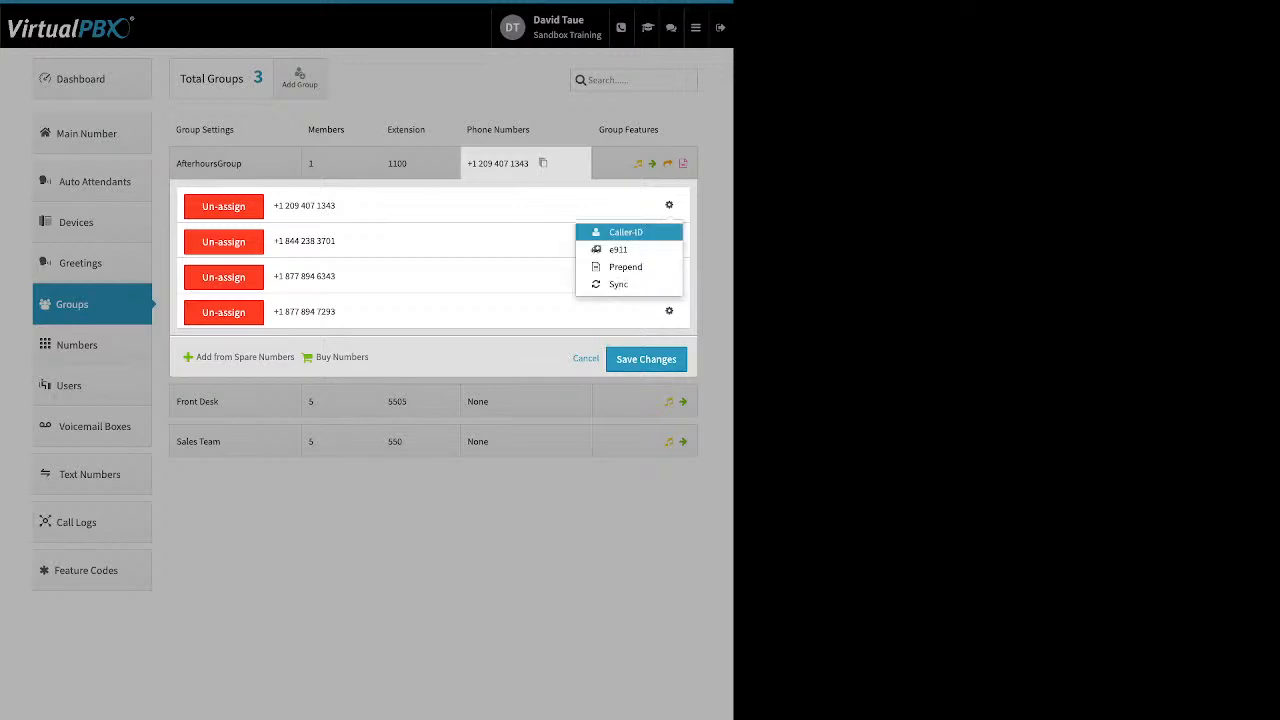
left_click(626, 232)
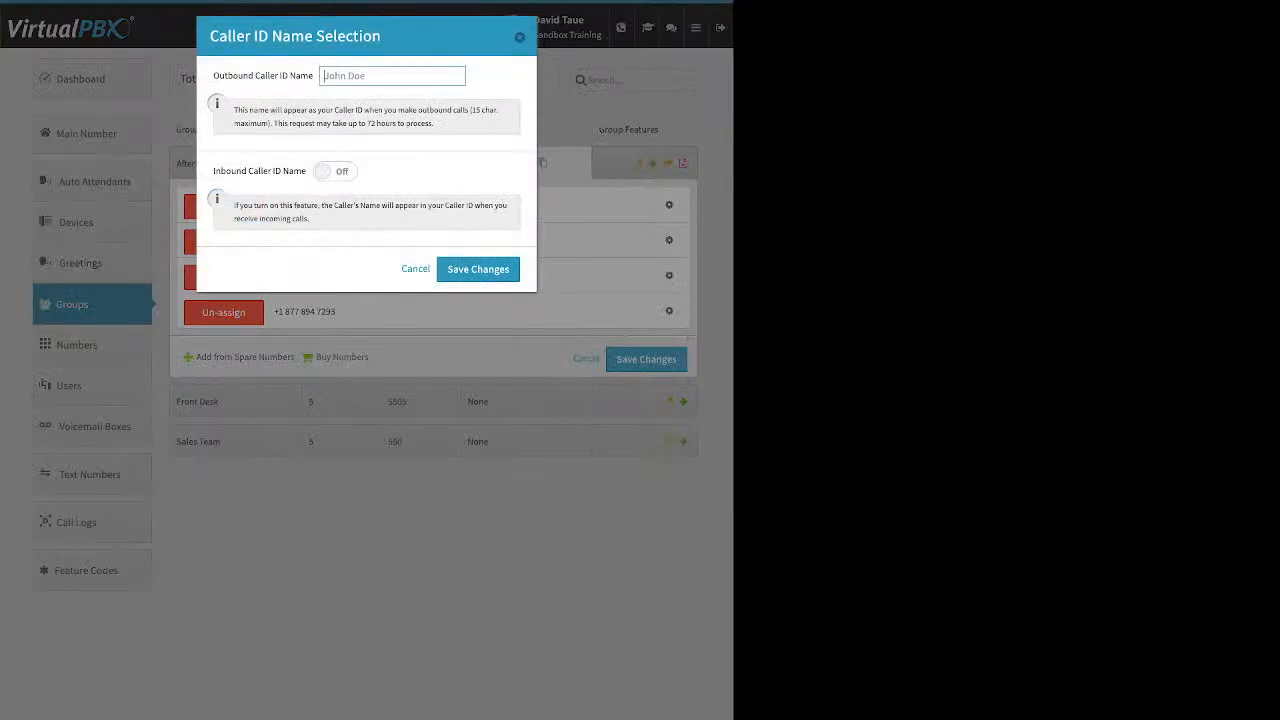
left_click_drag(224, 75, 284, 75)
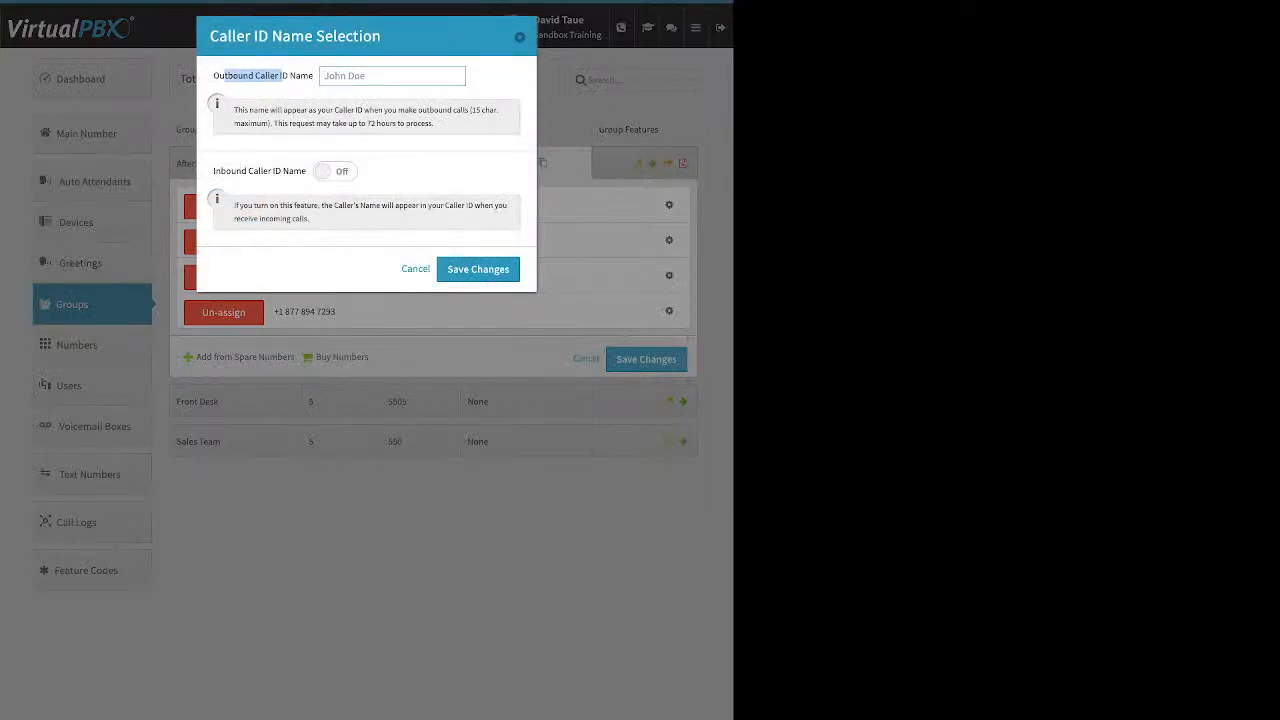
left_click_drag(216, 171, 254, 171)
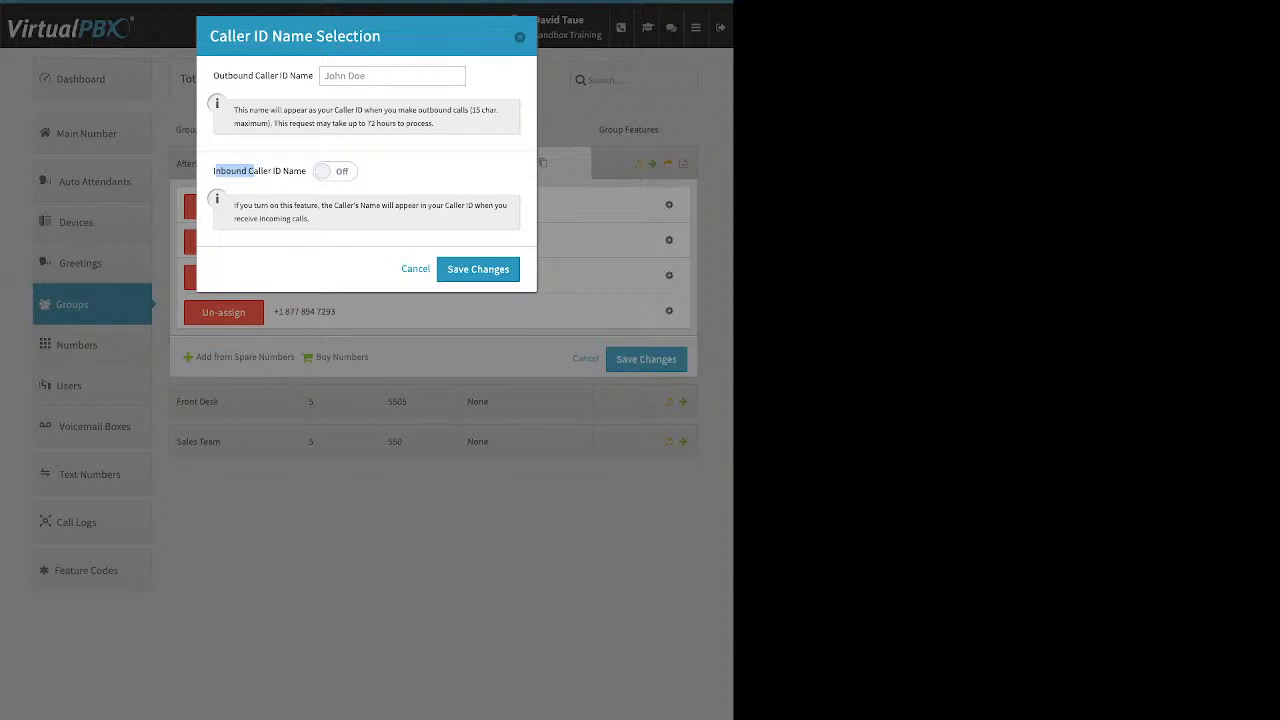
key("Escape")
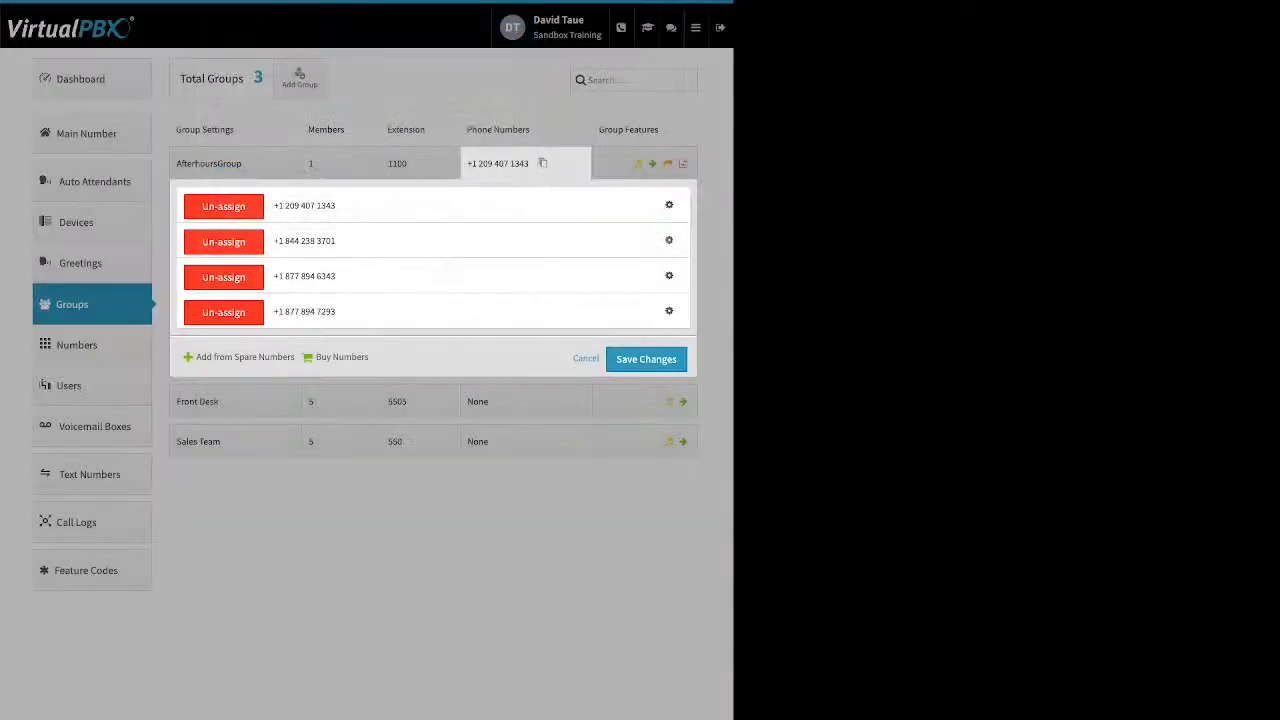
Look at the e911 location form of the group's first number and the prepend text setup of its 844 number
left_click(669, 205)
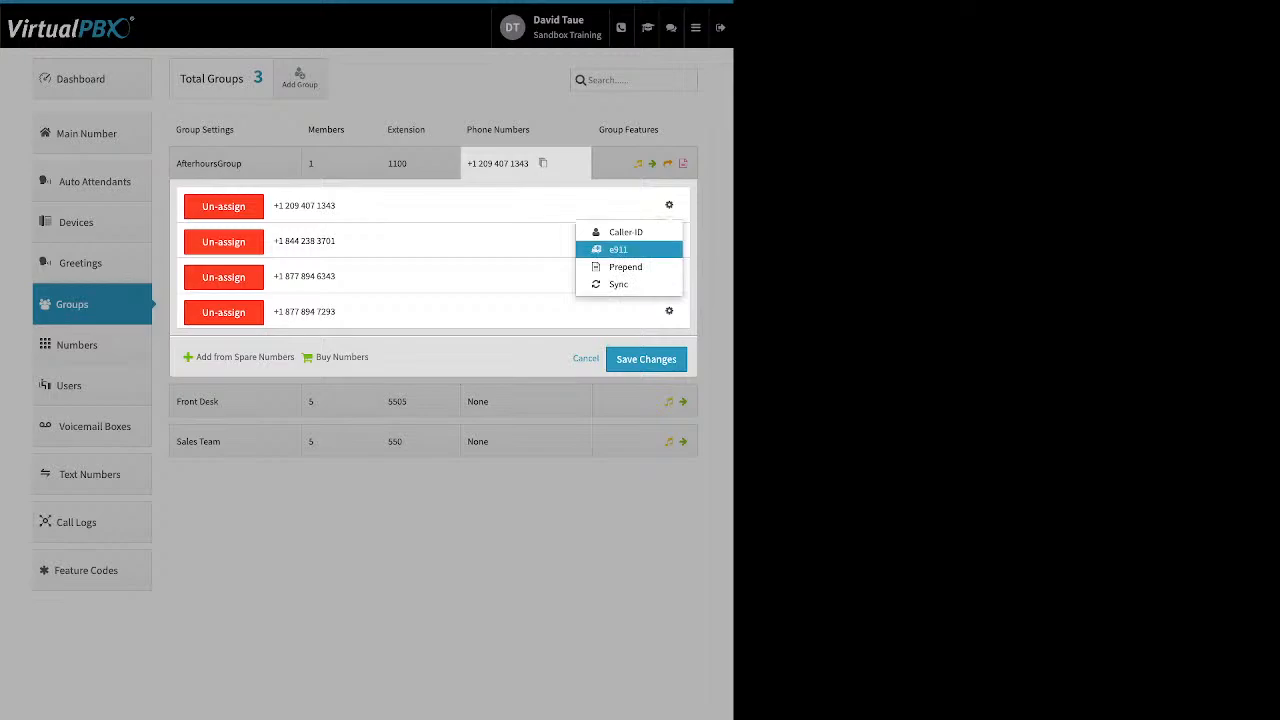
left_click(624, 249)
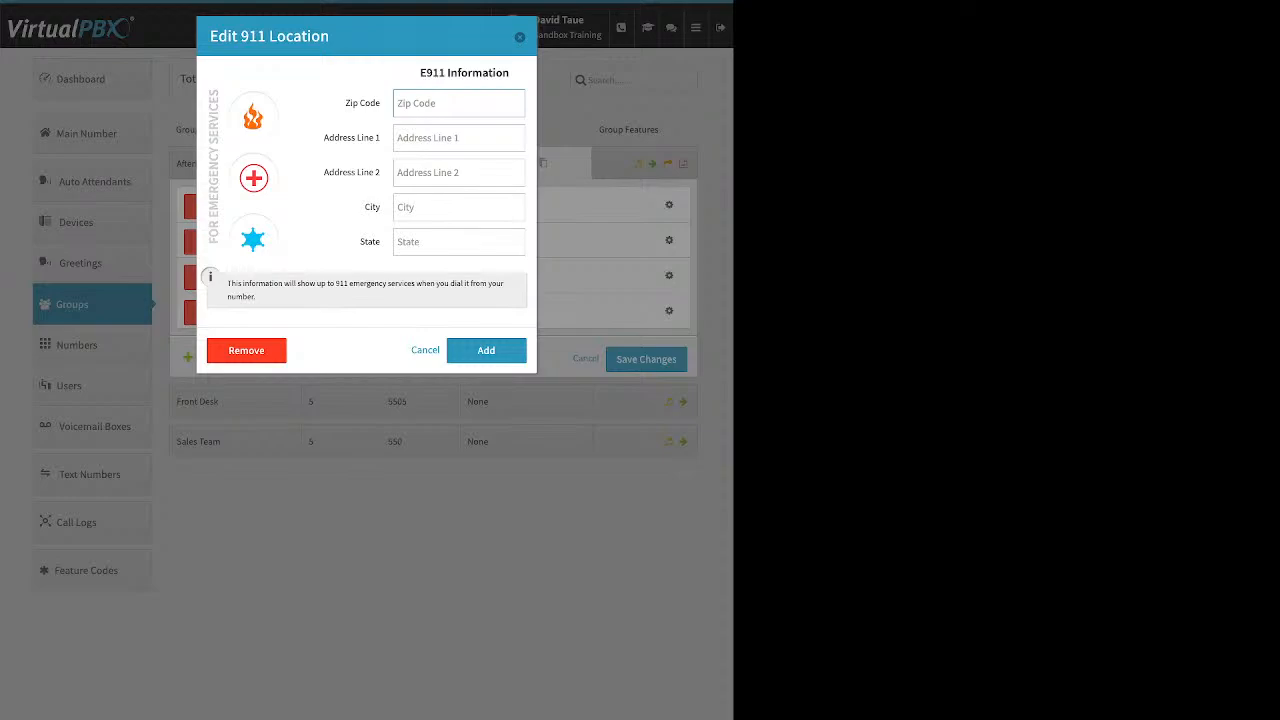
key("Escape")
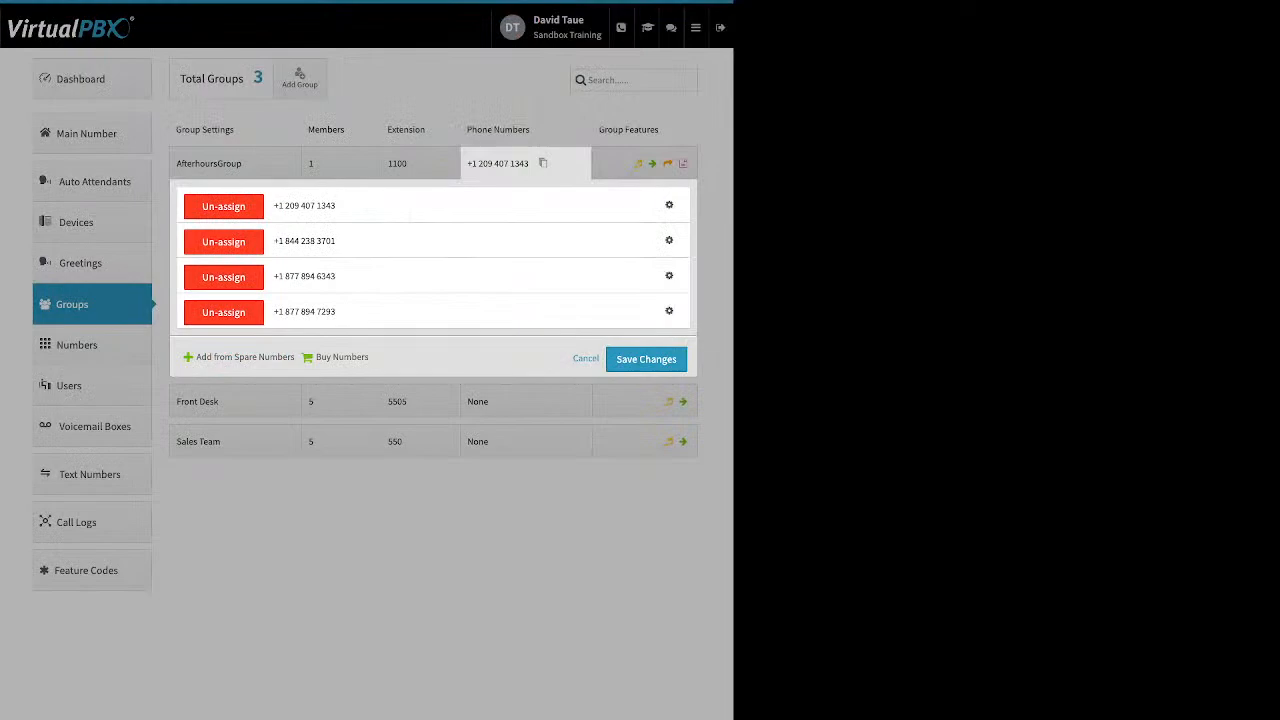
left_click(669, 240)
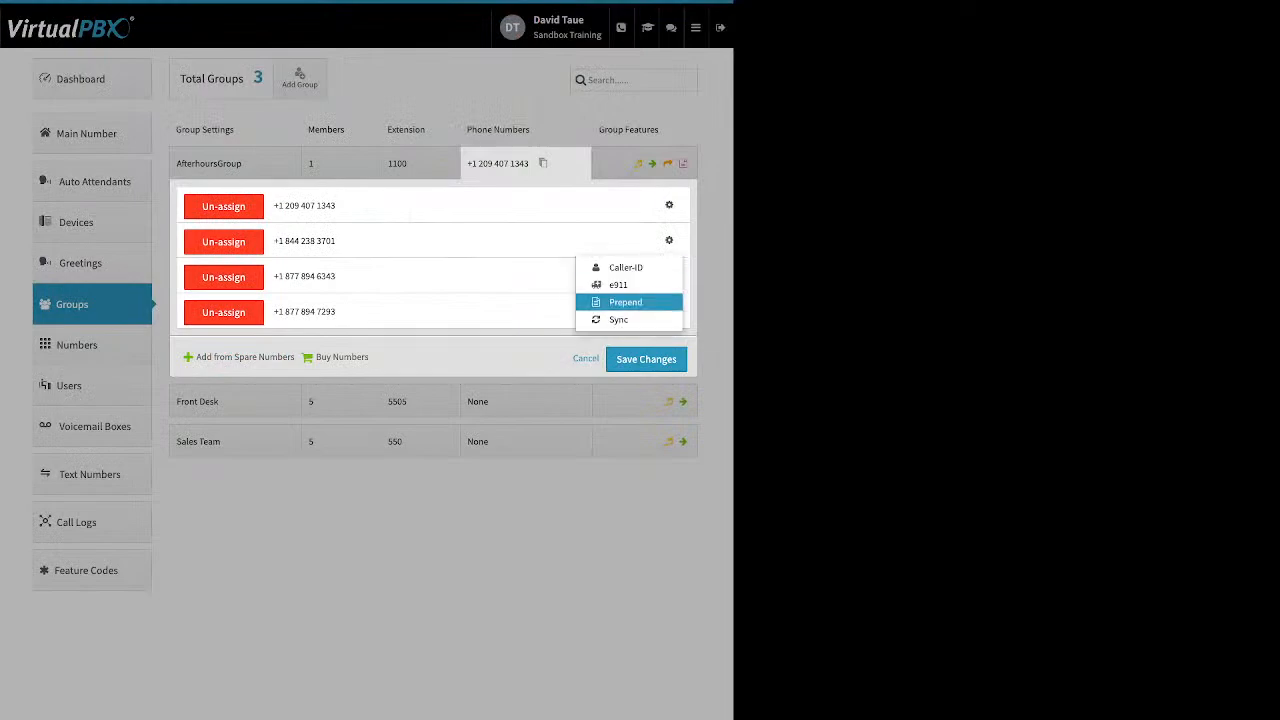
left_click(626, 301)
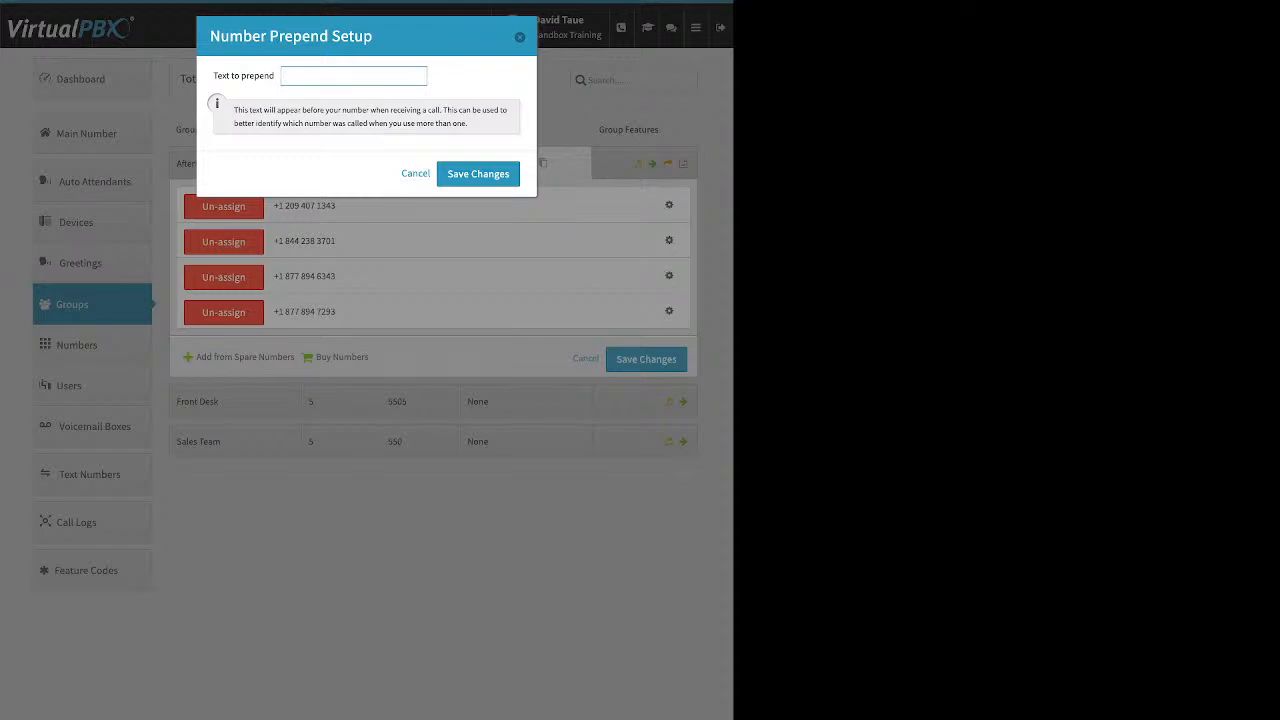
key("Escape")
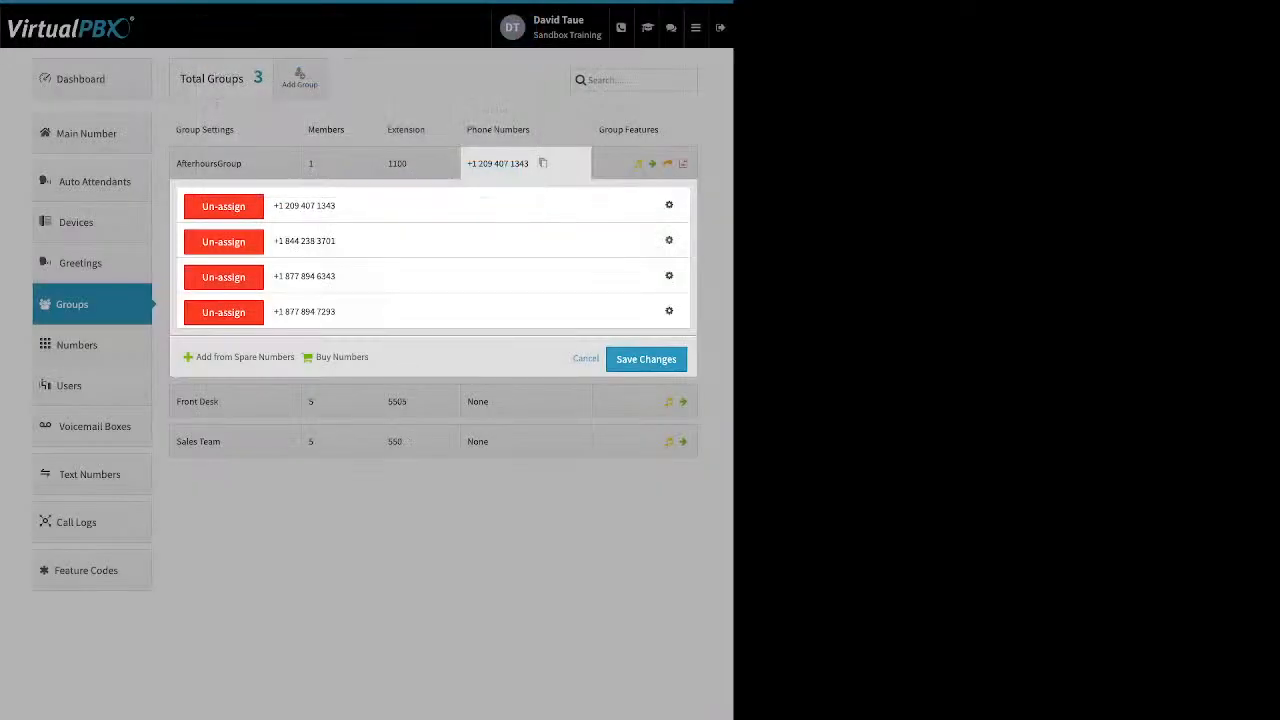
Un-assign the two 877 numbers and the 844 number from AfterhoursGroup and save the changes
left_click(223, 312)
left_click(223, 276)
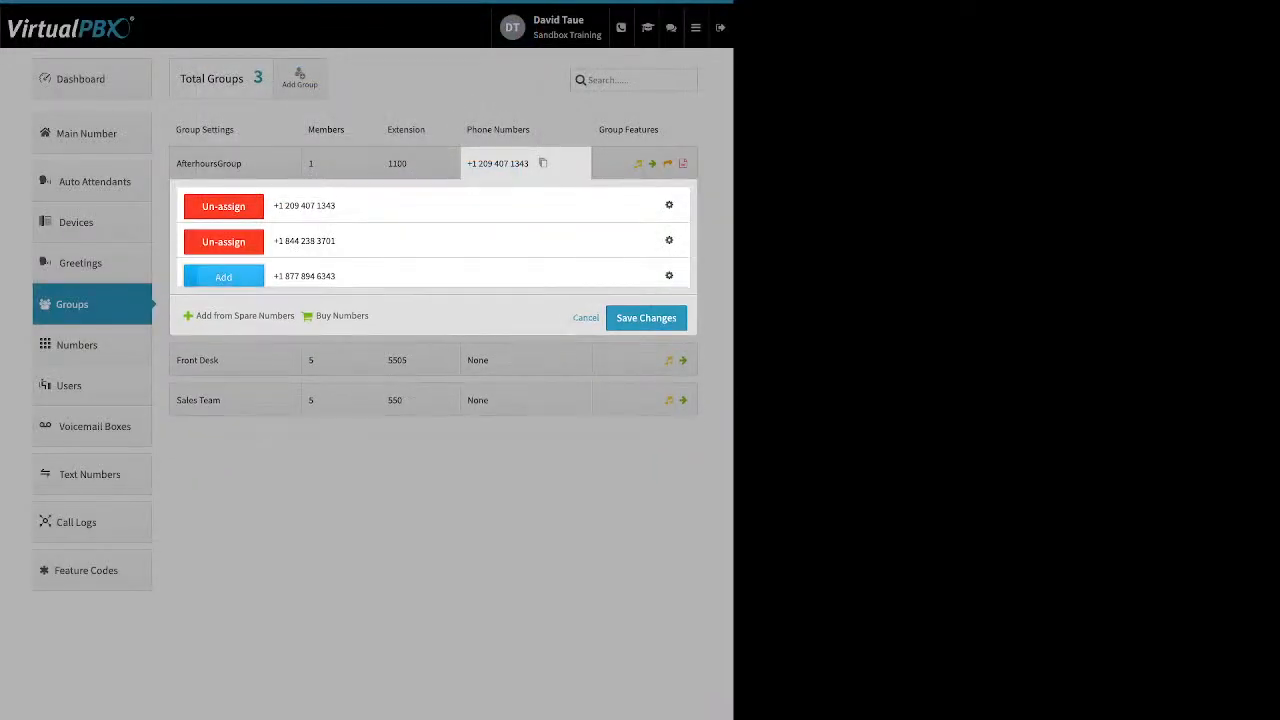
left_click(223, 241)
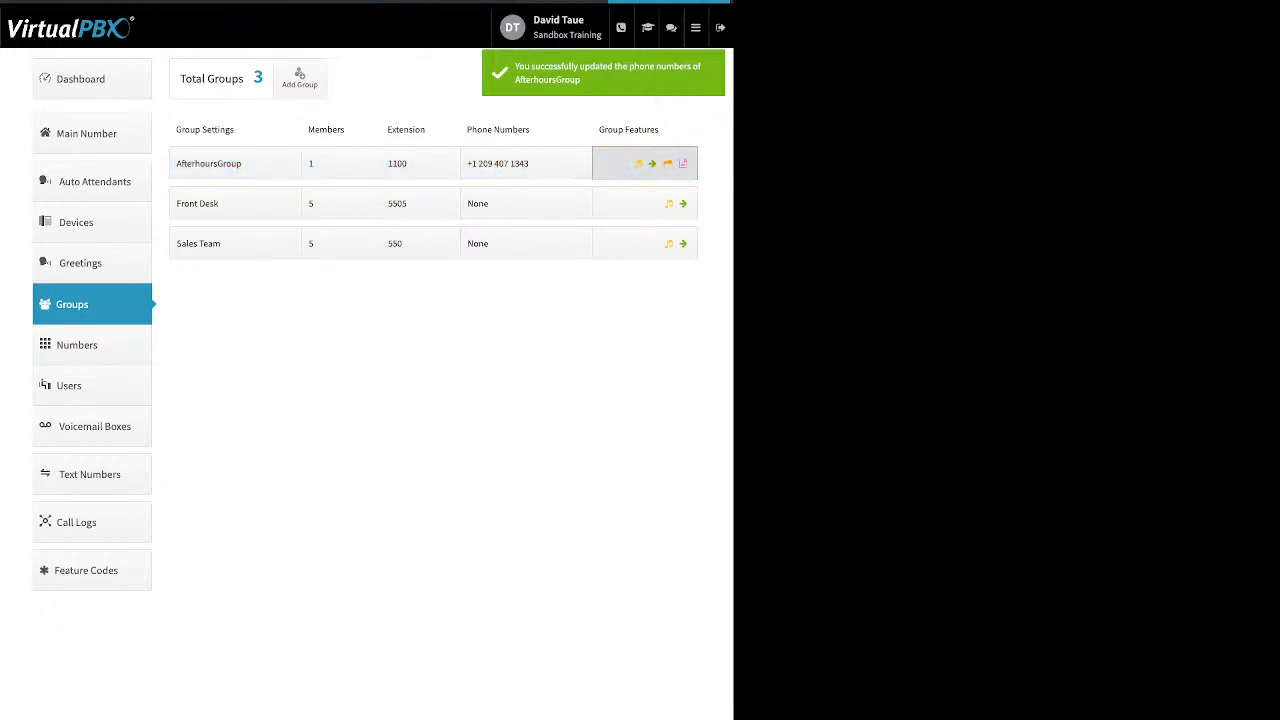
Look at AfterhoursGroup's Ringback feature and its option for uploading a media file
left_click(645, 164)
left_click(257, 220)
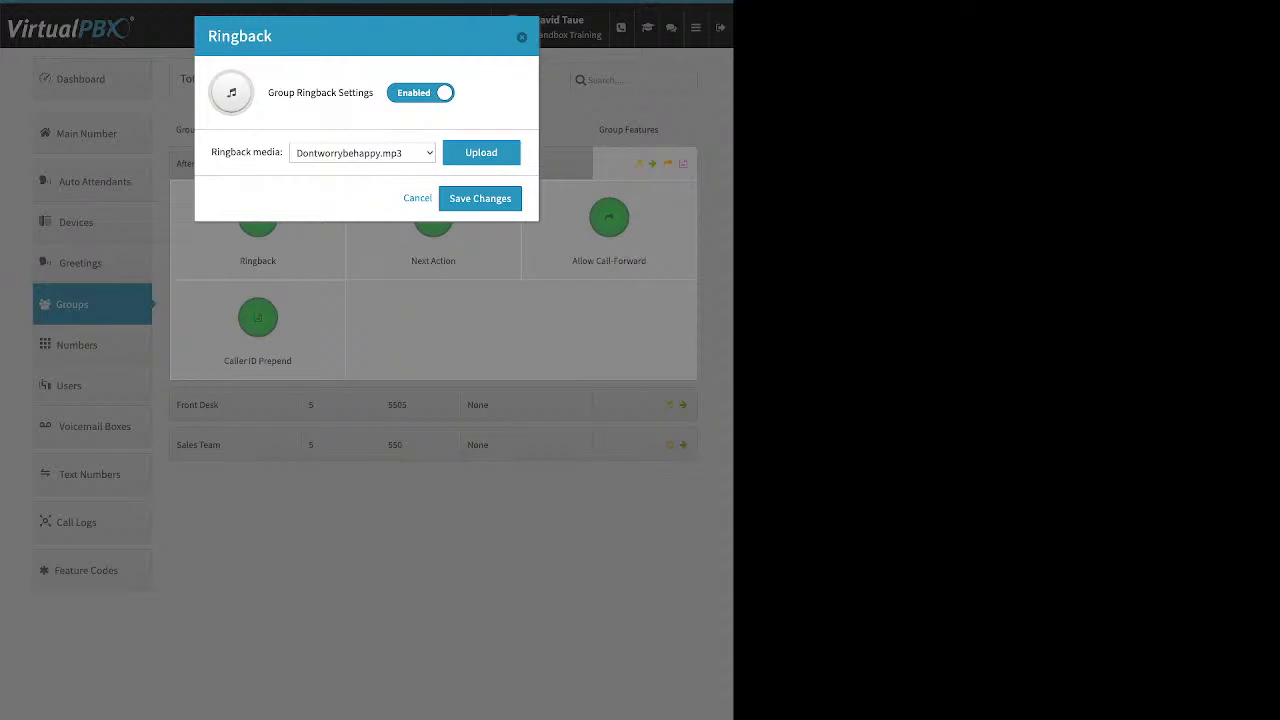
left_click(481, 153)
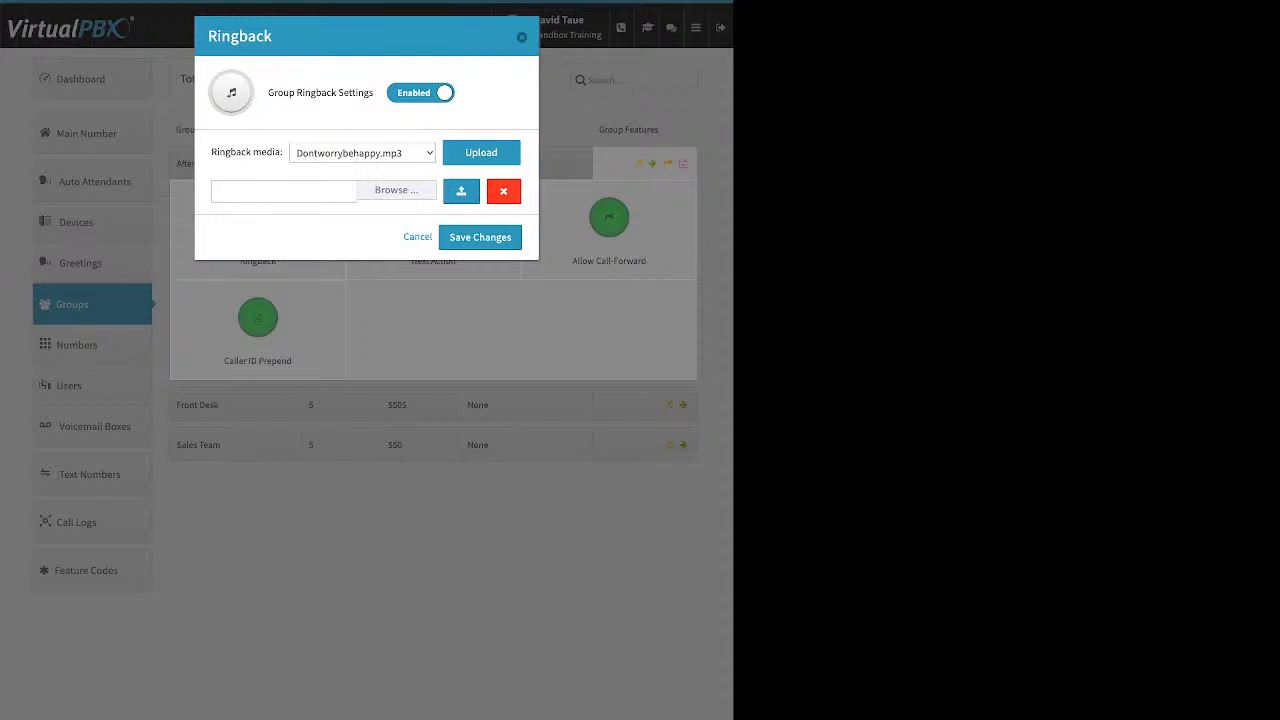
key("Escape")
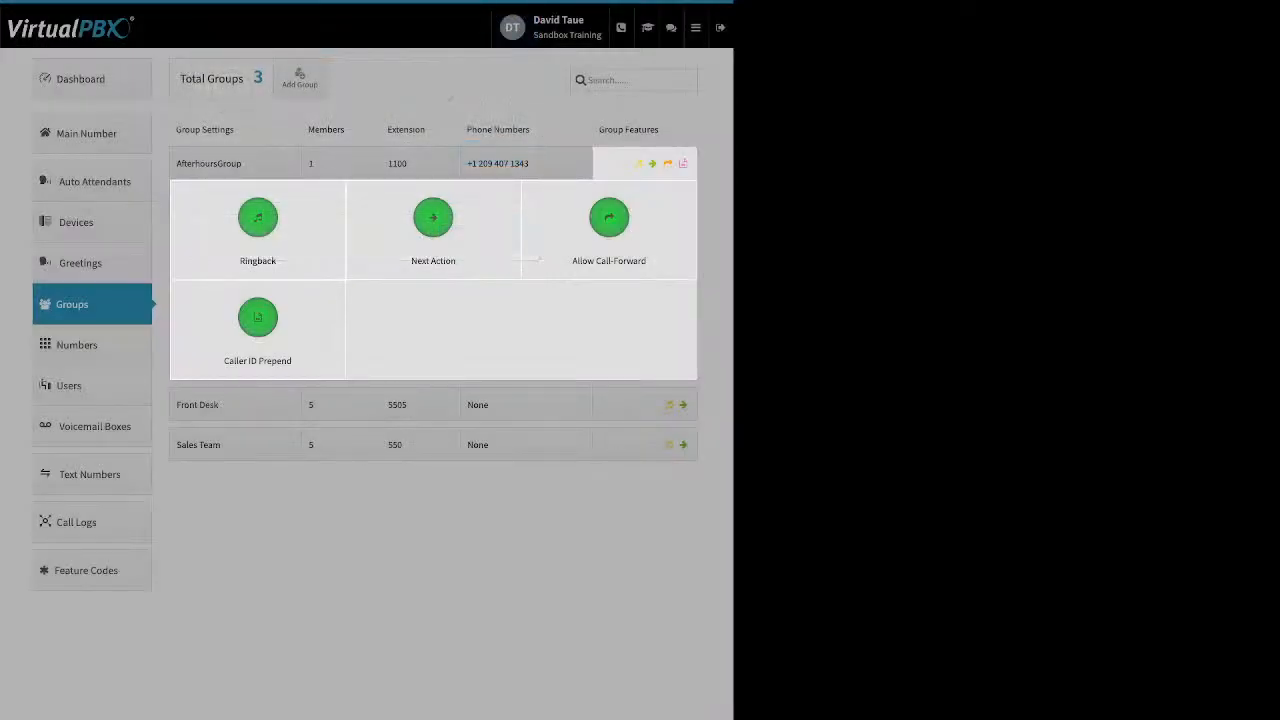
Look at AfterhoursGroup's Next Action feature and the destinations available for unanswered calls
left_click(433, 218)
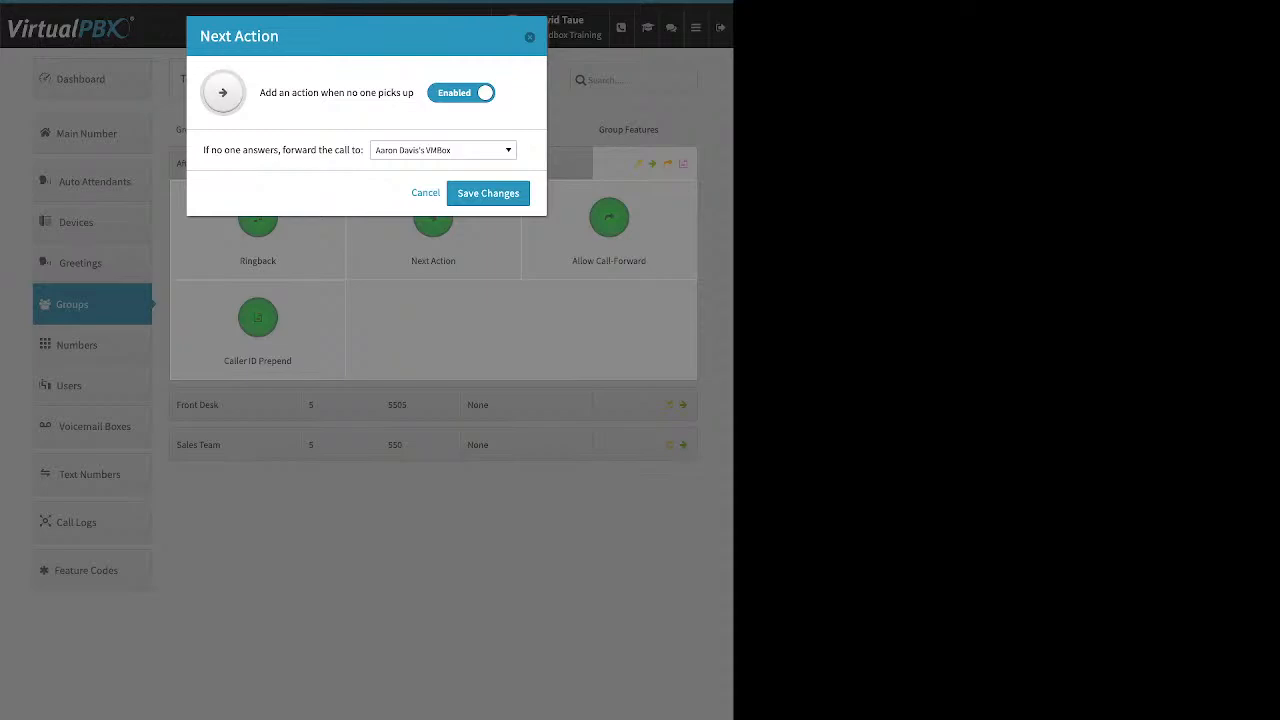
left_click_drag(203, 150, 364, 150)
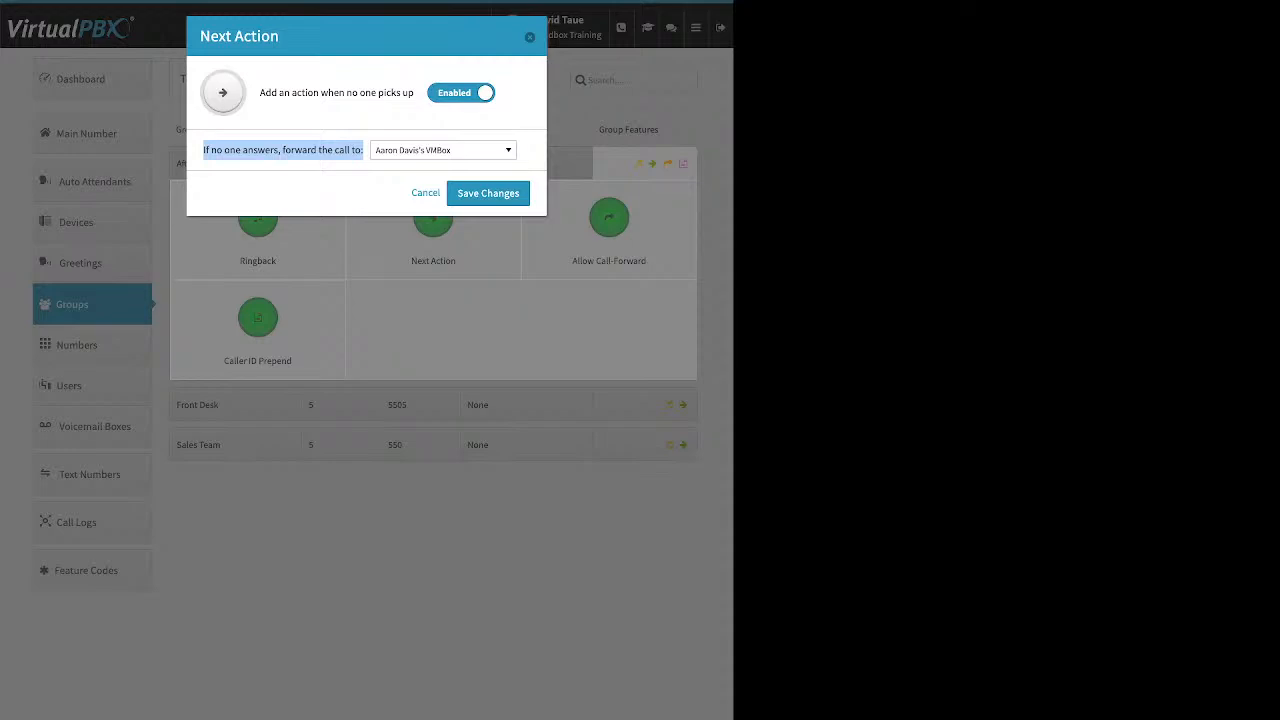
left_click(443, 150)
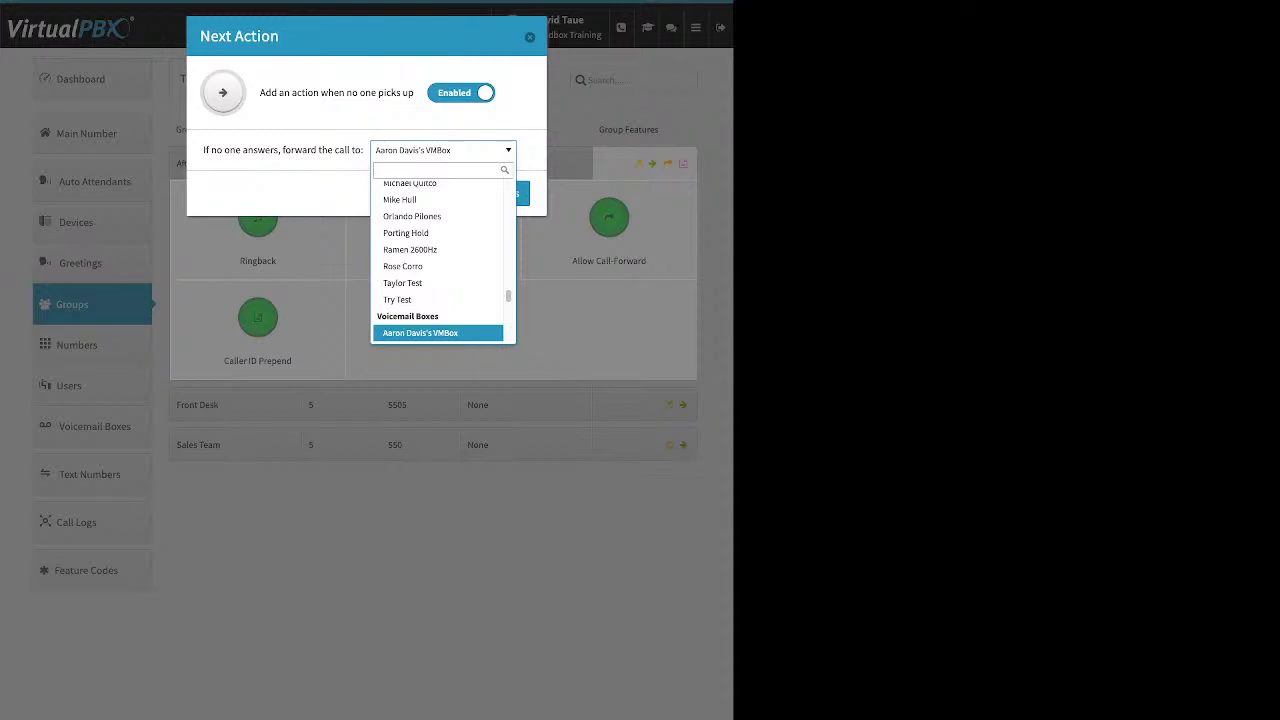
left_click(573, 260)
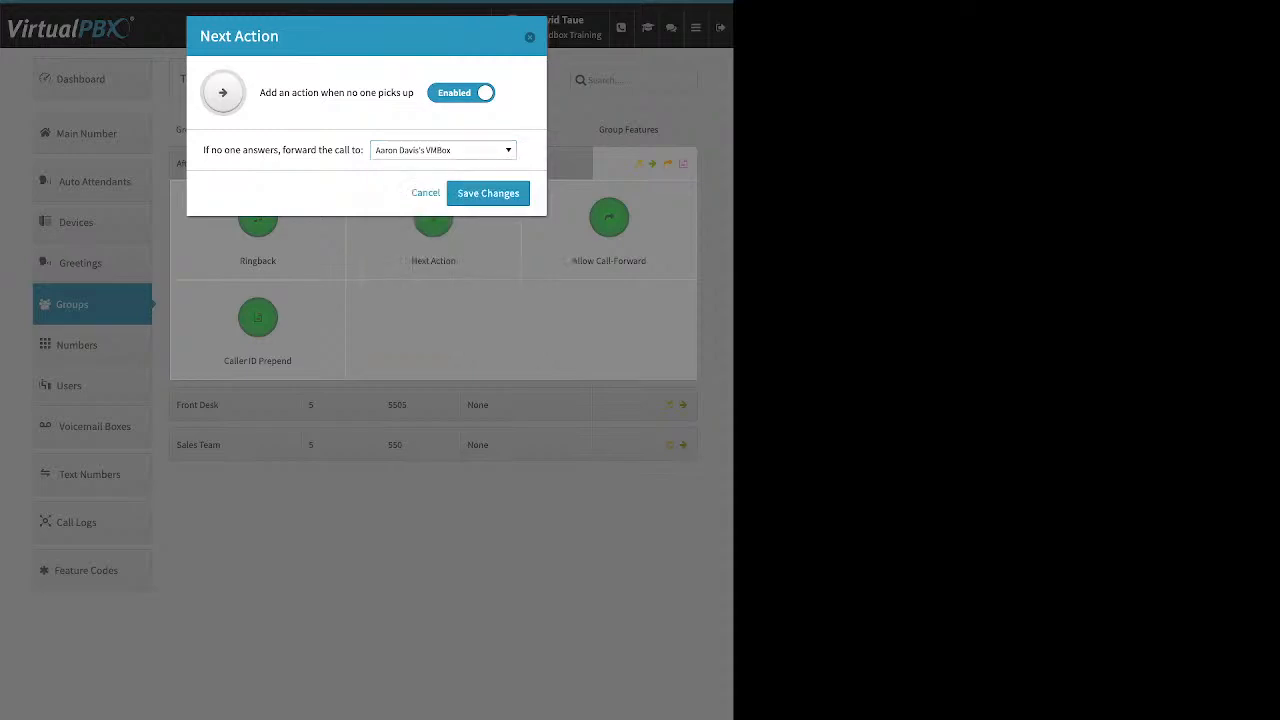
left_click(426, 193)
Look at AfterhoursGroup's Allow Call-Forward option and Caller ID Prepend prefixes, and collapse the group's features
left_click(609, 217)
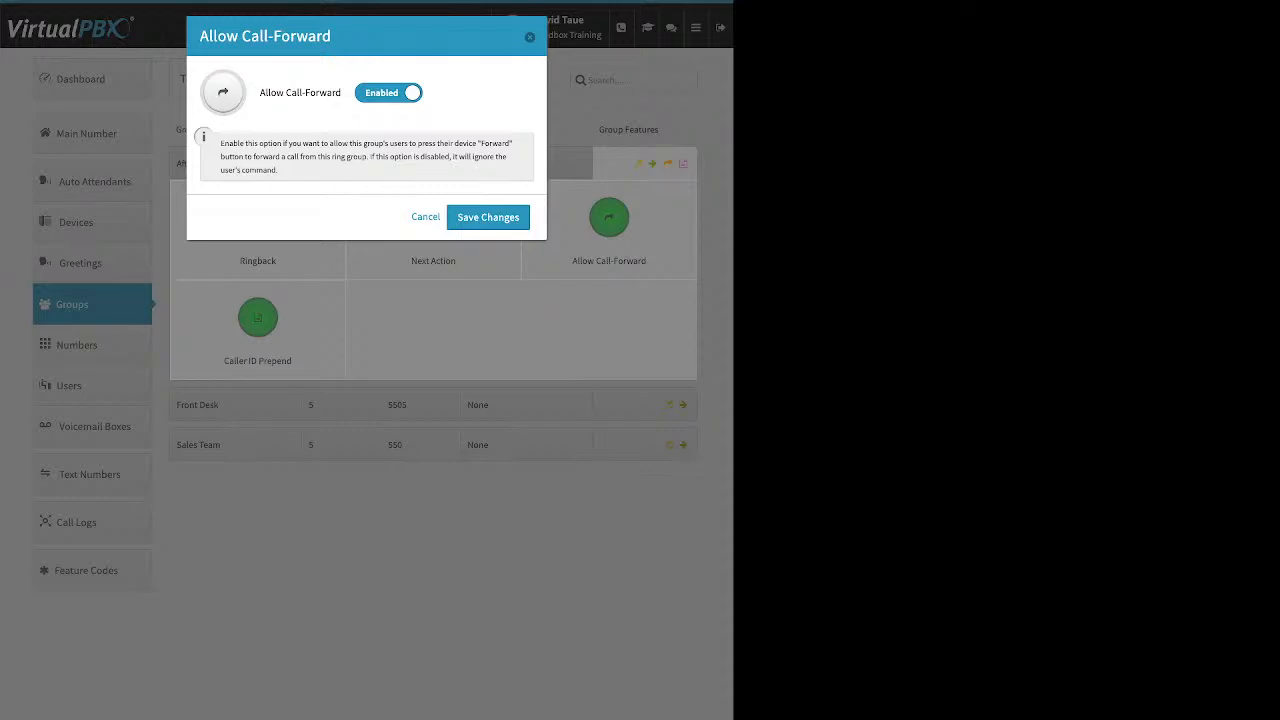
key("Escape")
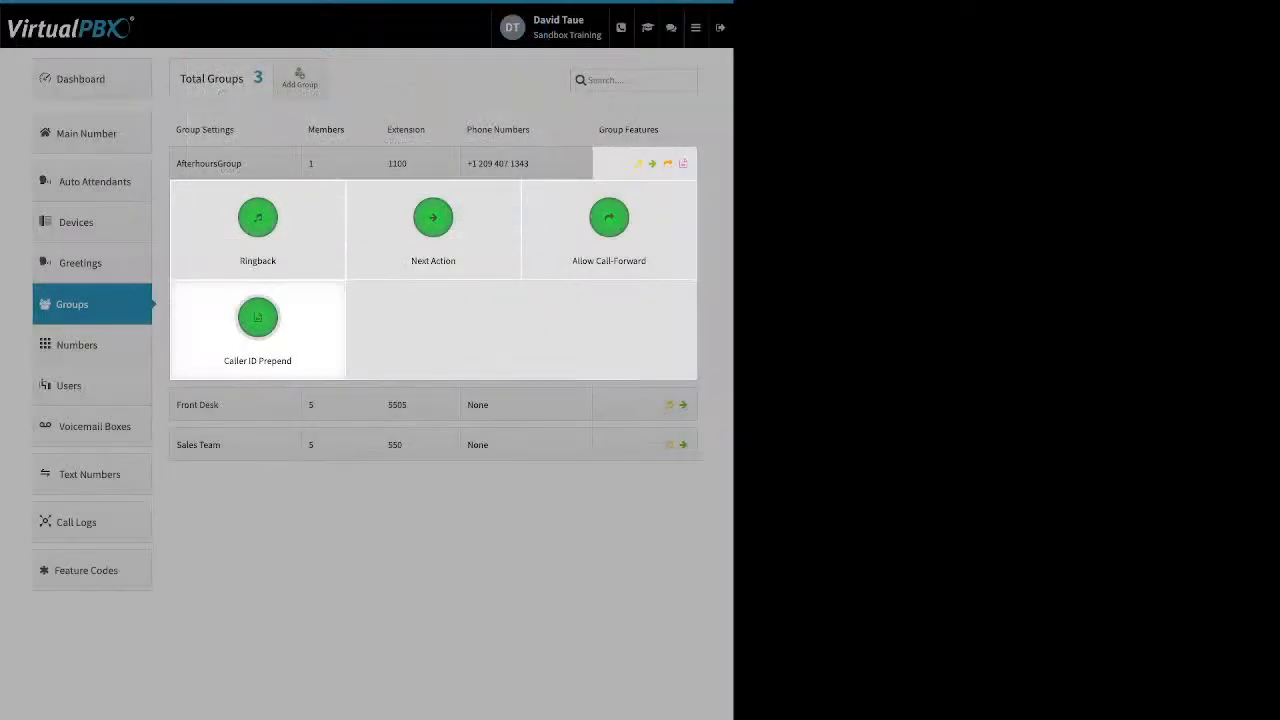
left_click(257, 317)
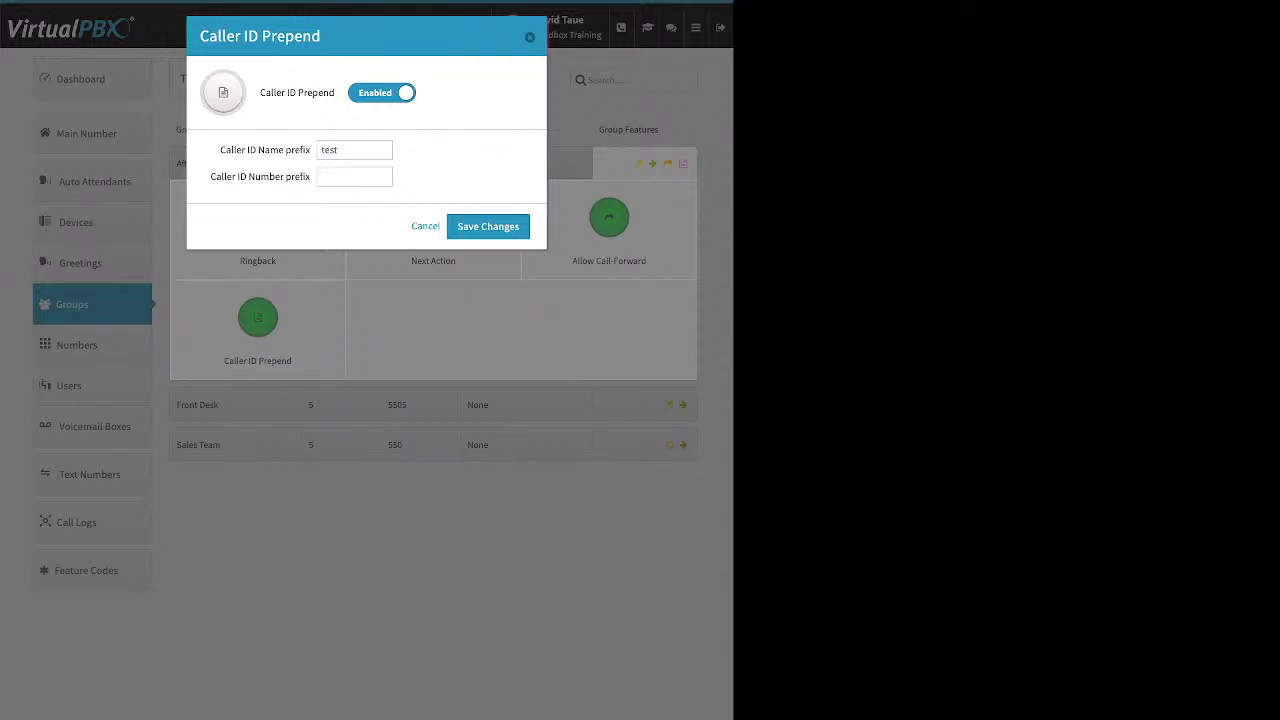
left_click_drag(233, 150, 310, 150)
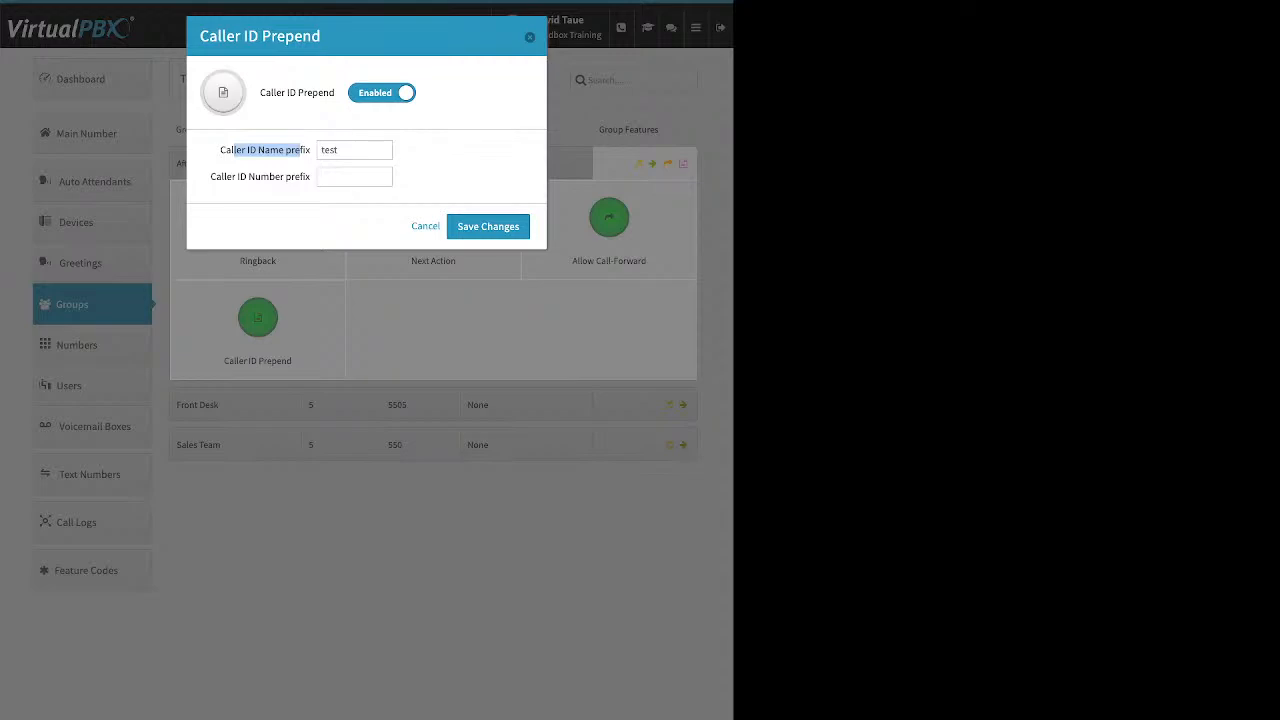
left_click(300, 150)
left_click(425, 226)
left_click(433, 540)
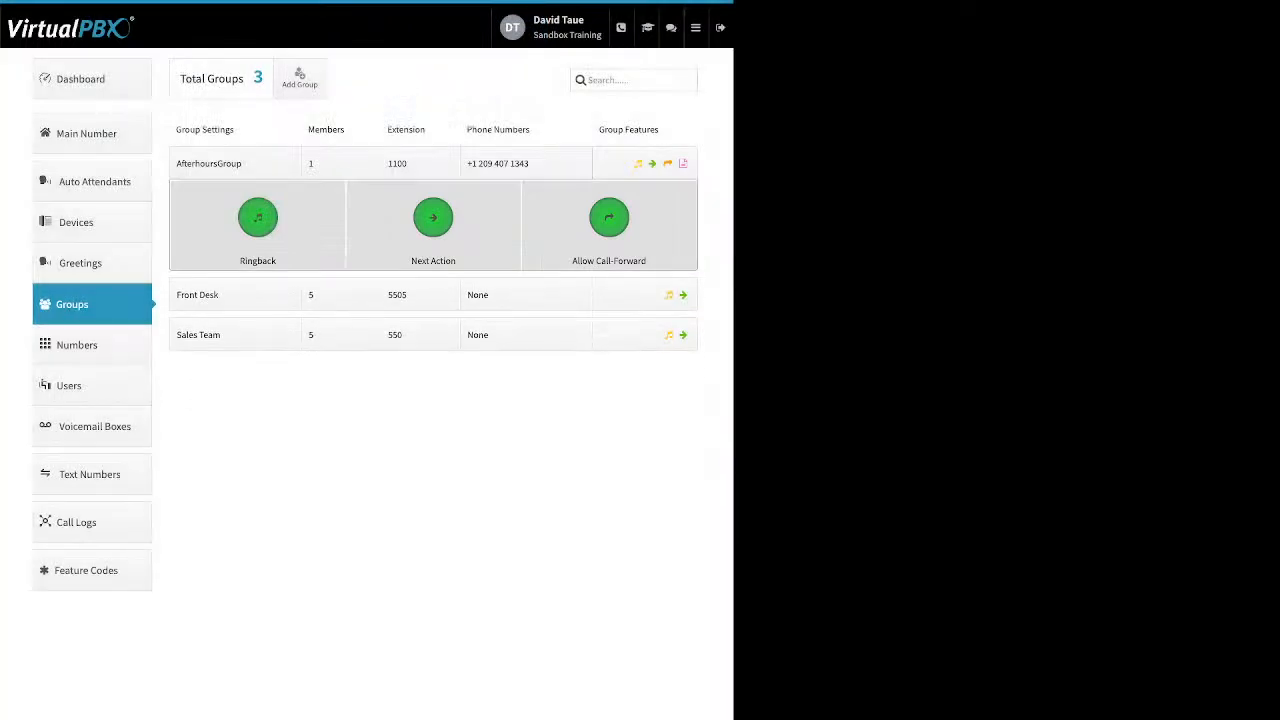
Reload the portal's Dashboard app and open the Main Number page
left_click(92, 133)
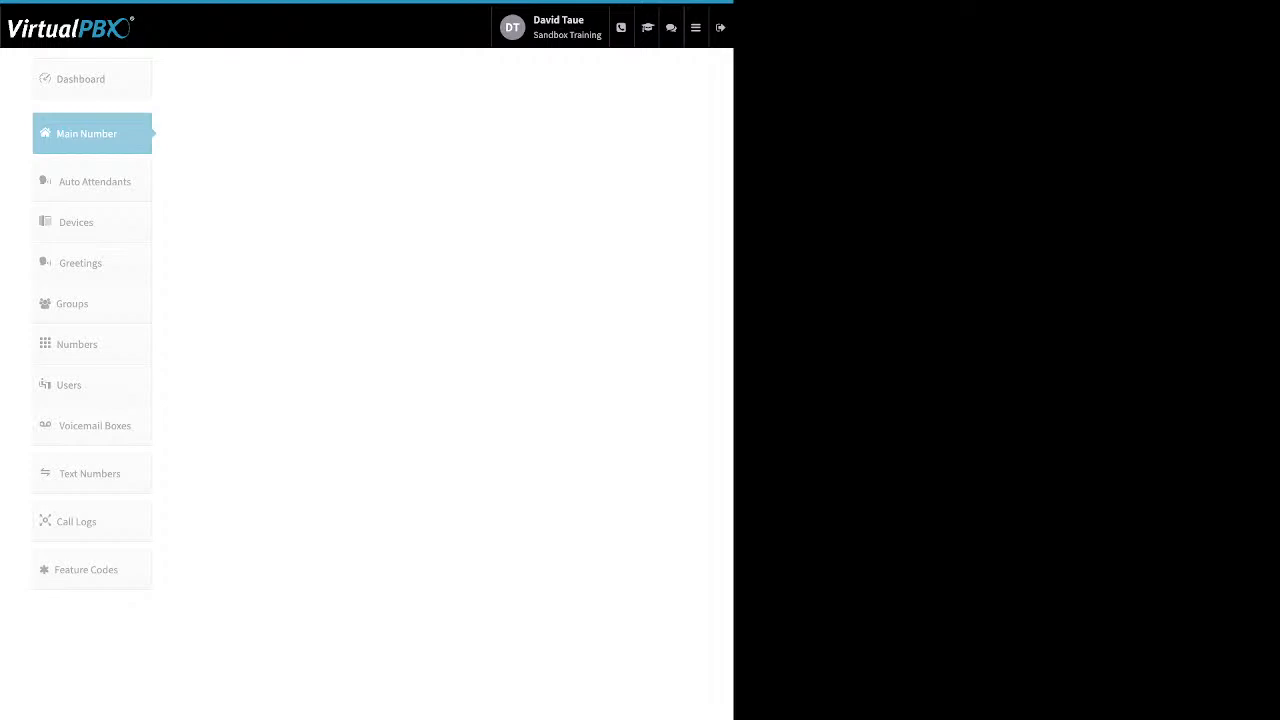
left_click(695, 27)
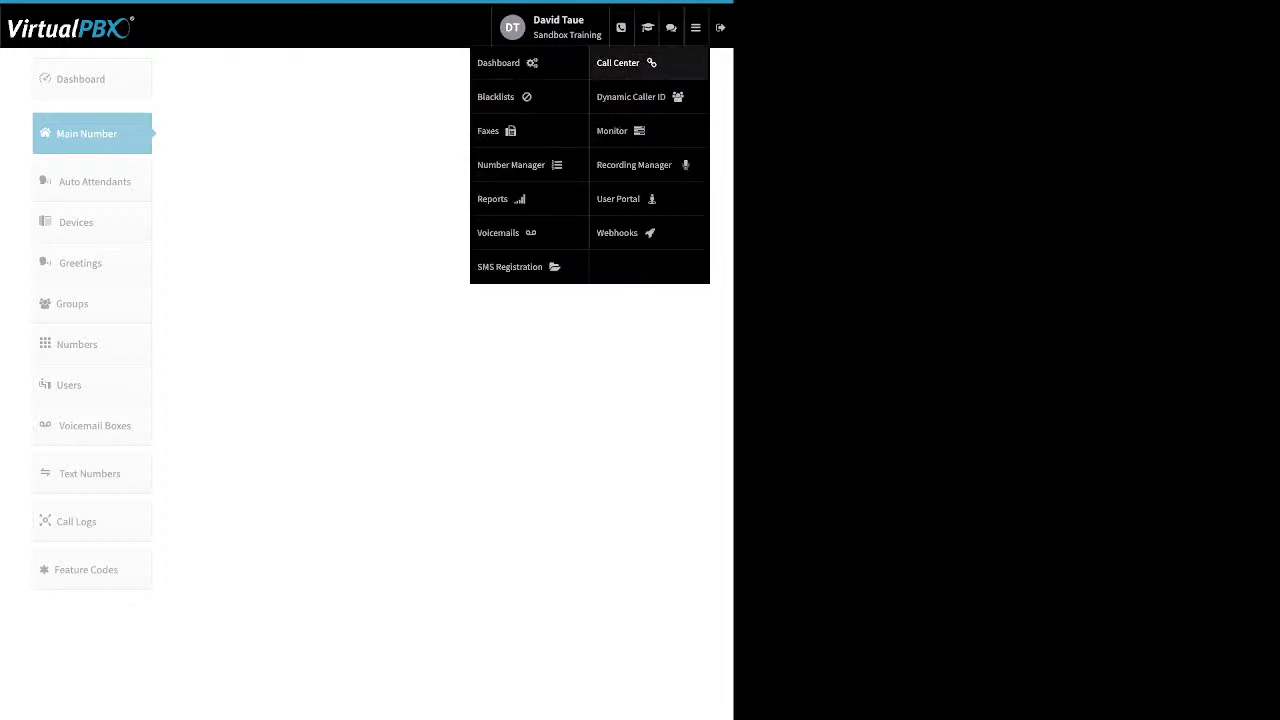
left_click(498, 62)
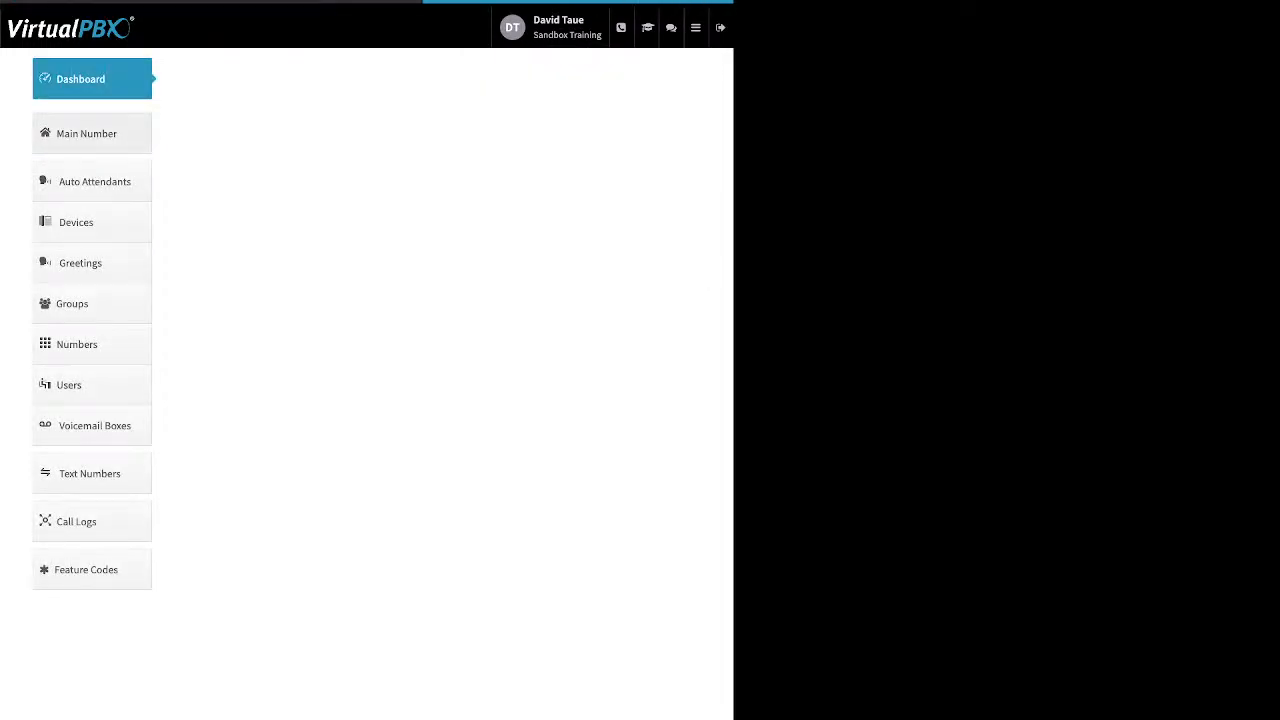
left_click(91, 134)
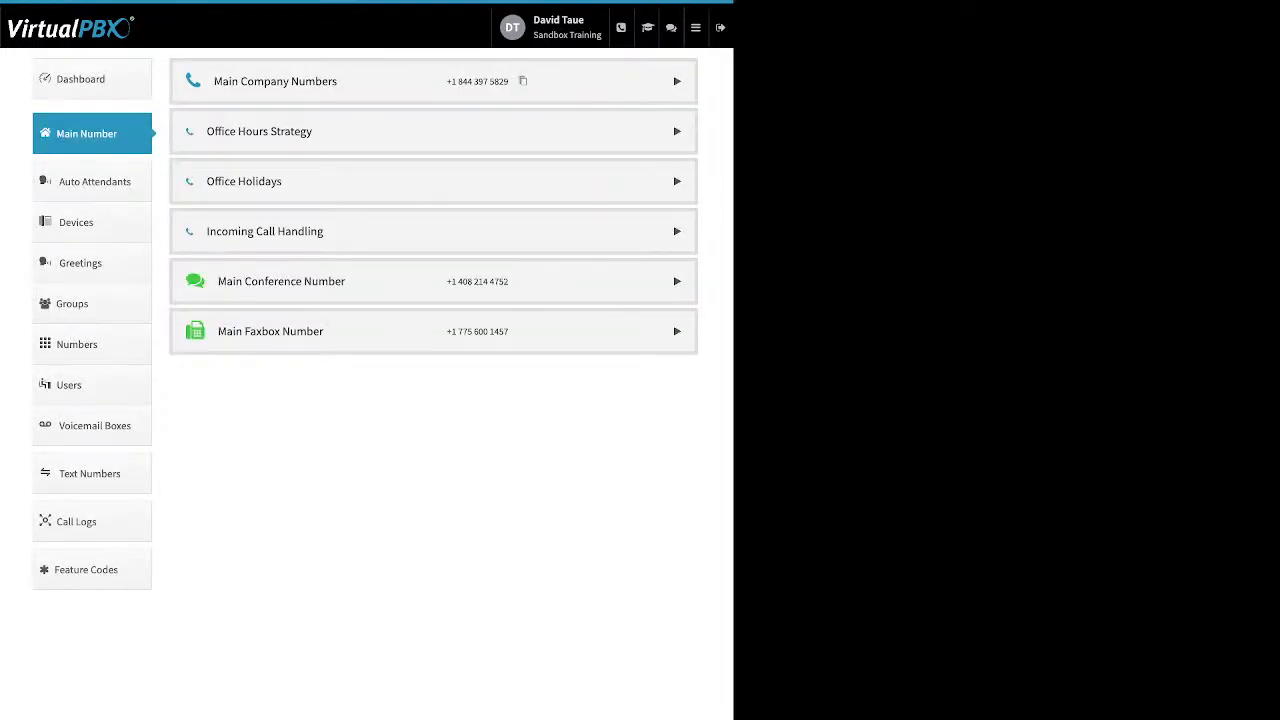
Un-assign the last number listed under Main Company Numbers and look at the configuration options of the 323 number
left_click(677, 81)
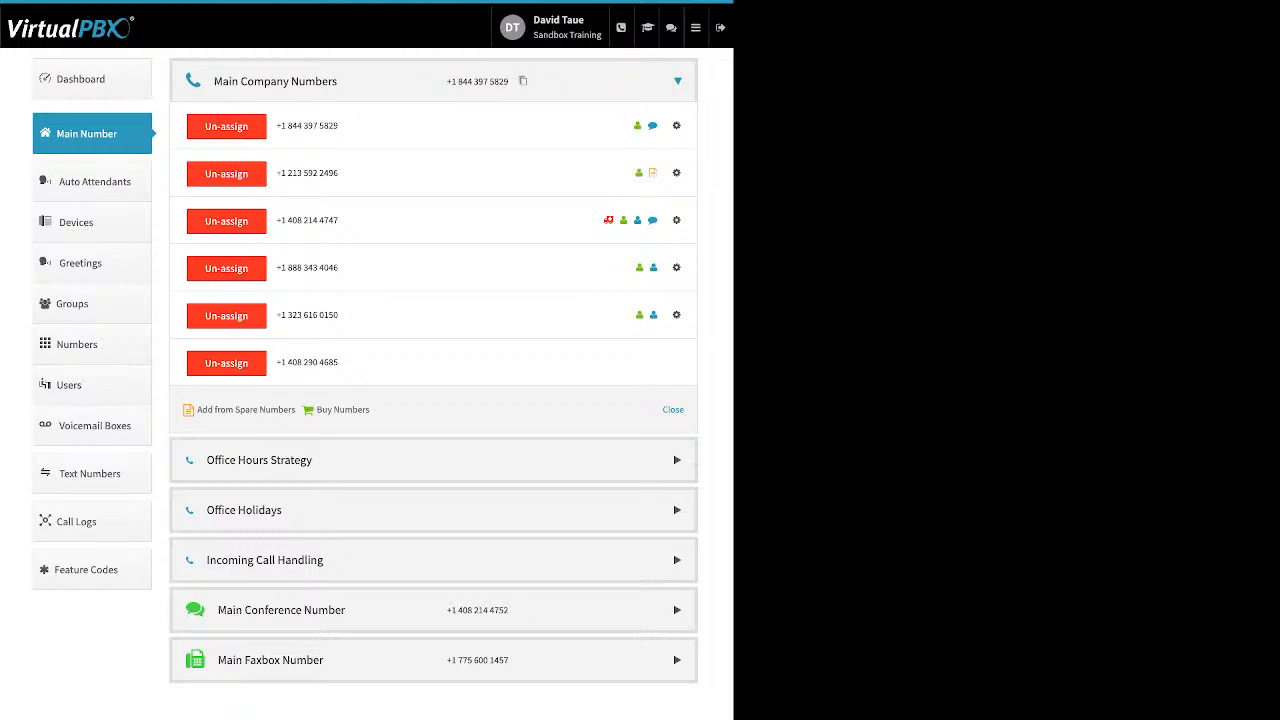
left_click_drag(370, 410, 196, 410)
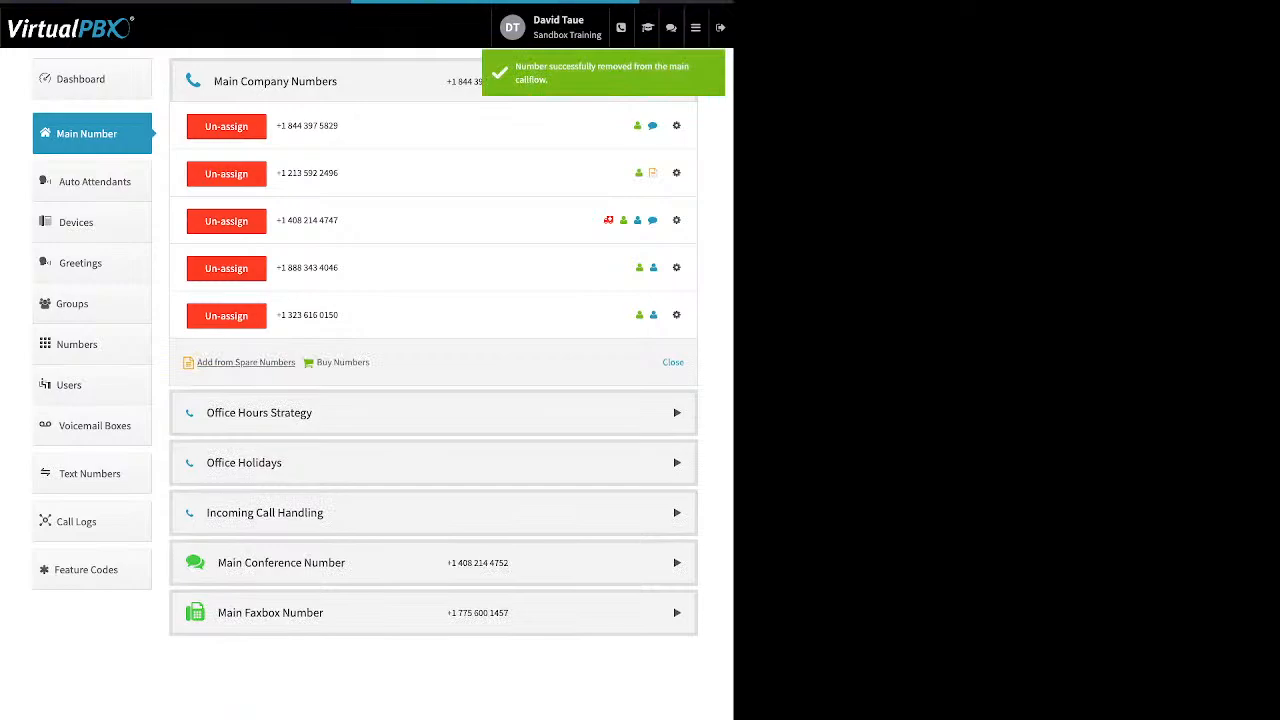
left_click(677, 315)
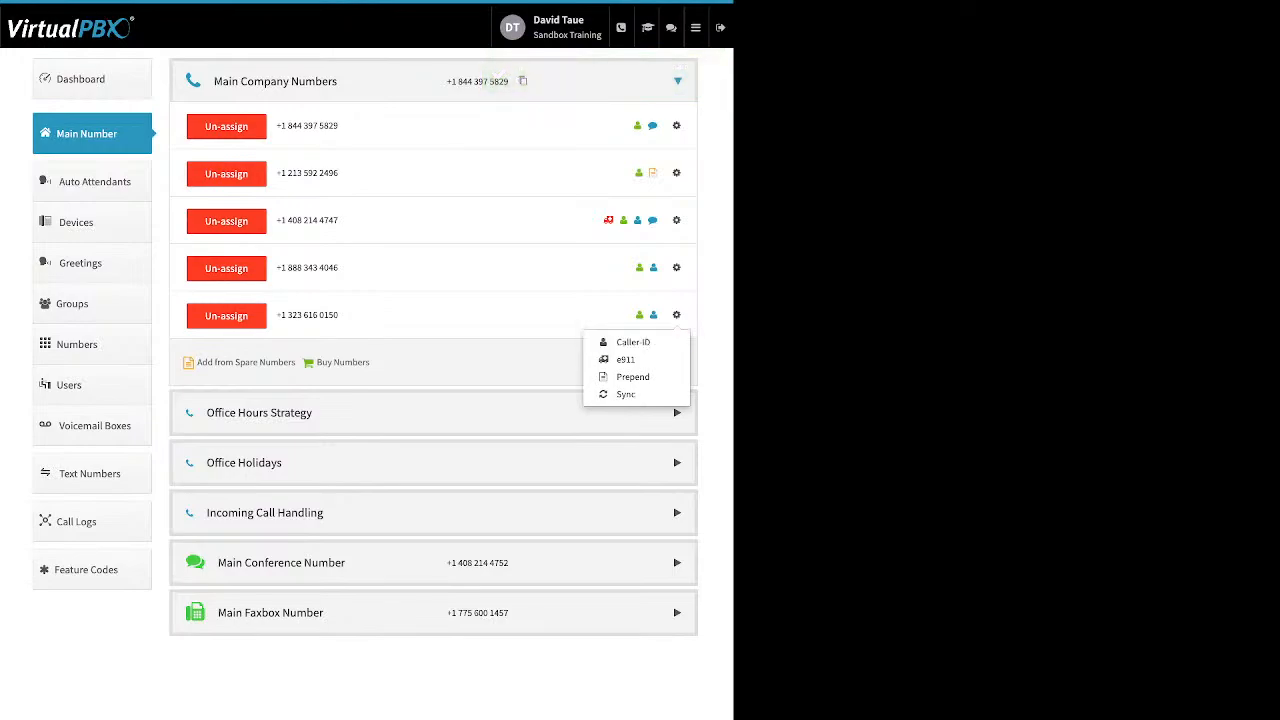
left_click(677, 81)
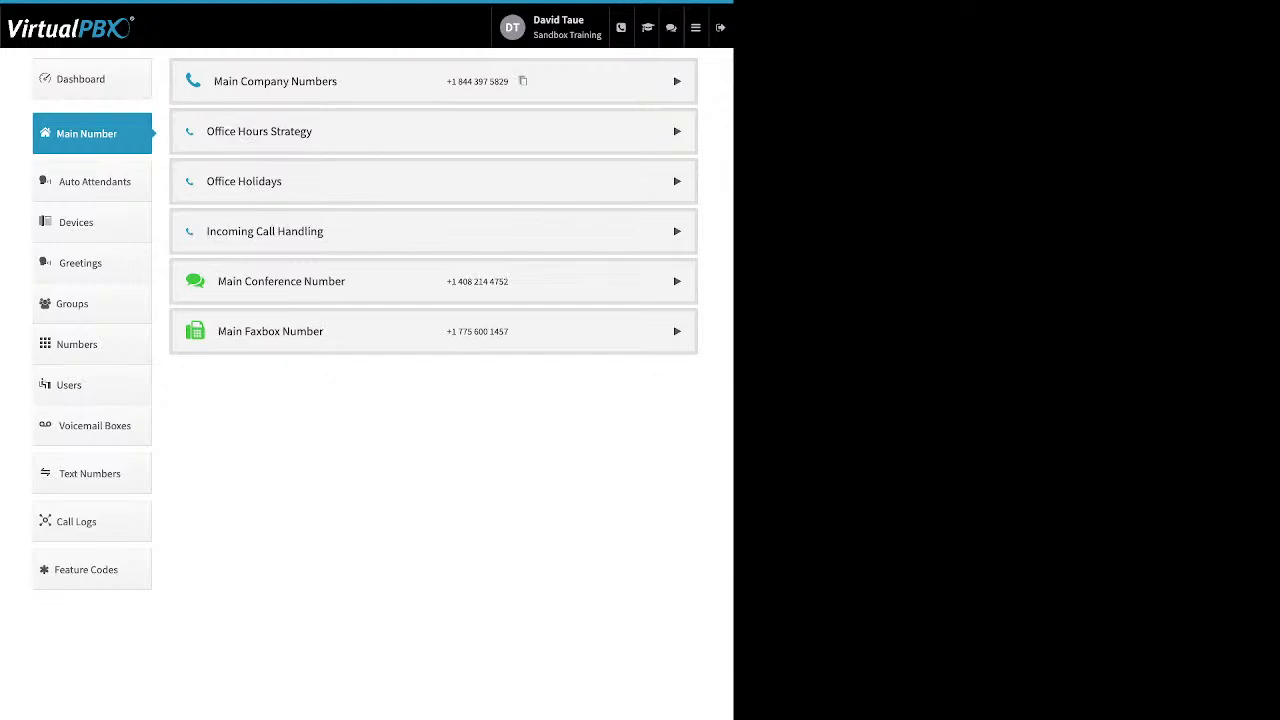
Look at the Office Hours Strategy options, Monday's opening time choices and the lunch-hours closure, and collapse the section
left_click(677, 131)
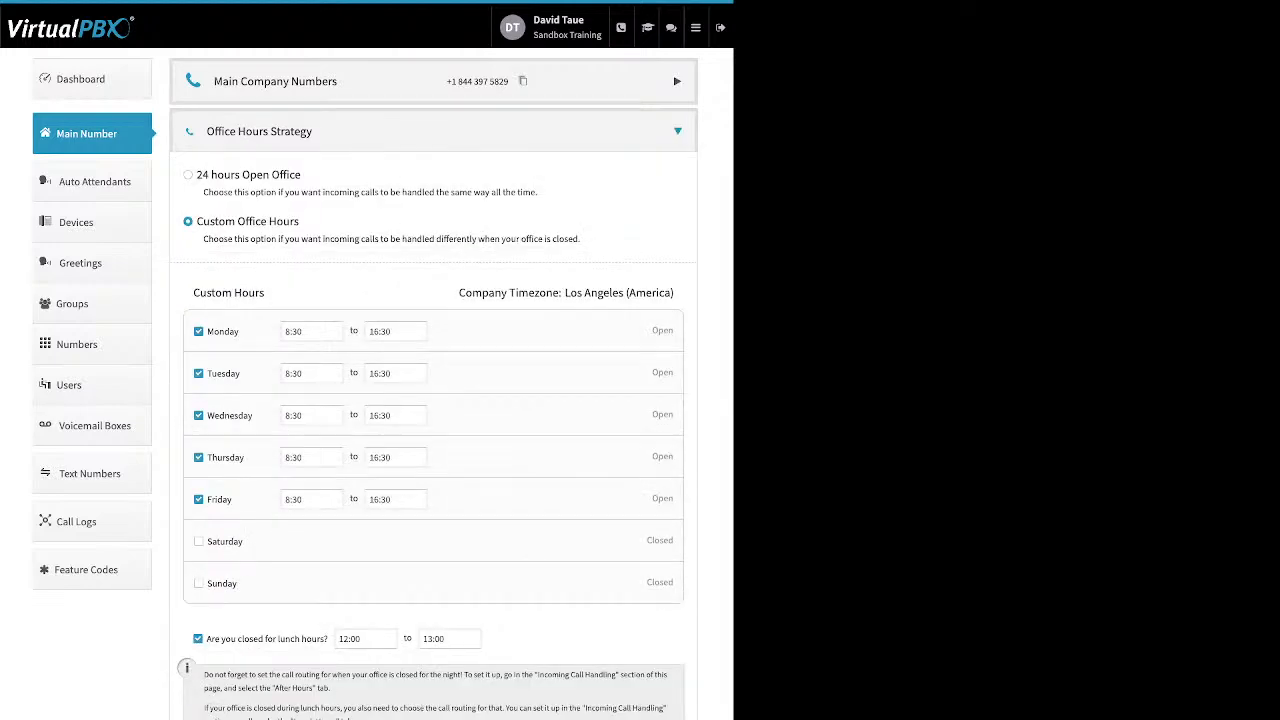
left_click_drag(301, 175, 197, 175)
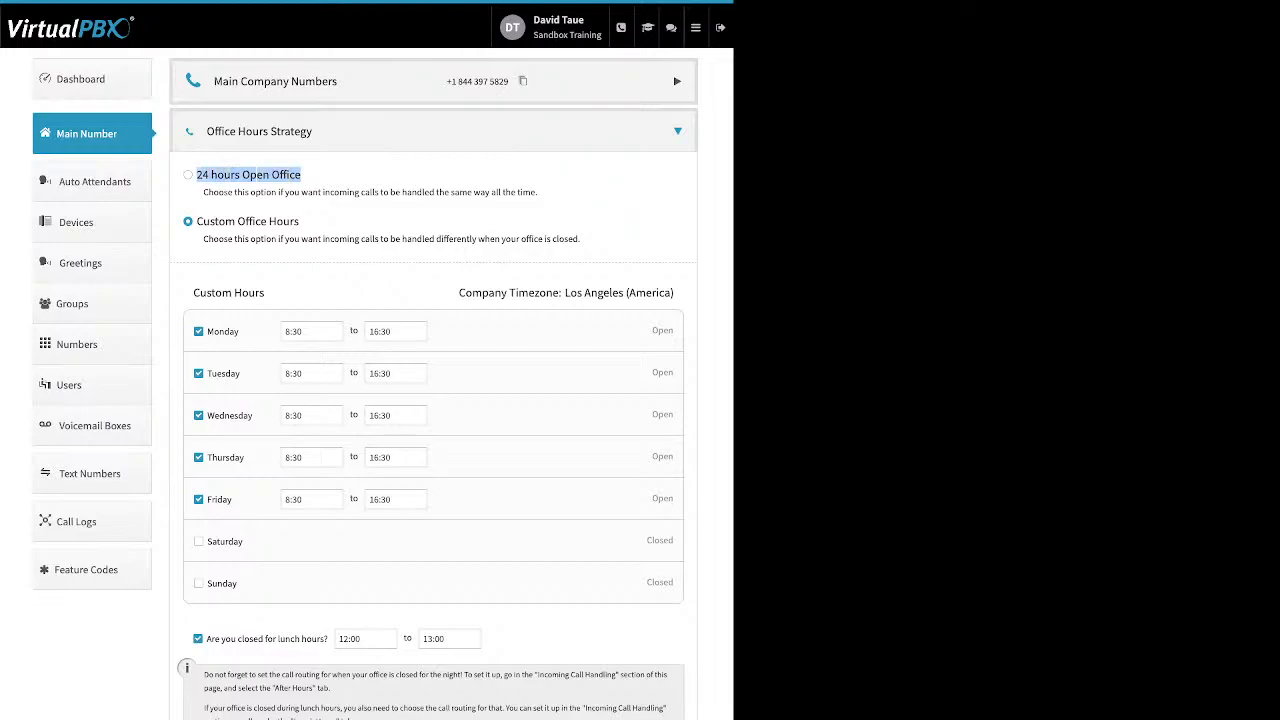
left_click_drag(300, 221, 197, 221)
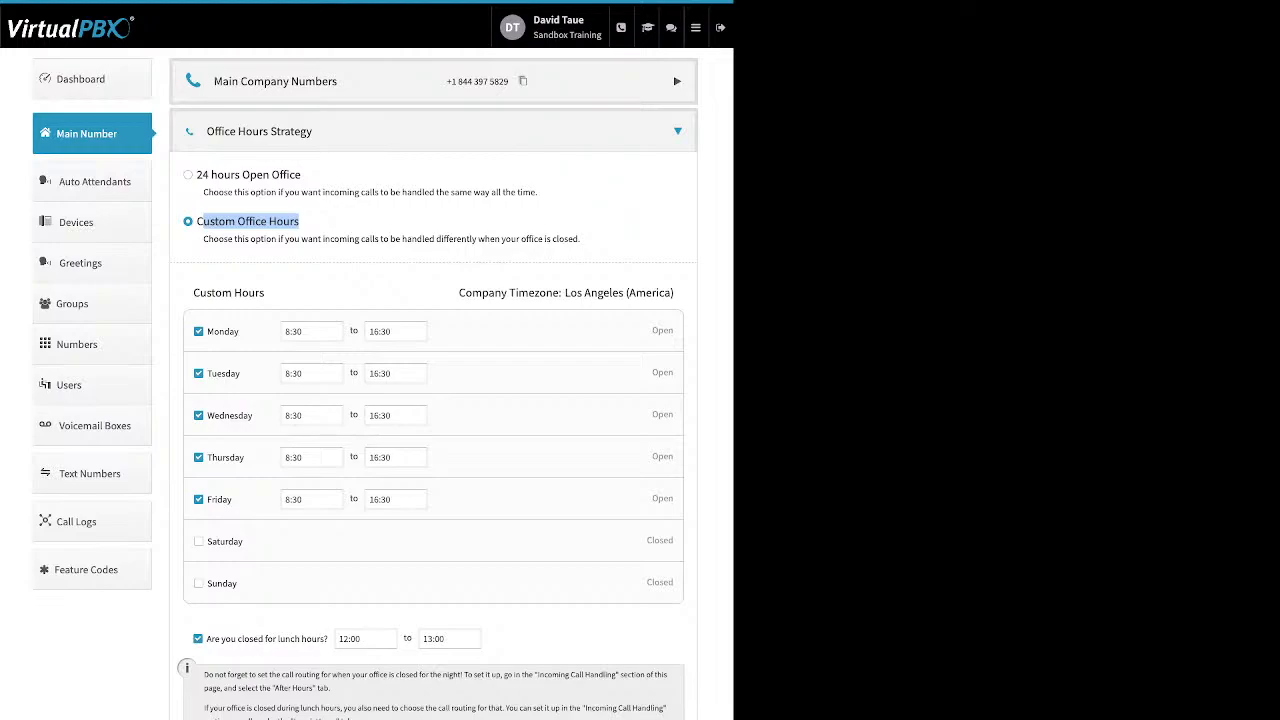
left_click_drag(240, 331, 208, 331)
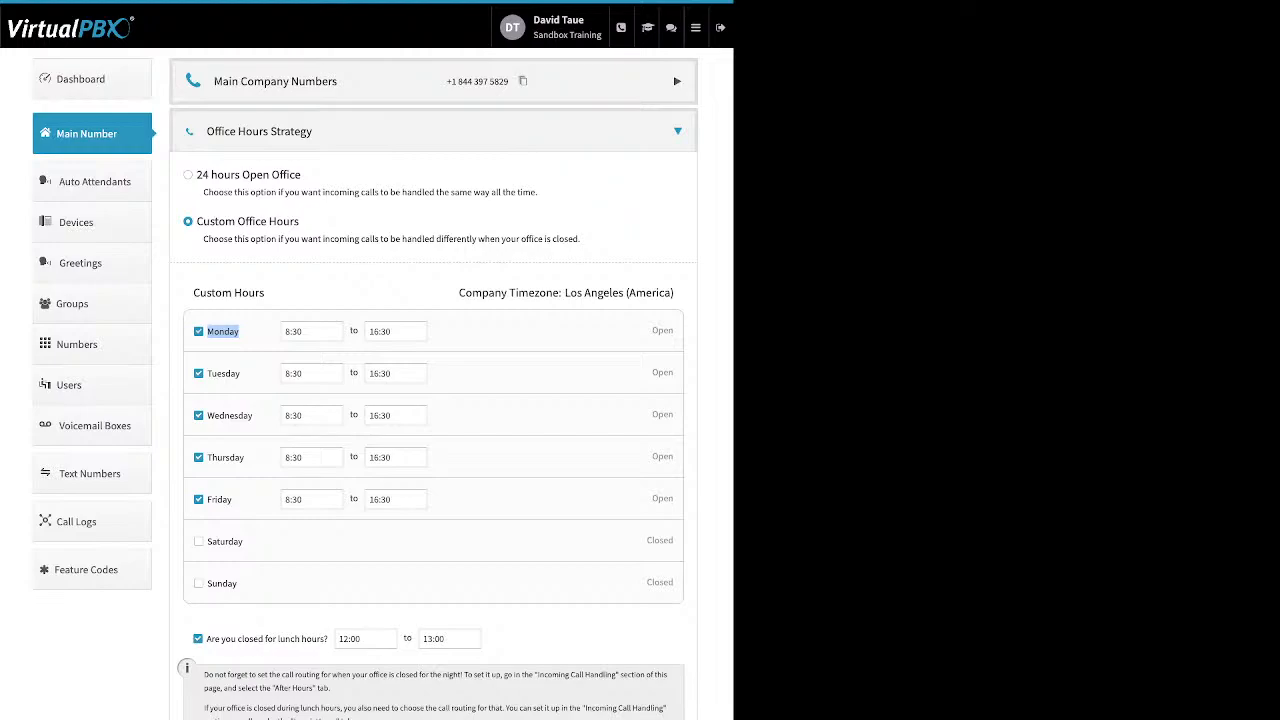
left_click(311, 331)
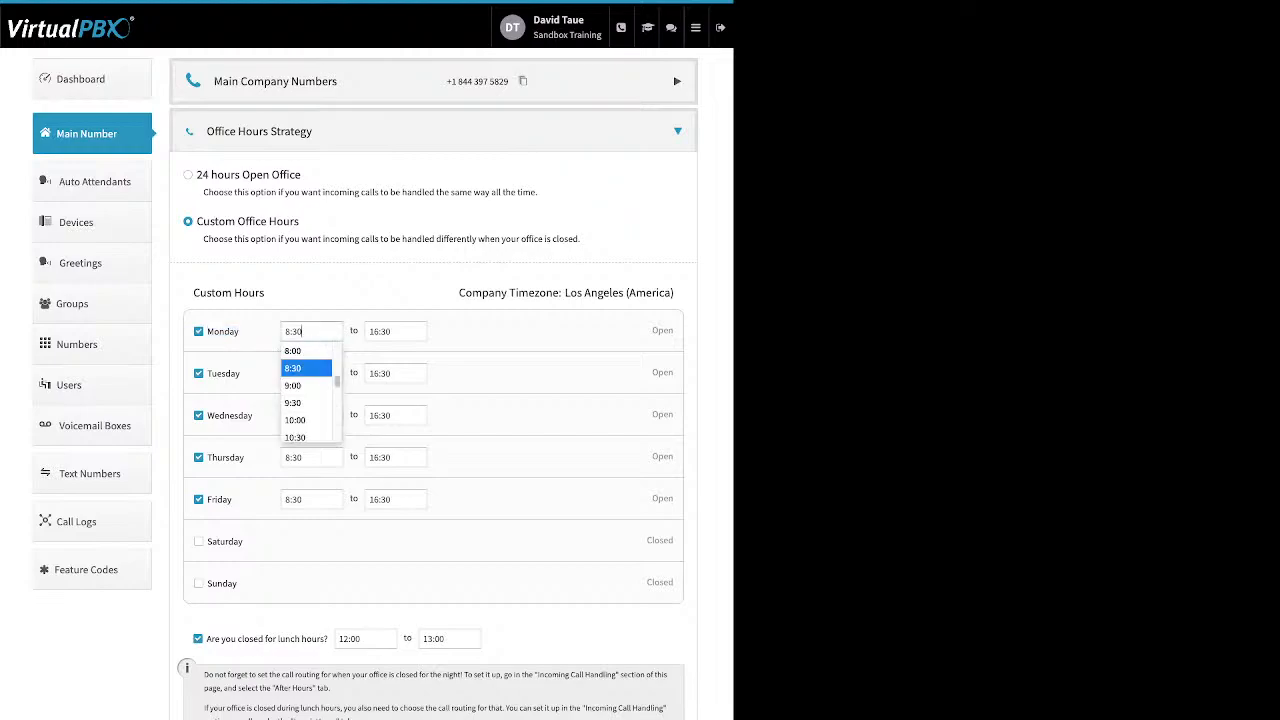
key("Escape")
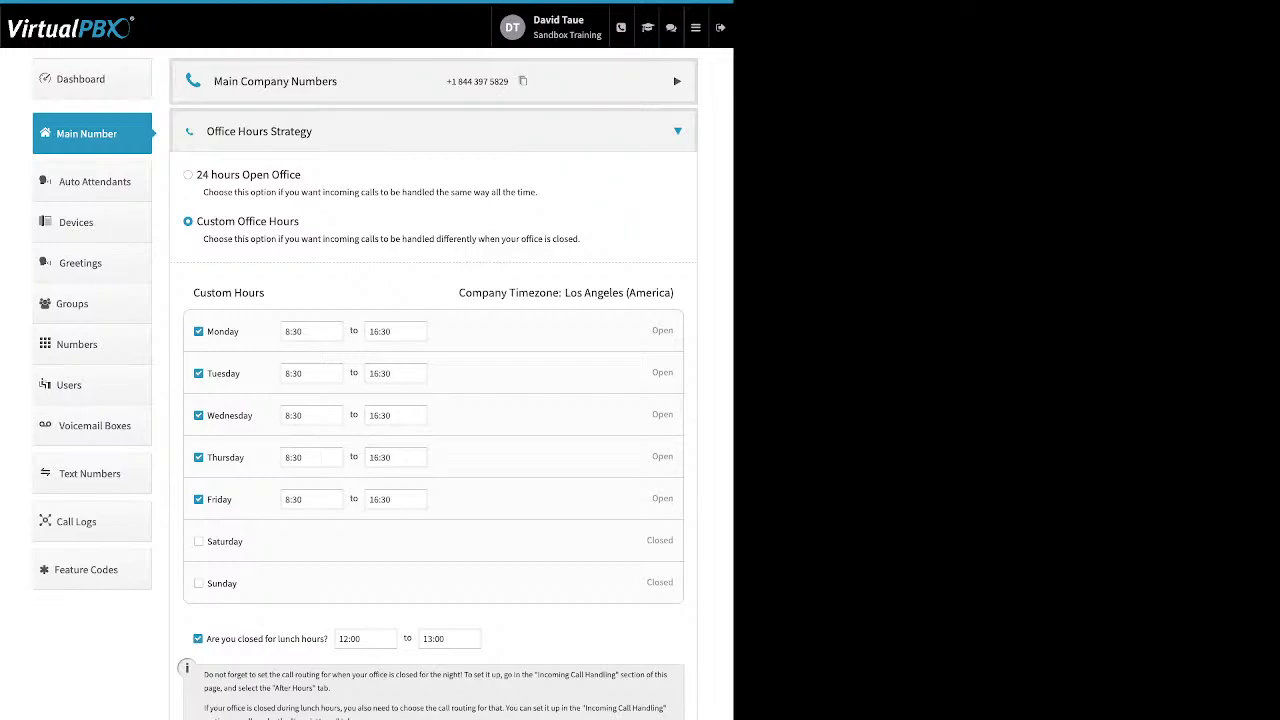
left_click_drag(207, 639, 324, 639)
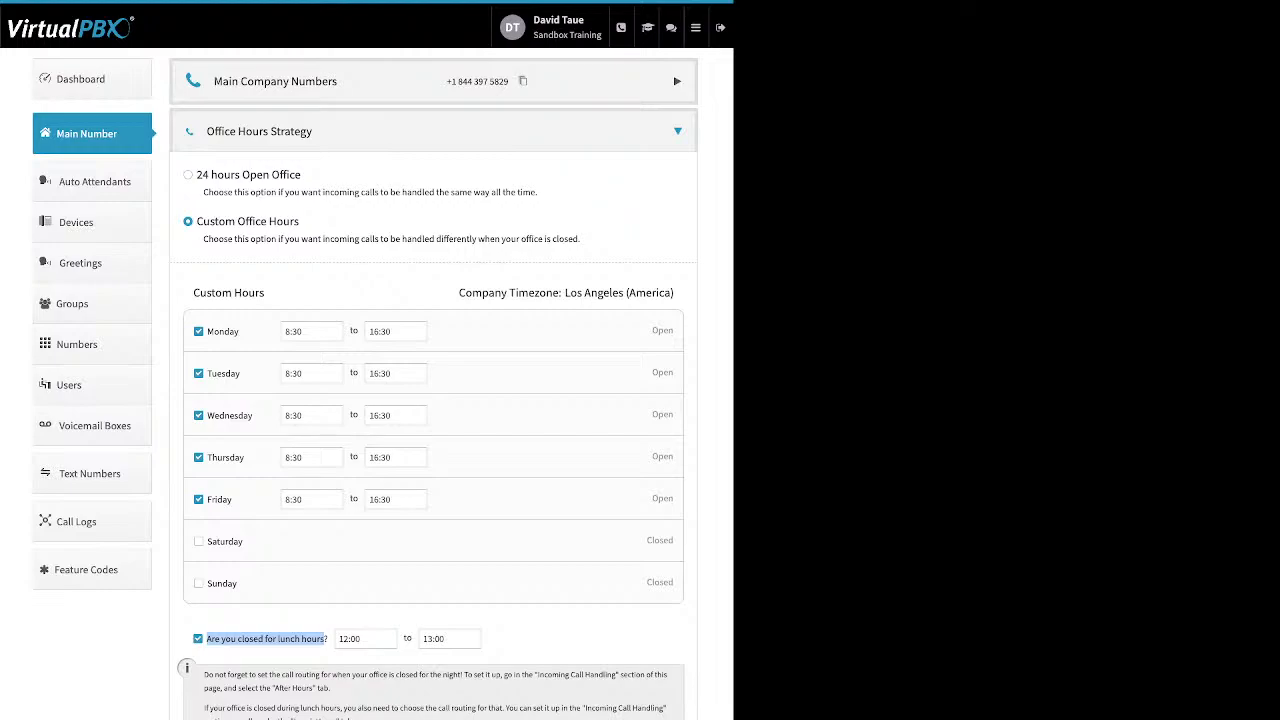
left_click(677, 131)
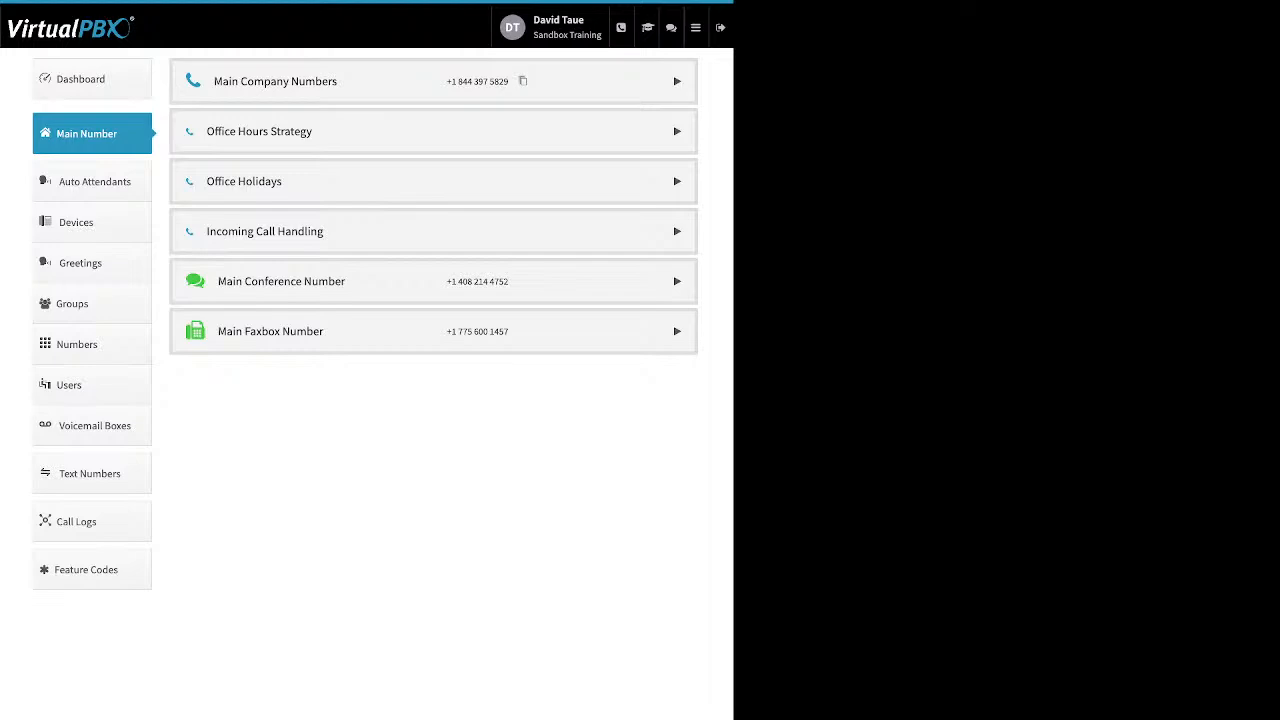
Open Office Holidays and look at the holiday closure option and the types offered for adding a holiday
left_click(433, 181)
left_click_drag(306, 222, 197, 222)
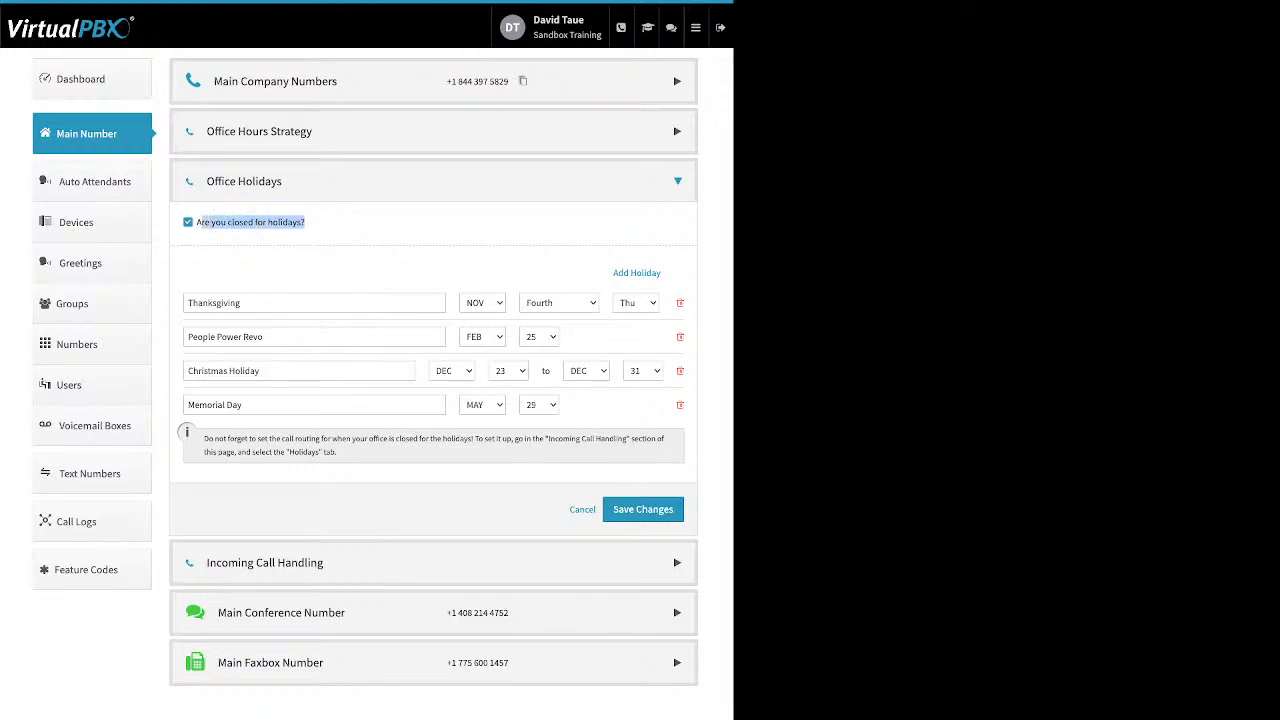
left_click_drag(612, 272, 660, 272)
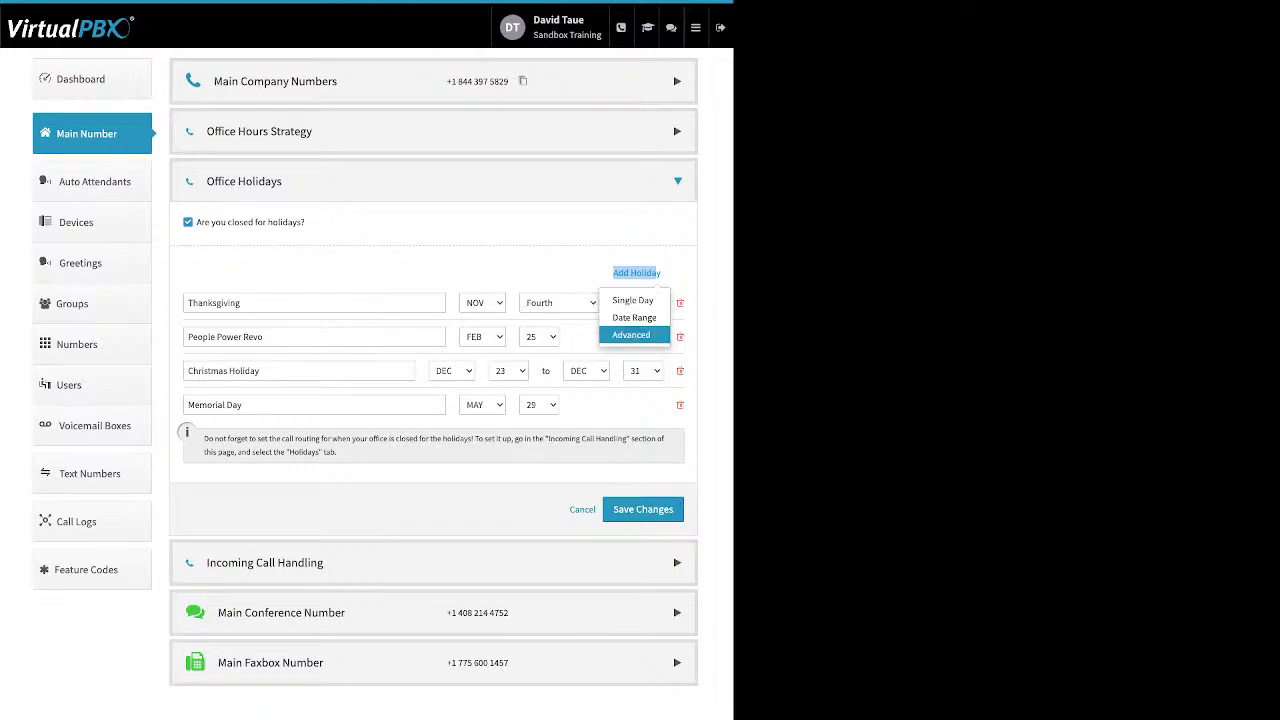
left_click(637, 273)
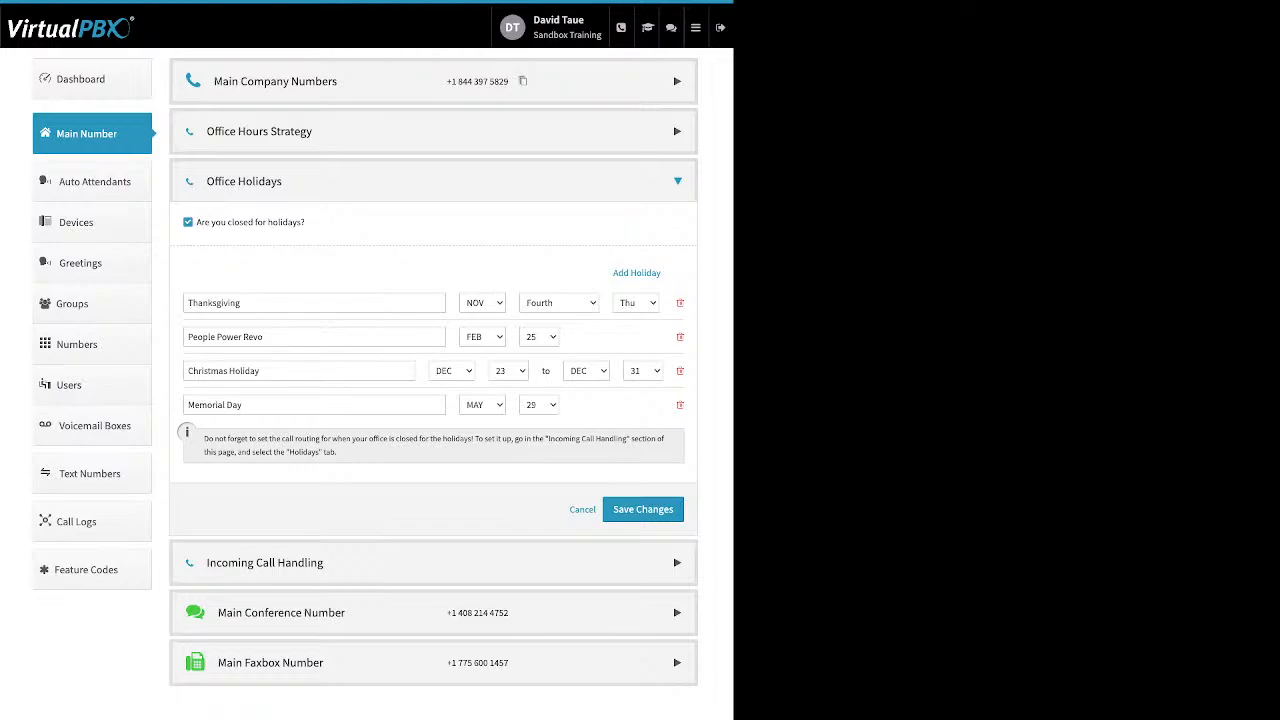
Examine the Memorial Day, Christmas Holiday and Thanksgiving entries as examples of each holiday type, and collapse Office Holidays
left_click_drag(246, 405, 184, 405)
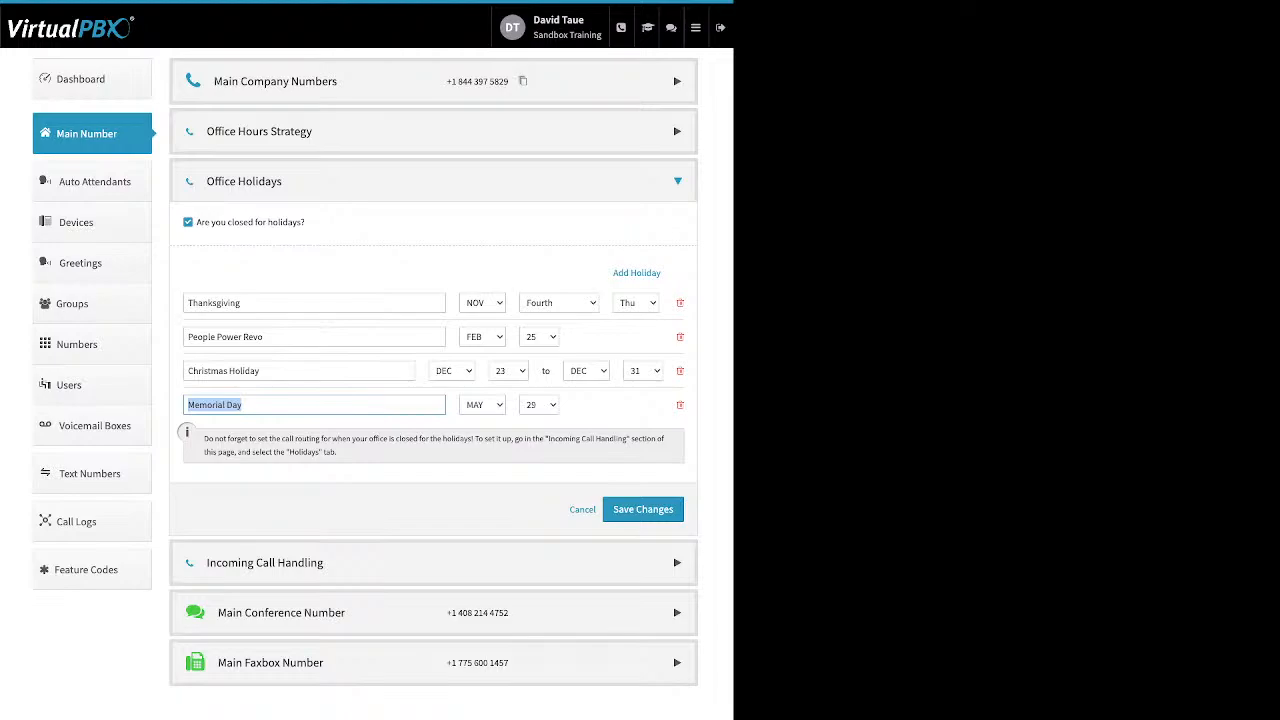
triple_click(224, 371)
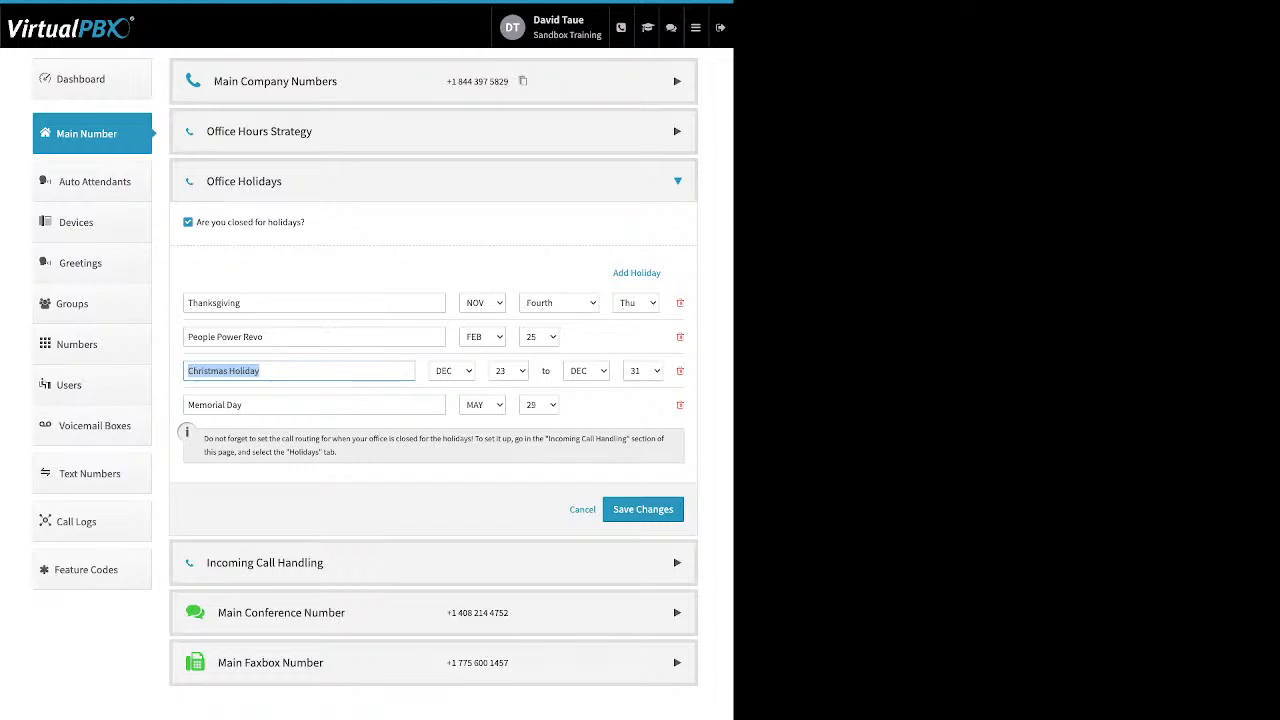
left_click_drag(243, 303, 140, 302)
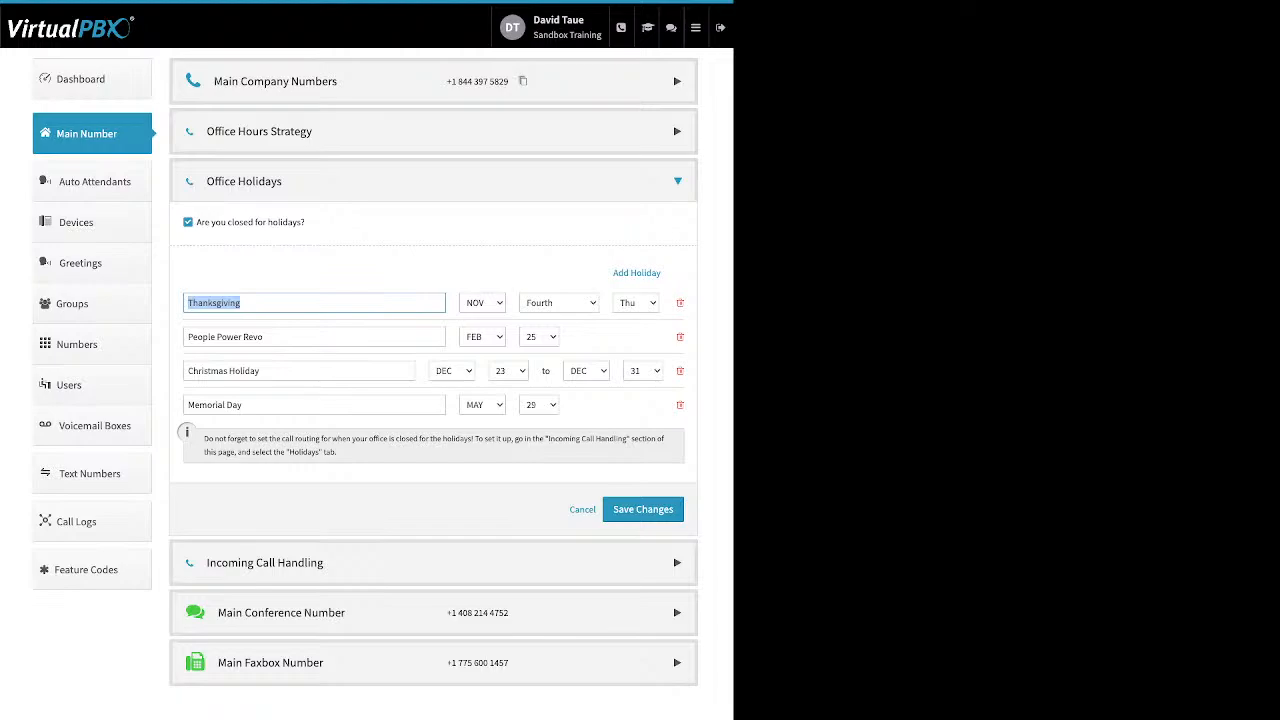
left_click(677, 181)
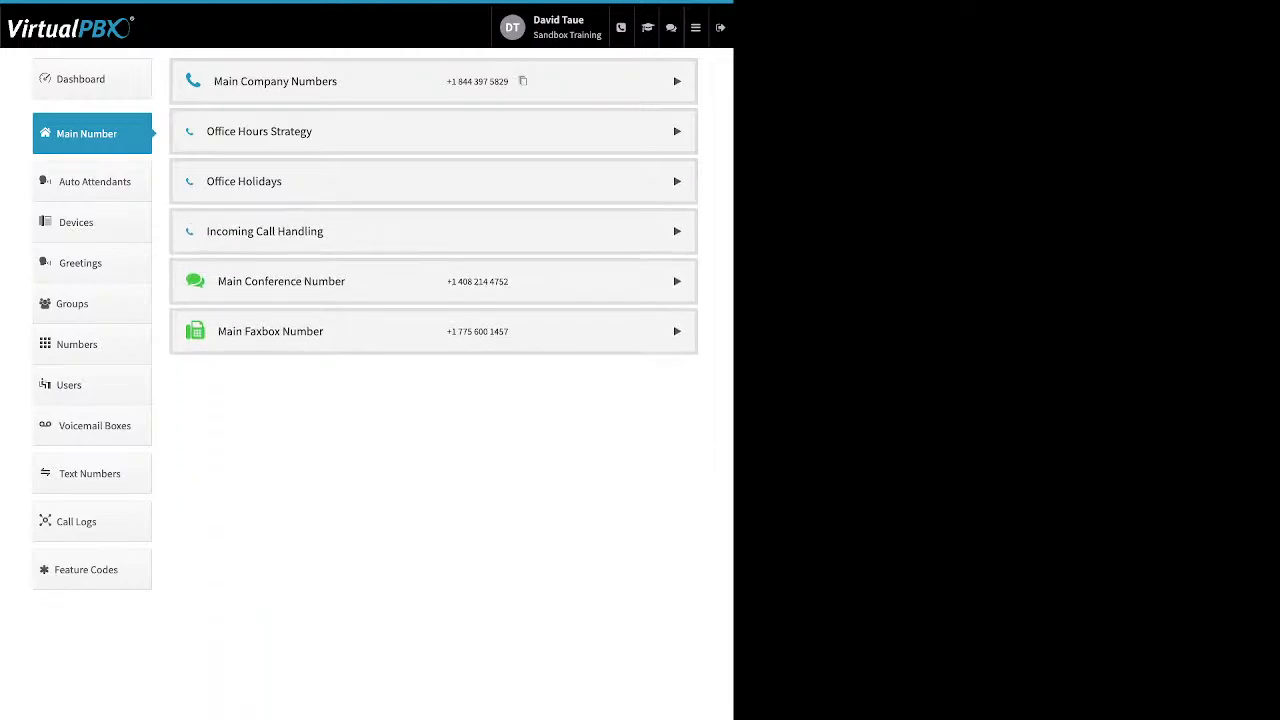
Open Incoming Call Handling and look at the call routing for Open Hours, Lunch Hours, After Hours and Holidays
left_click(677, 231)
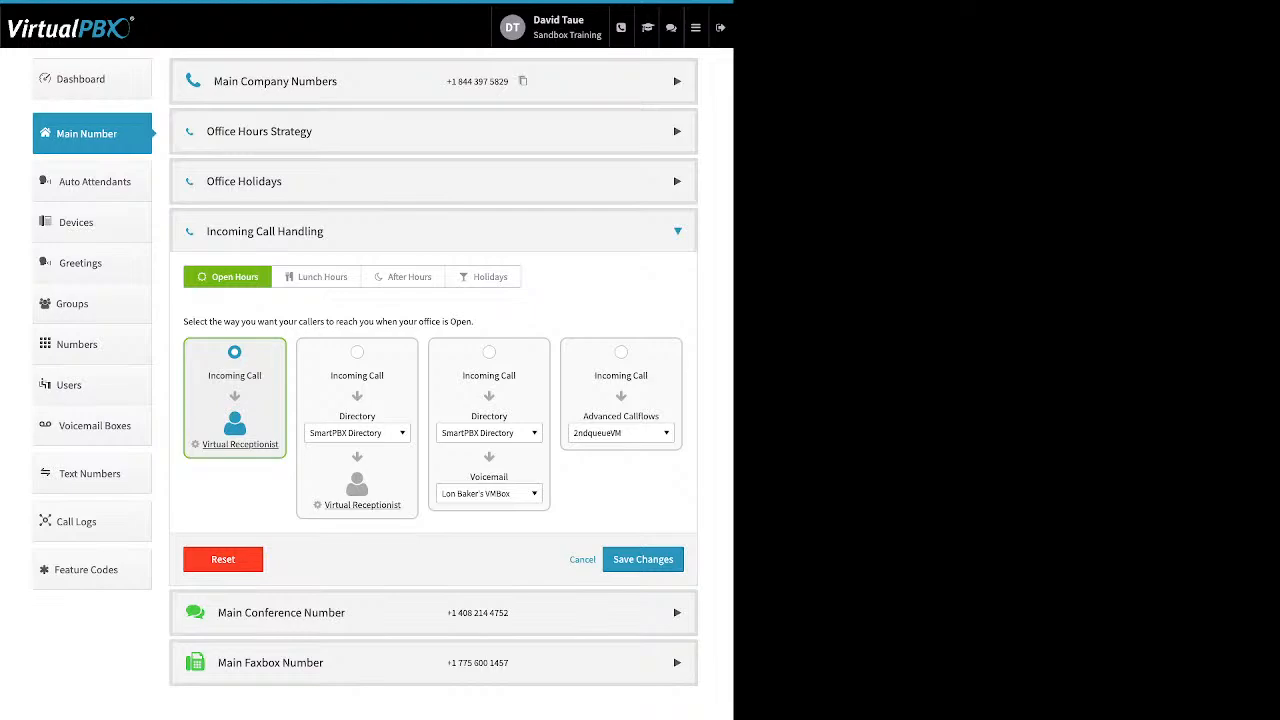
left_click(317, 277)
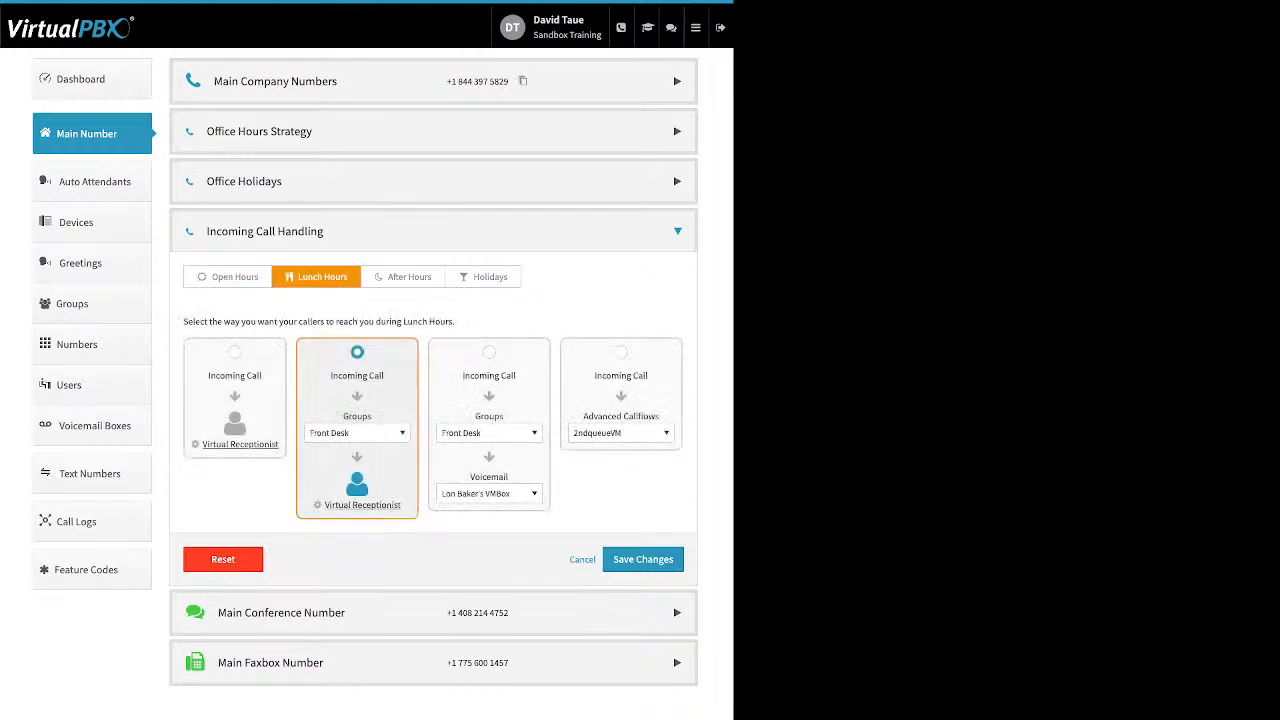
left_click(404, 277)
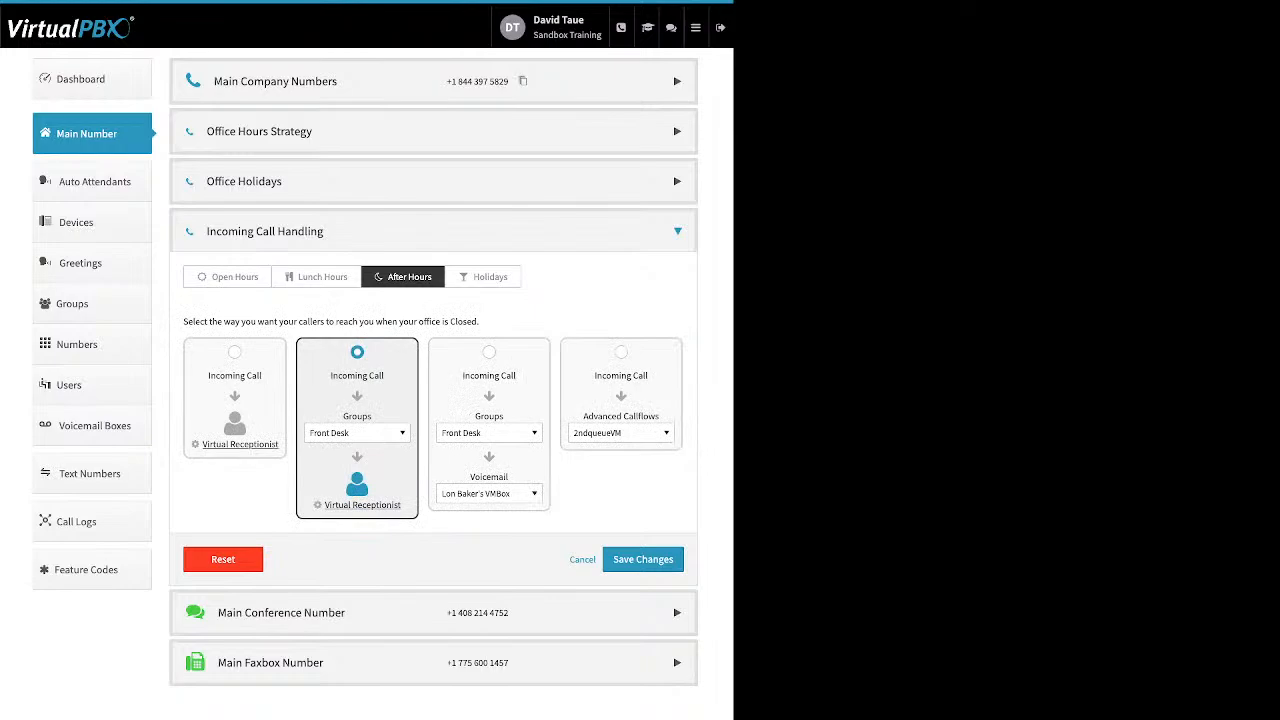
left_click(483, 277)
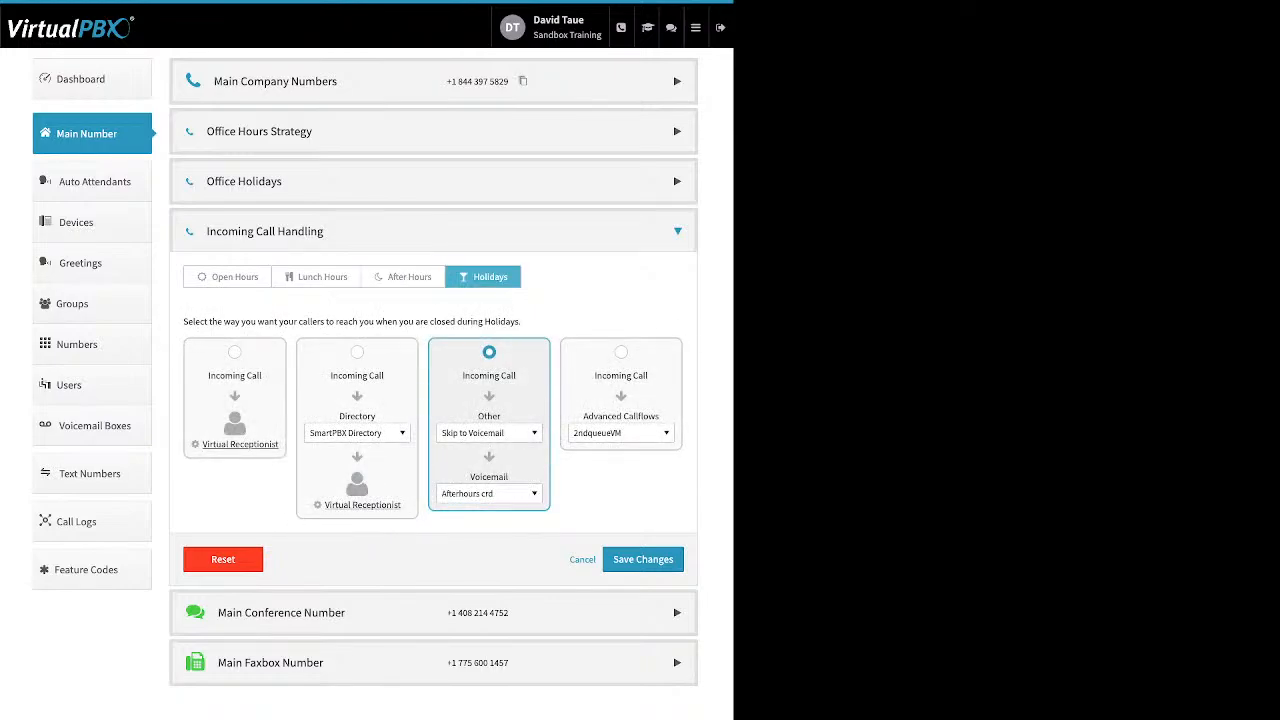
Return to Office Hours Strategy to look at the lunch-hours closure option, and collapse the section
left_click(260, 131)
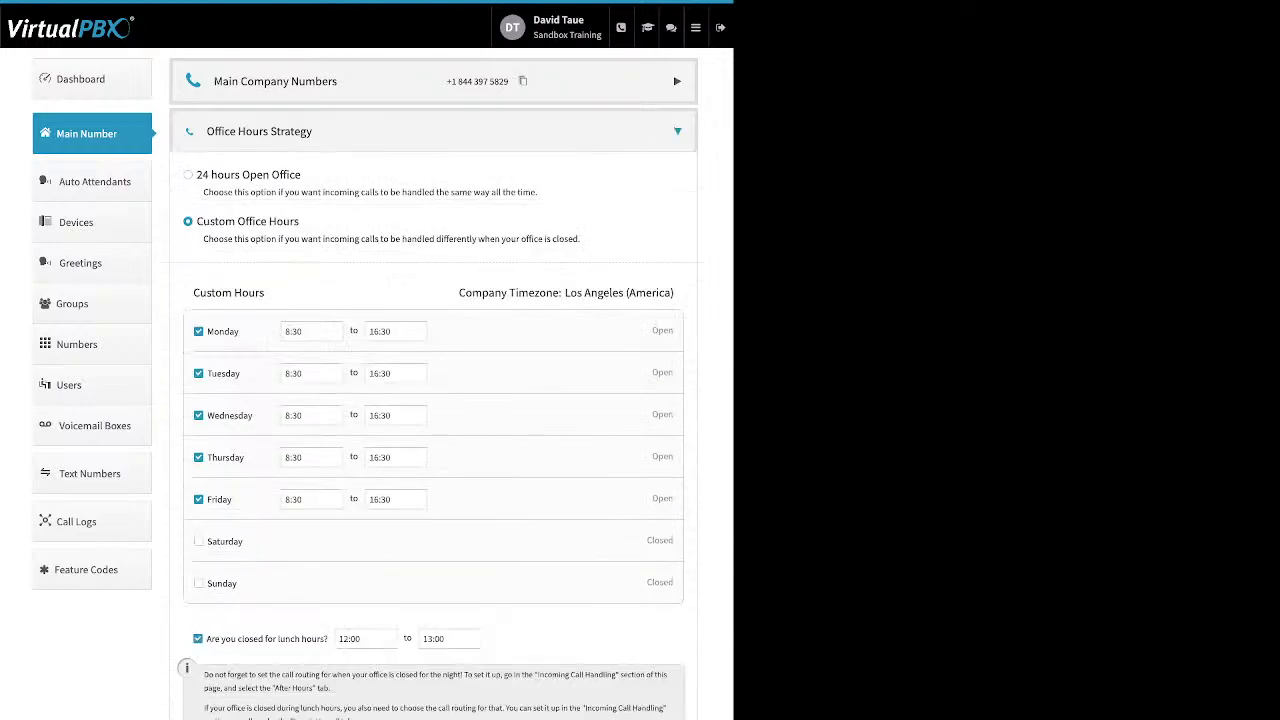
left_click(198, 639)
left_click(260, 131)
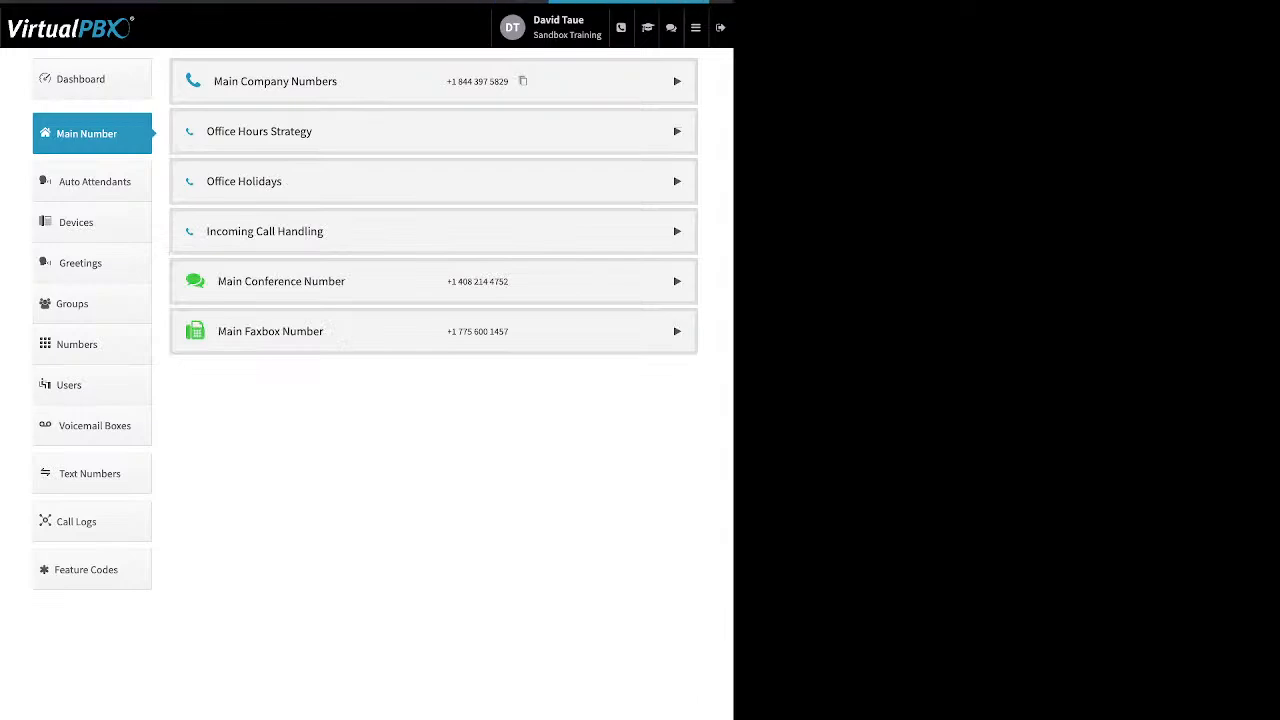
Open the Open Hours Virtual Receptionist from Incoming Call Handling and look at how Main Menu routes are added and removed
left_click(265, 231)
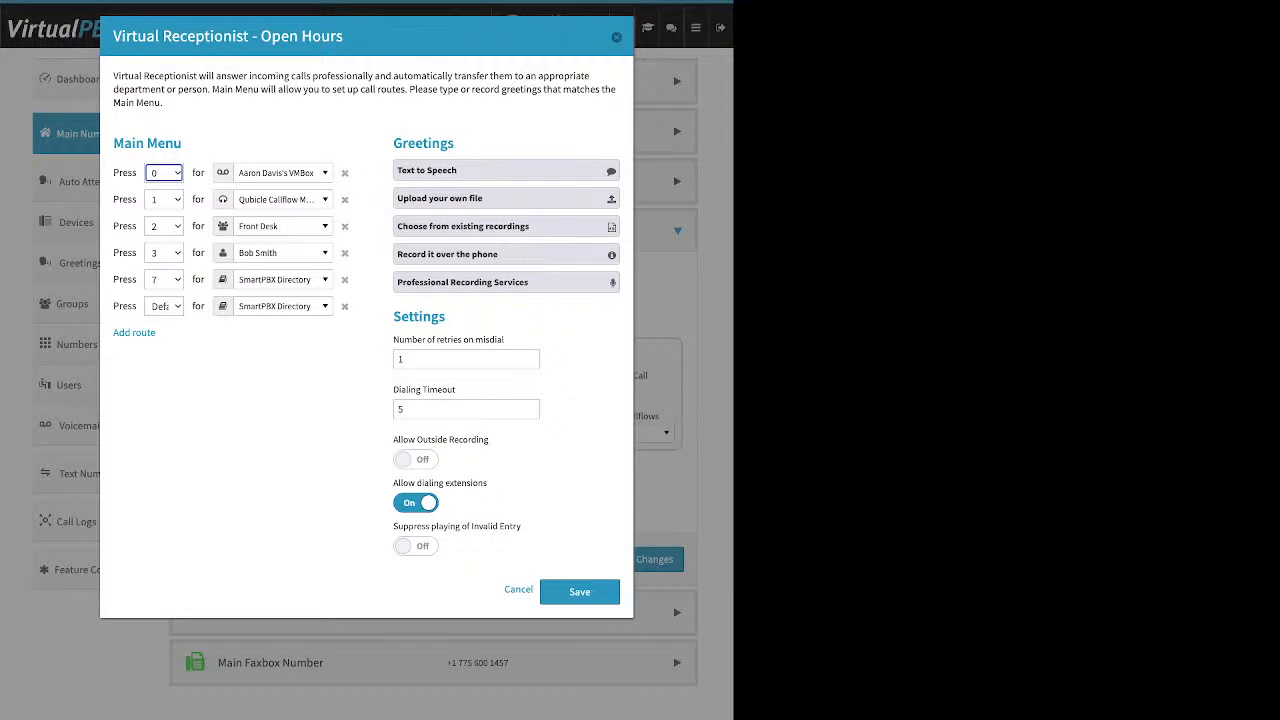
left_click_drag(182, 143, 113, 143)
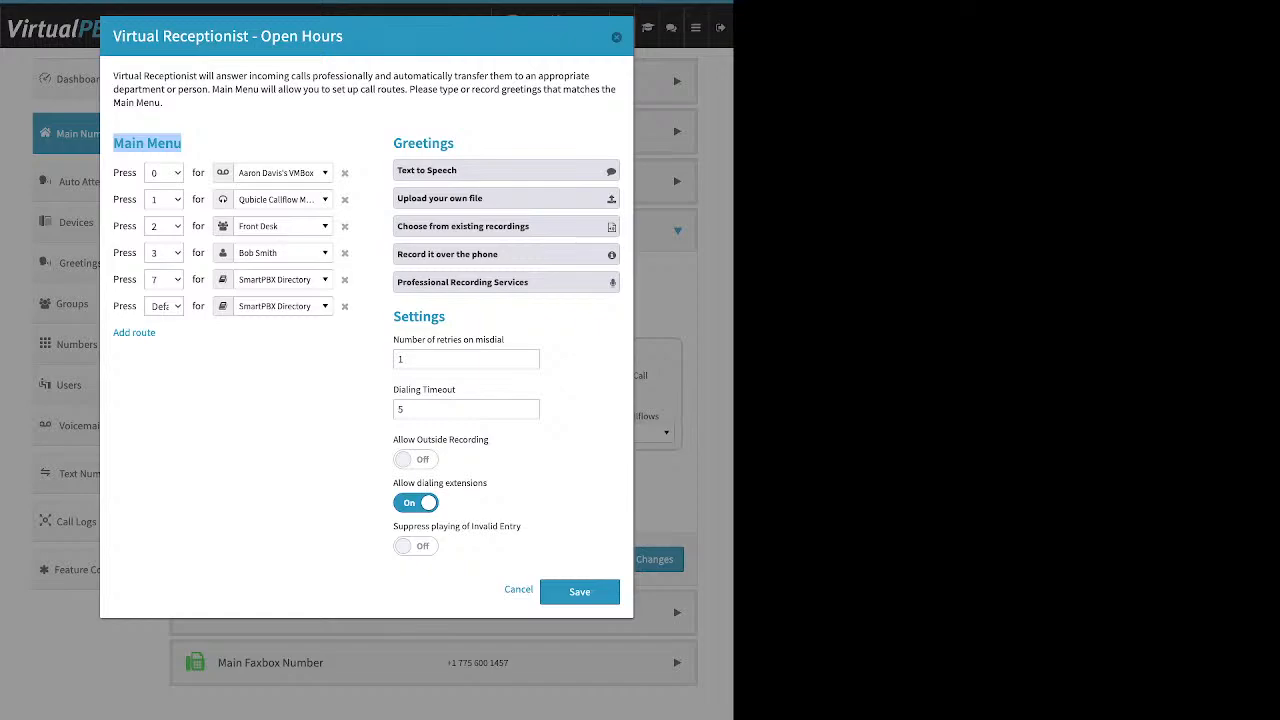
left_click_drag(157, 333, 112, 333)
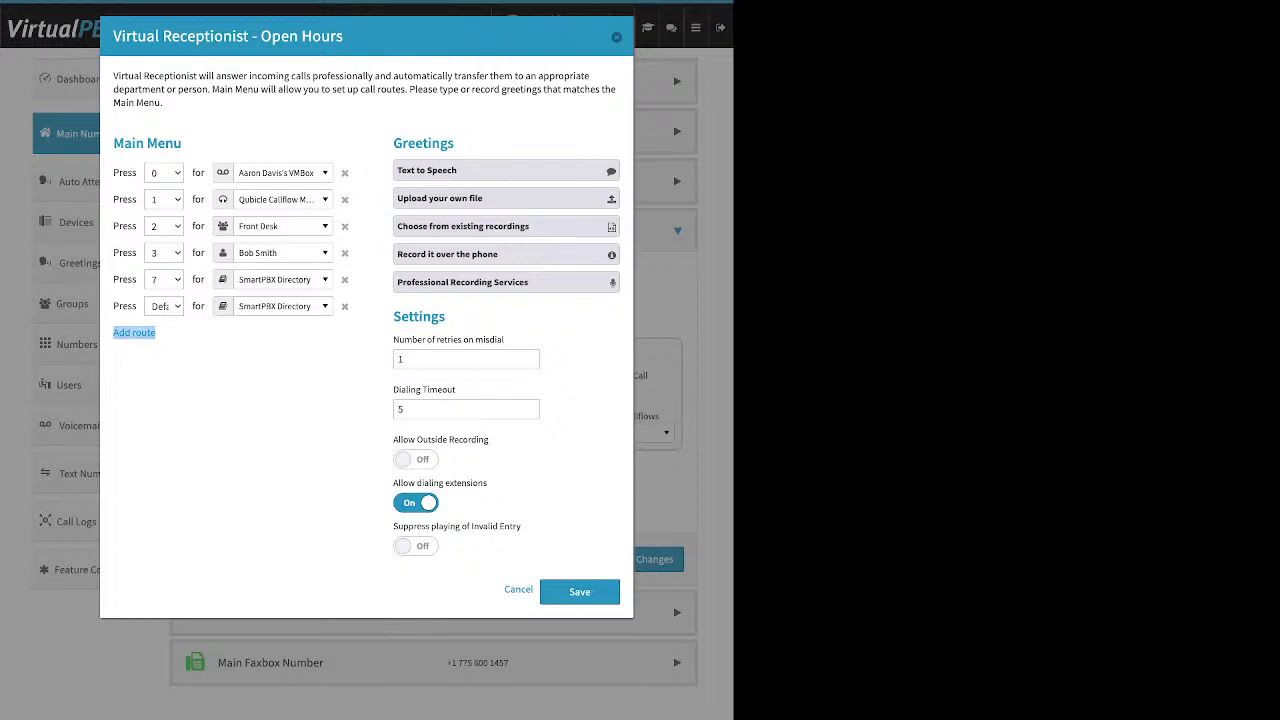
left_click(134, 333)
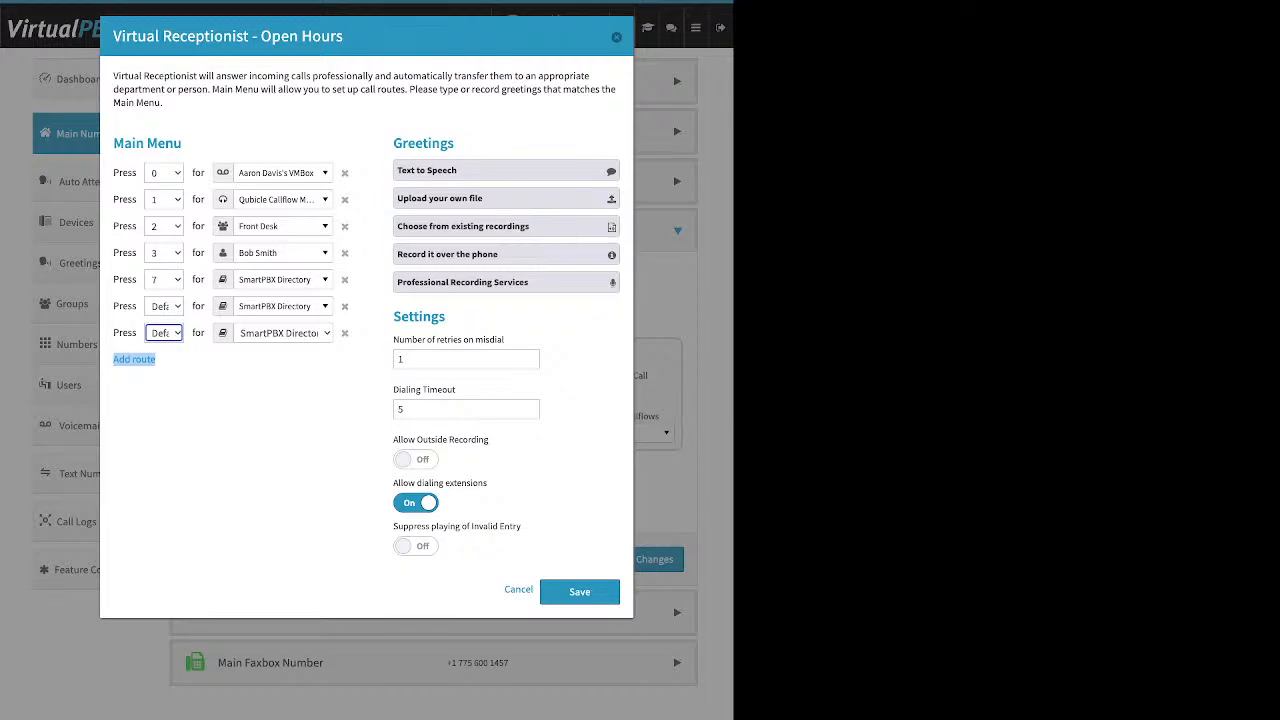
left_click(344, 333)
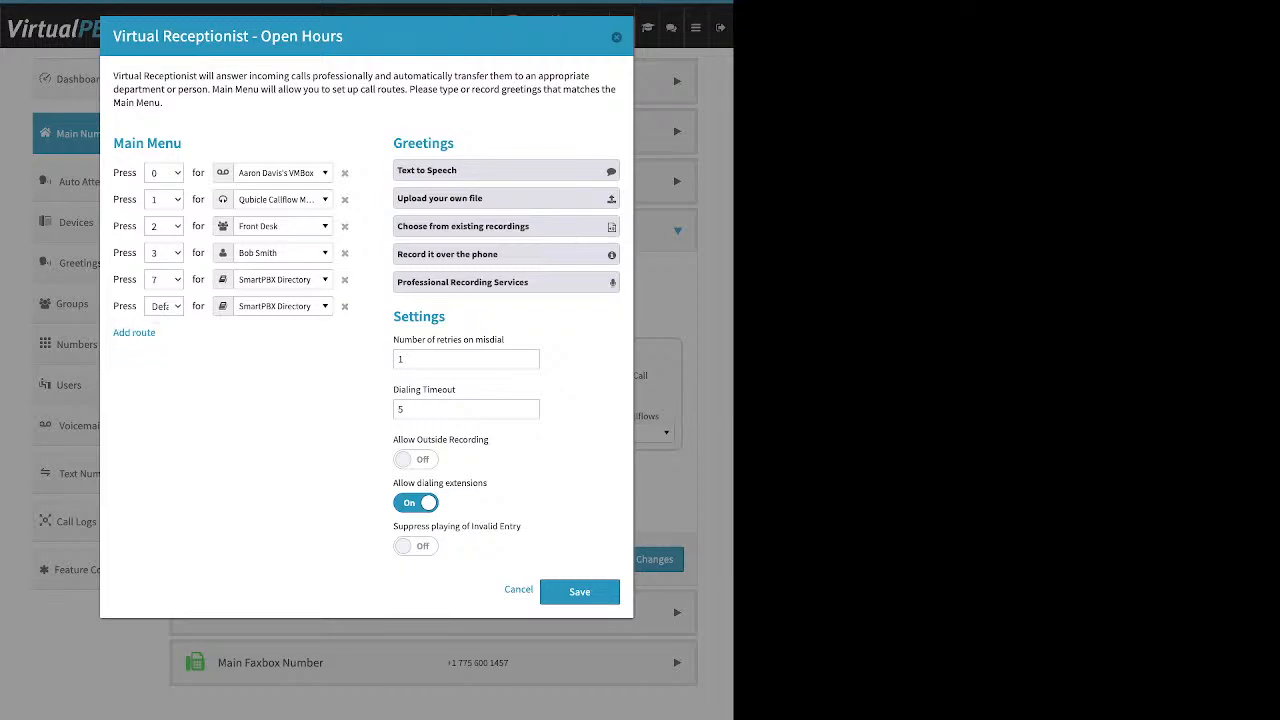
Look through the destinations available for Main Menu key 0, including users, call queues, groups and devices
left_click(283, 173)
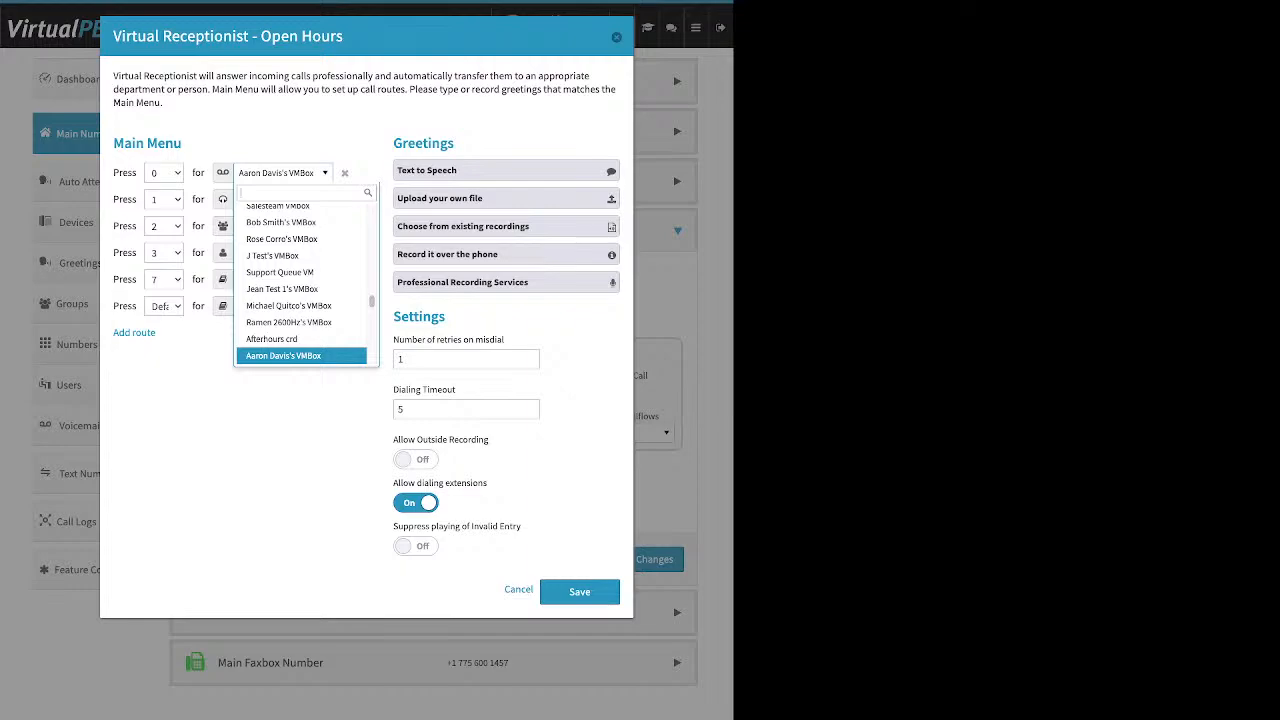
scroll(300, 214, "up", 10)
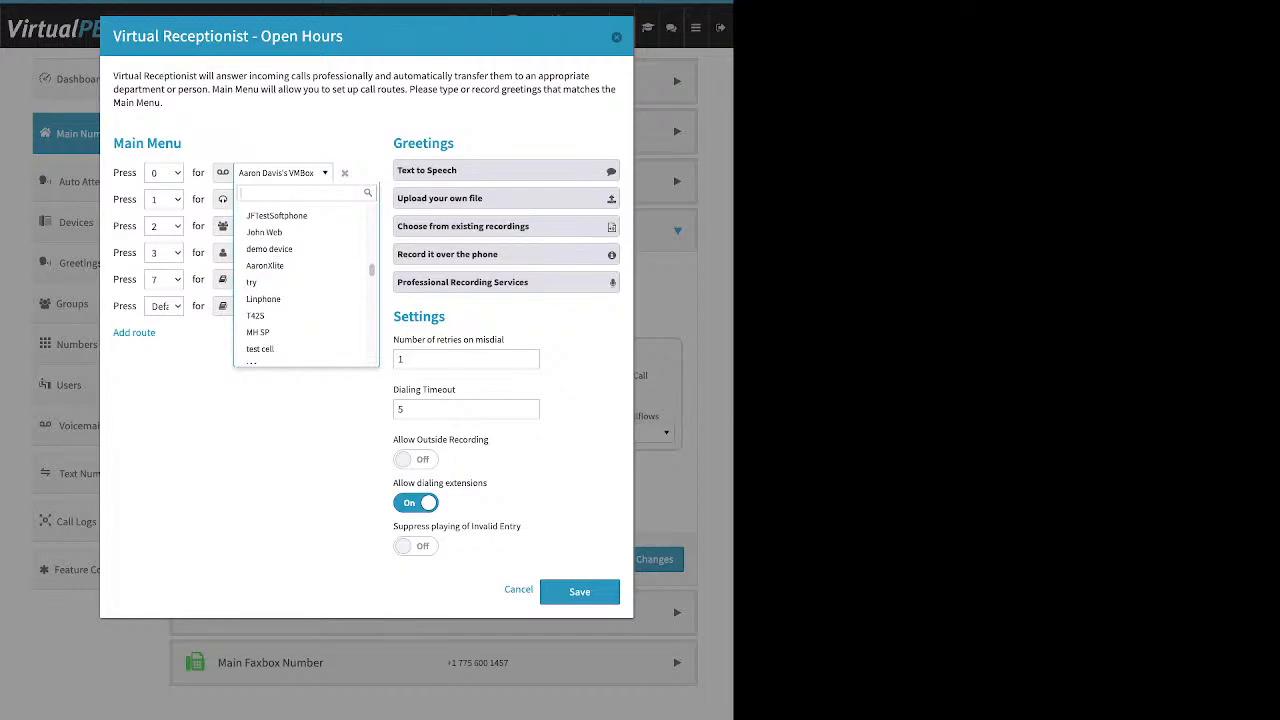
scroll(300, 280, "up", 5)
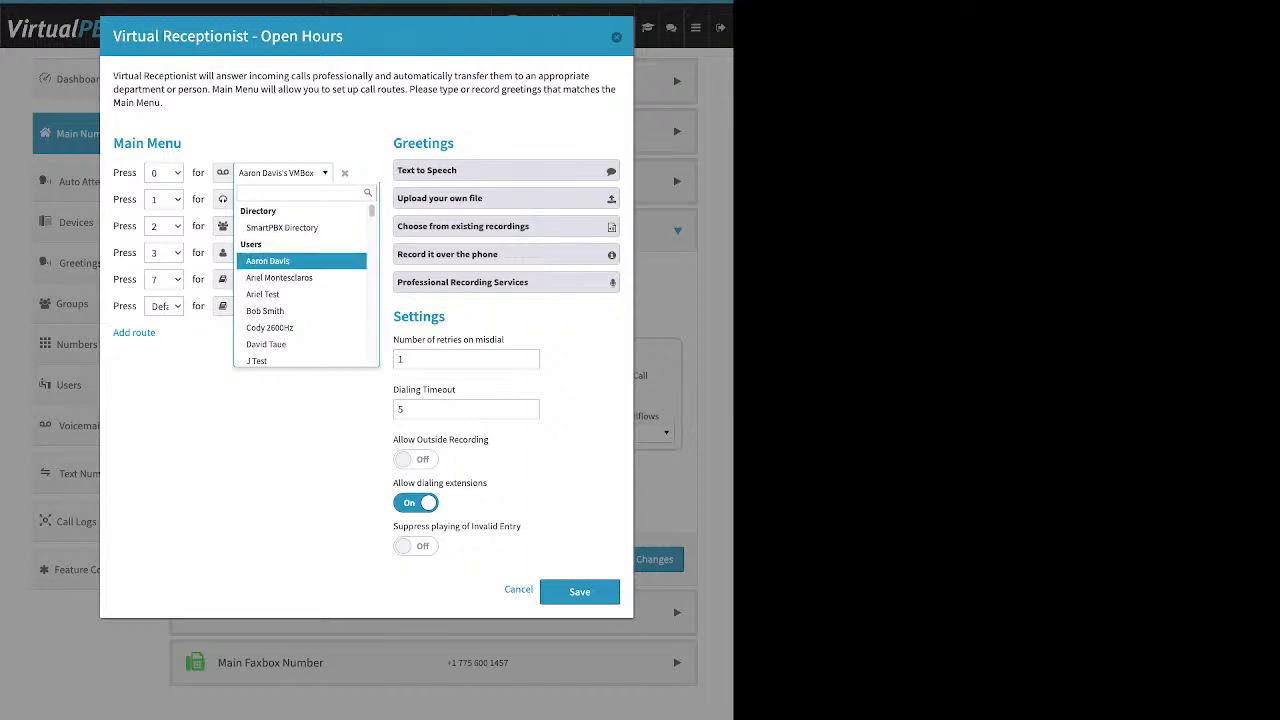
scroll(300, 272, "down", 3)
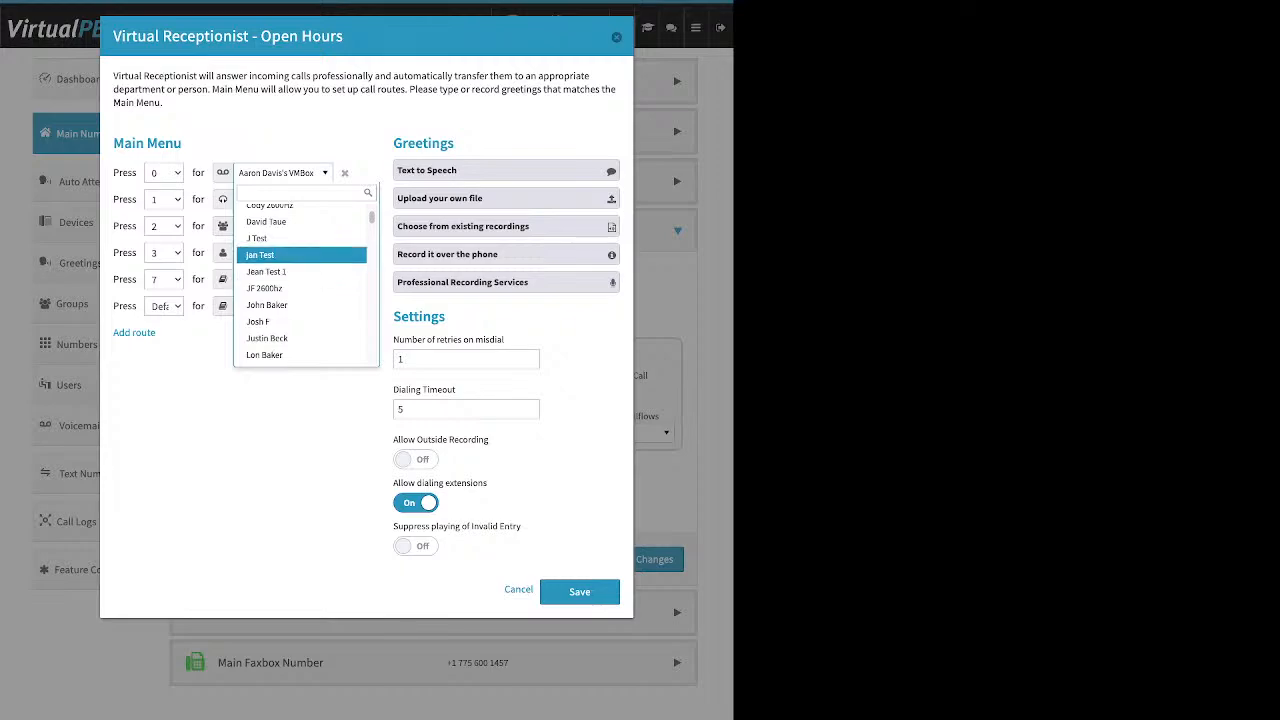
scroll(300, 262, "down", 10)
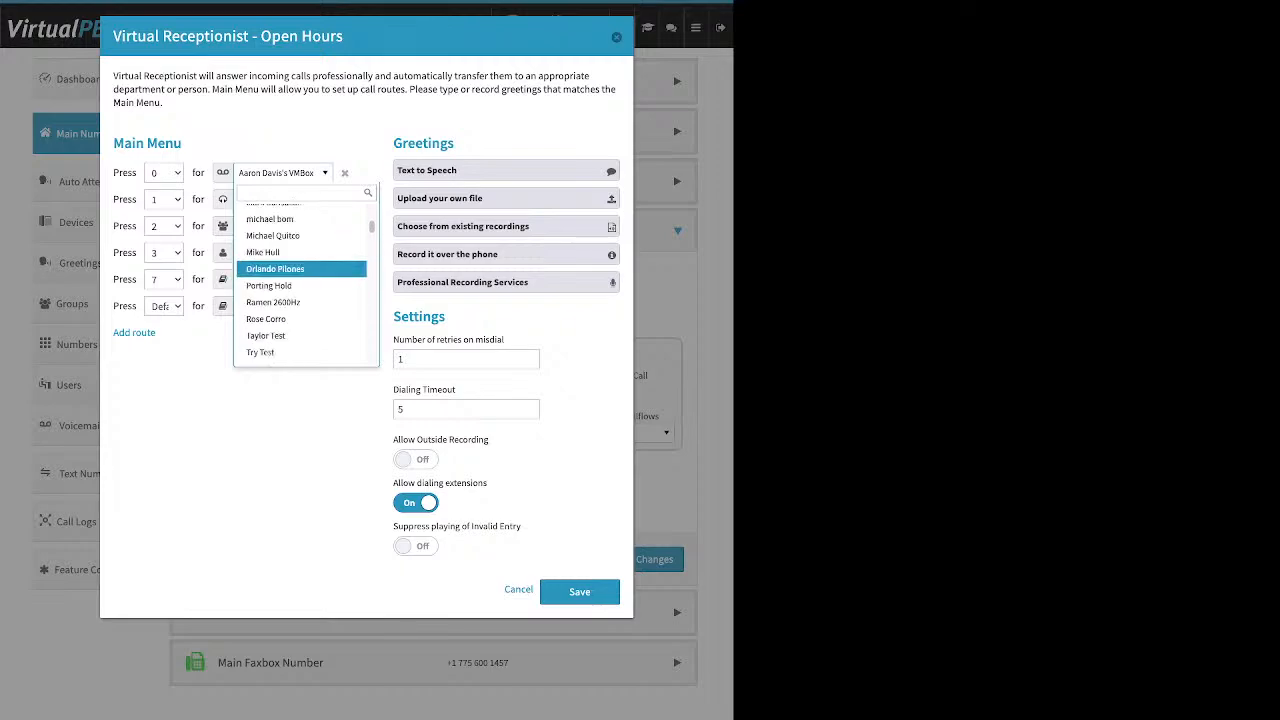
scroll(300, 262, "up", 1)
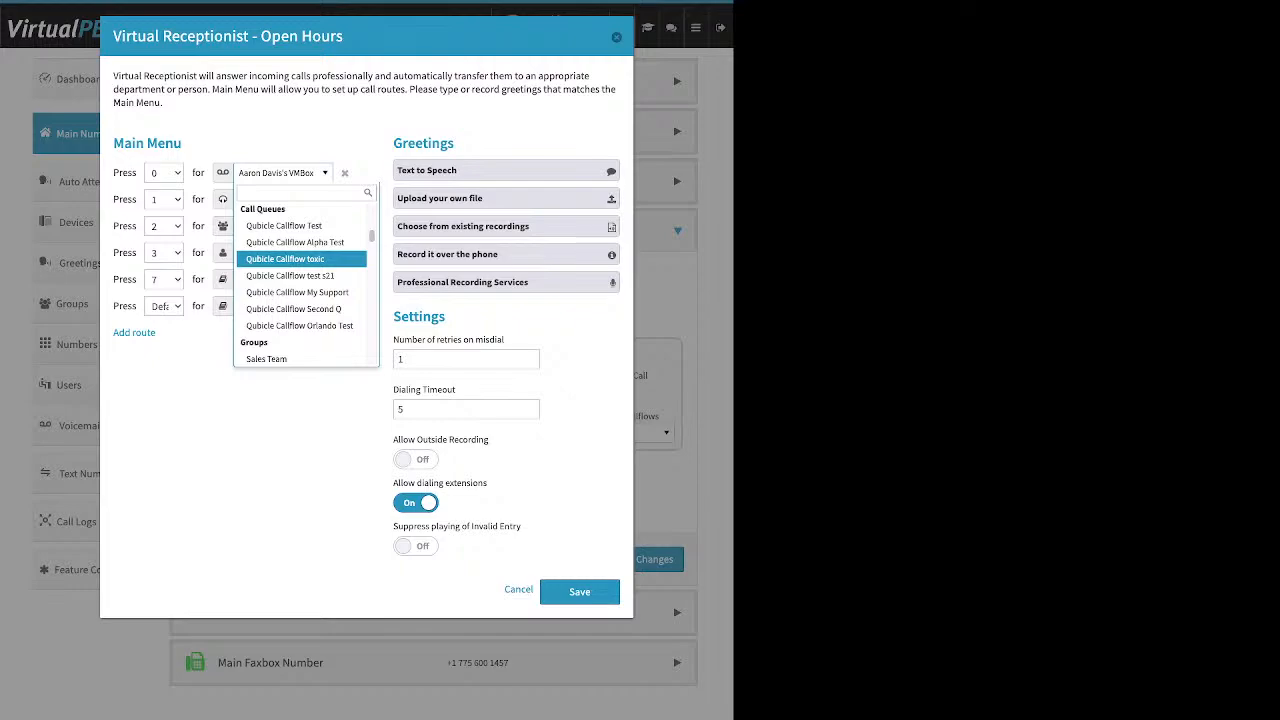
scroll(336, 258, "down", 2)
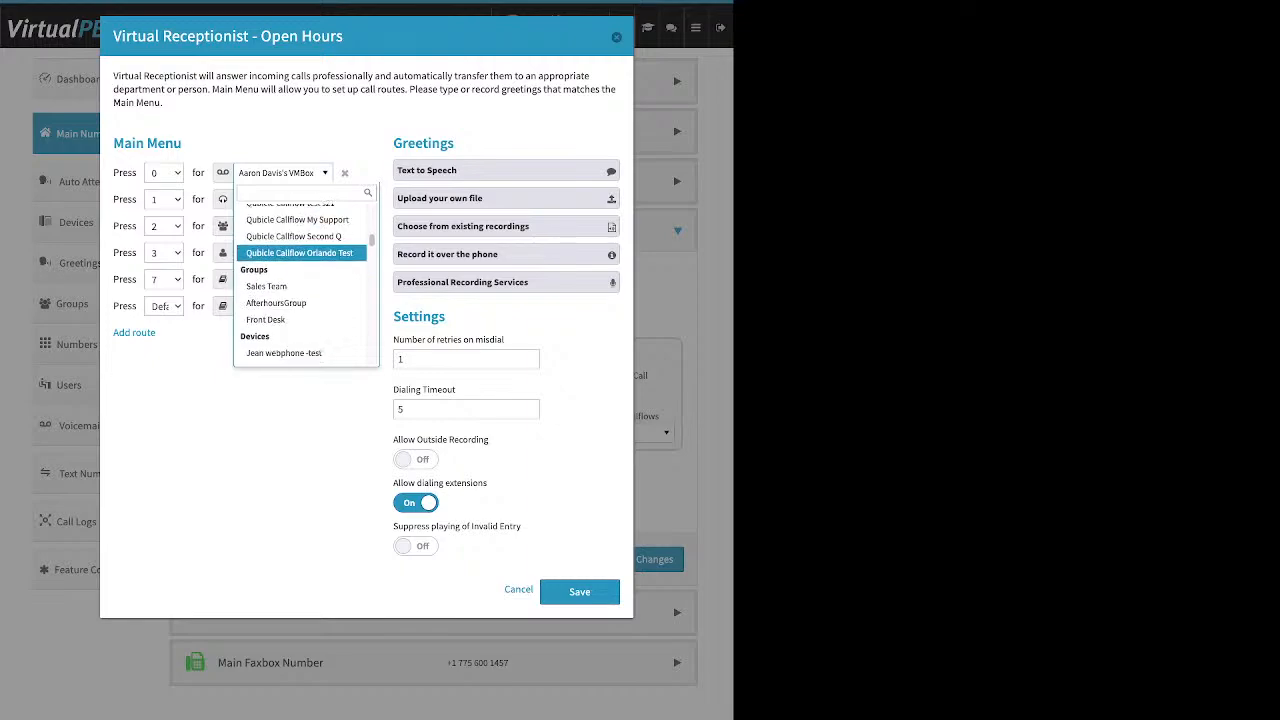
Review the routing destinations offered for menu key 0, including callflows, groups, devices, voicemail boxes and media
scroll(336, 258, "down", 1)
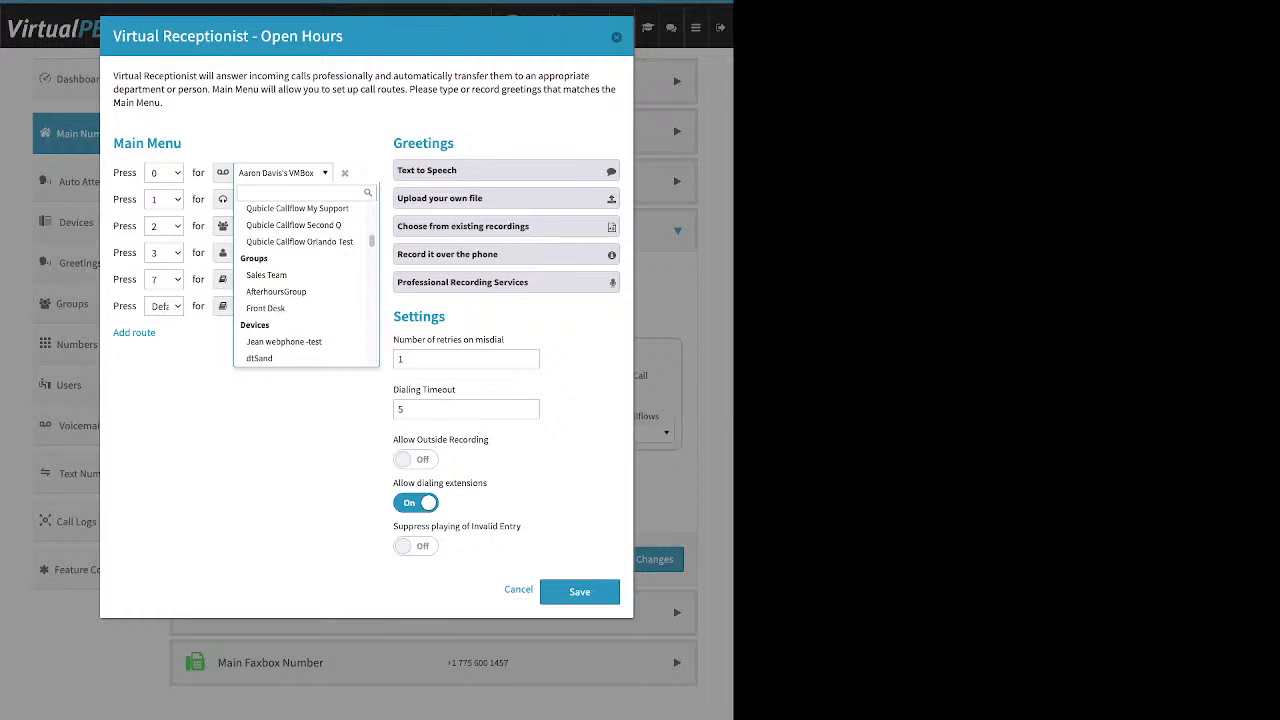
scroll(300, 256, "down", 2)
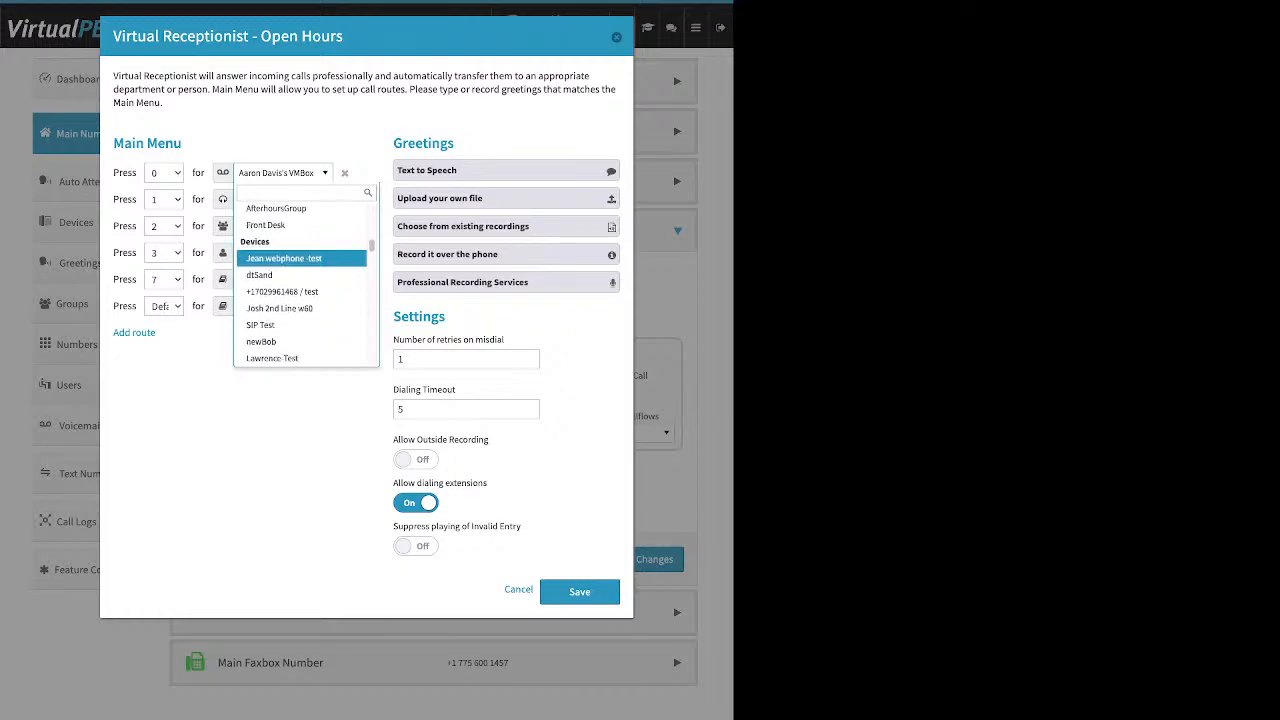
scroll(300, 257, "down", 1)
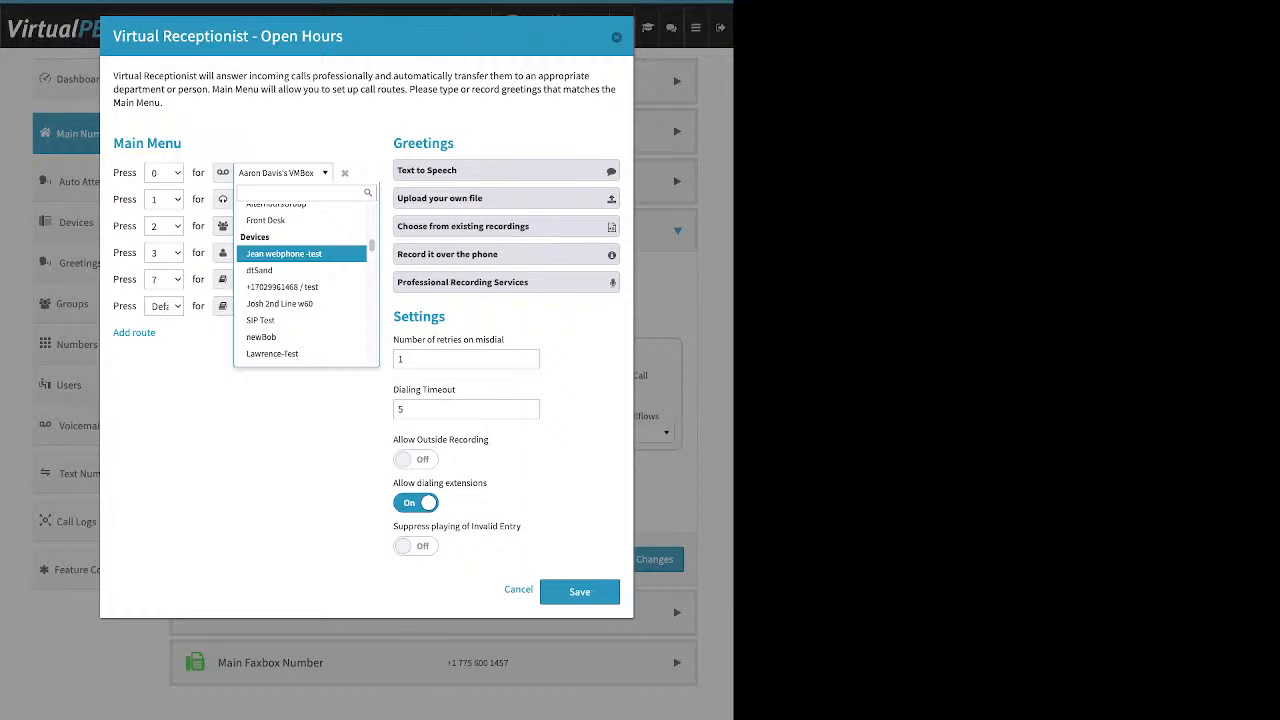
scroll(300, 260, "down", 1)
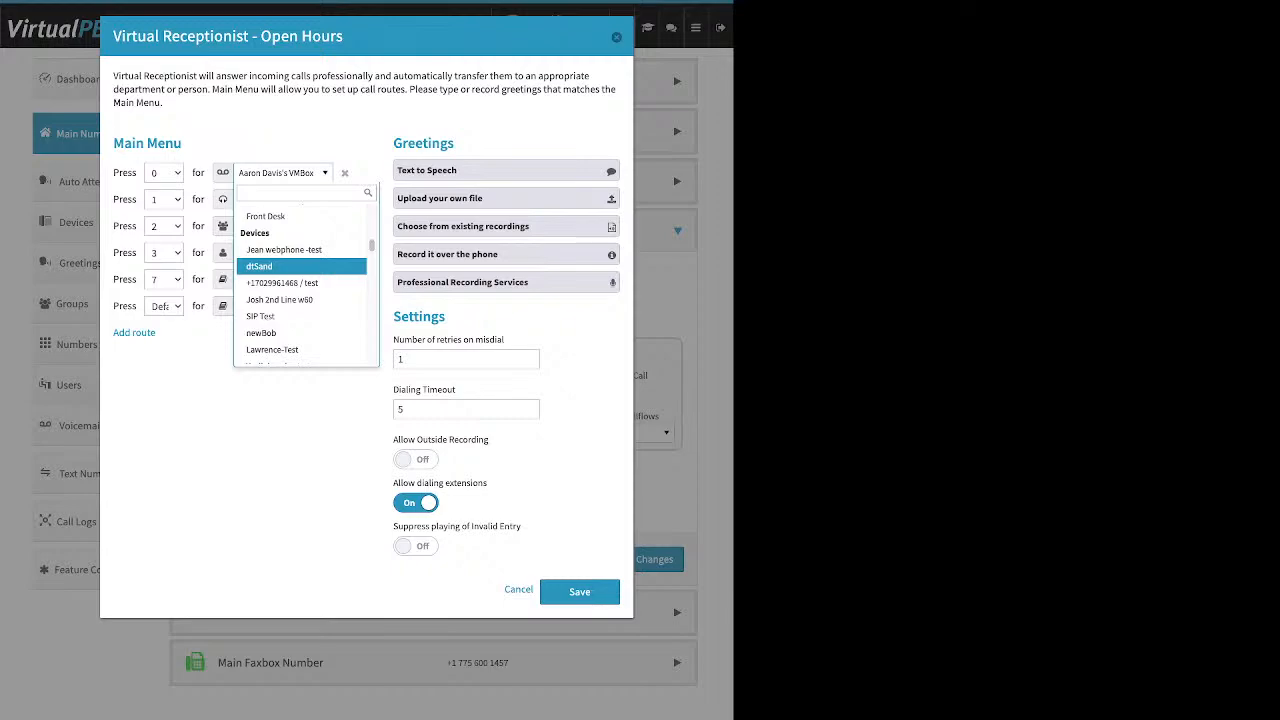
scroll(300, 307, "down", 1)
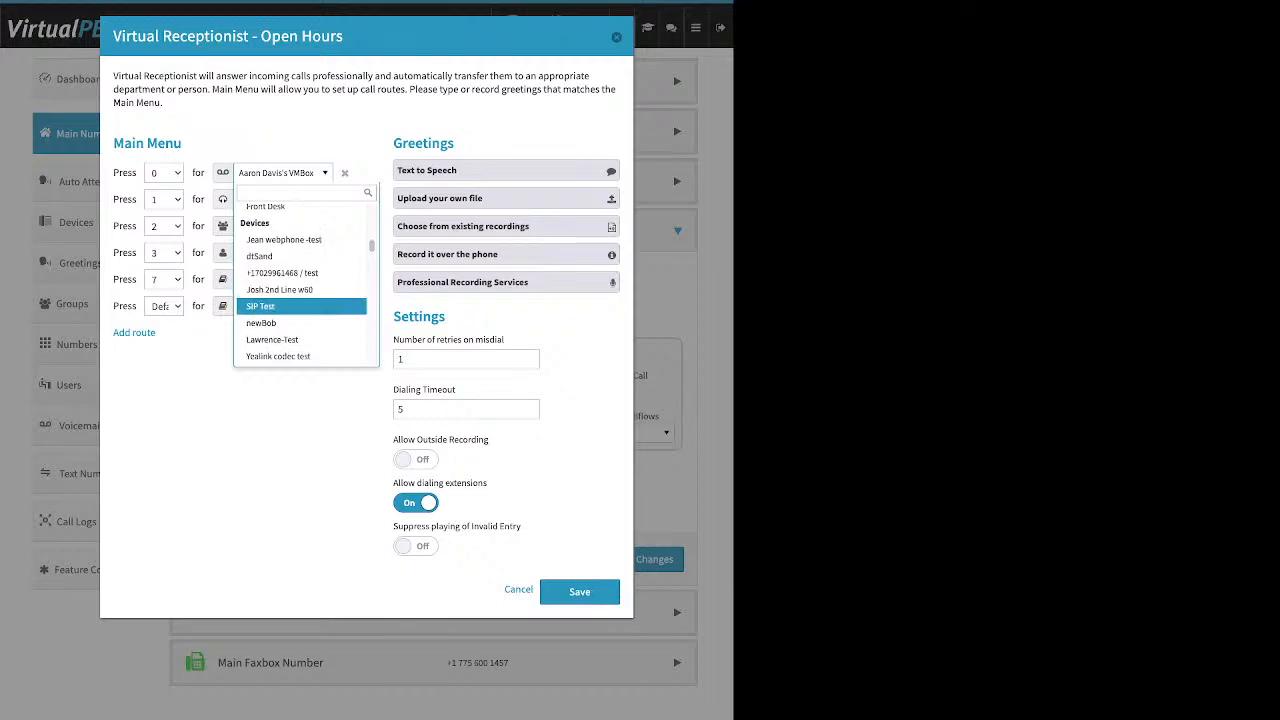
scroll(300, 243, "down", 4)
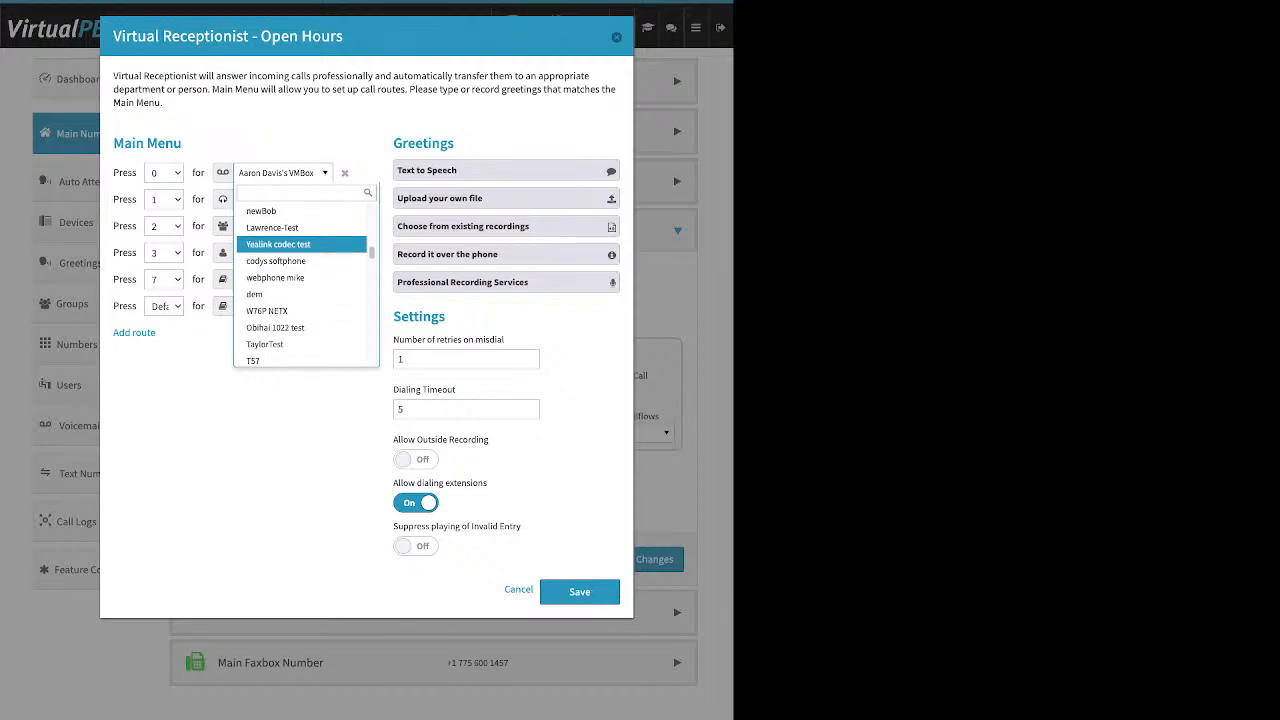
scroll(300, 243, "down", 1)
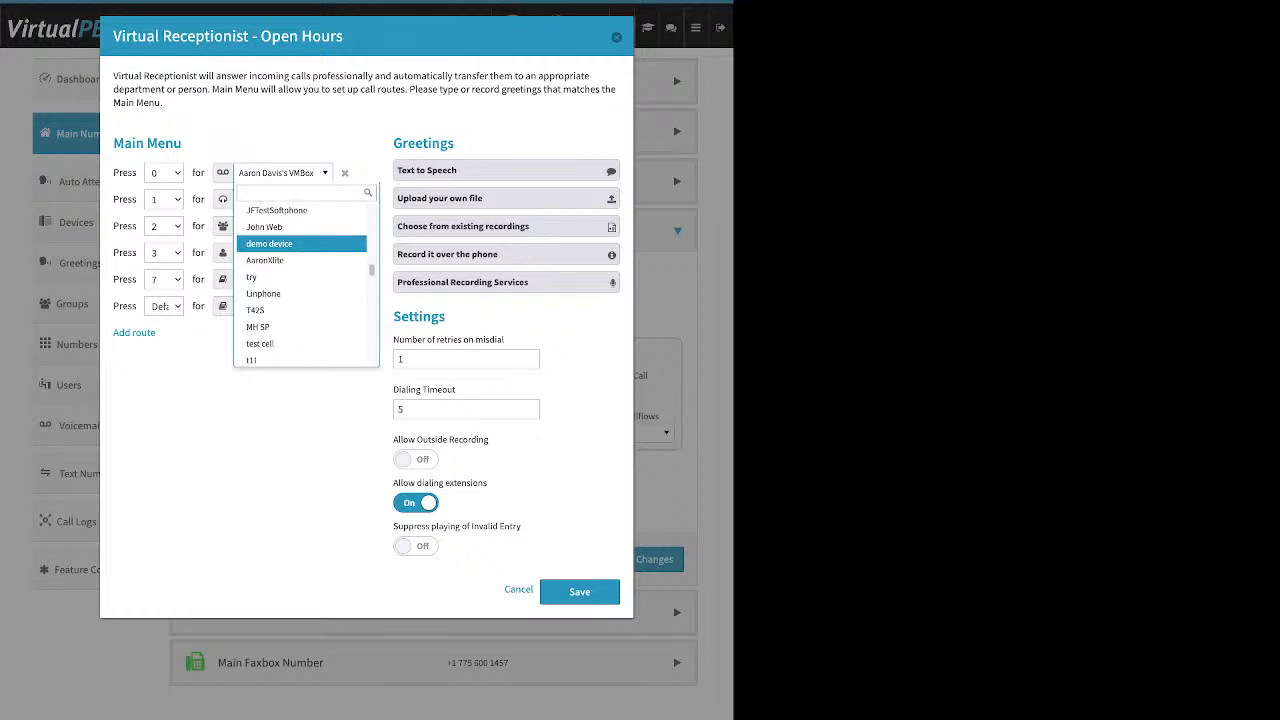
scroll(300, 245, "down", 5)
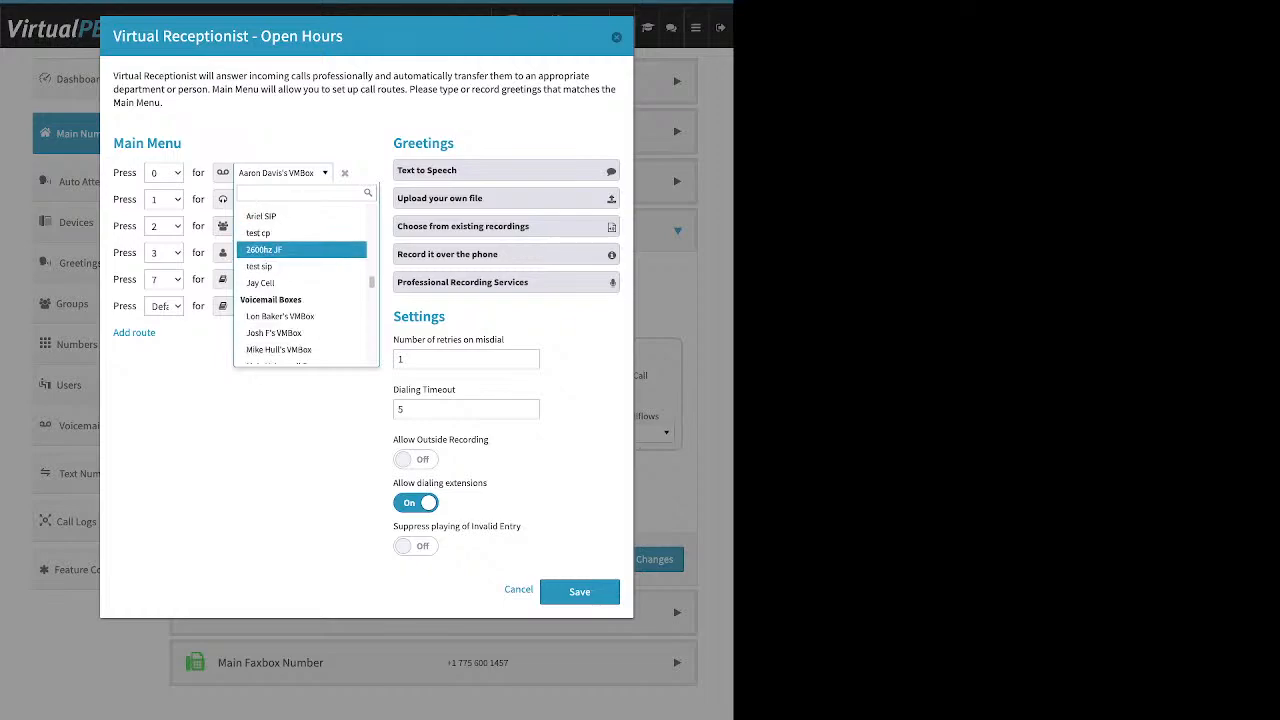
scroll(300, 245, "down", 1)
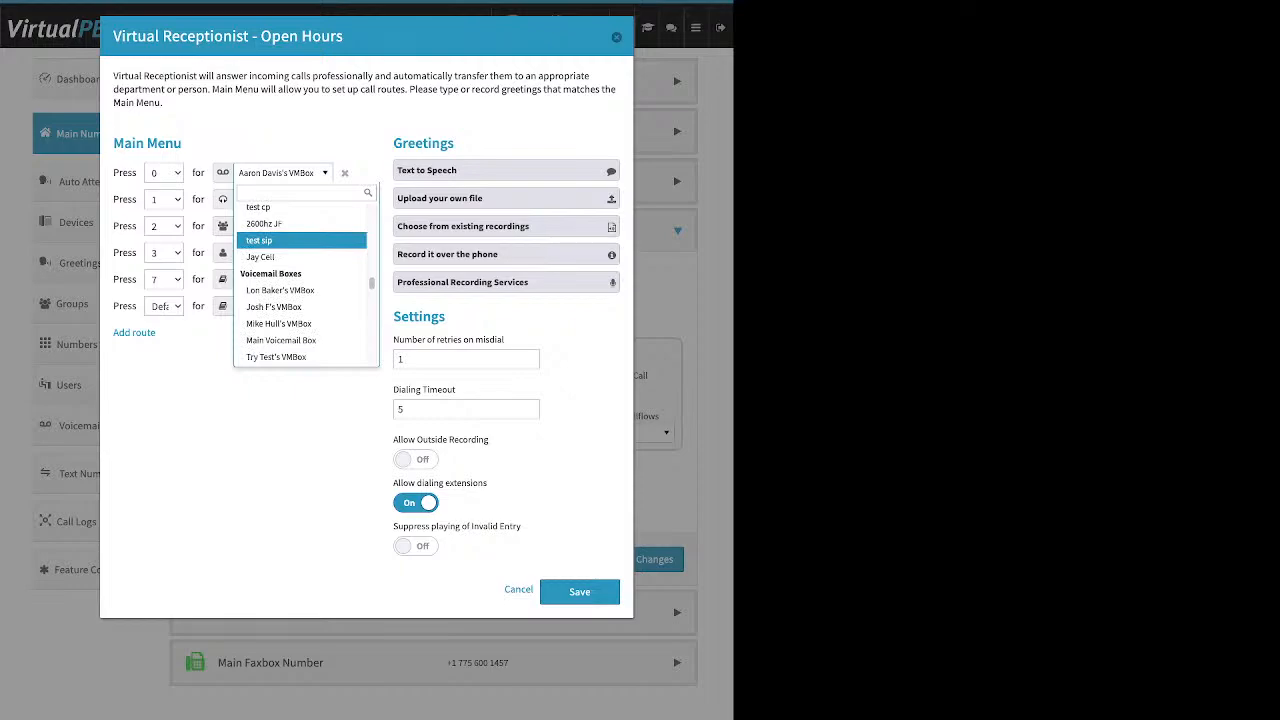
scroll(300, 245, "down", 5)
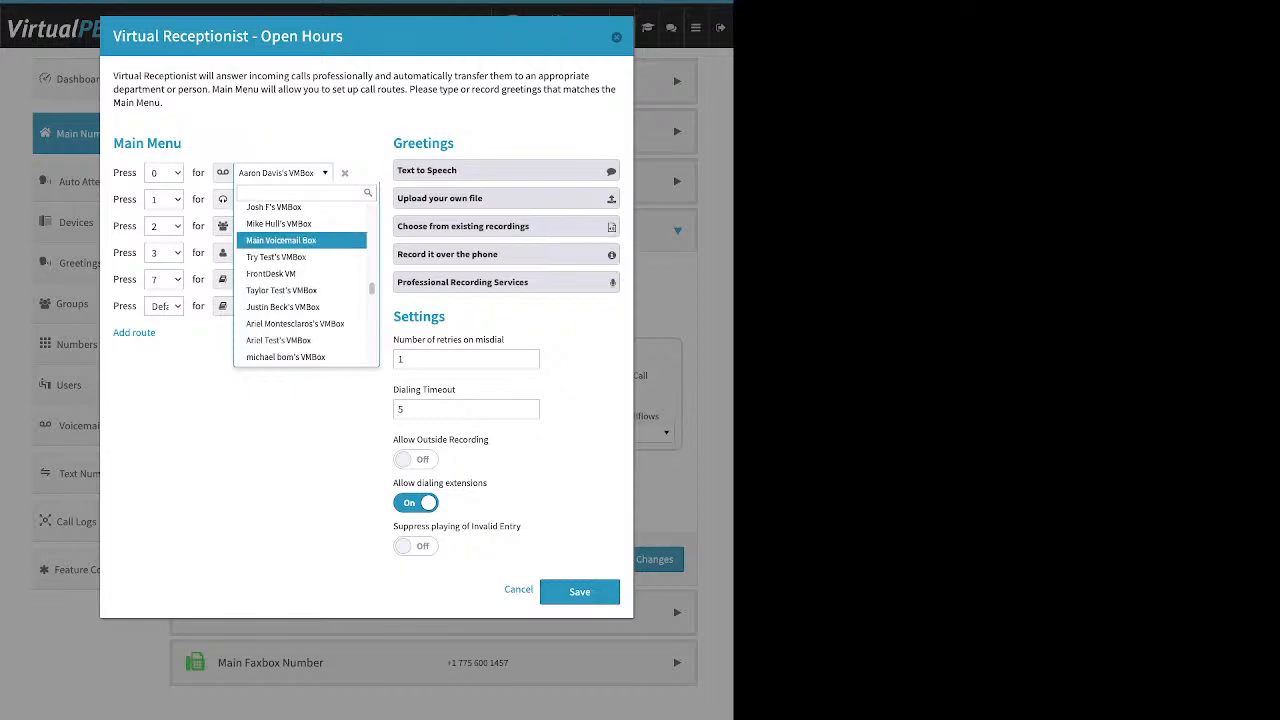
scroll(300, 245, "down", 3)
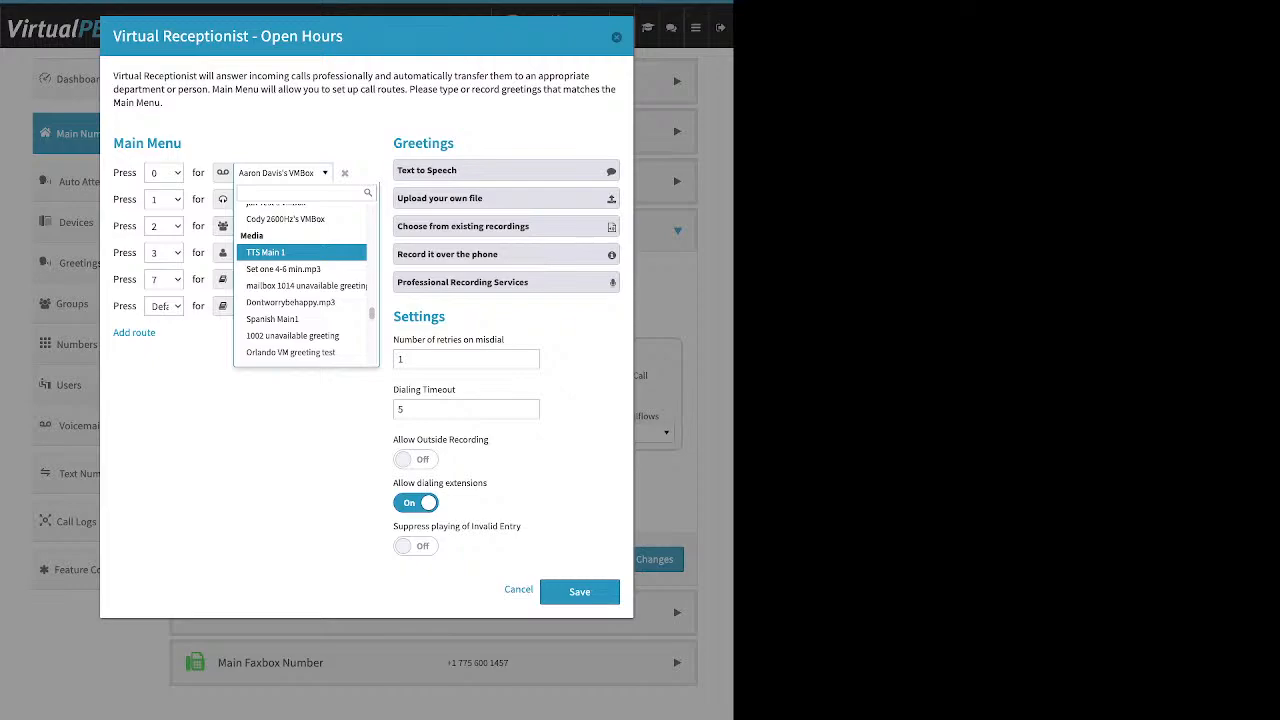
scroll(300, 246, "down", 10)
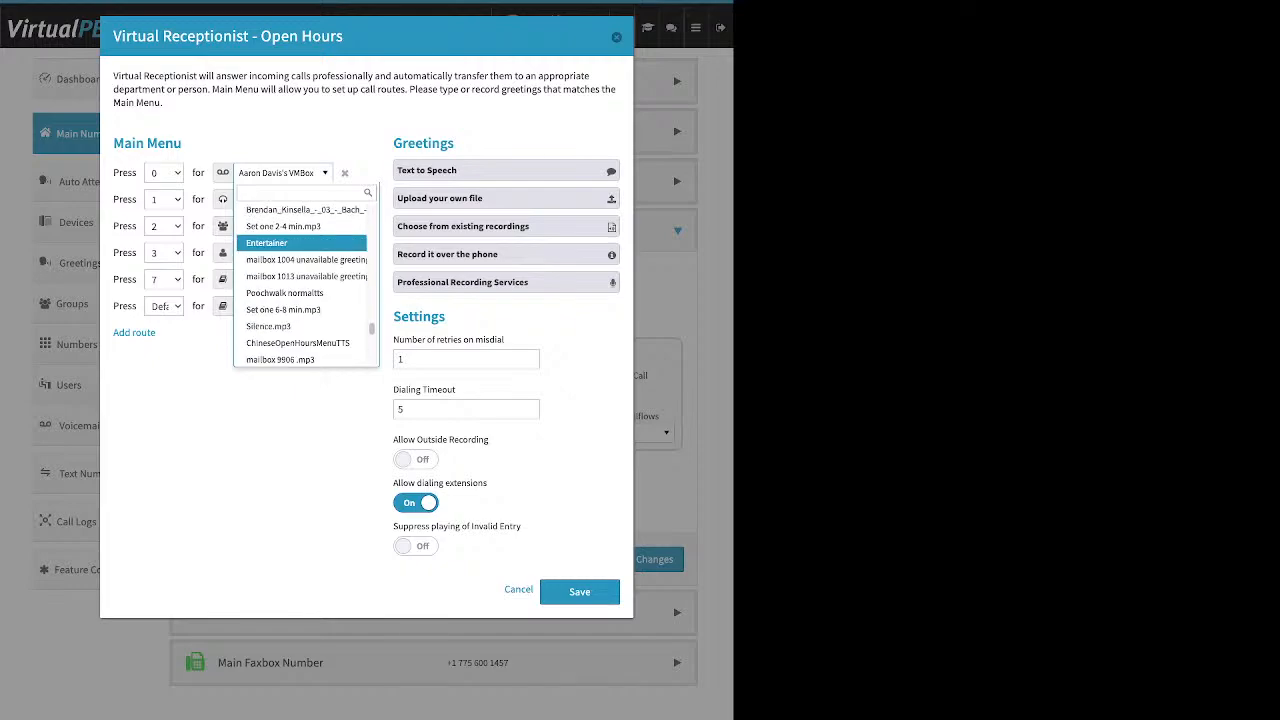
scroll(300, 246, "down", 5)
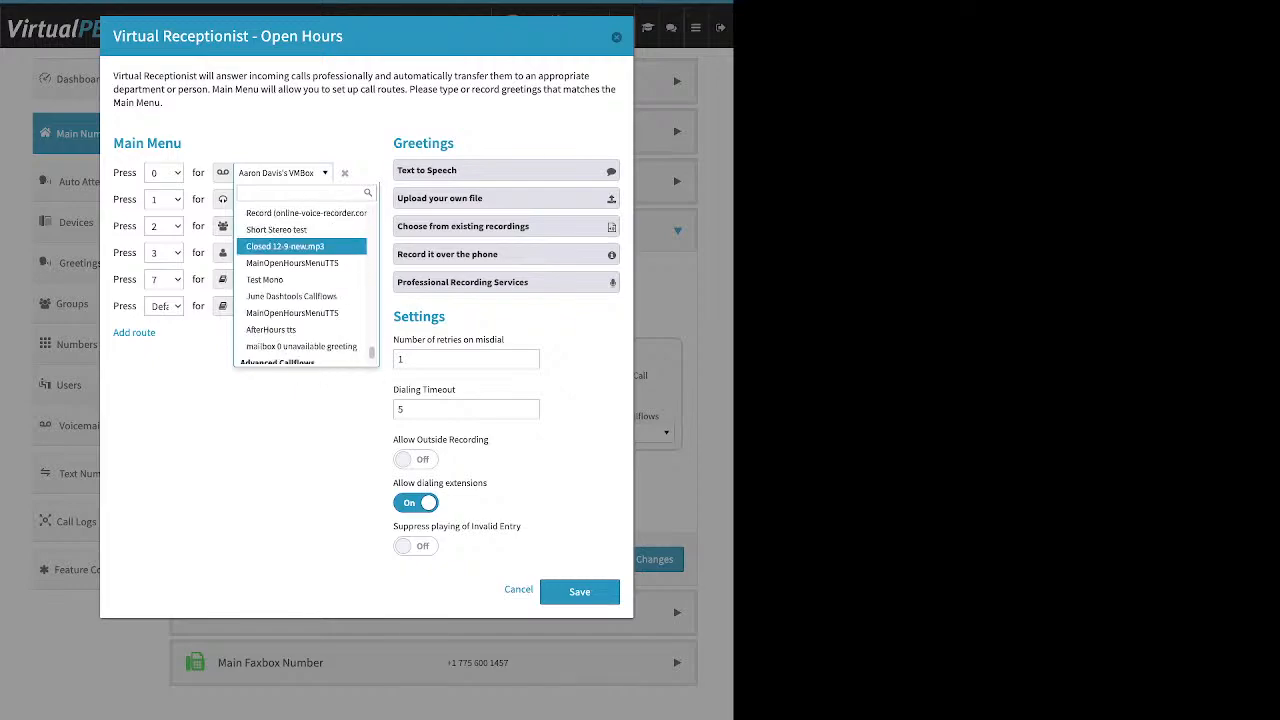
scroll(300, 246, "down", 3)
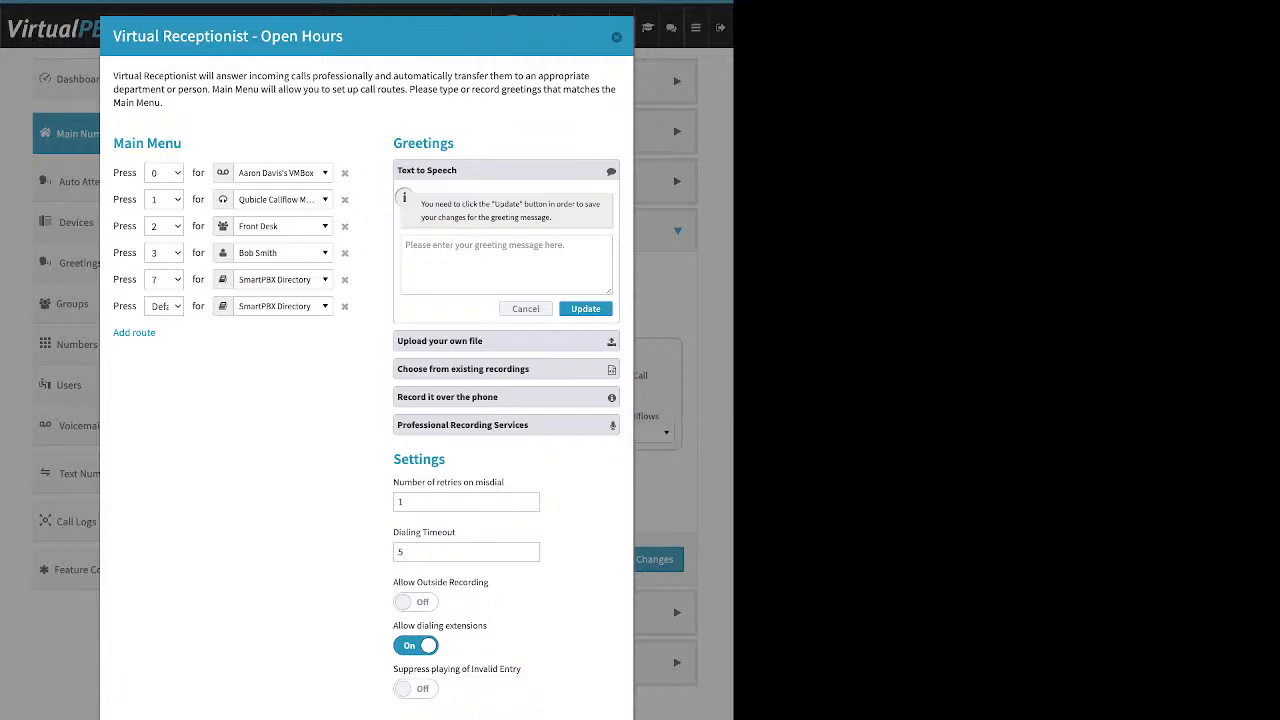
left_click_drag(455, 144, 408, 144)
left_click_drag(113, 143, 174, 143)
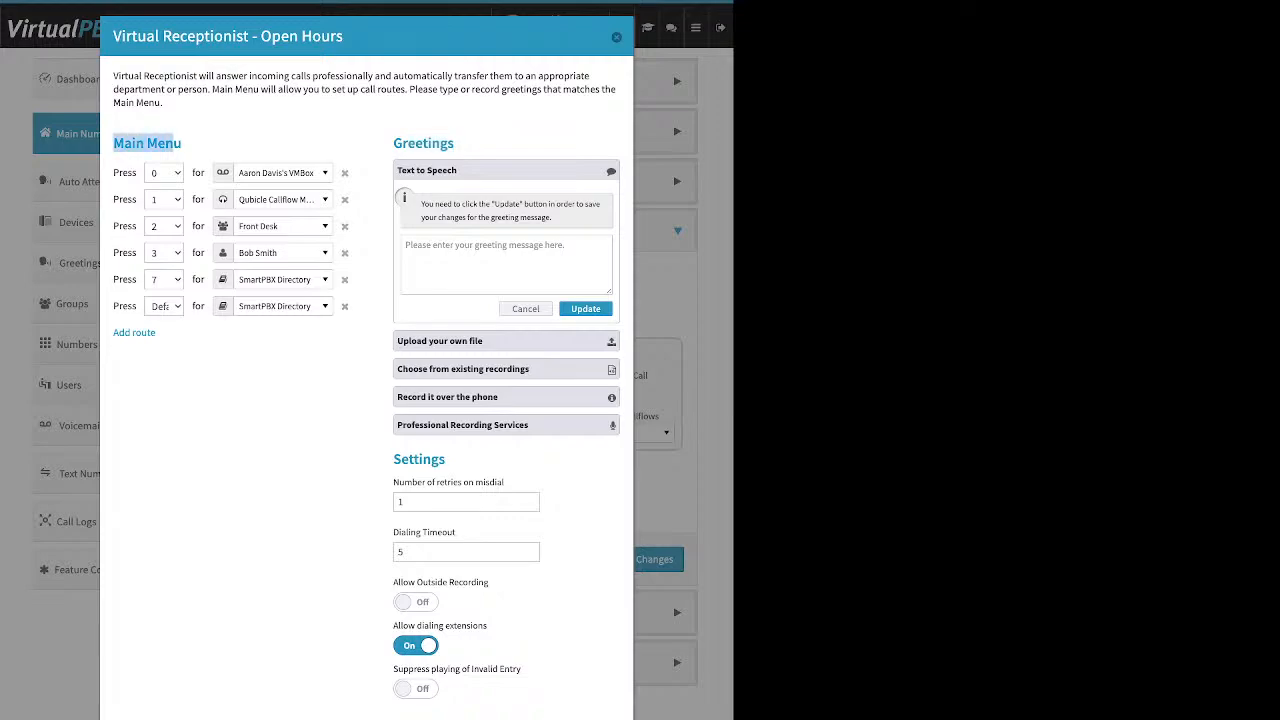
left_click_drag(343, 36, 261, 36)
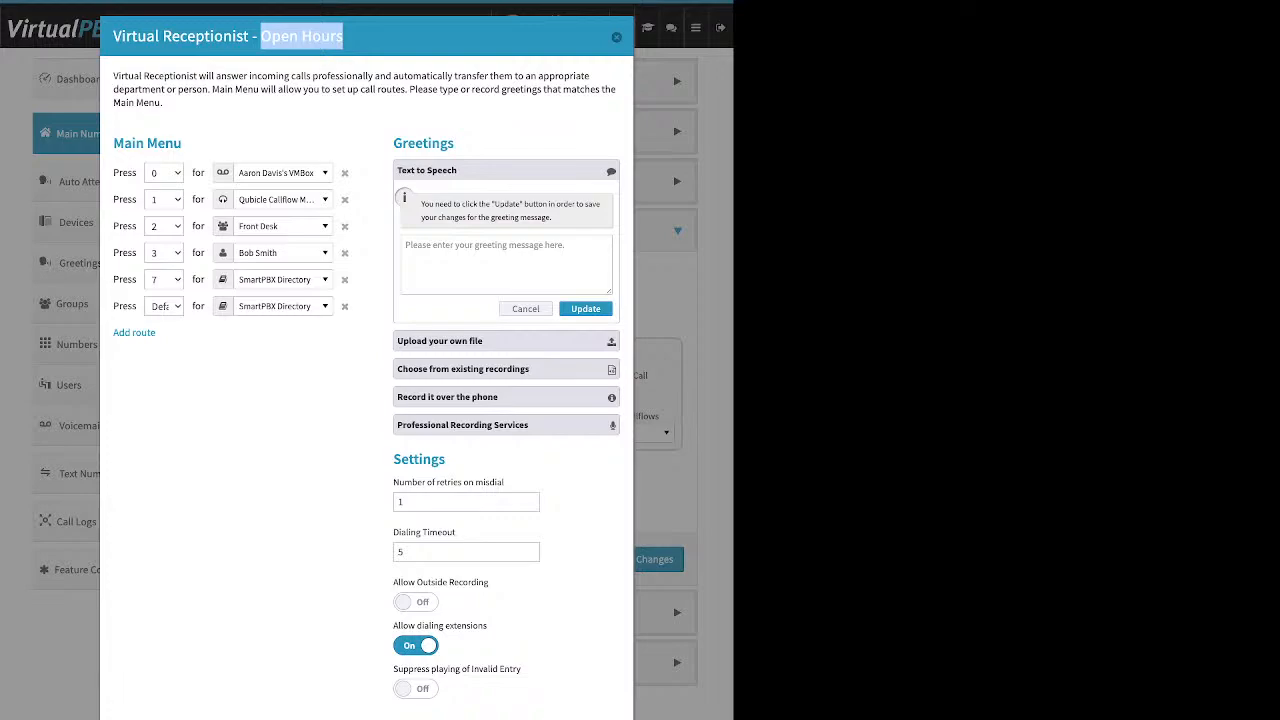
Set the text-to-speech greeting to "Thank you can calling. Please 0 to leave a message. Press 1 to speak to a representative" and update it
left_click(506, 264)
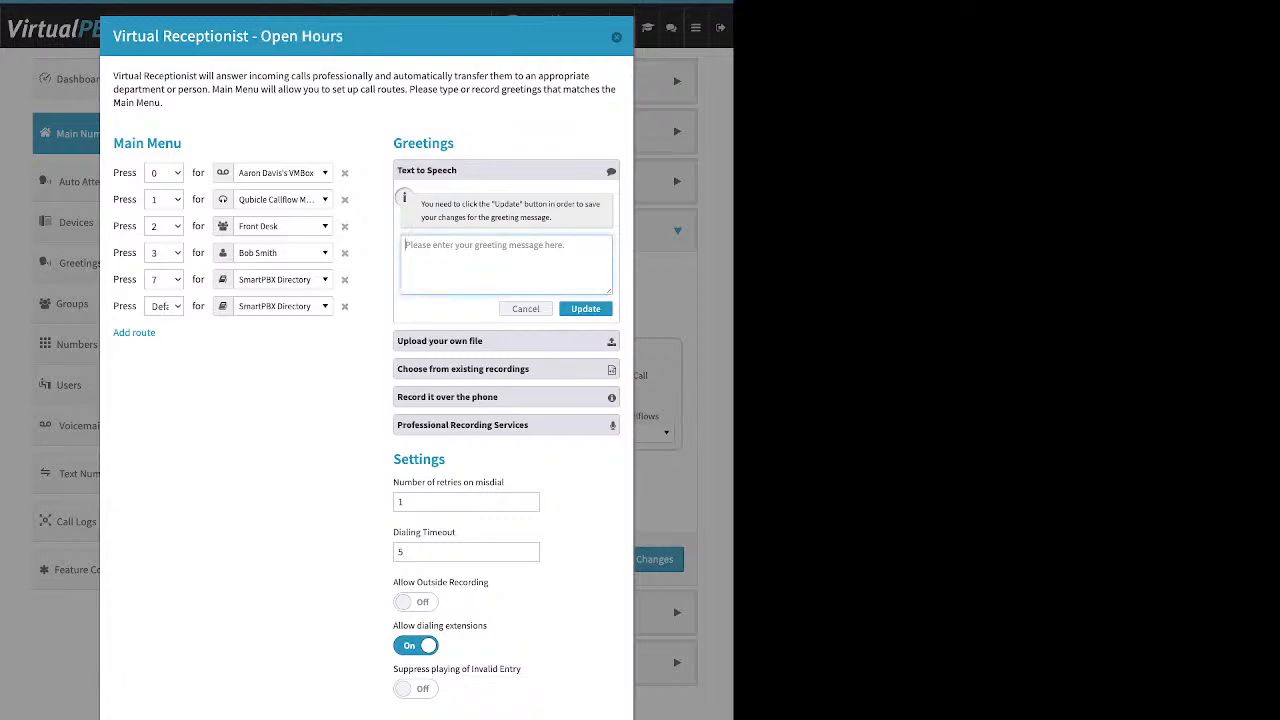
type("Thank you")
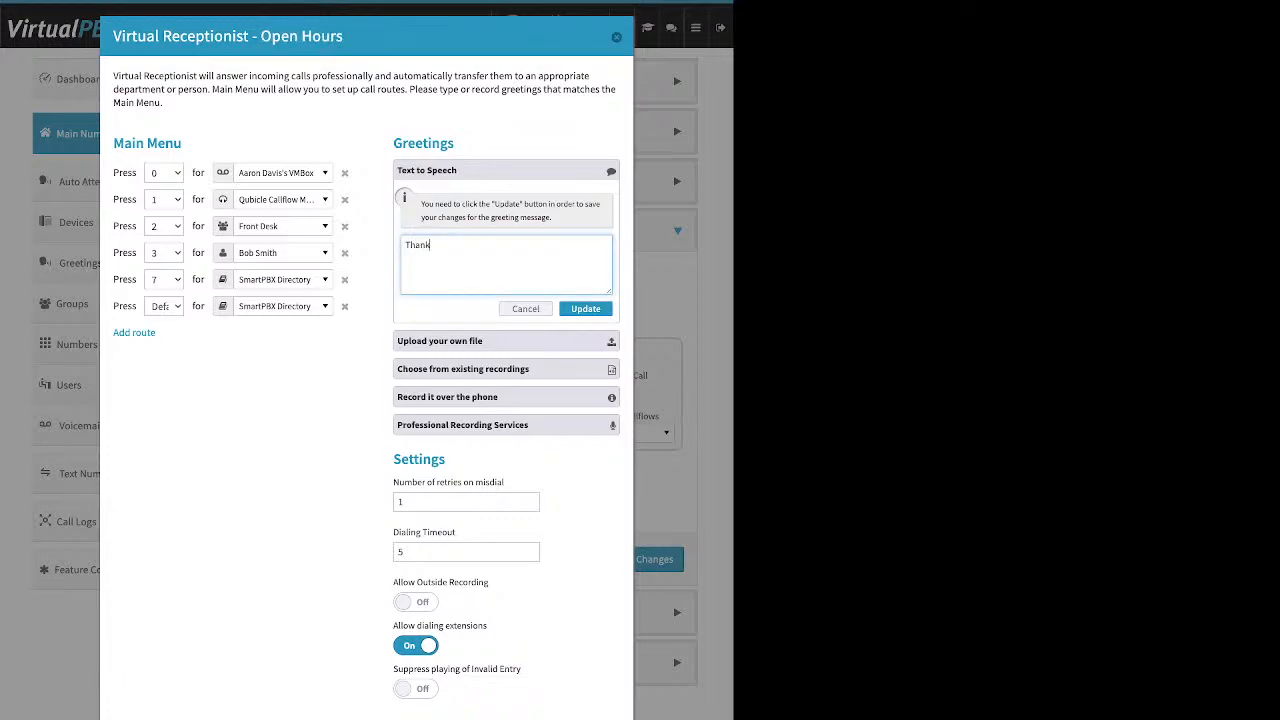
key("BackSpace")
key("BackSpace")
key("BackSpace")
key("BackSpace")
type("you can")
type(" \for")
key("BackSpace")
key("BackSpace")
key("BackSpace")
key("BackSpace")
type("calling. Pleasee - t")
key("BackSpace")
key("BackSpace")
key("BackSpace")
key("BackSpace")
key("BackSpace")
type("e 0 to leave a message. ")
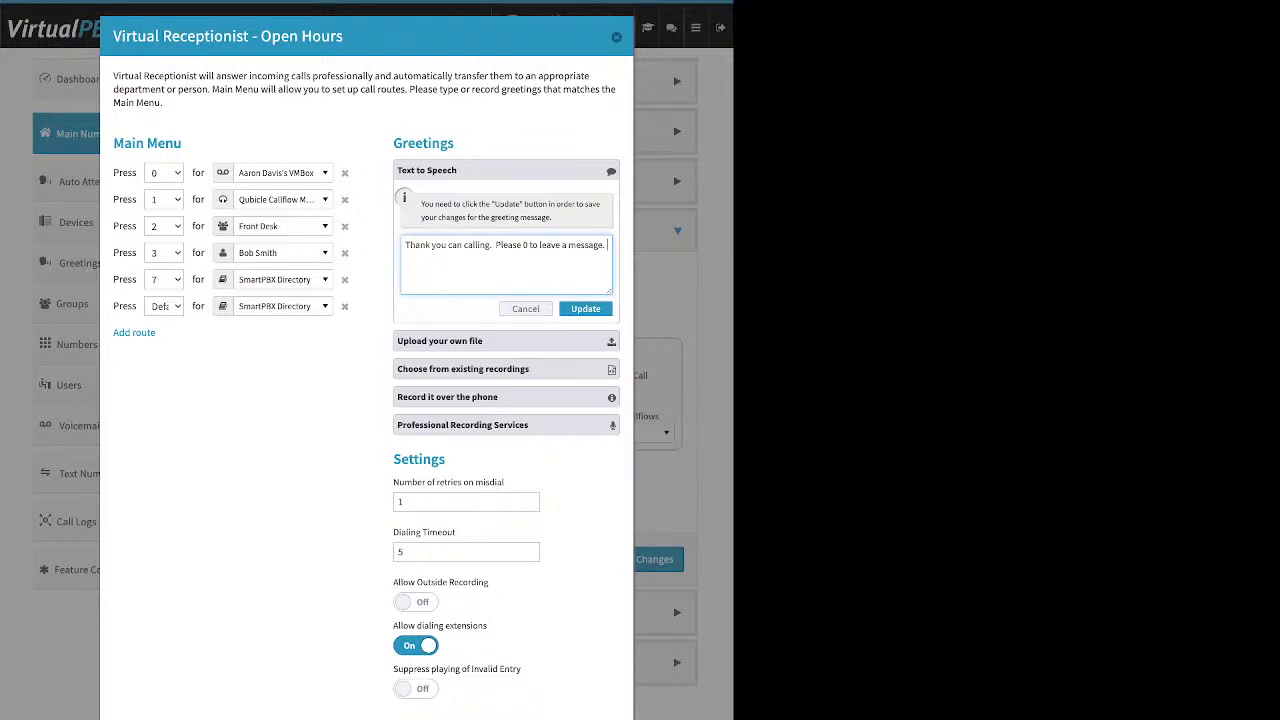
type("Press 1 to speak to a representative")
left_click(586, 309)
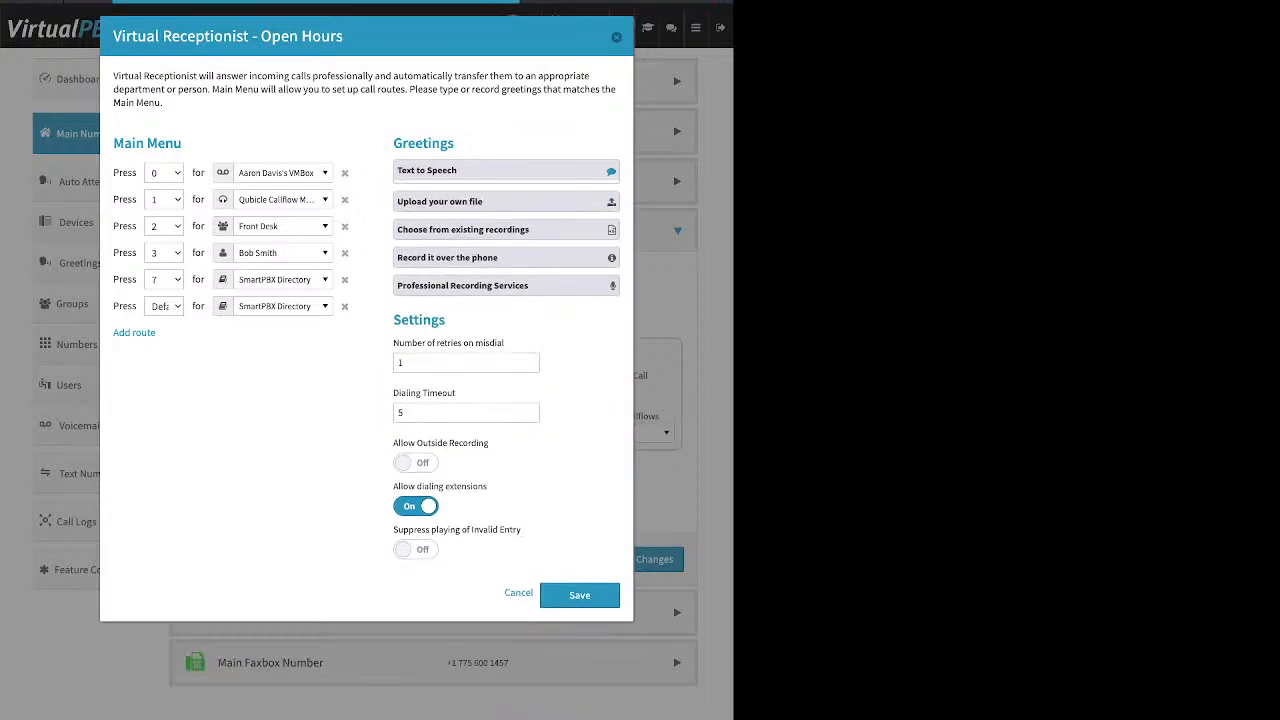
Save the Open Hours virtual receptionist and try to save the incoming call handling changes, dismissing the error notice
left_click(580, 592)
left_click(643, 560)
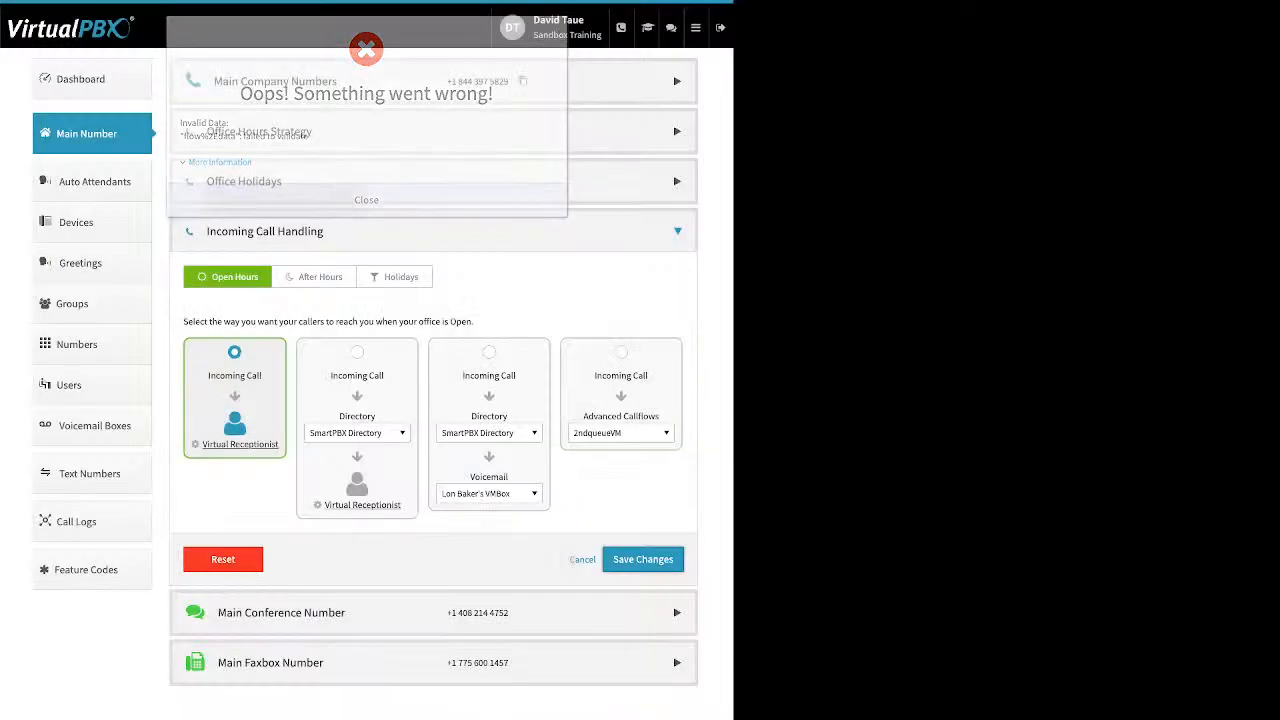
left_click(366, 200)
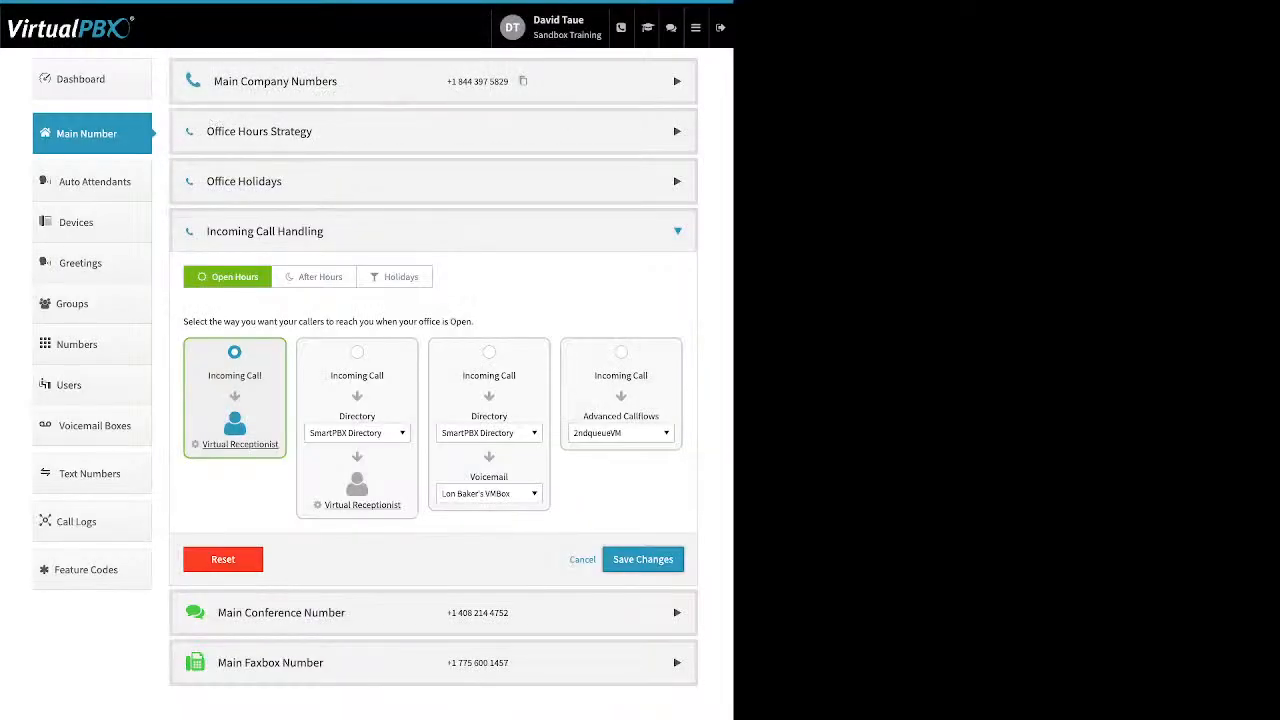
Reopen the Open Hours virtual receptionist and review its greeting options, from text to speech through recording over the phone
left_click(240, 444)
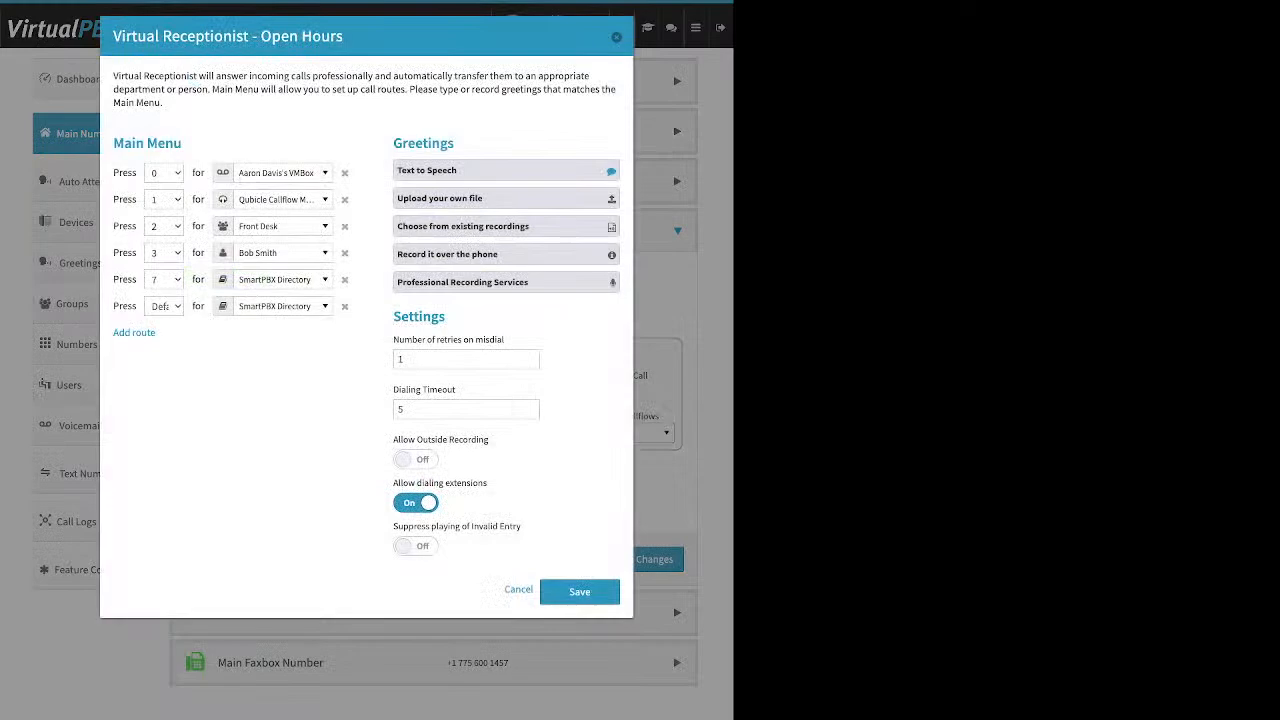
left_click(506, 170)
left_click(506, 198)
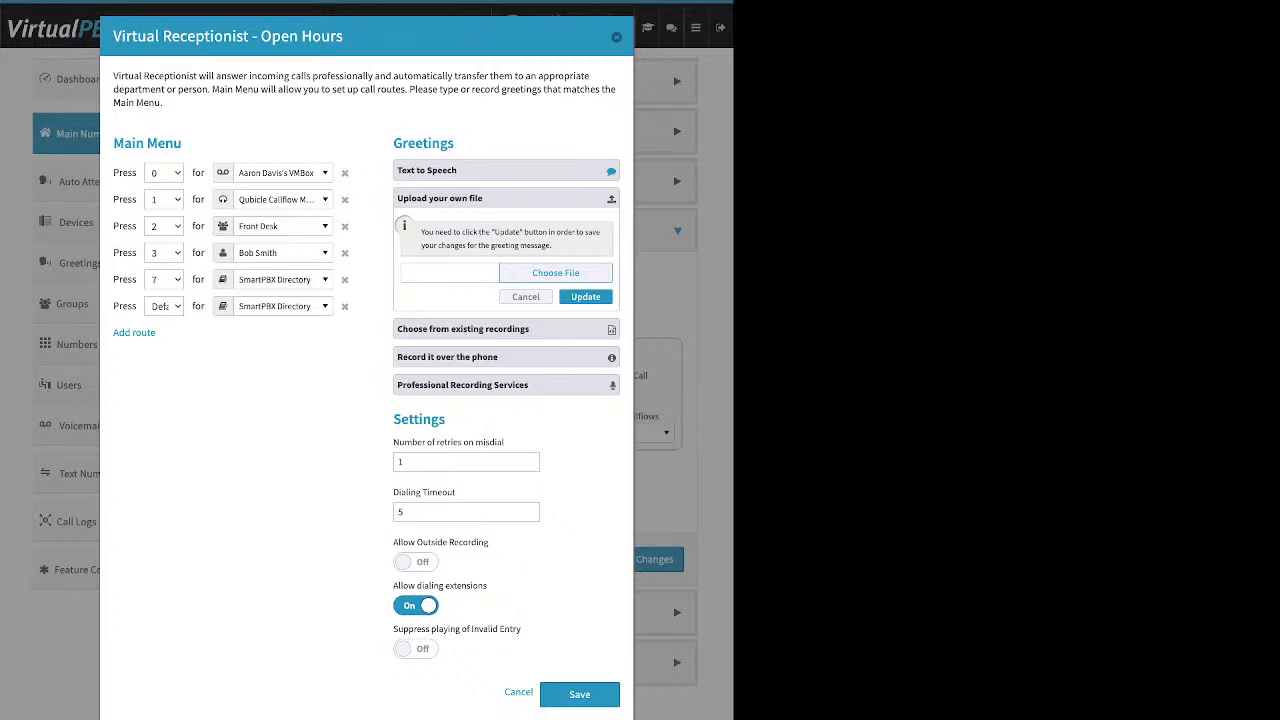
left_click(556, 273)
left_click(463, 329)
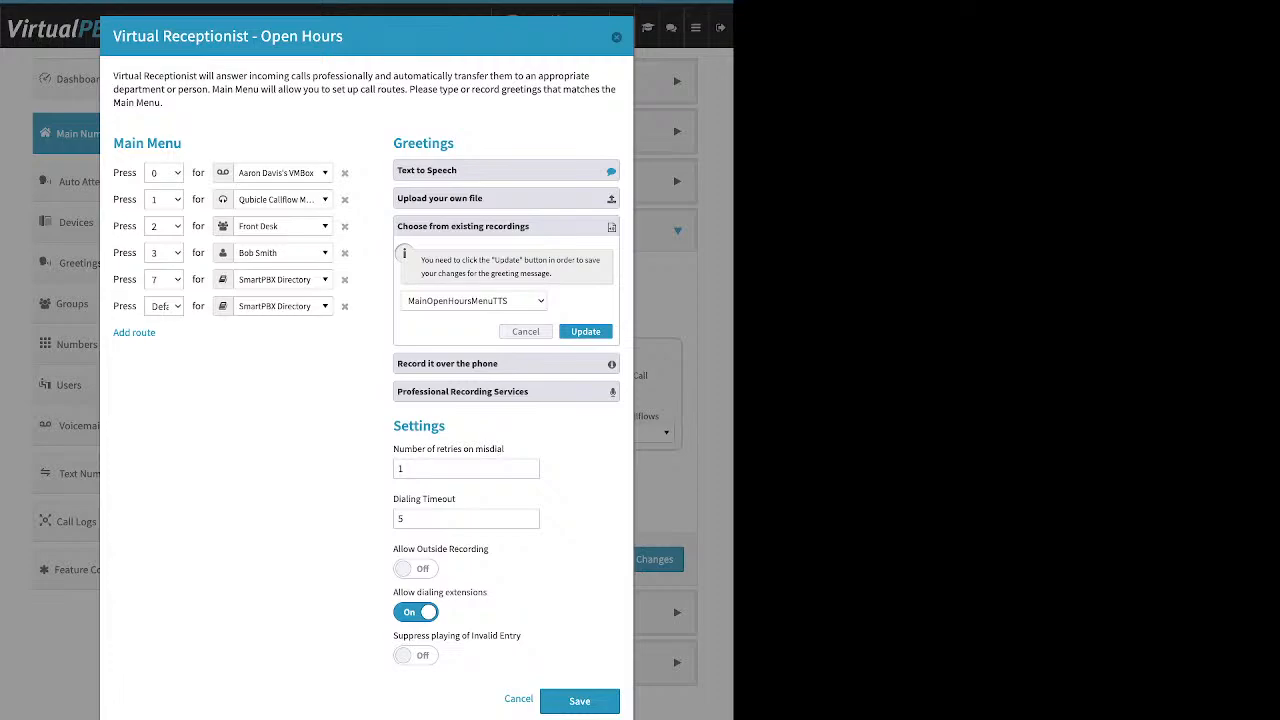
left_click(506, 364)
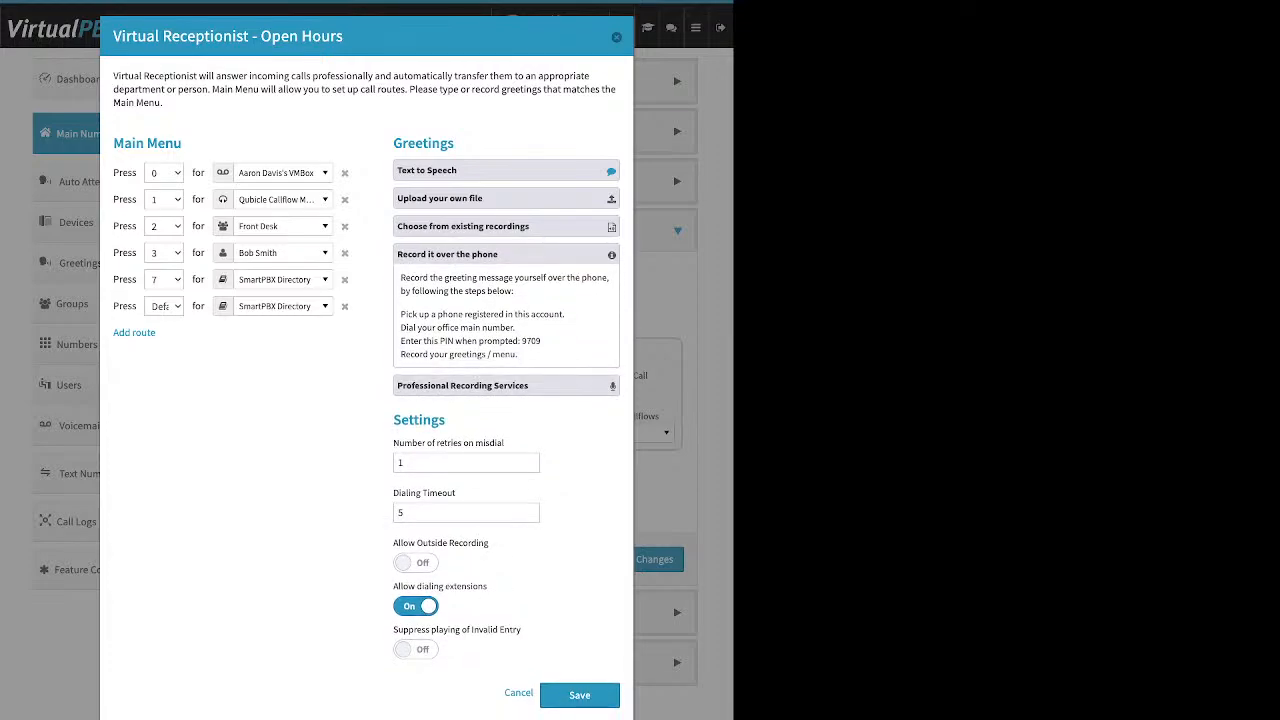
left_click_drag(400, 314, 564, 314)
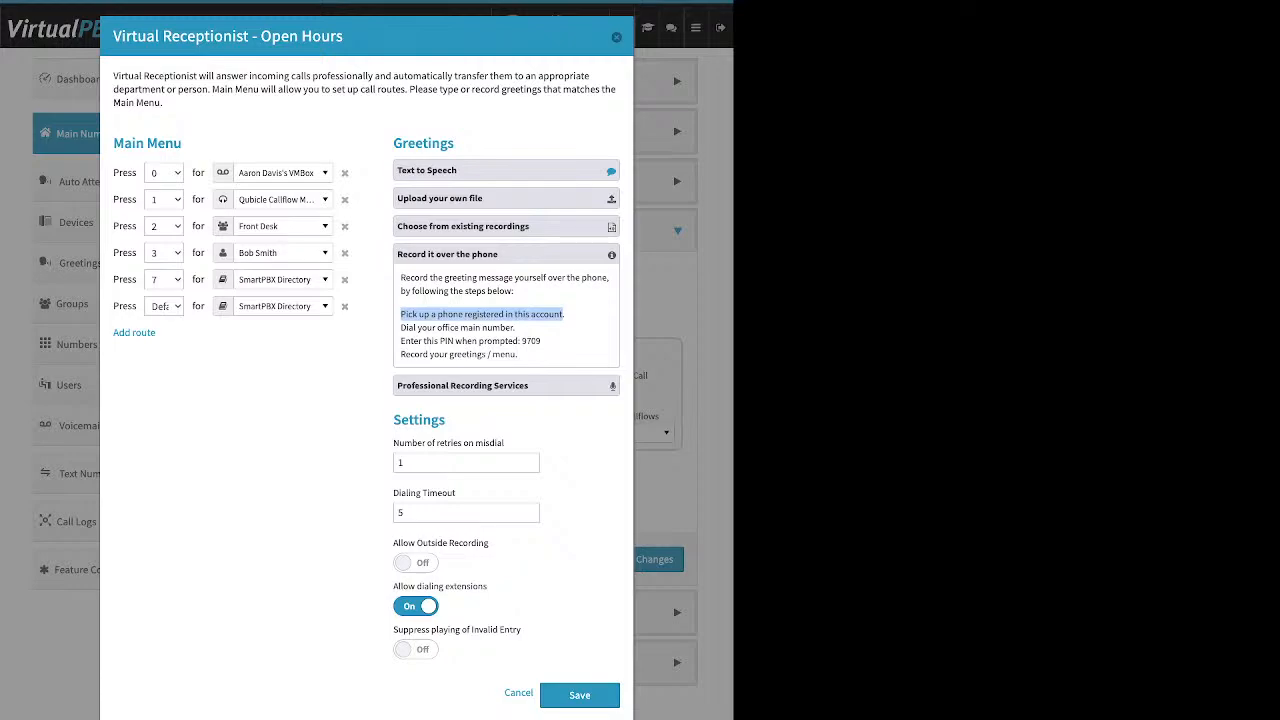
Turn on Allow Outside Recording in the Open Hours receptionist settings
left_click(466, 463)
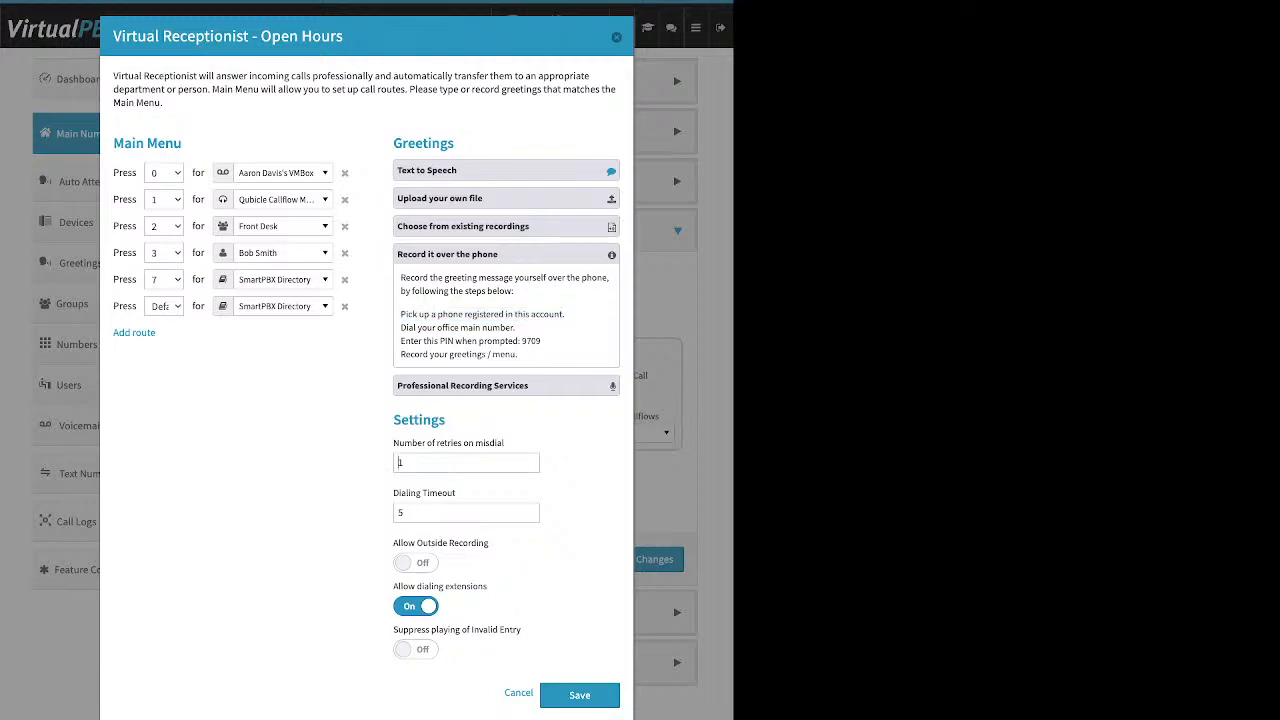
double_click(419, 420)
left_click_drag(490, 543, 393, 543)
left_click(416, 563)
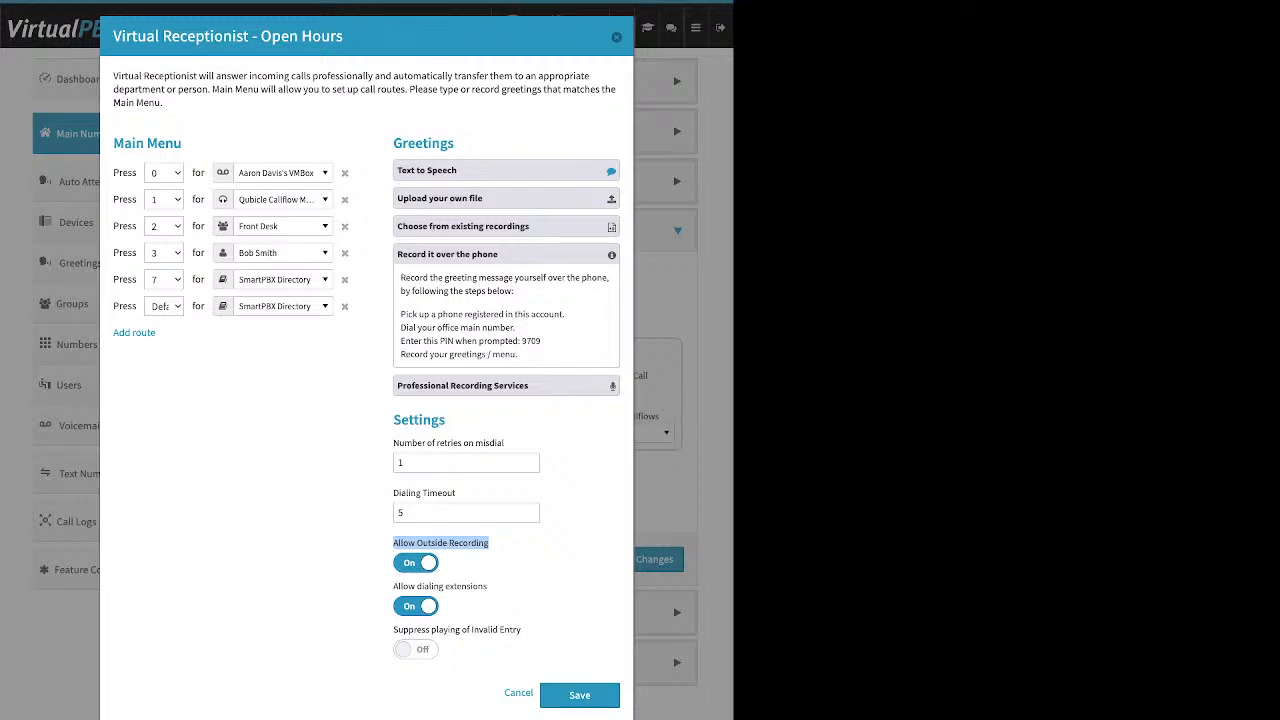
Review the phone-recording PIN instruction, the professional recording services offer and the file upload option, closing each without ordering or uploading
left_click_drag(520, 341, 541, 341)
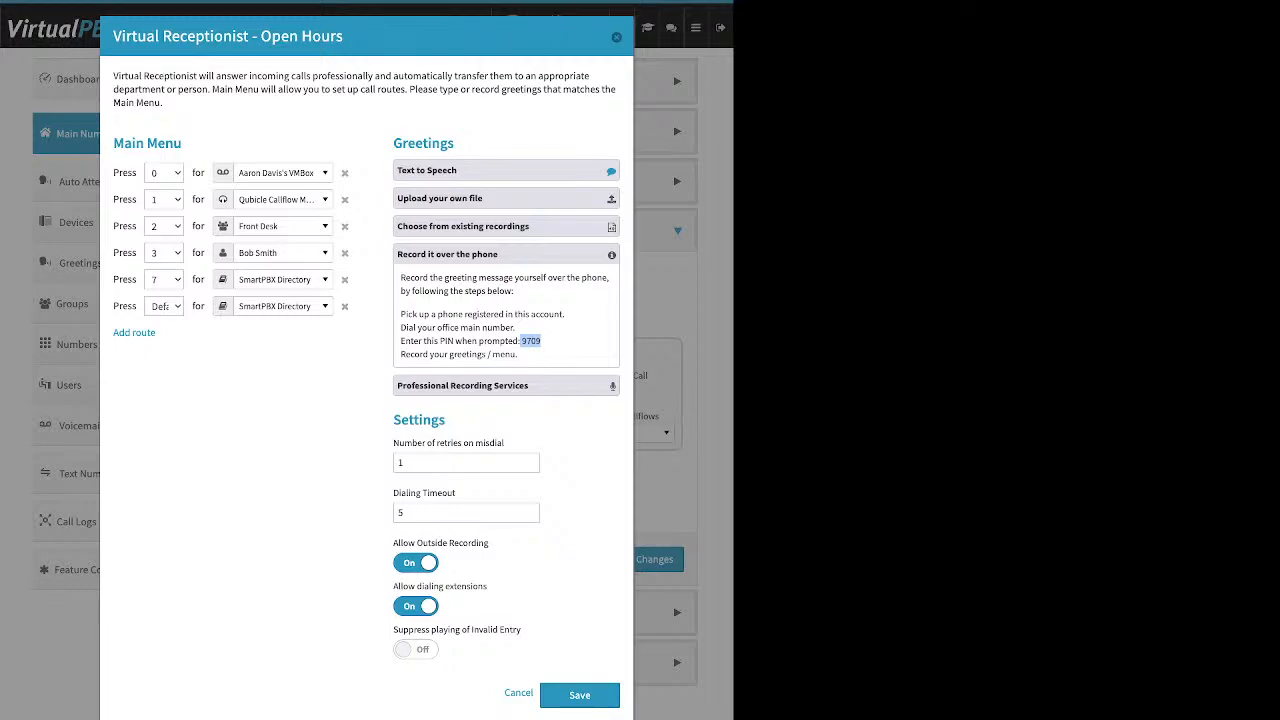
left_click(460, 254)
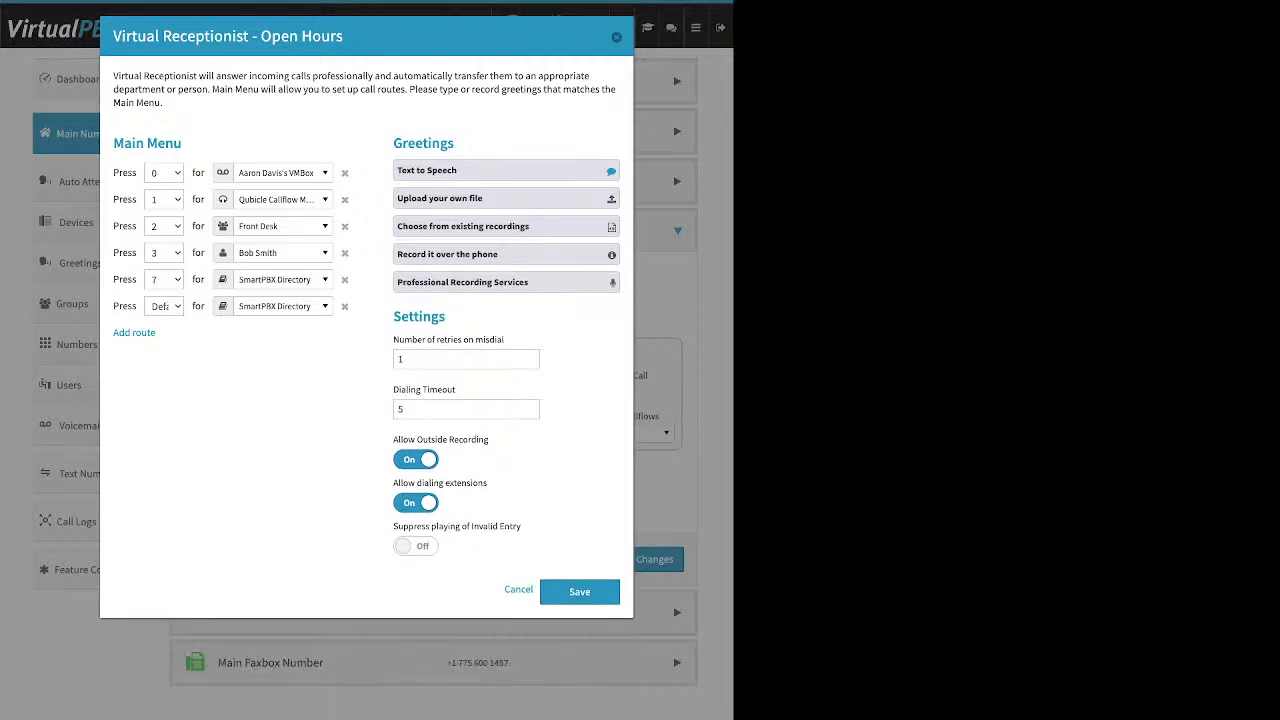
left_click(462, 282)
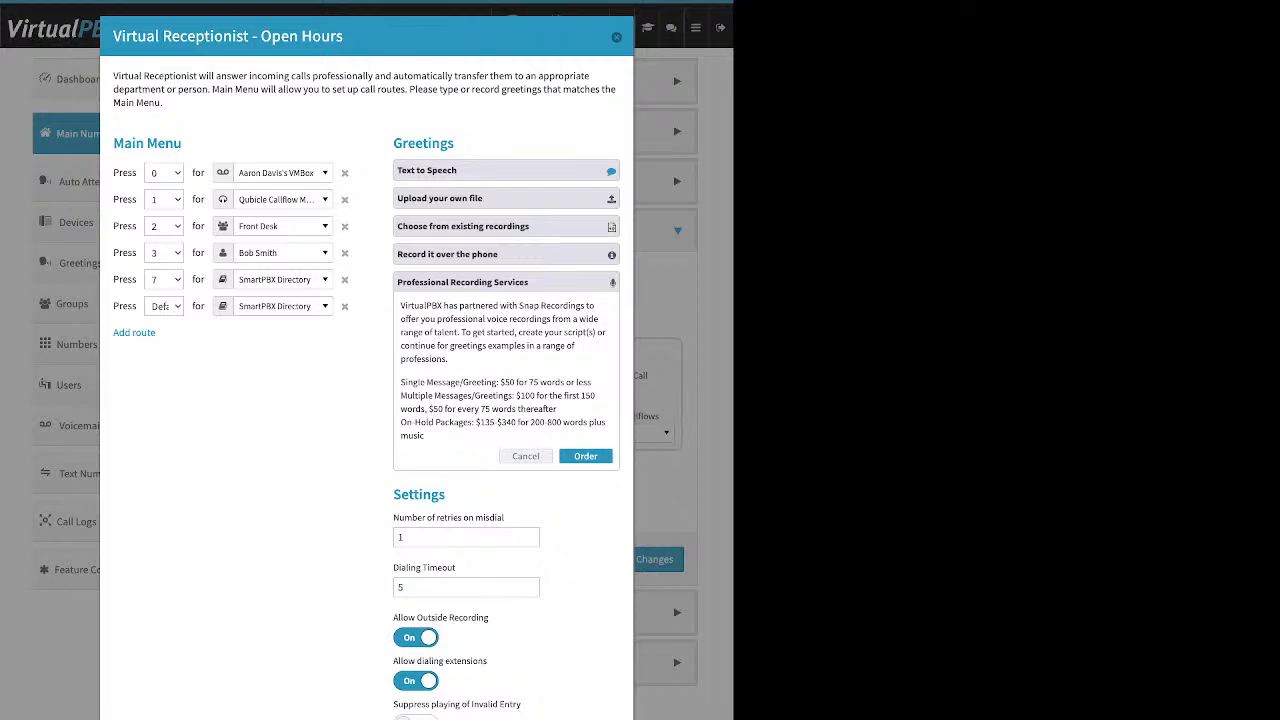
left_click(526, 456)
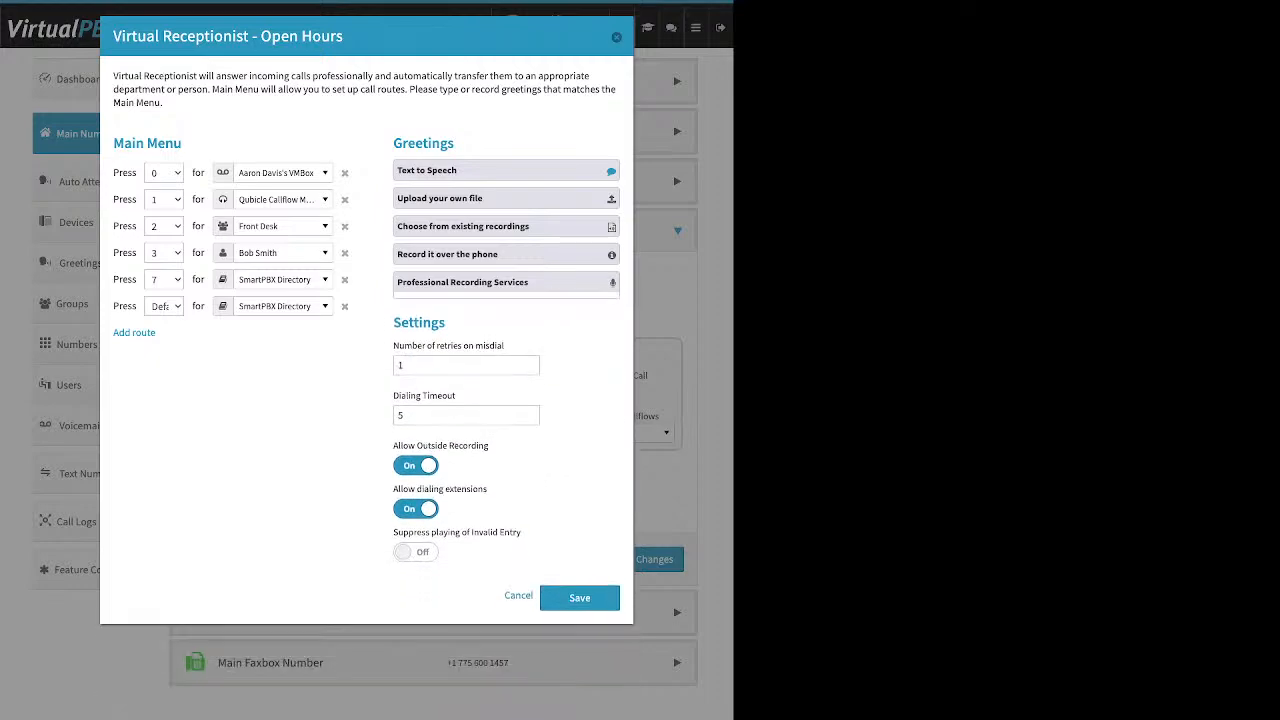
left_click(506, 198)
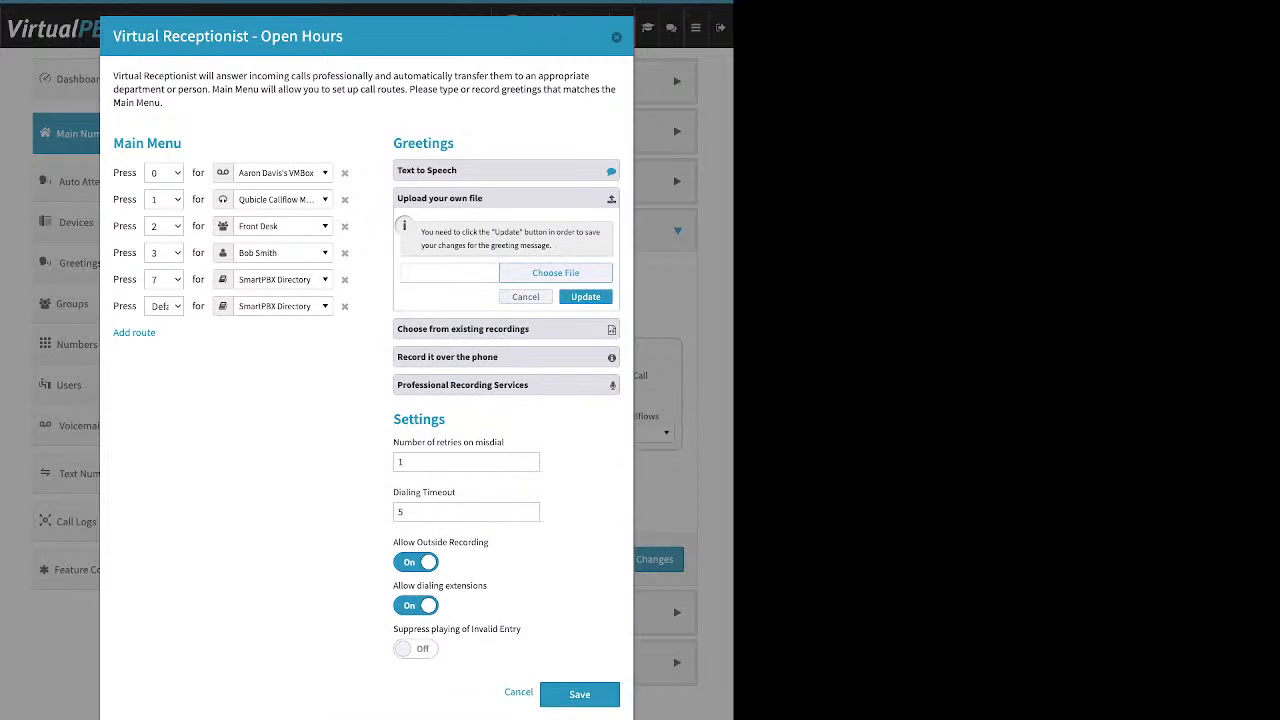
left_click(526, 297)
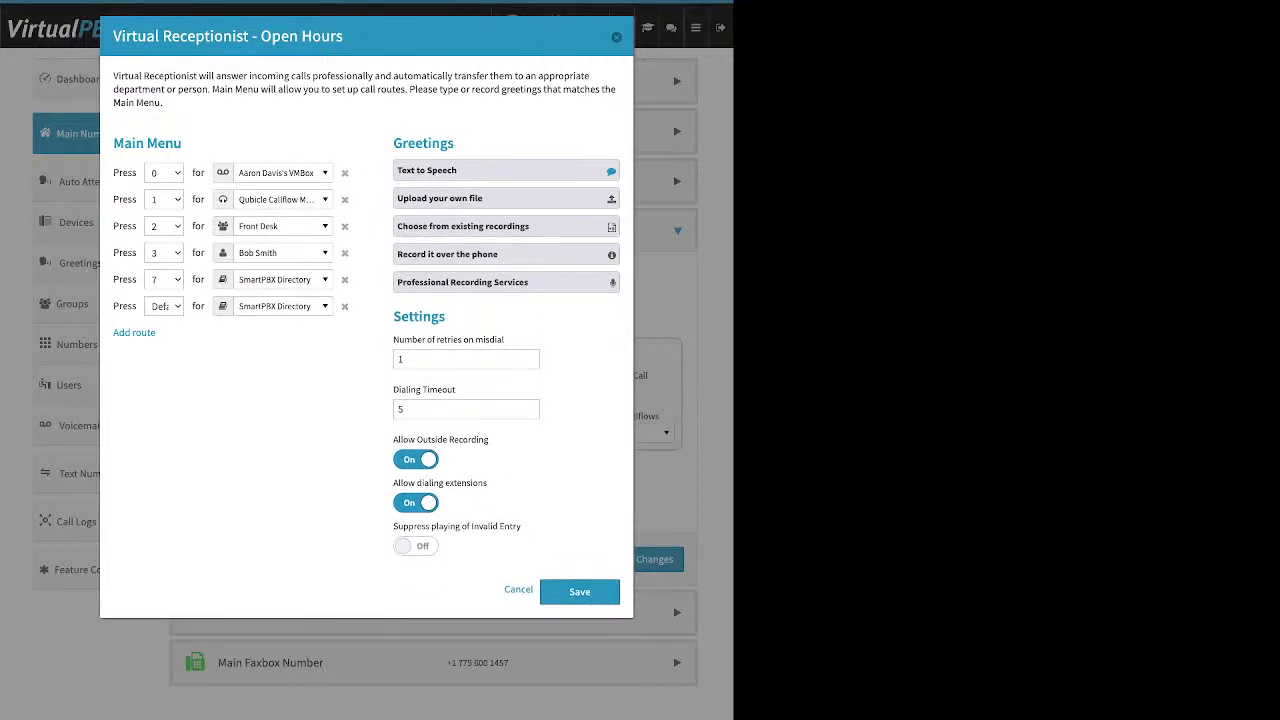
Examine the Number of retries on misdial and Dialing Timeout settings of the Open Hours receptionist
left_click_drag(393, 340, 505, 340)
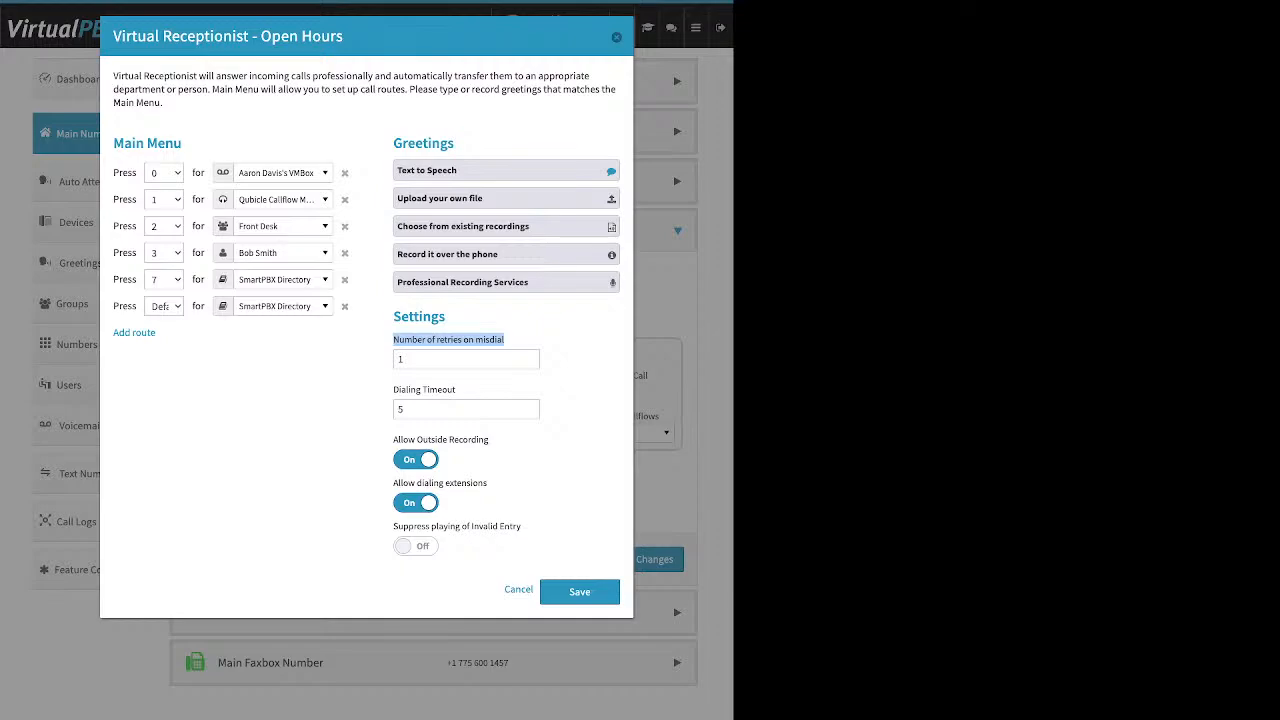
double_click(402, 359)
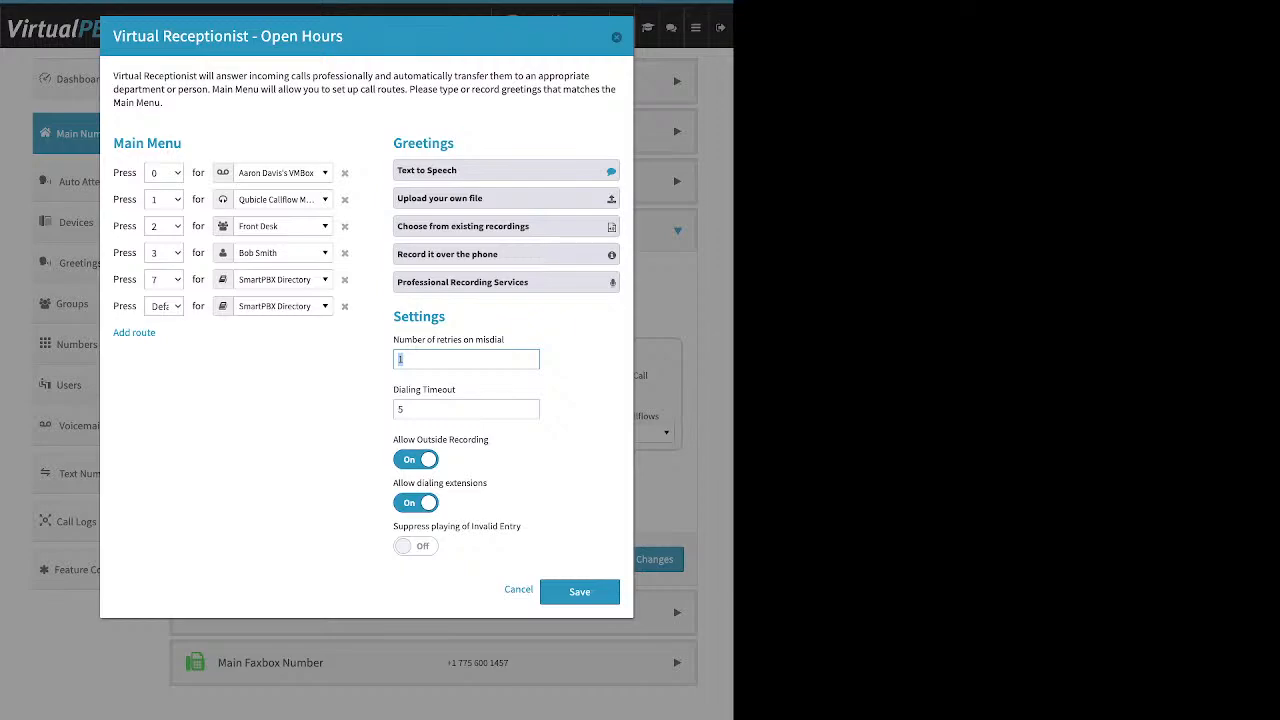
left_click(460, 390)
left_click_drag(457, 390, 393, 390)
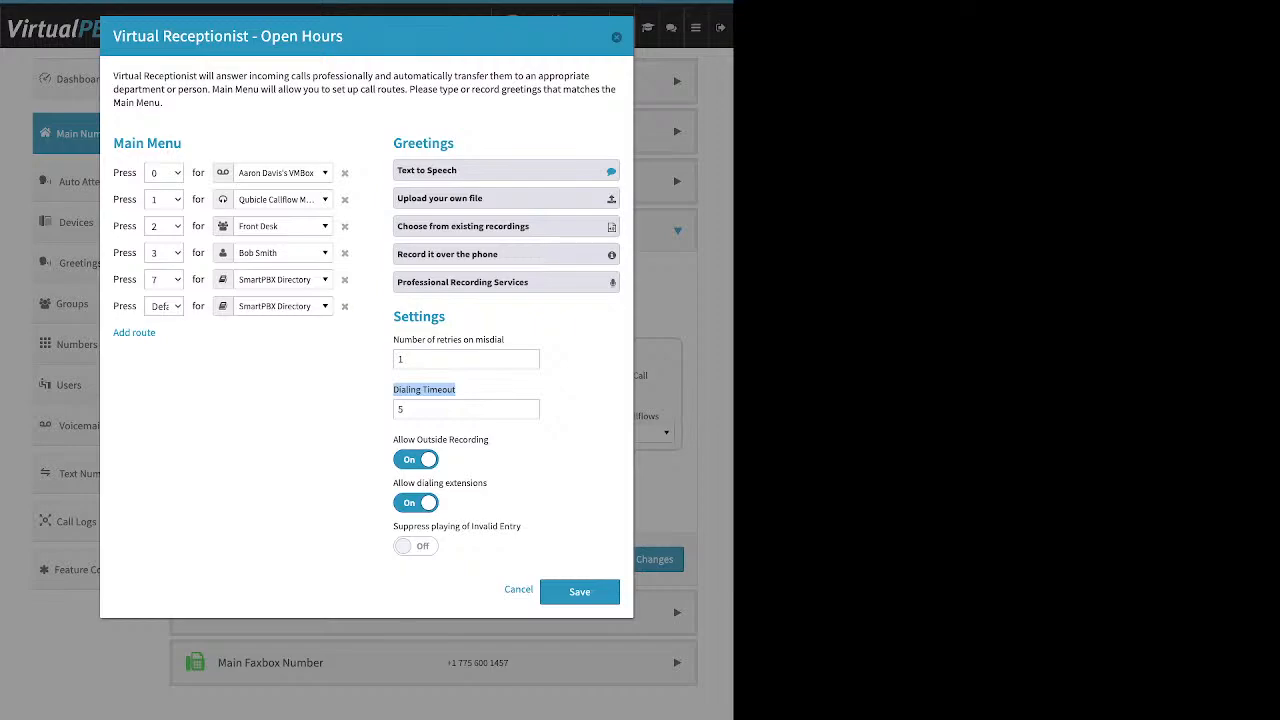
Remove the Default route to SmartPBX Directory from the Open Hours main menu and turn off Allow Outside Recording
left_click(345, 307)
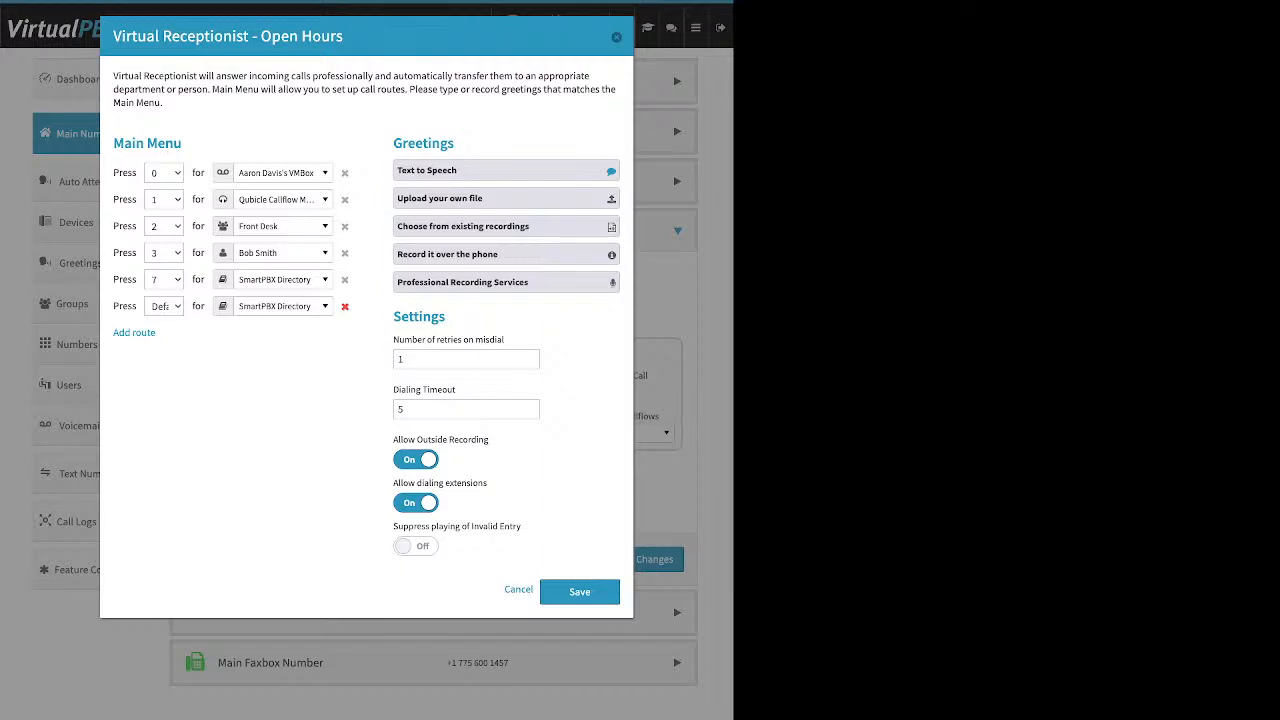
left_click(345, 306)
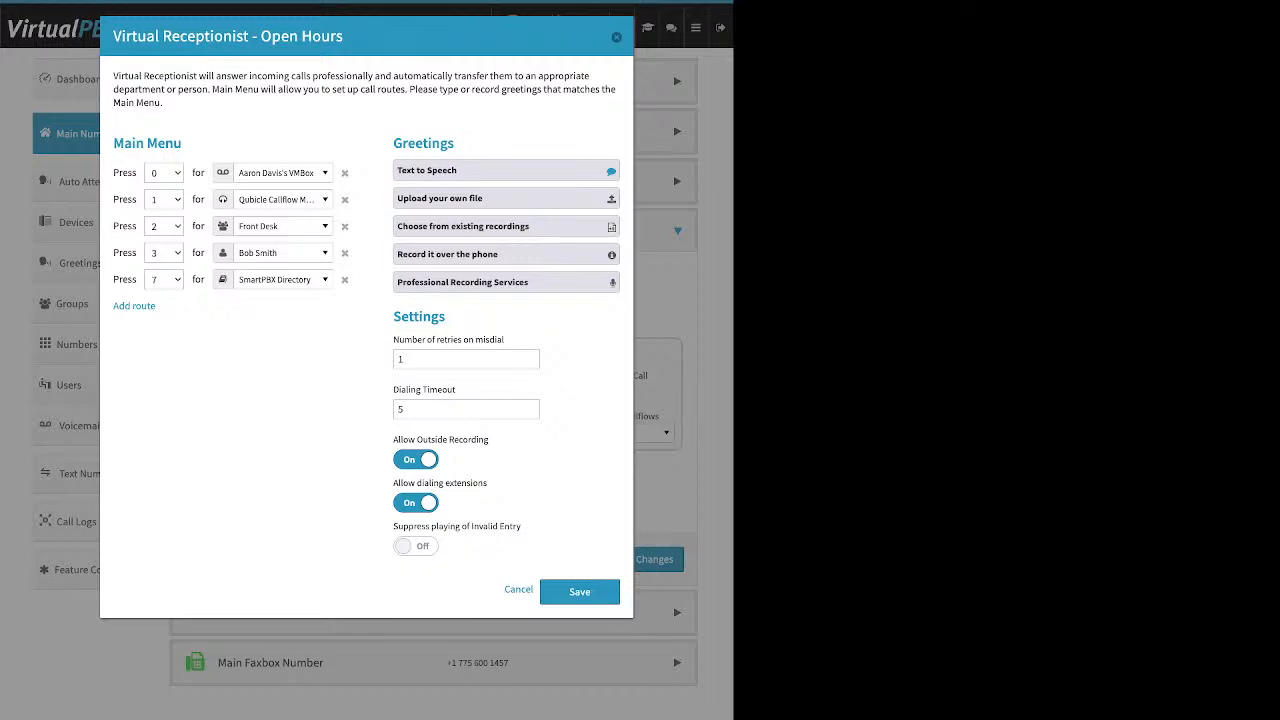
left_click(416, 460)
left_click_drag(488, 483, 393, 483)
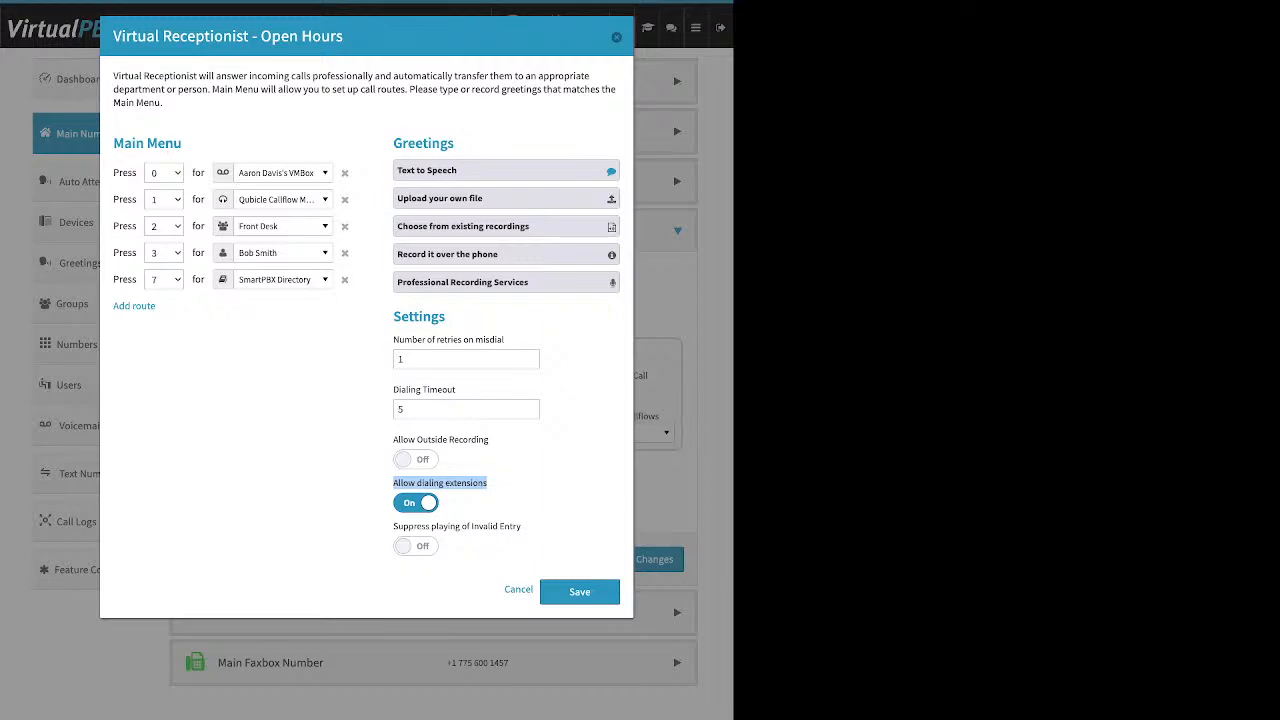
left_click(416, 503)
left_click(416, 503)
left_click(520, 492)
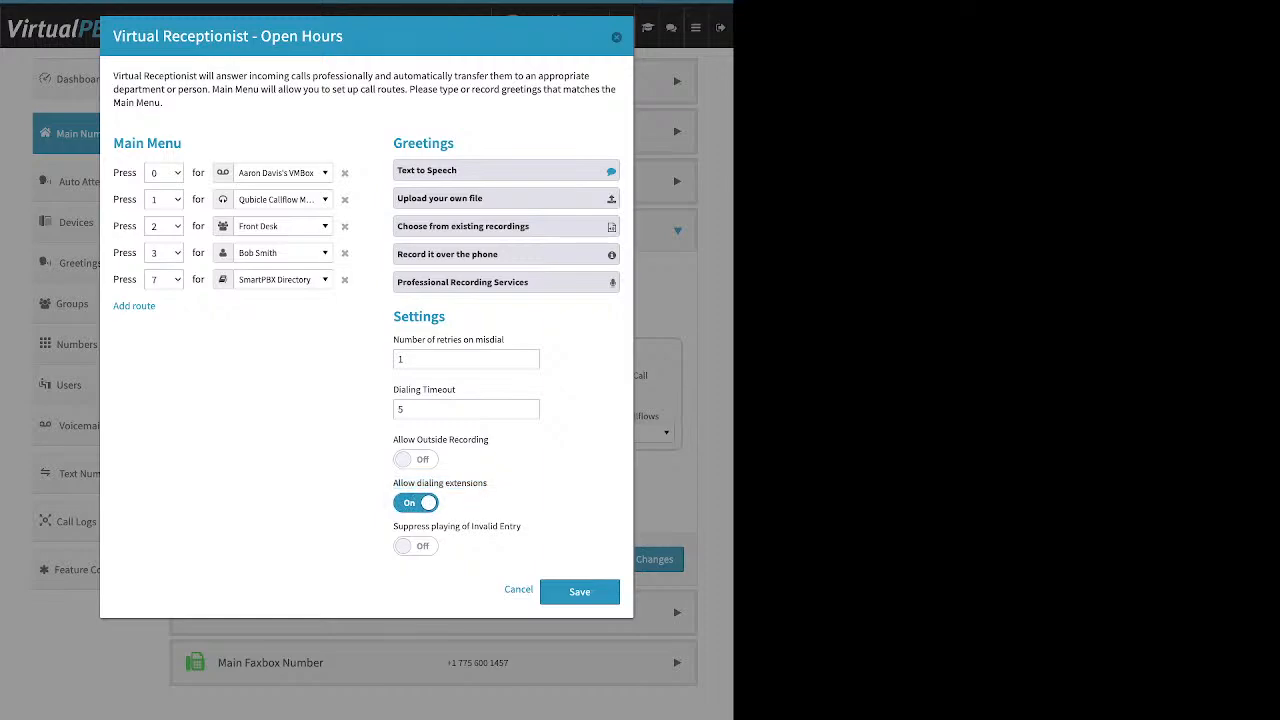
Turn on Suppress playing of Invalid Entry and save the Open Hours virtual receptionist
triple_click(457, 526)
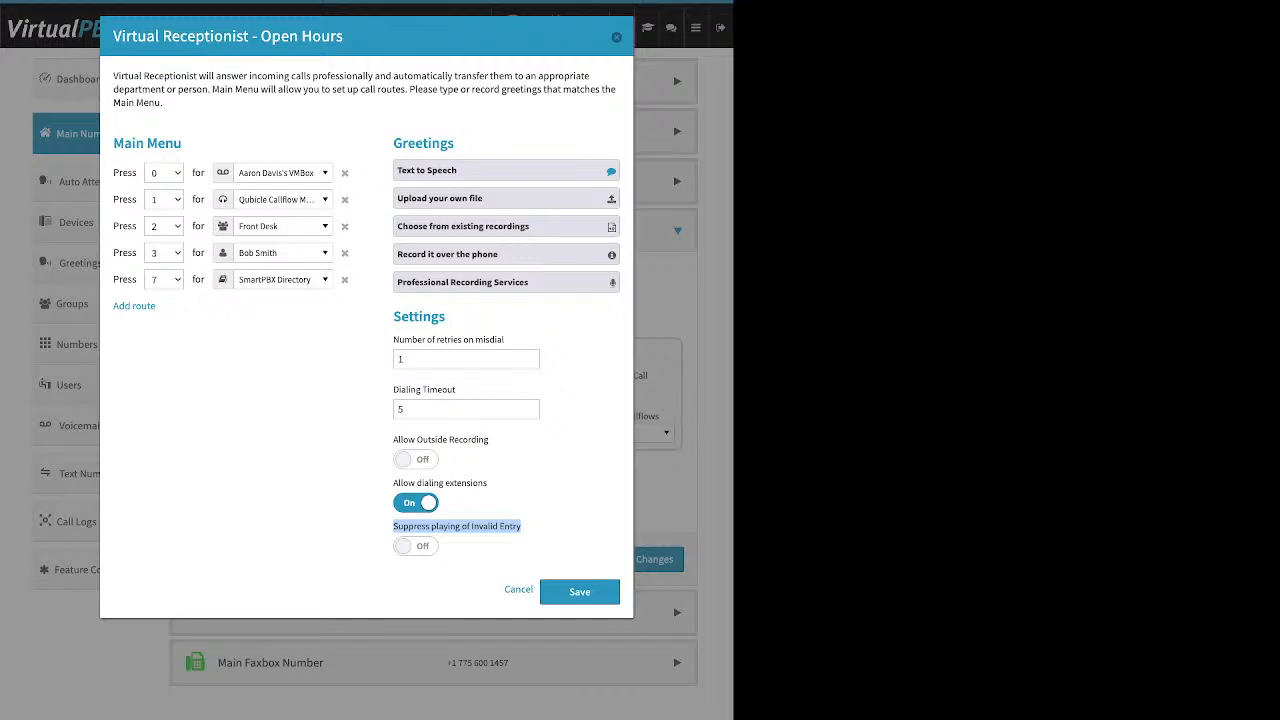
left_click(520, 540)
left_click(416, 546)
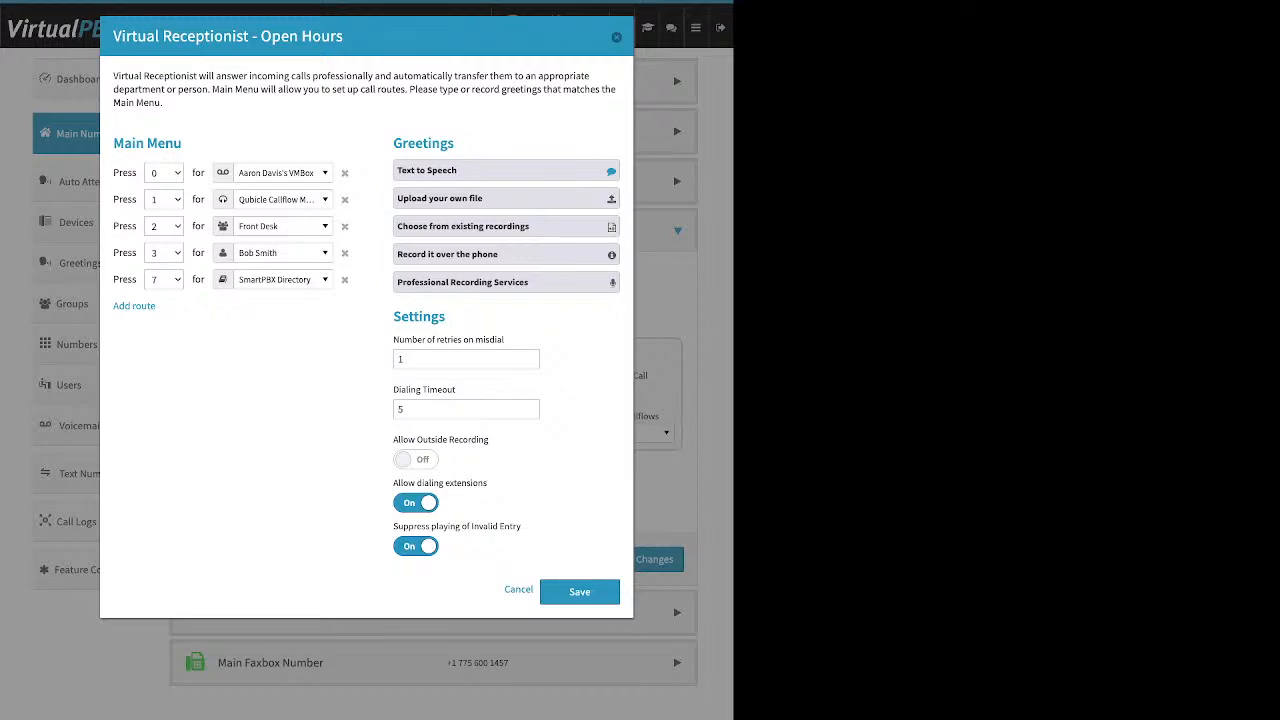
left_click(579, 591)
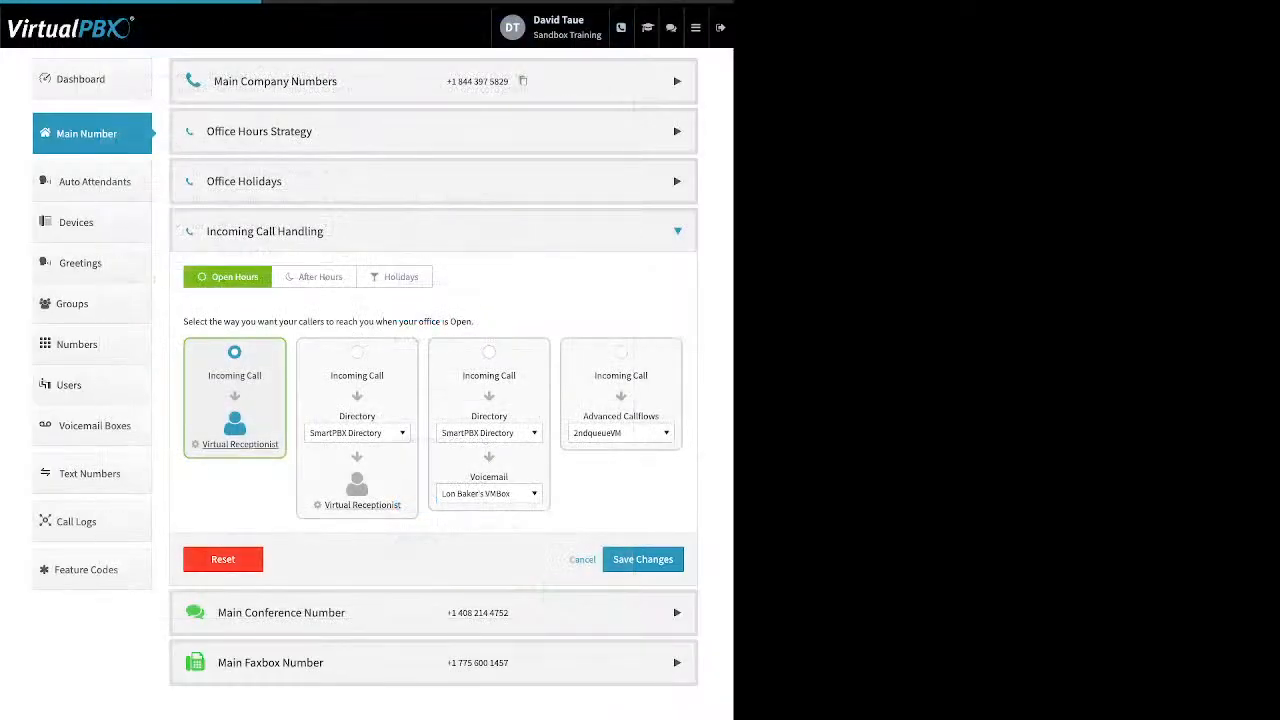
Try to save the incoming call handling changes, read through the detailed error information and close the notice
left_click(630, 559)
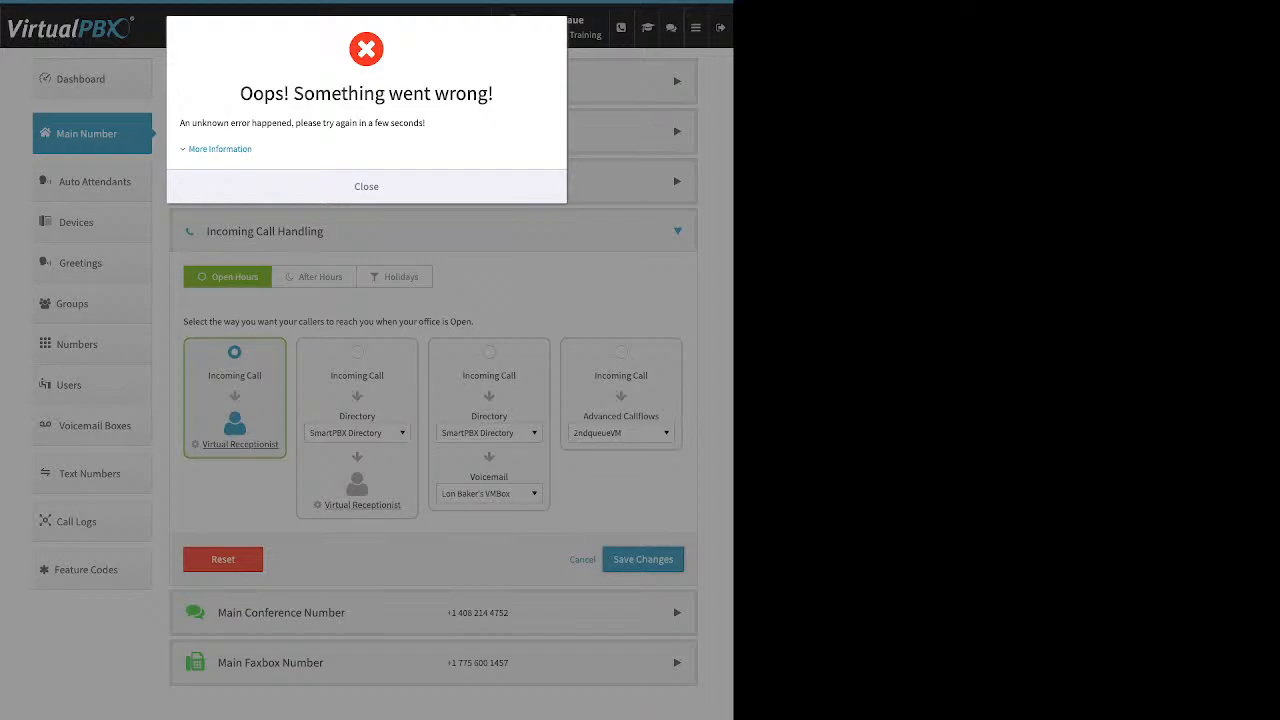
left_click(219, 149)
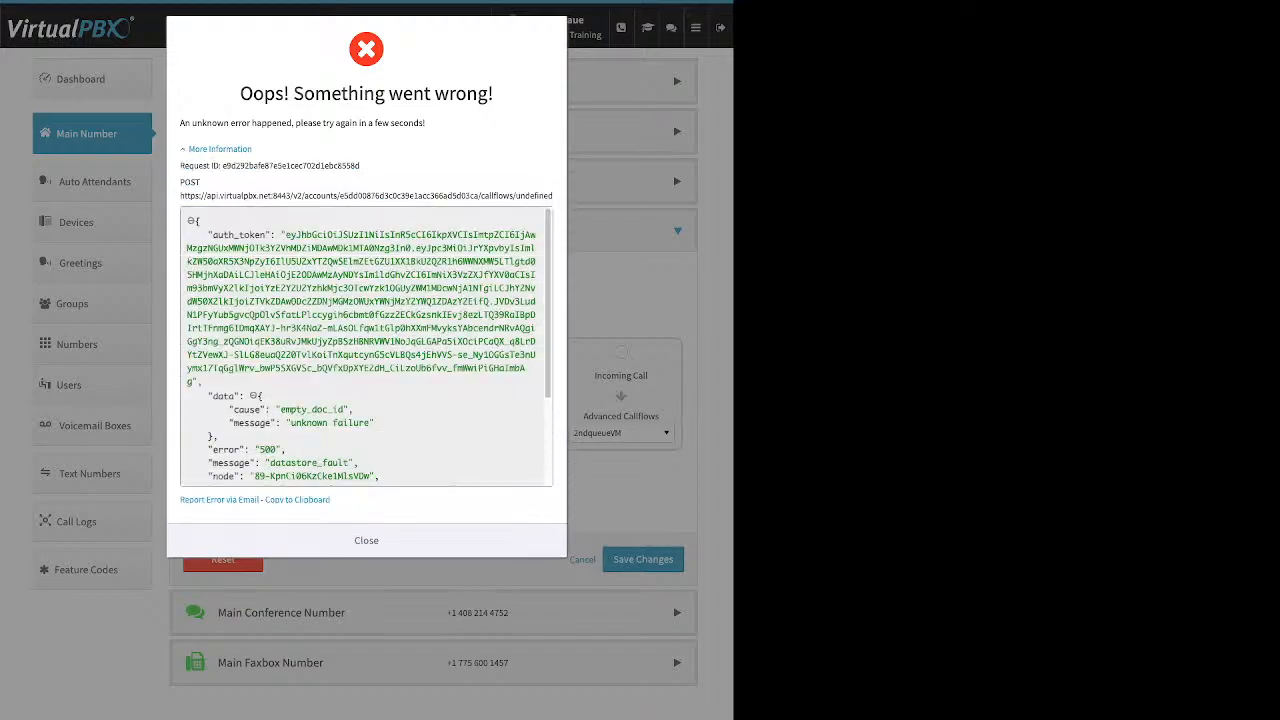
scroll(366, 347, "down", 2)
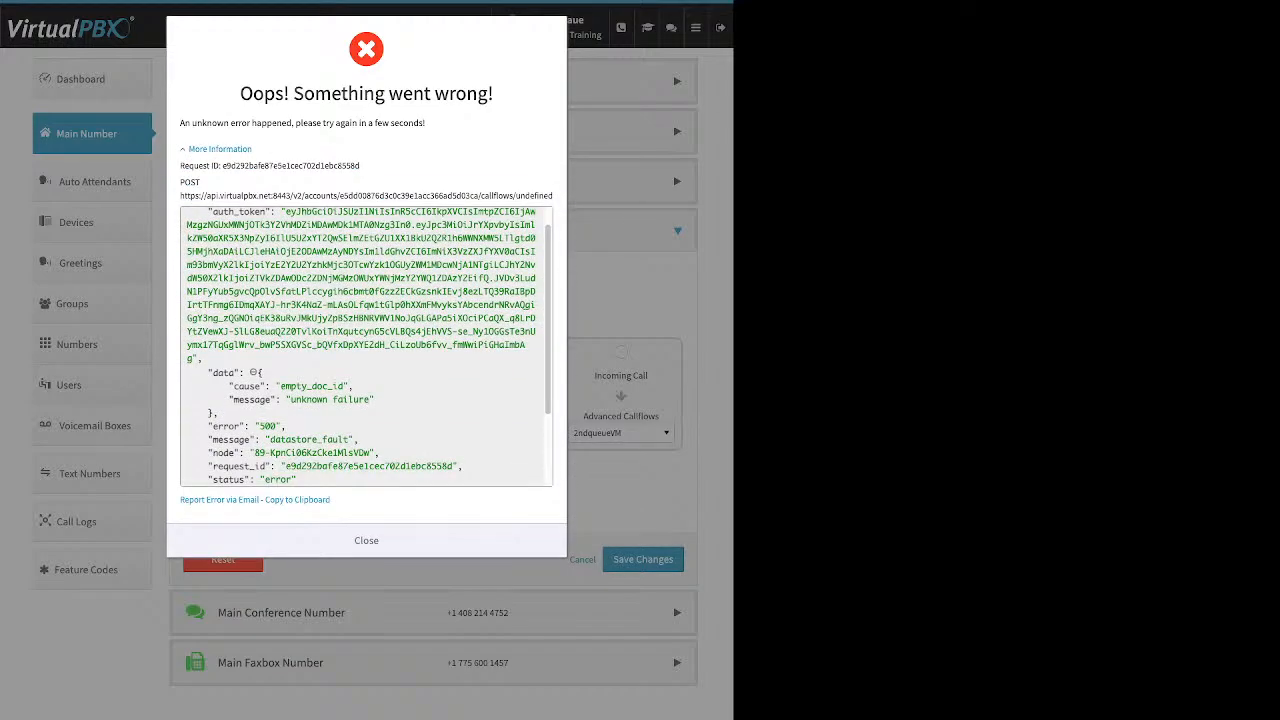
scroll(366, 347, "down", 3)
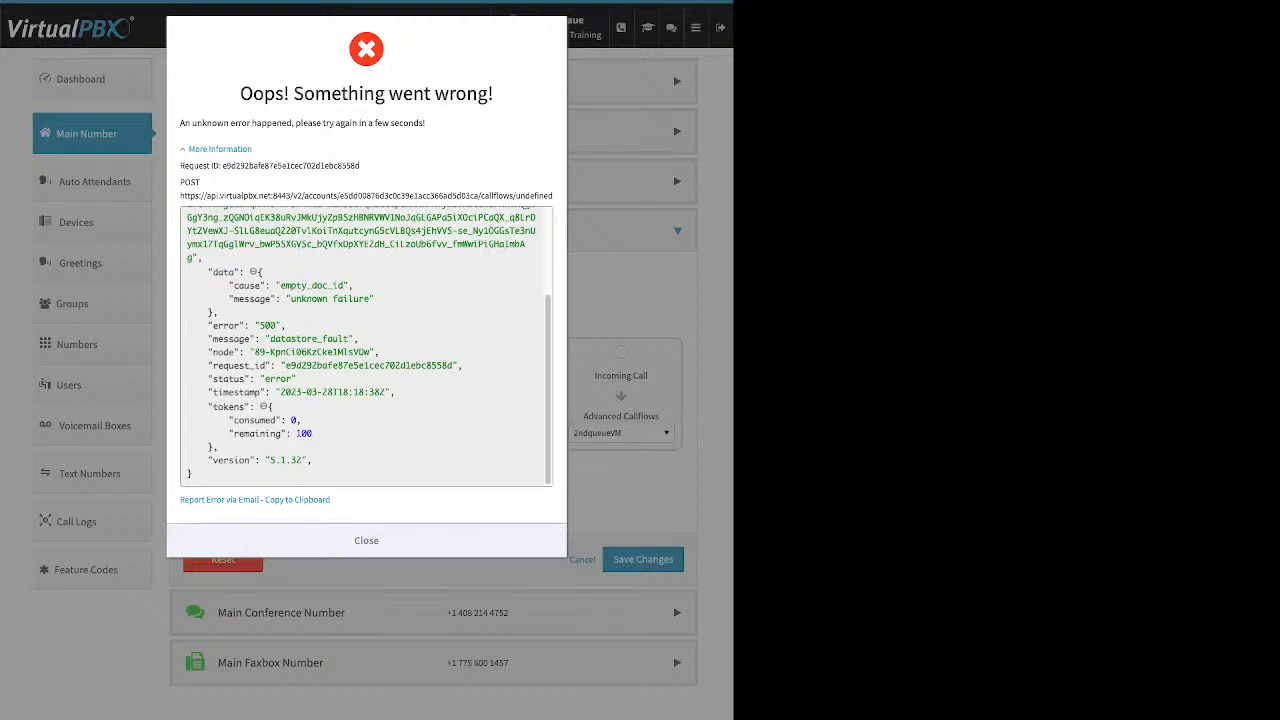
left_click(366, 540)
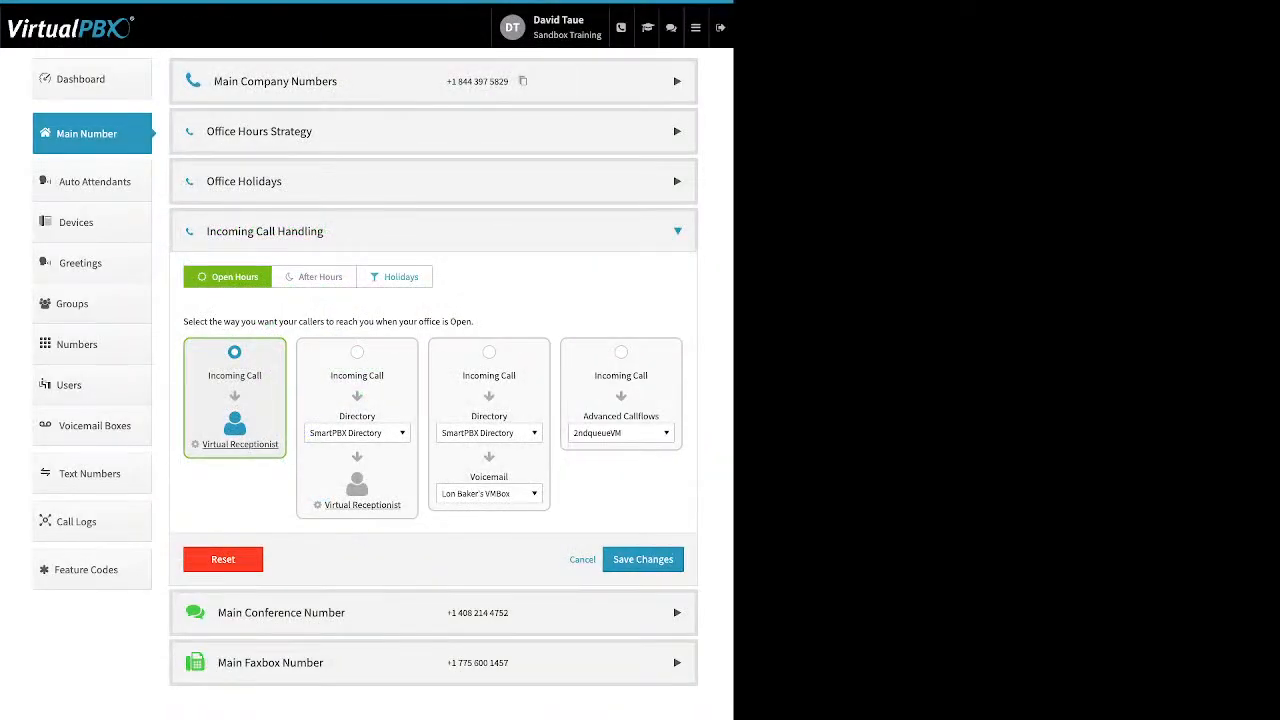
Review the After Hours call handling, examining the available call destinations and the virtual receptionist settings, and close both without saving
left_click(313, 277)
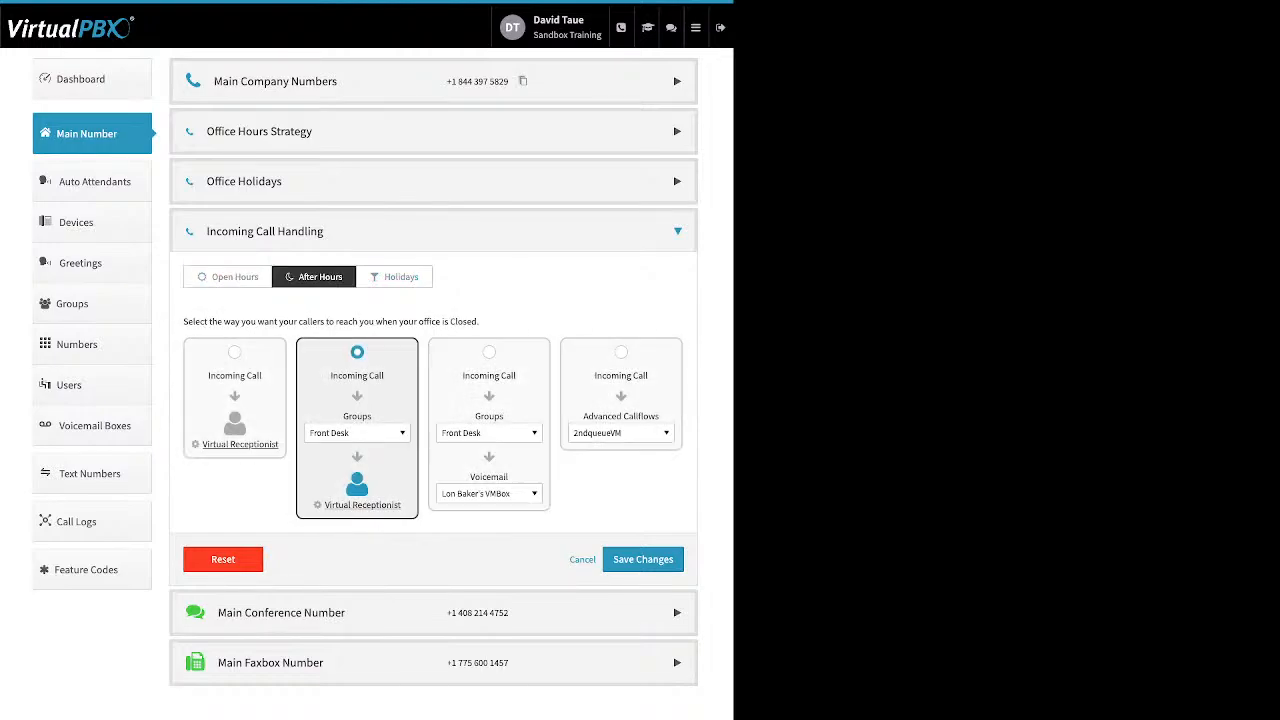
left_click(357, 433)
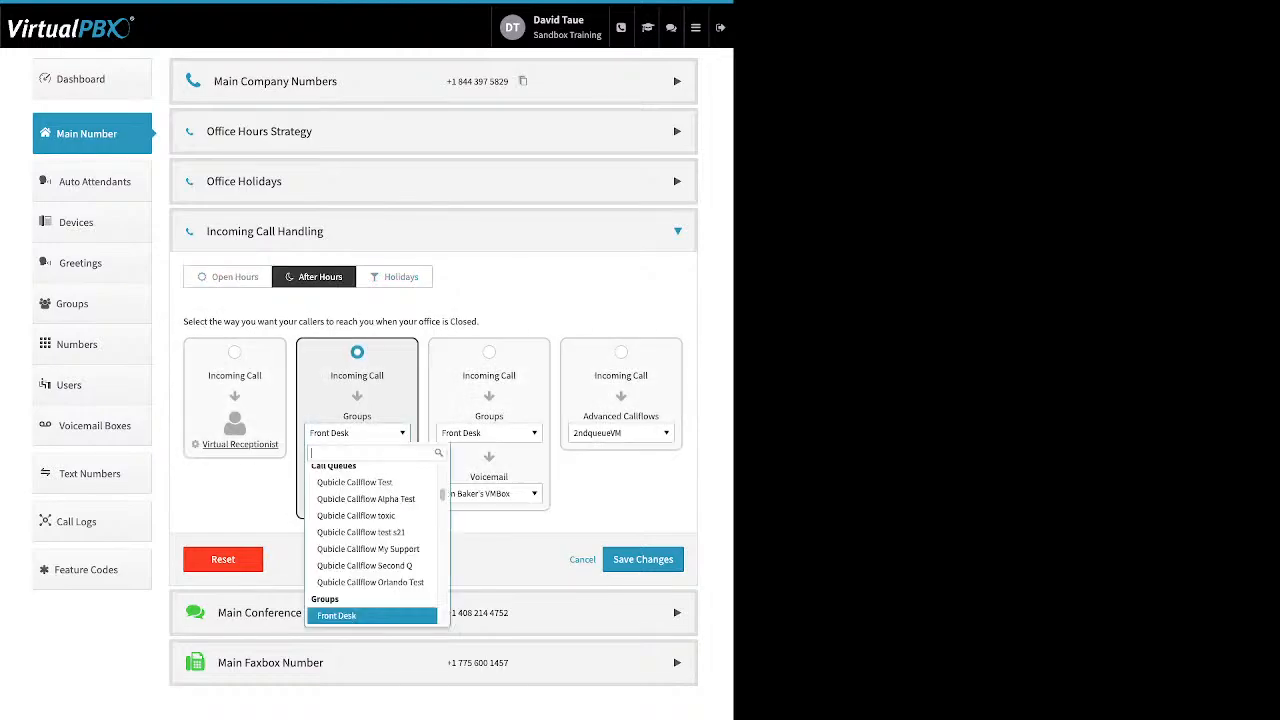
scroll(372, 588, "up", 10)
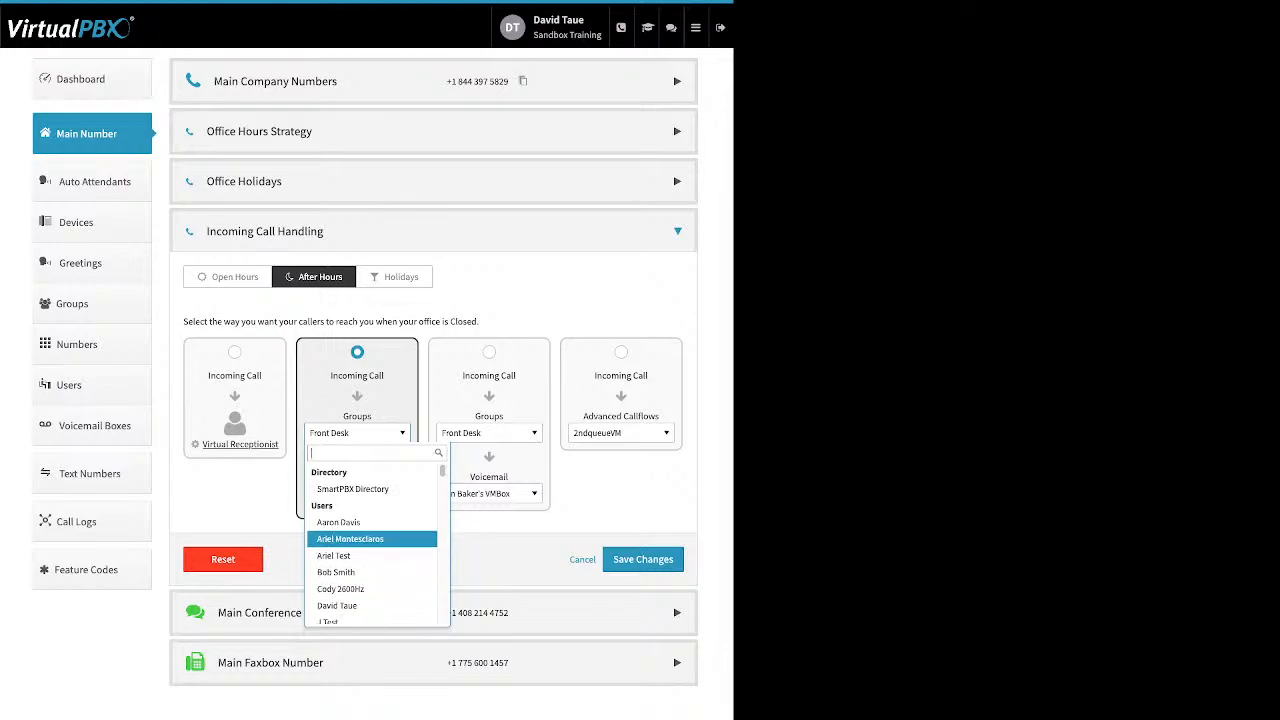
scroll(372, 538, "down", 3)
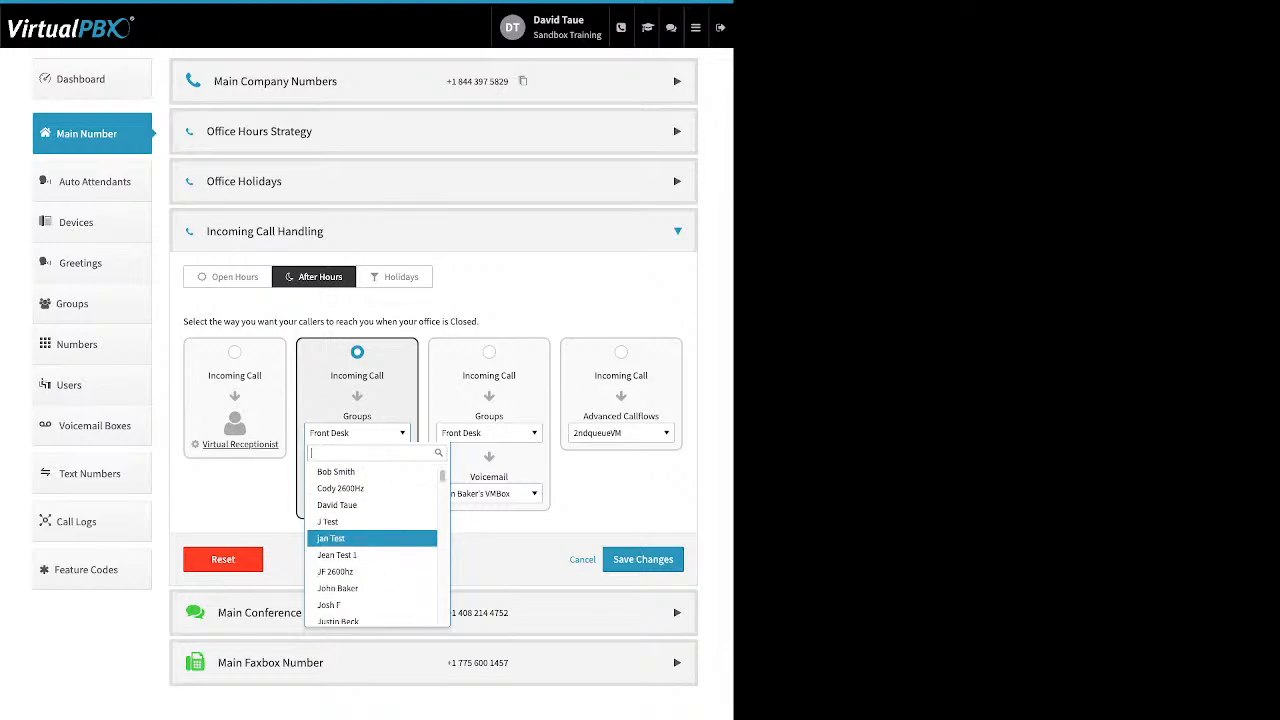
scroll(372, 545, "down", 3)
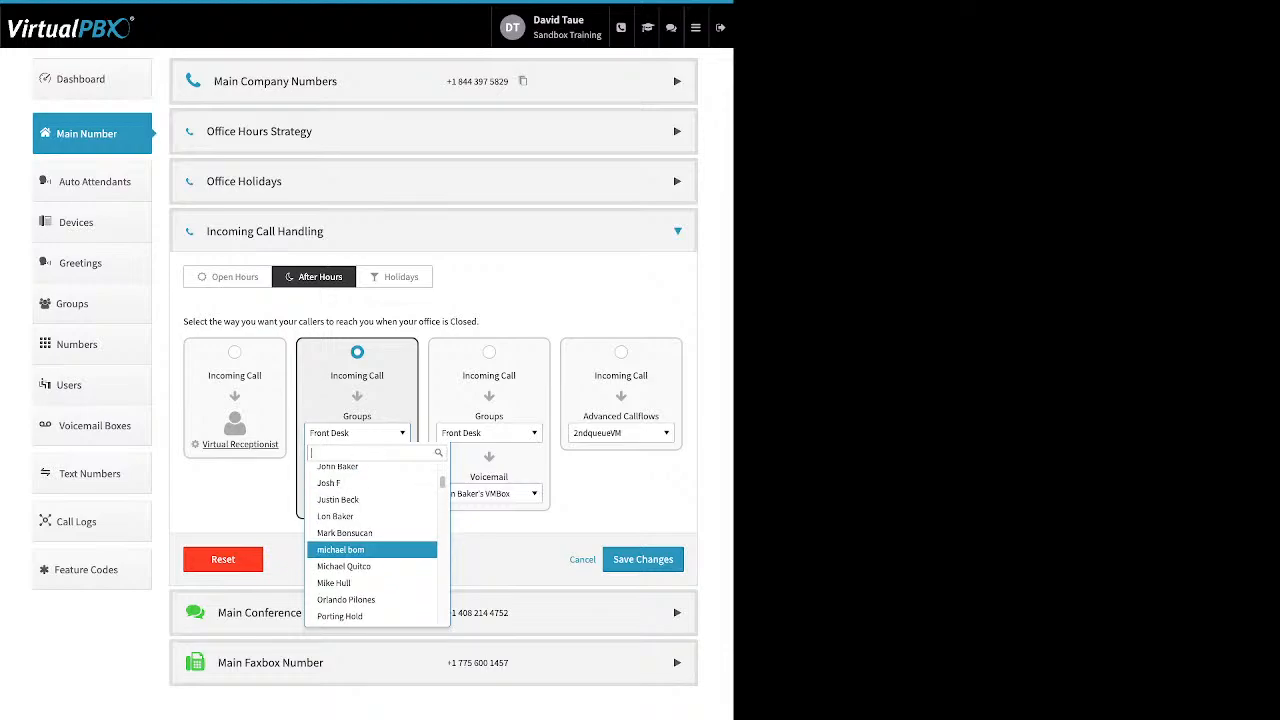
scroll(372, 540, "down", 4)
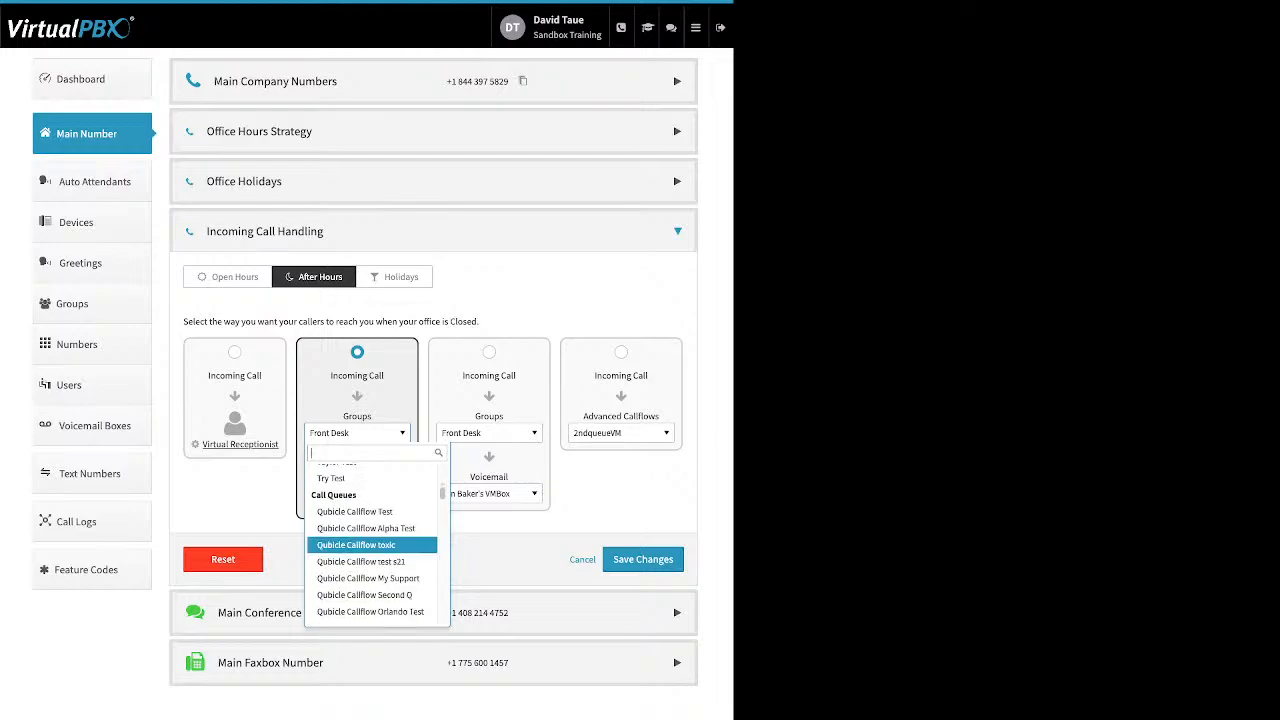
scroll(372, 540, "down", 1)
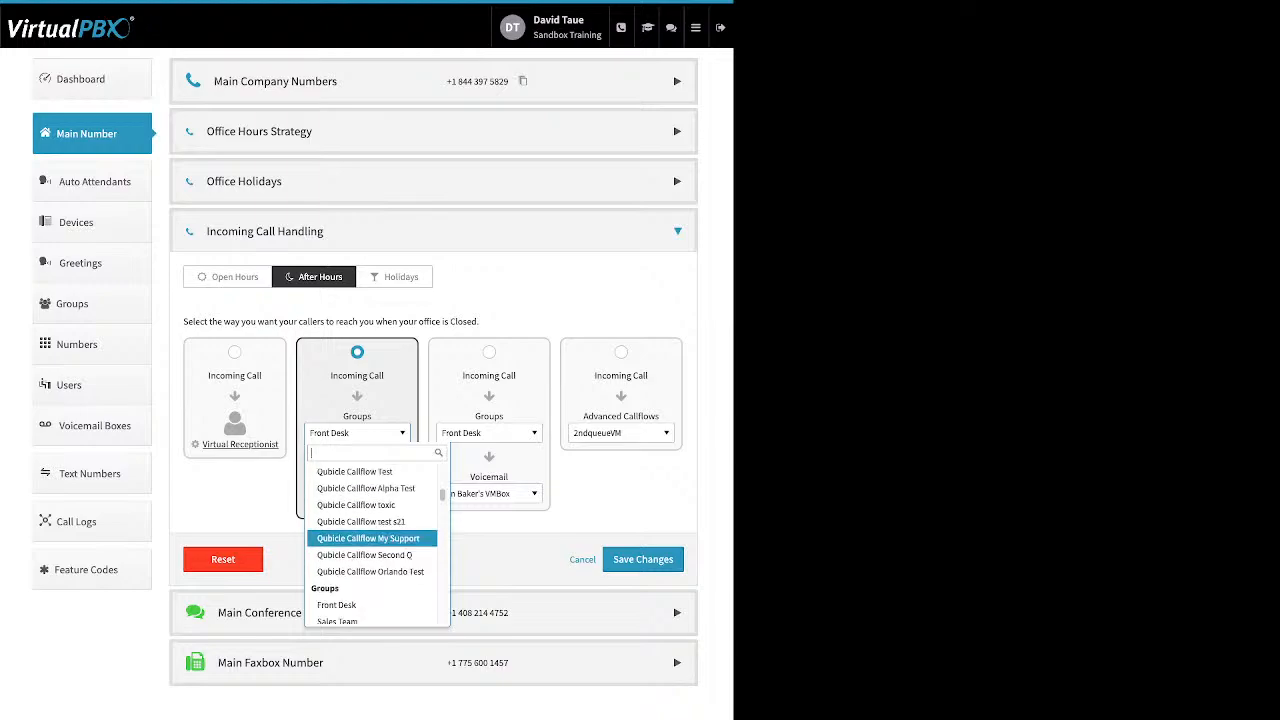
scroll(372, 540, "down", 1)
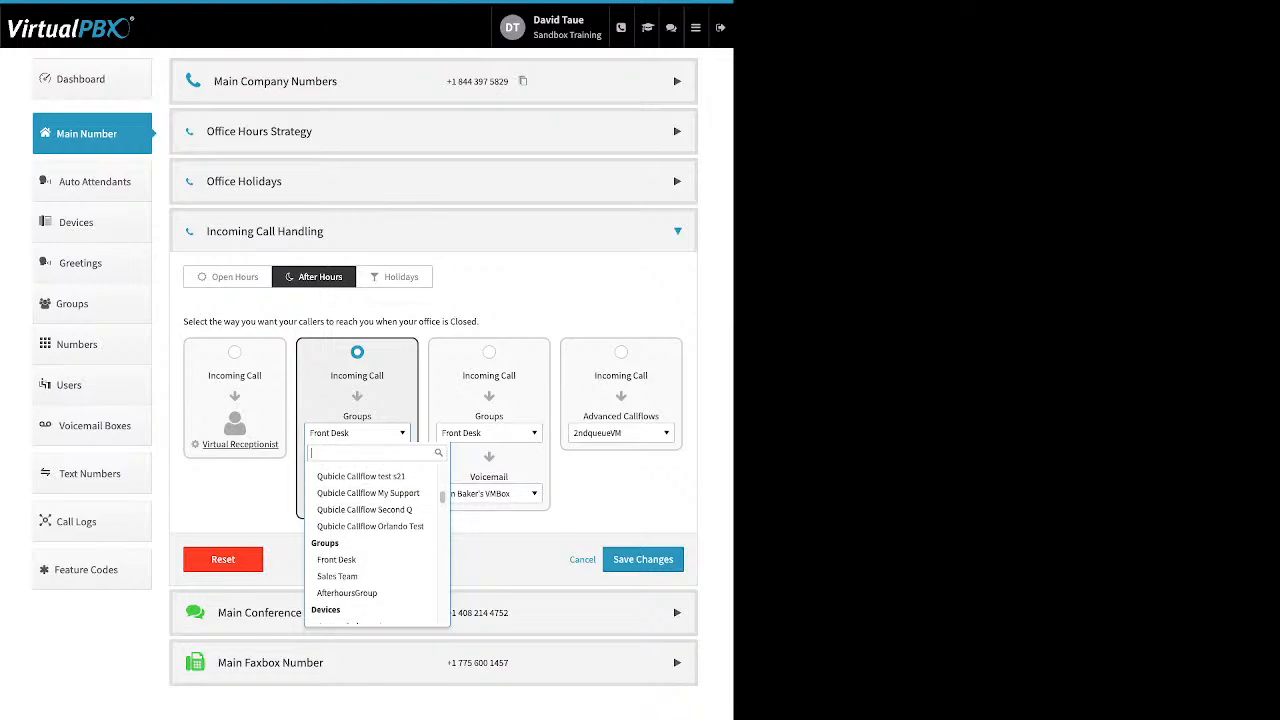
key("Escape")
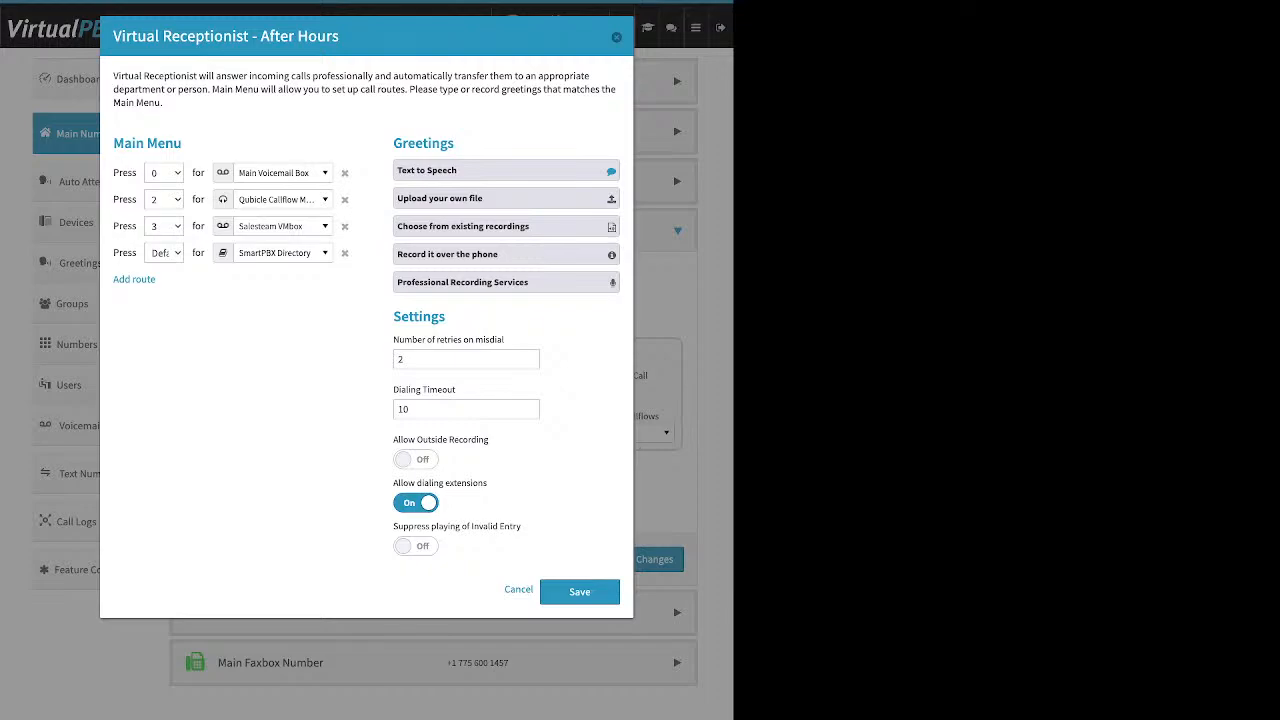
key("Escape")
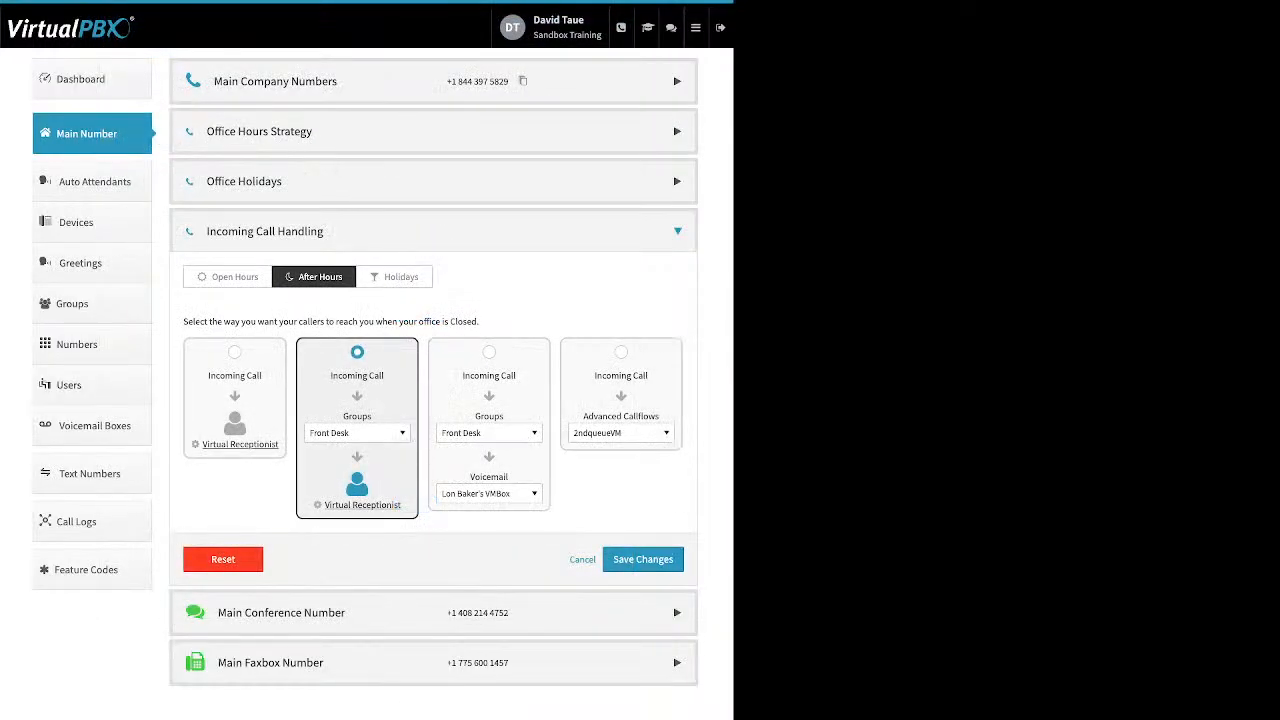
Review the Holidays call handling's destination and voicemail box choices, and collapse the Incoming Call Handling section
left_click(394, 277)
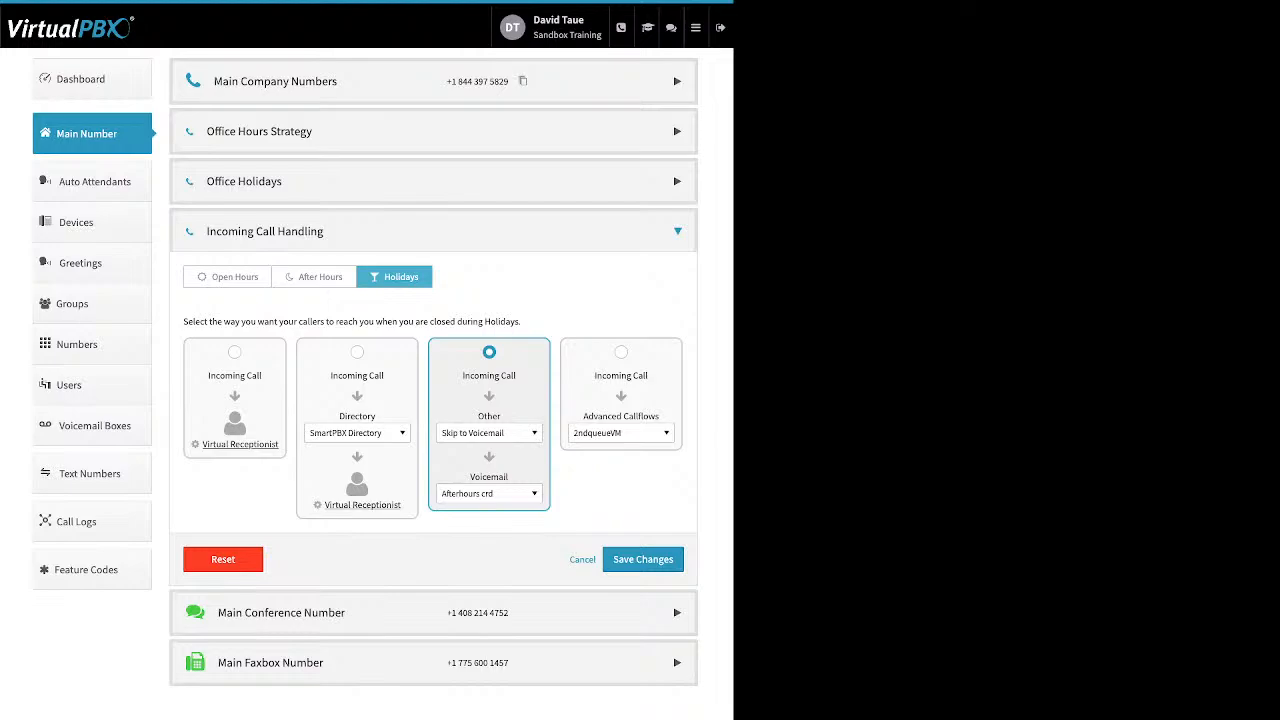
left_click(489, 433)
scroll(503, 560, "up", 10)
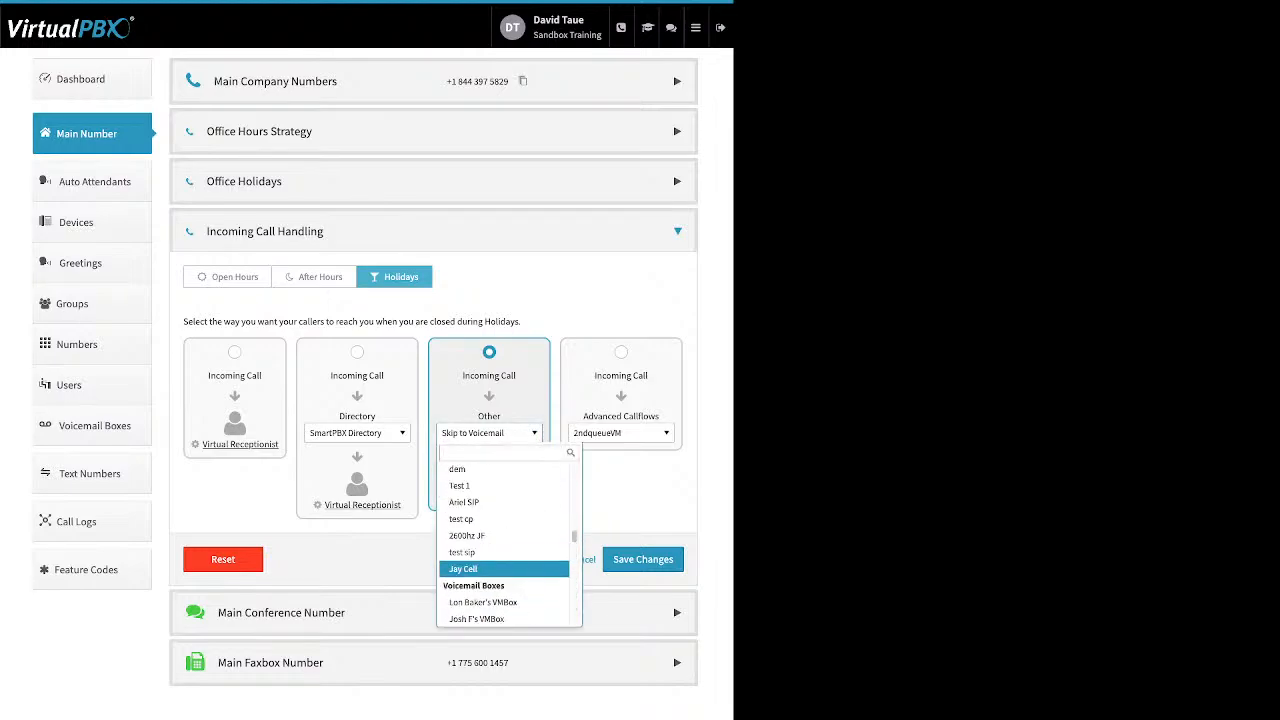
scroll(503, 545, "up", 10)
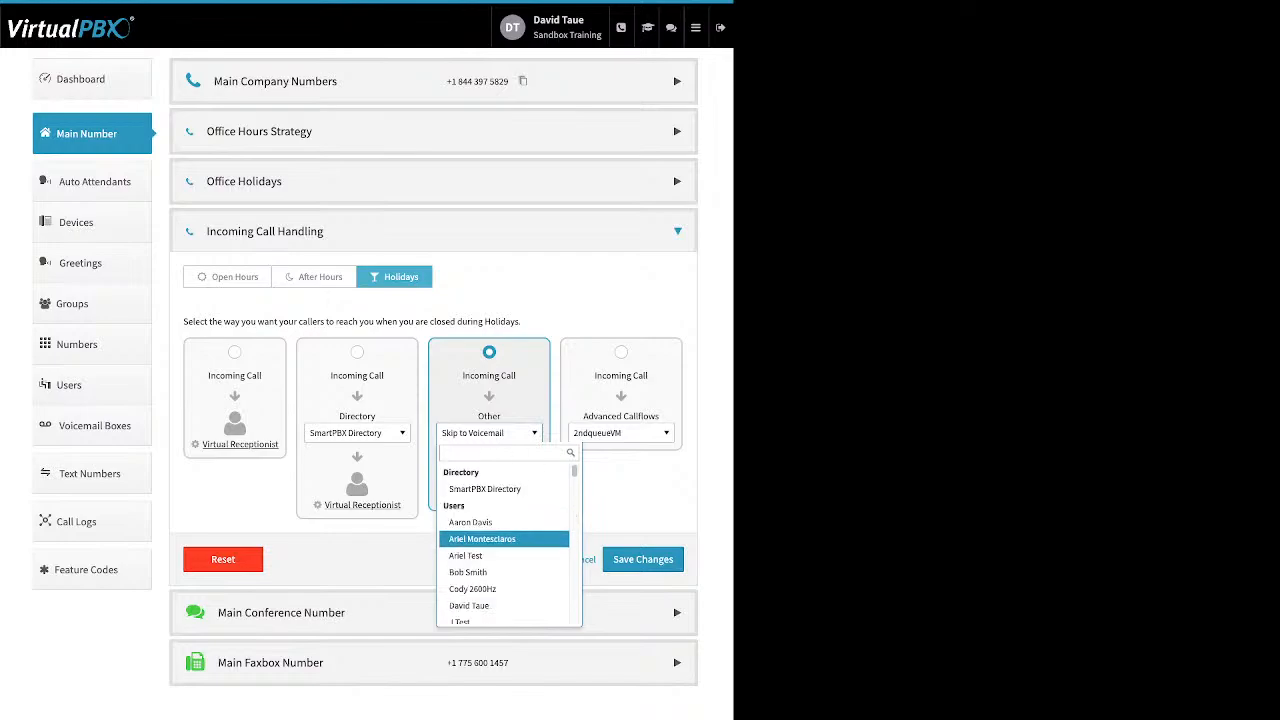
scroll(503, 535, "down", 3)
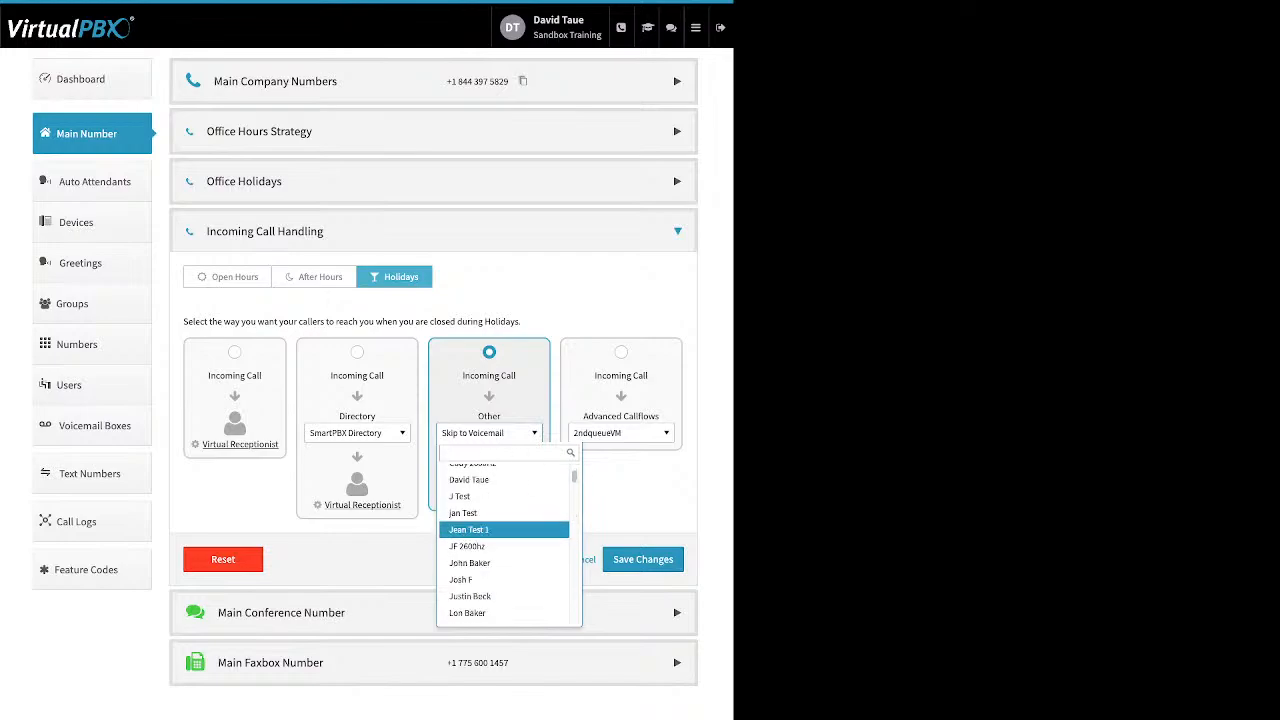
scroll(503, 532, "down", 2)
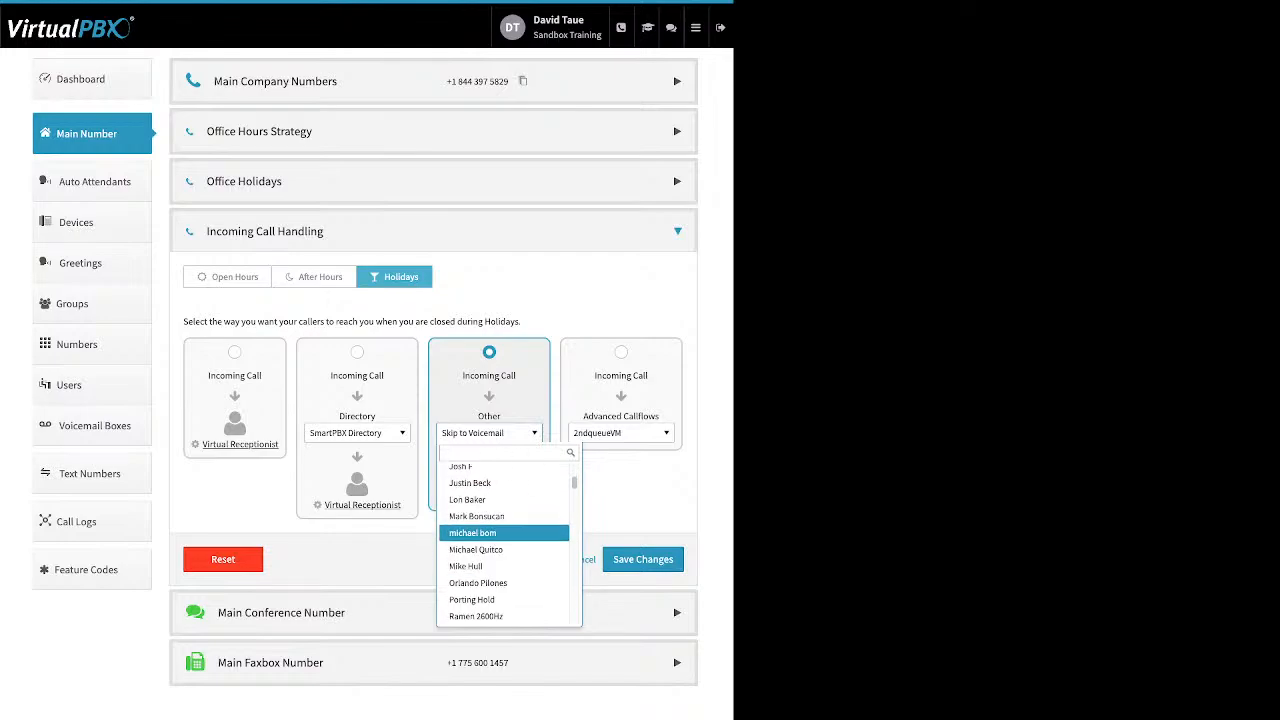
scroll(503, 530, "down", 2)
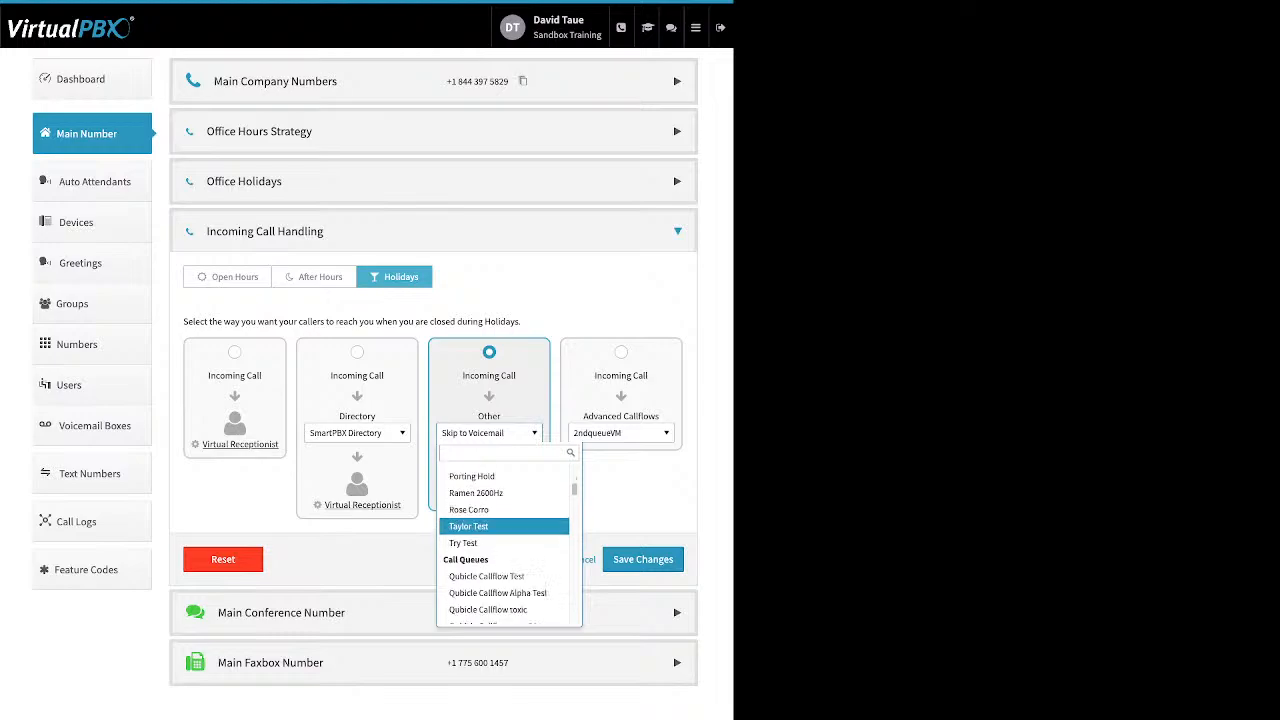
scroll(503, 530, "up", 1)
left_click(489, 433)
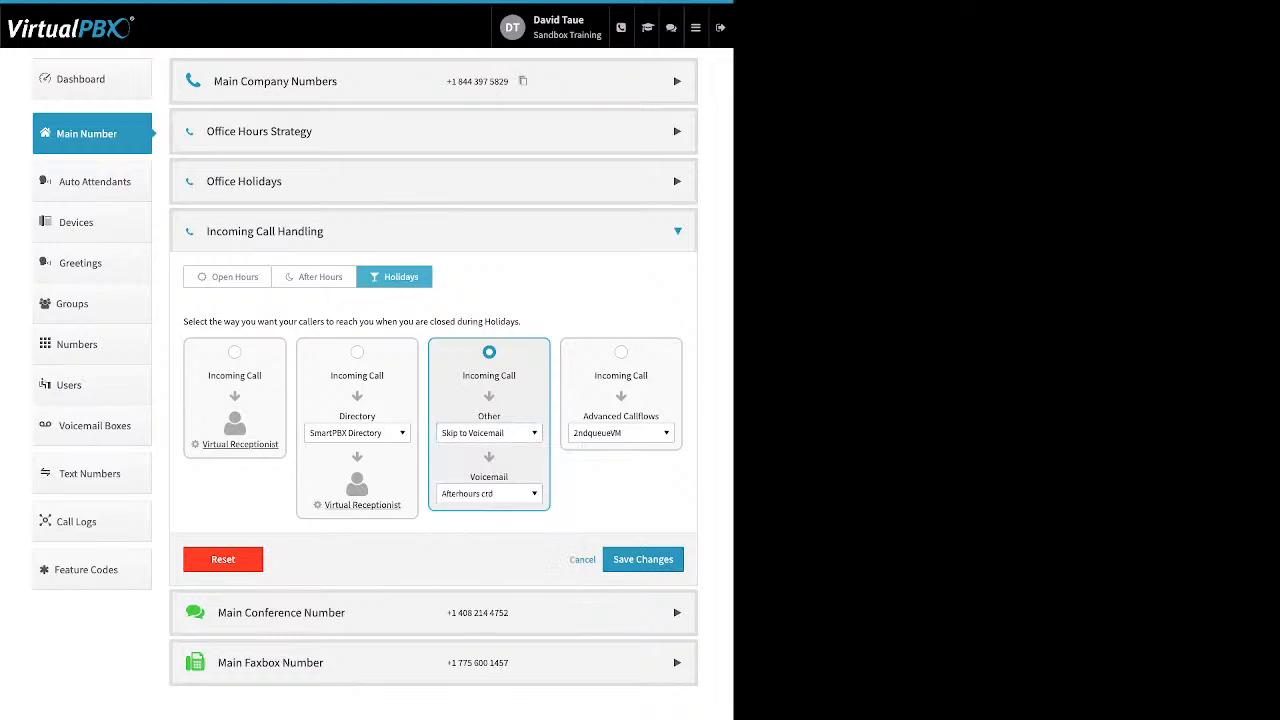
left_click(489, 493)
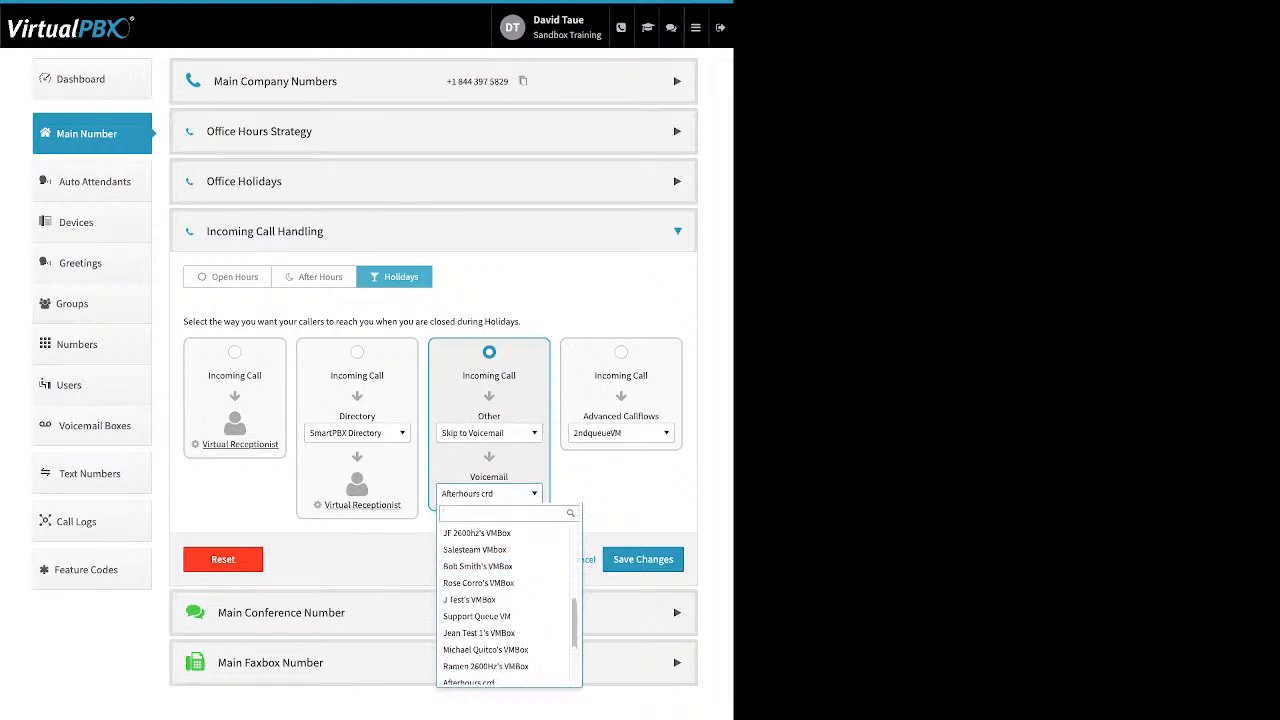
left_click(489, 493)
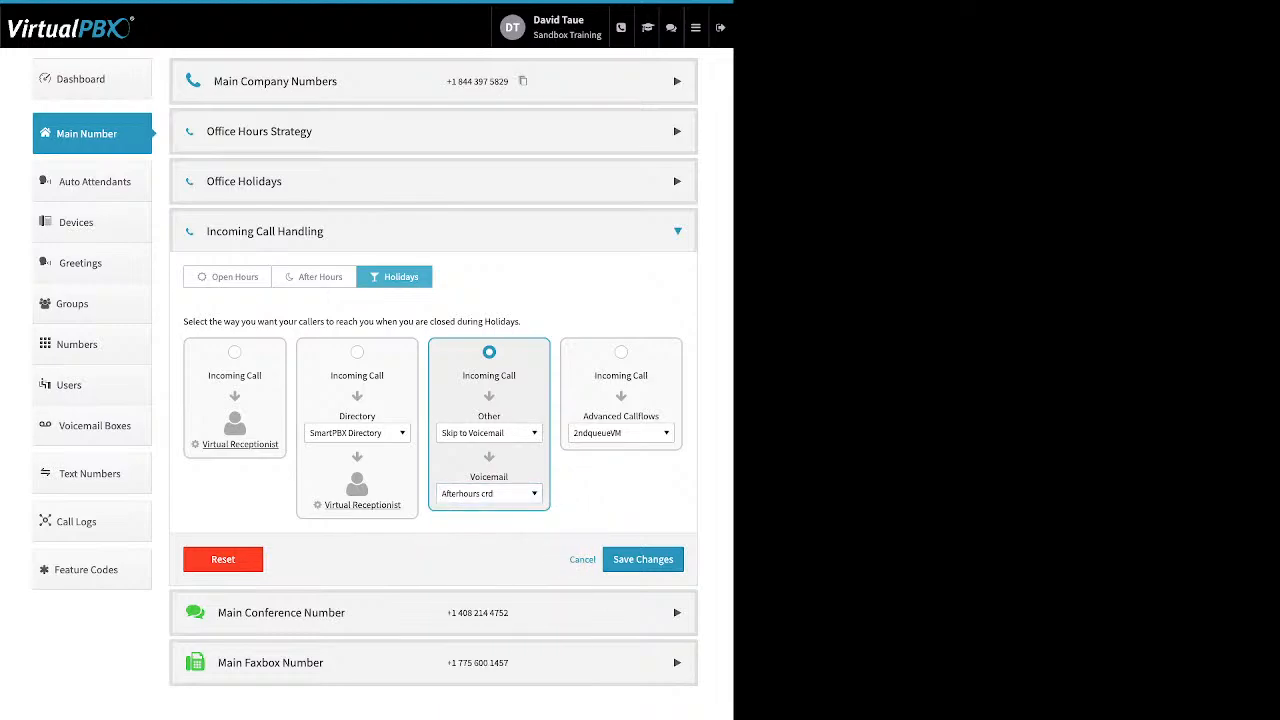
left_click(677, 231)
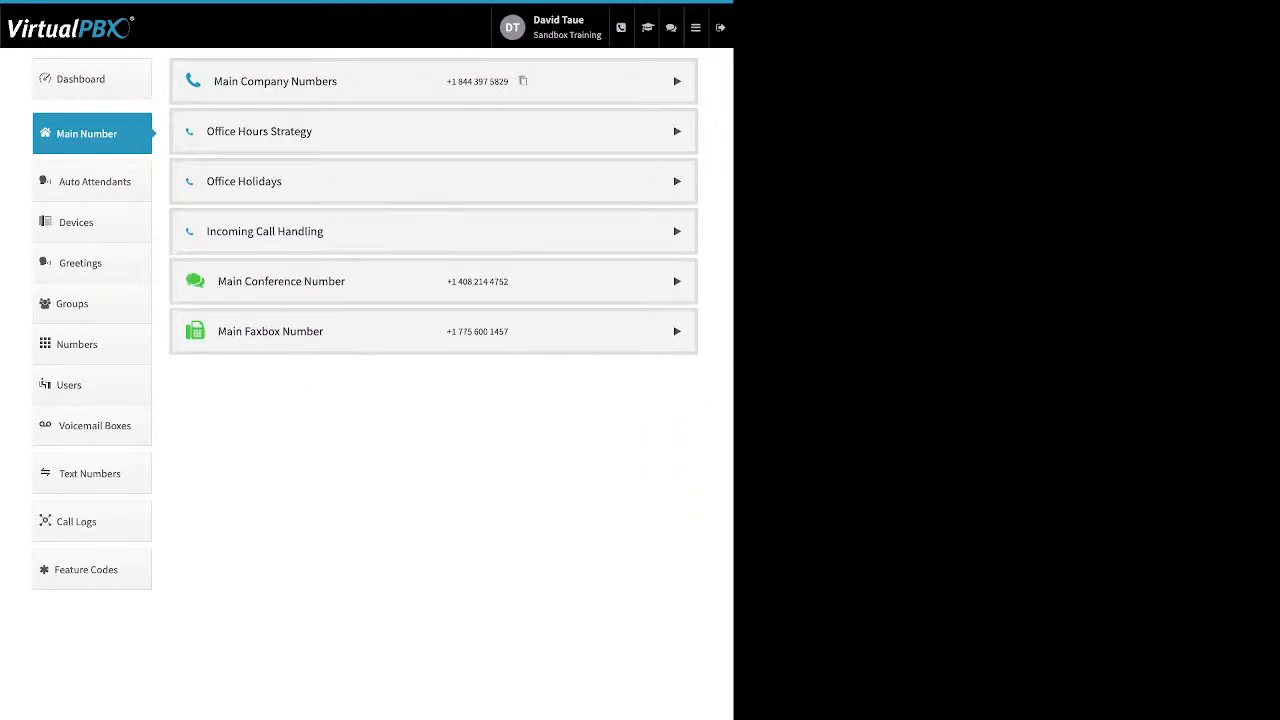
Review the Main Conference Number options, switch on the Custom Conference Greeting to view its text-to-speech field, and cancel without saving
left_click(677, 281)
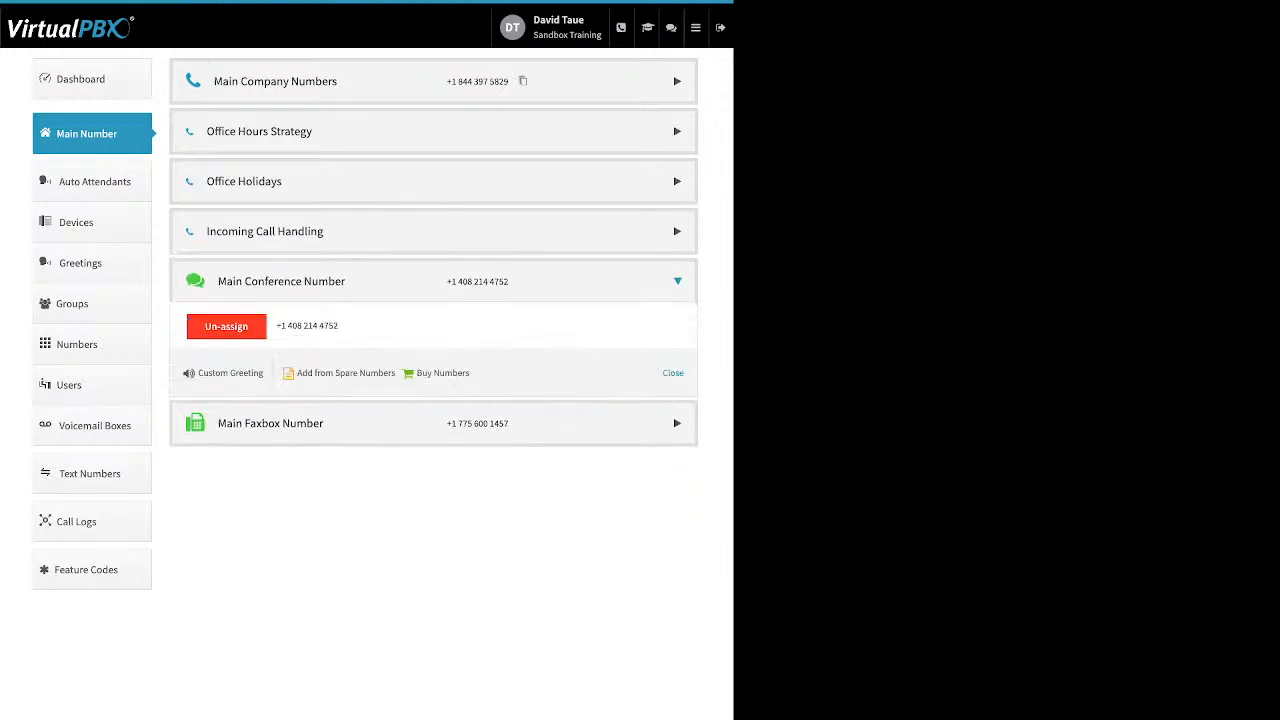
left_click_drag(470, 373, 297, 373)
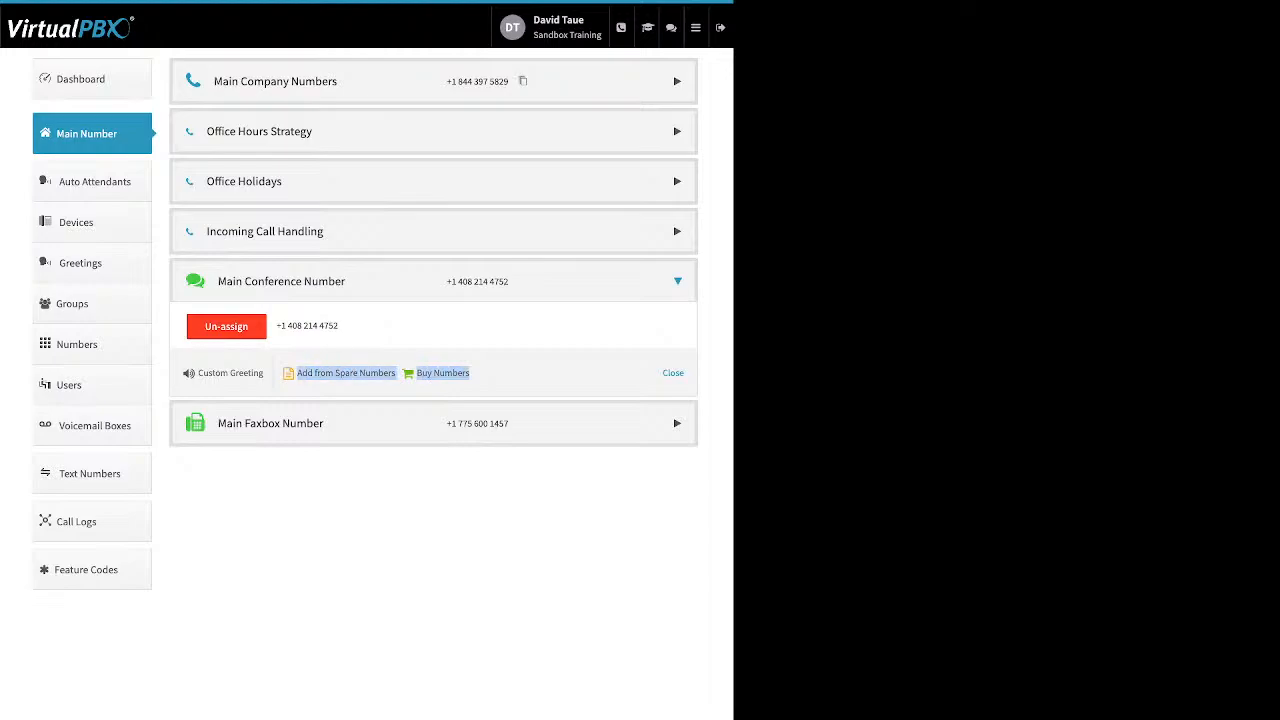
left_click(230, 373)
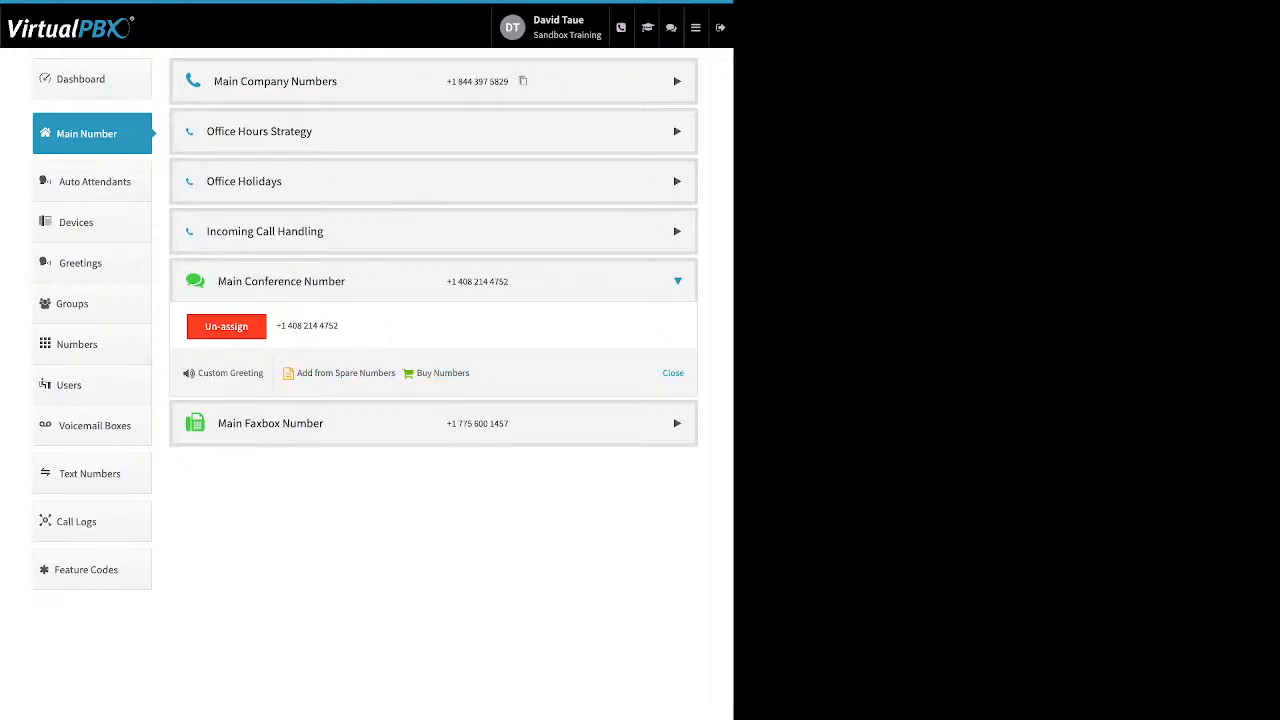
left_click_drag(264, 373, 208, 373)
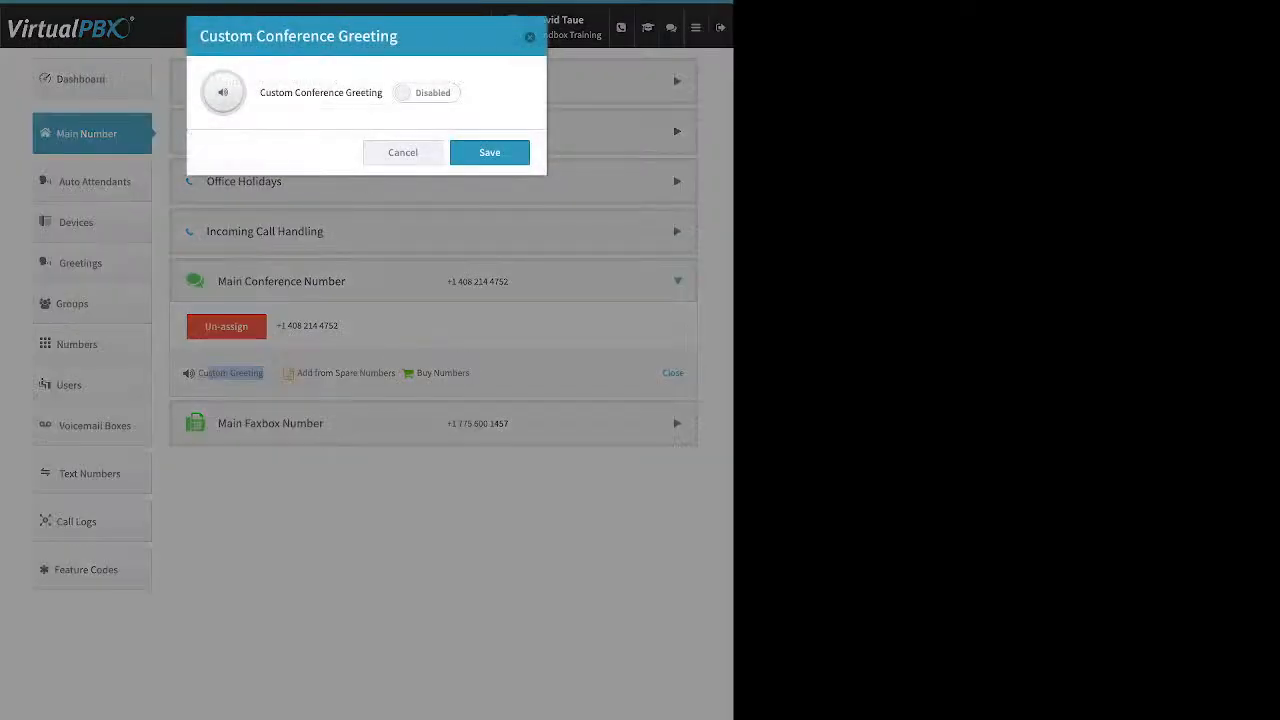
left_click(426, 92)
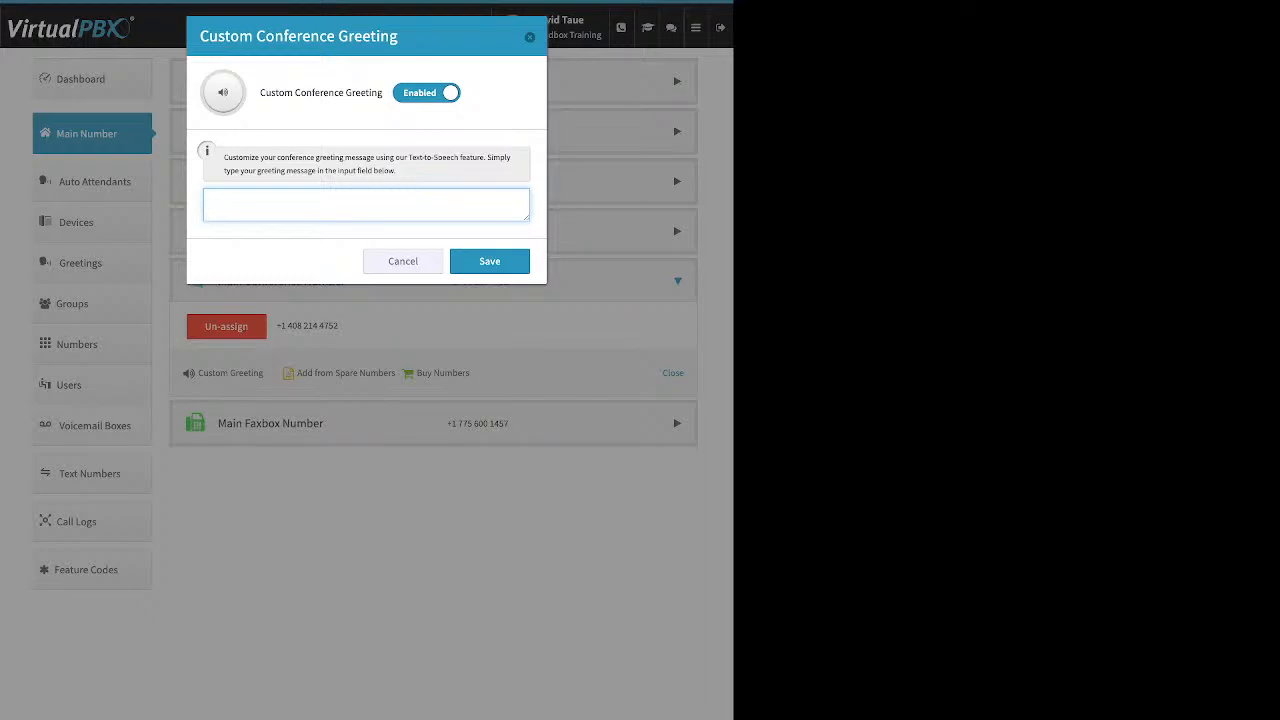
left_click(403, 261)
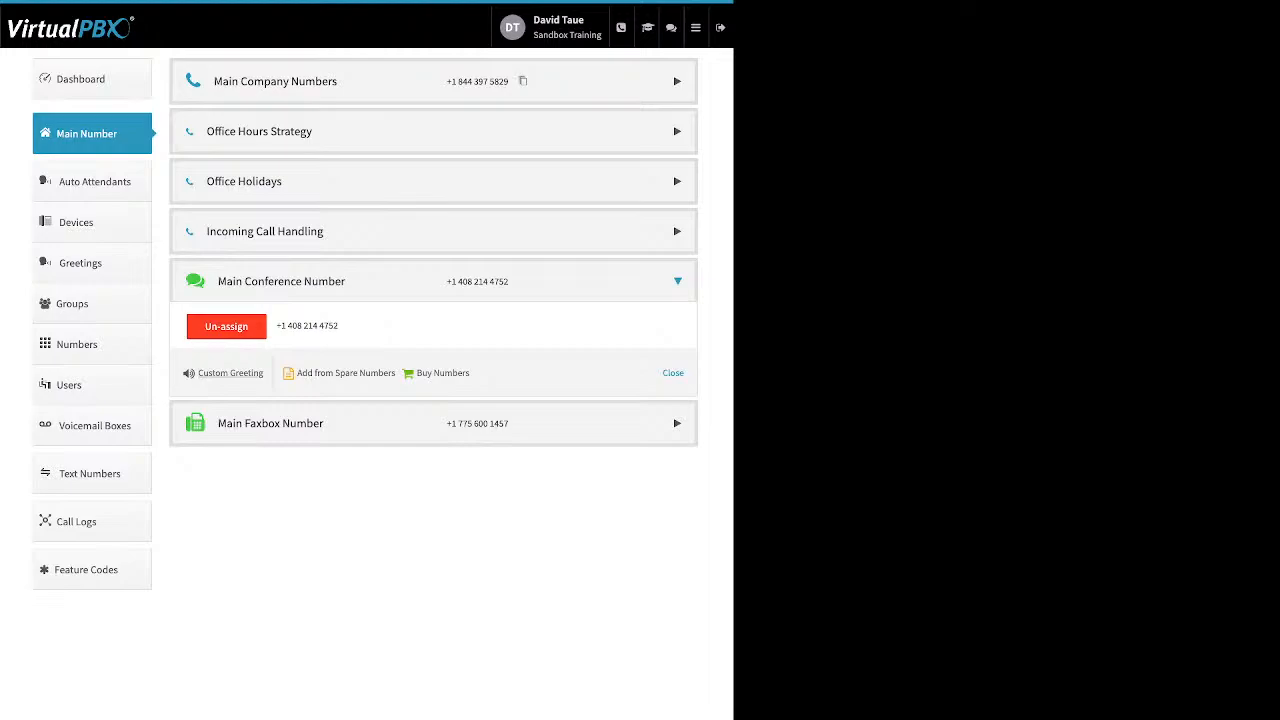
Open the Main Faxbox Number's faxbox settings, examine the Inbound Notification Email field, and close them without saving
left_click(677, 423)
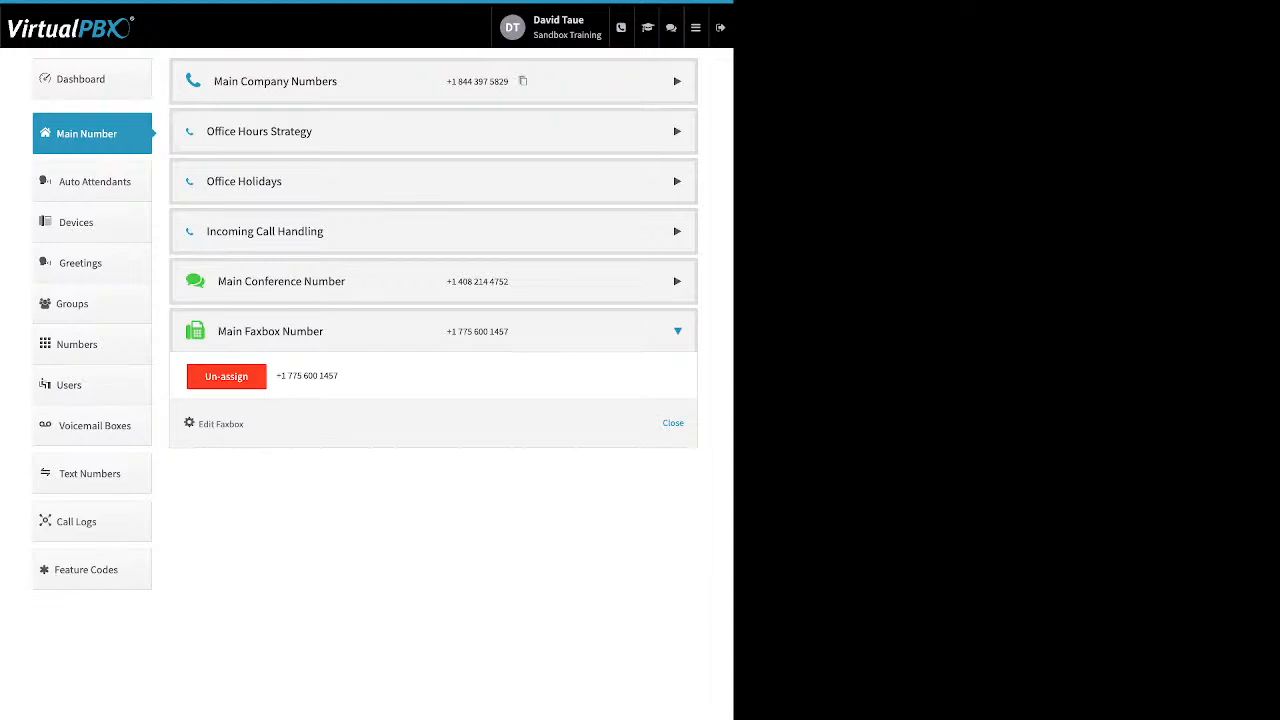
left_click_drag(199, 424, 243, 424)
left_click(221, 424)
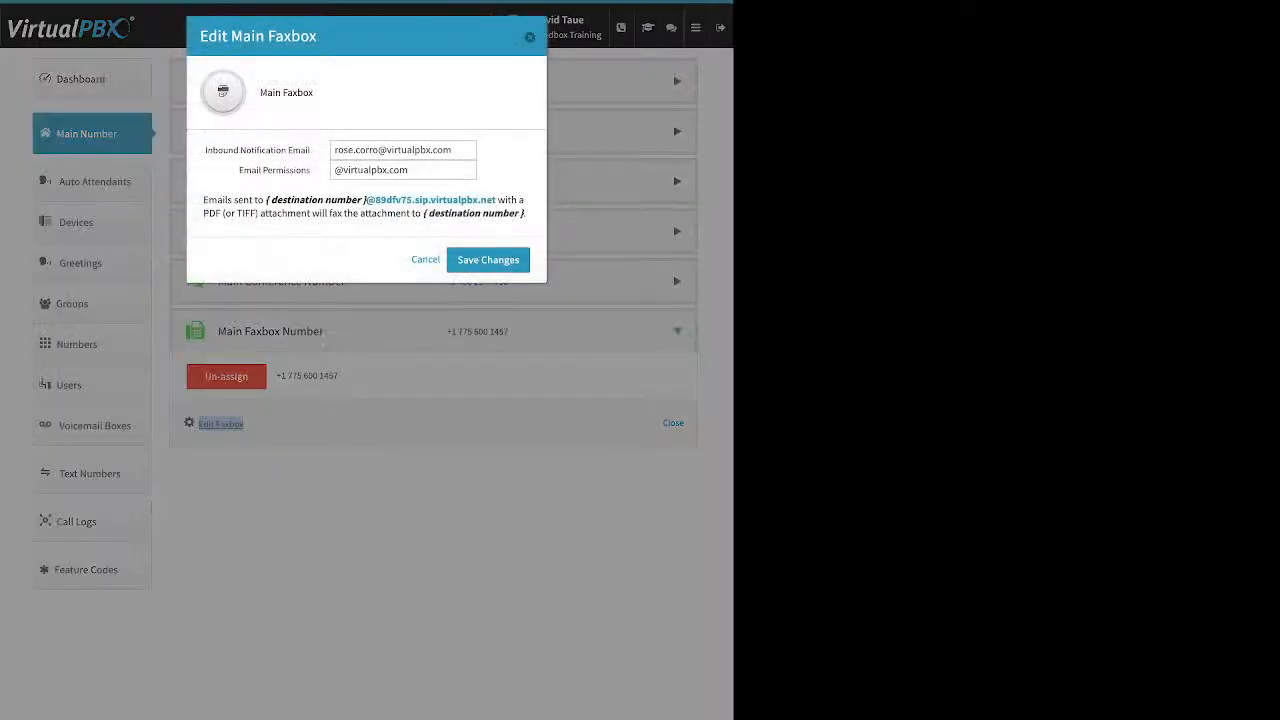
left_click_drag(205, 150, 309, 150)
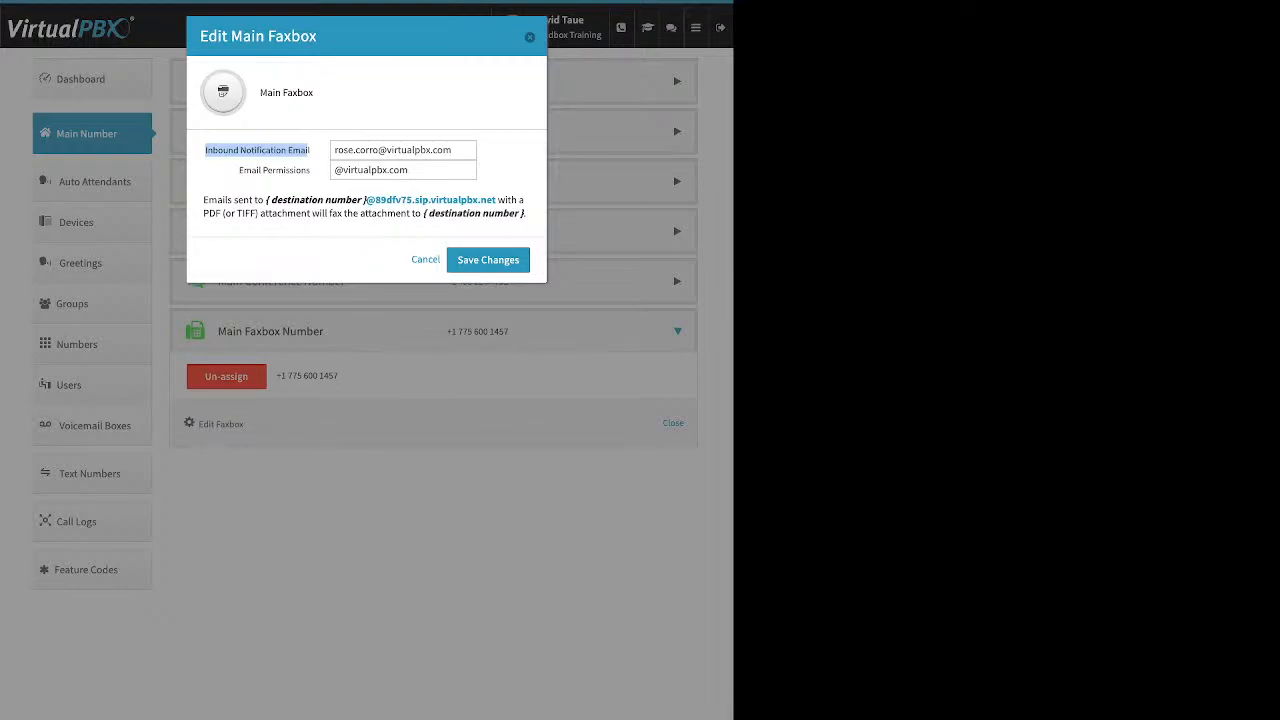
key("Escape")
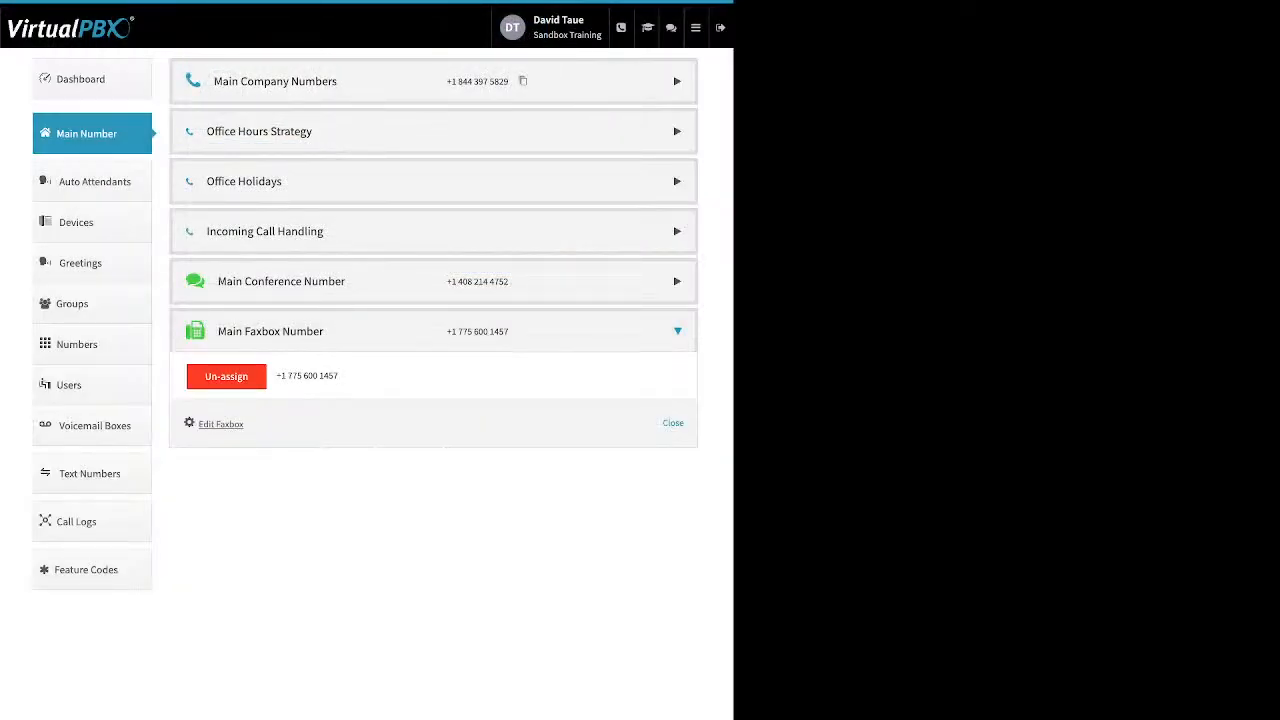
Reopen the Main Faxbox settings, review the Email Permissions field, and save the faxbox
left_click(220, 424)
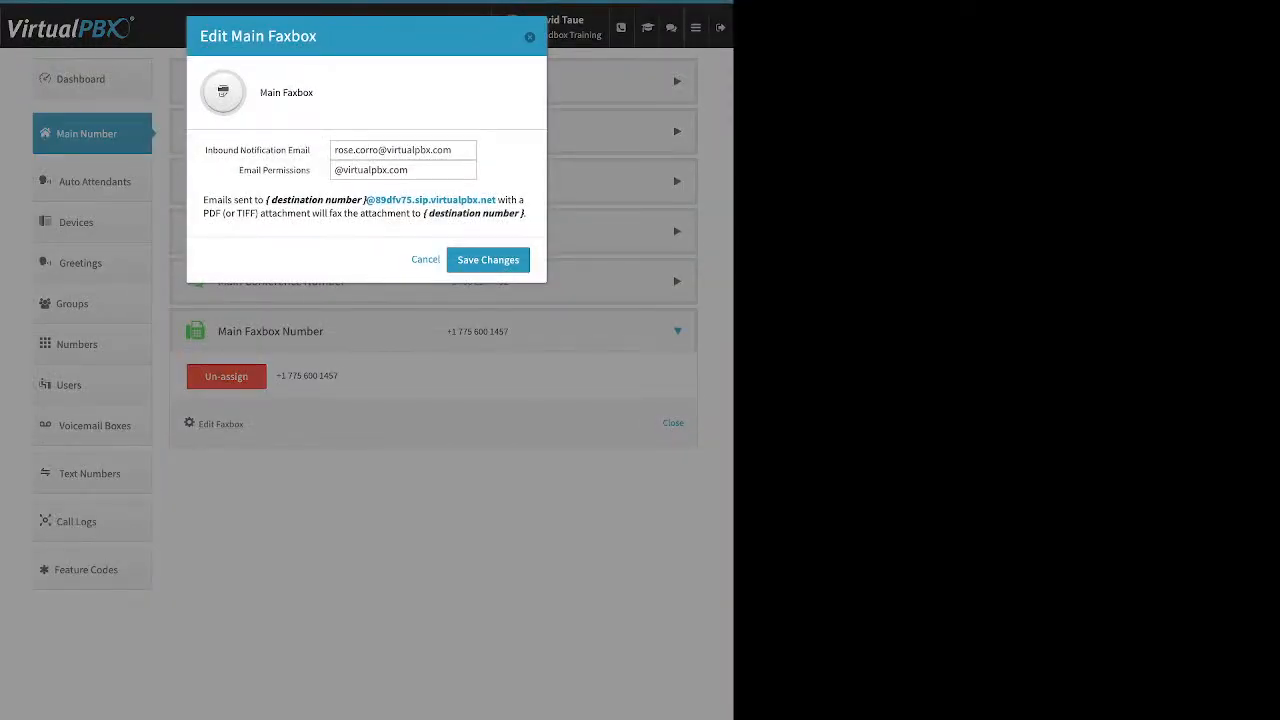
left_click_drag(237, 170, 311, 170)
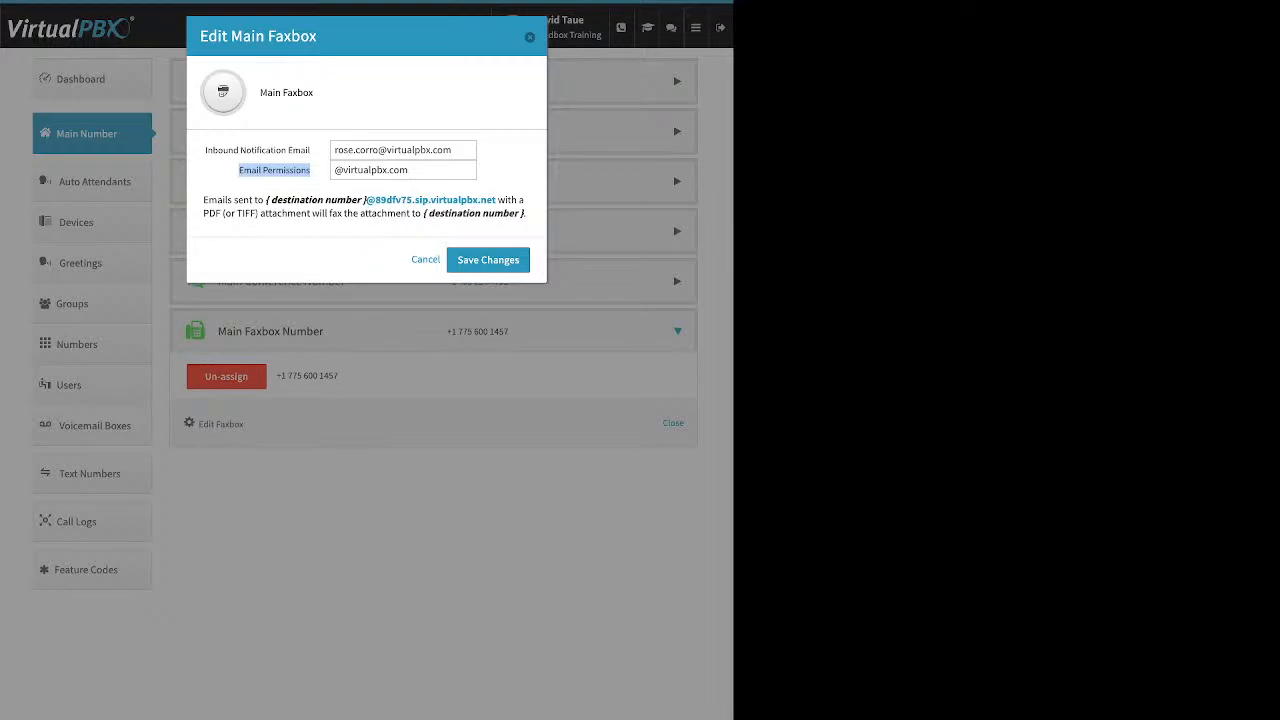
key("Tab")
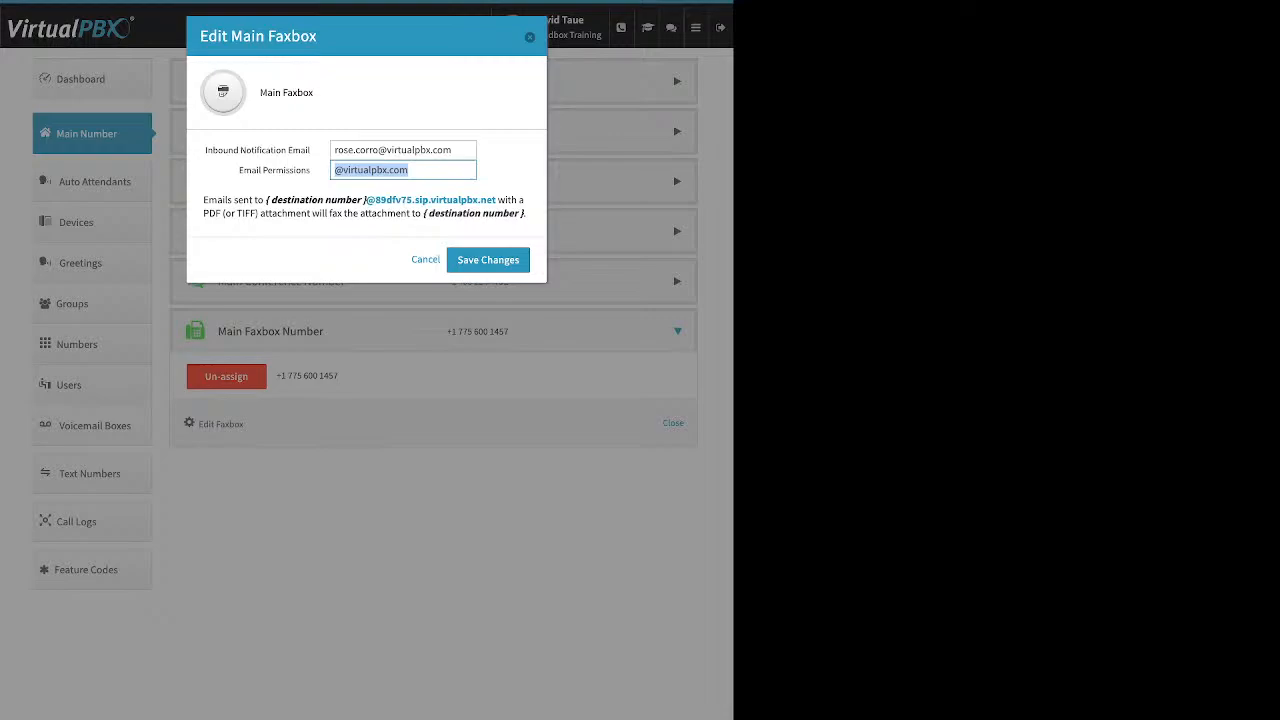
key("Return")
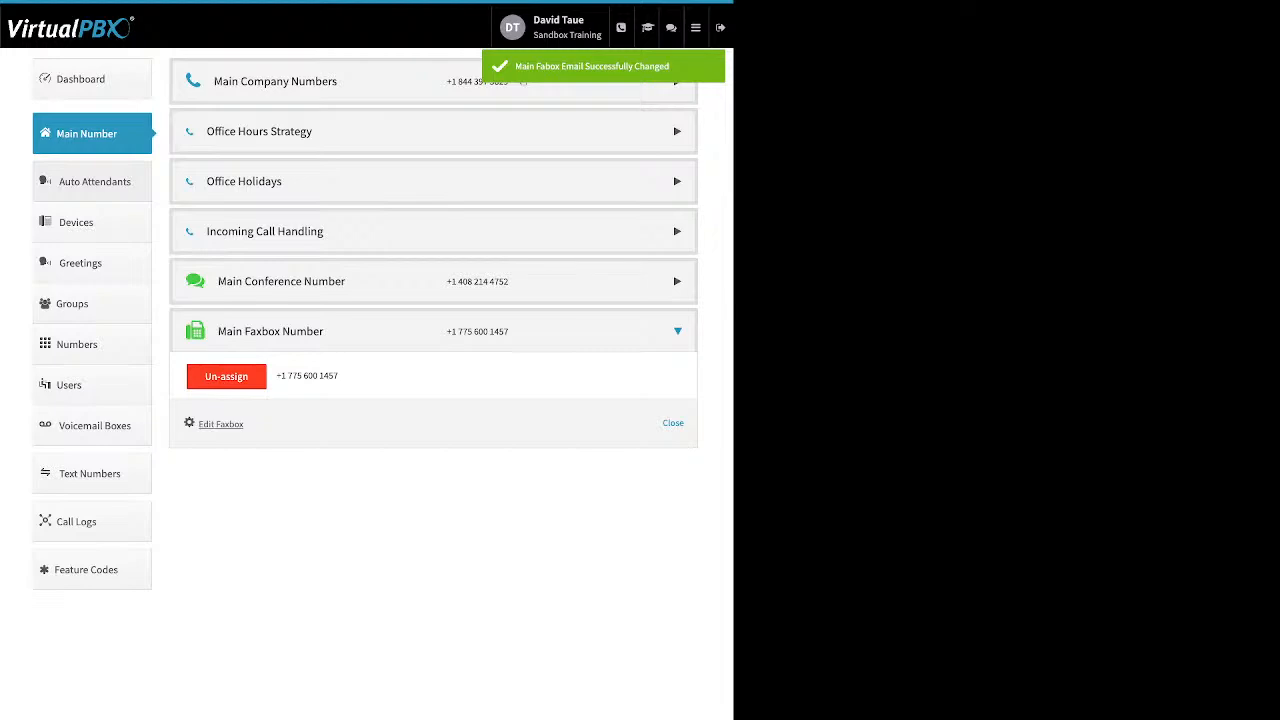
Go to Auto Attendants, examine the name and extension fields for creating an attendant, and close the form without creating one
left_click(94, 181)
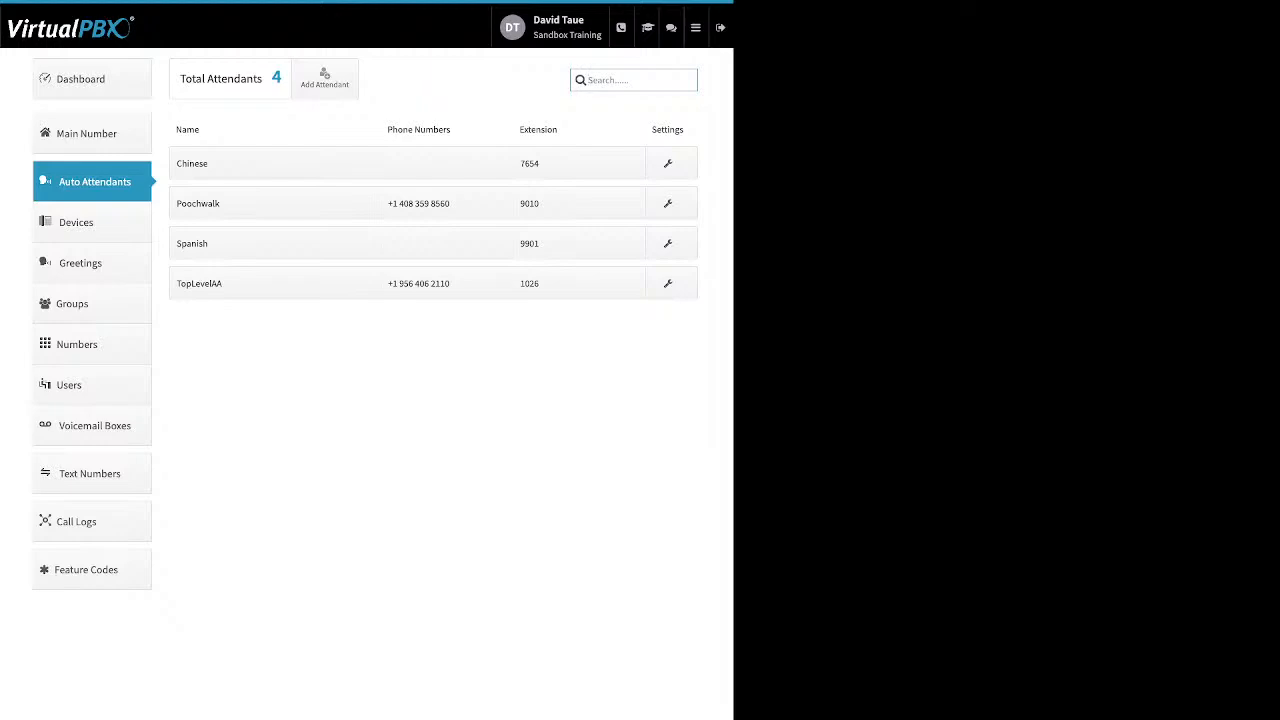
left_click(325, 78)
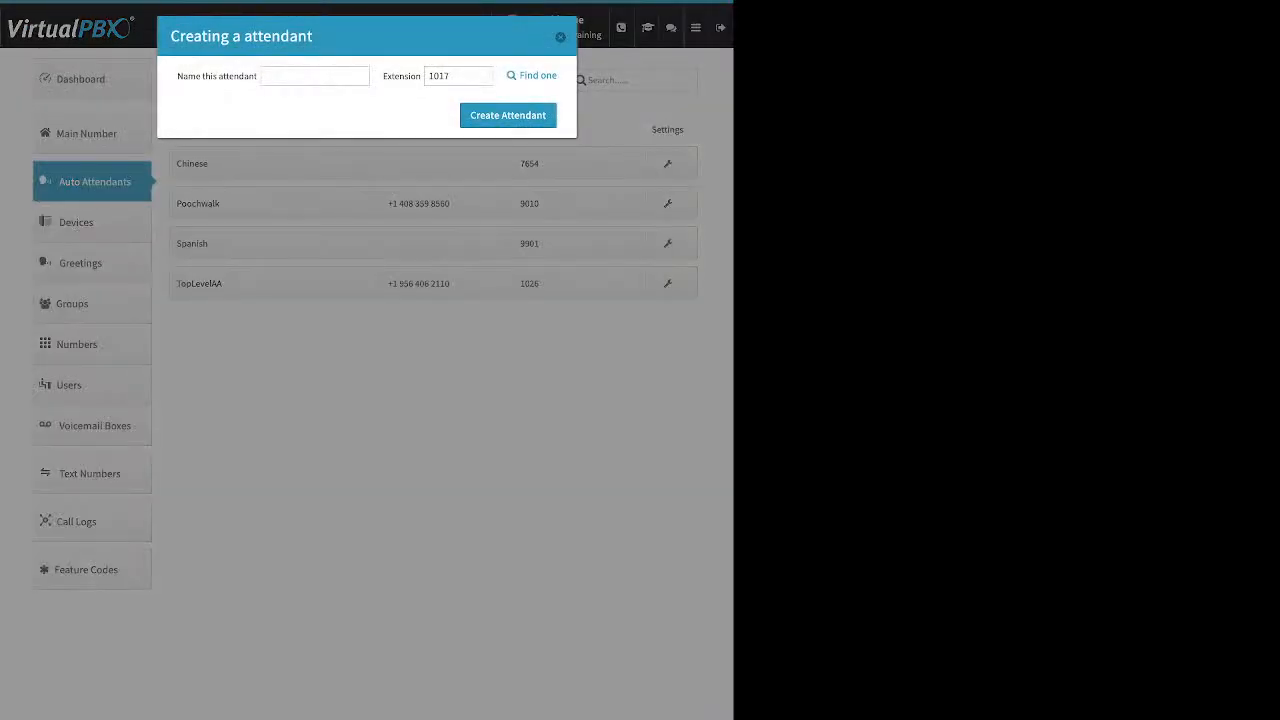
left_click_drag(254, 77, 177, 77)
left_click_drag(391, 77, 421, 77)
key("Escape")
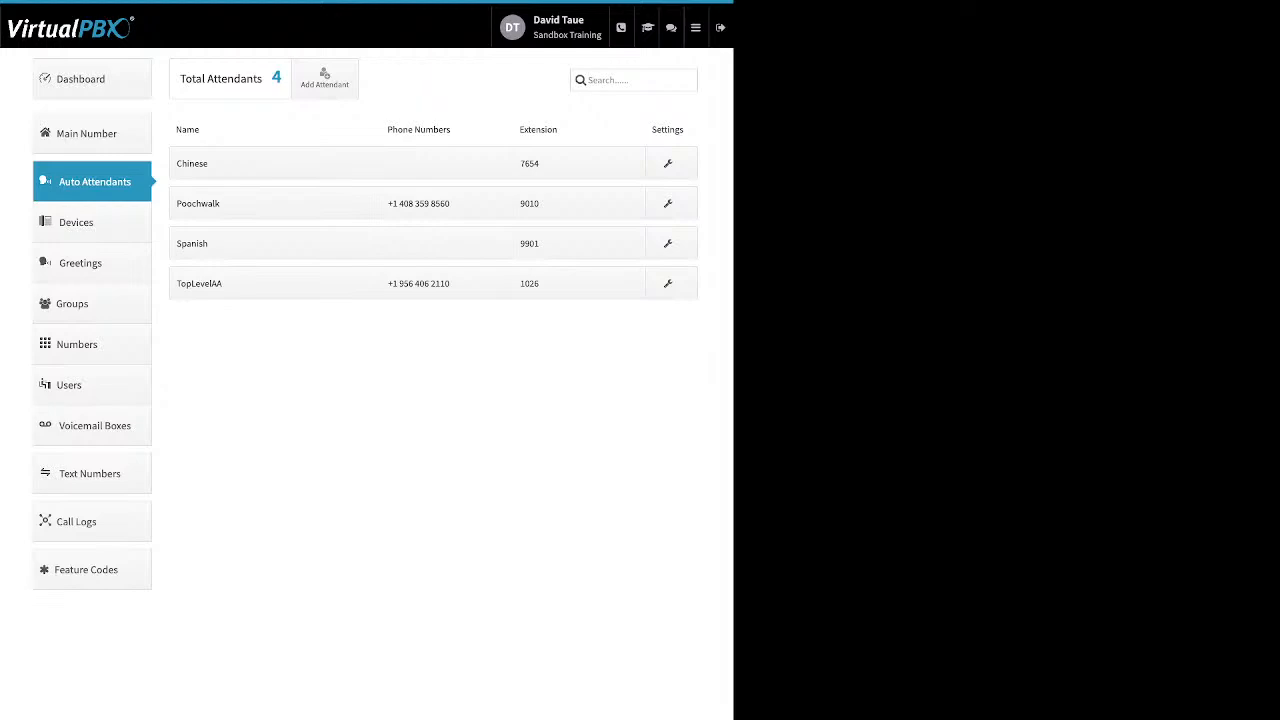
Examine the Spanish attendant's main menu availability and delete options, and cancel without changes
left_click_drag(540, 244, 518, 244)
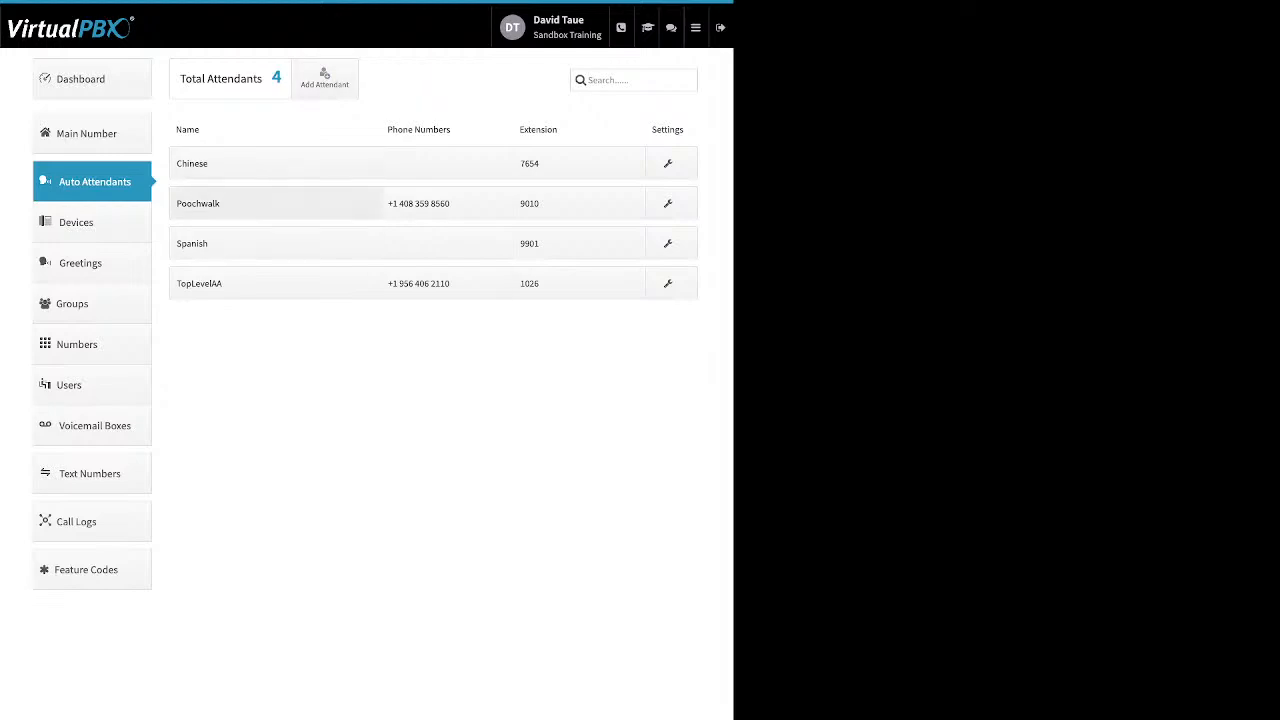
left_click(240, 203)
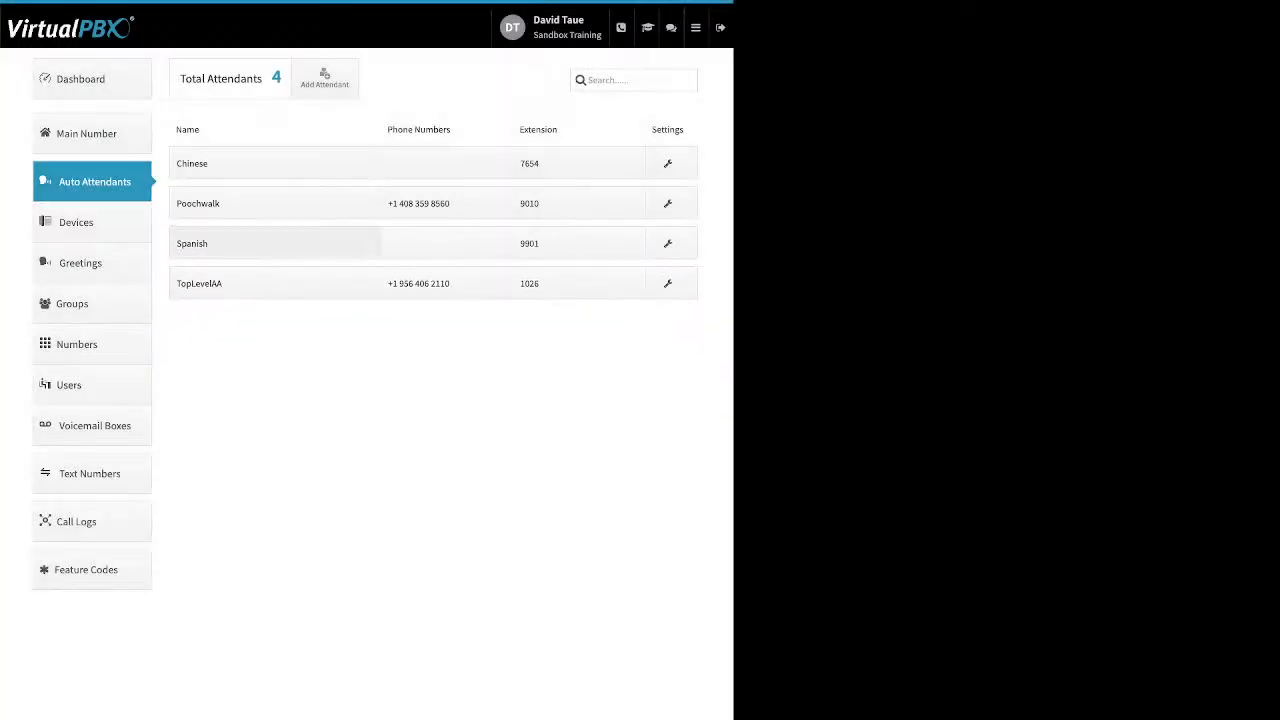
left_click(275, 243)
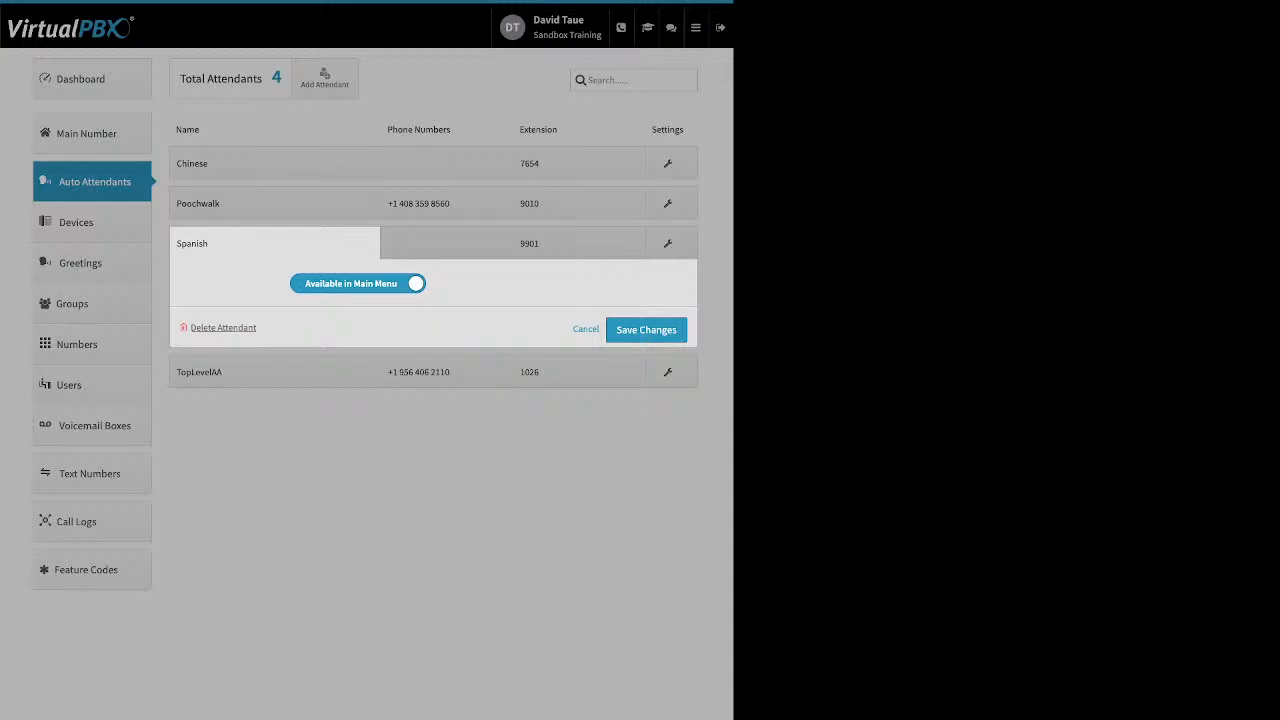
double_click(236, 328)
left_click(586, 329)
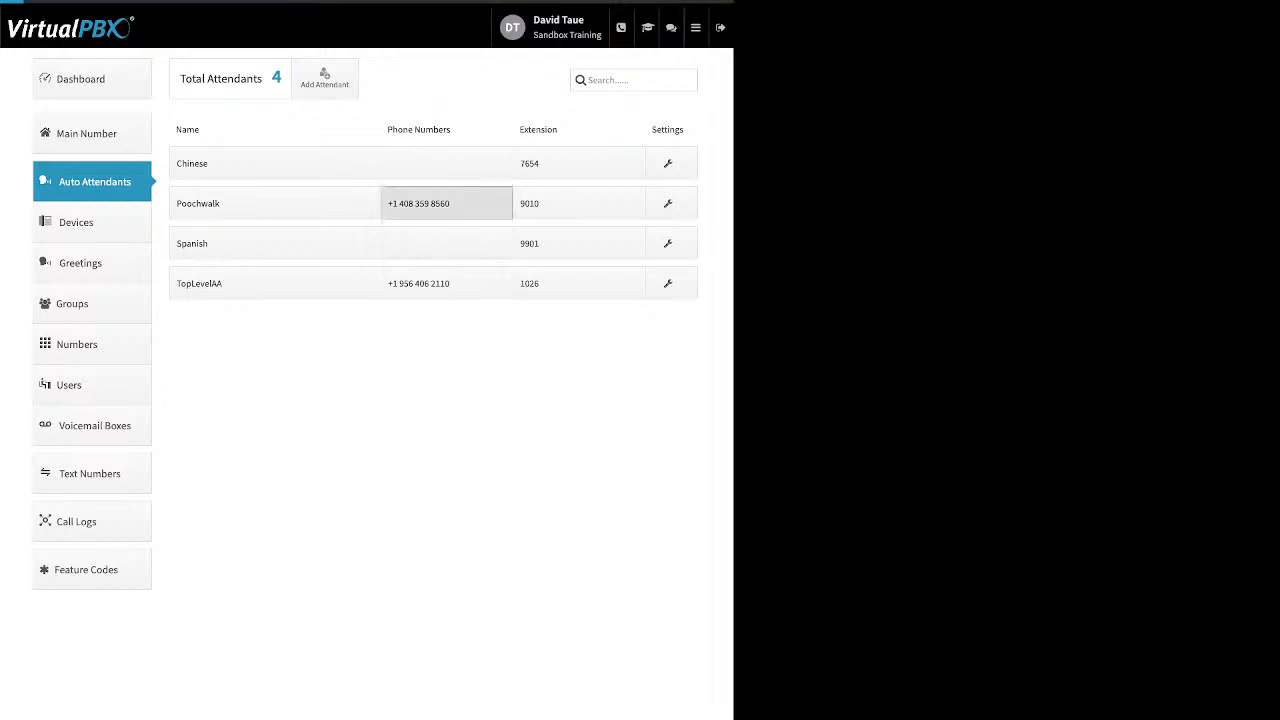
Review the Poochwalk attendant's phone number assignment and number settings, and open its extension options
left_click(446, 203)
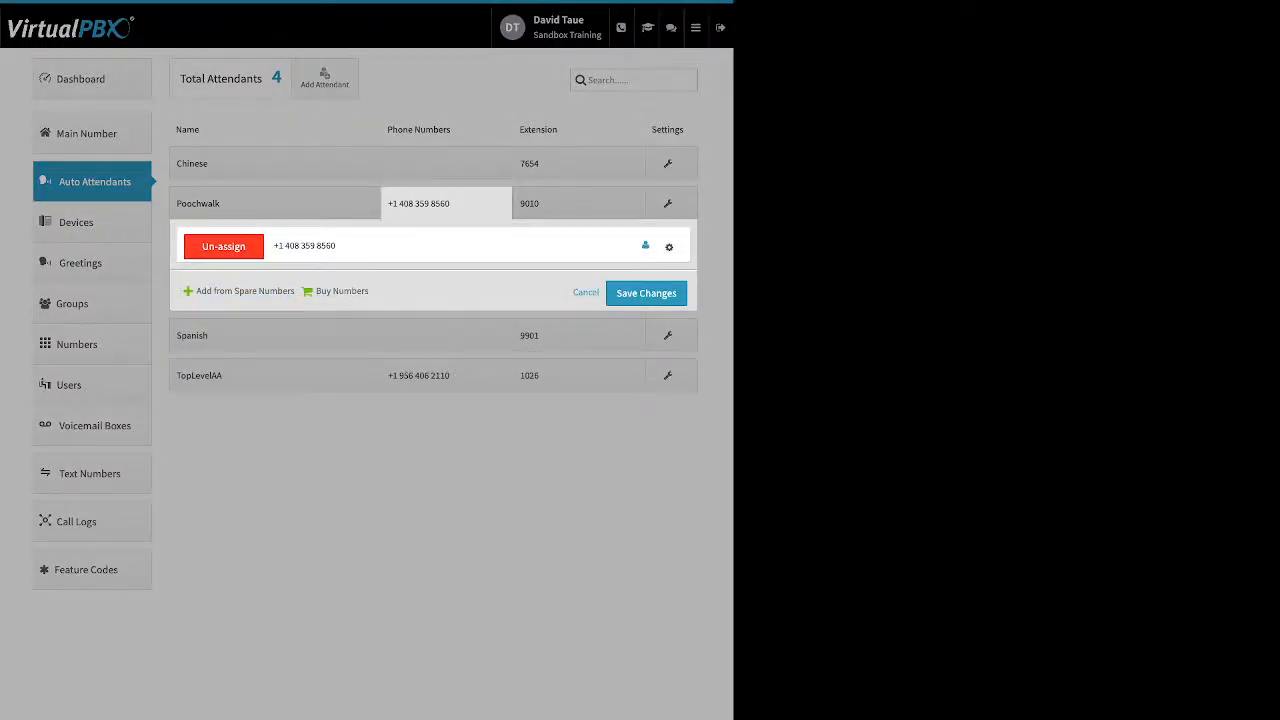
left_click_drag(182, 292, 370, 292)
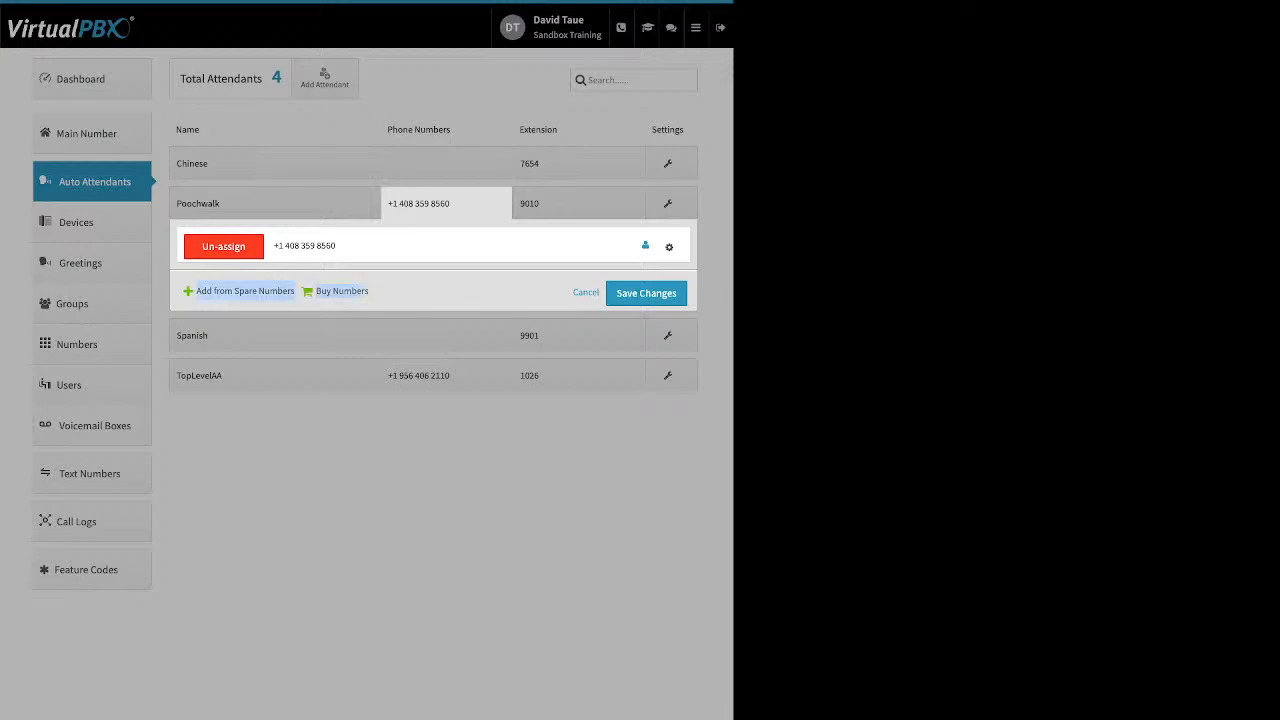
left_click(669, 246)
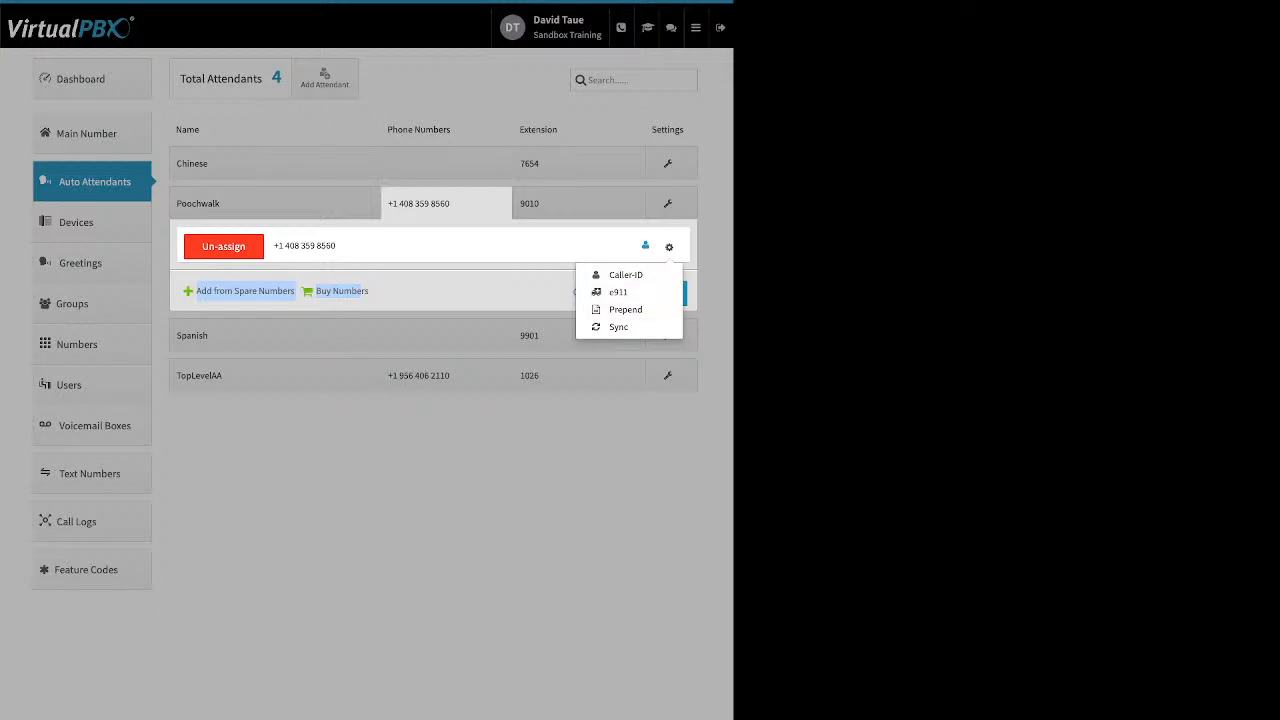
left_click(620, 440)
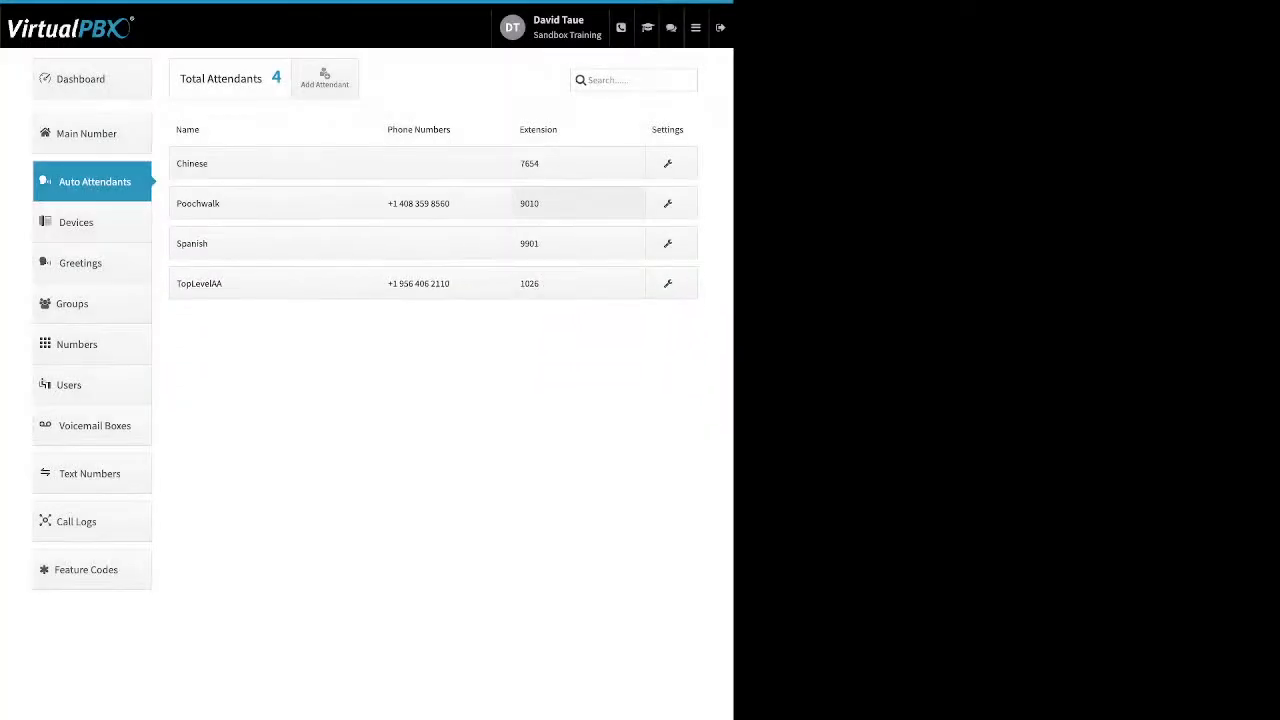
left_click(570, 203)
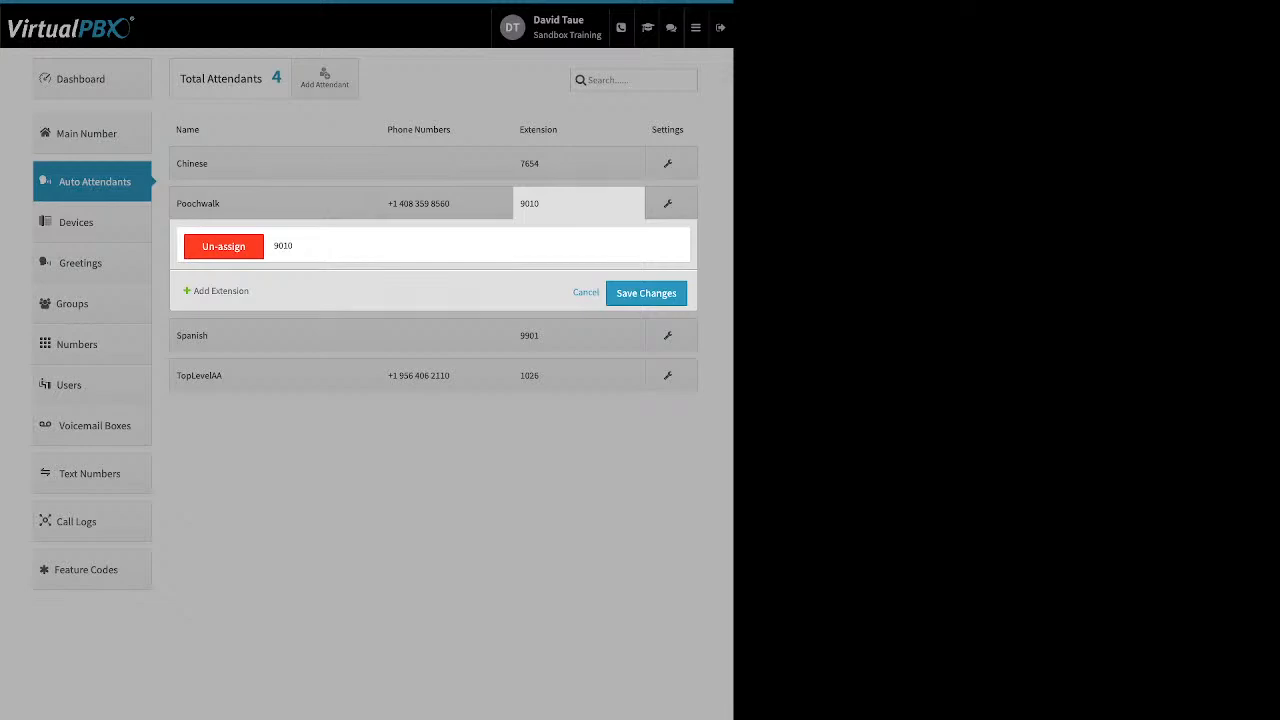
Review Poochwalk's Open Hours, After Hours and Holidays call handling, and save its Open Hours virtual receptionist and attendant settings
left_click(670, 203)
left_click(670, 203)
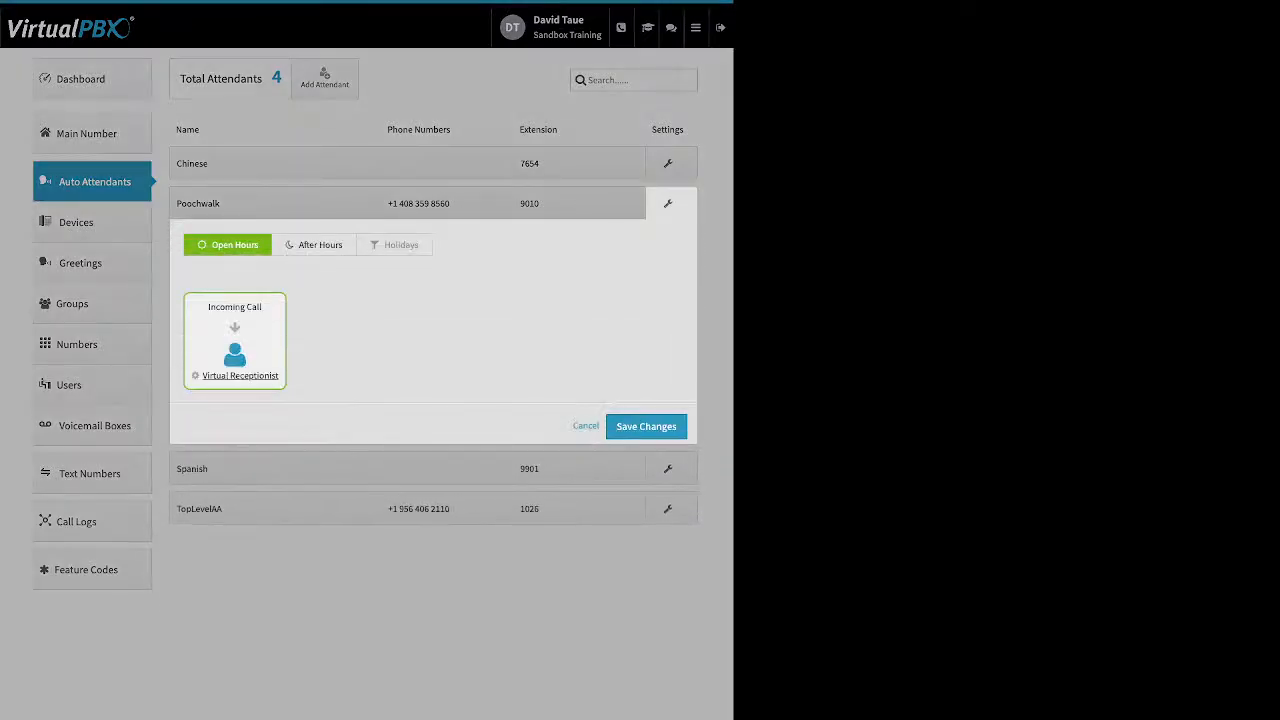
left_click(320, 245)
left_click(394, 245)
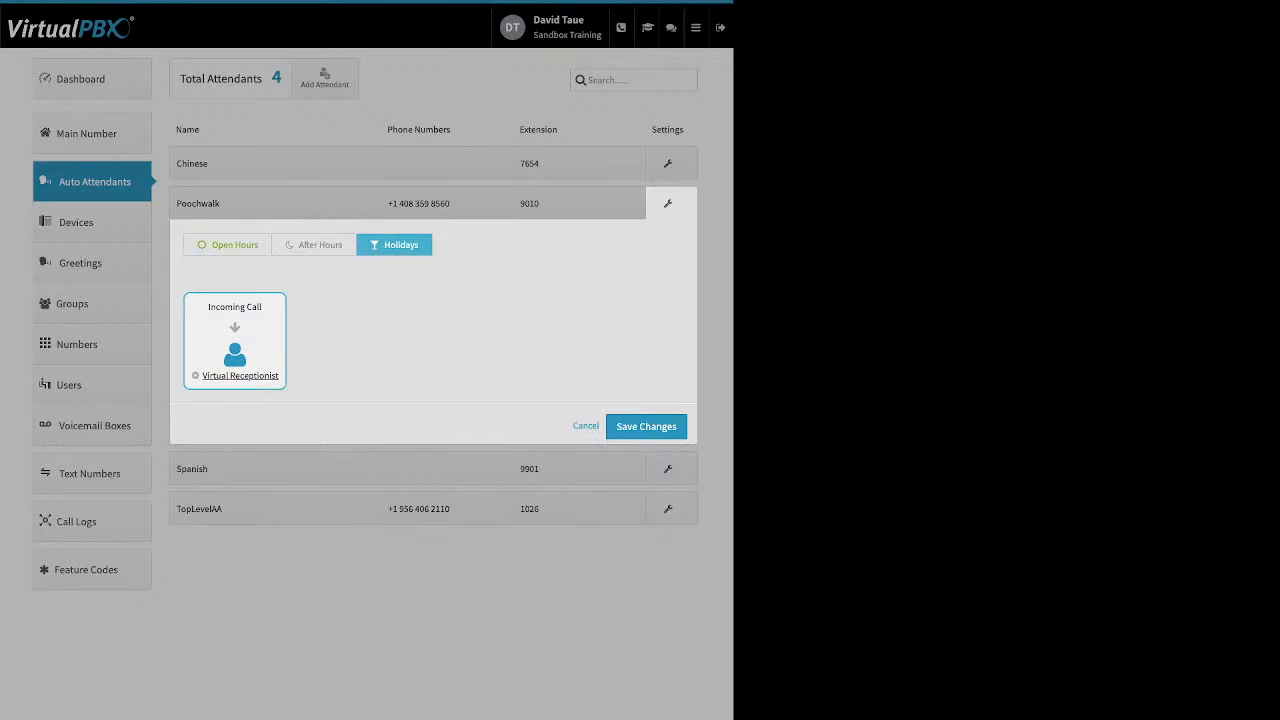
left_click(228, 245)
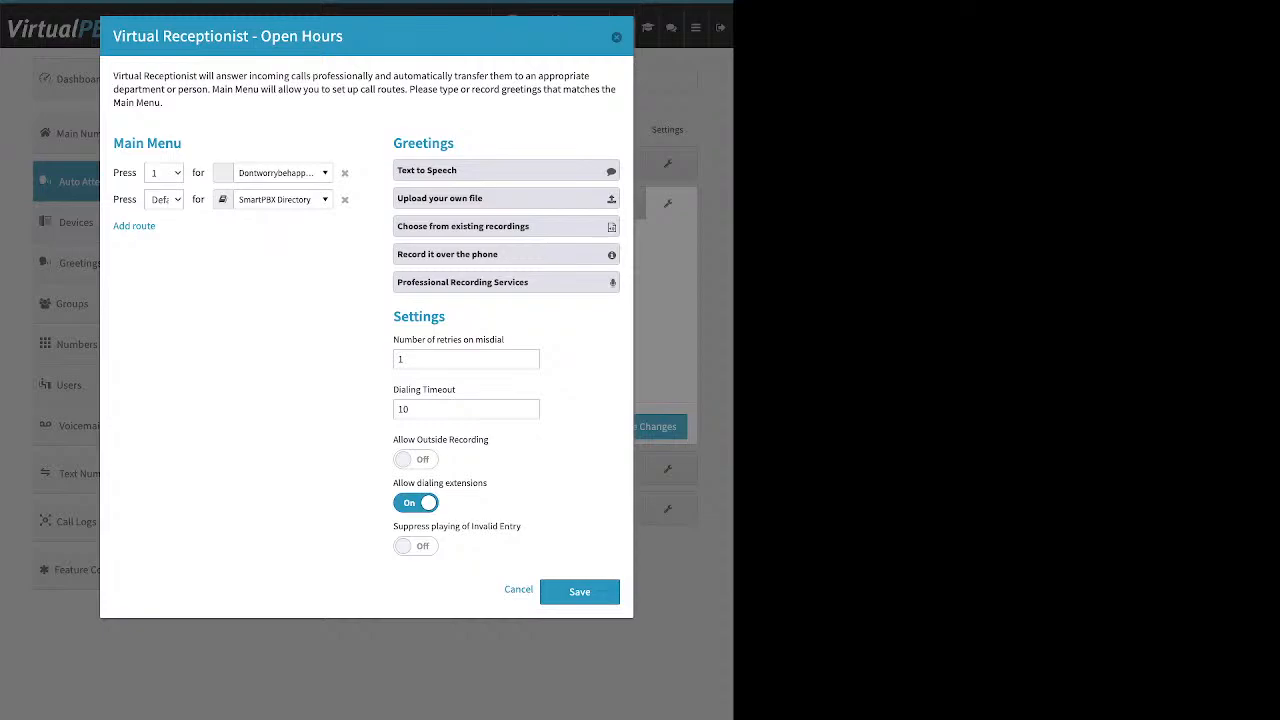
left_click(580, 592)
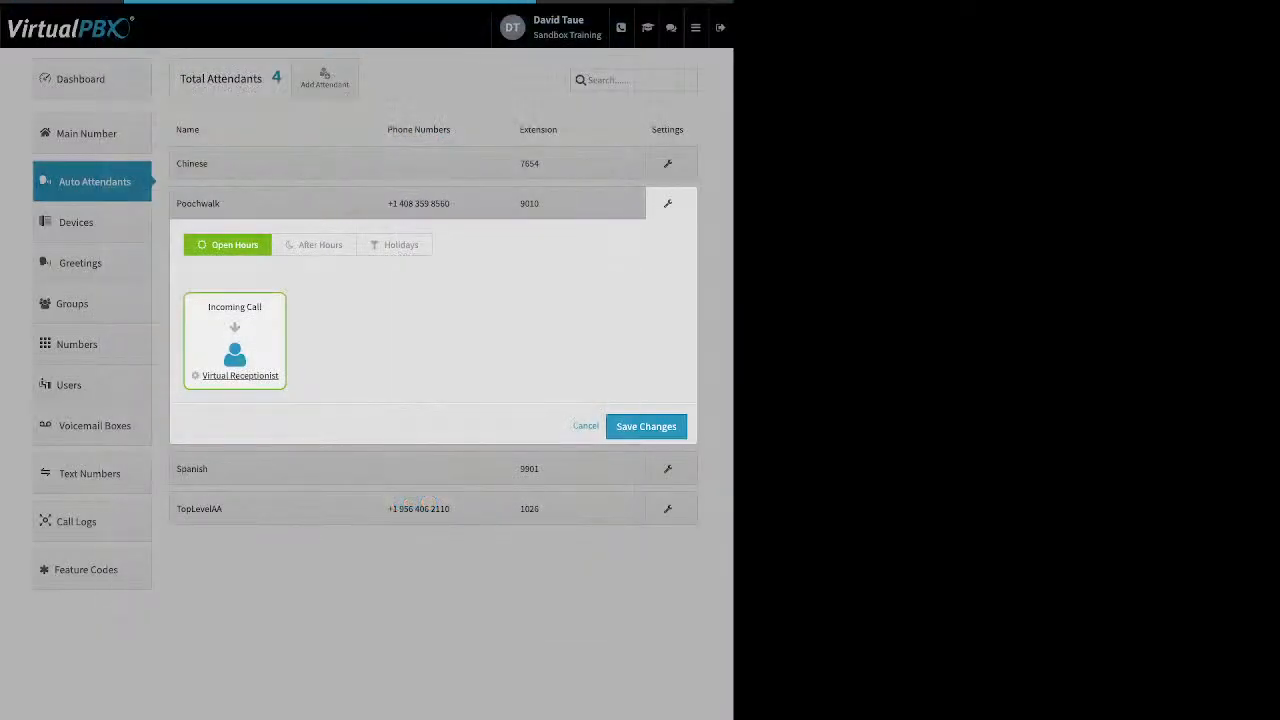
left_click(646, 427)
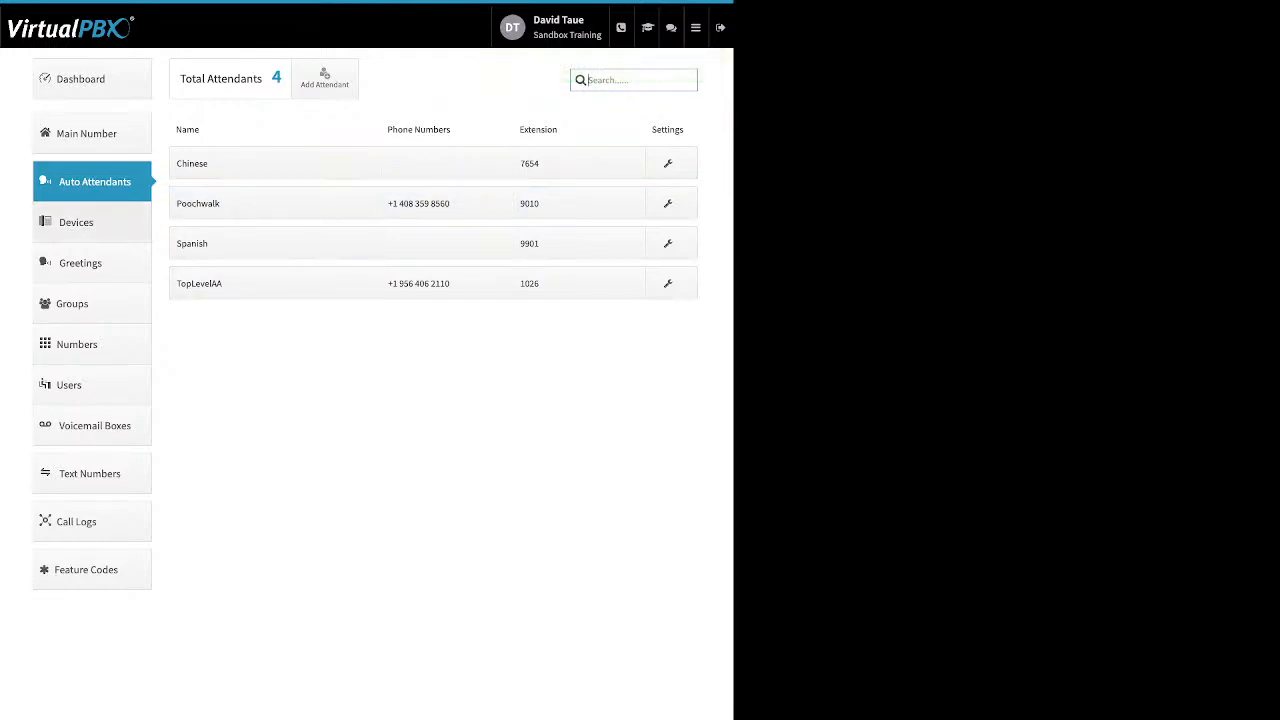
Go to Devices, examine the basic settings for adding a soft phone, and close the form without creating one
left_click(78, 222)
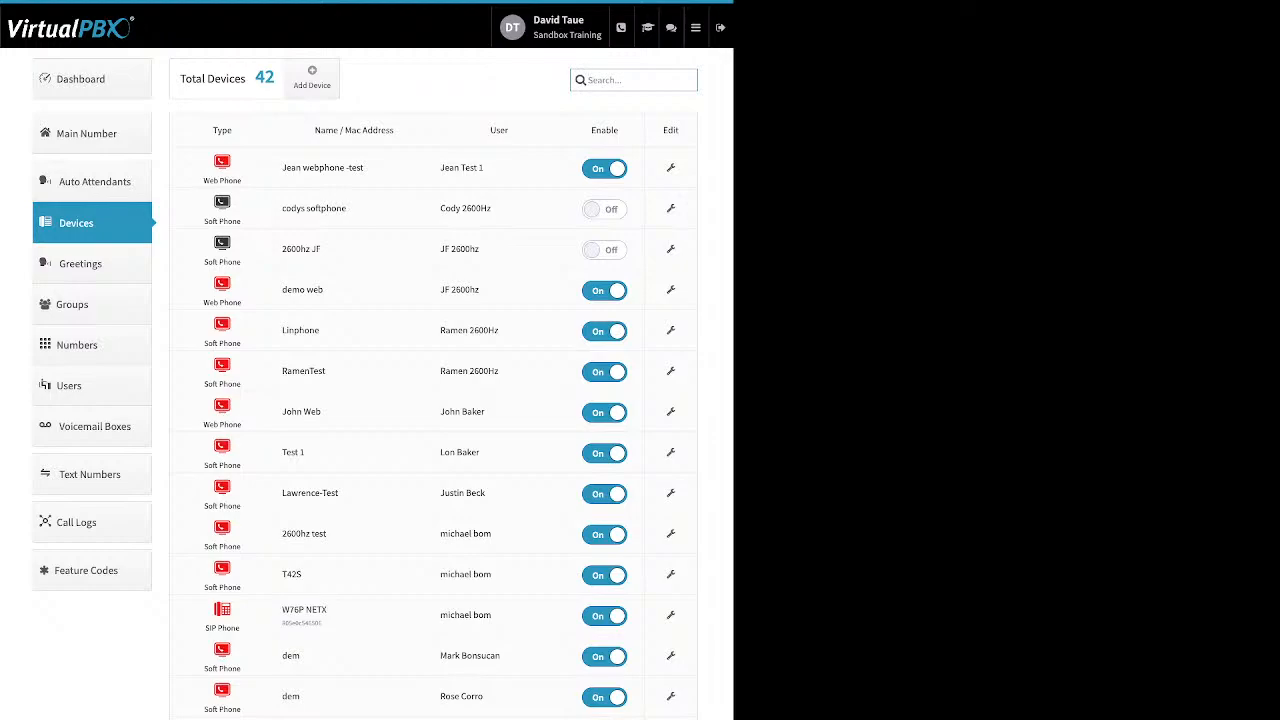
left_click(312, 78)
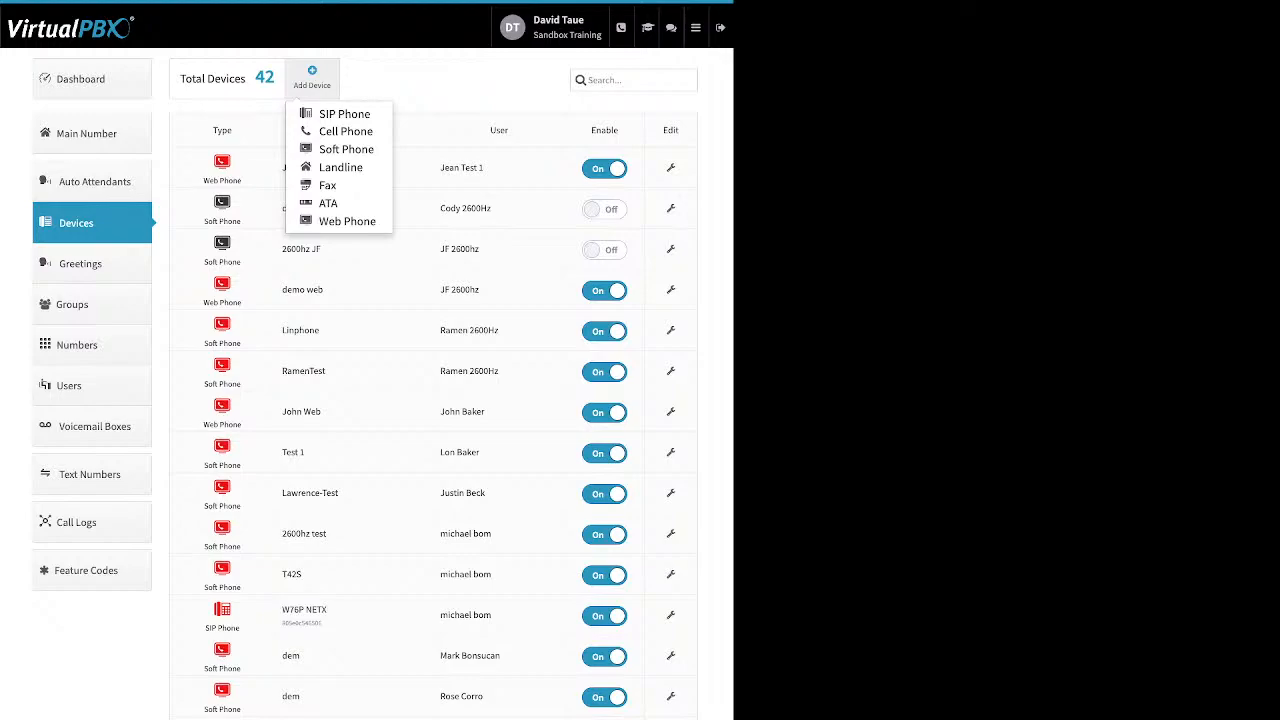
left_click(300, 149)
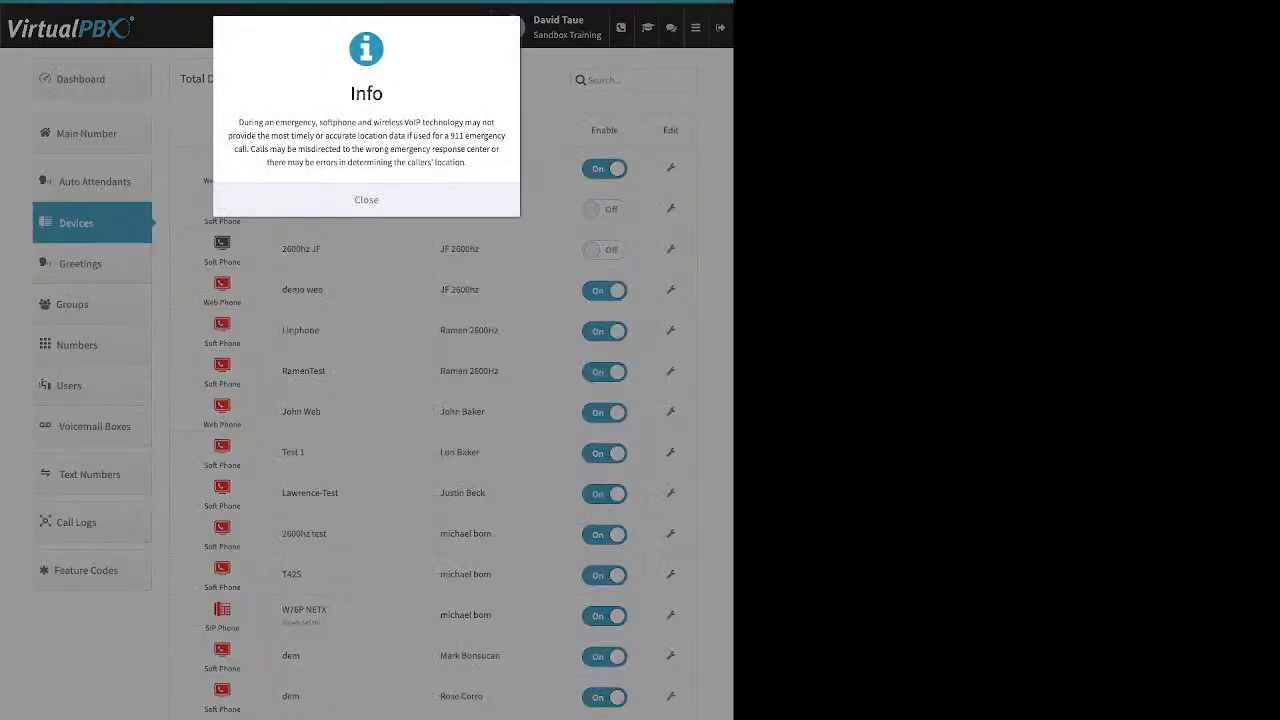
left_click(366, 200)
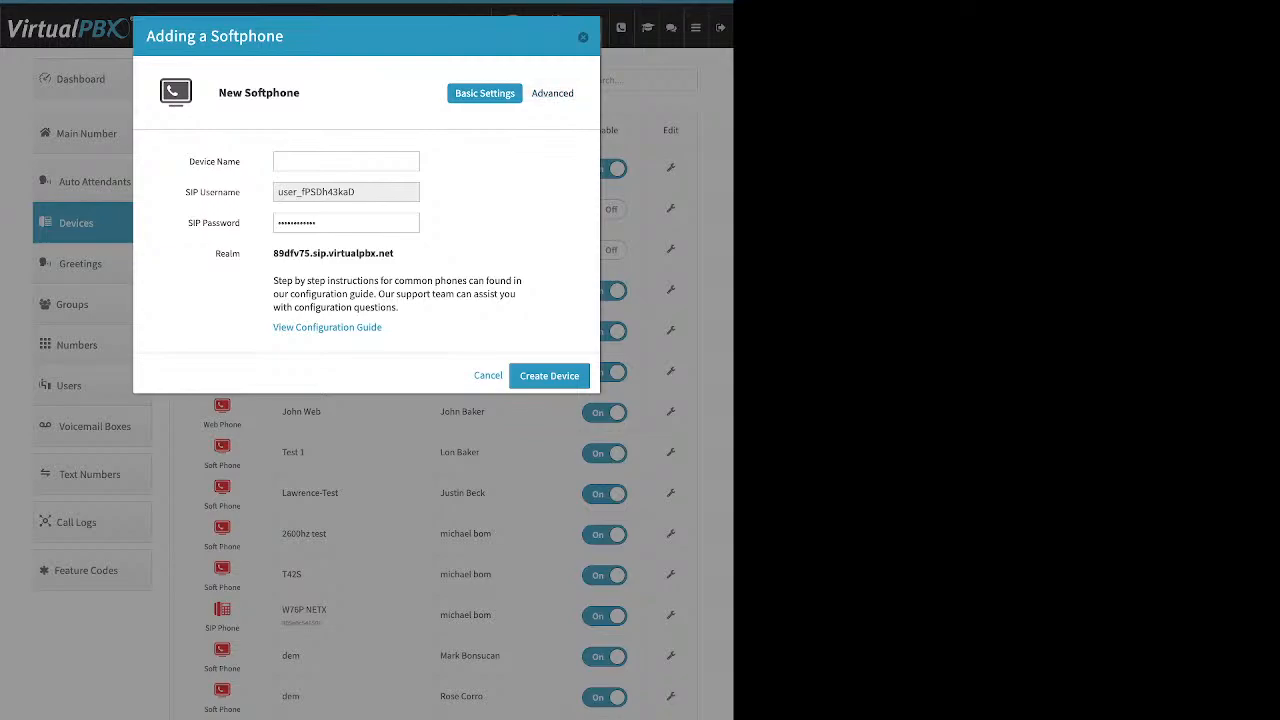
left_click(583, 37)
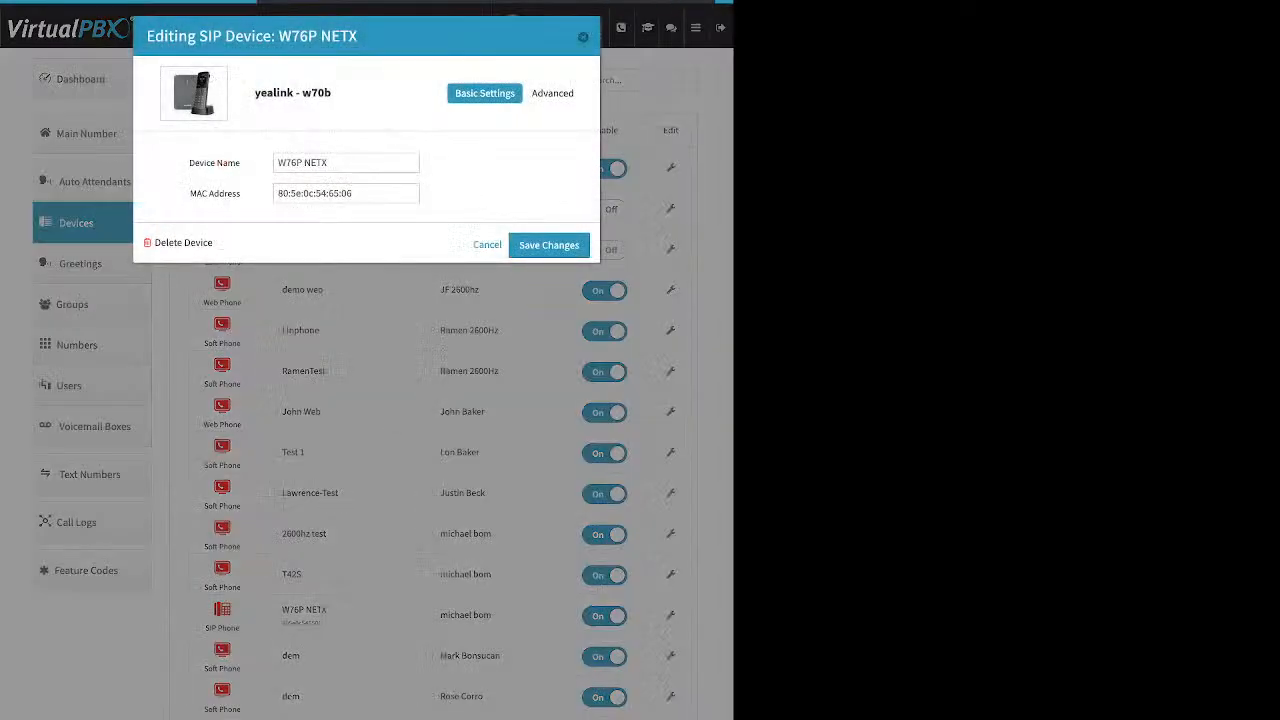
Examine the Emergency Caller-ID number options in the W76P NETX device's advanced settings
left_click(556, 93)
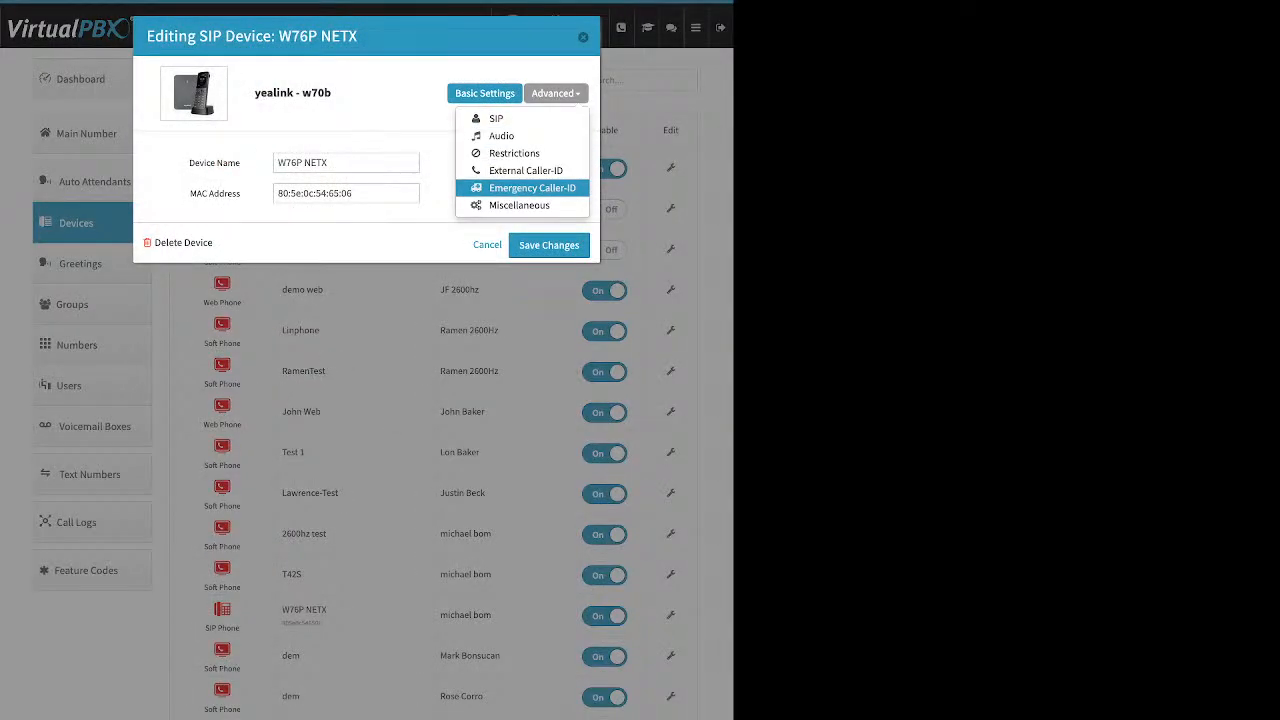
left_click(532, 188)
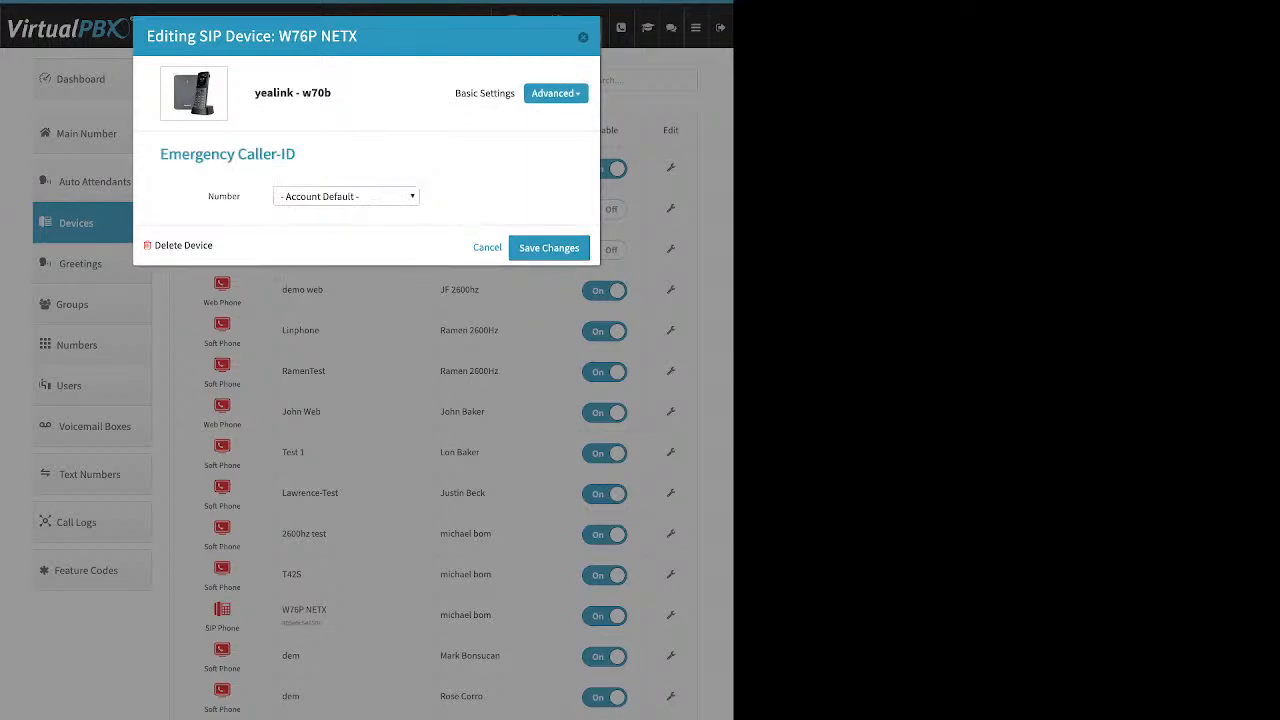
left_click(346, 197)
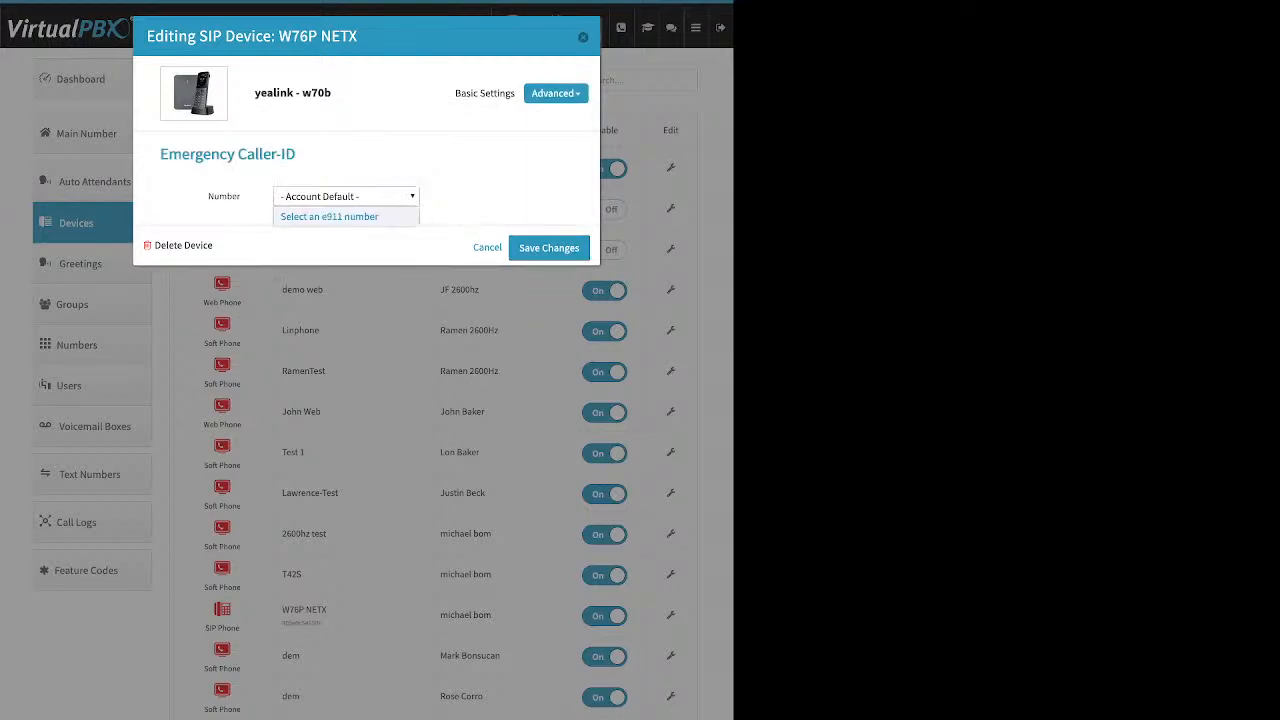
left_click(346, 197)
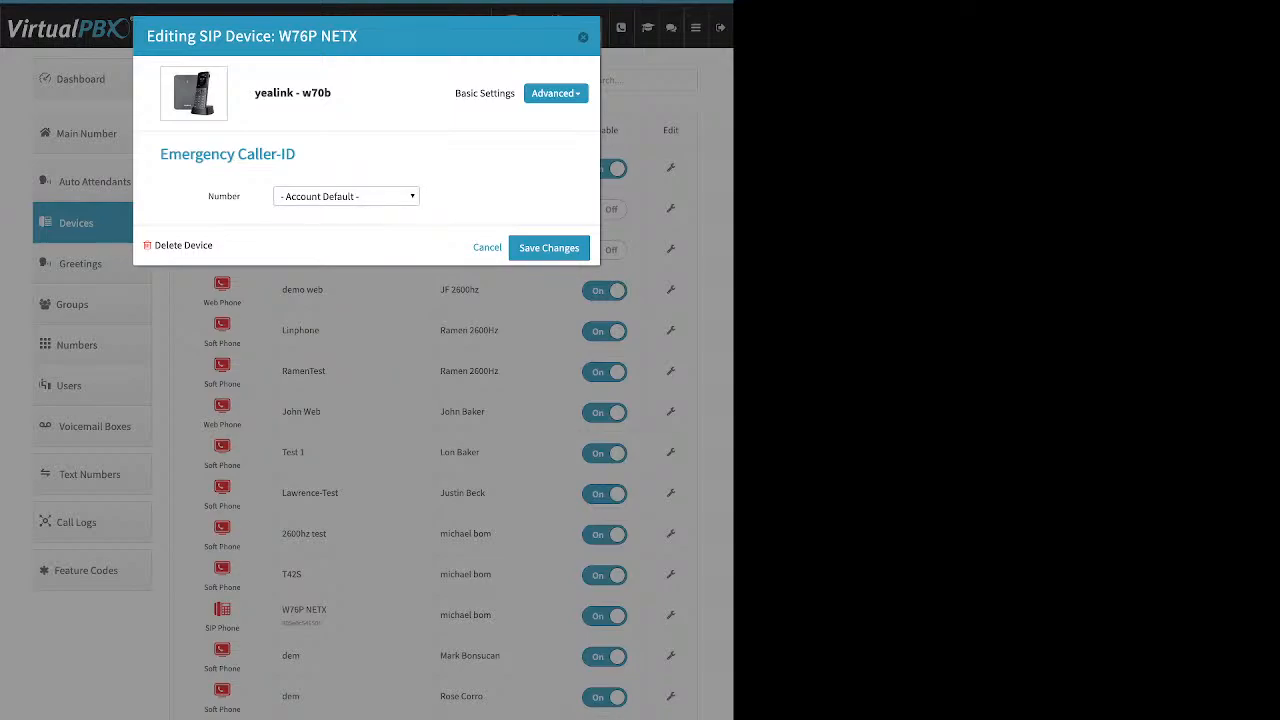
Try adding the OPUS codec to the W76P NETX's selected audio codecs, move it back, and close the device without saving
left_click(555, 93)
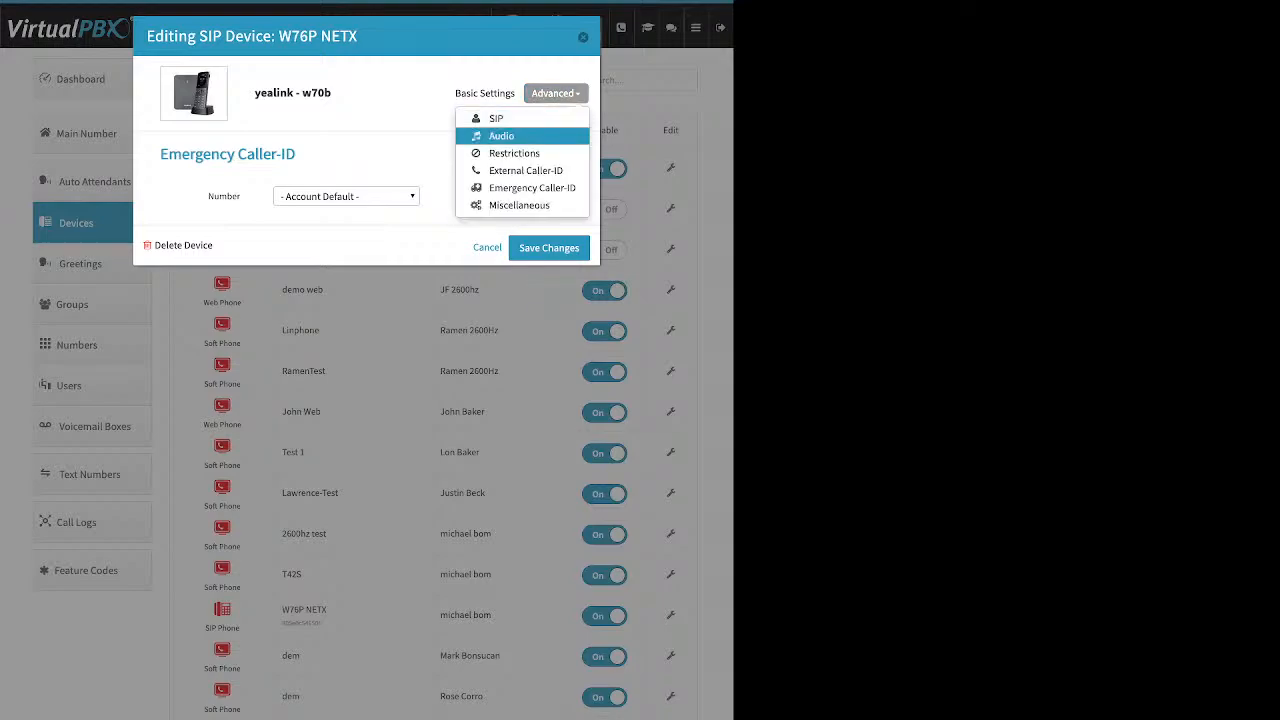
left_click(501, 136)
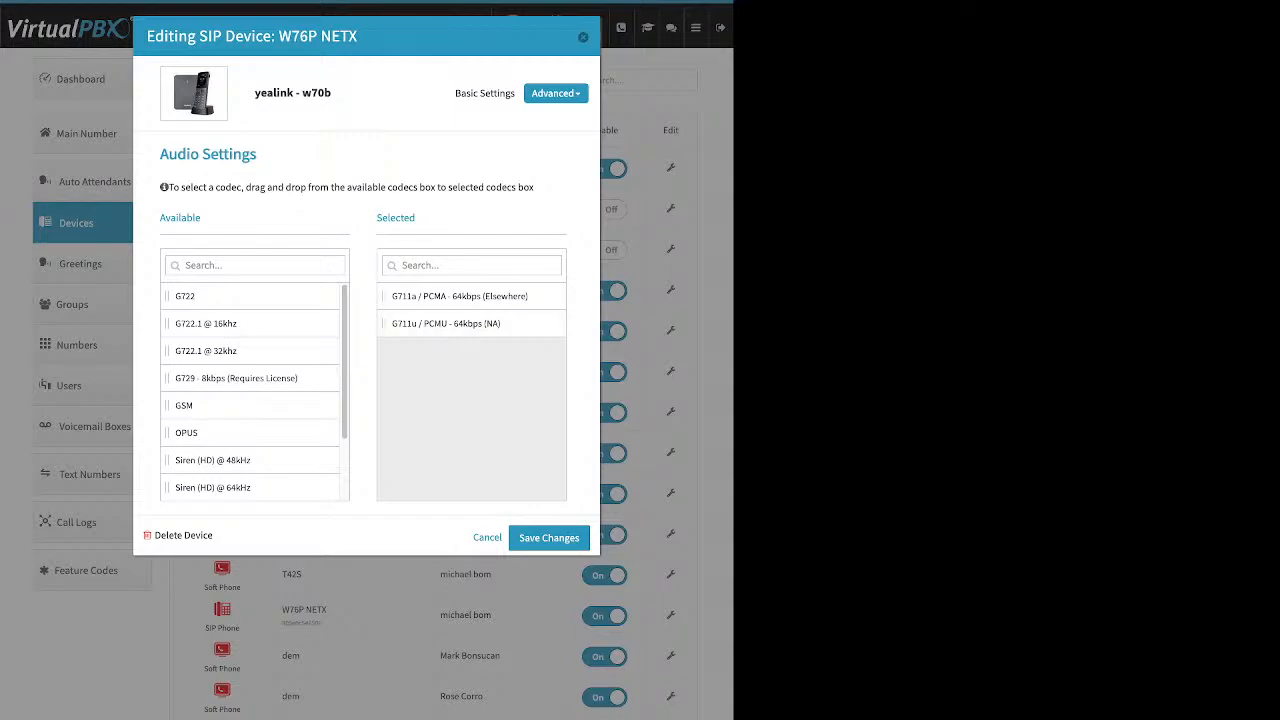
left_click_drag(416, 218, 387, 218)
left_click_drag(186, 432, 429, 424)
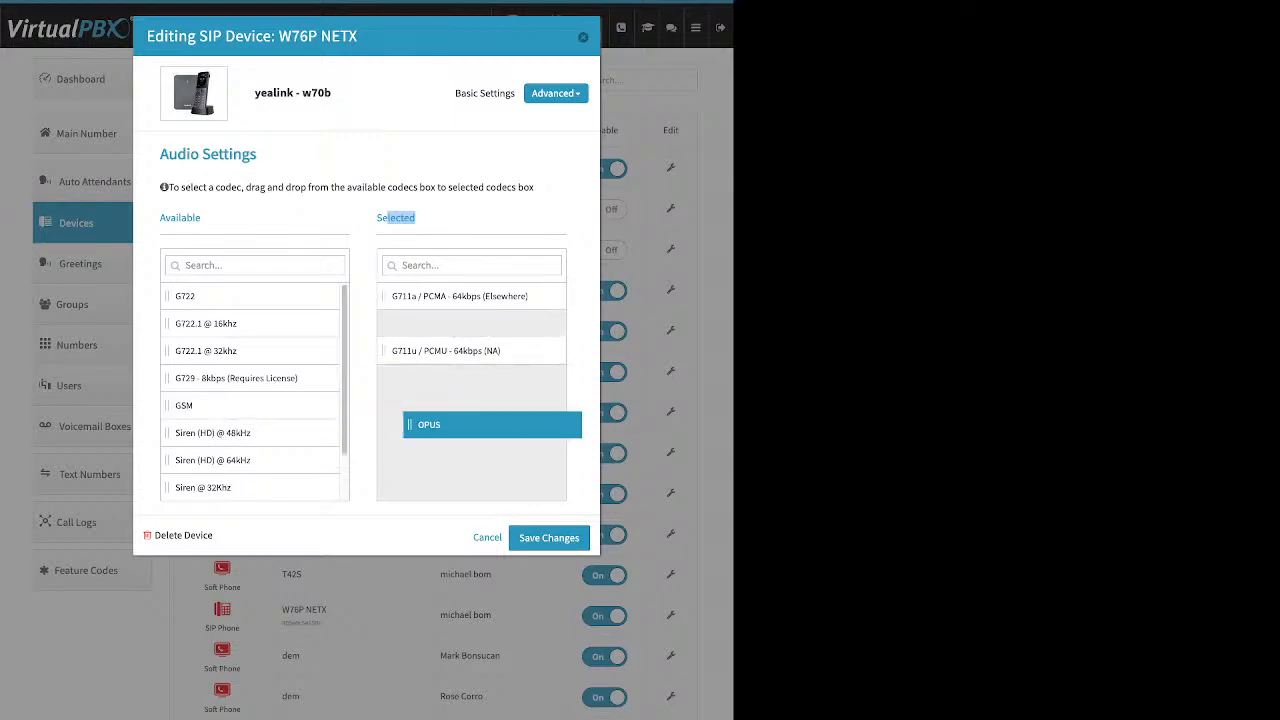
left_click_drag(429, 424, 429, 424)
left_click(450, 324)
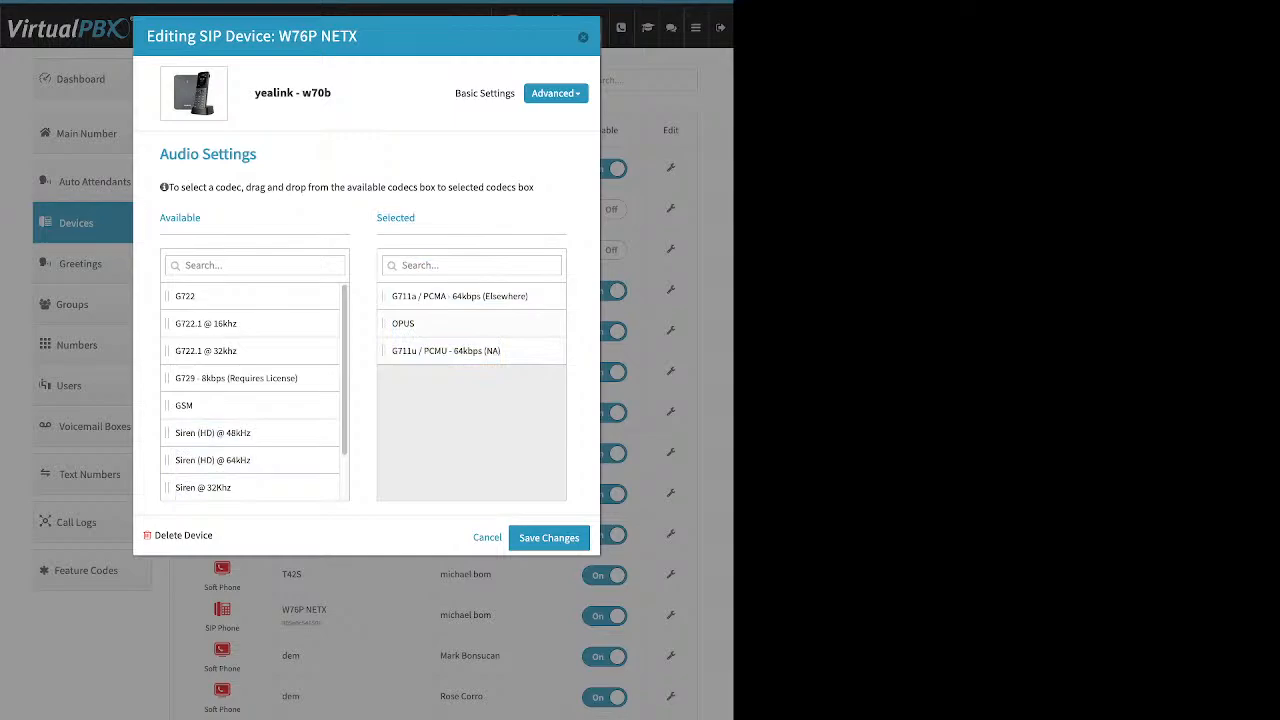
left_click_drag(440, 324, 225, 378)
left_click(583, 37)
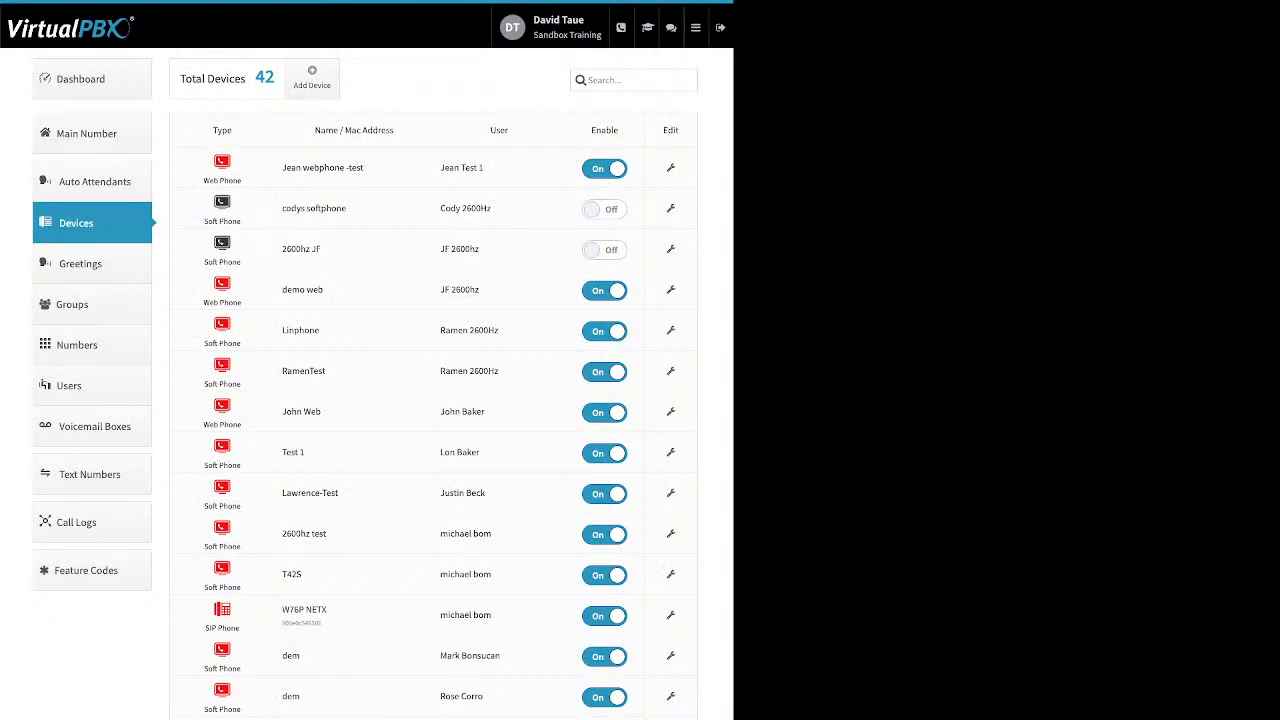
Go to Greetings and examine the play and download options for the listed greetings
left_click(92, 263)
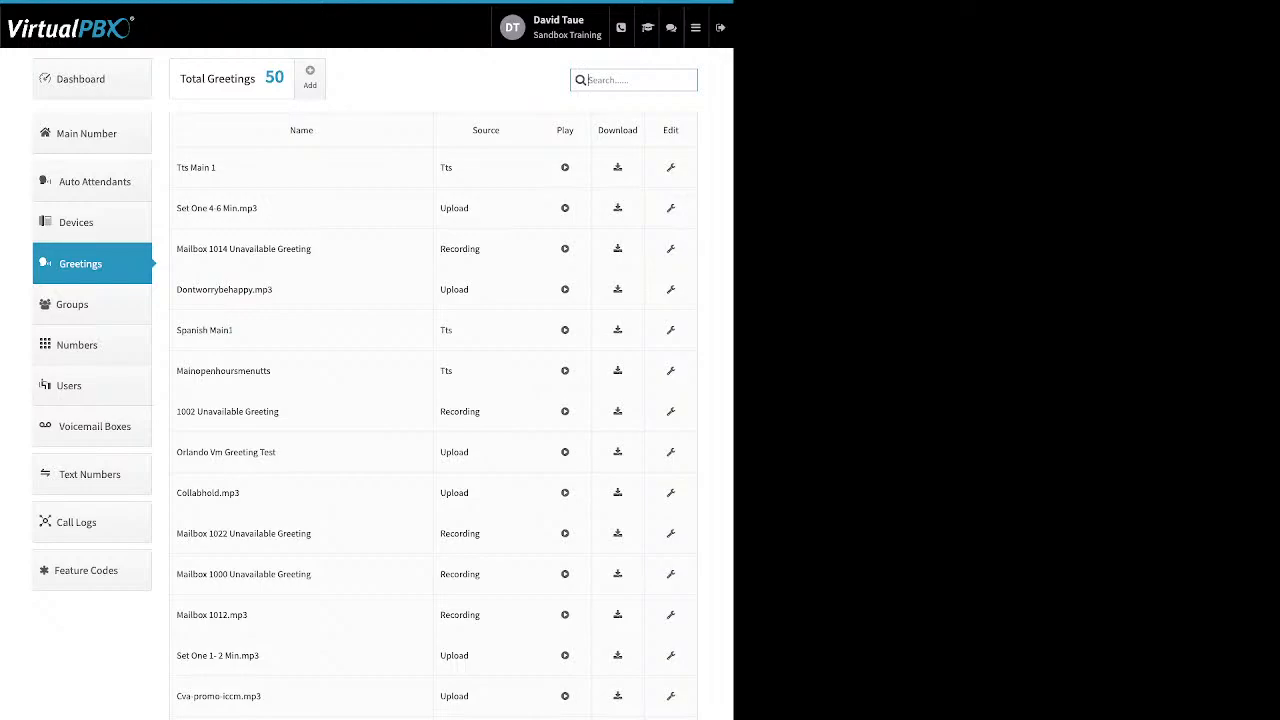
left_click_drag(575, 130, 556, 130)
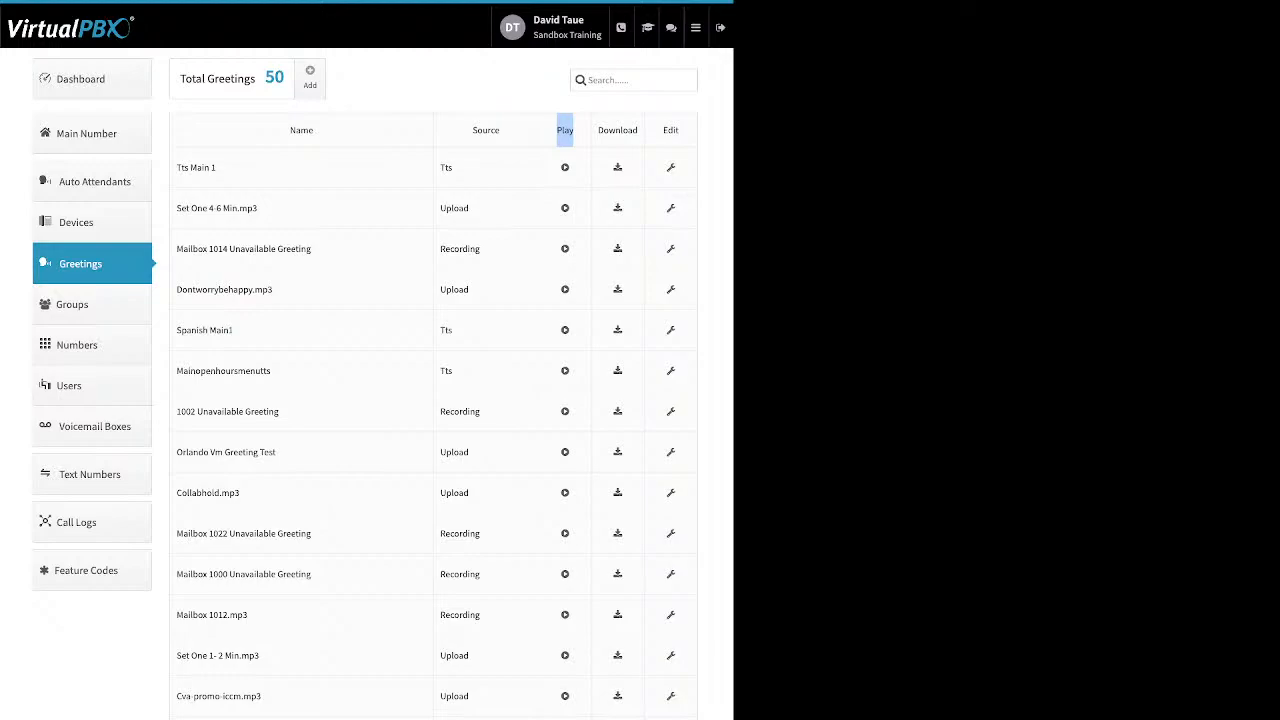
left_click_drag(638, 130, 598, 130)
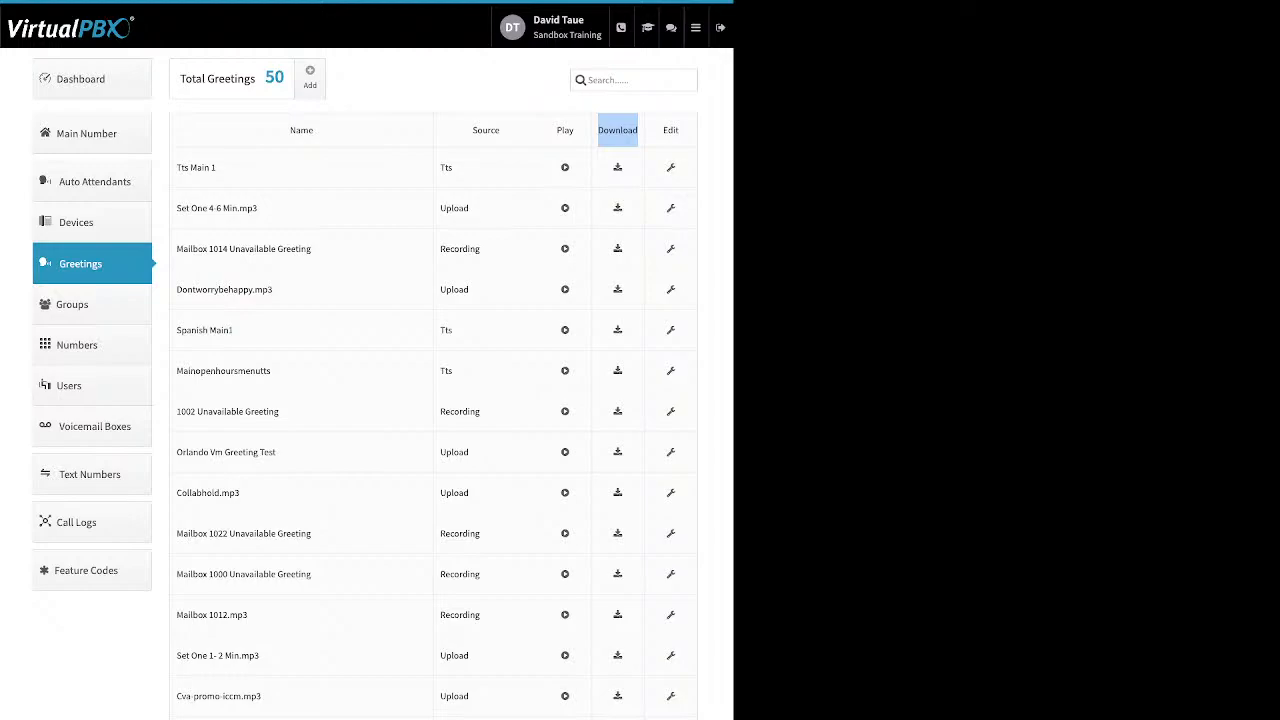
Examine the name and delete options of the Set one 4-6 min.mp3 greeting, and close it without changes
left_click(670, 208)
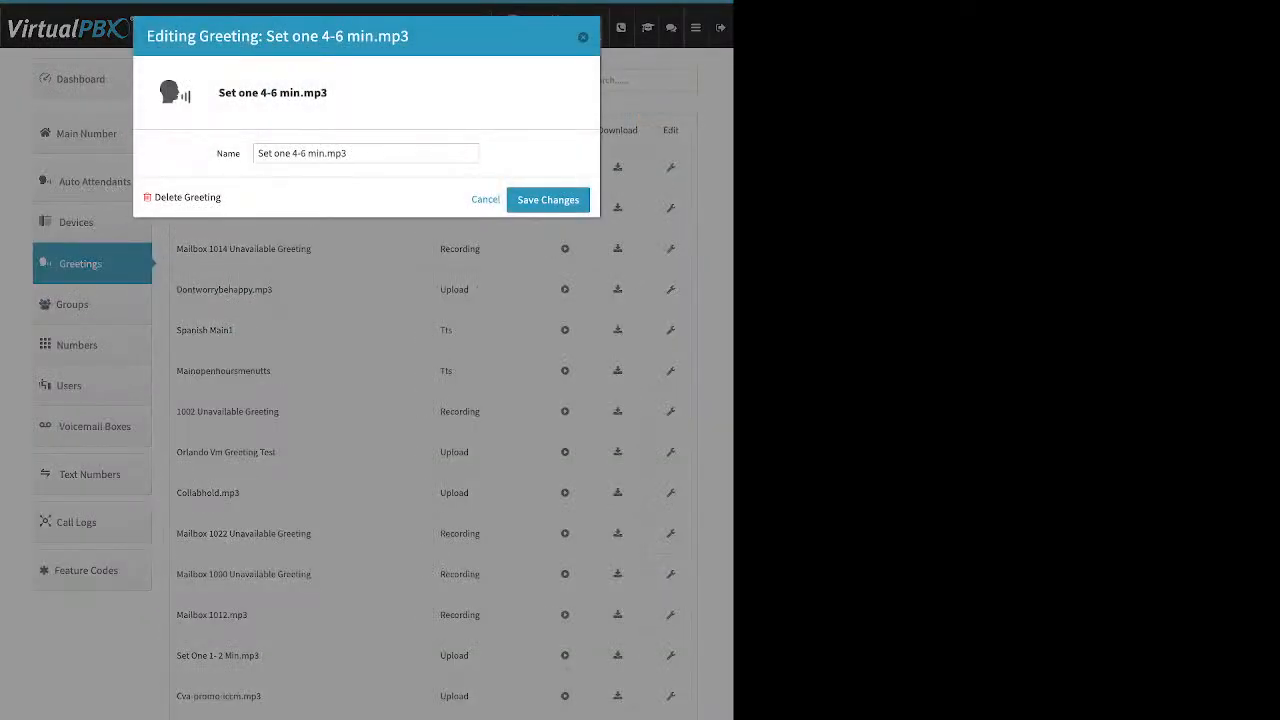
left_click_drag(348, 154, 256, 154)
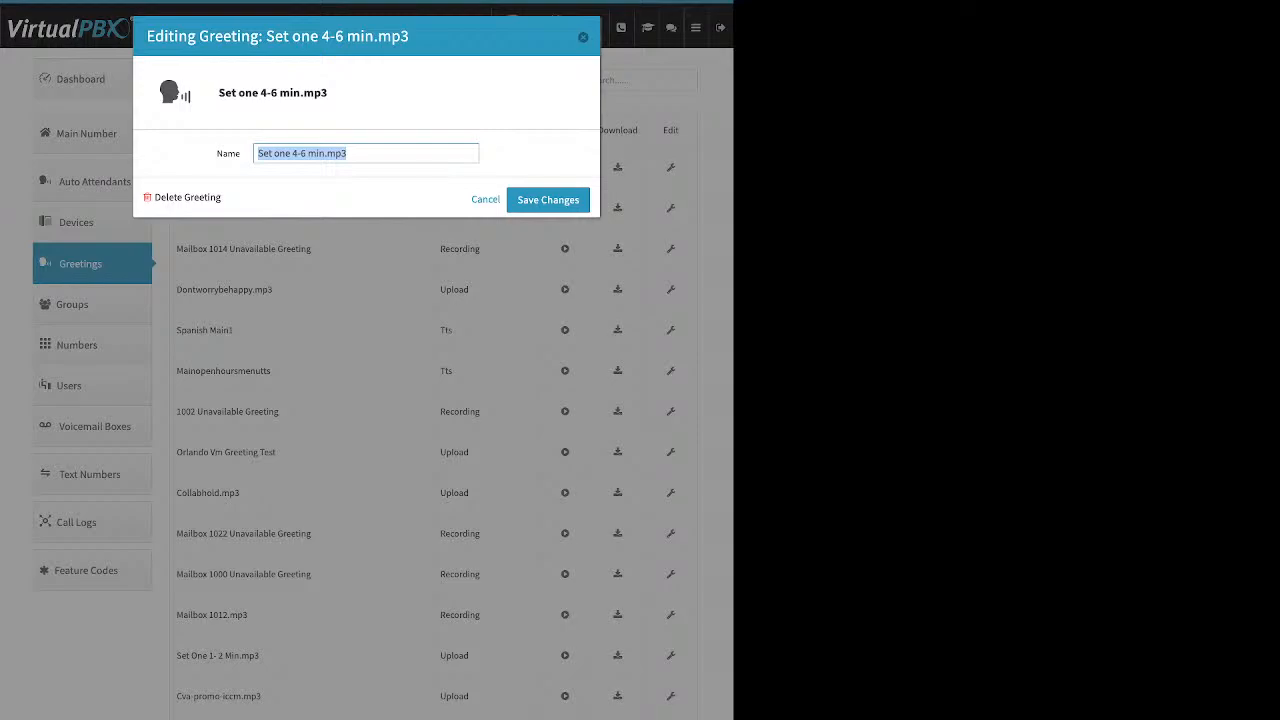
left_click_drag(222, 197, 166, 197)
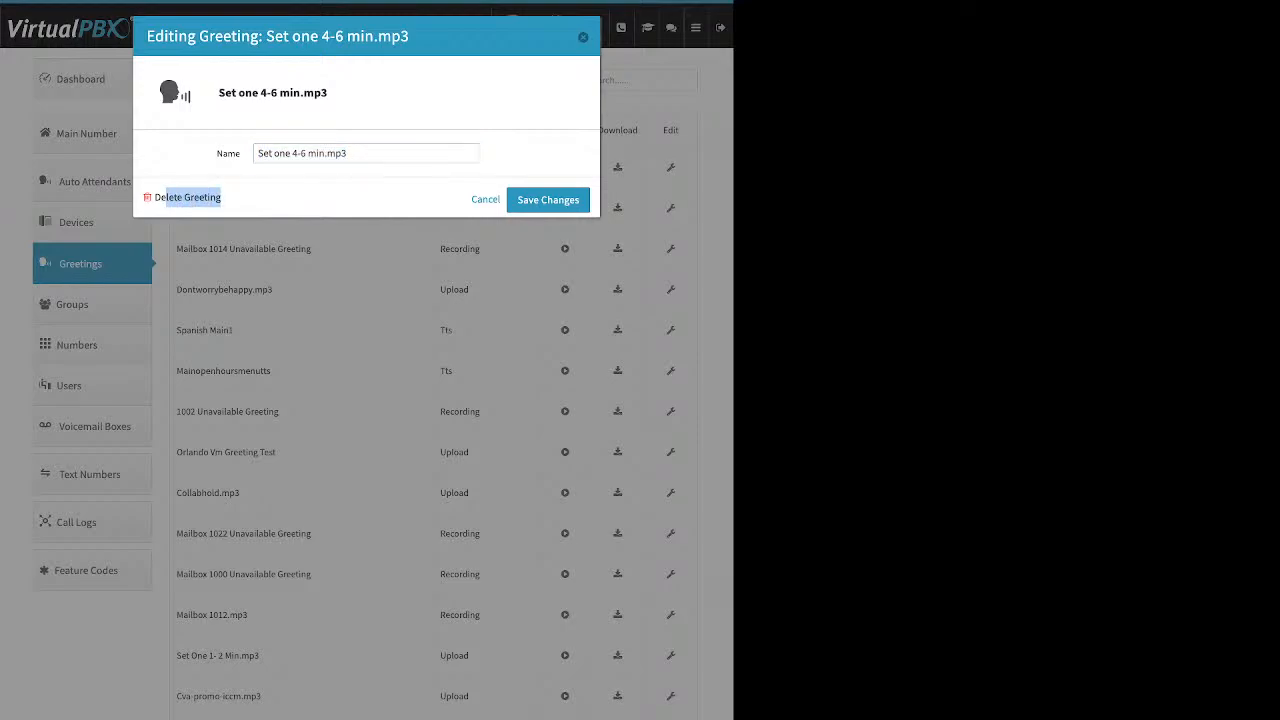
left_click(262, 199)
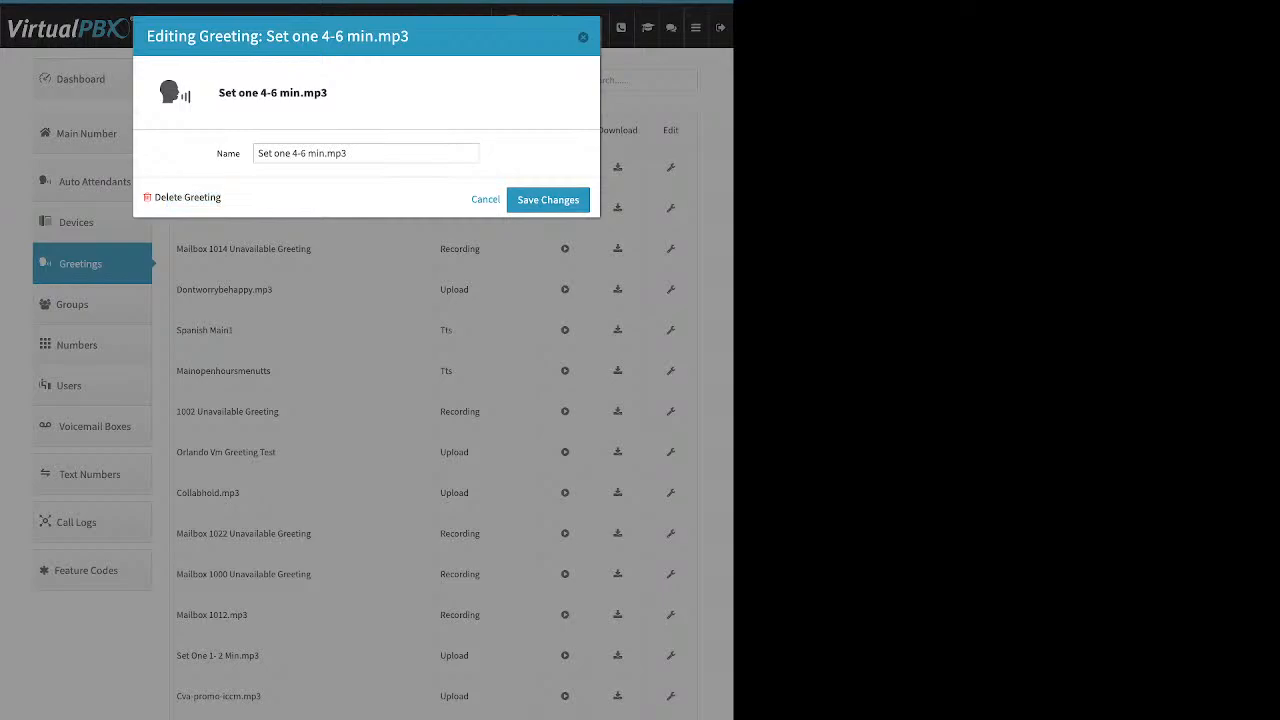
key("Escape")
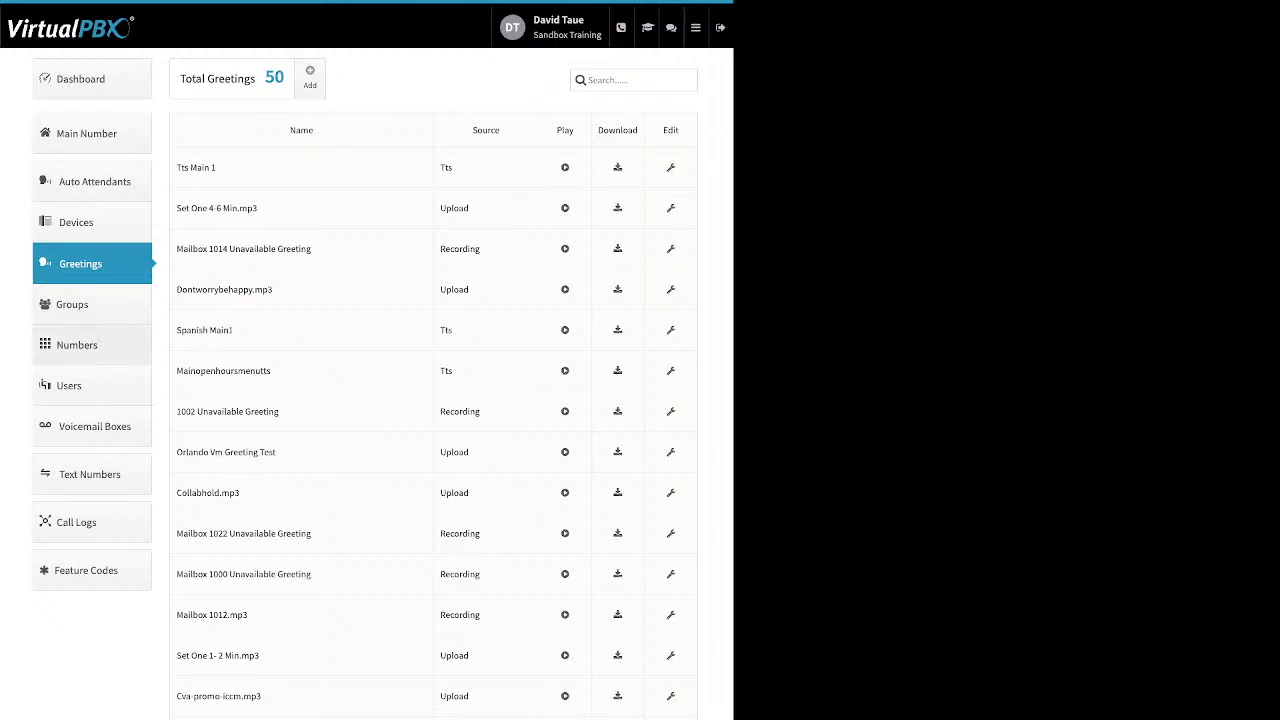
Go to Numbers and examine the feature options available for the first number in use
left_click(77, 344)
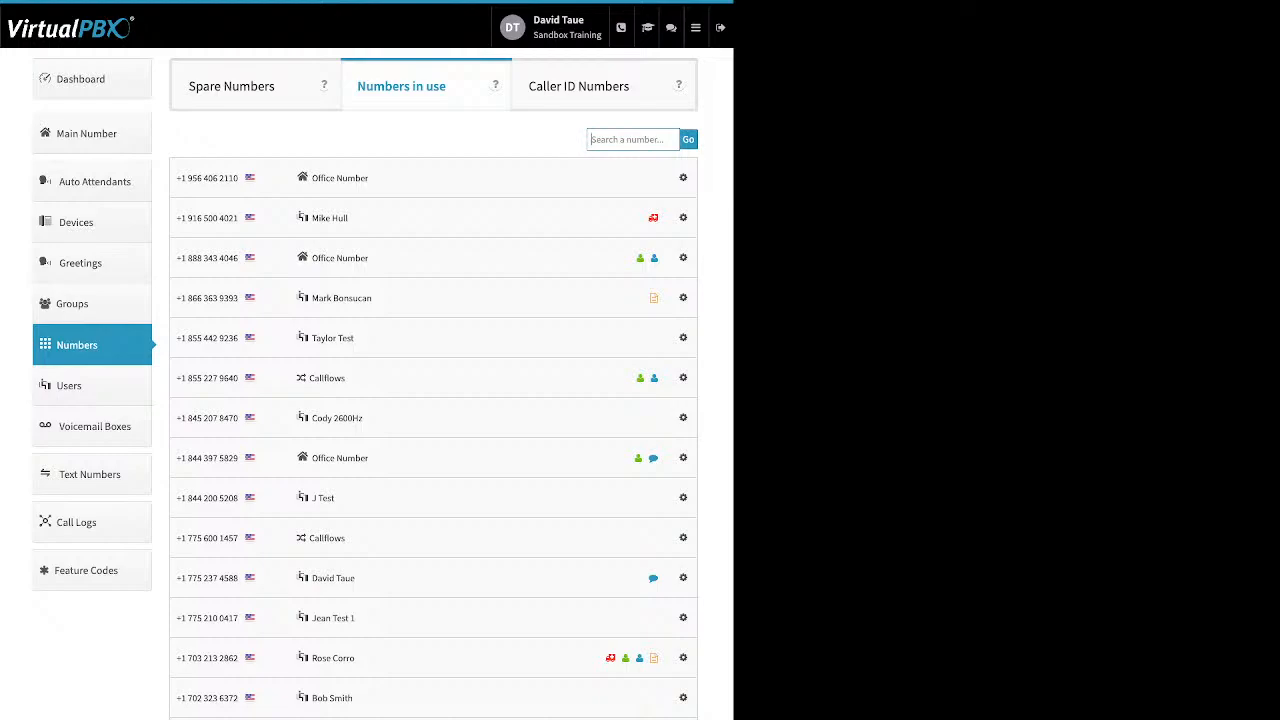
left_click(683, 178)
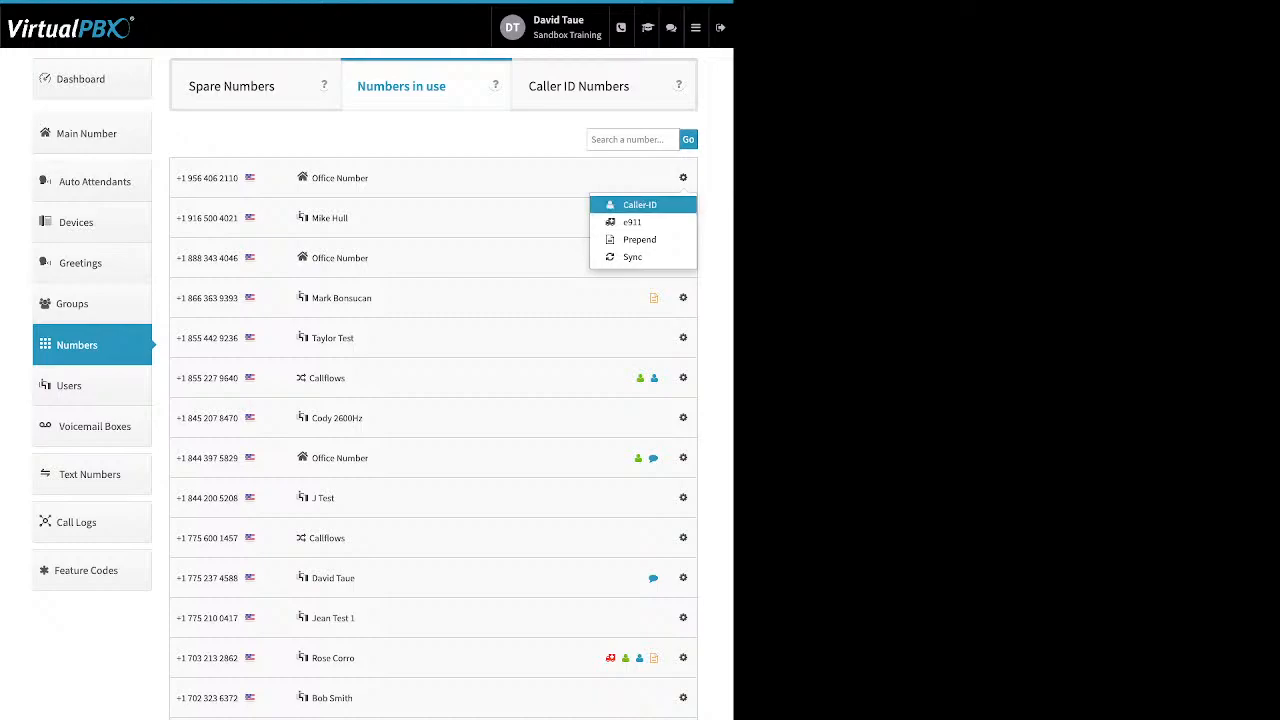
key("Escape")
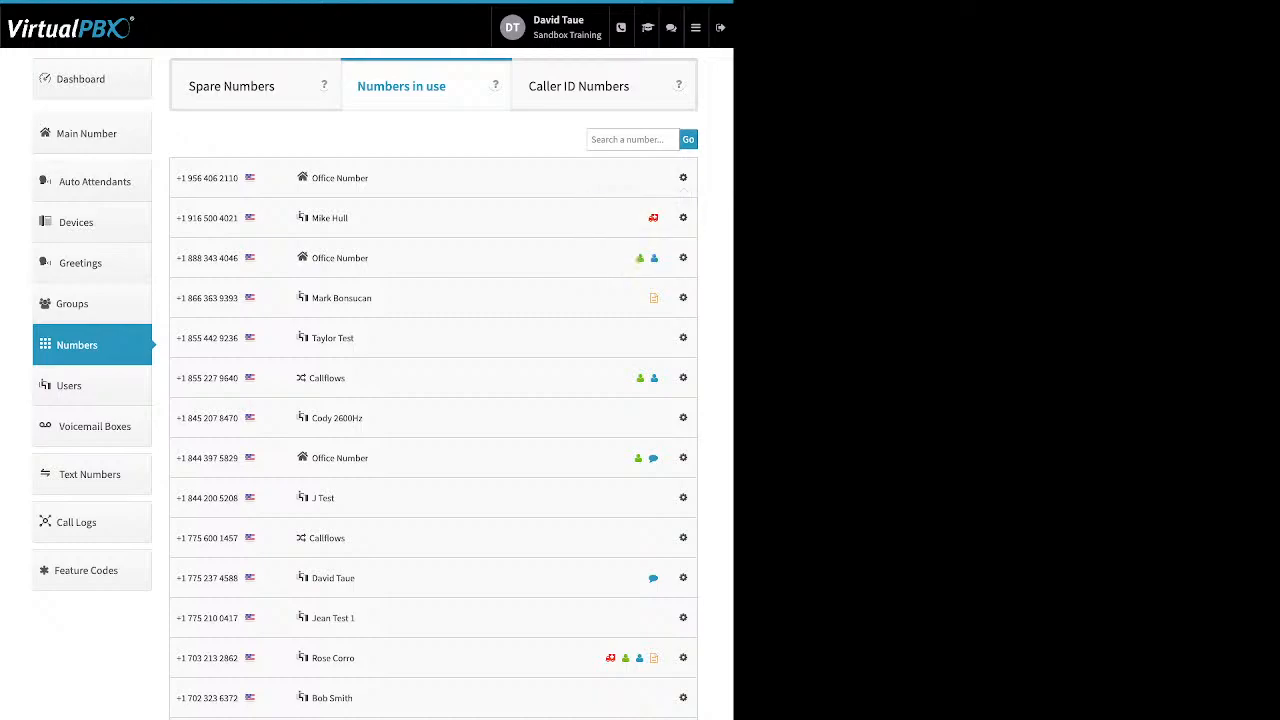
Delete the third through sixth numbers in the Spare Numbers list and return to the inventory
left_click(232, 86)
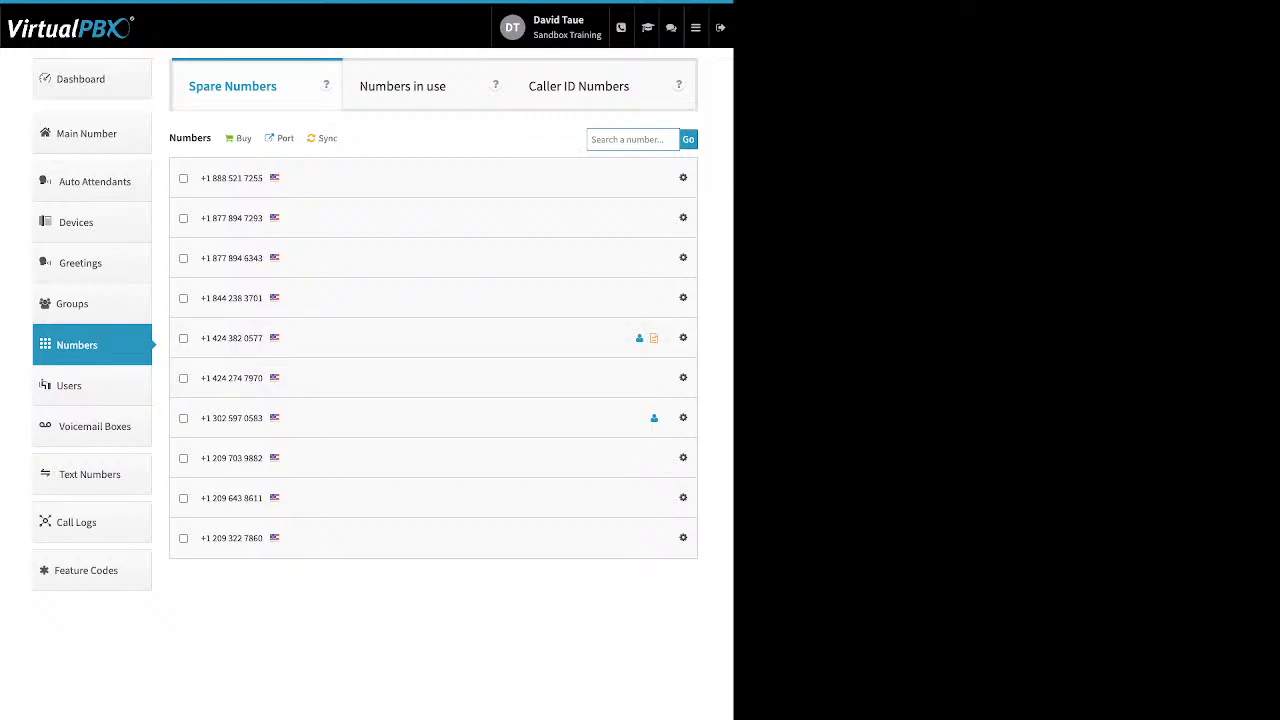
left_click(183, 378)
left_click(183, 338)
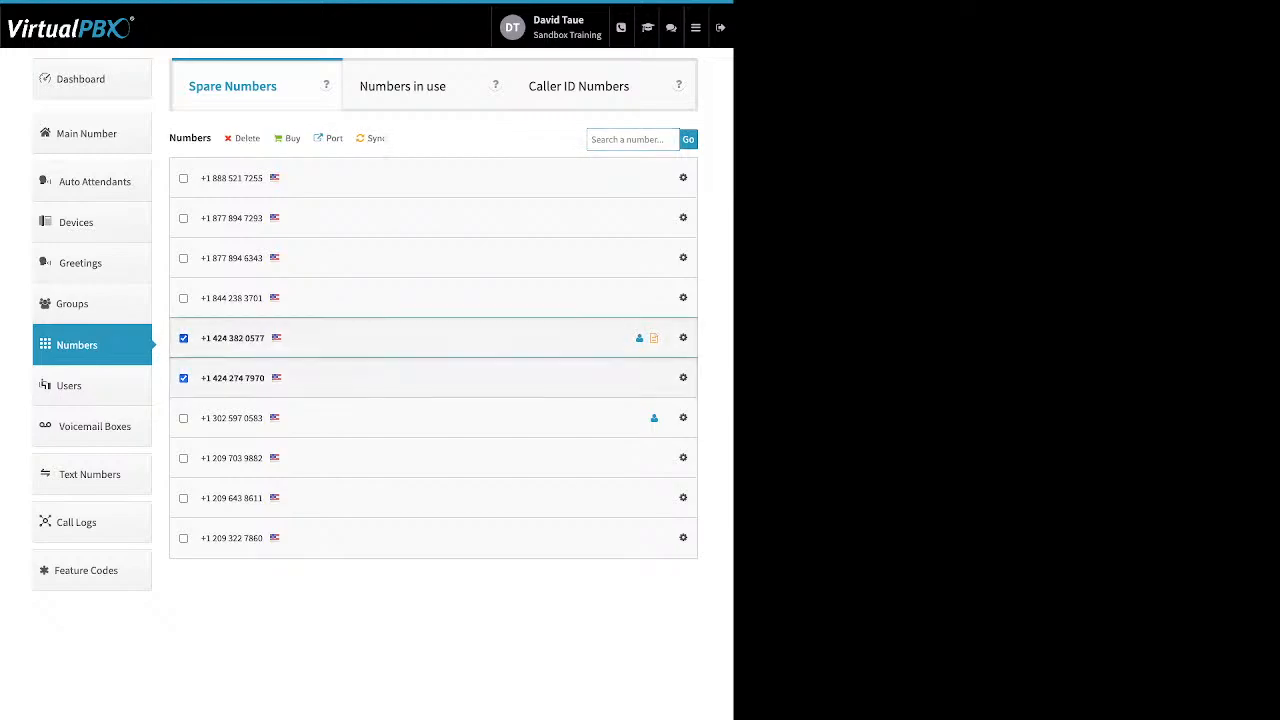
left_click(183, 298)
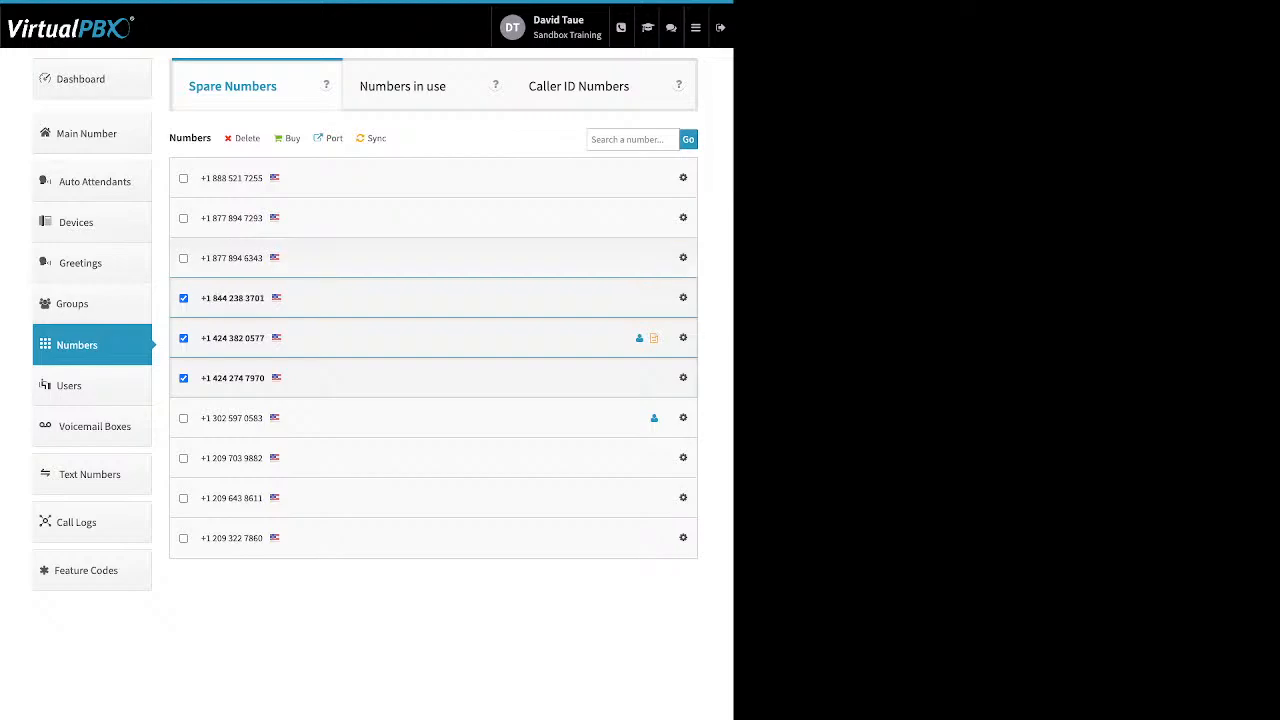
left_click(183, 258)
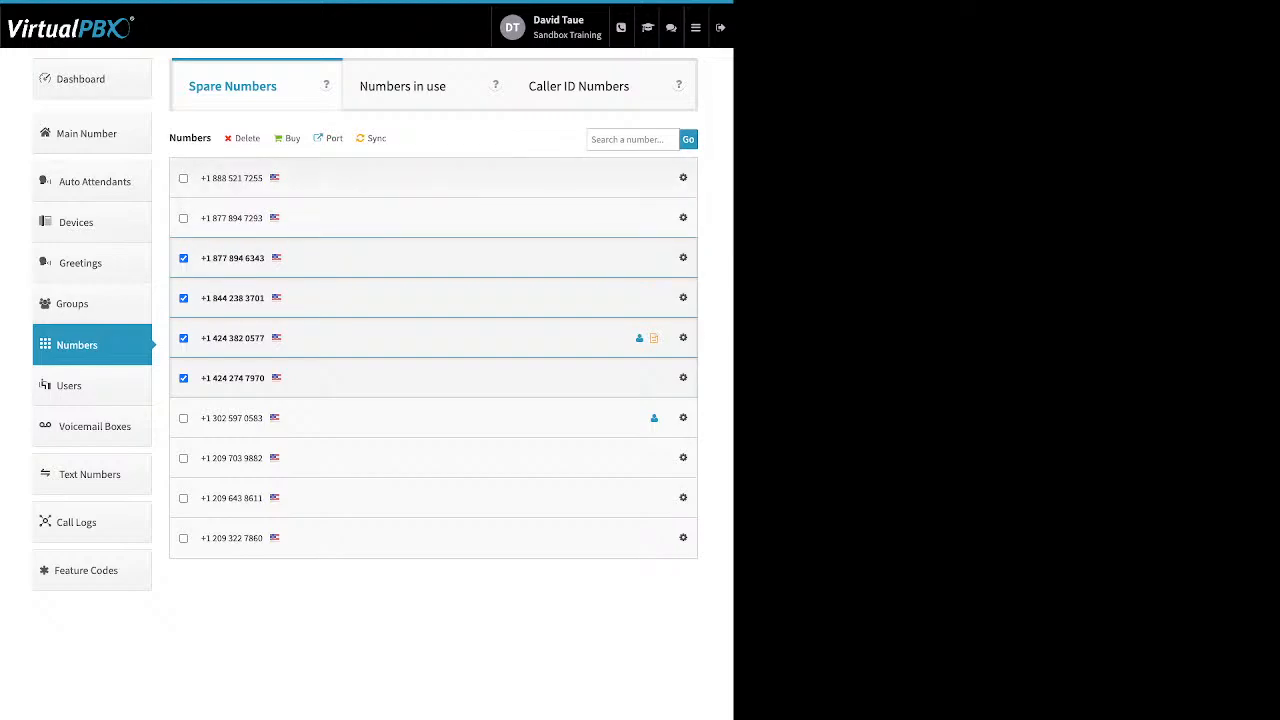
double_click(247, 139)
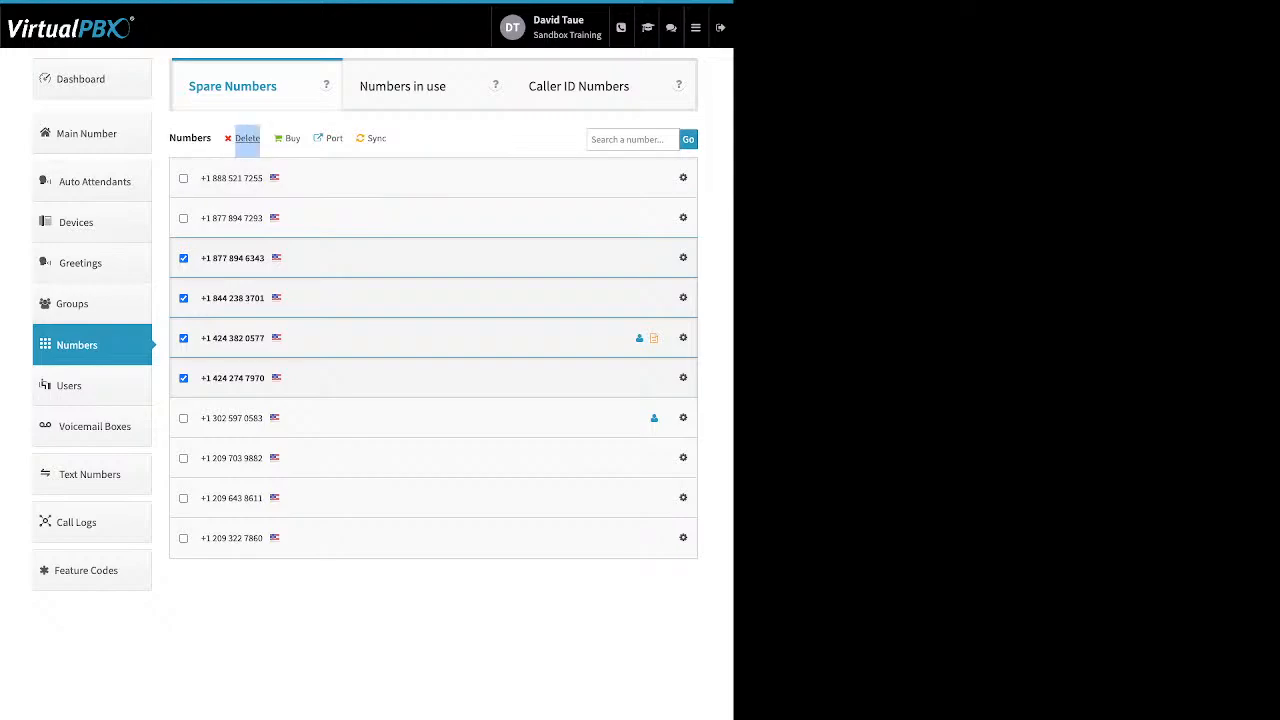
left_click(247, 139)
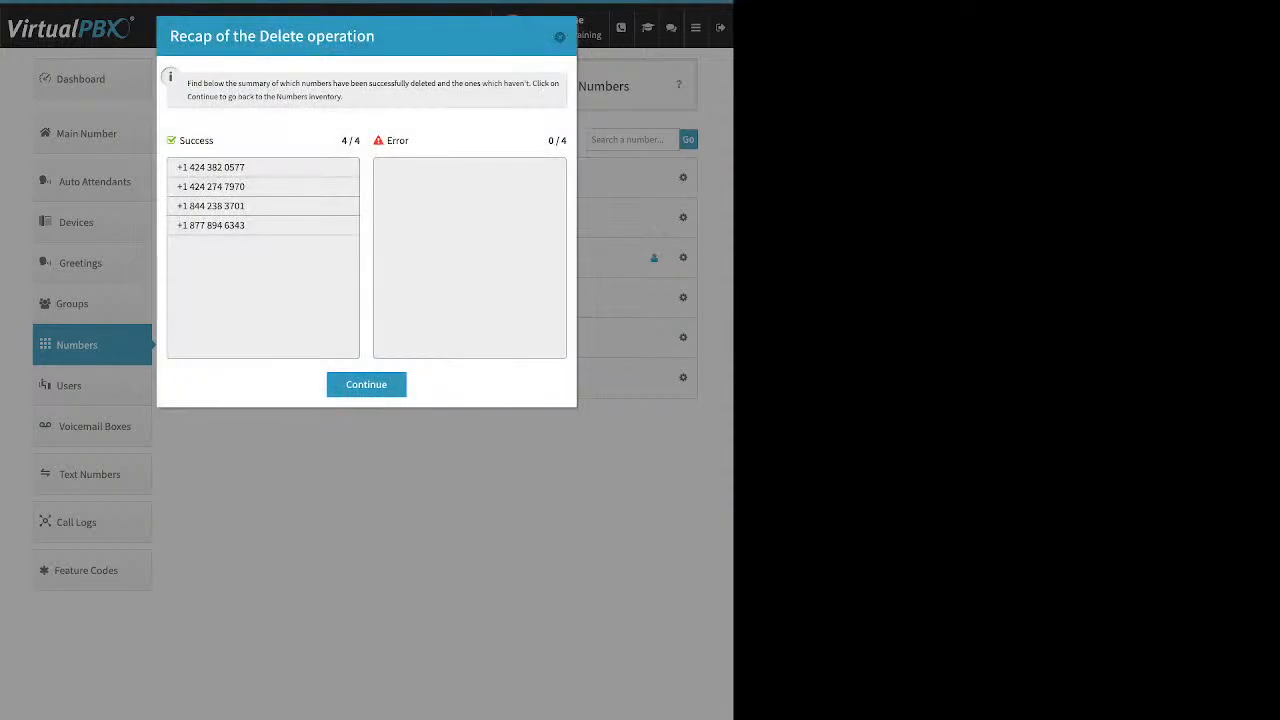
left_click(366, 385)
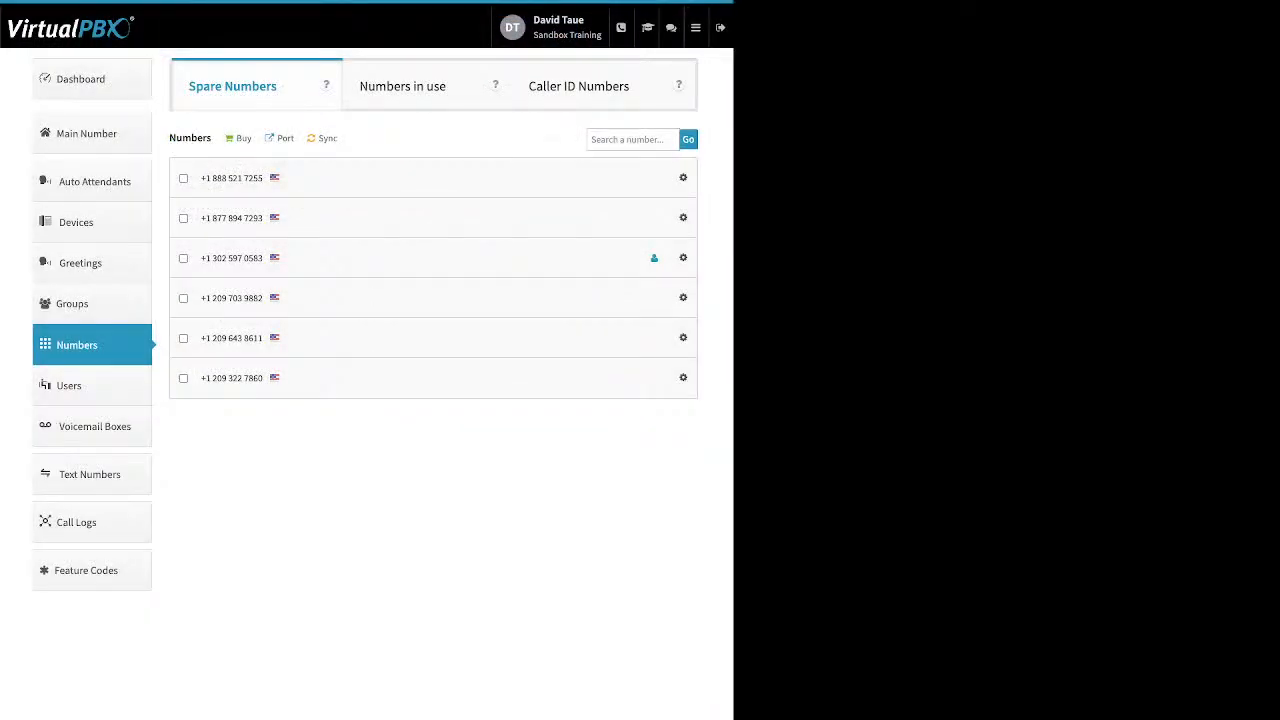
Start a new port request named tesrt for U.S. Local Numbers and continue to its next stage
left_click(285, 138)
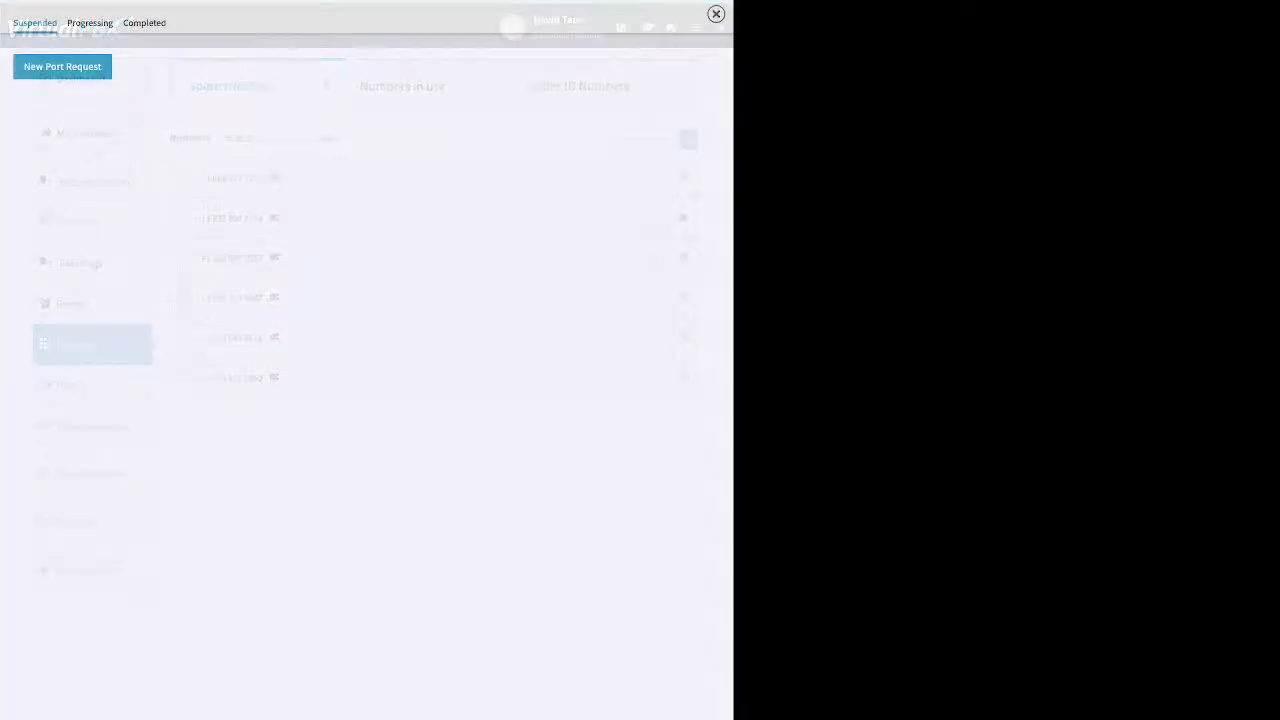
left_click(366, 257)
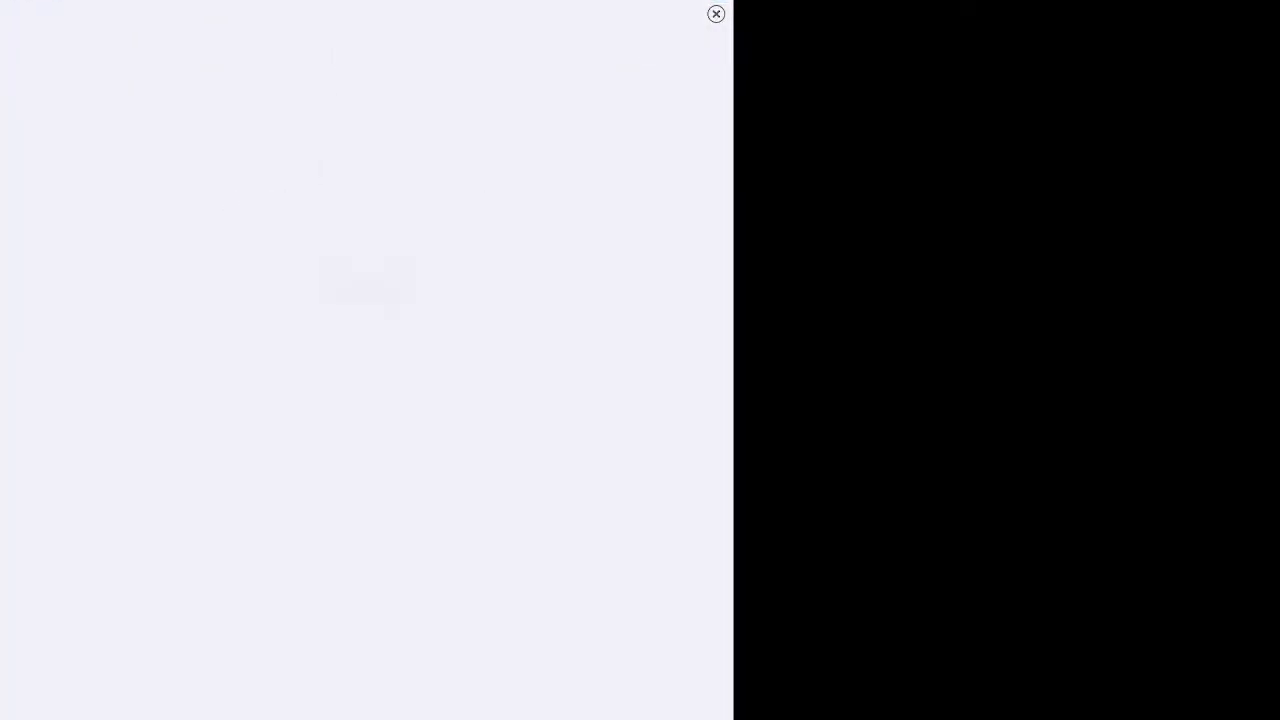
type("tesrt")
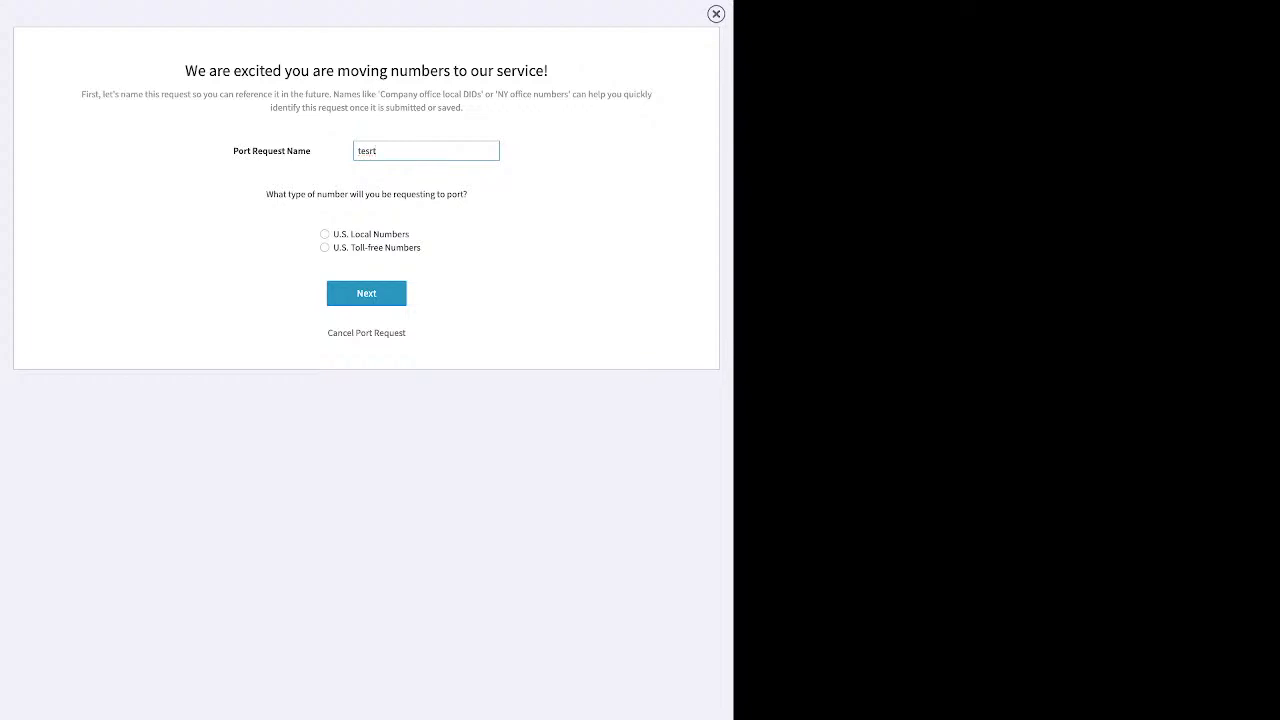
left_click(325, 234)
left_click(366, 293)
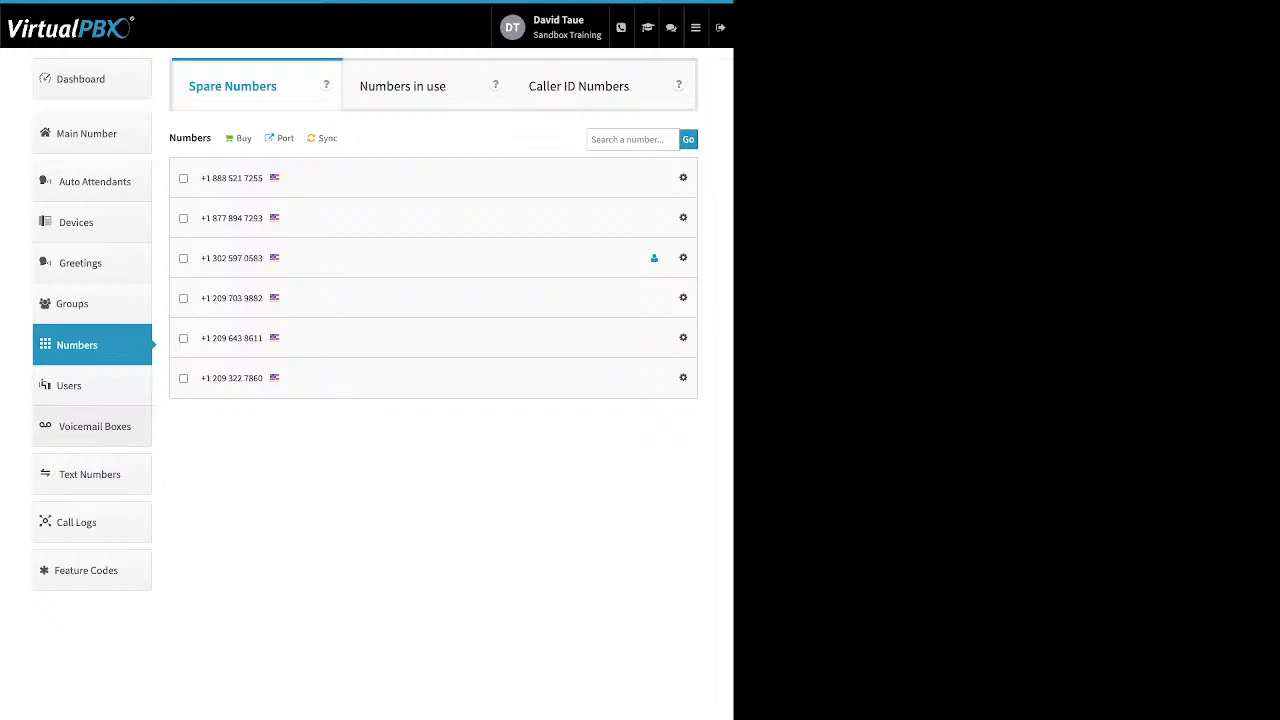
Go to Voicemail Boxes, examine the fields required for adding a new voicemail box, and cancel without creating one
left_click(94, 427)
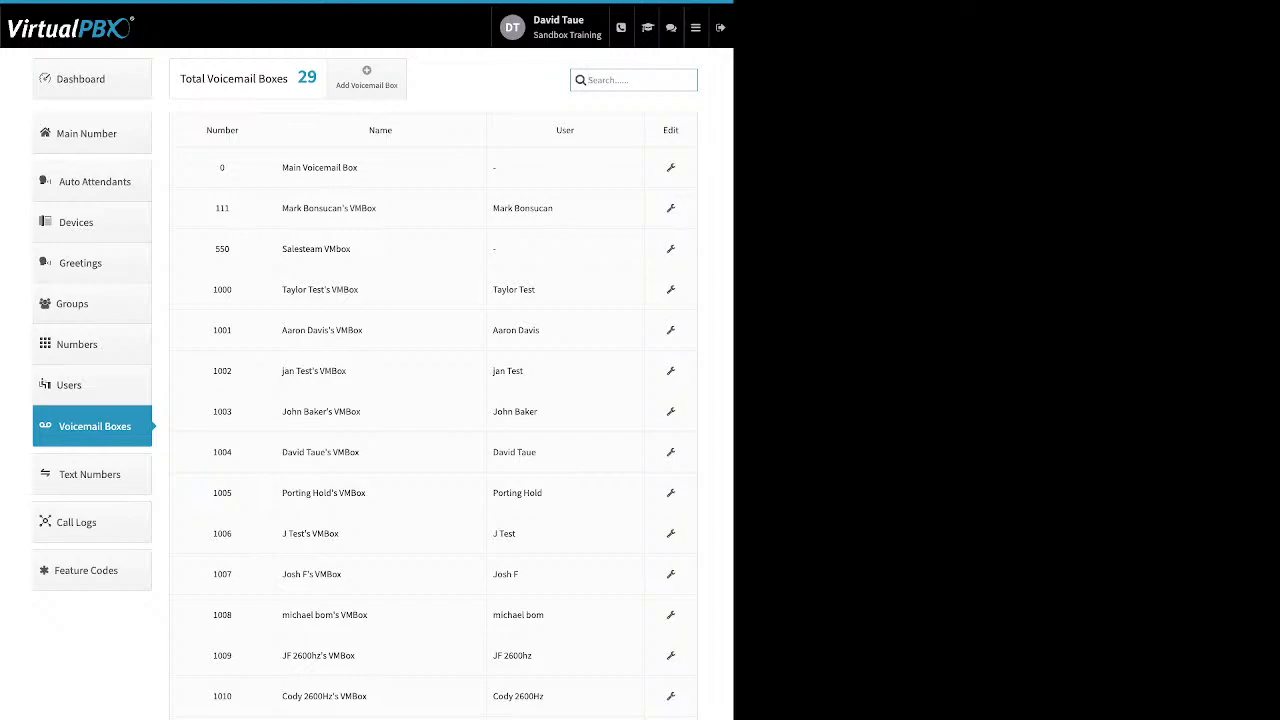
left_click_drag(351, 249, 281, 249)
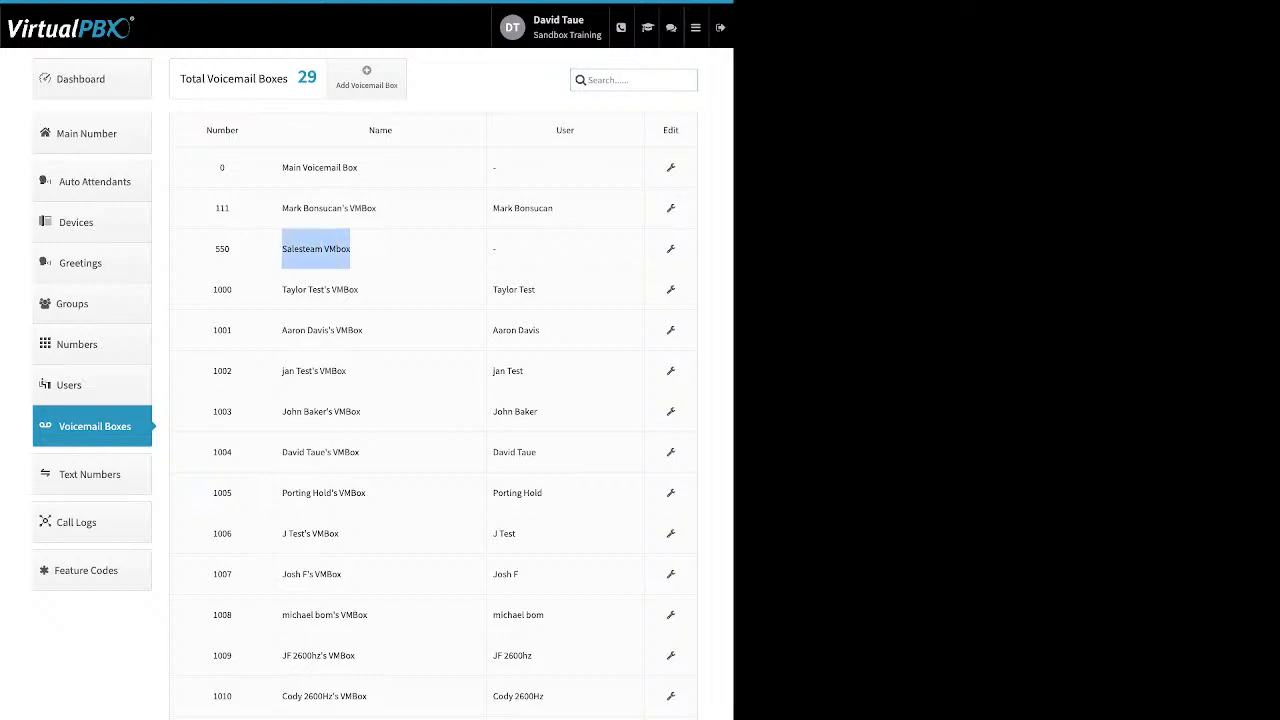
left_click(366, 77)
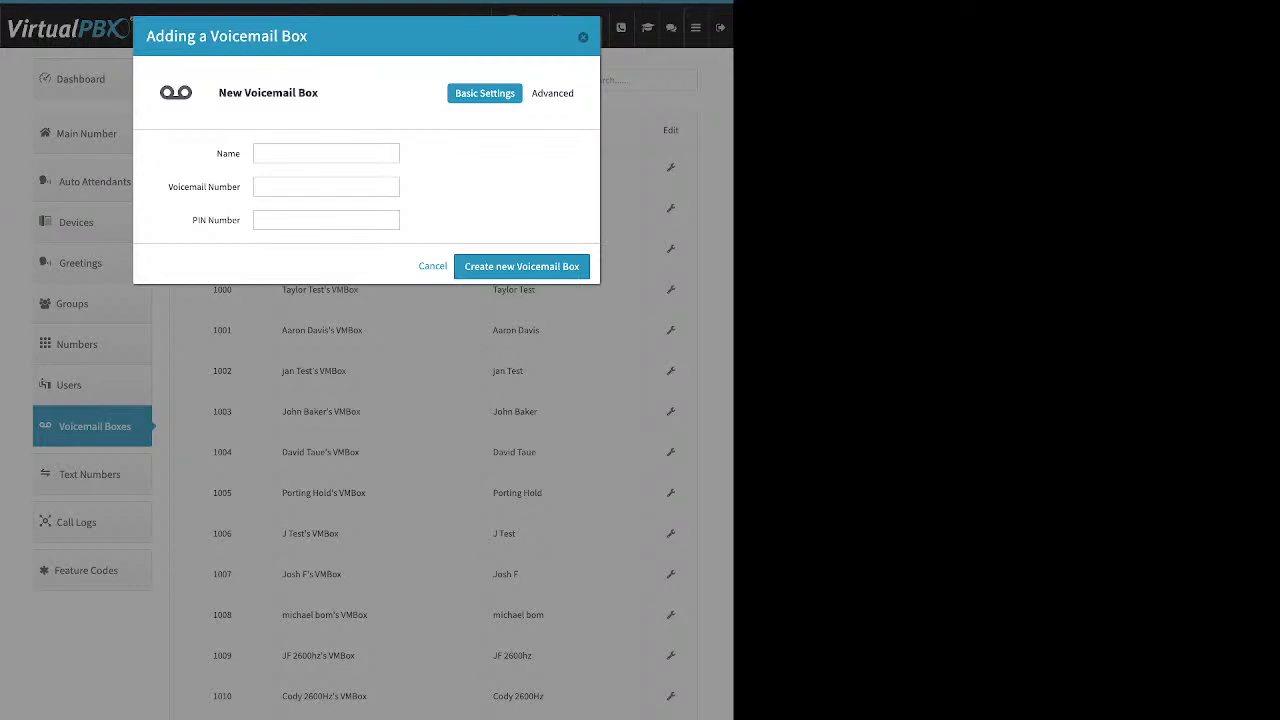
left_click_drag(217, 154, 228, 154)
left_click_drag(168, 187, 240, 220)
left_click(432, 266)
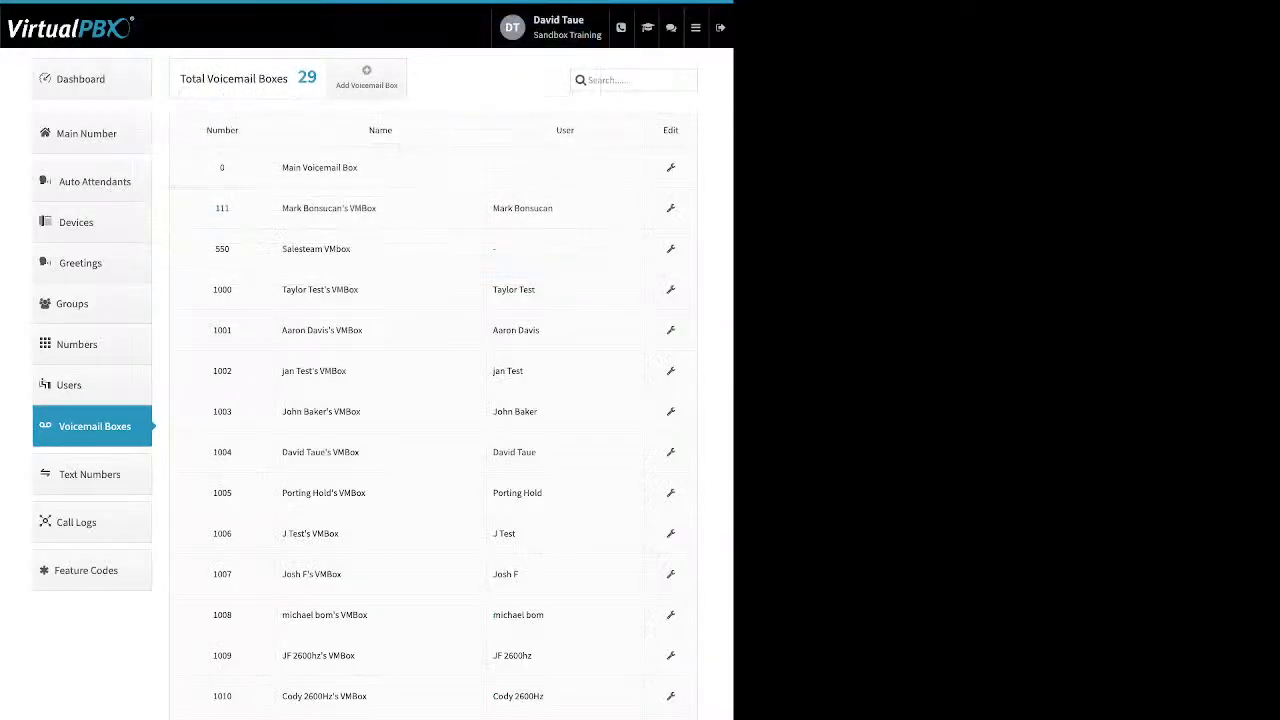
Open the Salesteam VMbox for editing and examine the upload option for its main greeting media
left_click(670, 248)
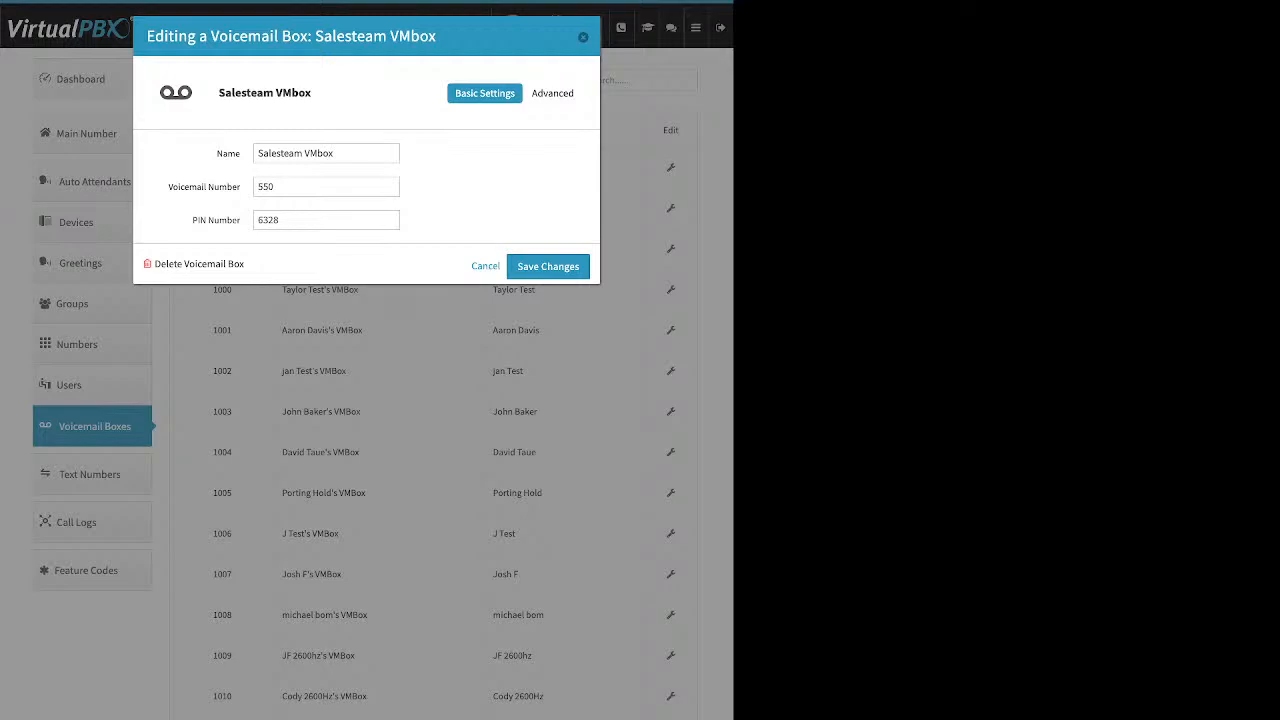
left_click(556, 93)
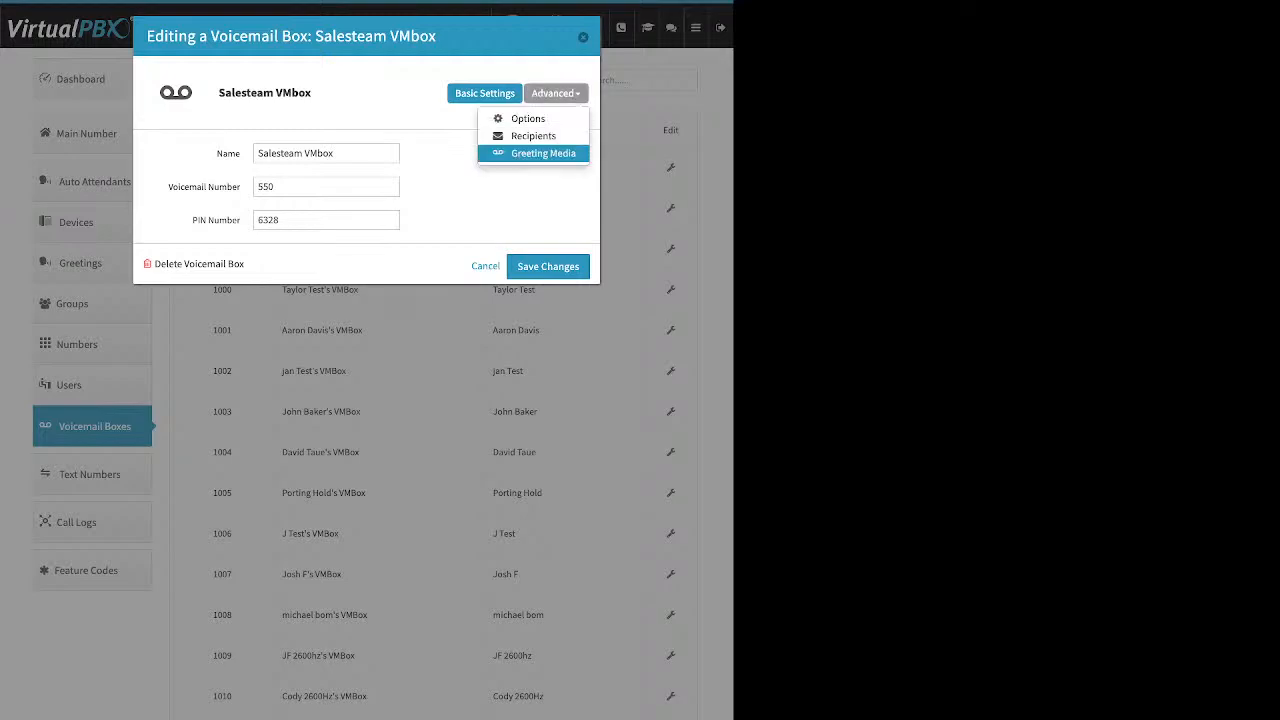
left_click(543, 153)
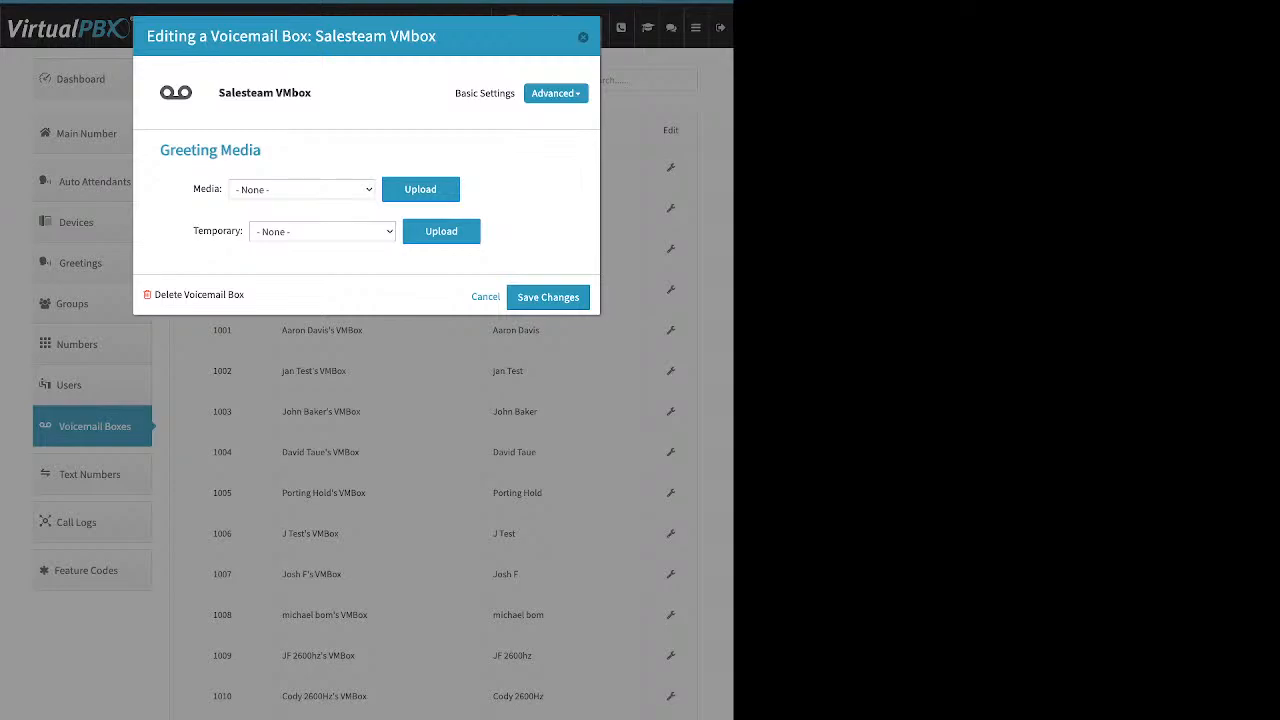
left_click_drag(193, 189, 214, 189)
left_click(421, 192)
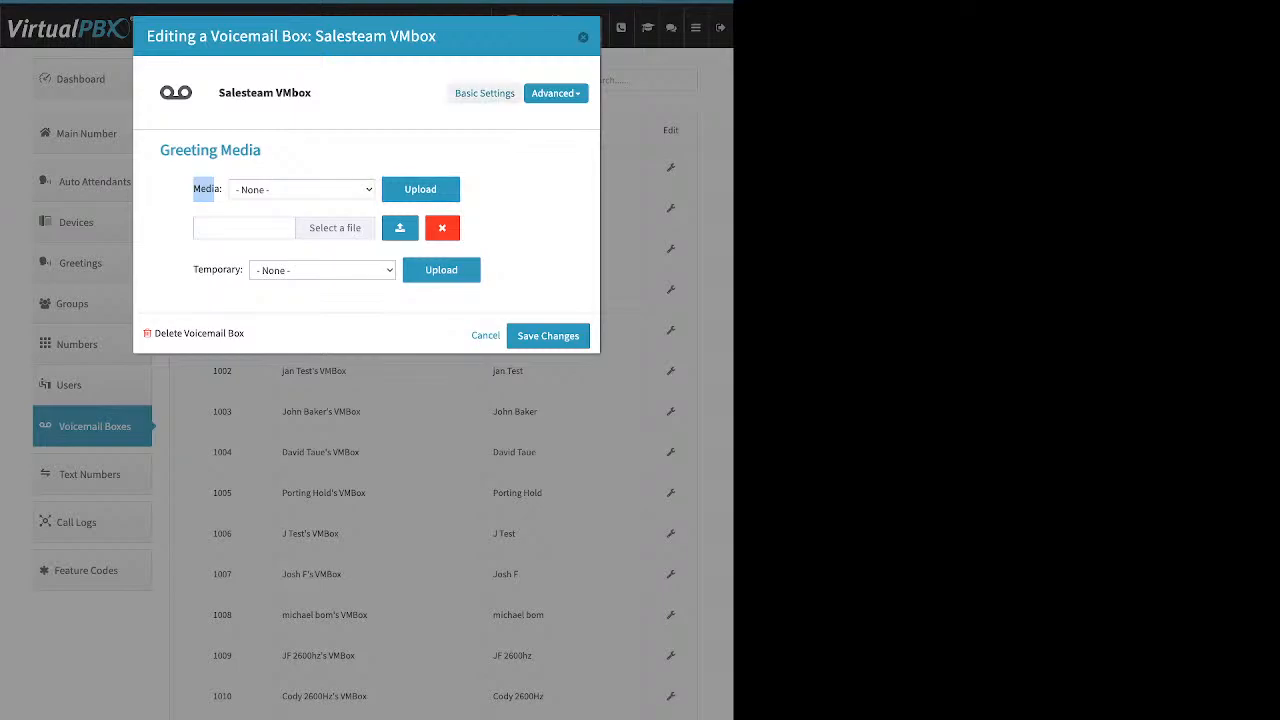
Review the Salesteam VMbox basic settings, return to Greeting Media, dismiss the pending file upload and examine the temporary greeting
left_click(485, 93)
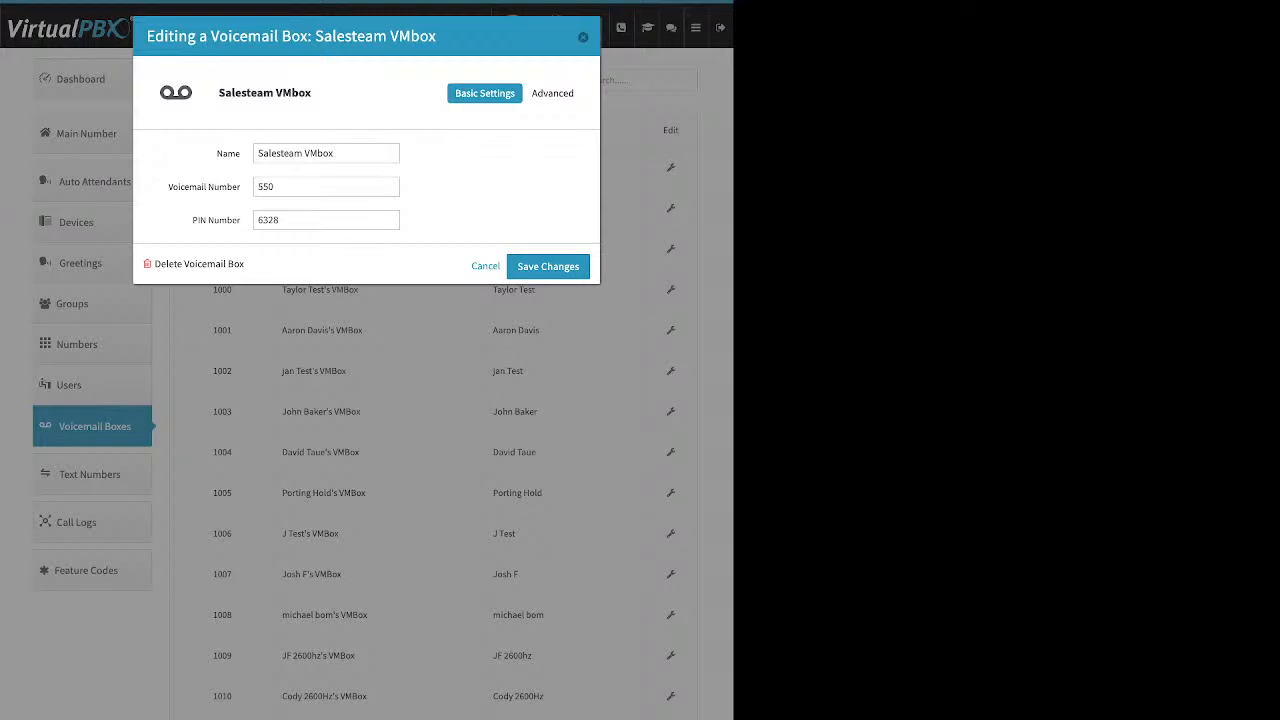
left_click(556, 93)
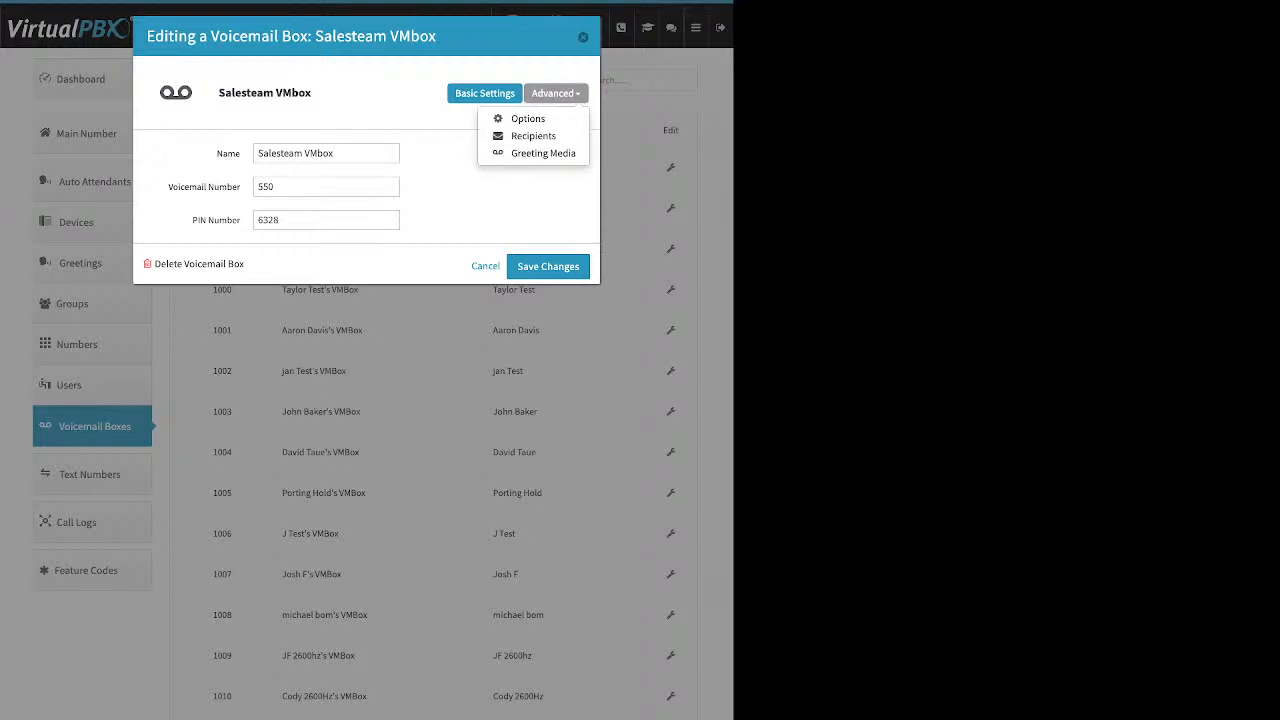
left_click(543, 153)
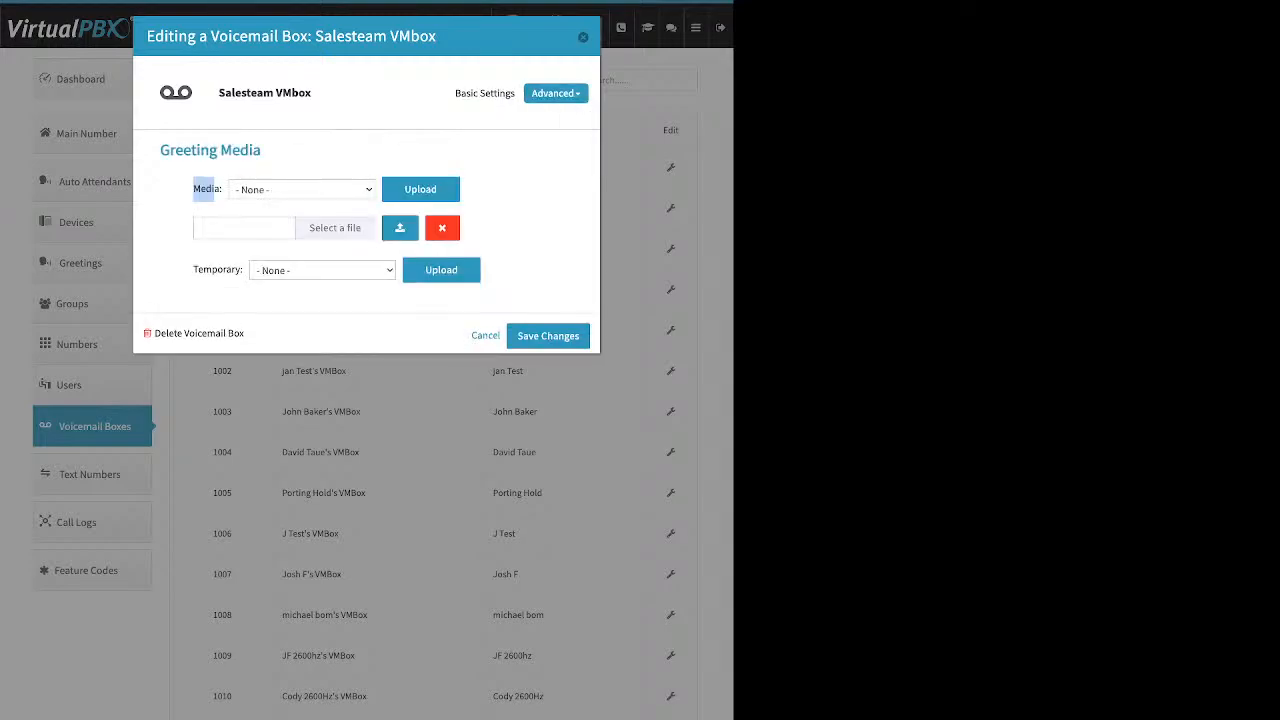
left_click(442, 228)
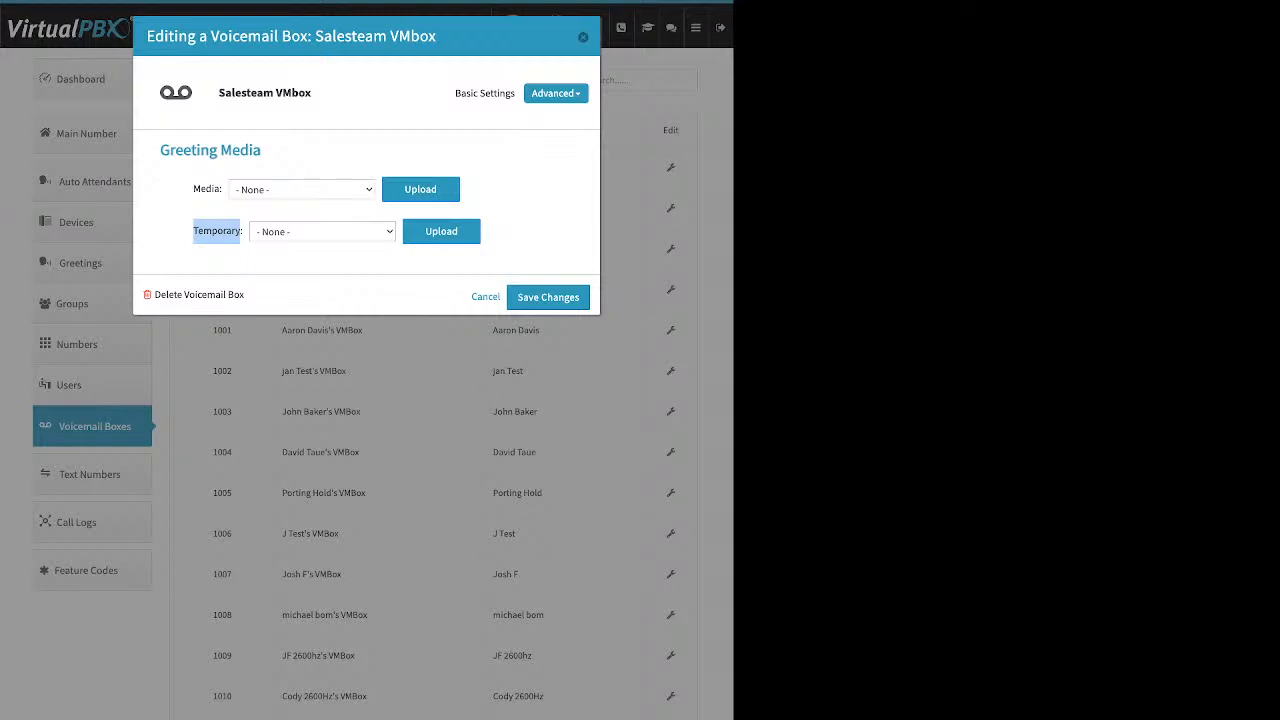
left_click(218, 233)
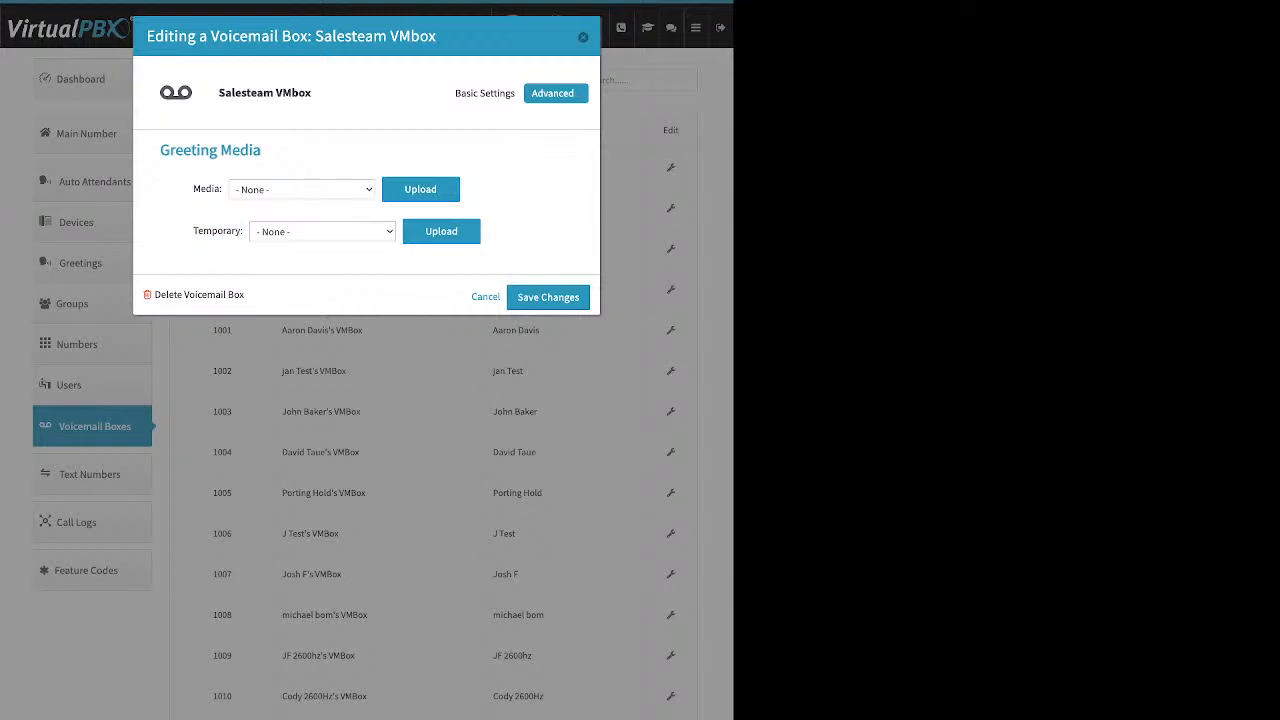
Examine the Salesteam VMbox notification recipients and the entry field for adding a new recipient
left_click(556, 94)
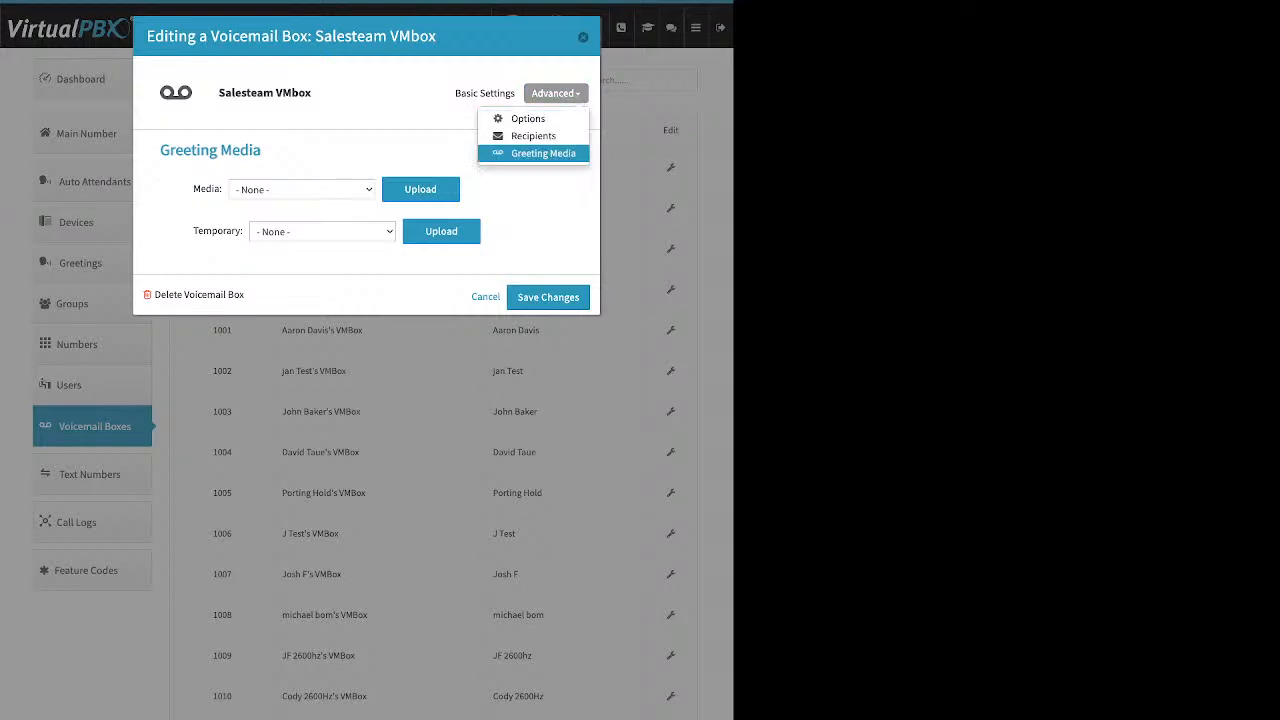
left_click(533, 136)
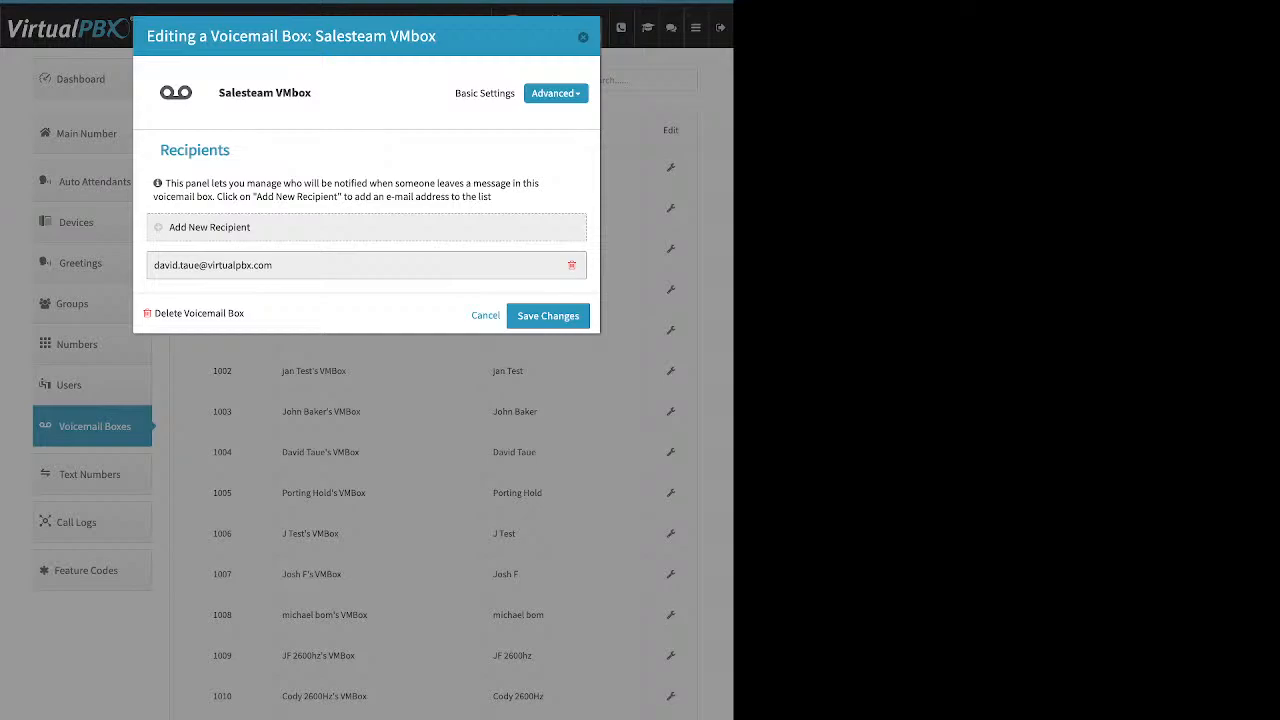
left_click(209, 227)
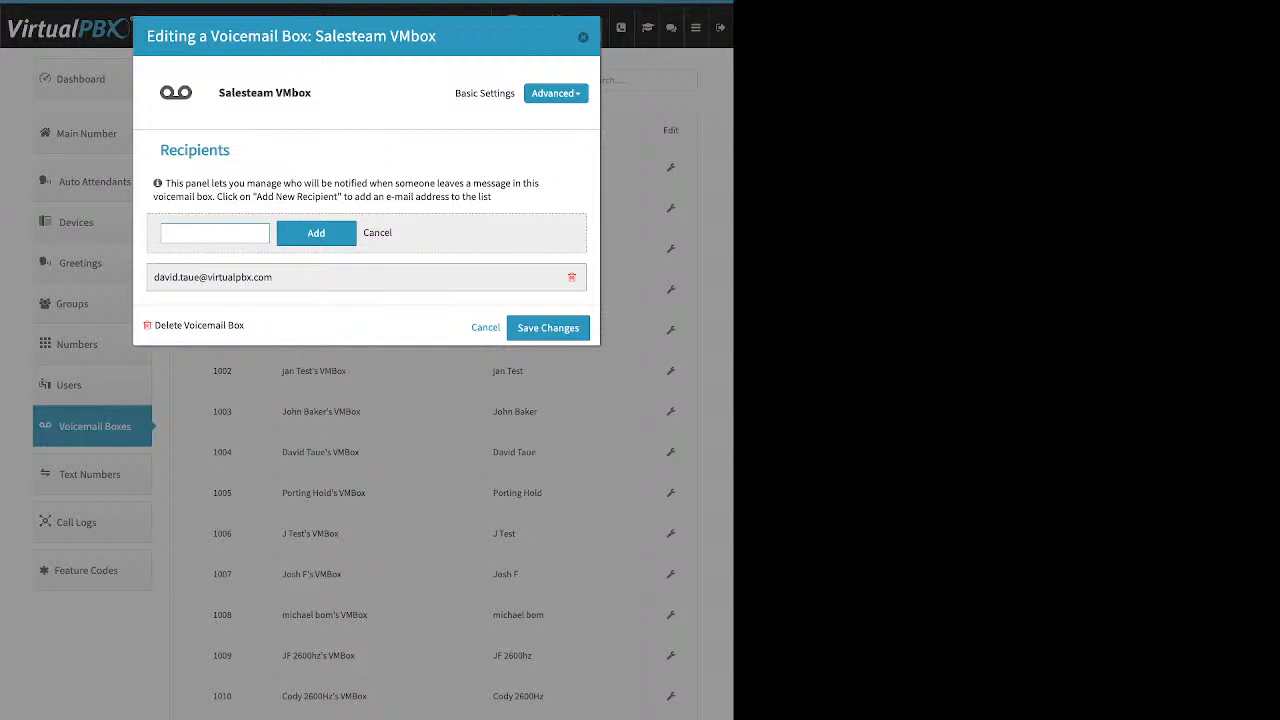
Examine the setup, e-mail attachment and delete-after-notification options of the Salesteam VMbox, and close it without saving
left_click(555, 93)
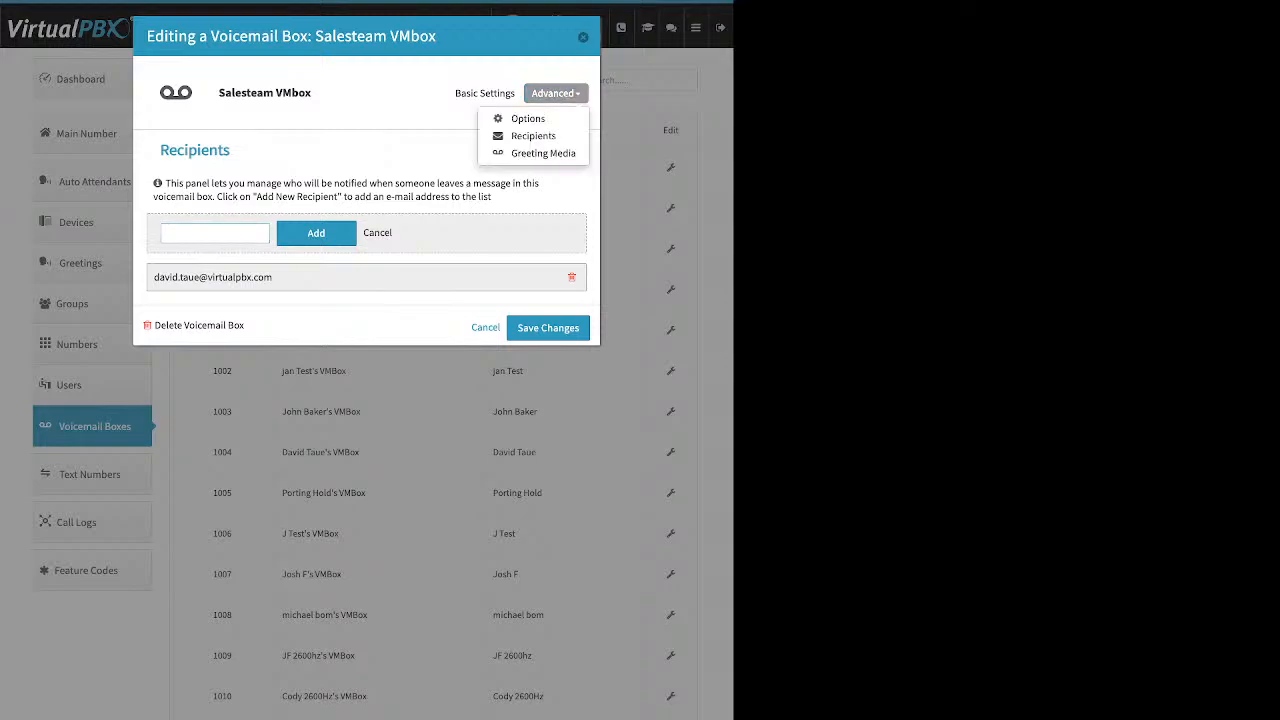
left_click(540, 119)
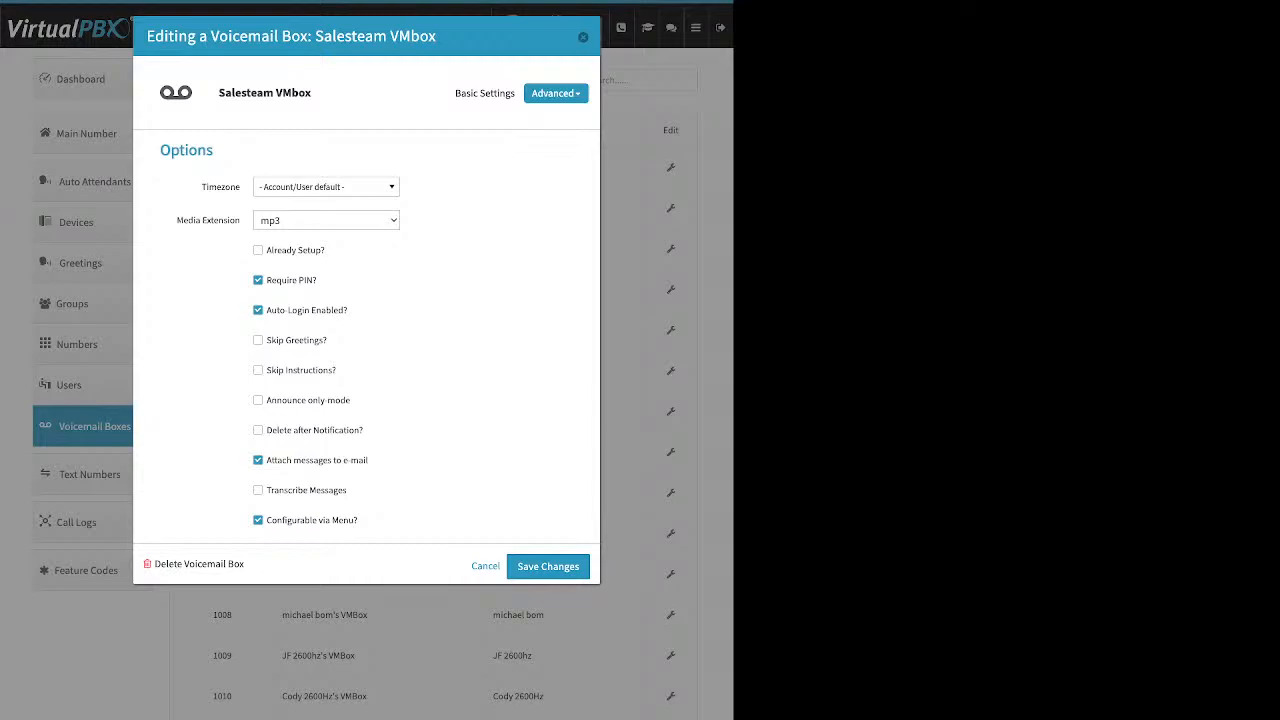
left_click_drag(325, 250, 266, 250)
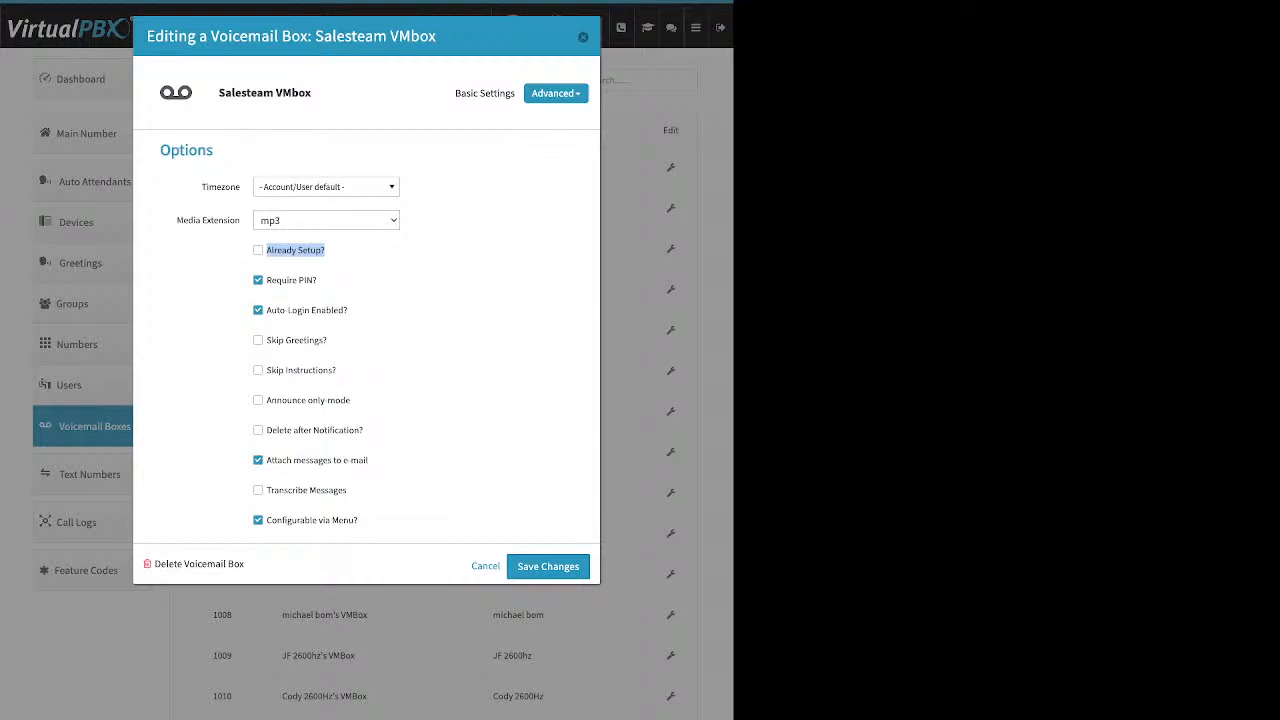
left_click_drag(368, 460, 266, 460)
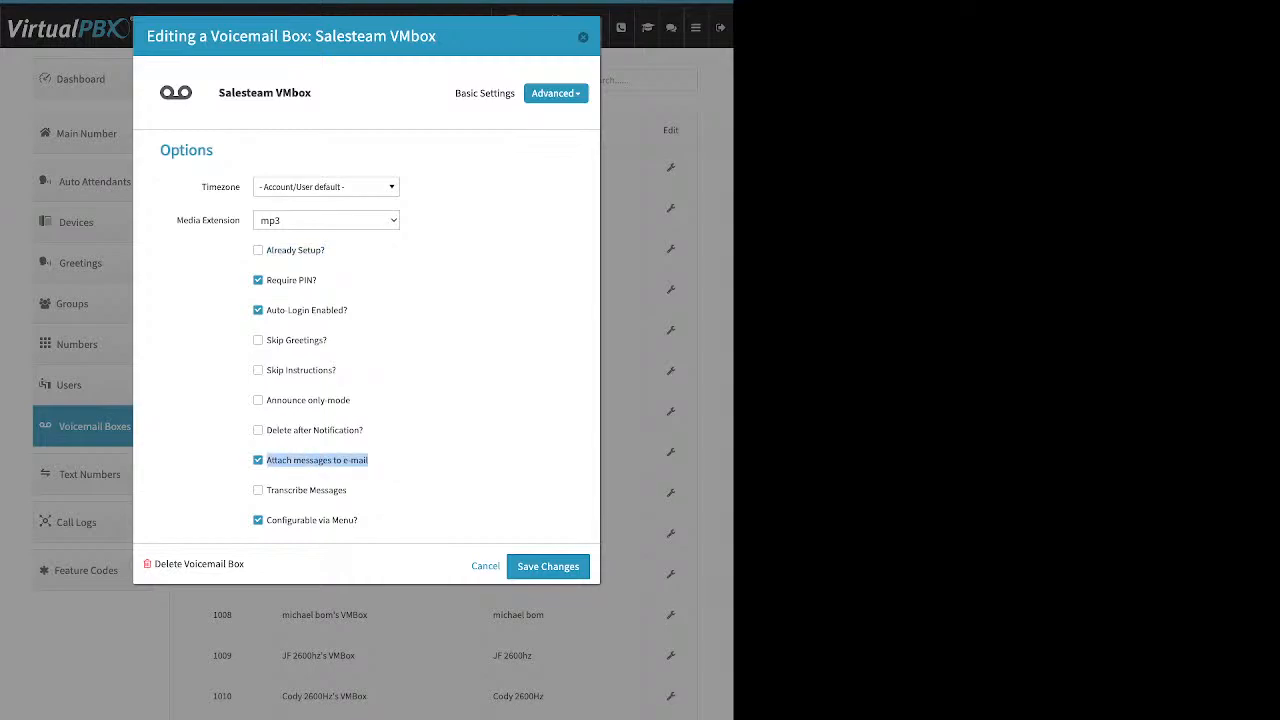
left_click_drag(363, 430, 266, 430)
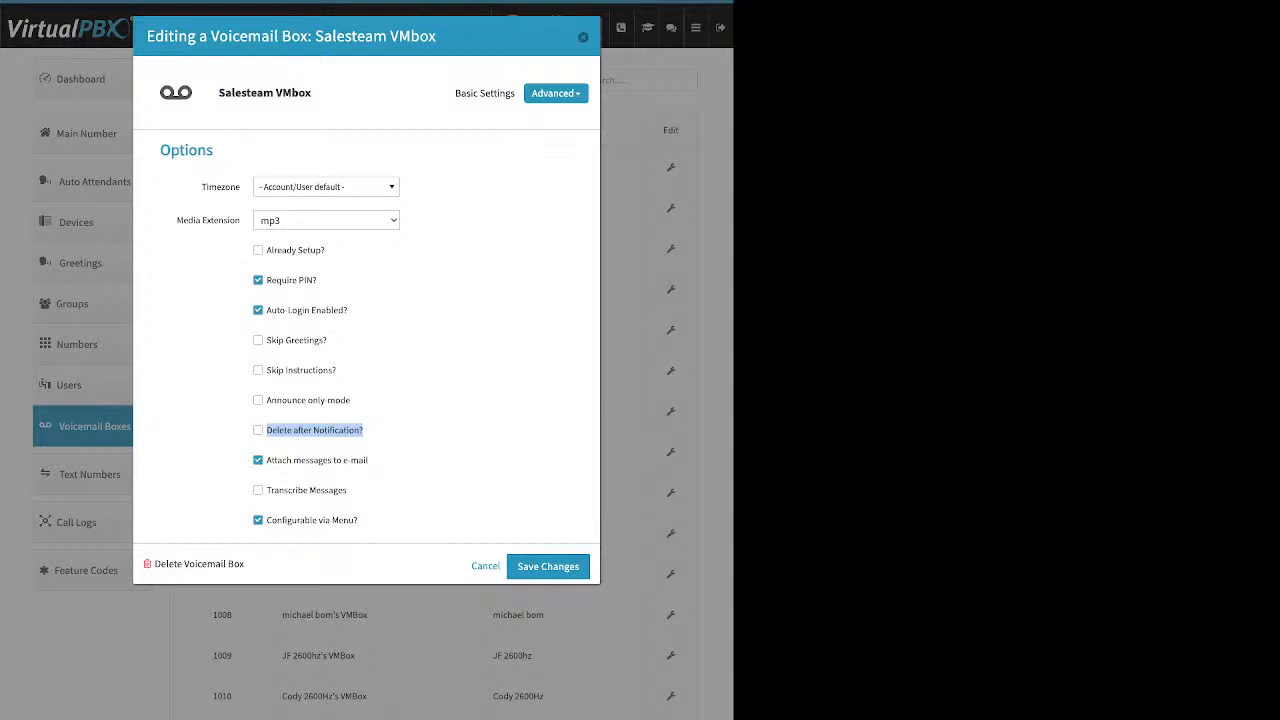
key("Escape")
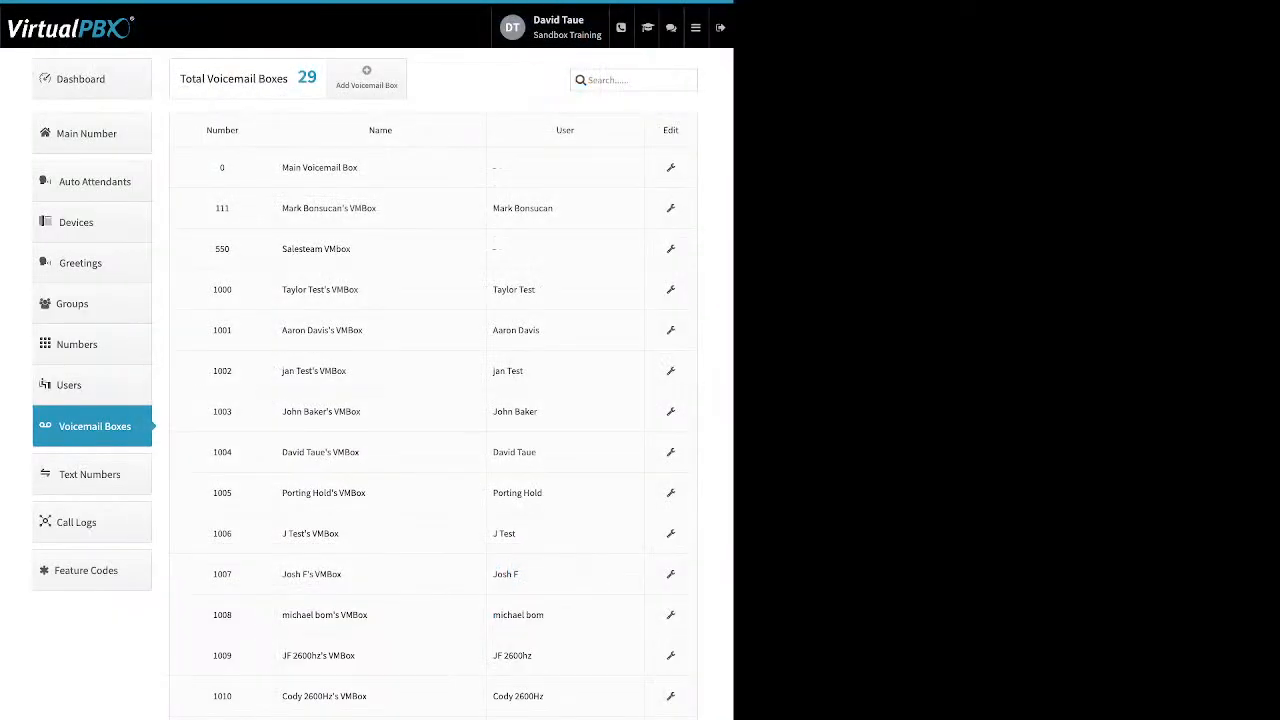
Go to Call Logs and show the calls for this week, followed by those for this month
left_click(91, 522)
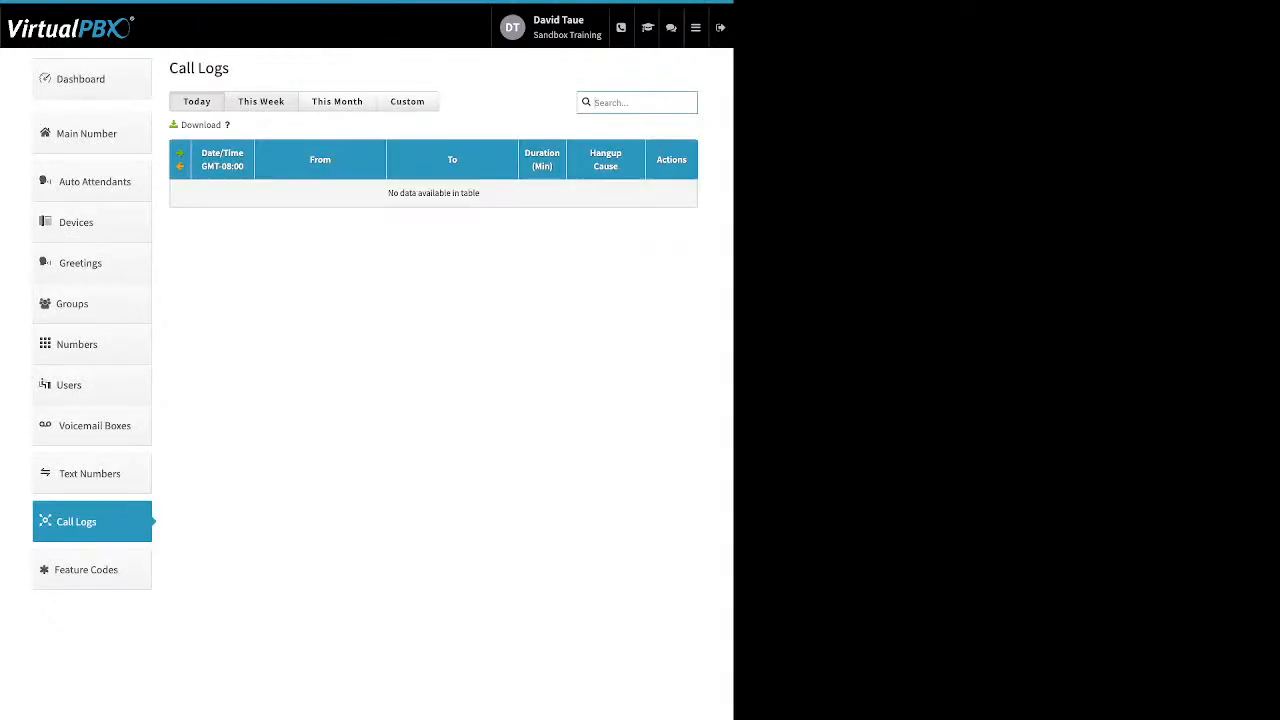
left_click(261, 102)
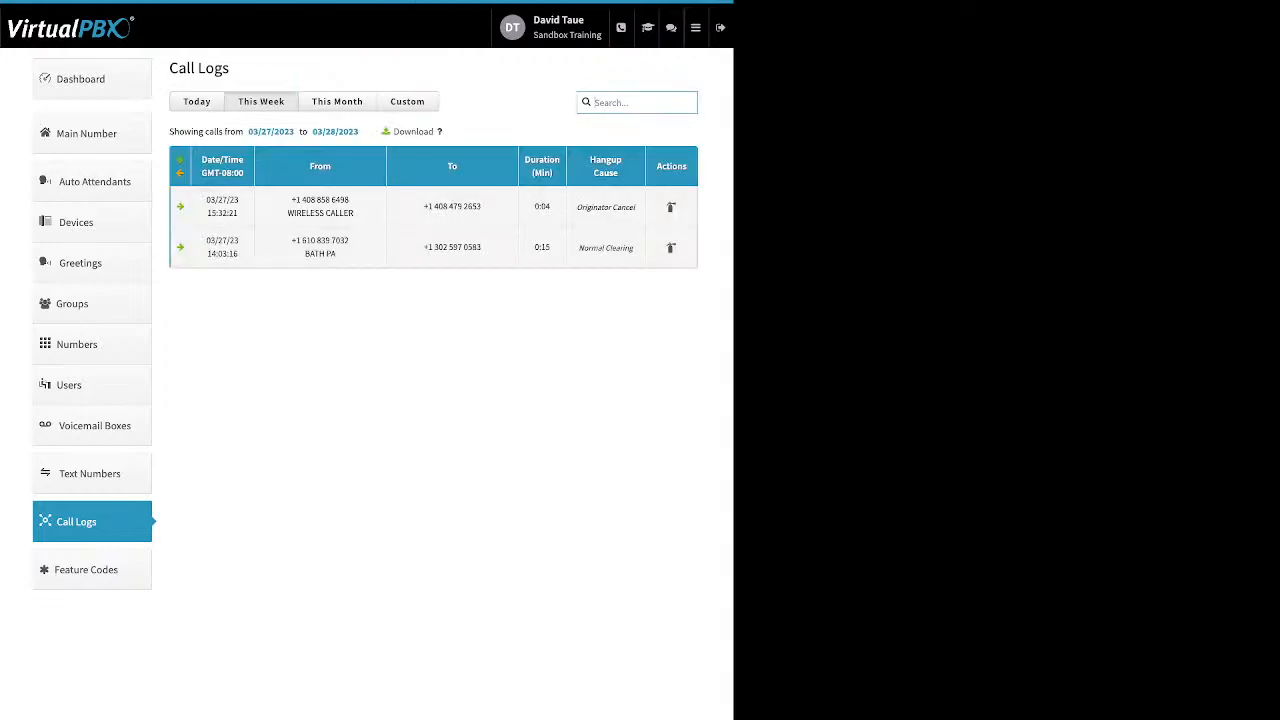
left_click(337, 101)
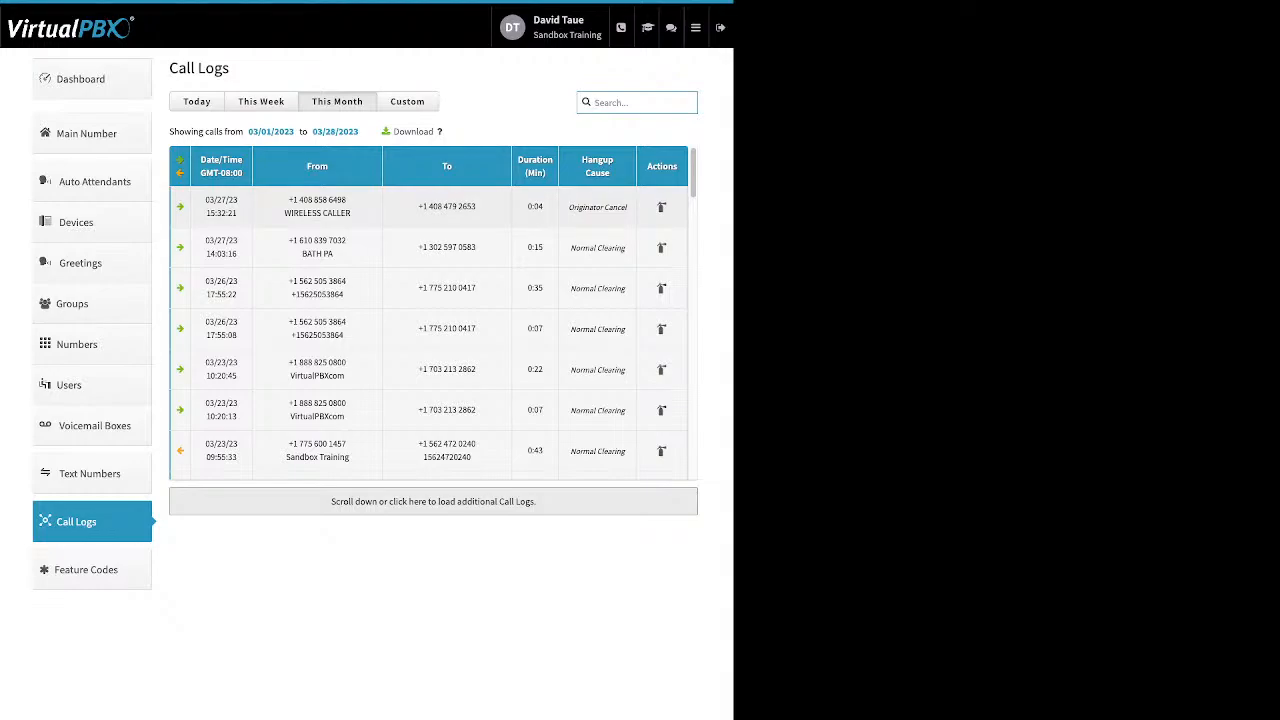
mouse_move(598, 207)
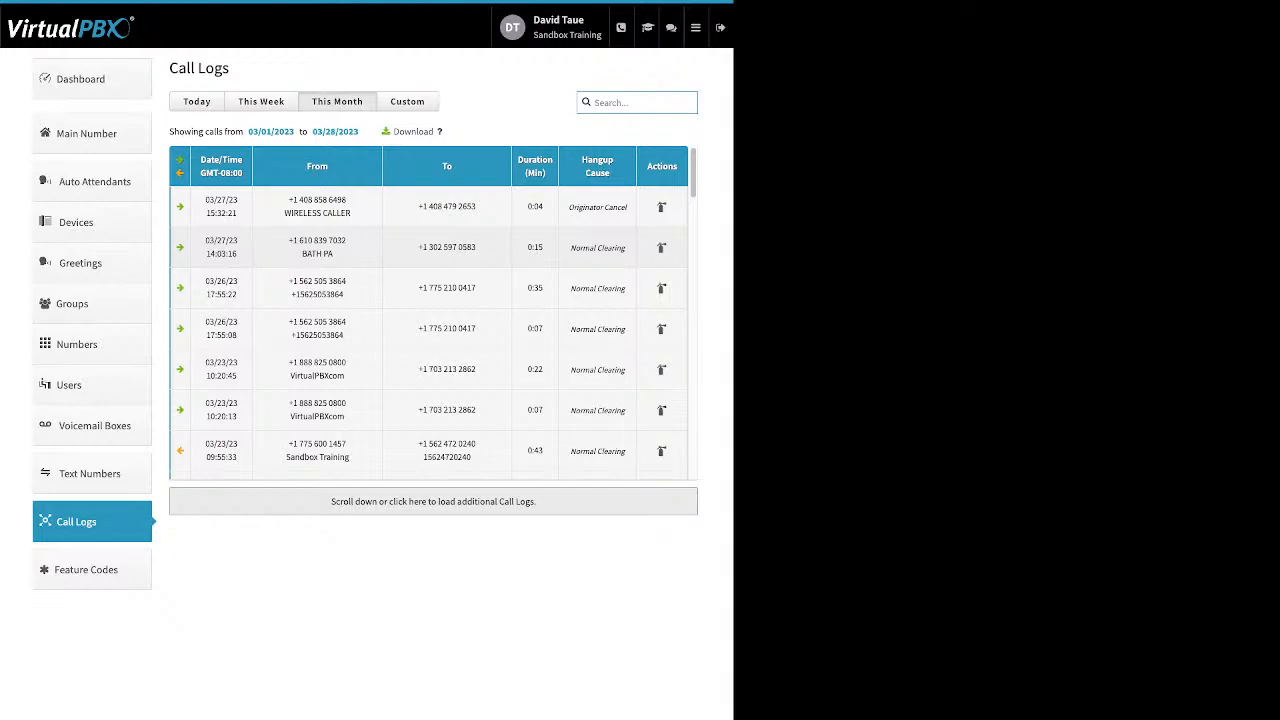
Expand and collapse the details of the second and third calls in this month's log, and look further down the list
left_click(447, 247)
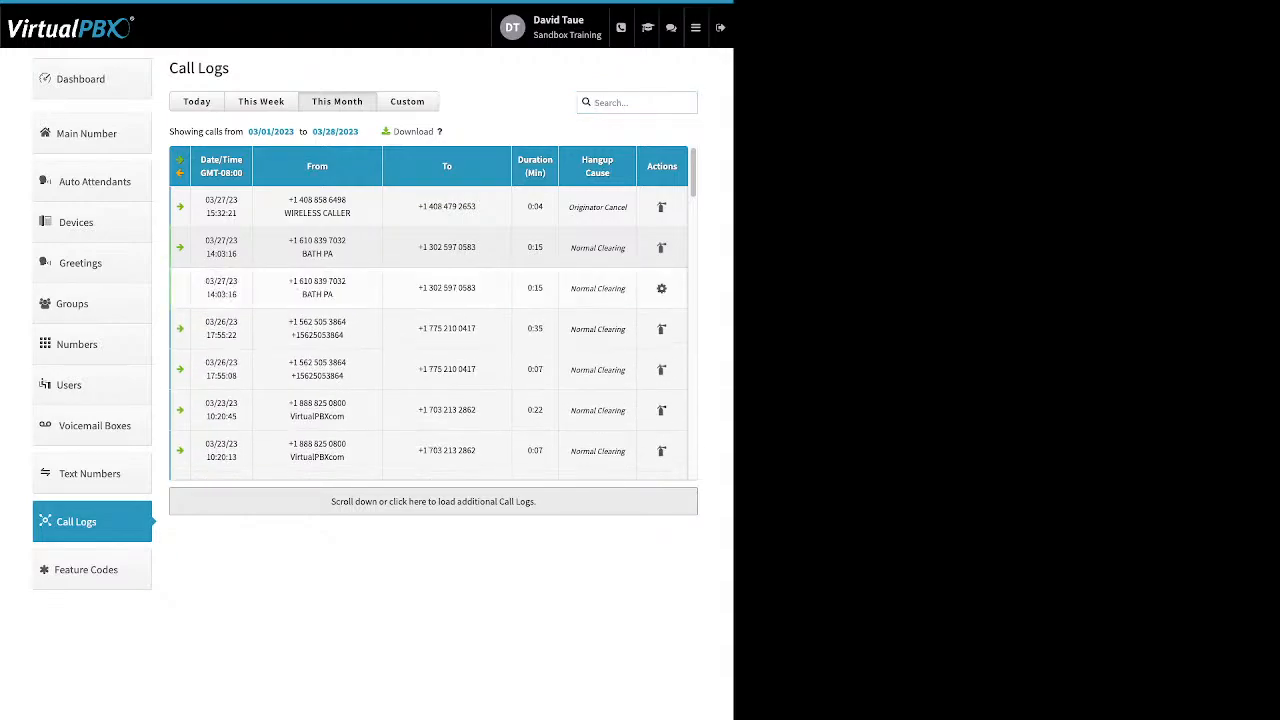
mouse_move(598, 247)
left_click(447, 247)
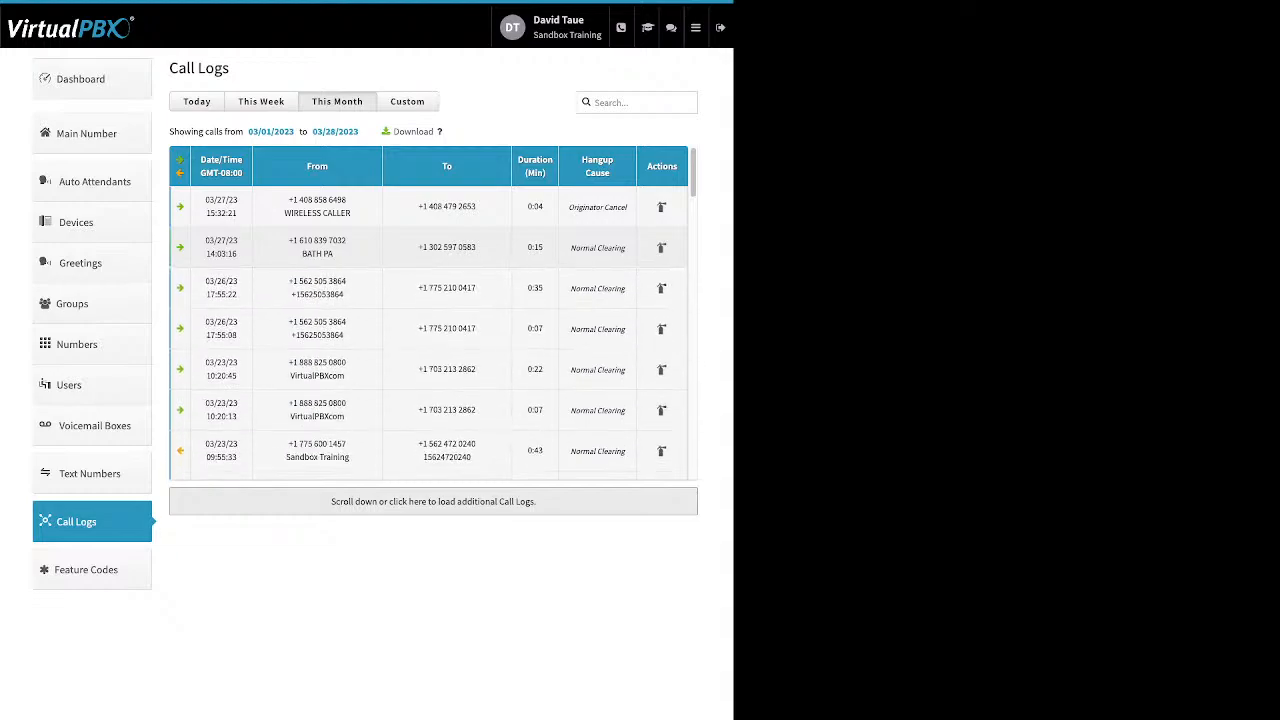
left_click(447, 288)
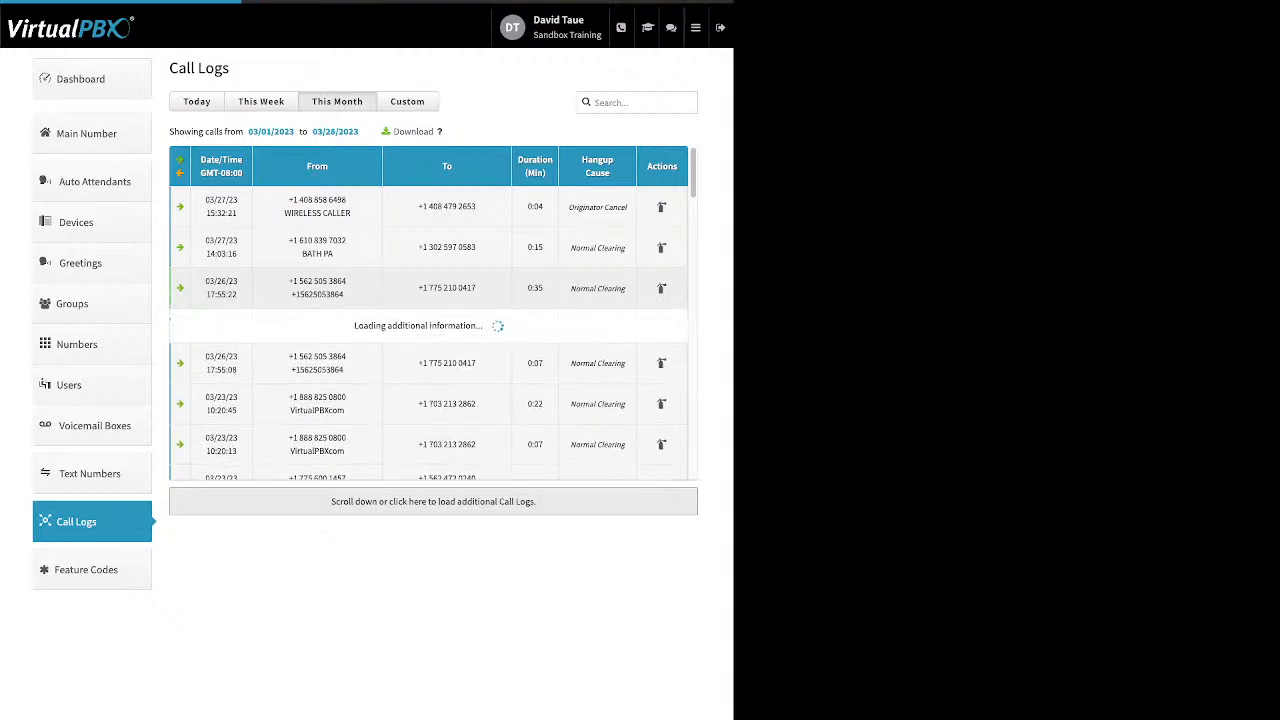
left_click(447, 288)
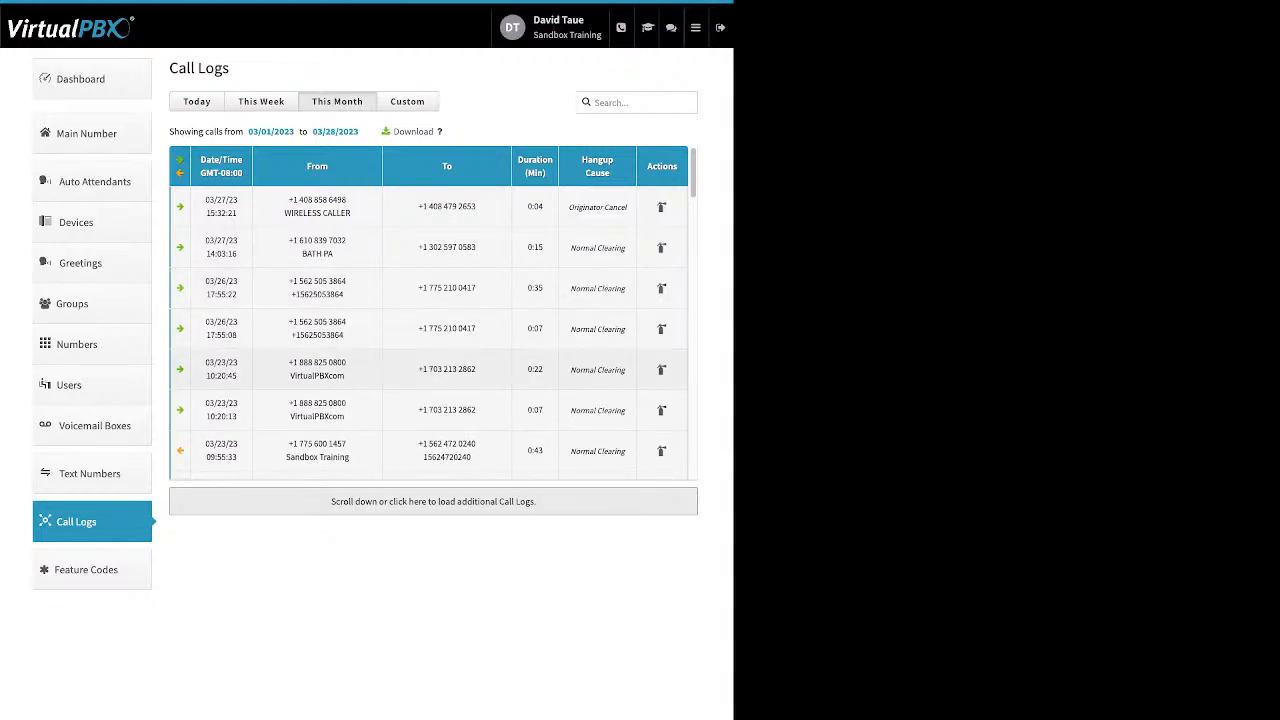
scroll(447, 369, "down", 1)
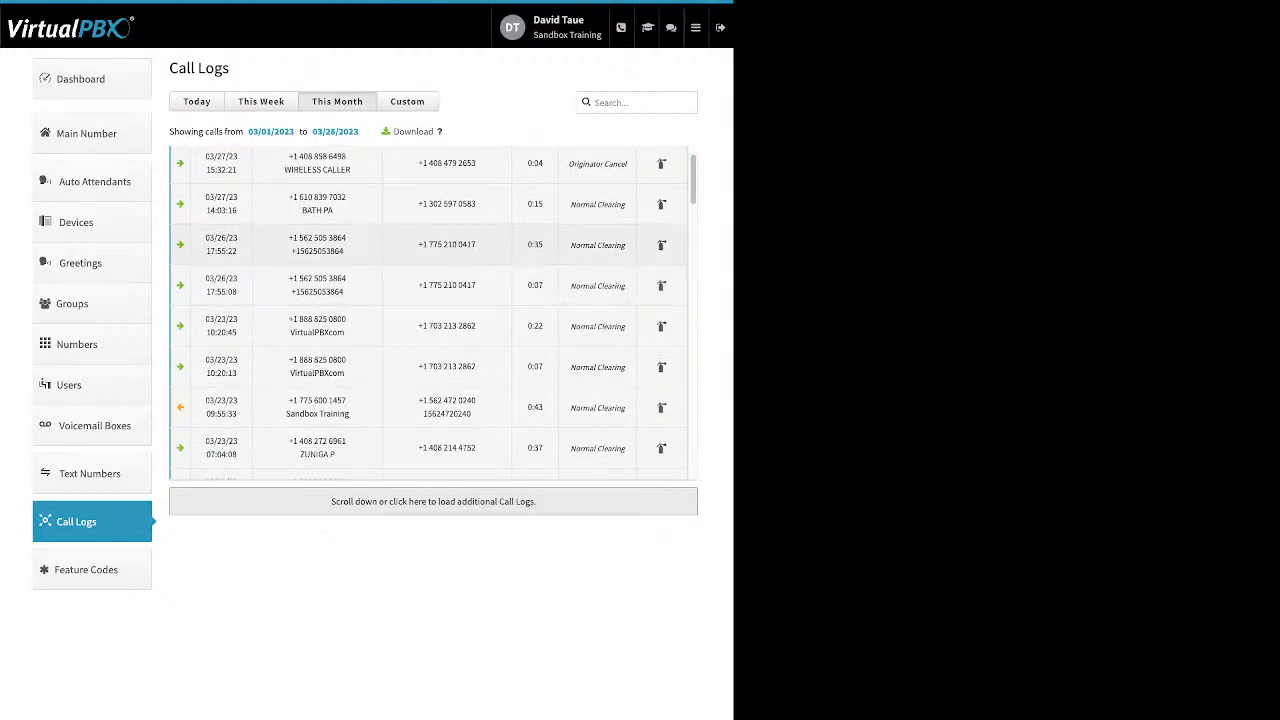
Expand and collapse the details of the 03/26/23 17:55:22 and 03/23/23 09:55:33 calls in this month's log
left_click(447, 245)
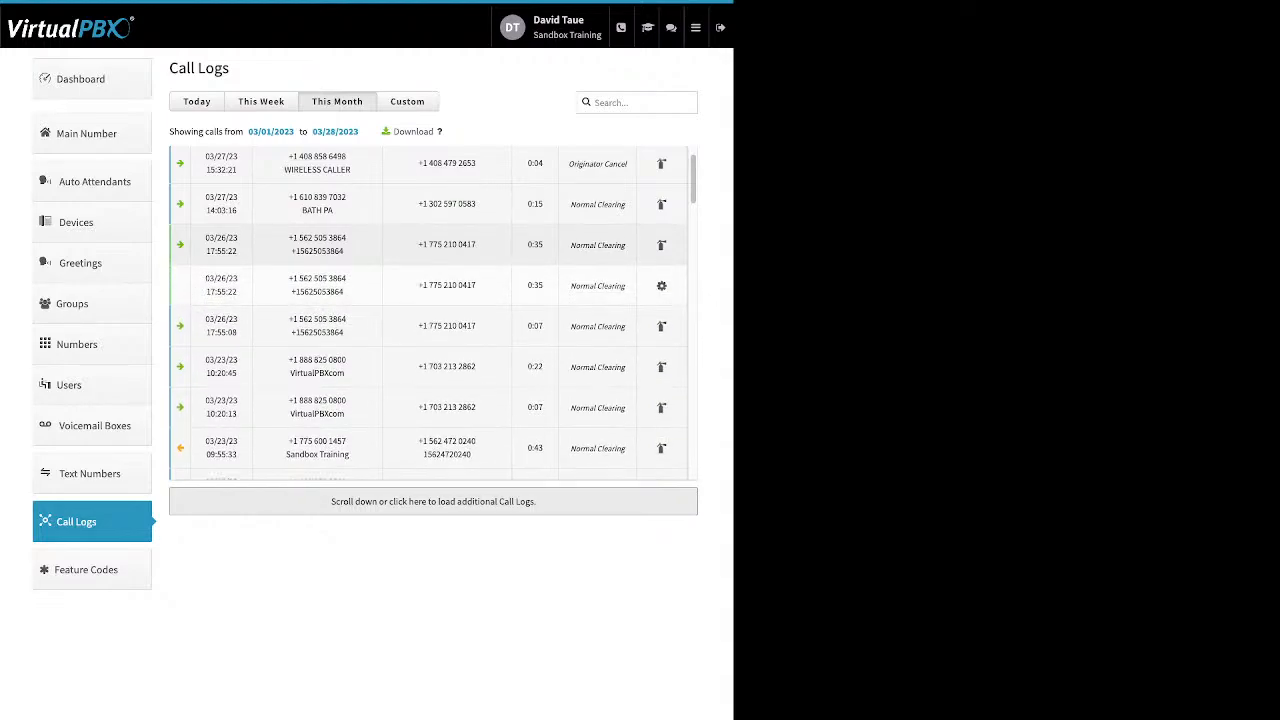
scroll(430, 310, "down", 4)
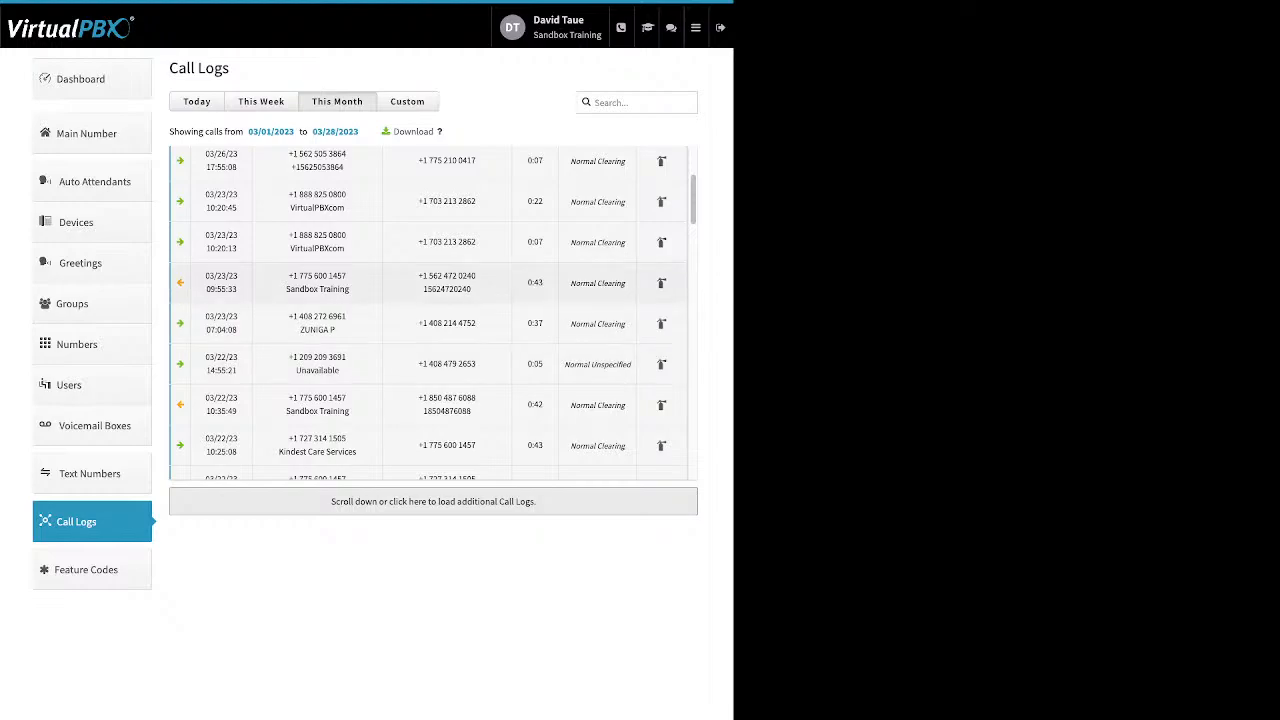
left_click(430, 283)
left_click(430, 283)
scroll(433, 313, "down", 1)
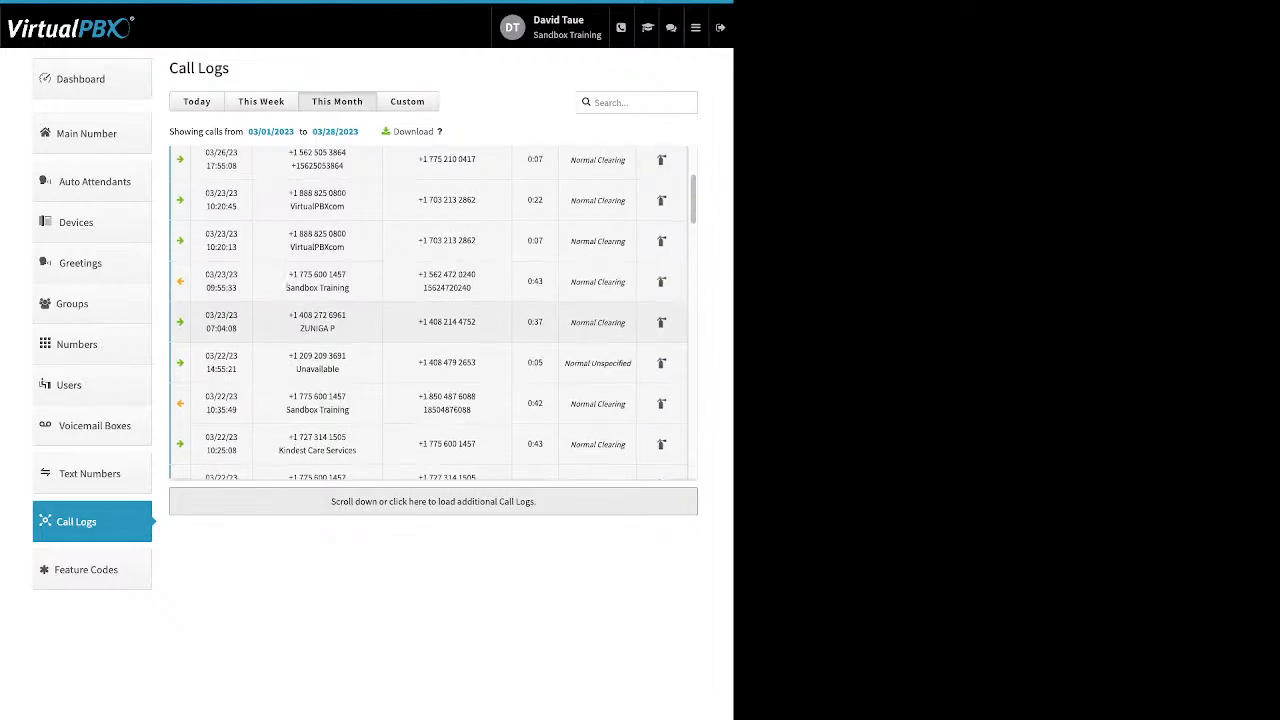
Look further down this month's log, and expand and collapse the details of the 03/21/23 14:33:23 call
scroll(433, 313, "down", 2)
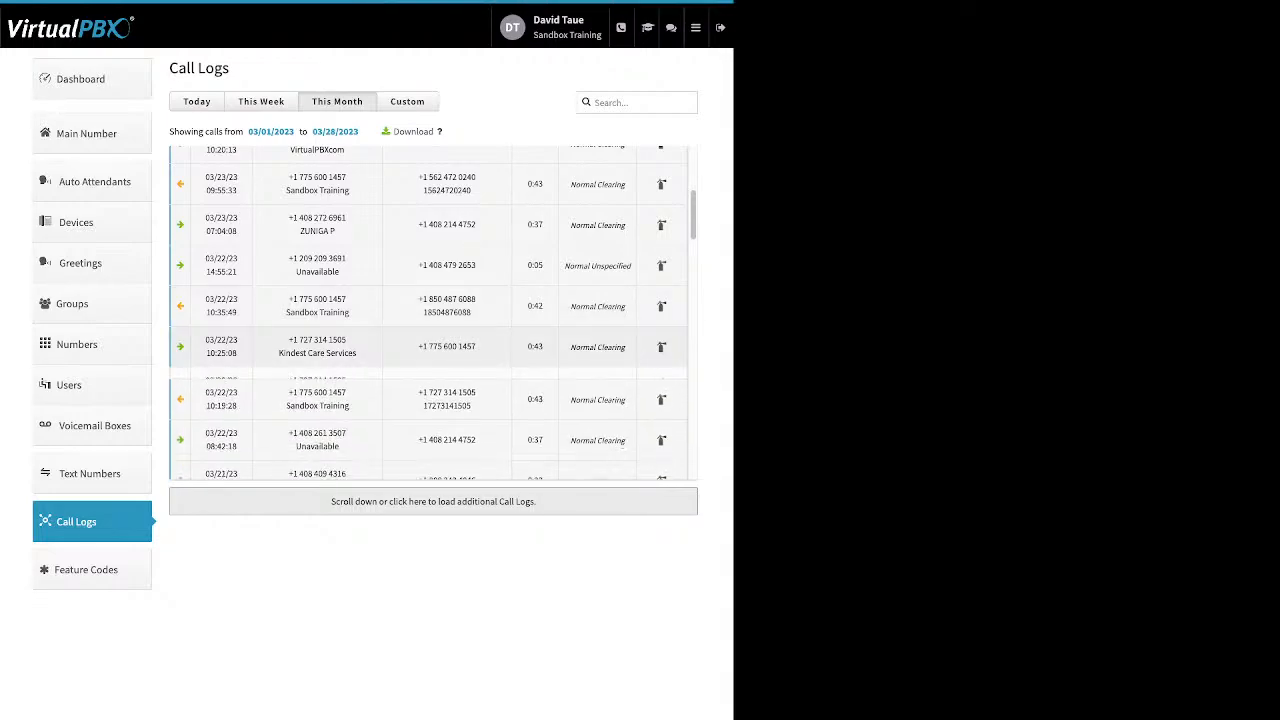
scroll(433, 320, "down", 2)
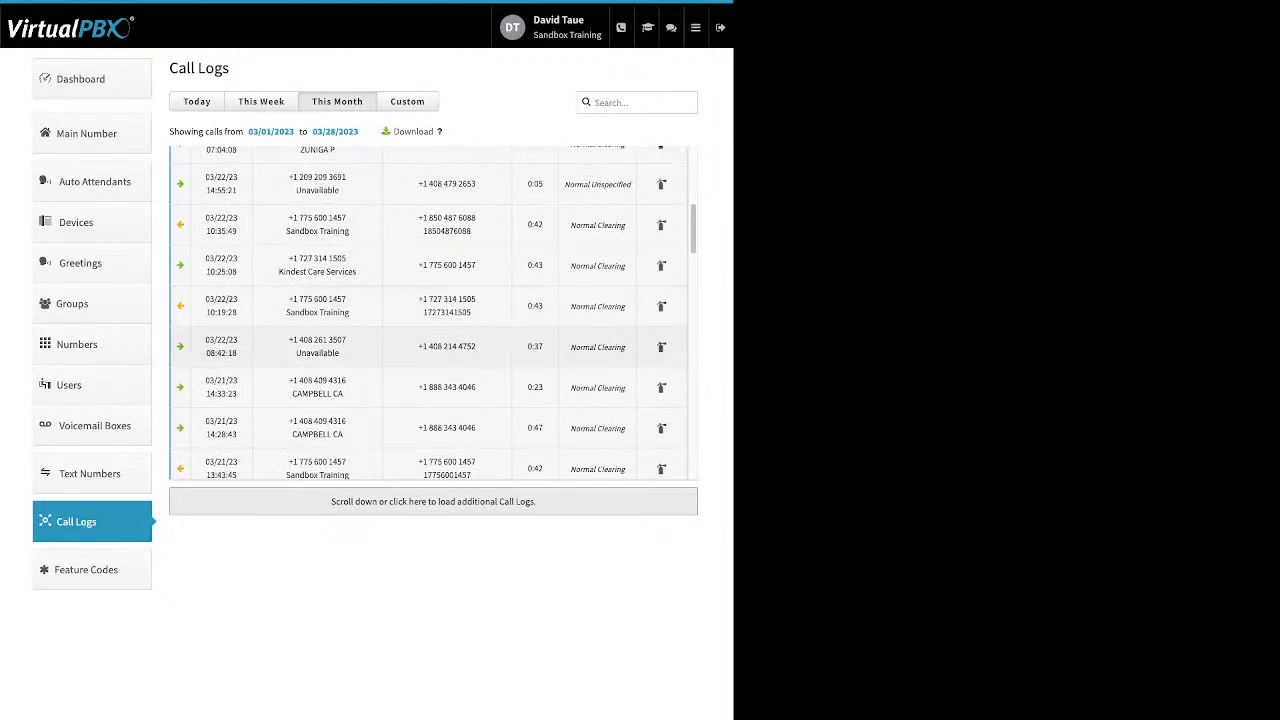
scroll(433, 333, "down", 1)
left_click(433, 358)
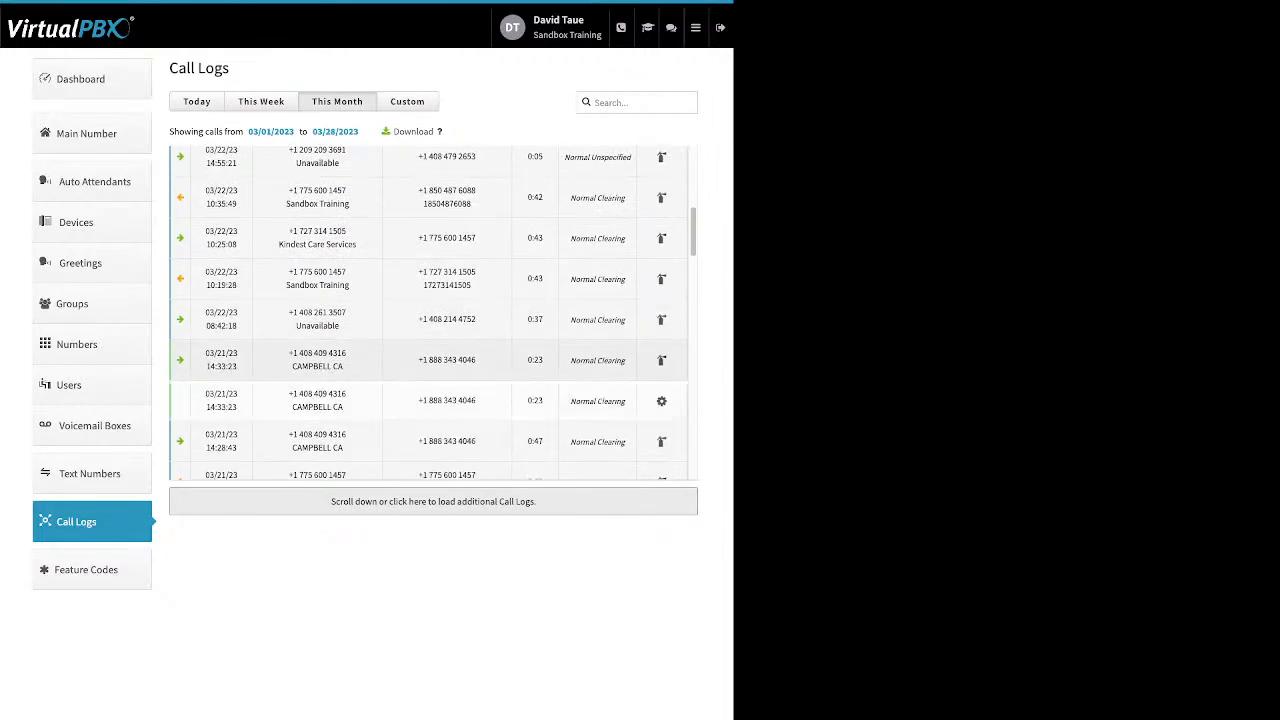
left_click(433, 358)
scroll(433, 355, "down", 1)
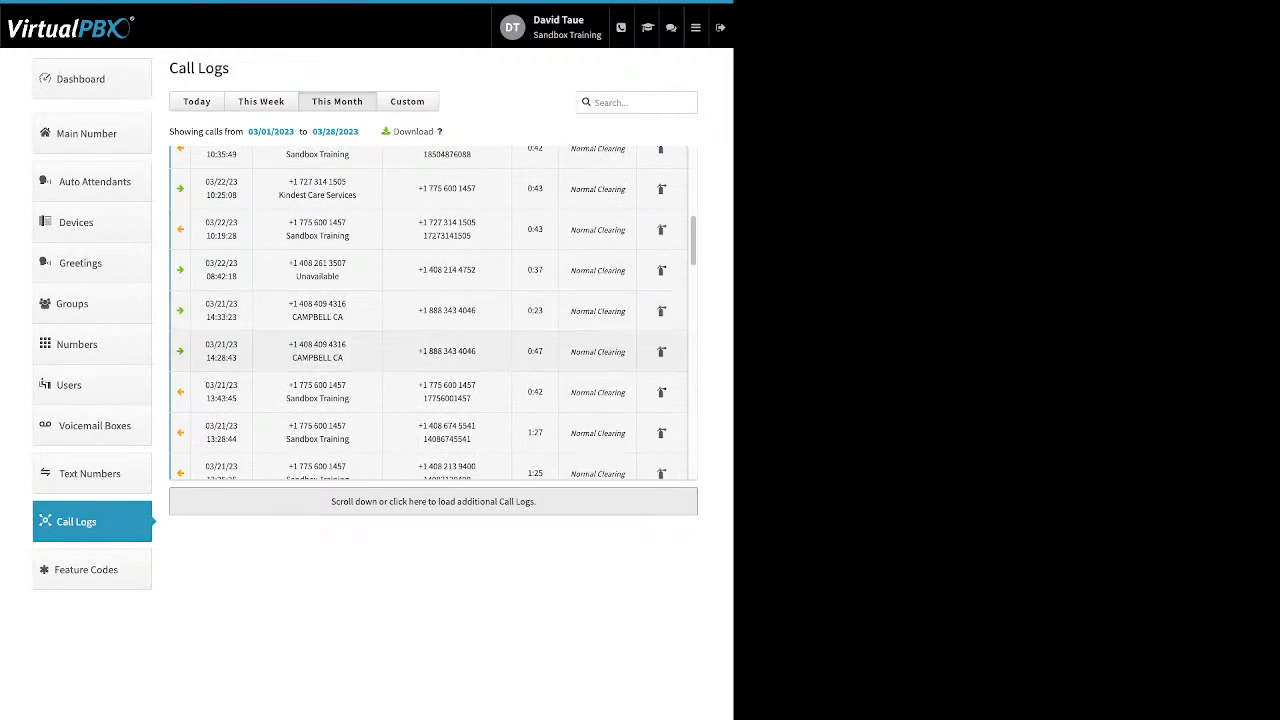
Expand the 03/21/23 14:28:43 call and examine the receiving devices and hangup cause of each call leg
left_click(433, 355)
scroll(433, 355, "down", 2)
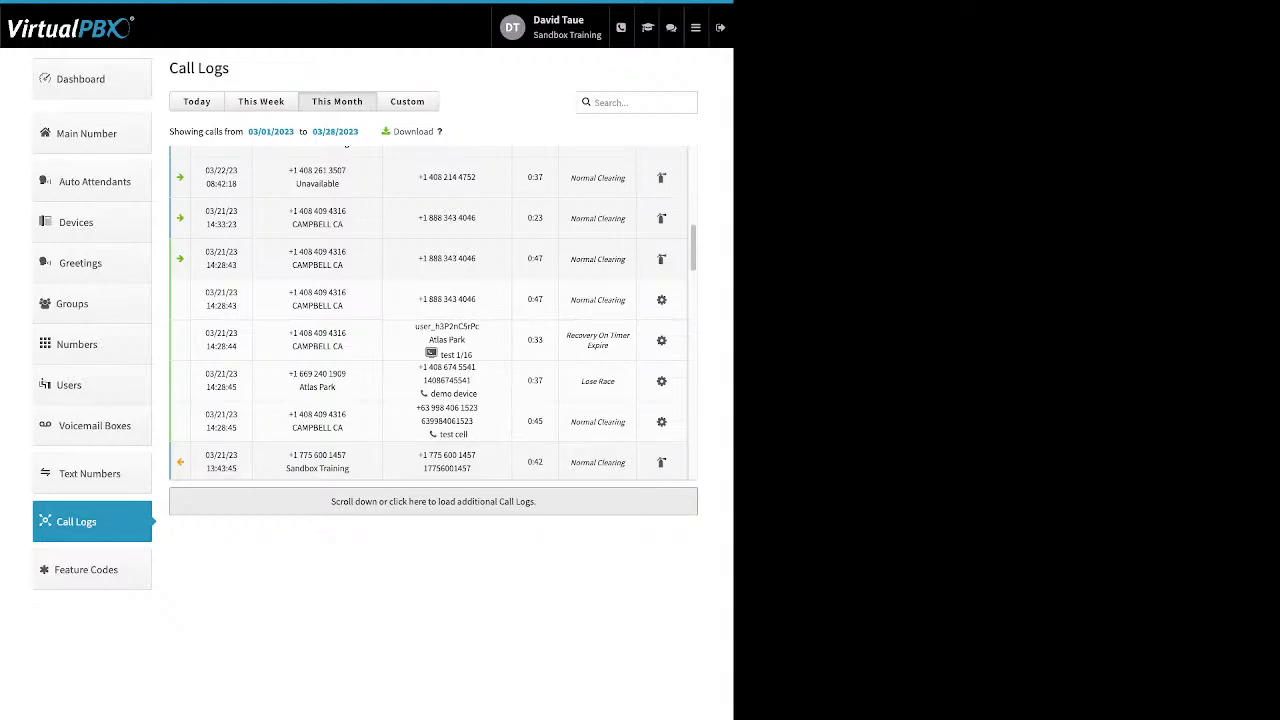
left_click_drag(566, 335, 577, 336)
left_click(577, 336)
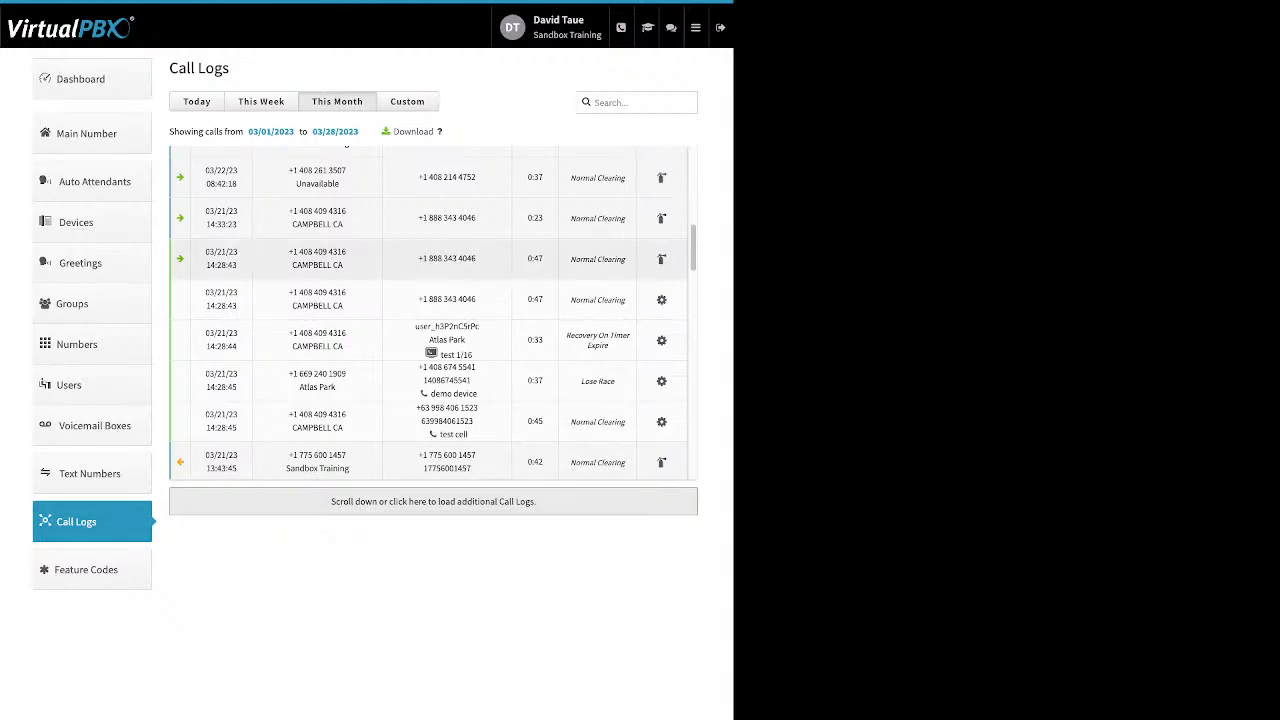
scroll(427, 312, "down", 1)
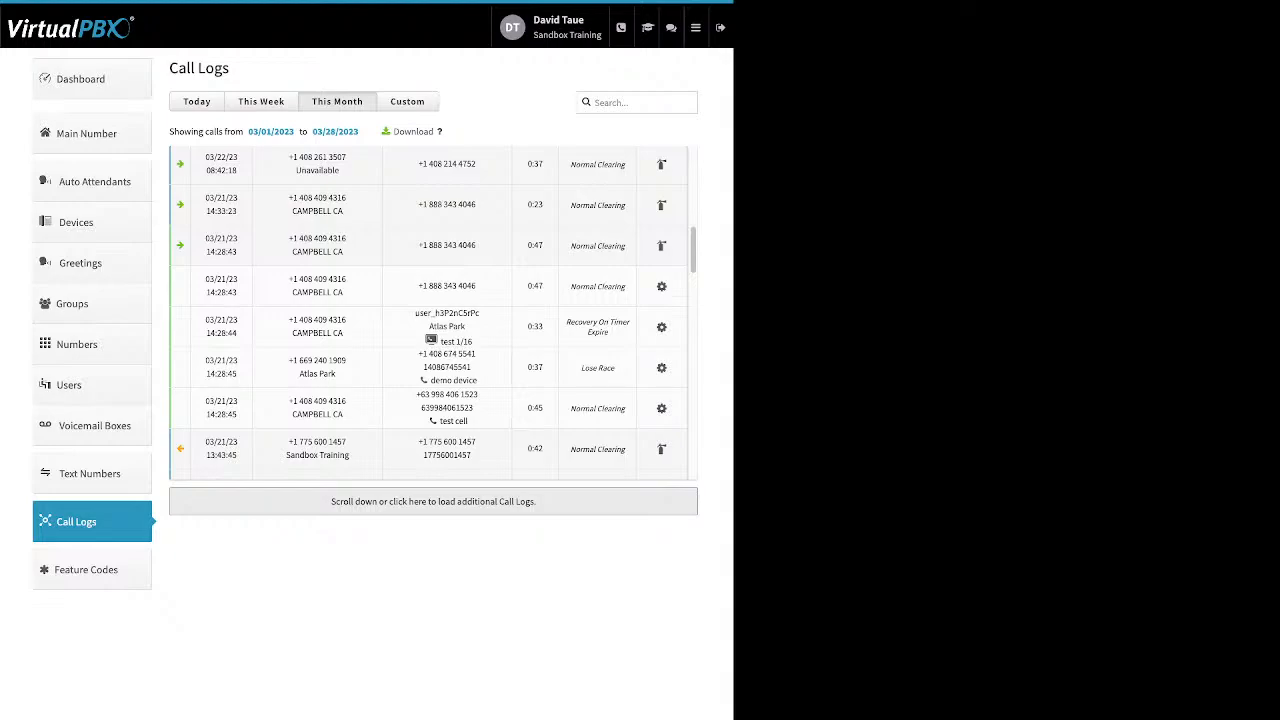
left_click_drag(571, 408, 582, 408)
scroll(432, 312, "down", 1)
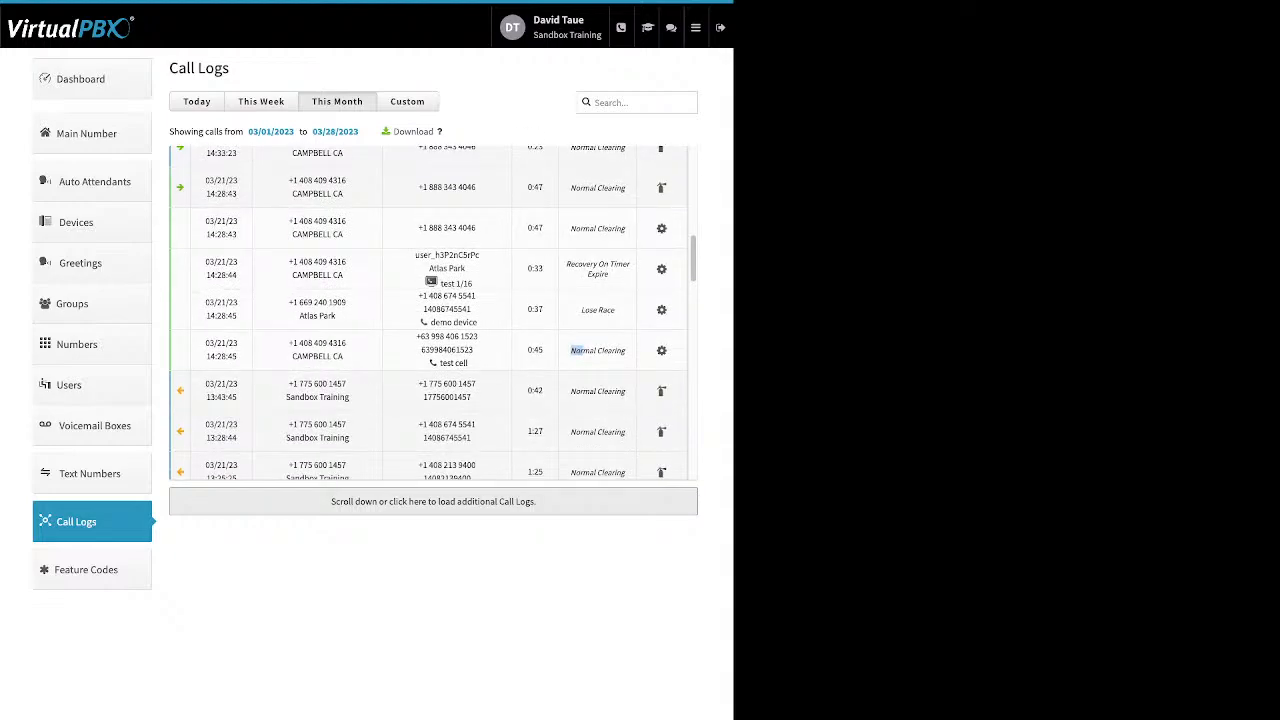
scroll(640, 300, "up", 3)
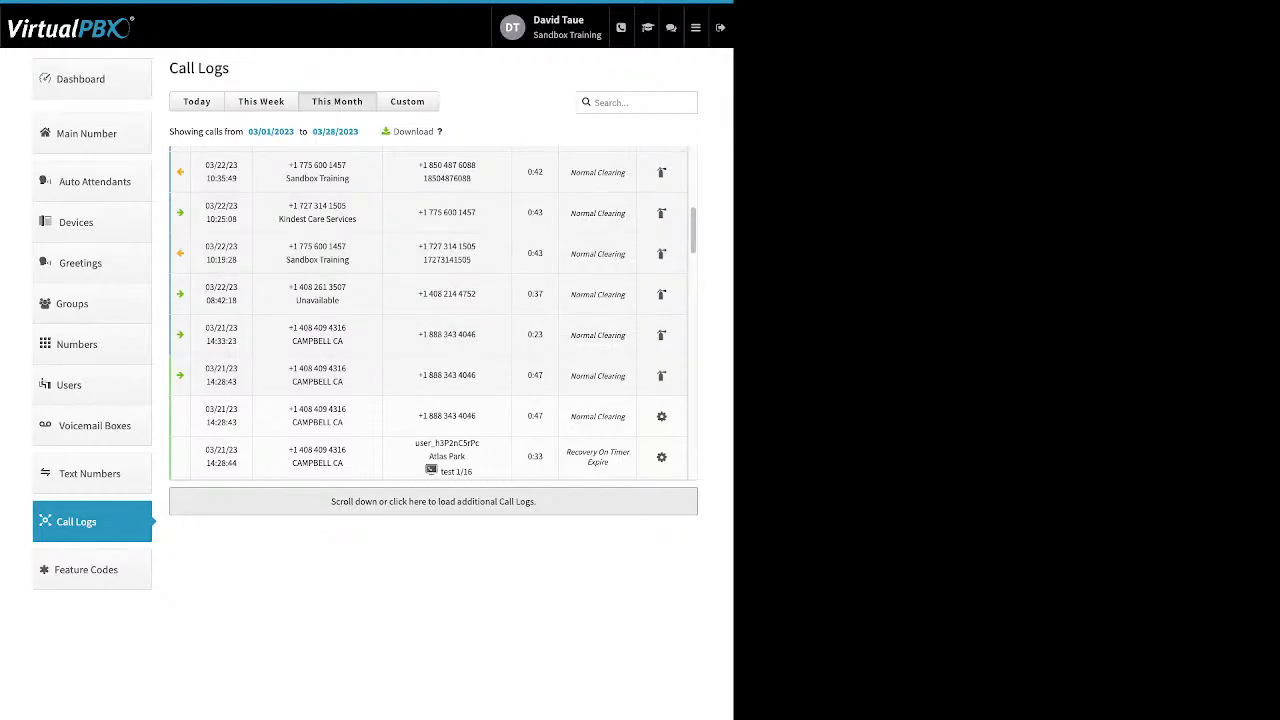
Examine the custom date range options of the call logs, including the start date calendar, and compare them with the monthly view
left_click(407, 101)
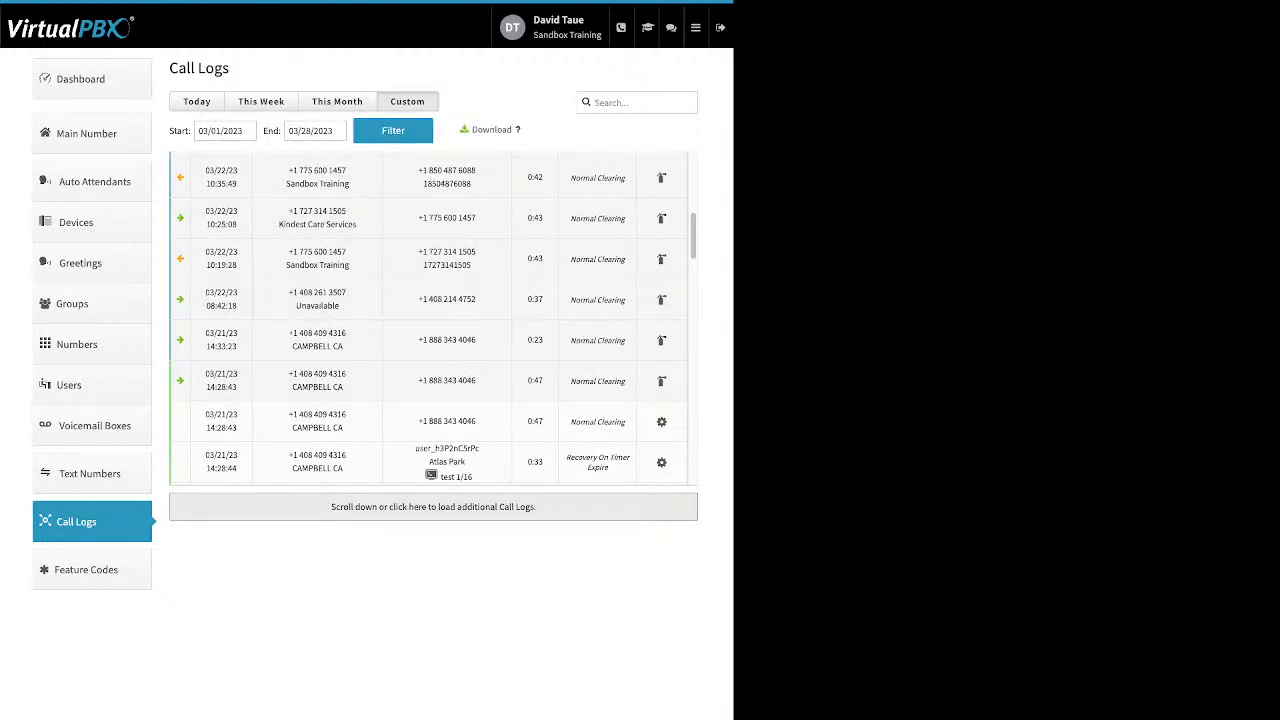
left_click(215, 131)
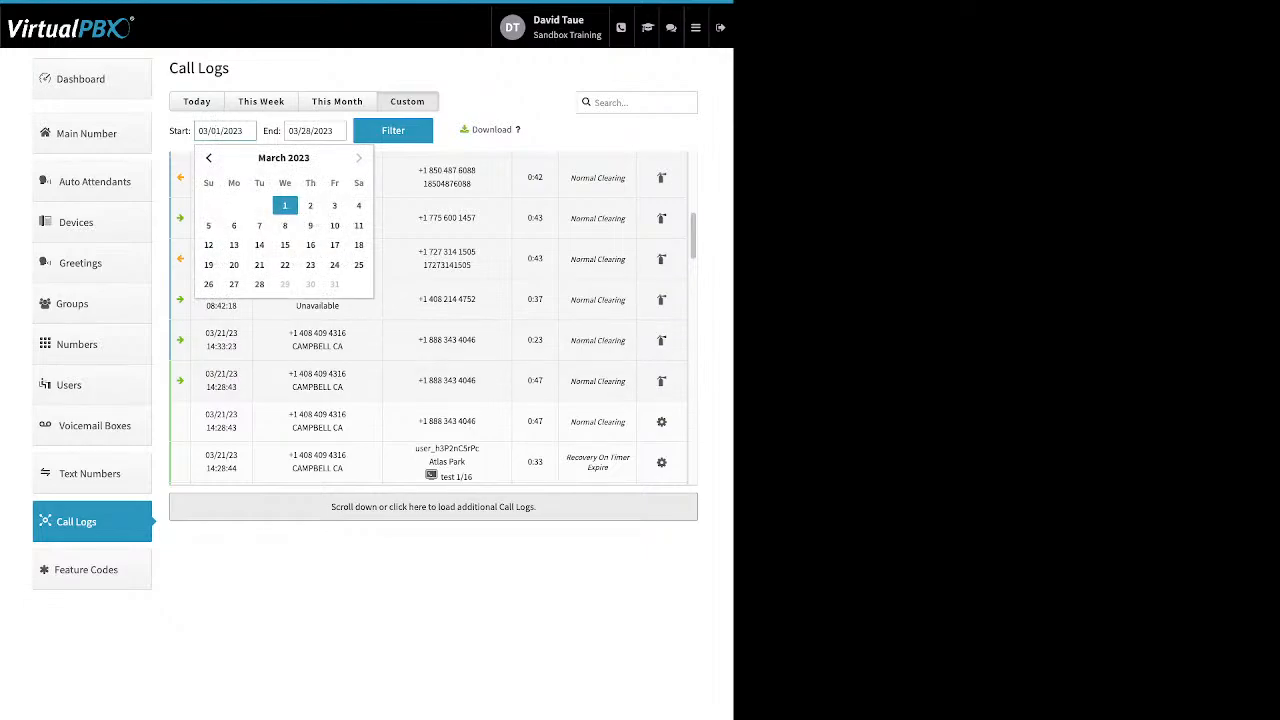
key("Escape")
left_click(337, 101)
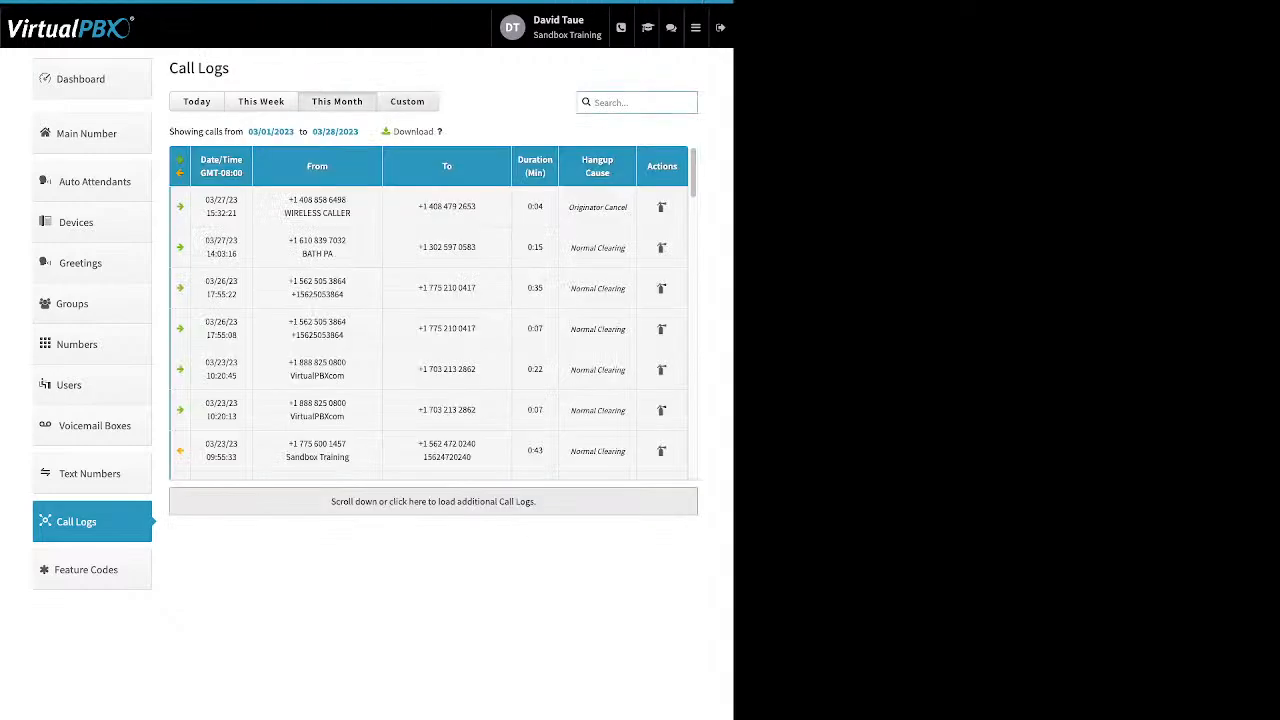
left_click(407, 101)
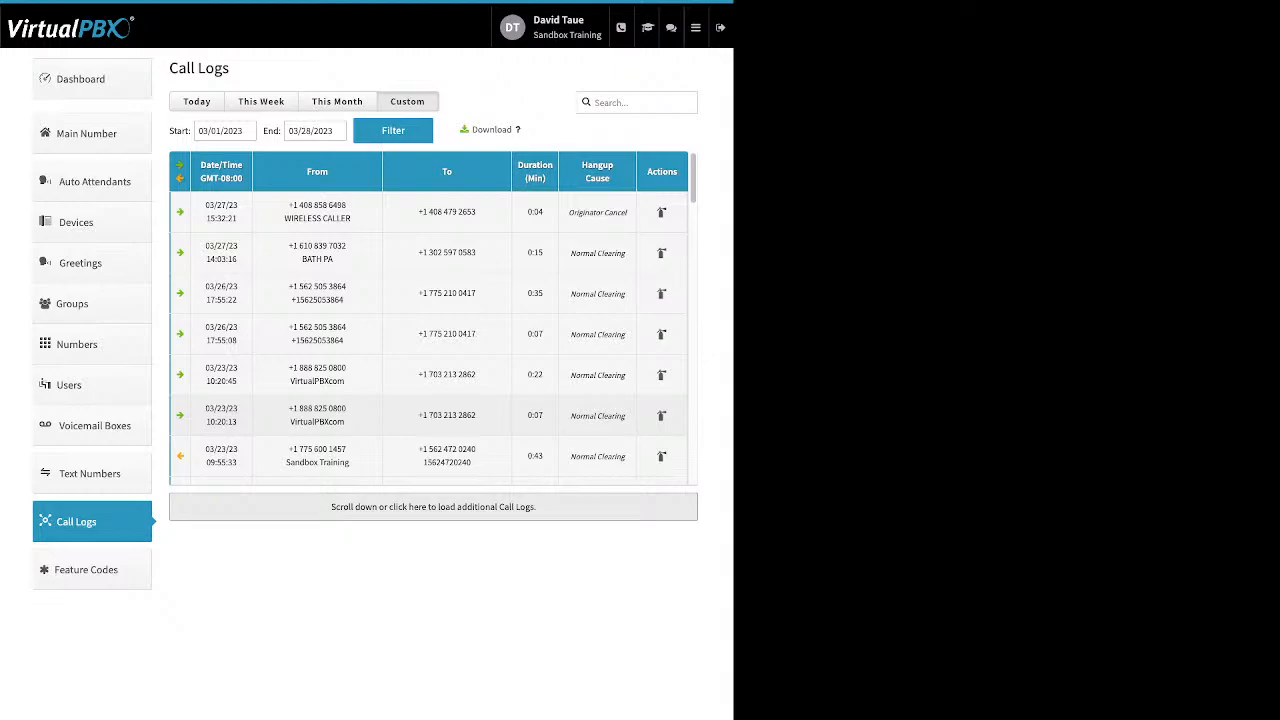
Go to Feature Codes and examine the available codes and their help notes
left_click(92, 570)
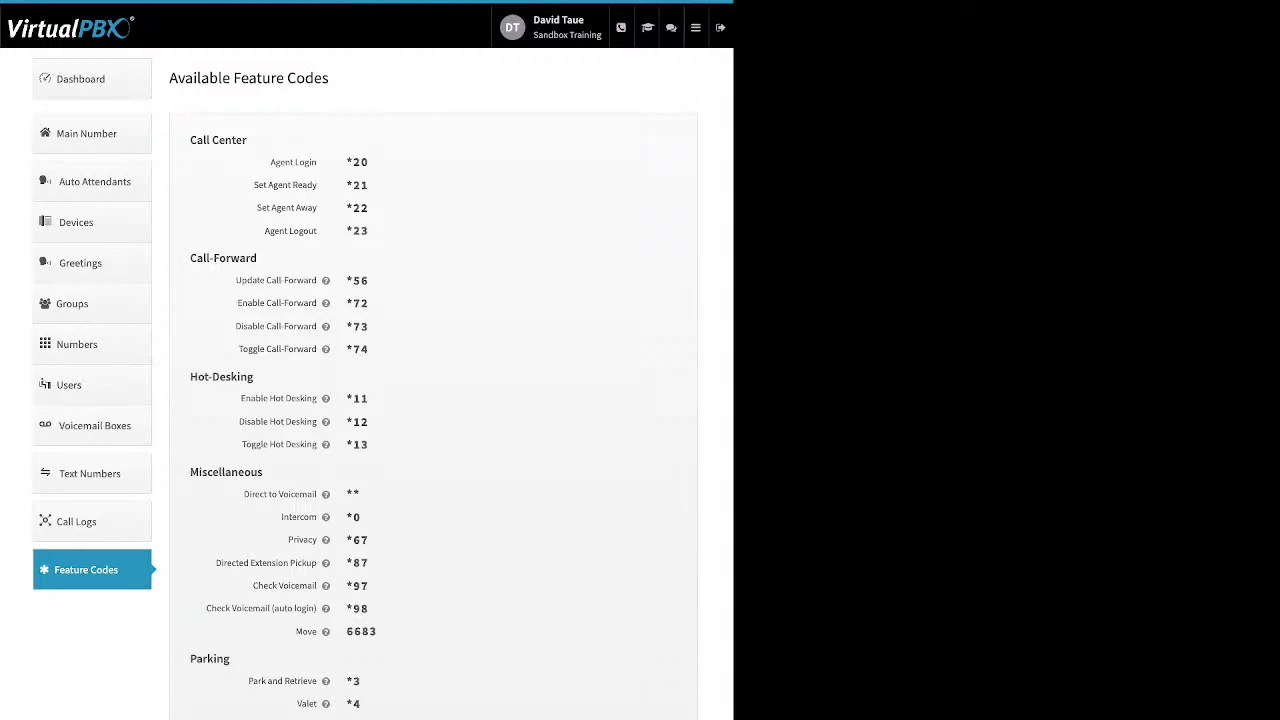
mouse_move(325, 280)
Go to the Blacklists app, open the form for creating a blacklist, and examine its Name field
mouse_move(696, 28)
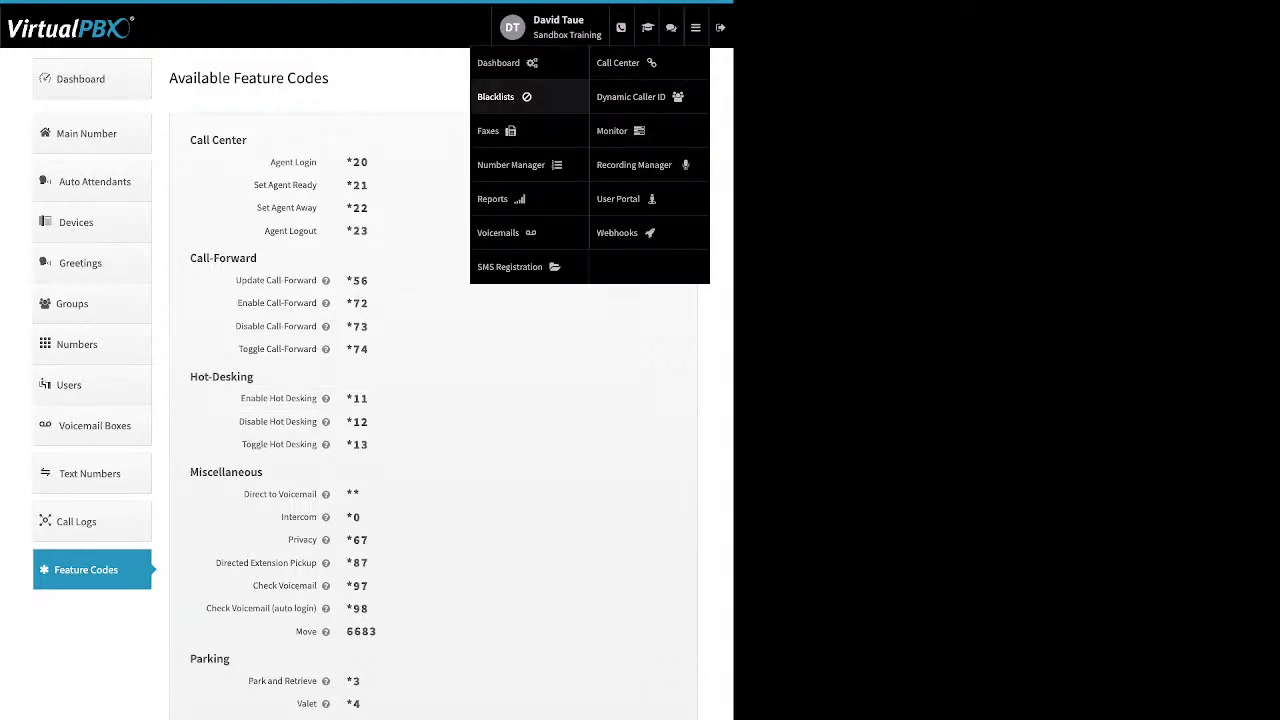
left_click(496, 96)
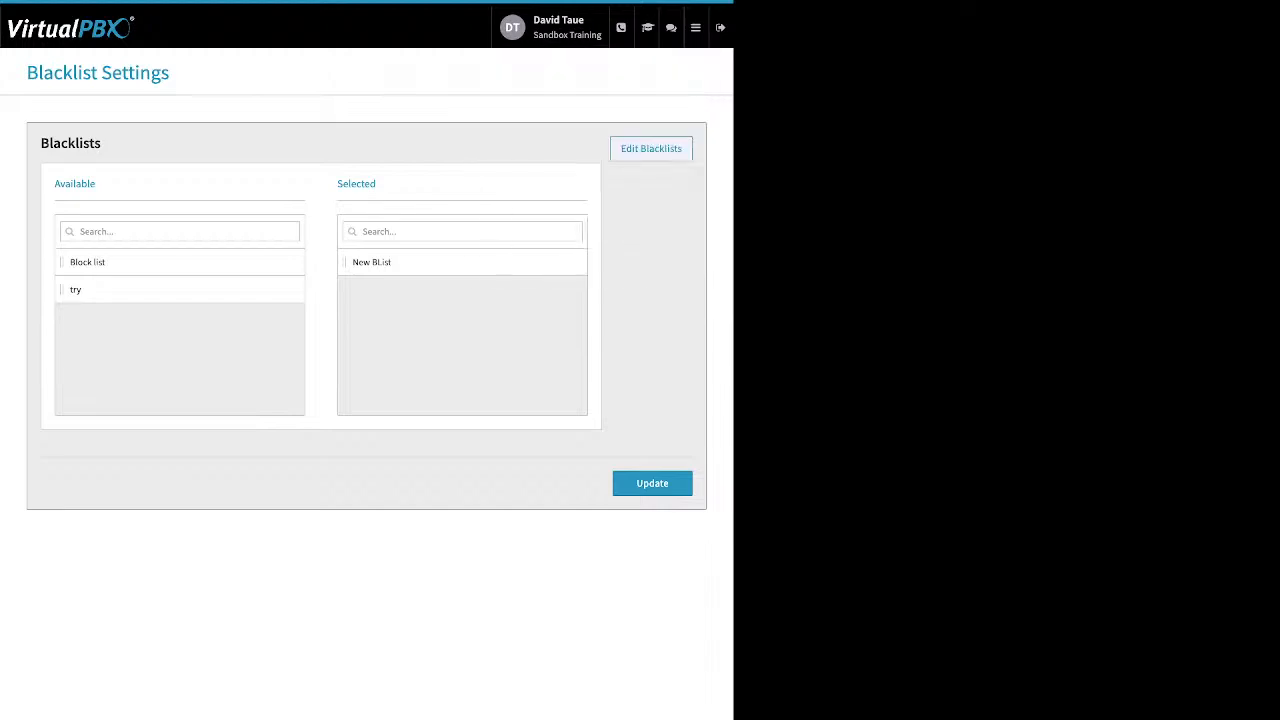
left_click(651, 149)
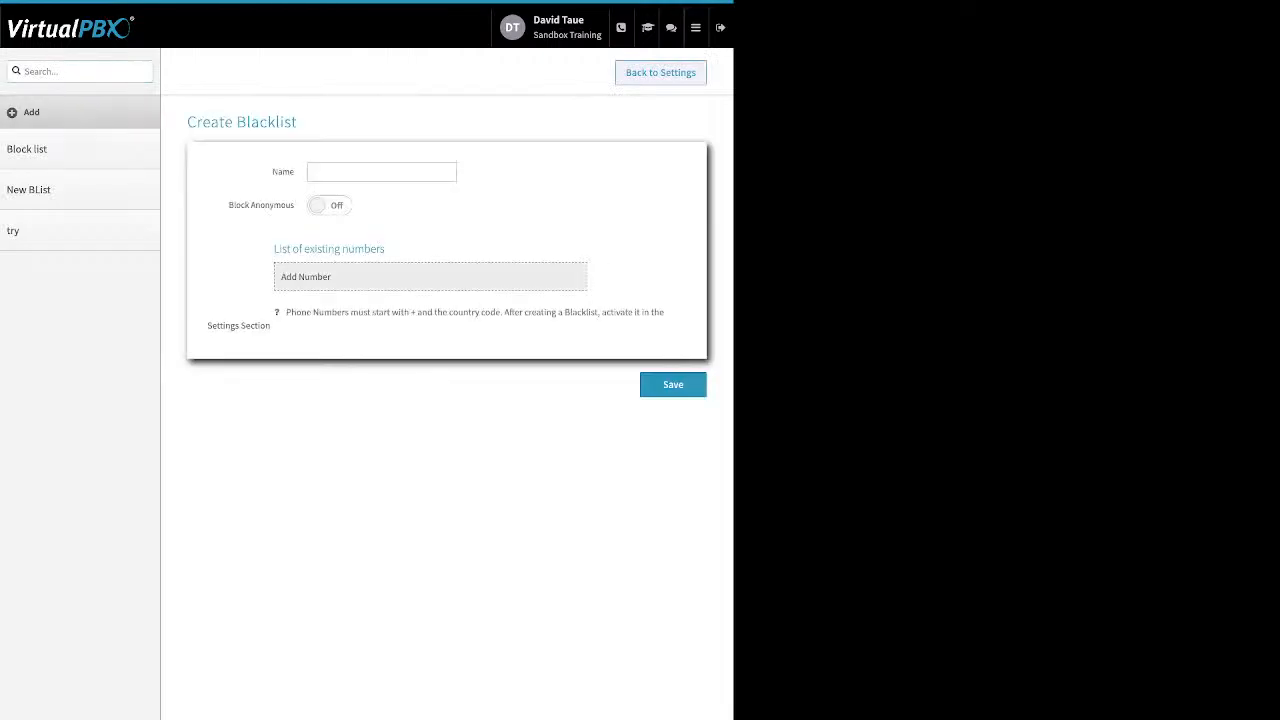
double_click(283, 172)
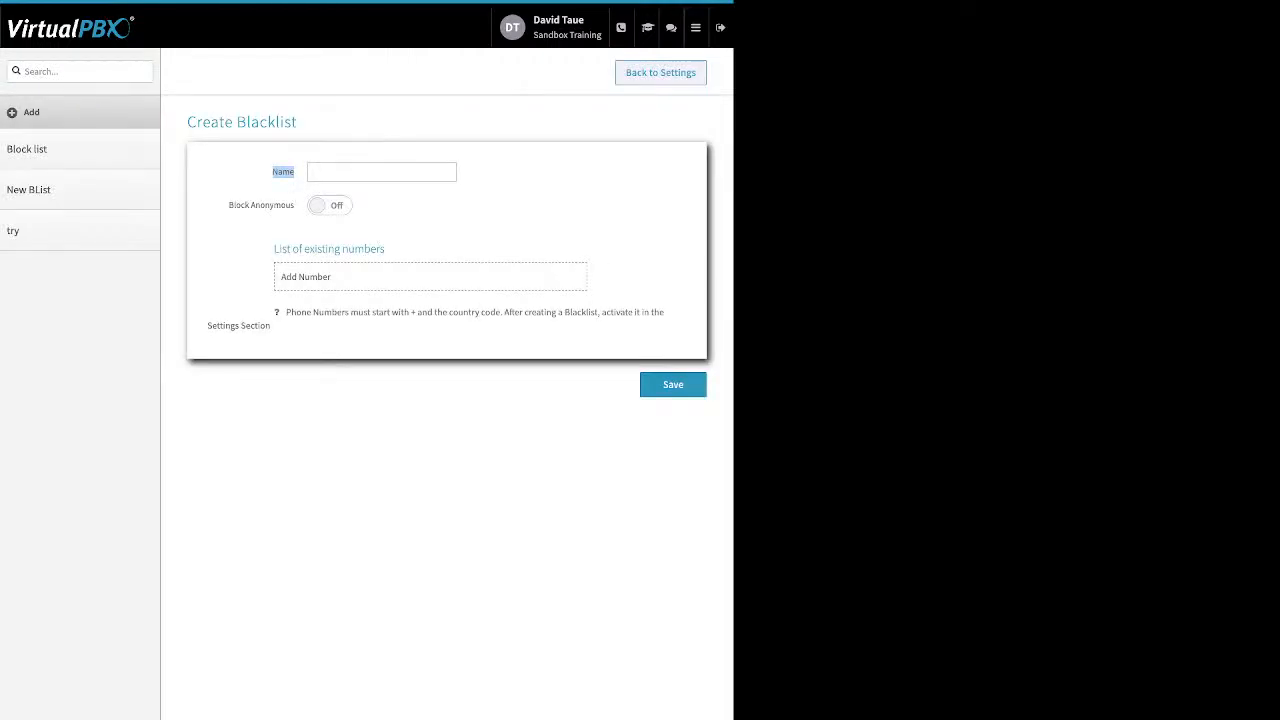
Turn the Block Anonymous option of the new blacklist on and back off
left_click_drag(229, 205, 286, 205)
left_click(330, 205)
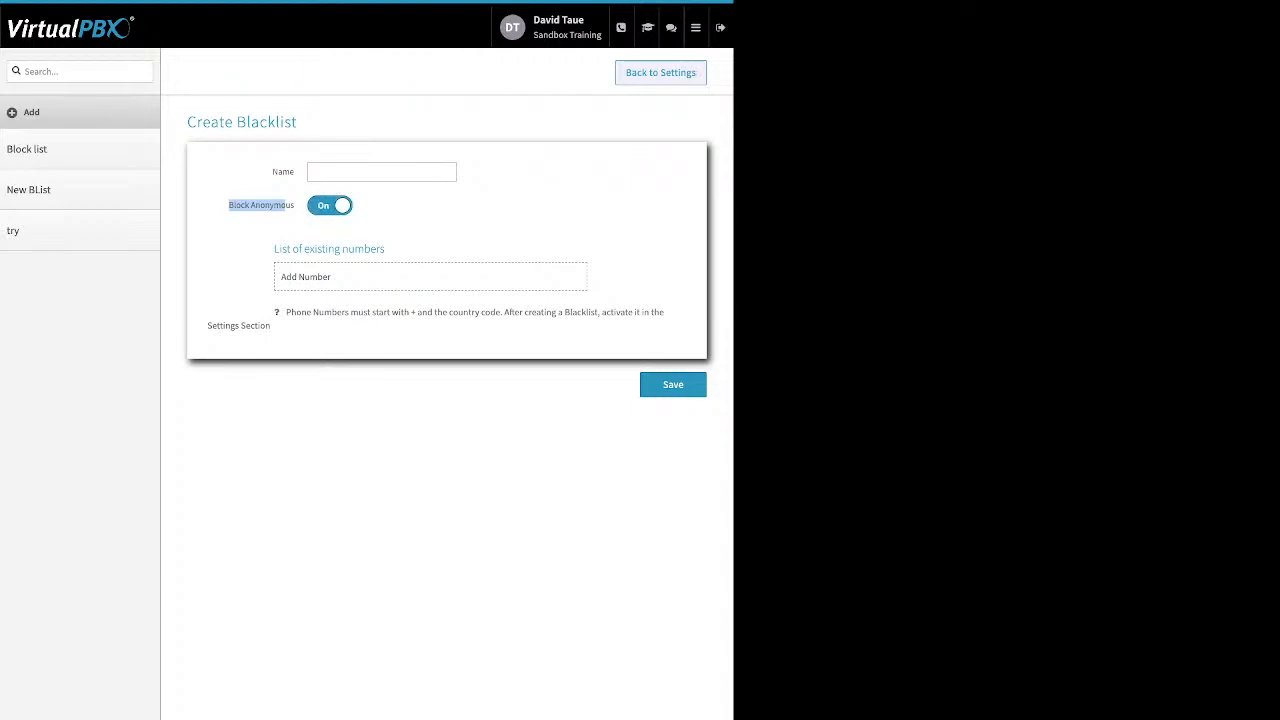
left_click(284, 206)
left_click(330, 205)
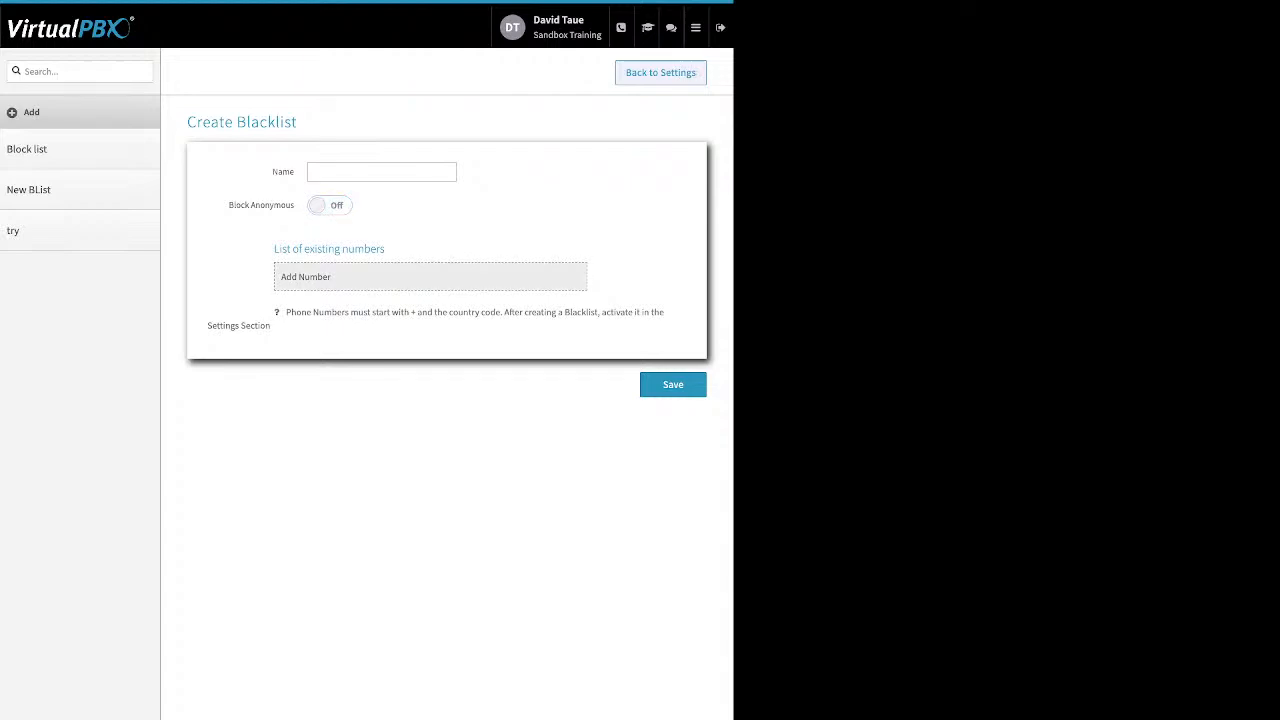
Examine the new blacklist's number list and its number entry field, and return to the blacklist settings without saving
left_click_drag(386, 249, 274, 249)
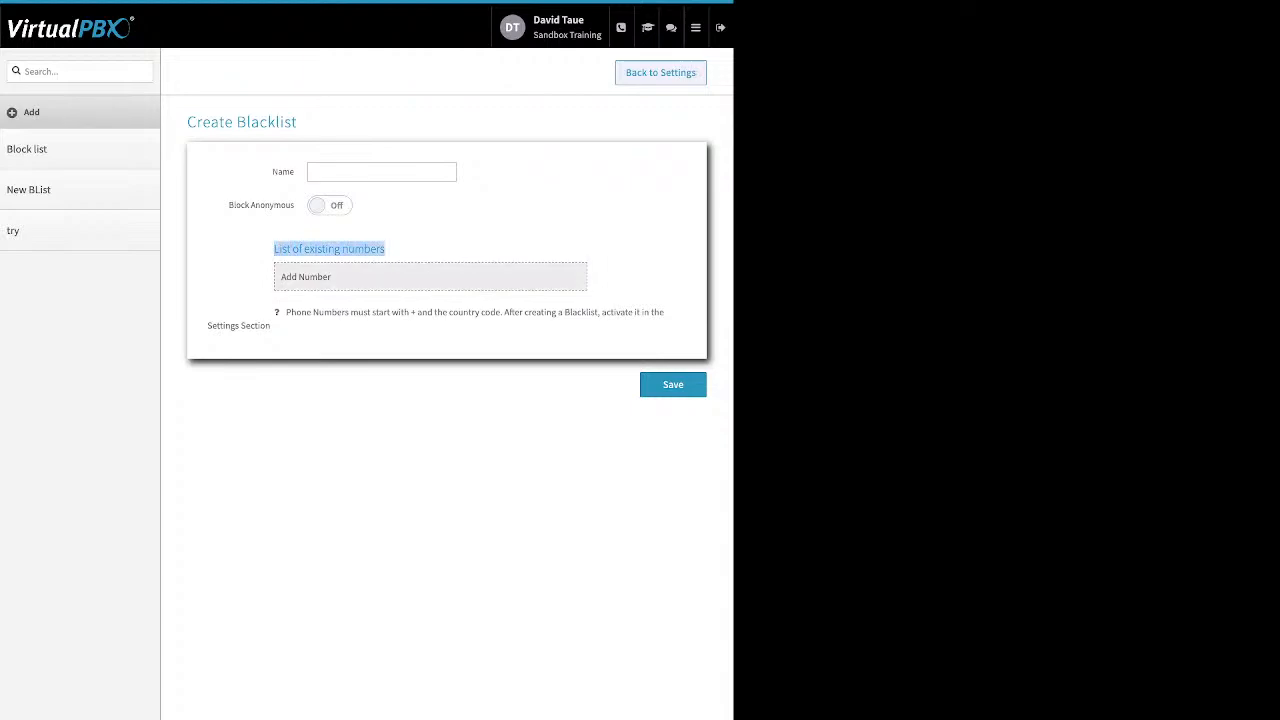
left_click(305, 277)
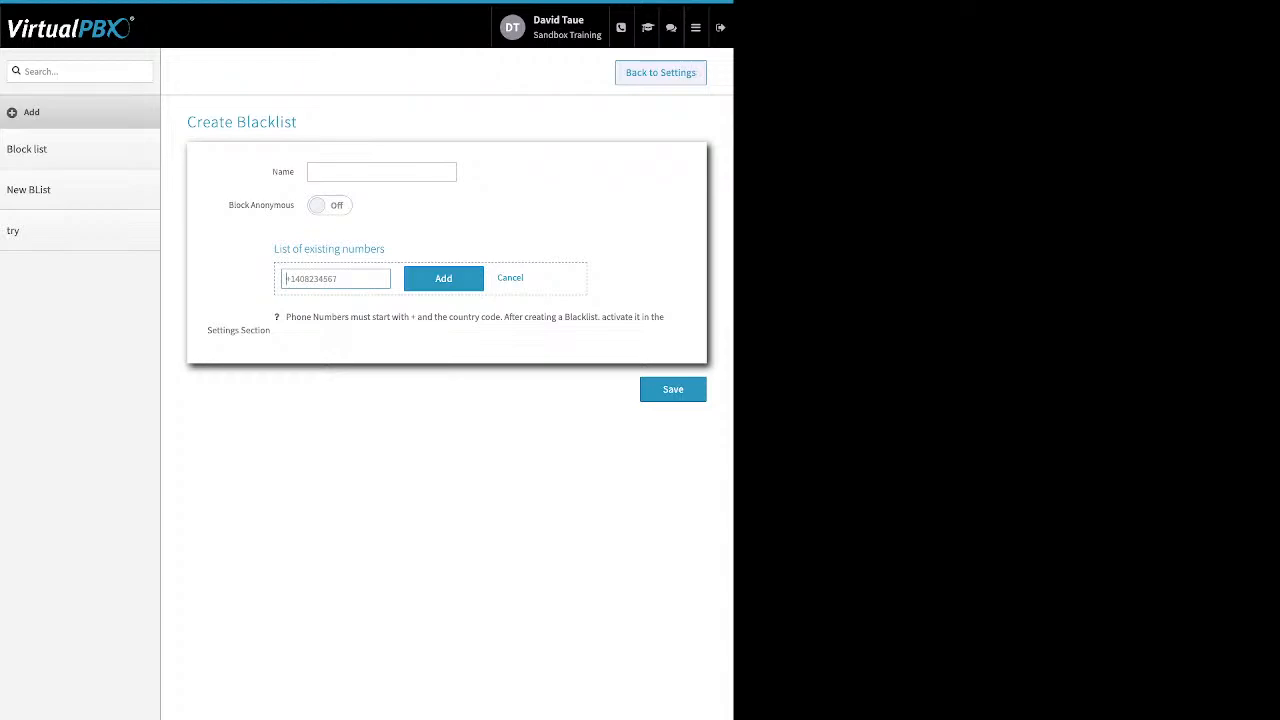
left_click(660, 72)
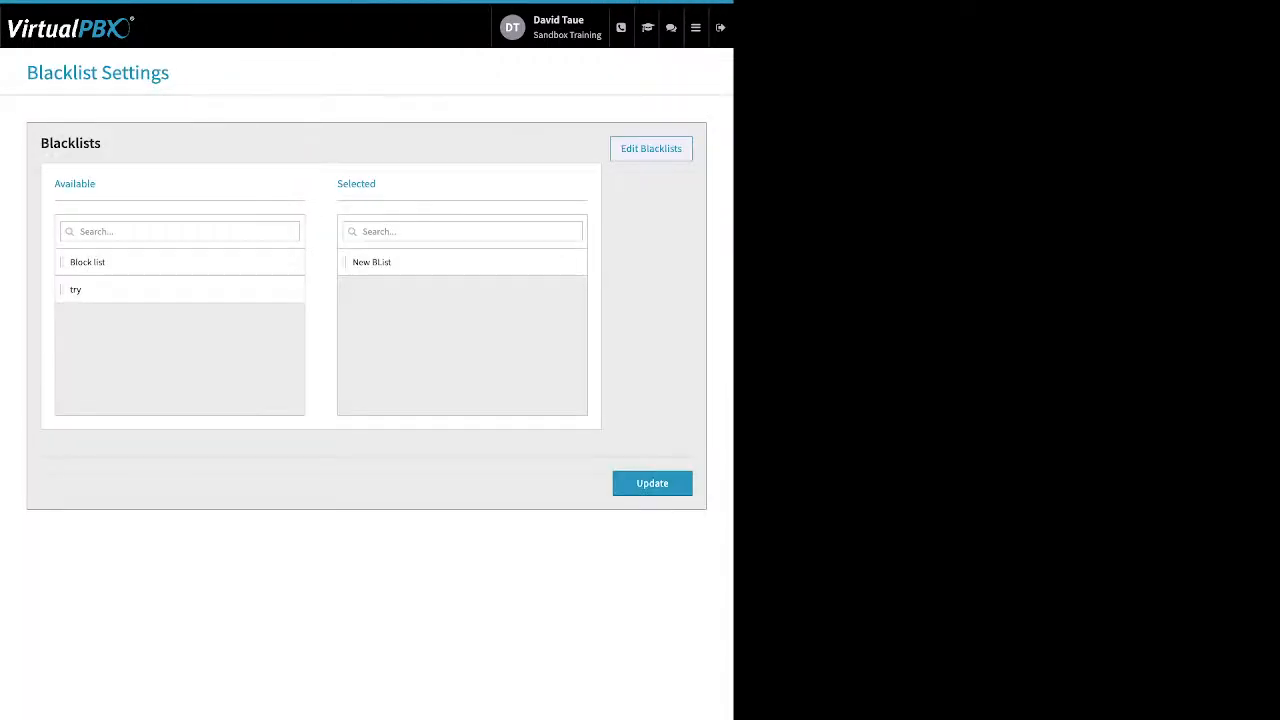
Move Block list from the available to the selected blacklists and save the blacklist settings
left_click_drag(87, 262, 378, 295)
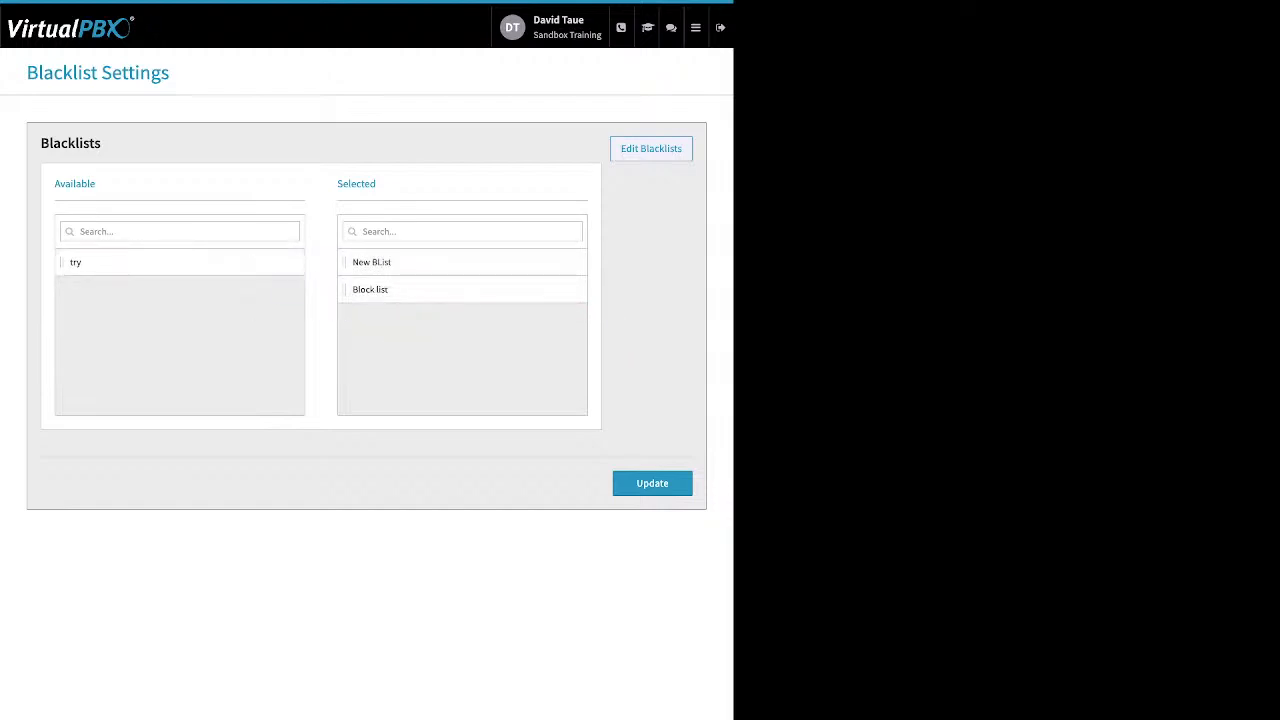
left_click_drag(365, 184, 377, 184)
left_click(645, 486)
Go to the Faxes app and show the inbound faxes of Sandbox Training's Main Faxbox
left_click(696, 28)
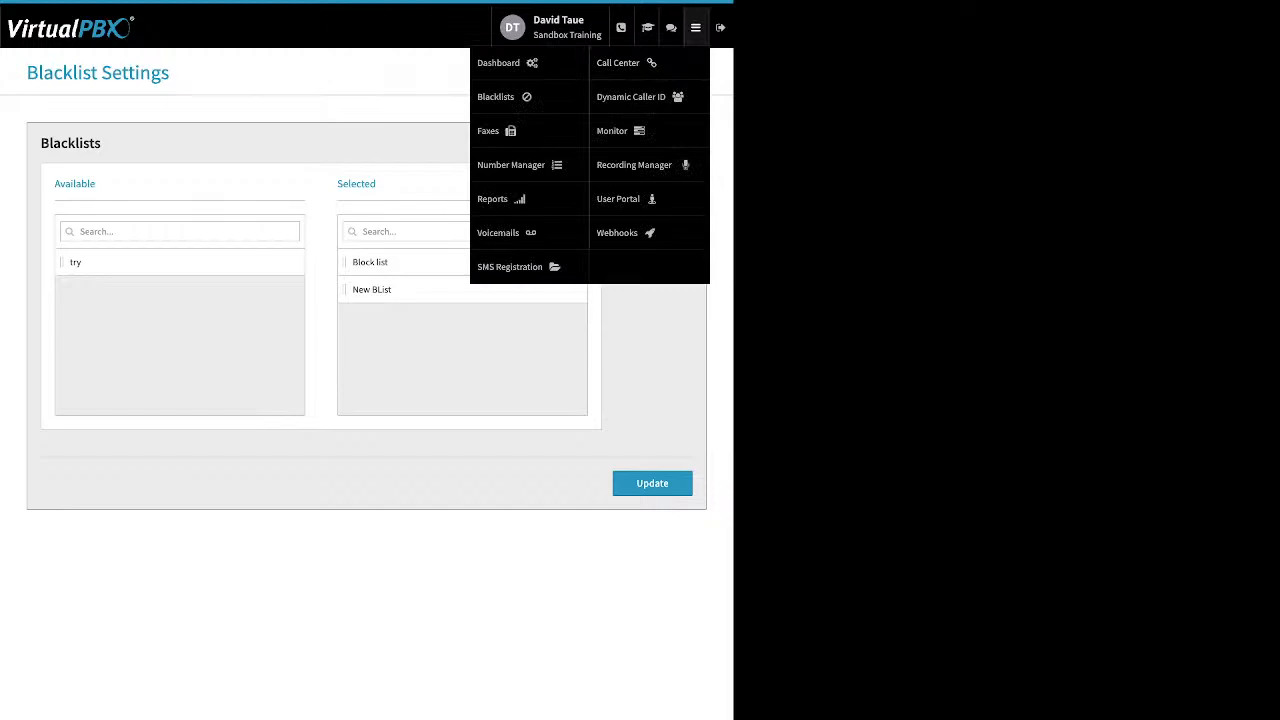
left_click(493, 131)
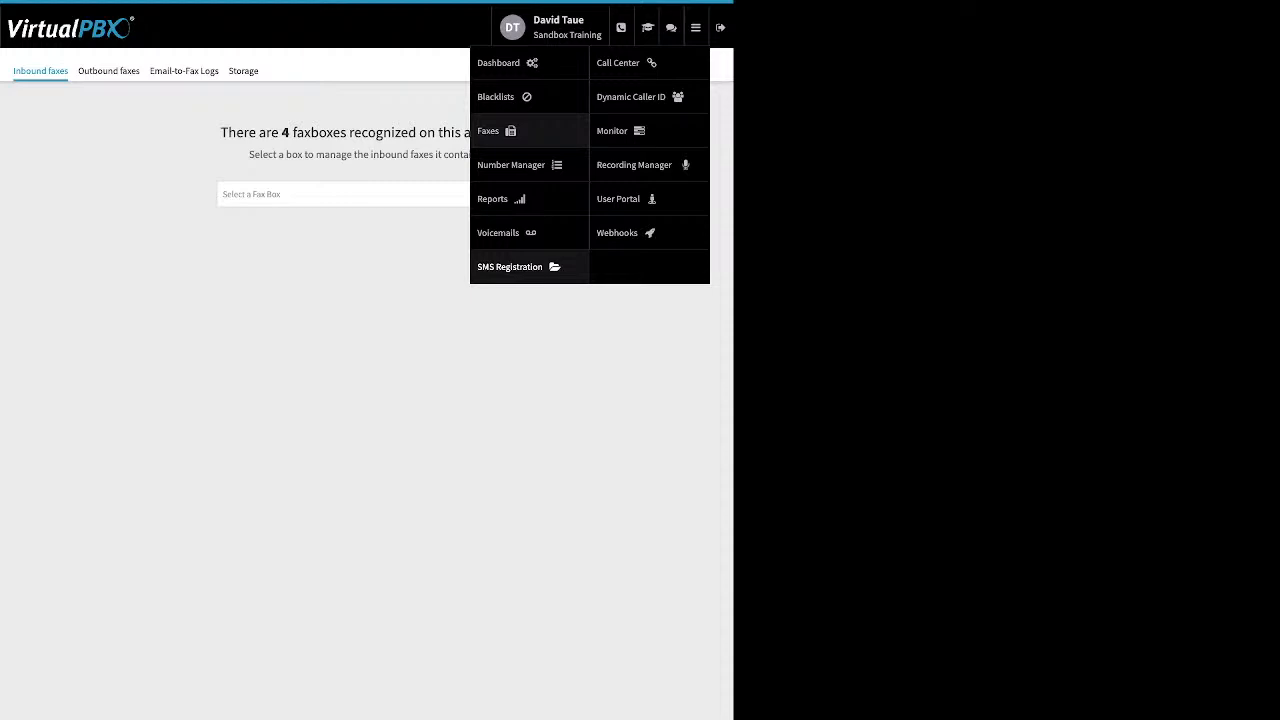
left_click(366, 194)
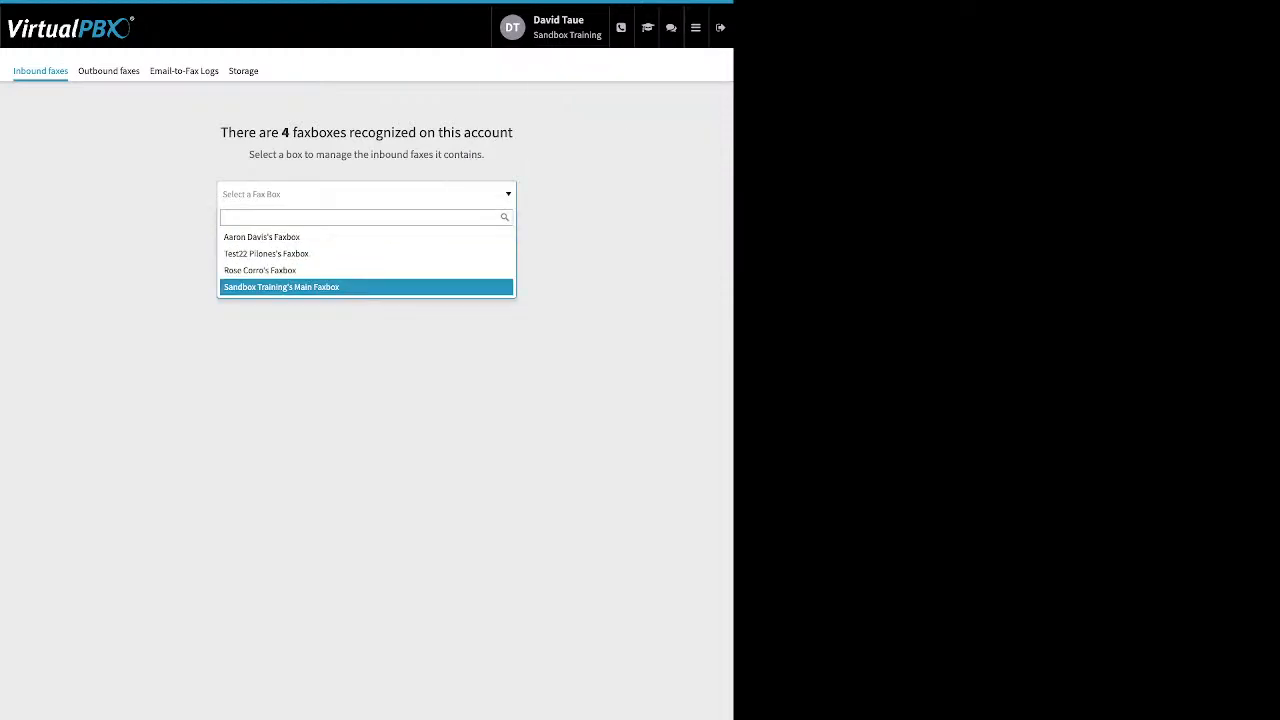
left_click(340, 287)
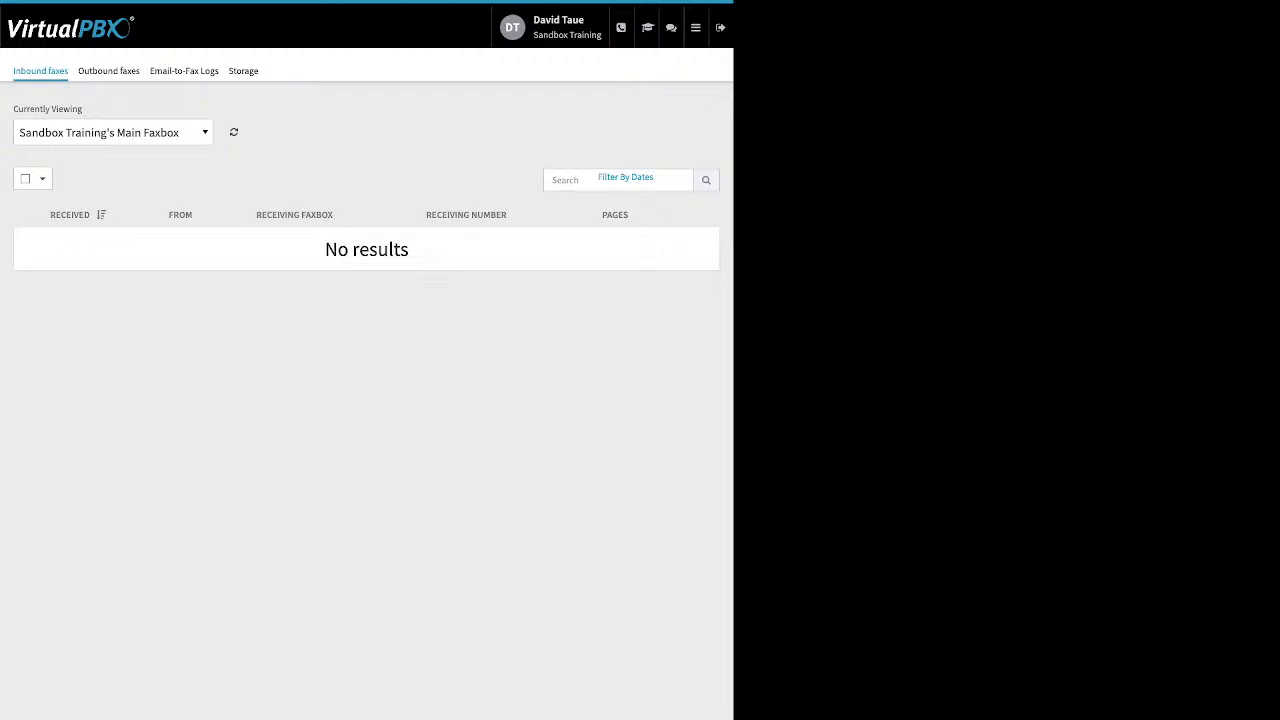
Show the outbound faxes of Sandbox Training's Main Faxbox
left_click(109, 71)
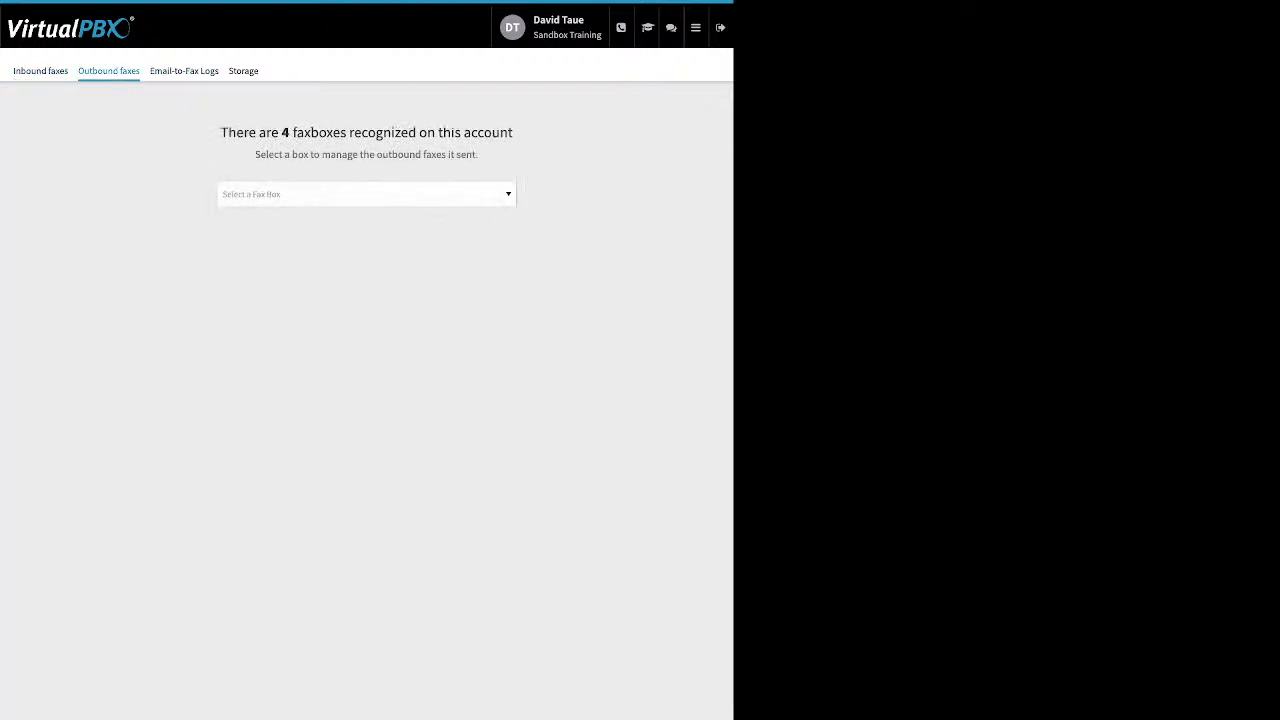
left_click(366, 194)
key("Down")
key("Down")
key("Down")
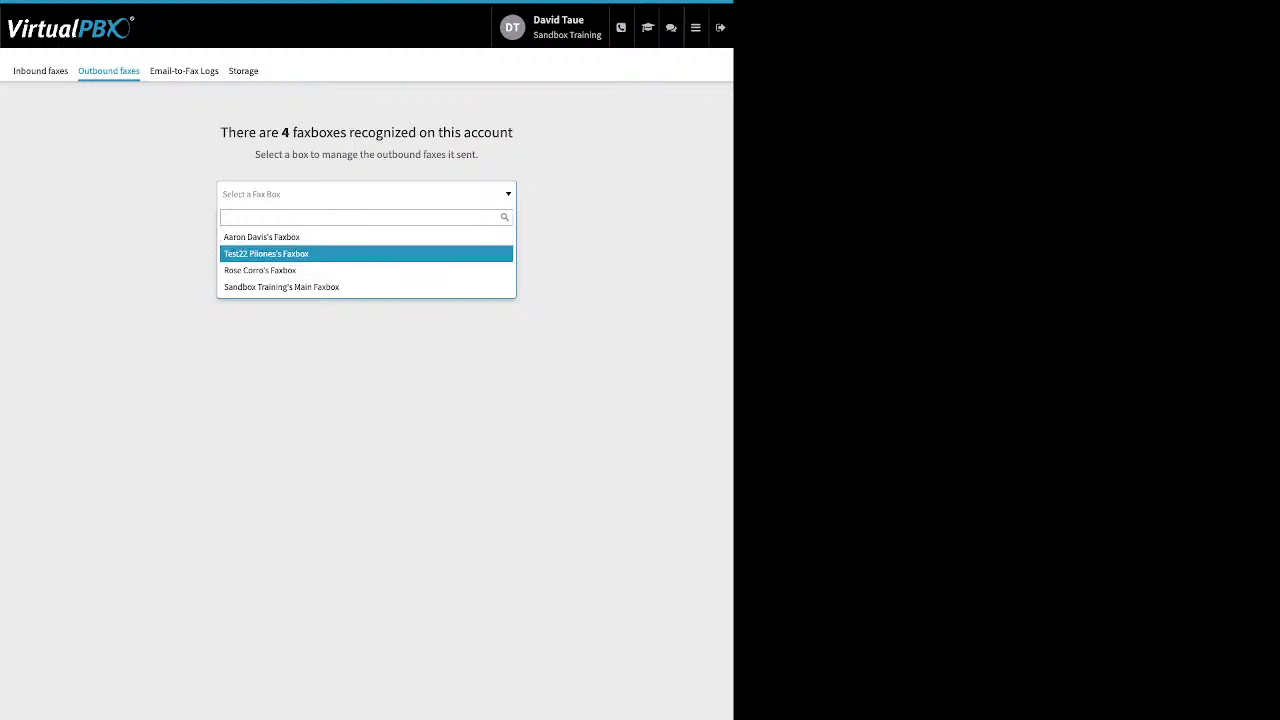
key("Return")
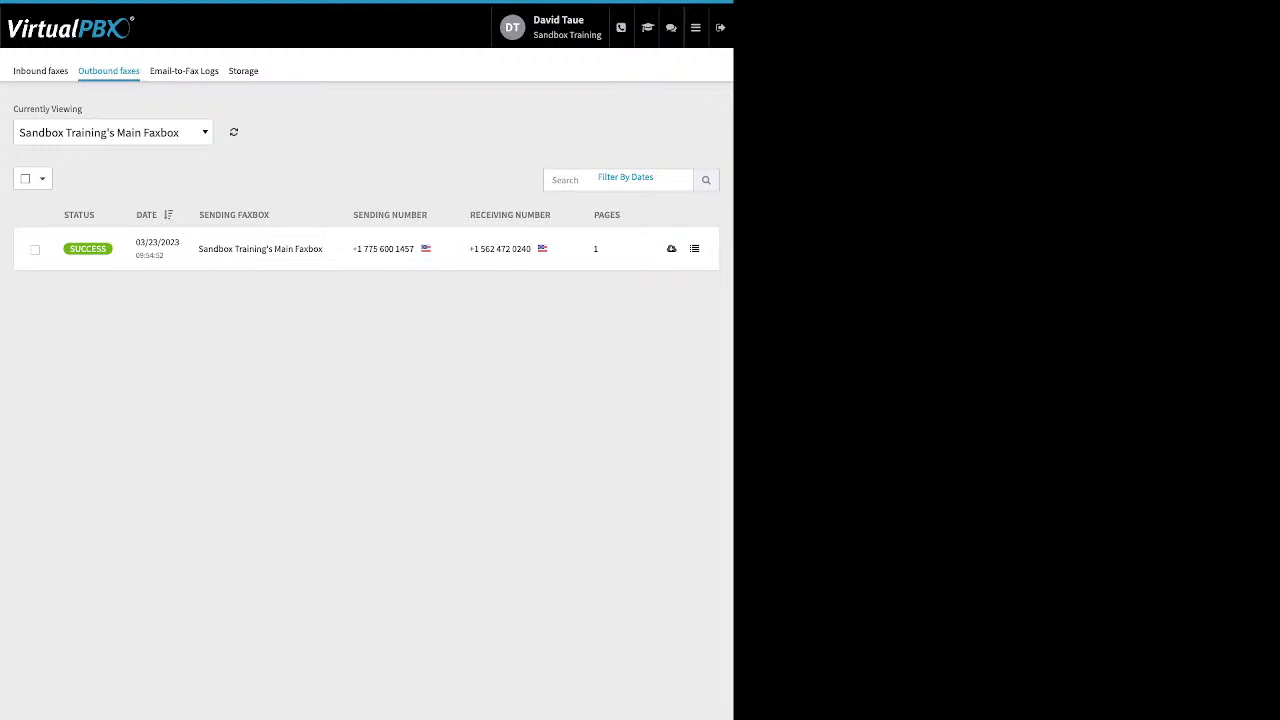
Show the email-to-fax logs and examine the technical details and errors of both failed entries, closing each one
left_click(184, 71)
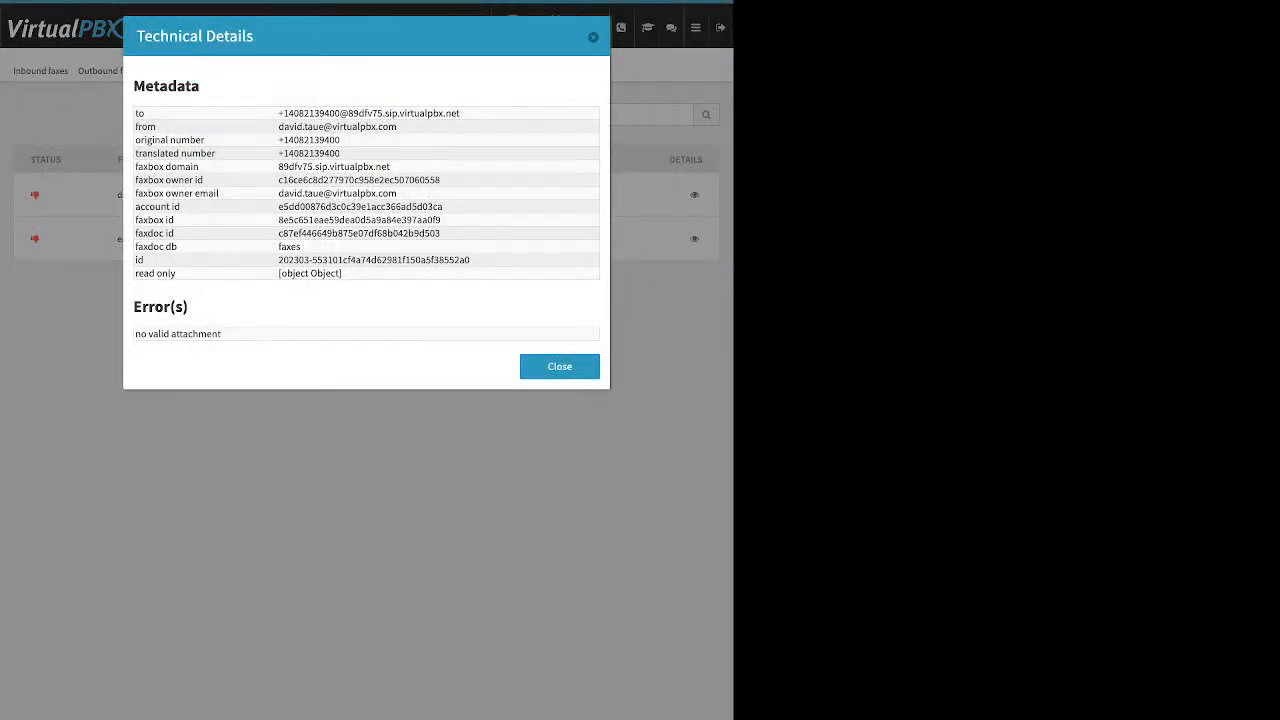
triple_click(178, 334)
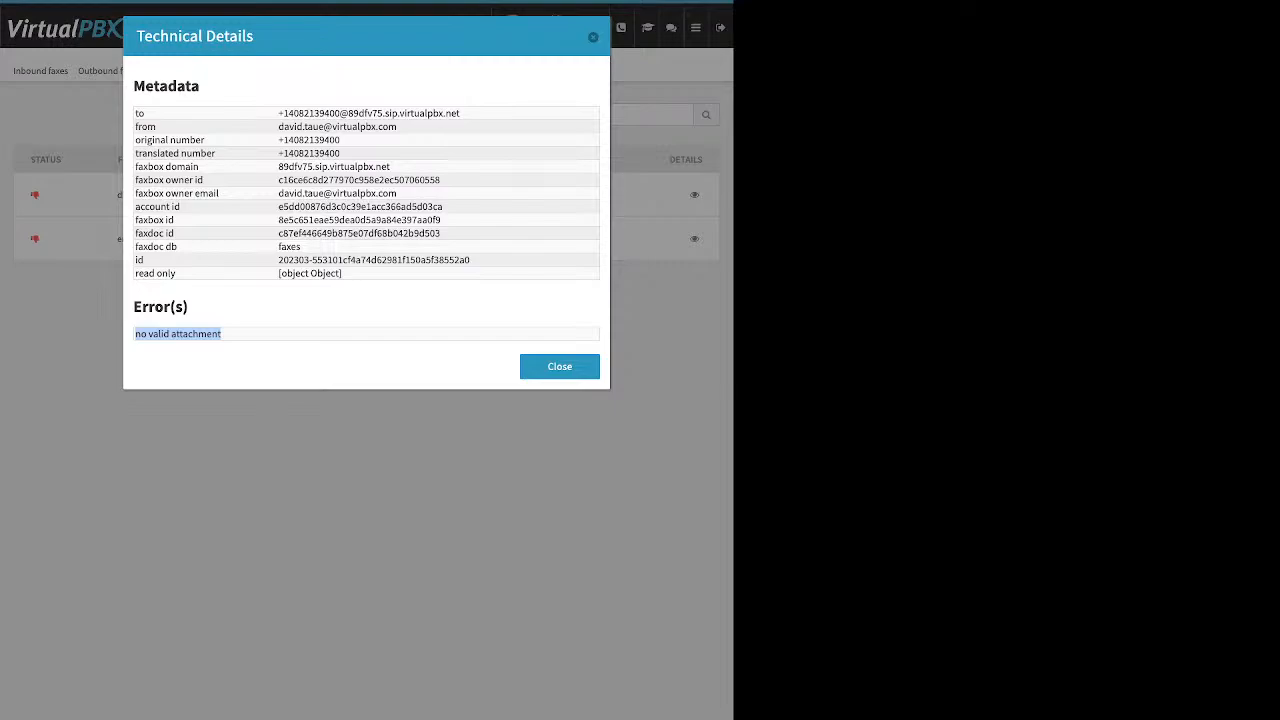
key("Escape")
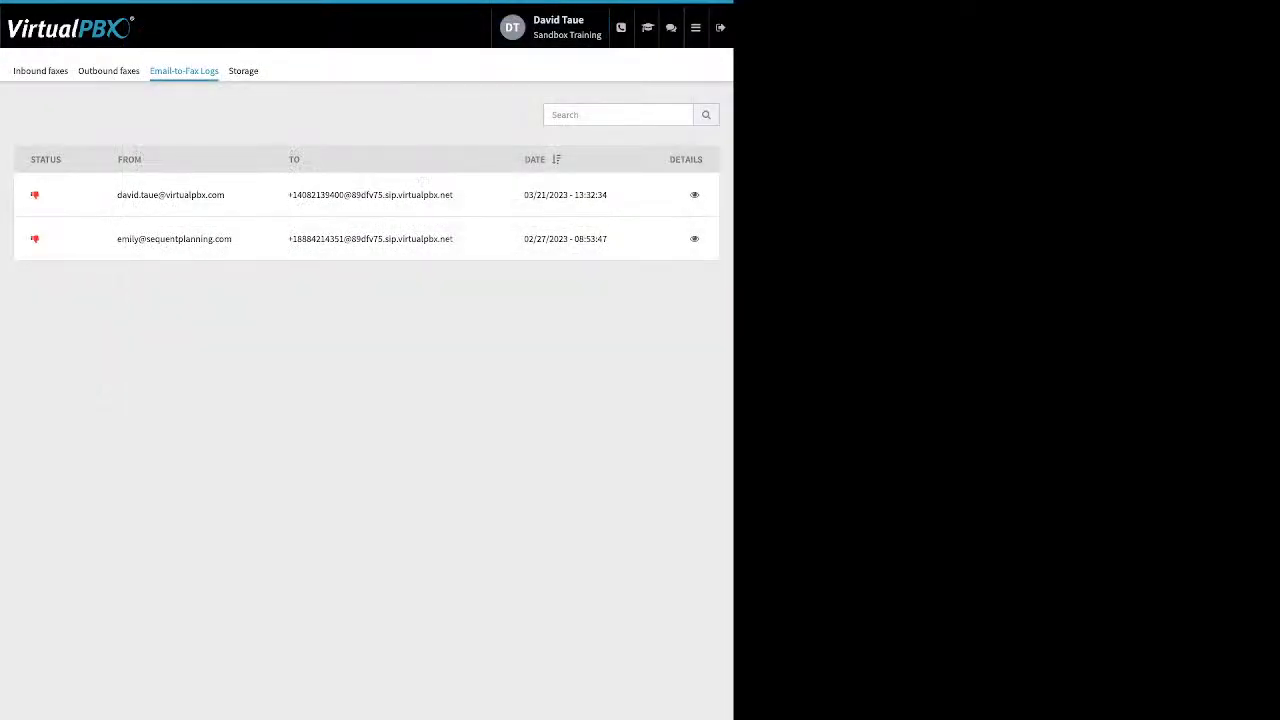
left_click(694, 239)
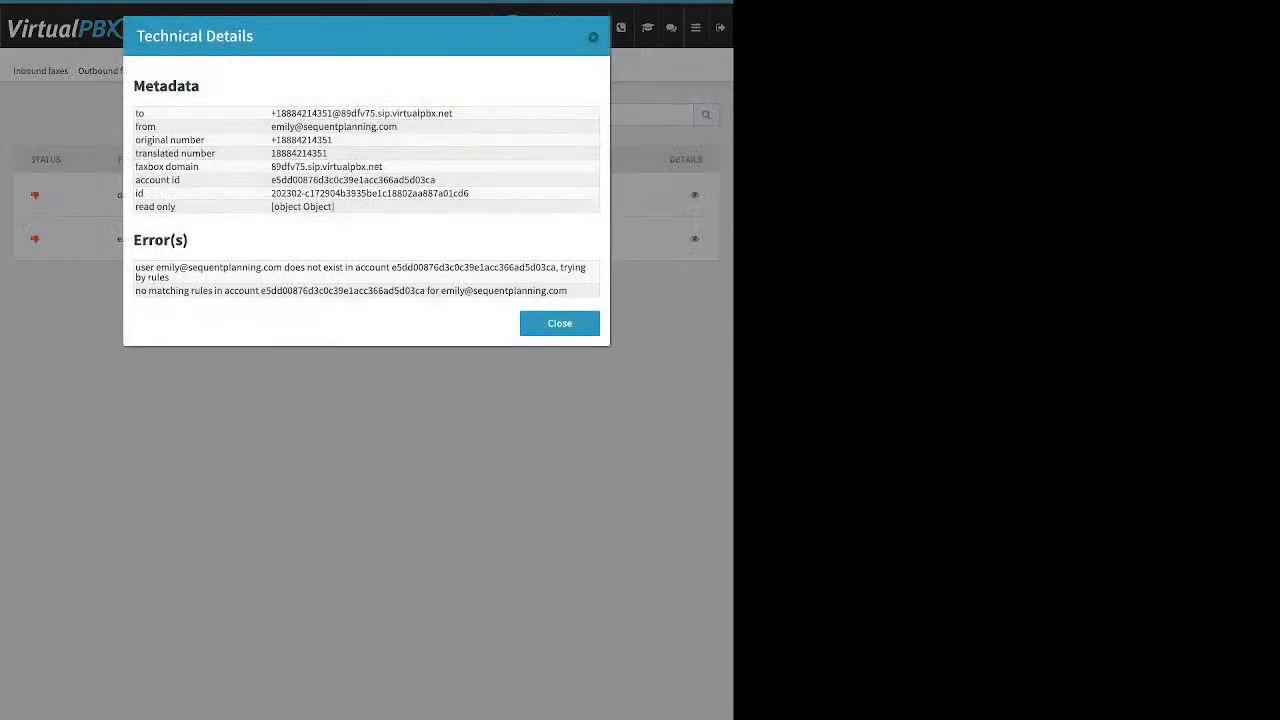
left_click_drag(135, 267, 283, 267)
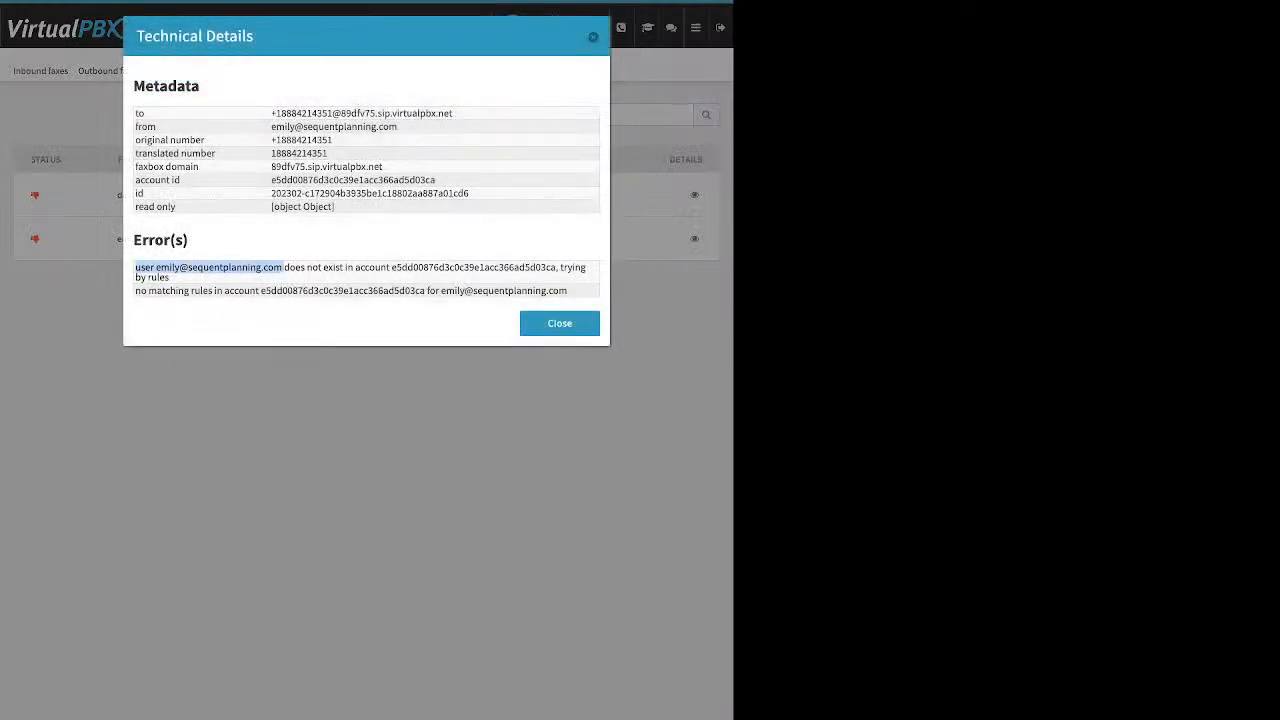
key("Escape")
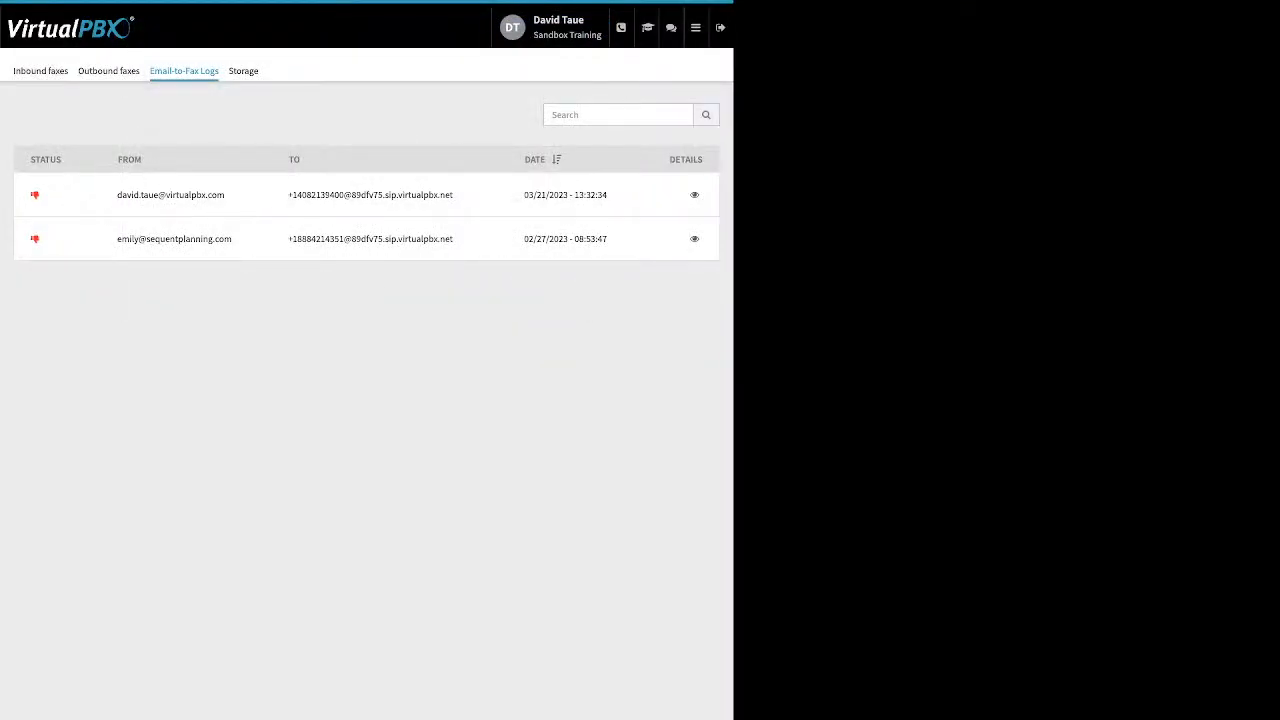
Go to the Number Manager app and show the account's spare numbers
left_click(696, 28)
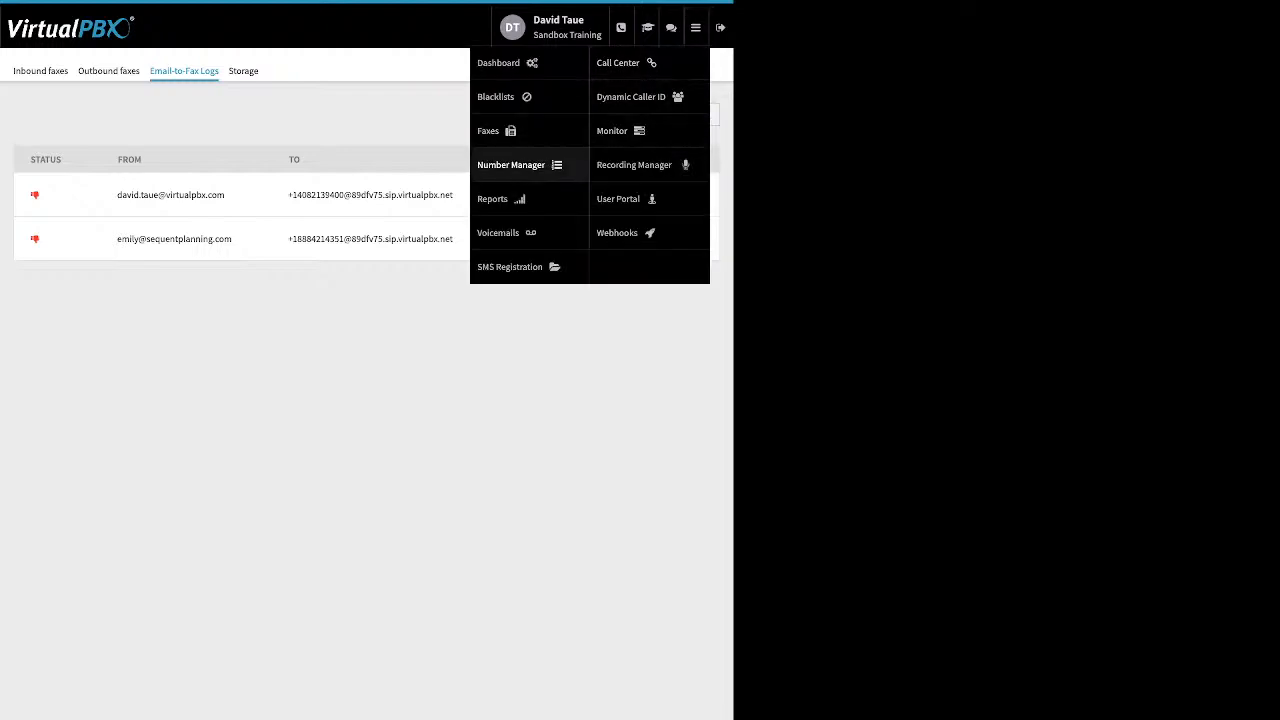
left_click(511, 165)
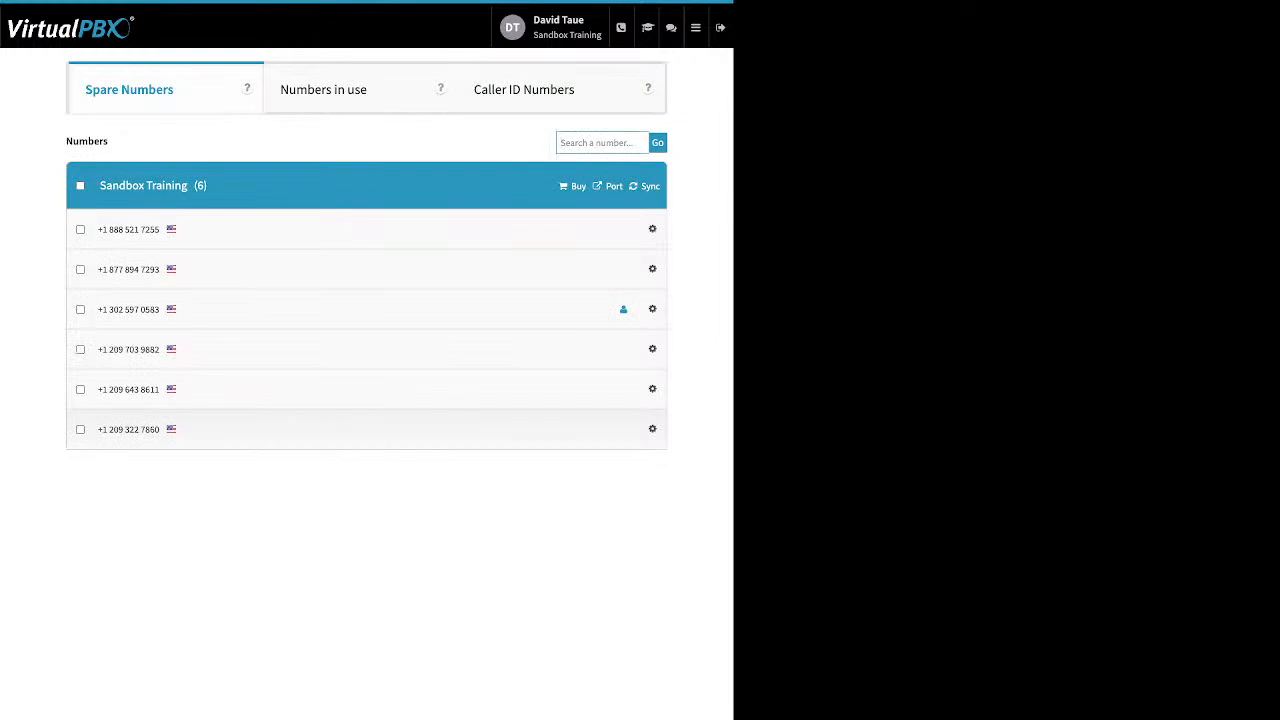
Go to the Voicemails app and show the received voicemails of the signed-in administrator's voicemail box, searching the boxes for "da"
left_click(696, 28)
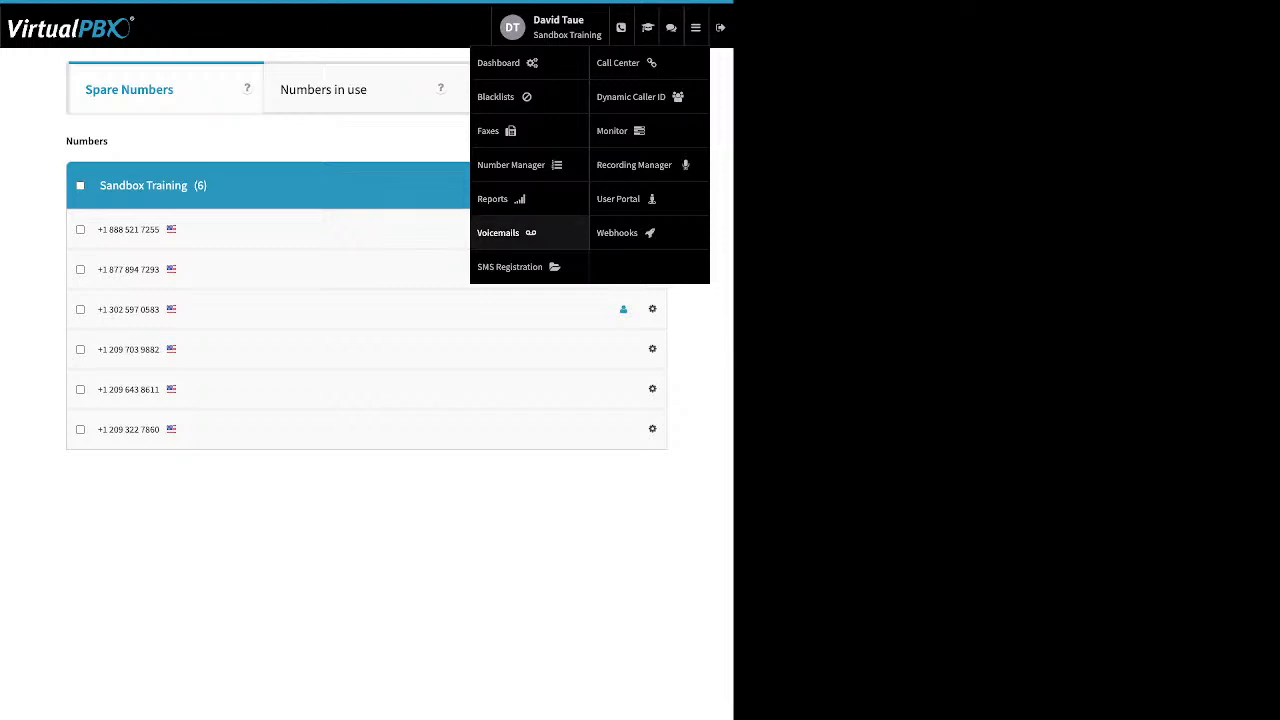
left_click(498, 232)
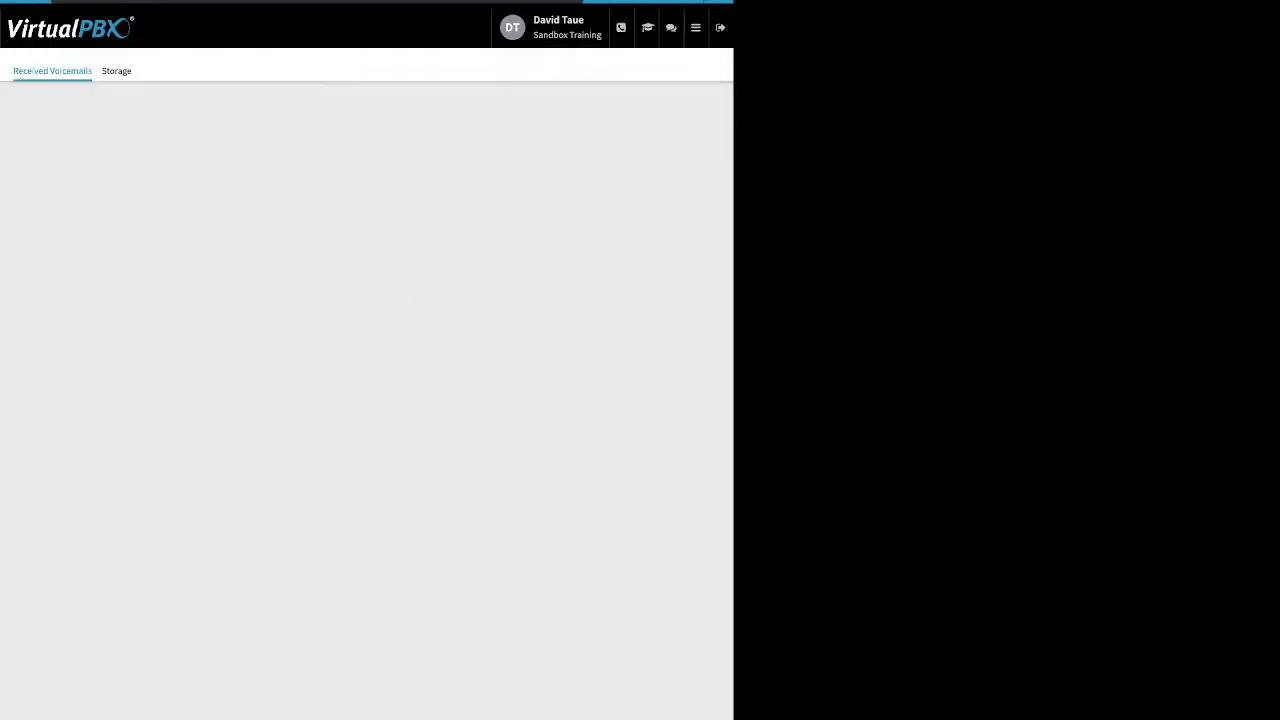
left_click(480, 208)
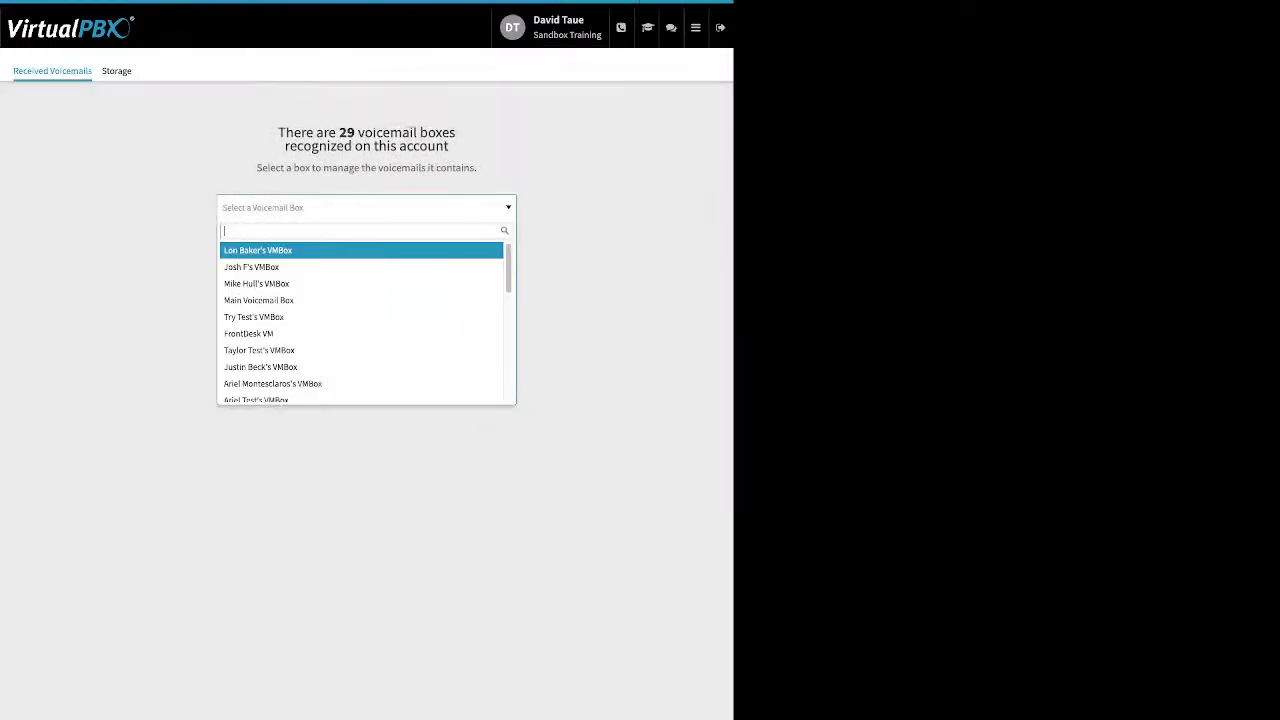
type("da")
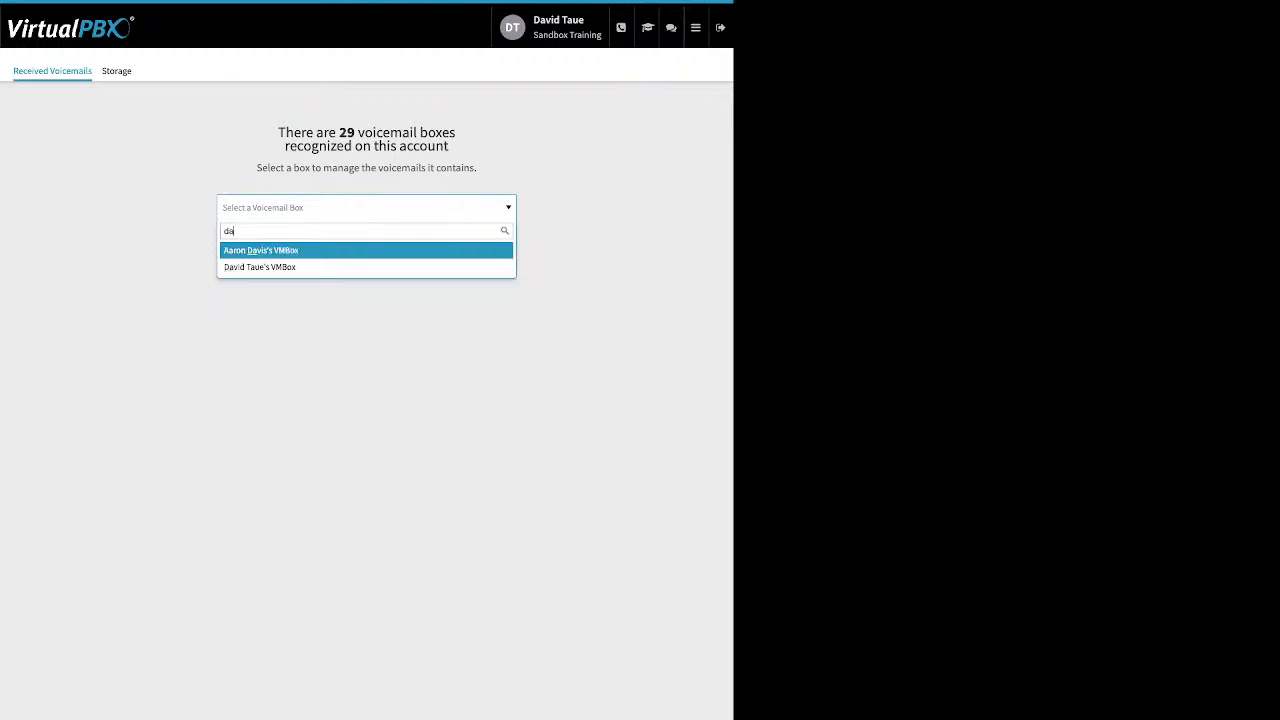
key("Down")
key("Return")
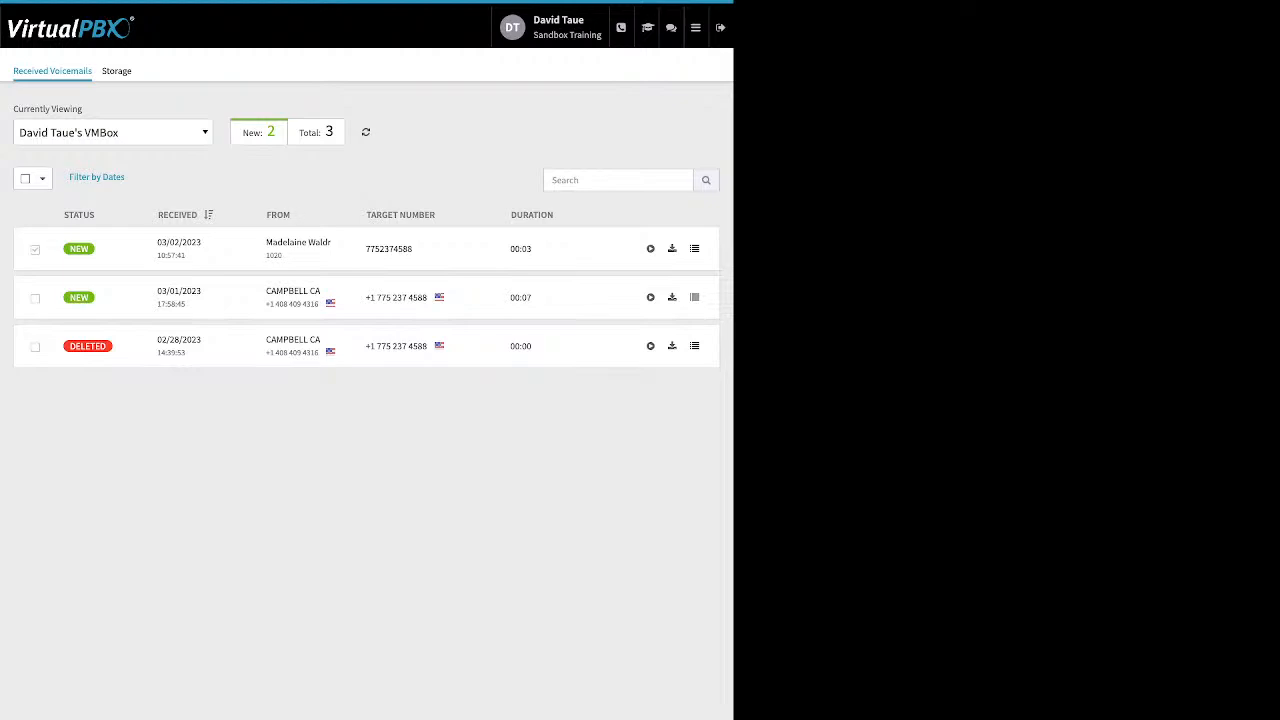
Select the 03/02/2023 voicemail, examine its target voicemail boxes and status options, and deselect it without applying any
left_click(35, 250)
left_click(125, 177)
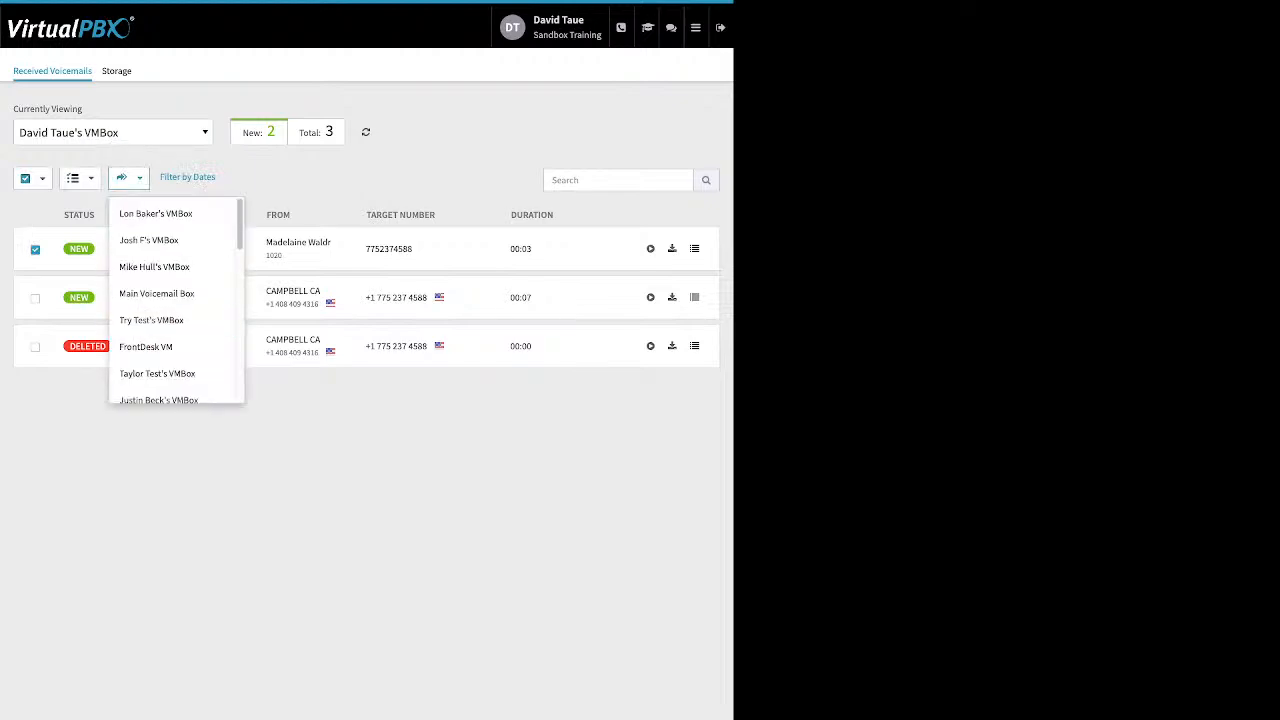
key("Escape")
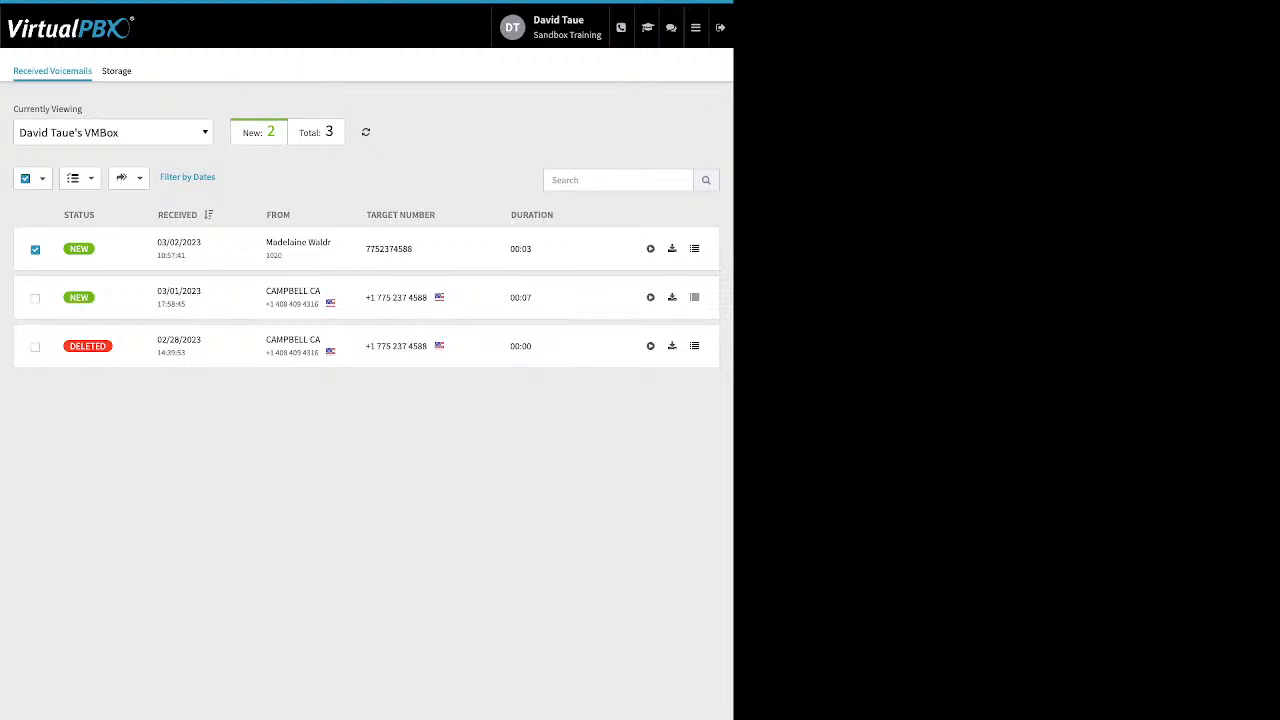
left_click(79, 178)
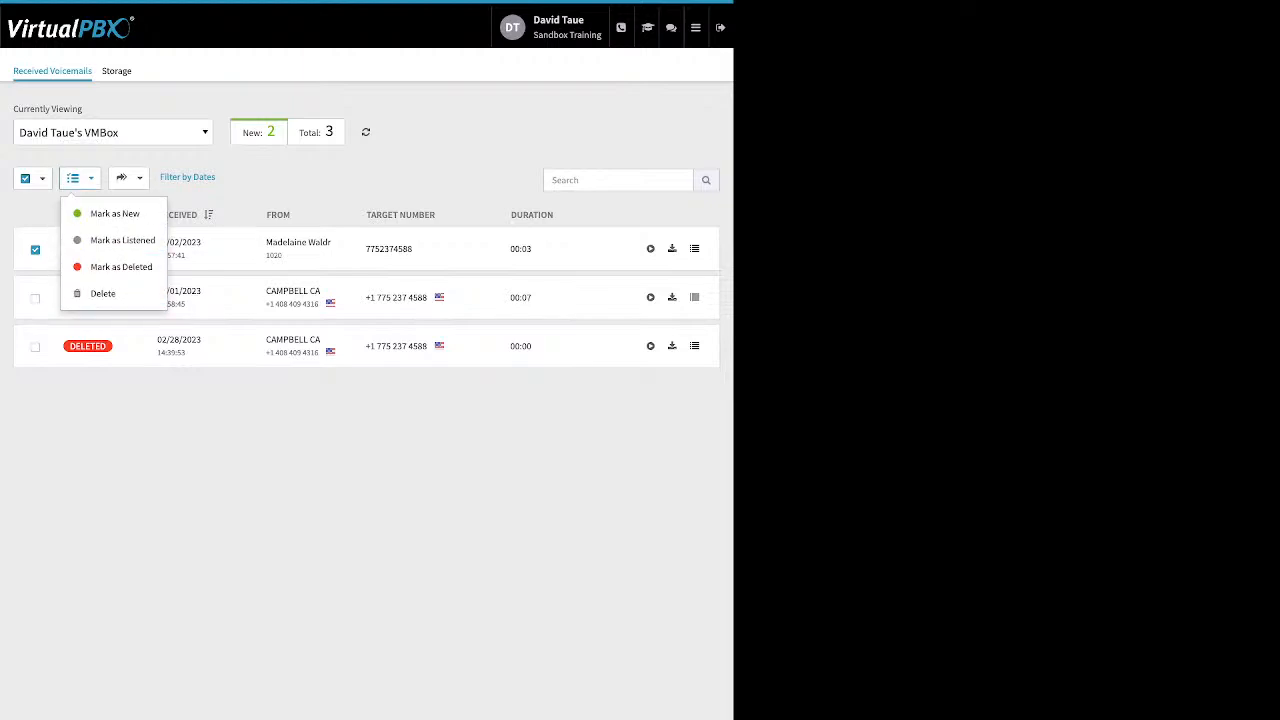
key("Escape")
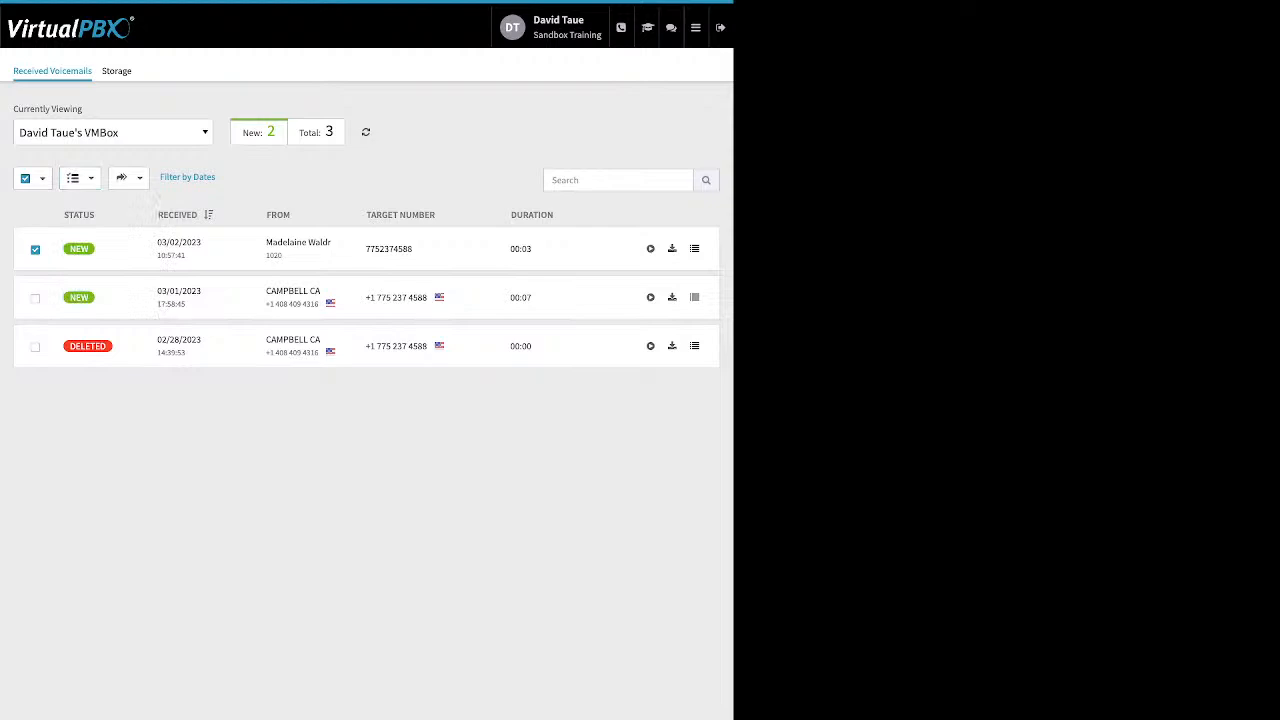
left_click(35, 249)
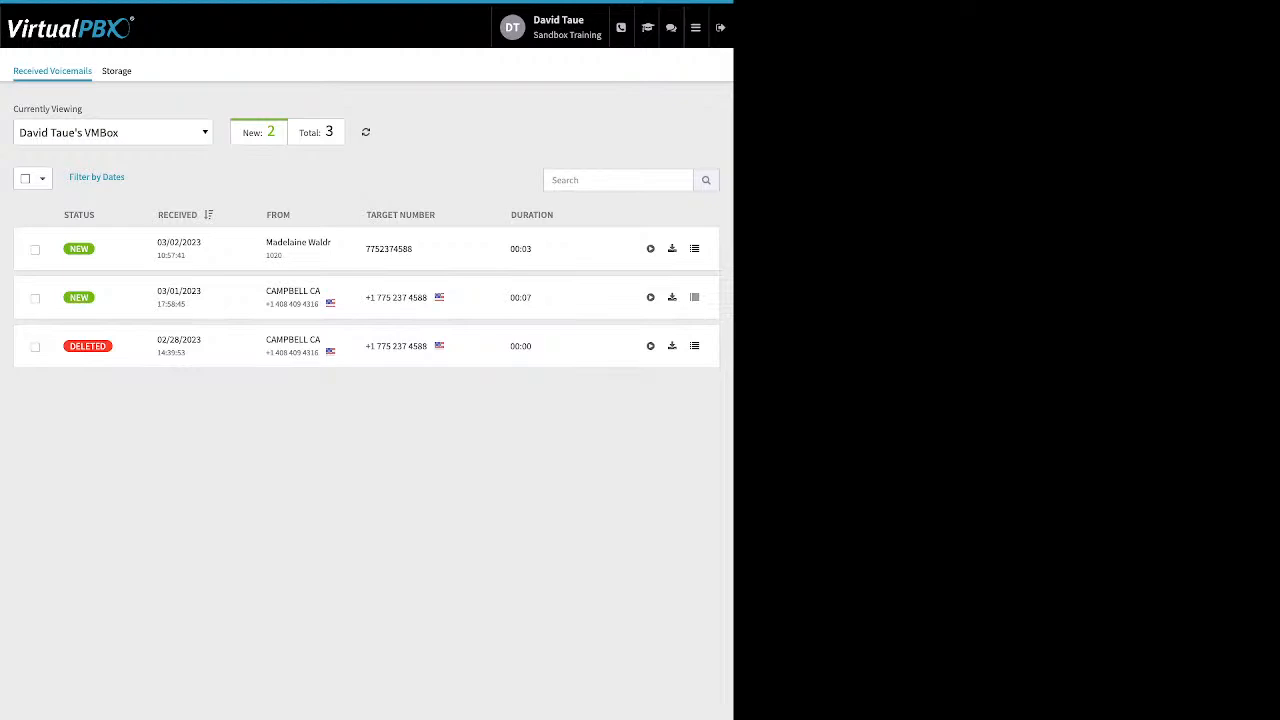
Go to SMS Registration and view its overview, the company registration requirements and the registration status
left_click(696, 28)
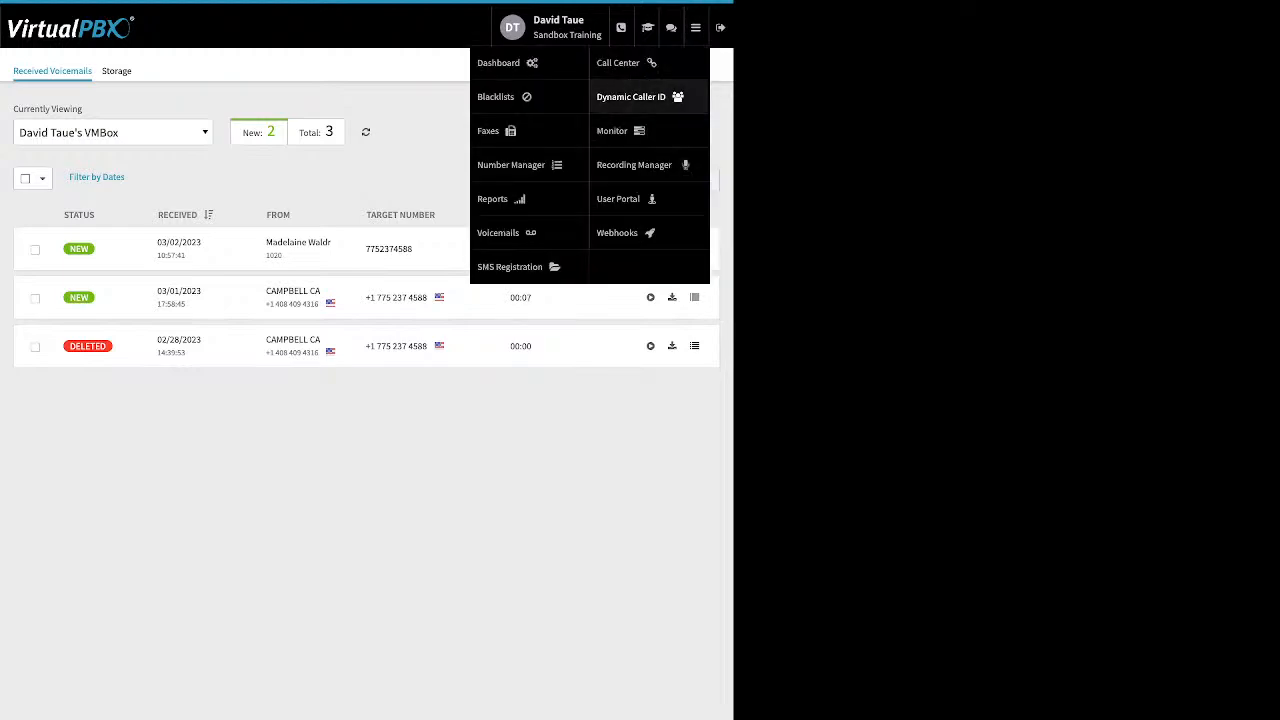
left_click(510, 267)
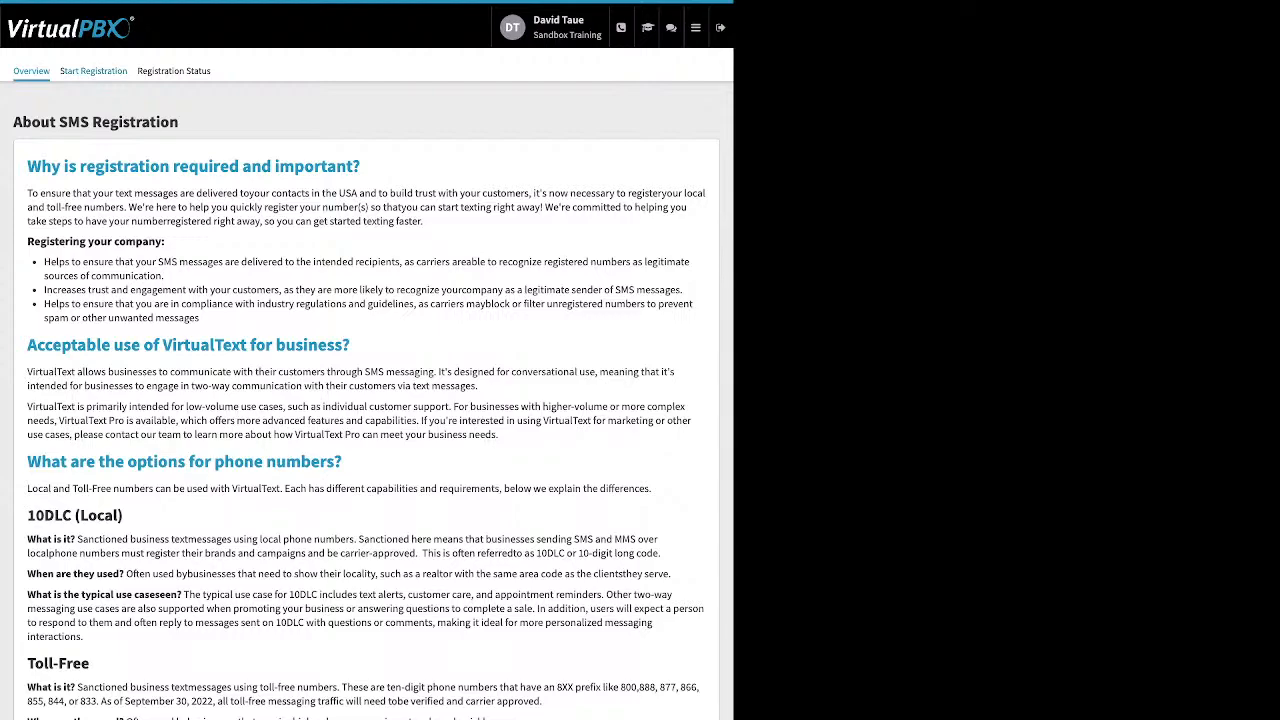
left_click(93, 71)
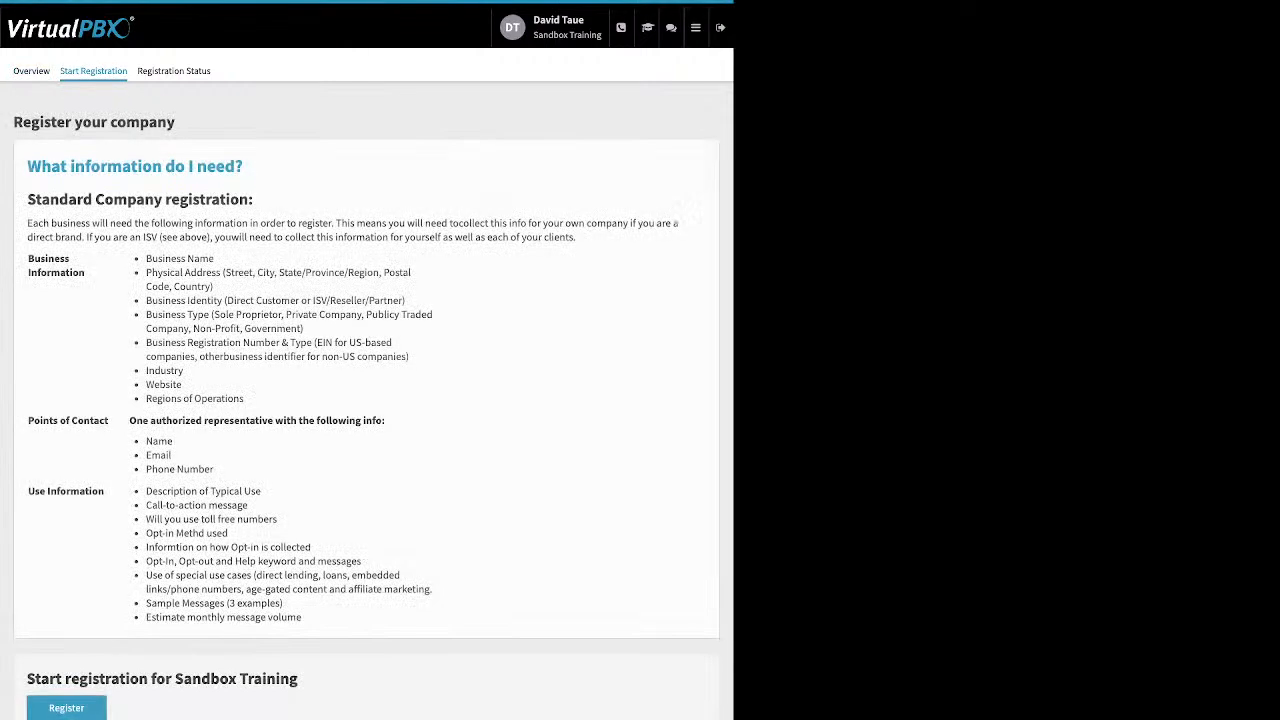
left_click(173, 71)
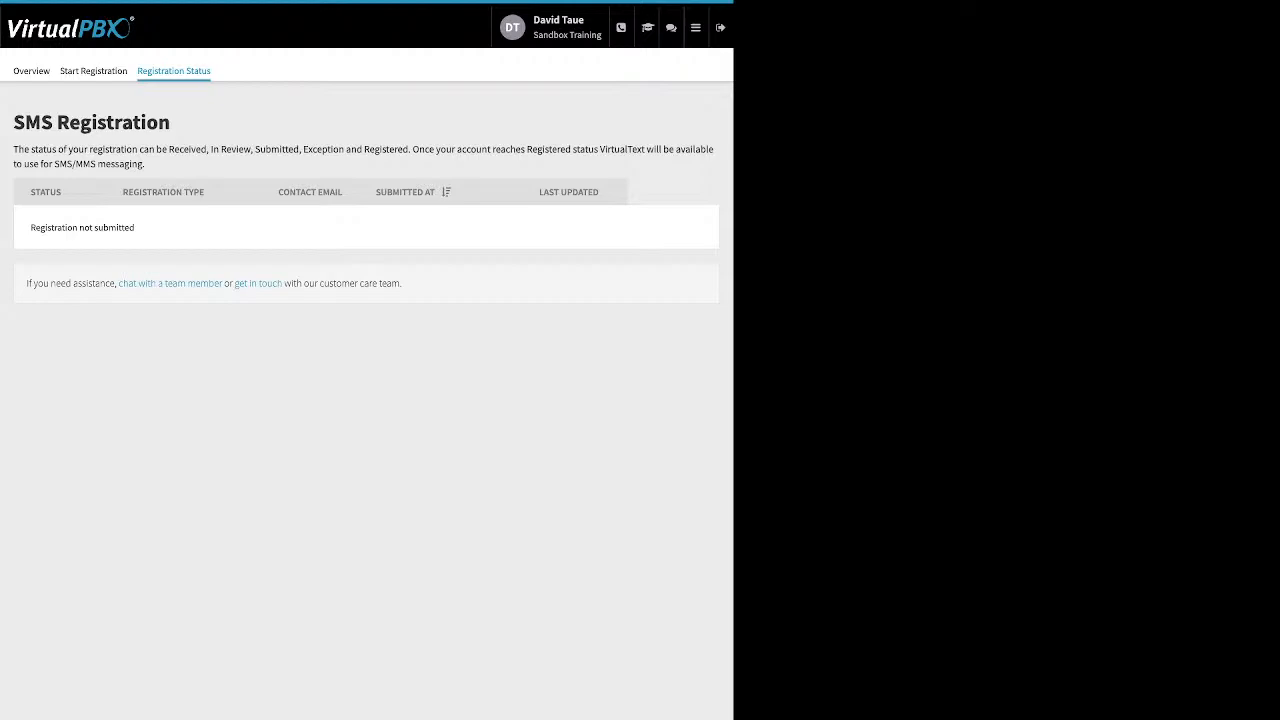
Go to Dynamic Caller ID and examine the 408 Area code rule's area code match, closing the rule without saving
left_click(696, 27)
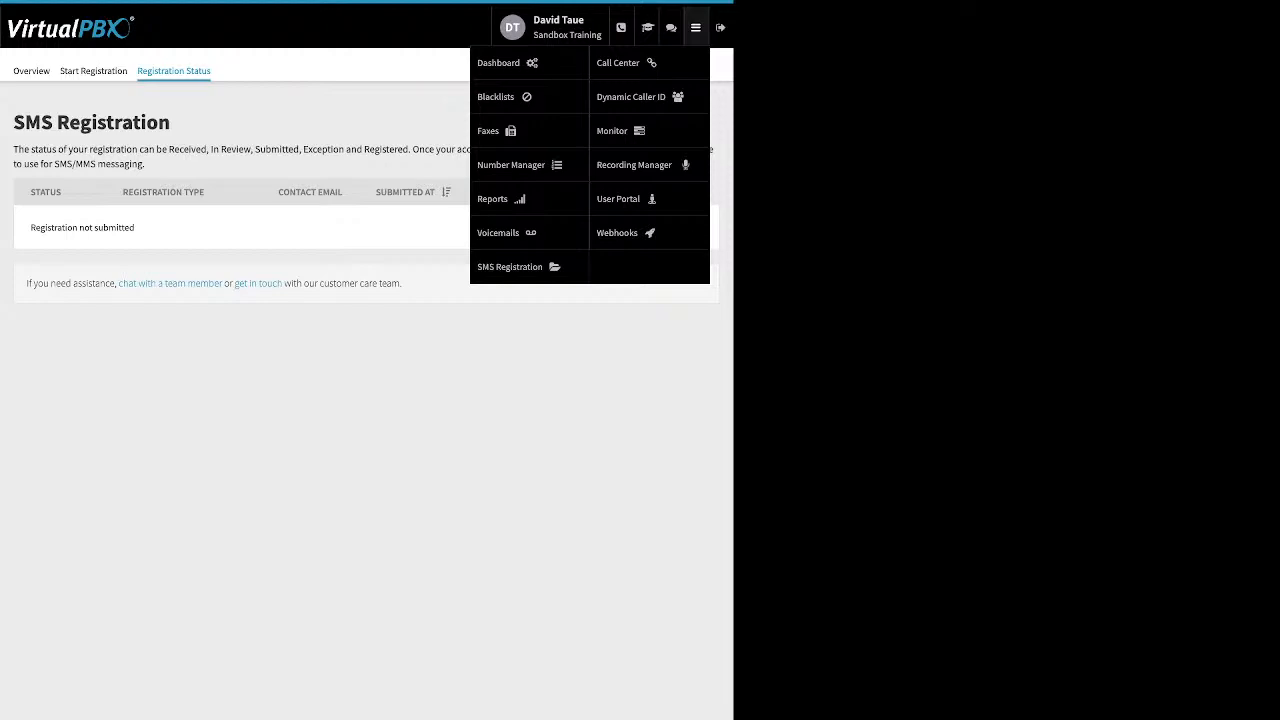
mouse_move(696, 27)
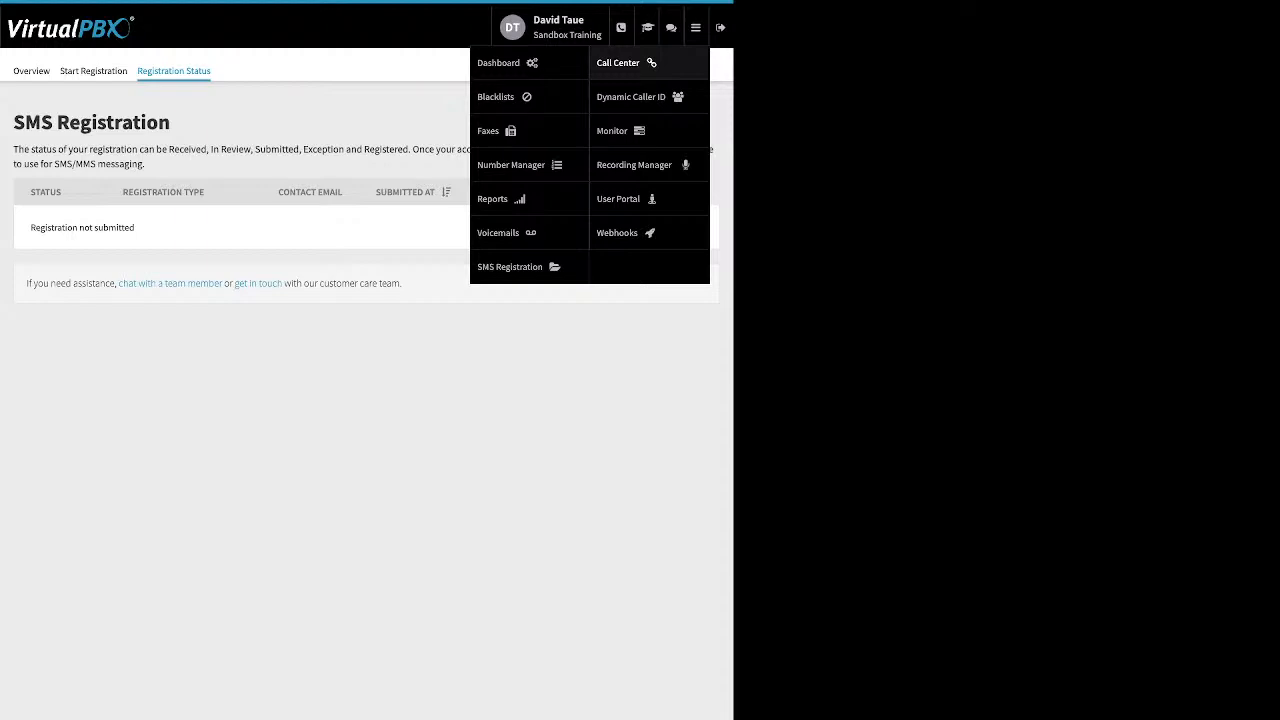
left_click(638, 97)
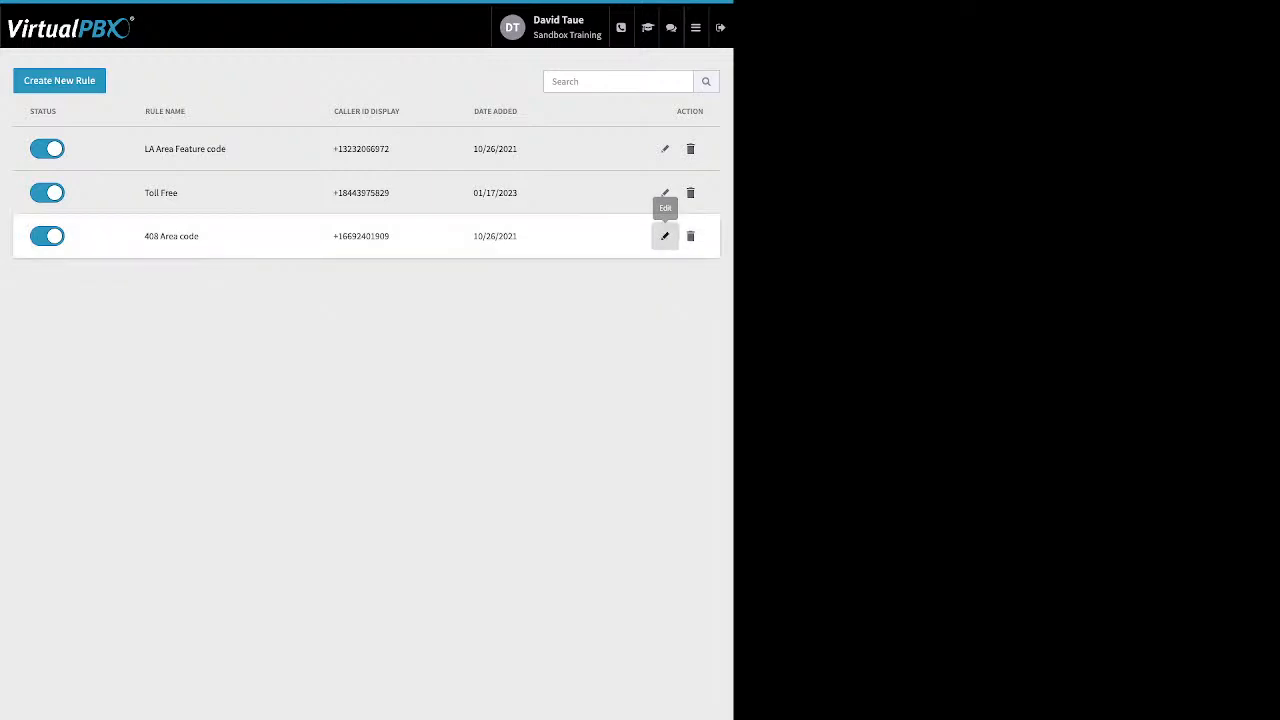
left_click(665, 236)
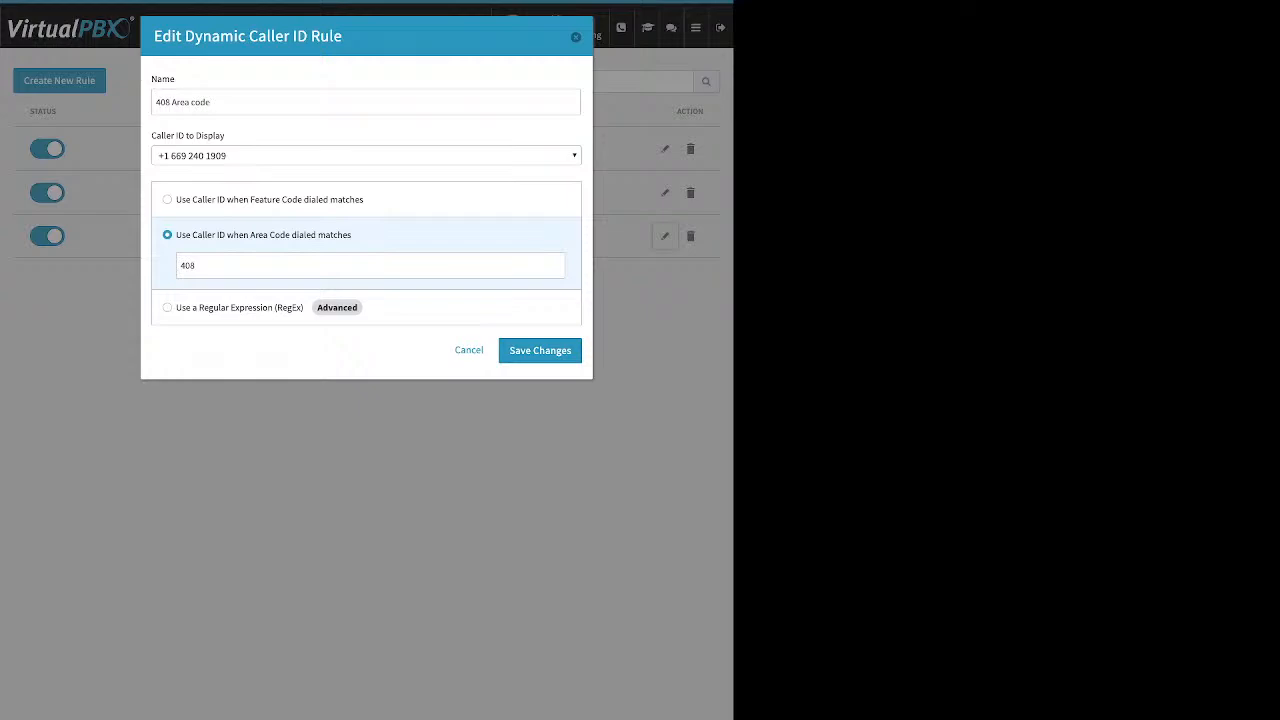
double_click(188, 266)
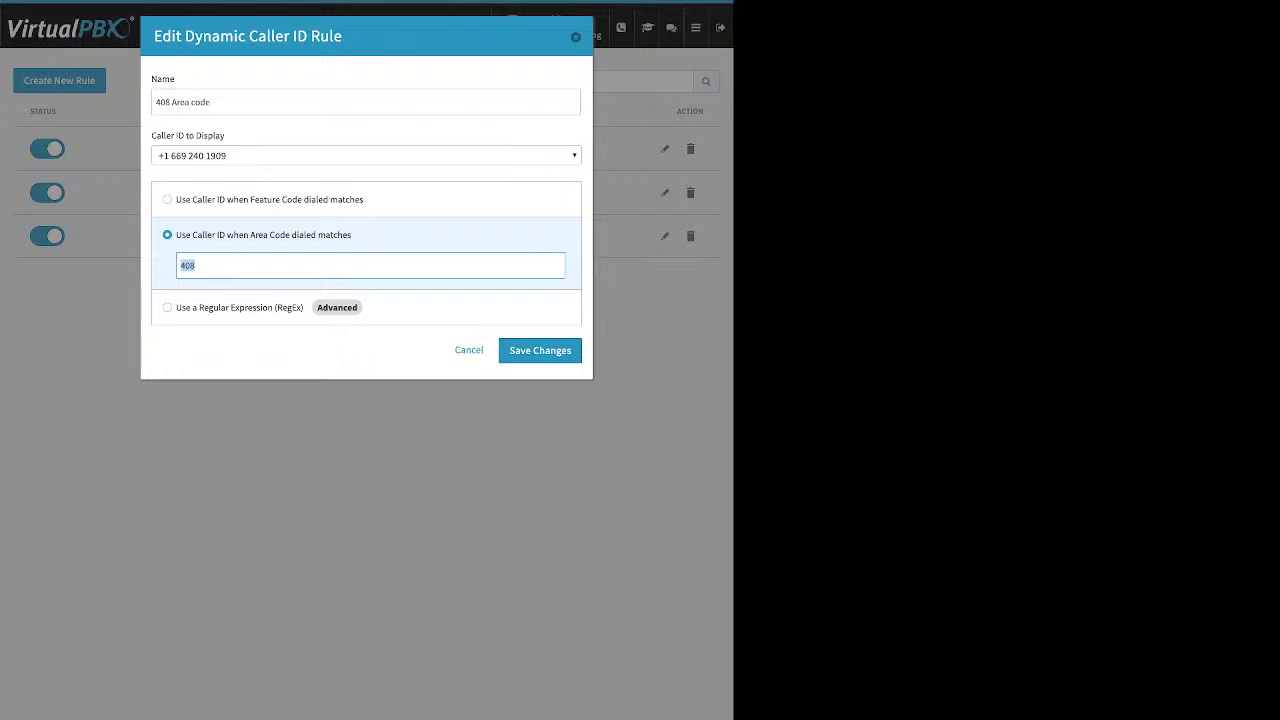
left_click(370, 266)
key("Escape")
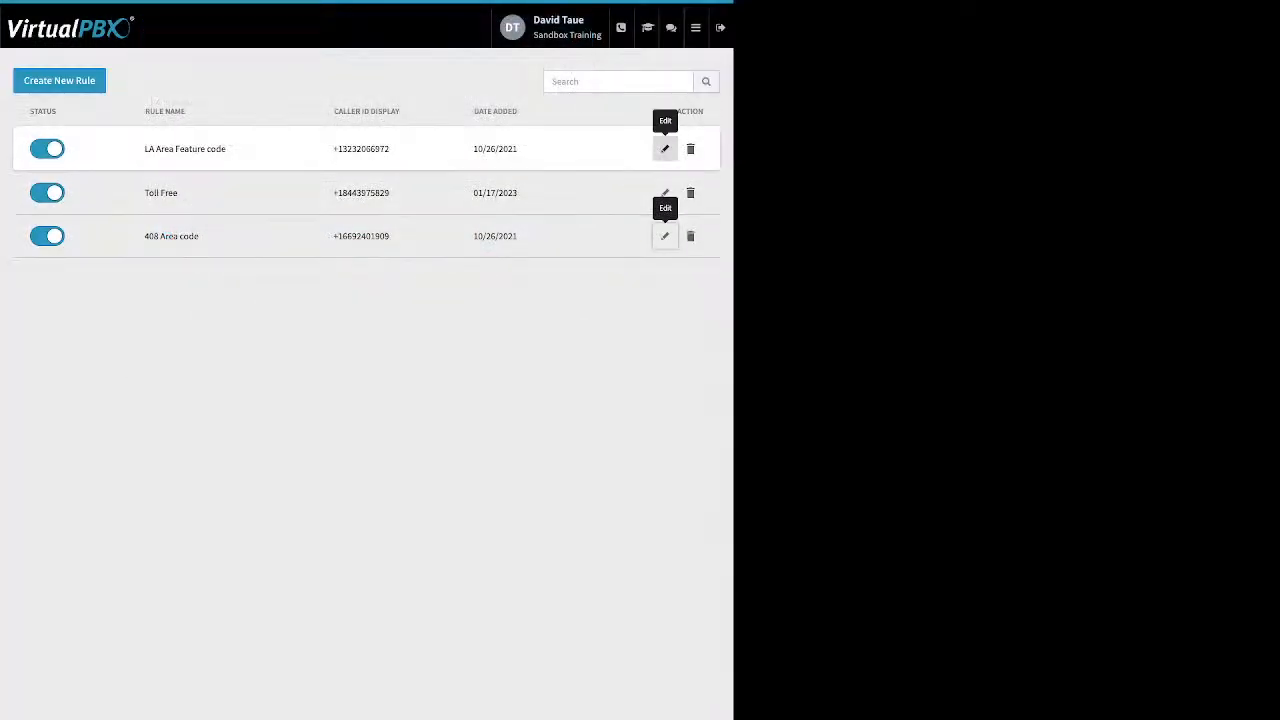
Examine the feature code match of the LA Area Feature code rule and close the rule without saving
left_click(664, 148)
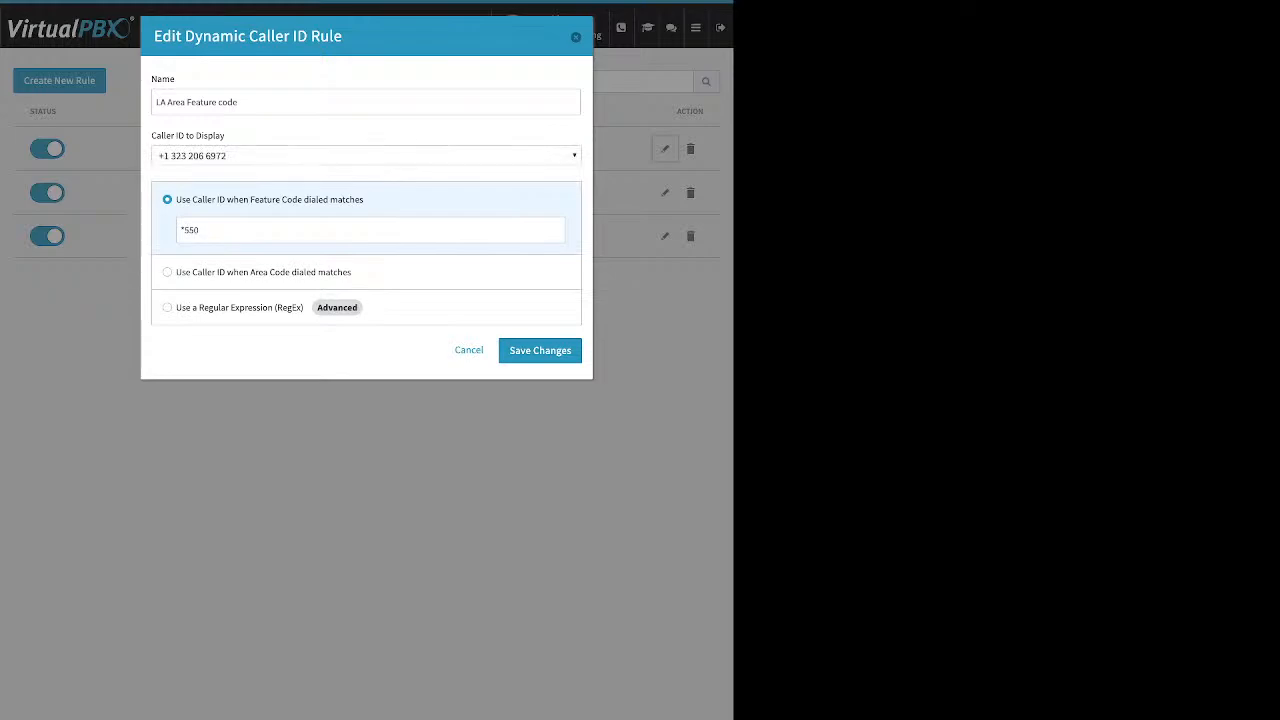
left_click_drag(201, 230, 179, 230)
left_click(575, 37)
Go to Monitor and view the employees filtered by Available, Busy and All, and the device list, returning to the employees
mouse_move(696, 28)
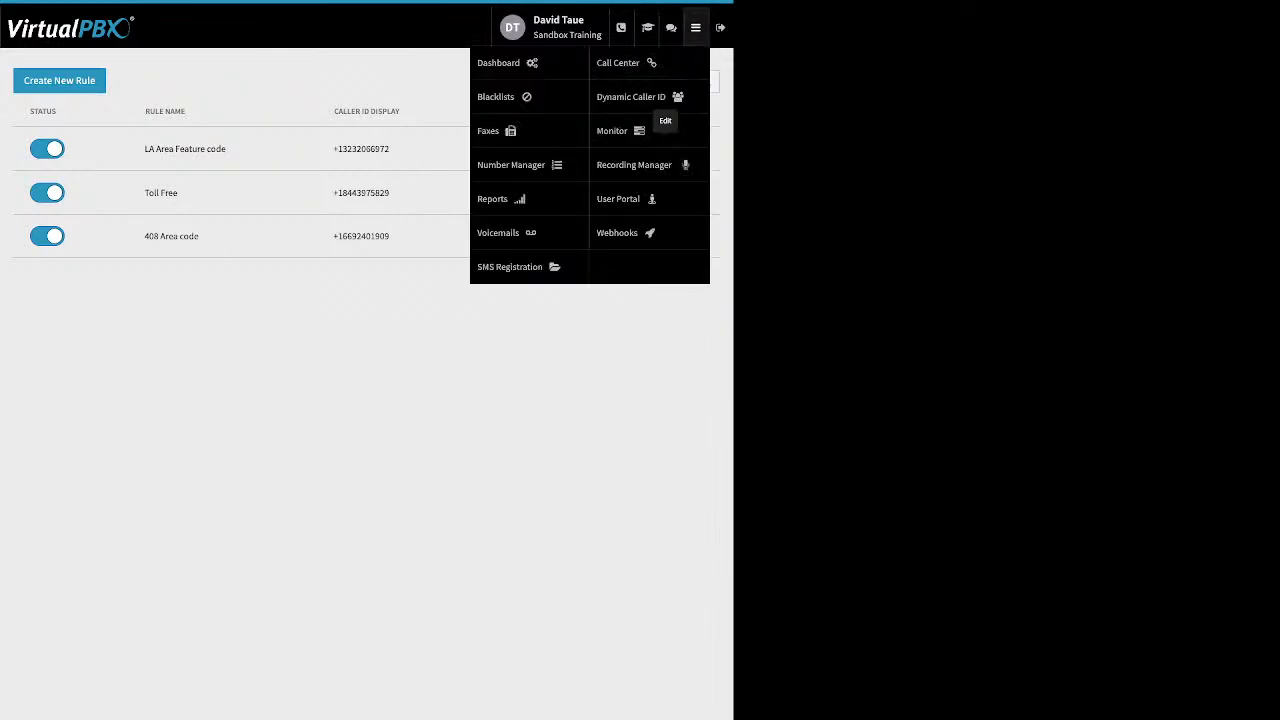
left_click(630, 130)
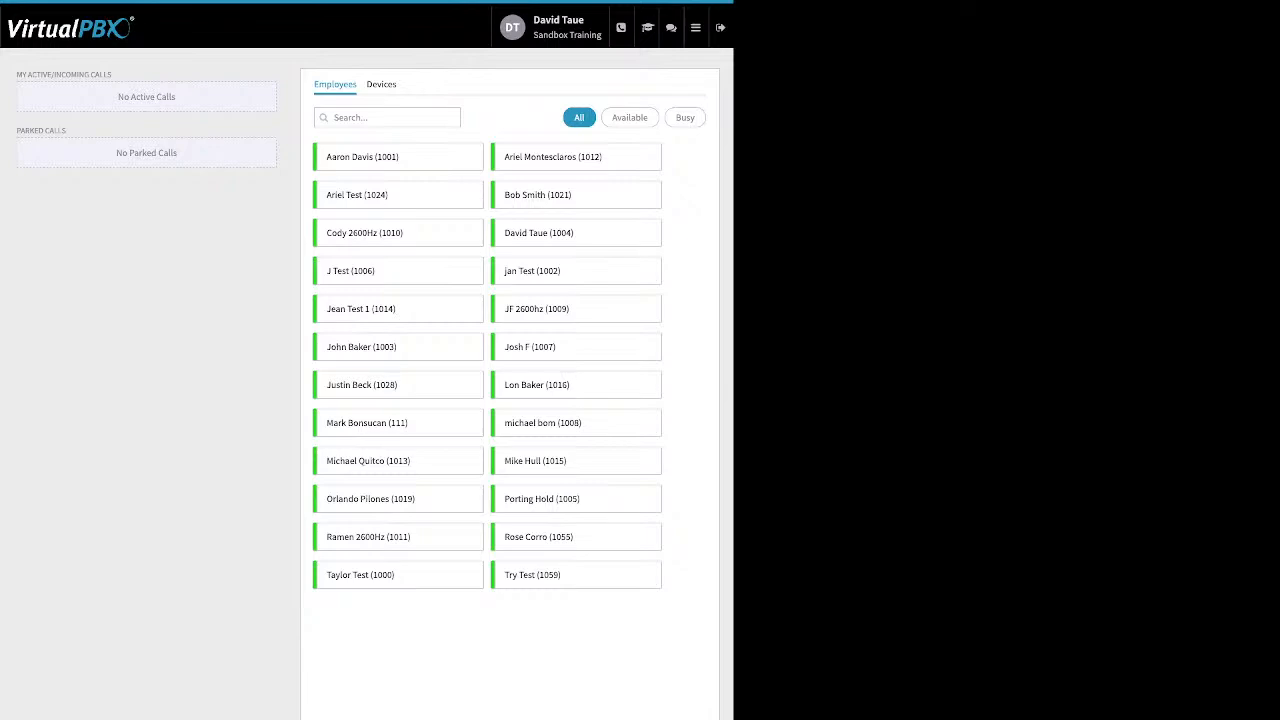
left_click(630, 118)
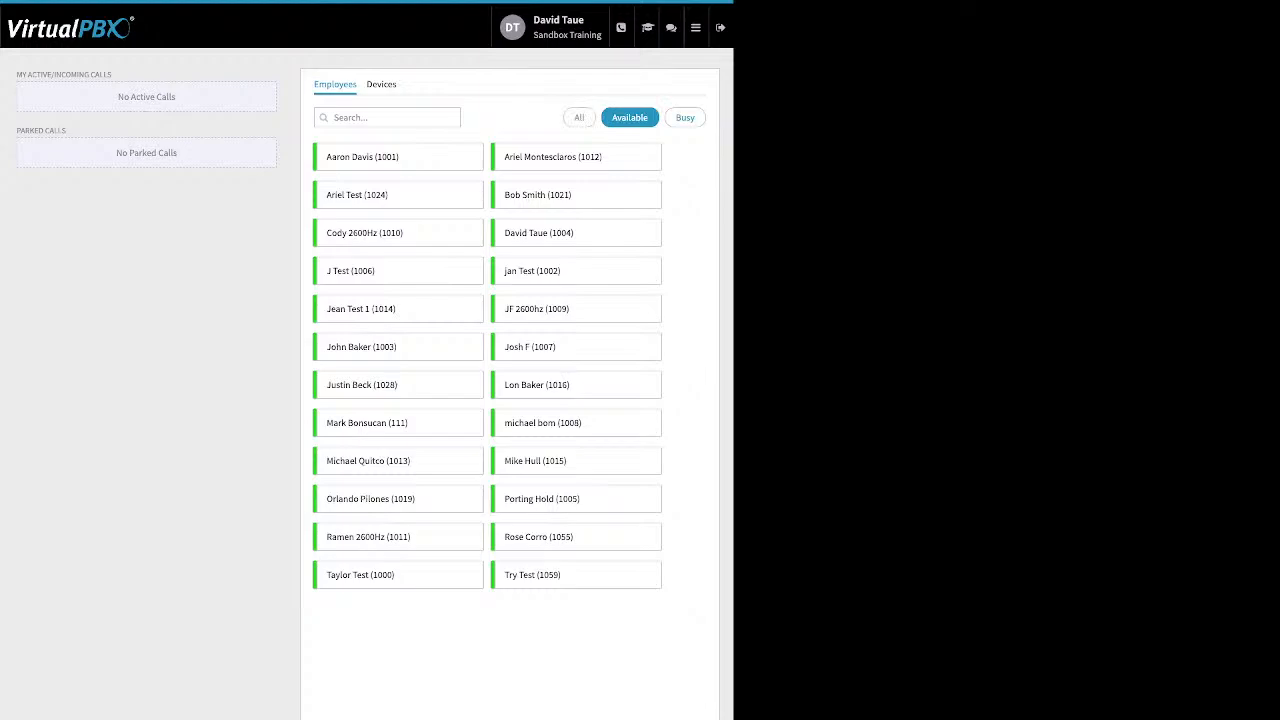
left_click(685, 118)
left_click(579, 118)
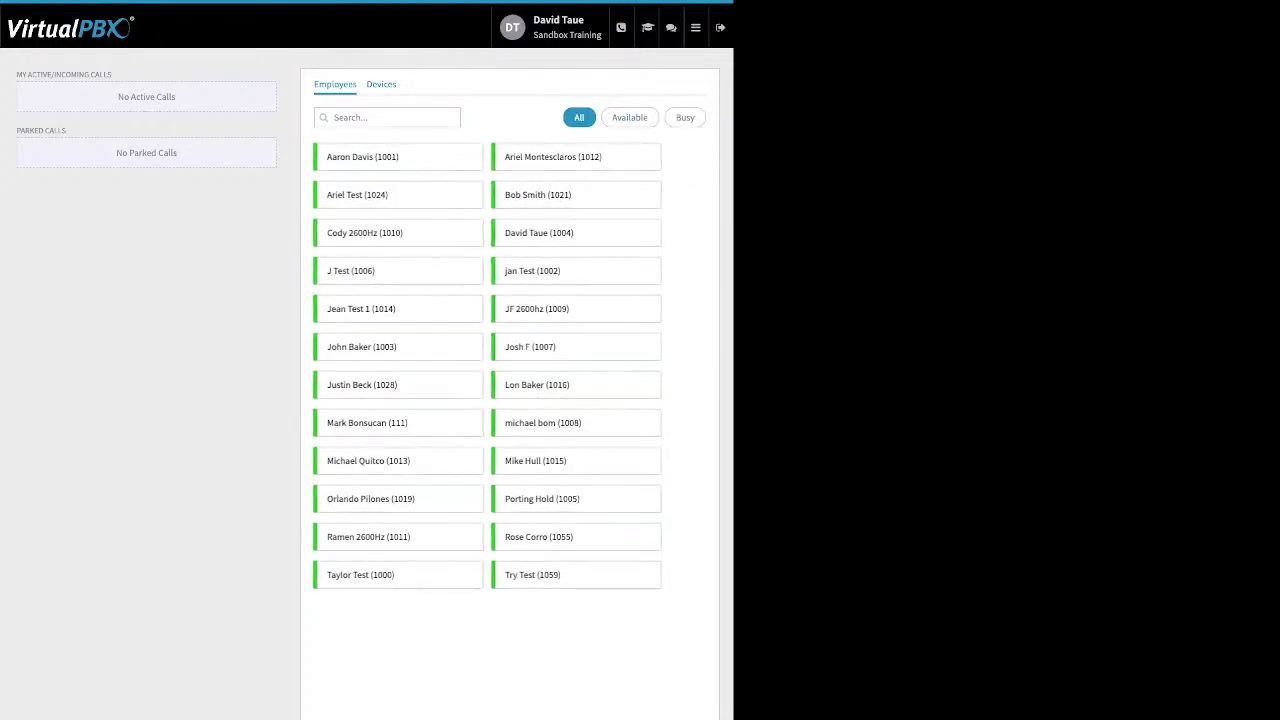
left_click(381, 85)
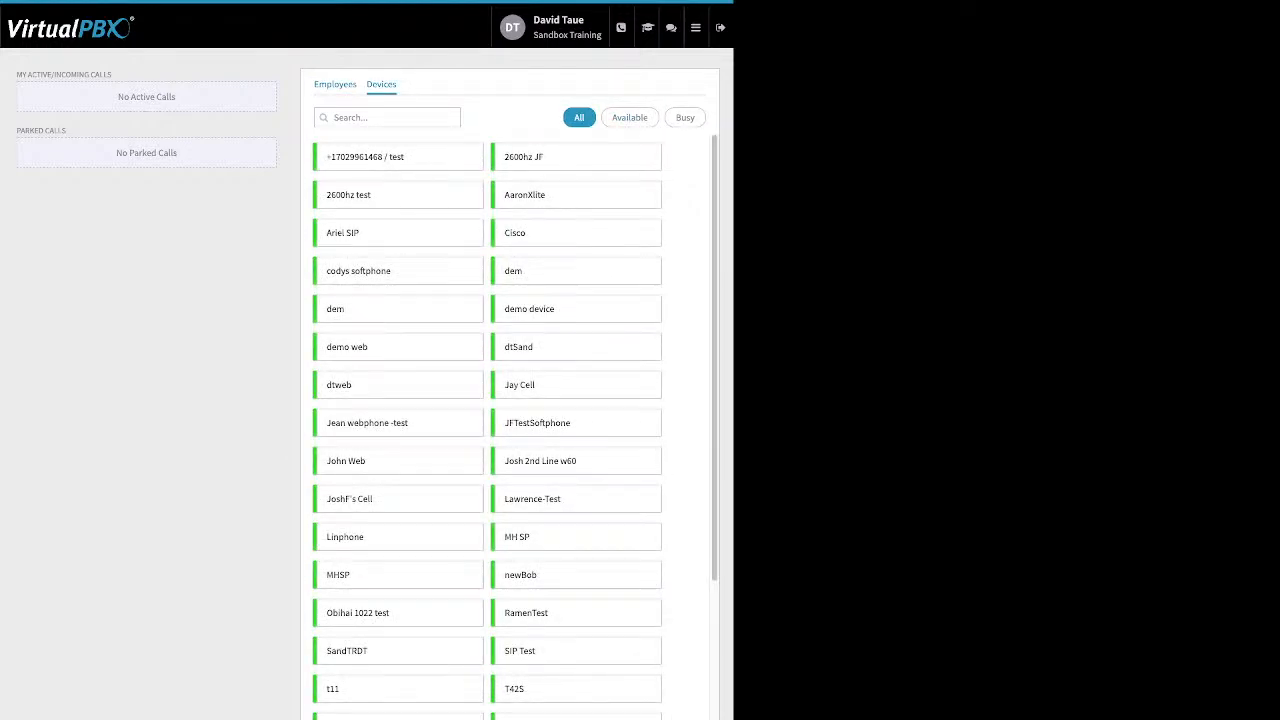
left_click(335, 85)
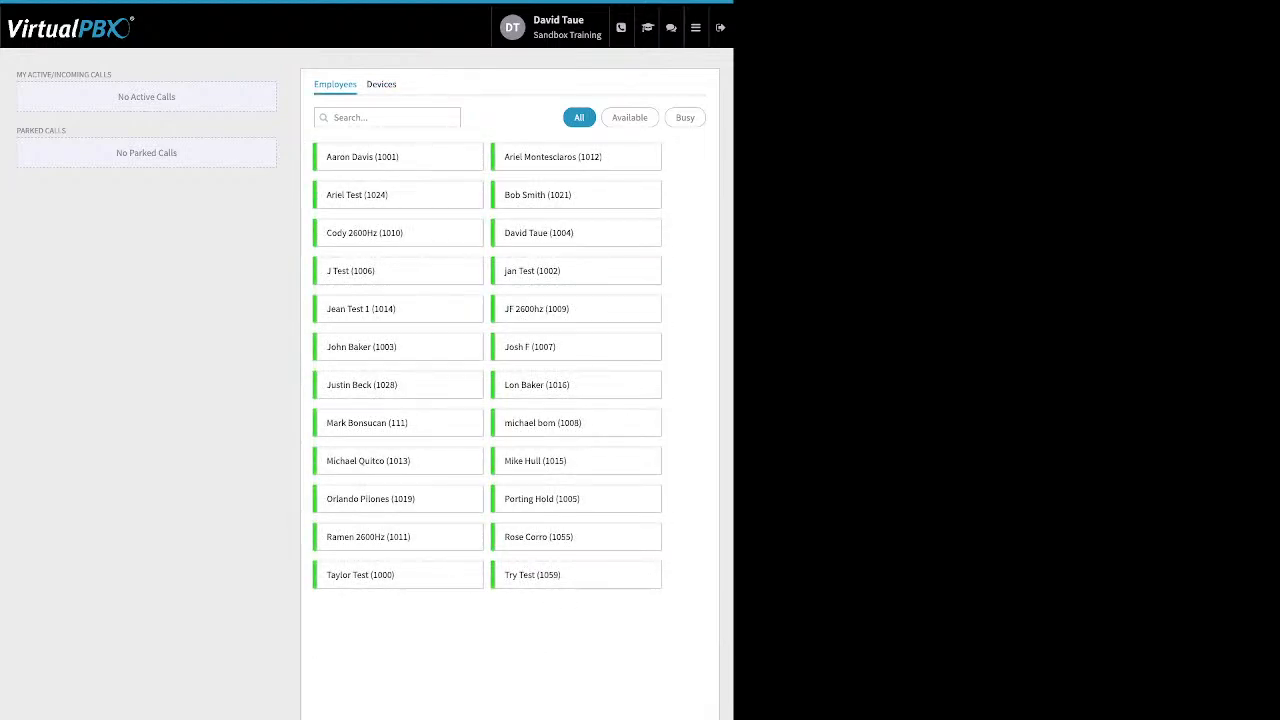
Examine the My Active/Incoming Calls and Parked Calls areas in Monitor
left_click_drag(112, 74, 16, 74)
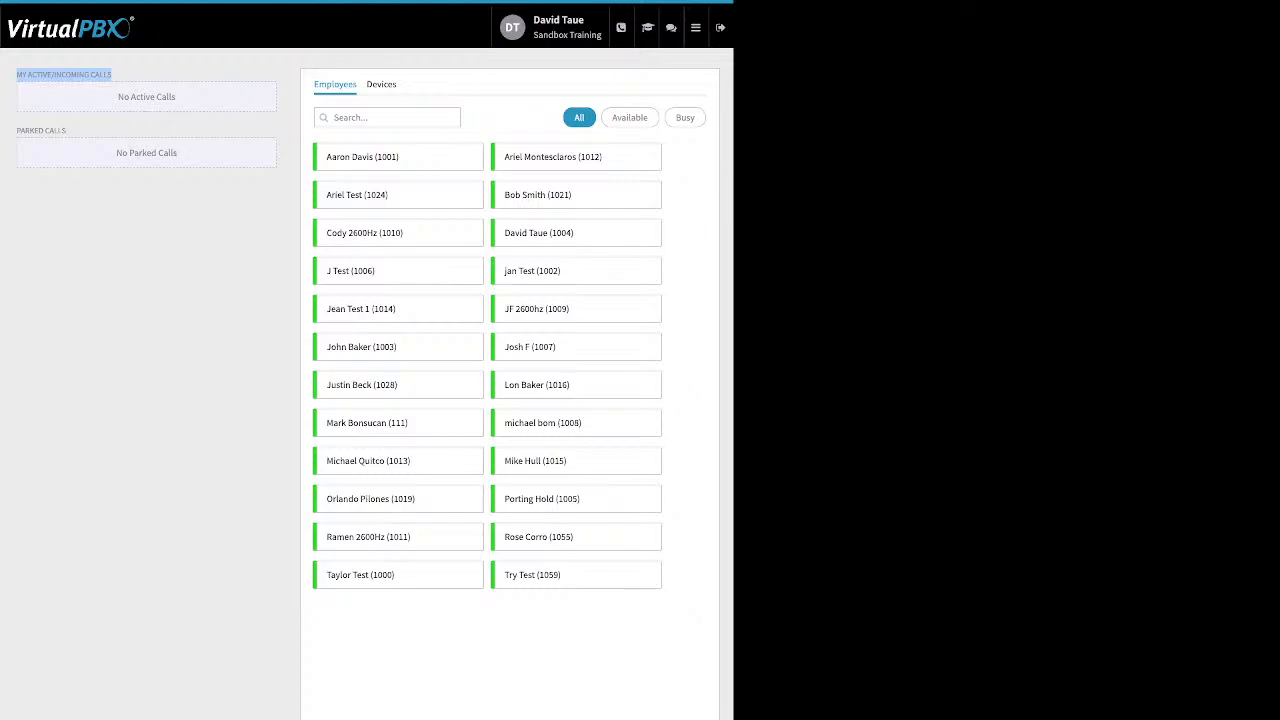
left_click_drag(66, 130, 16, 130)
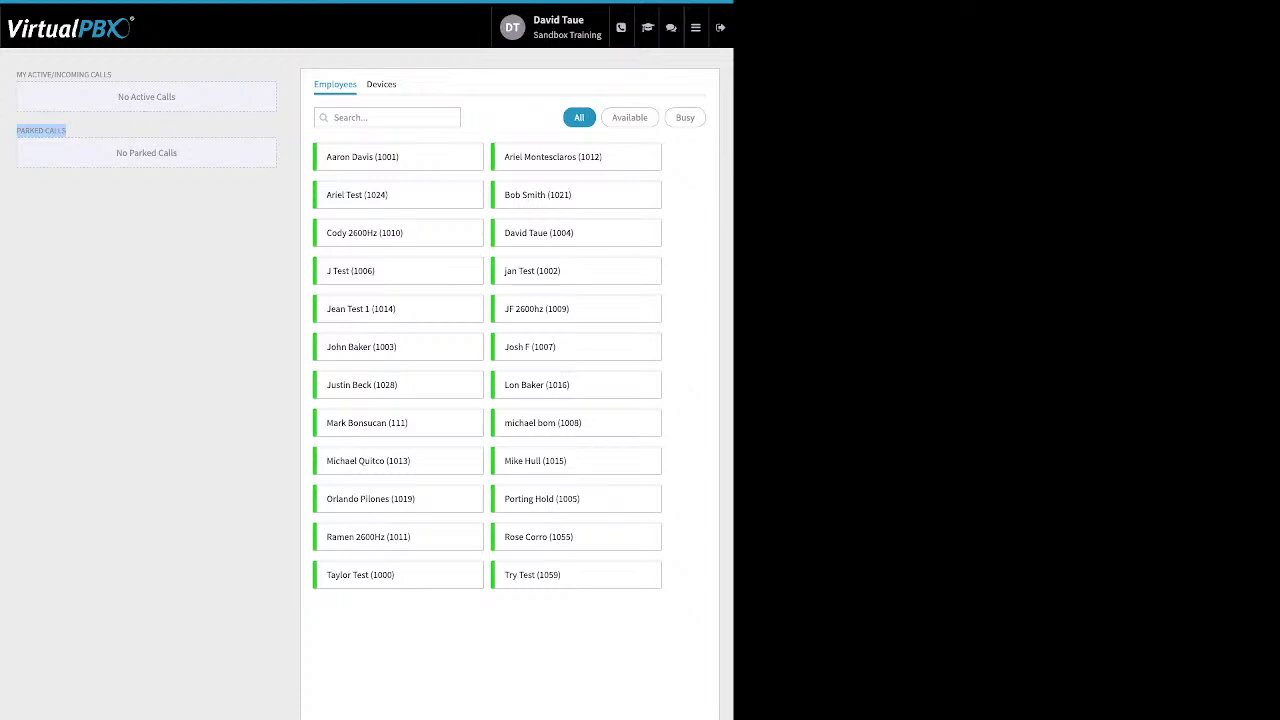
Go to Webhooks and view the form for creating a new webhook
mouse_move(696, 28)
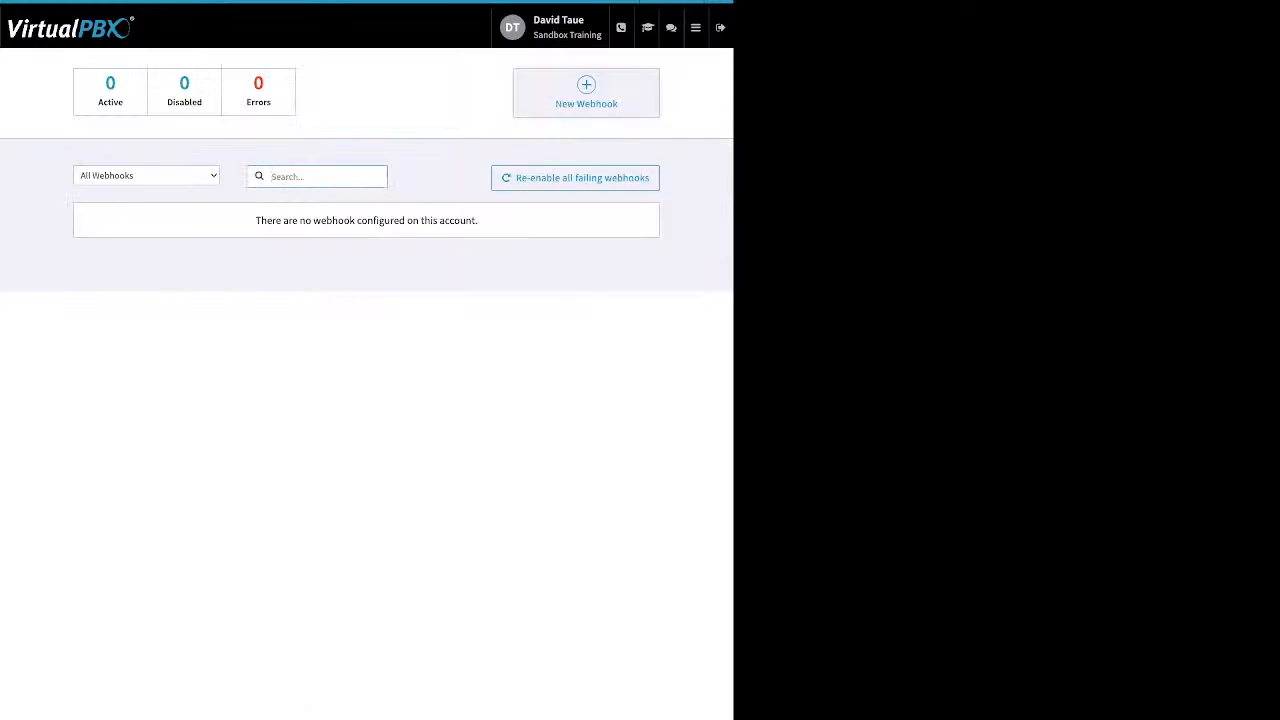
left_click(586, 92)
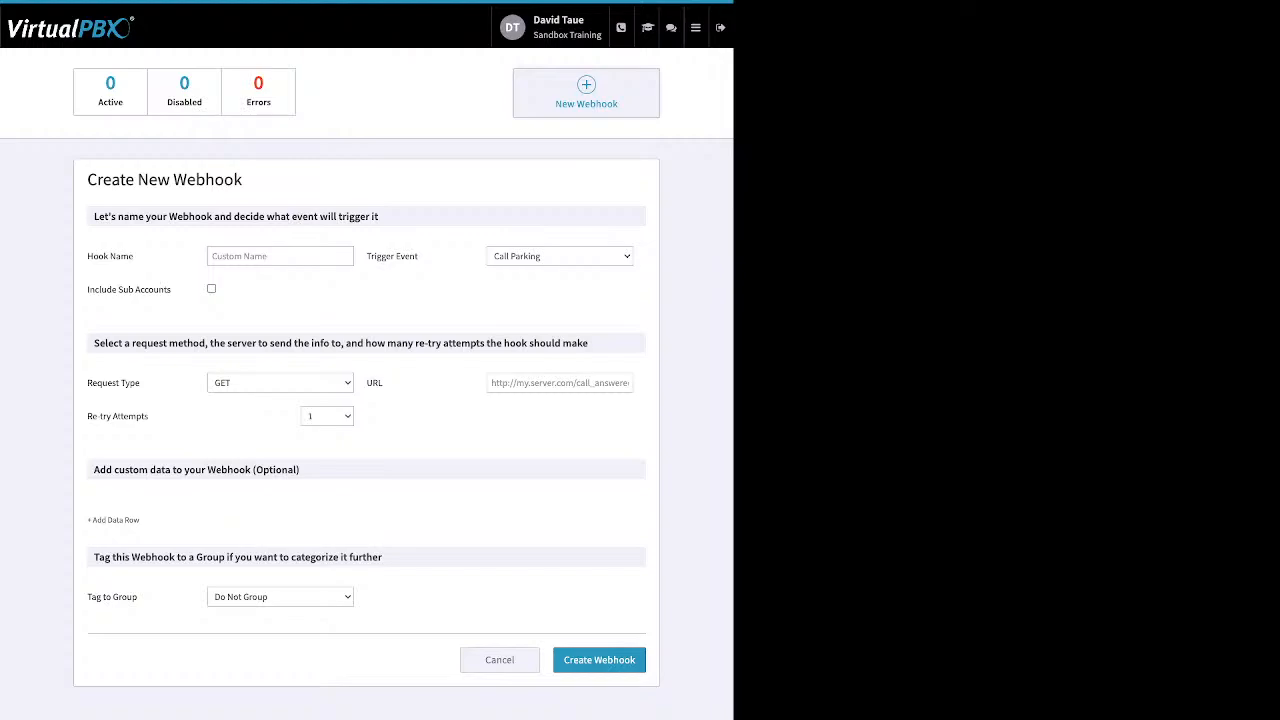
Go to User Portal, select the voicemail received on 03/02/2023 and view its marking options without applying one
left_click(695, 27)
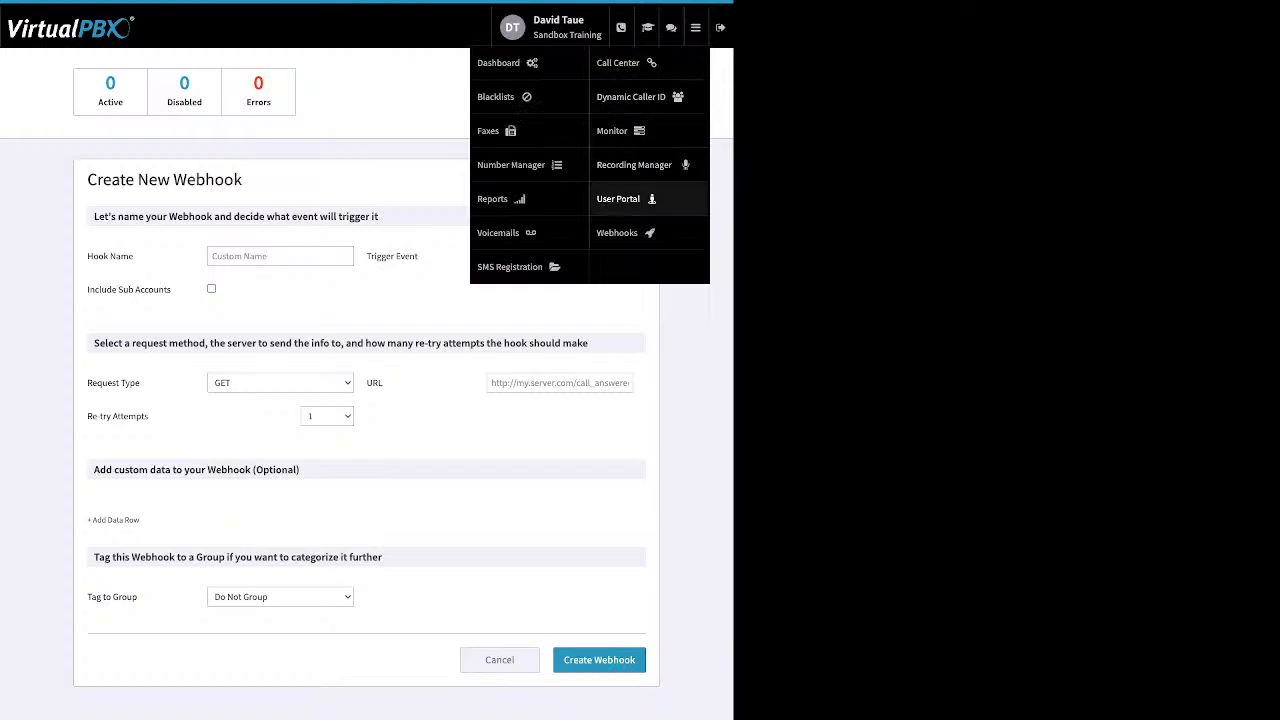
left_click(618, 198)
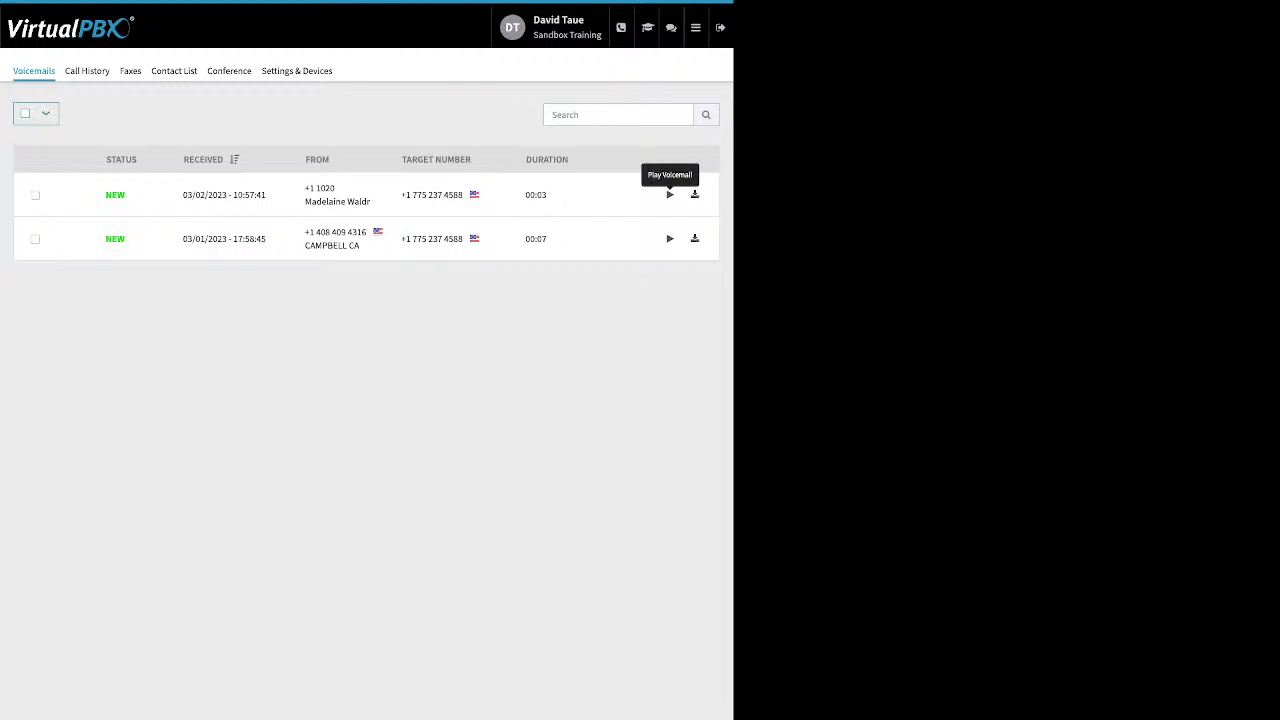
left_click(35, 195)
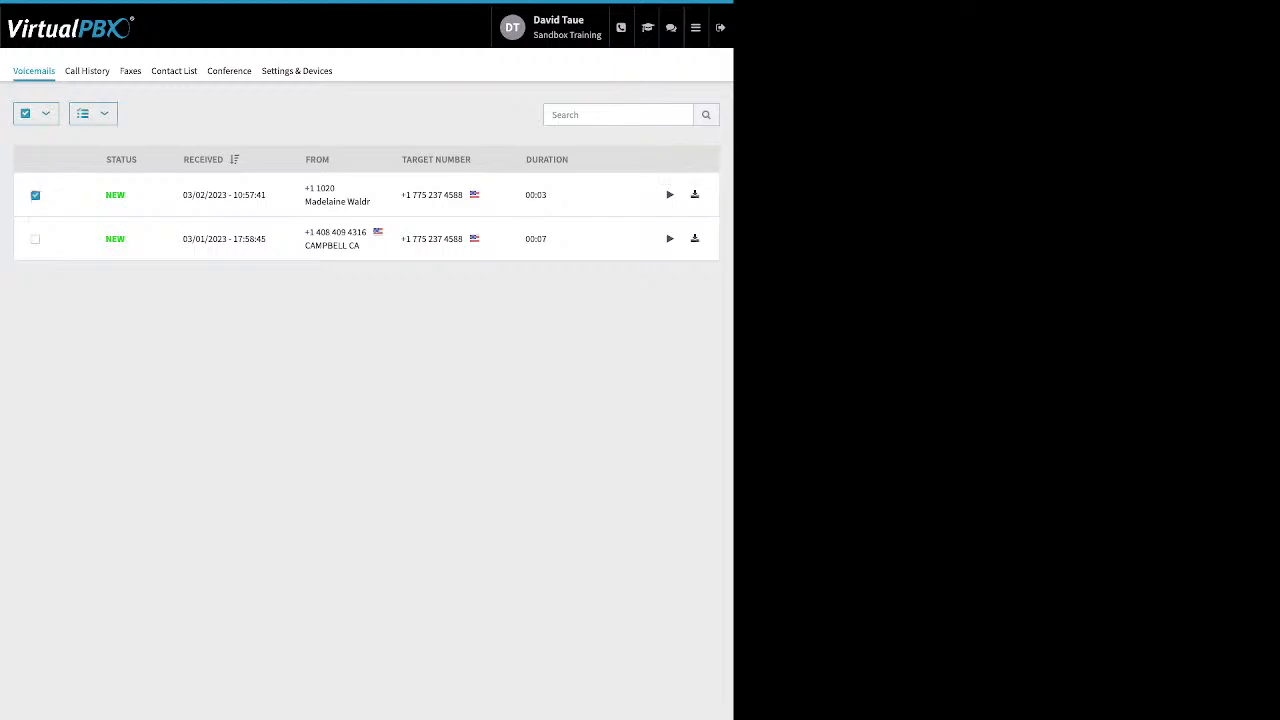
left_click(90, 113)
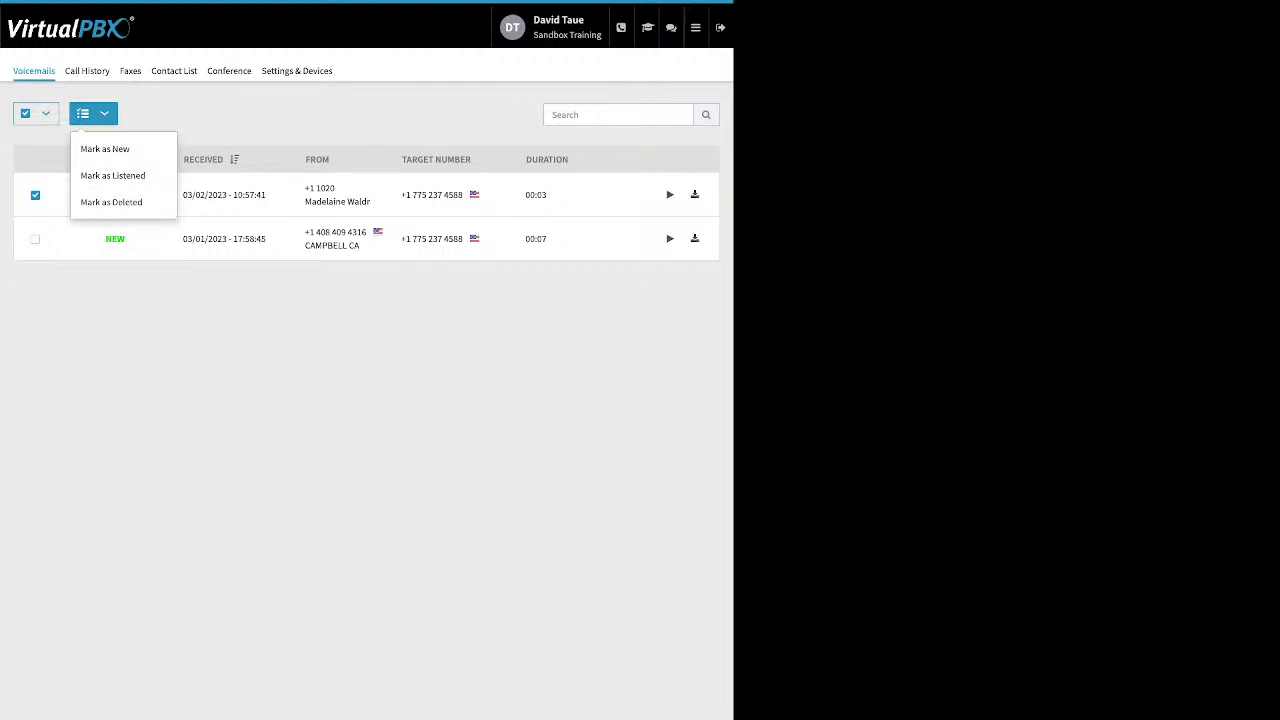
left_click(93, 113)
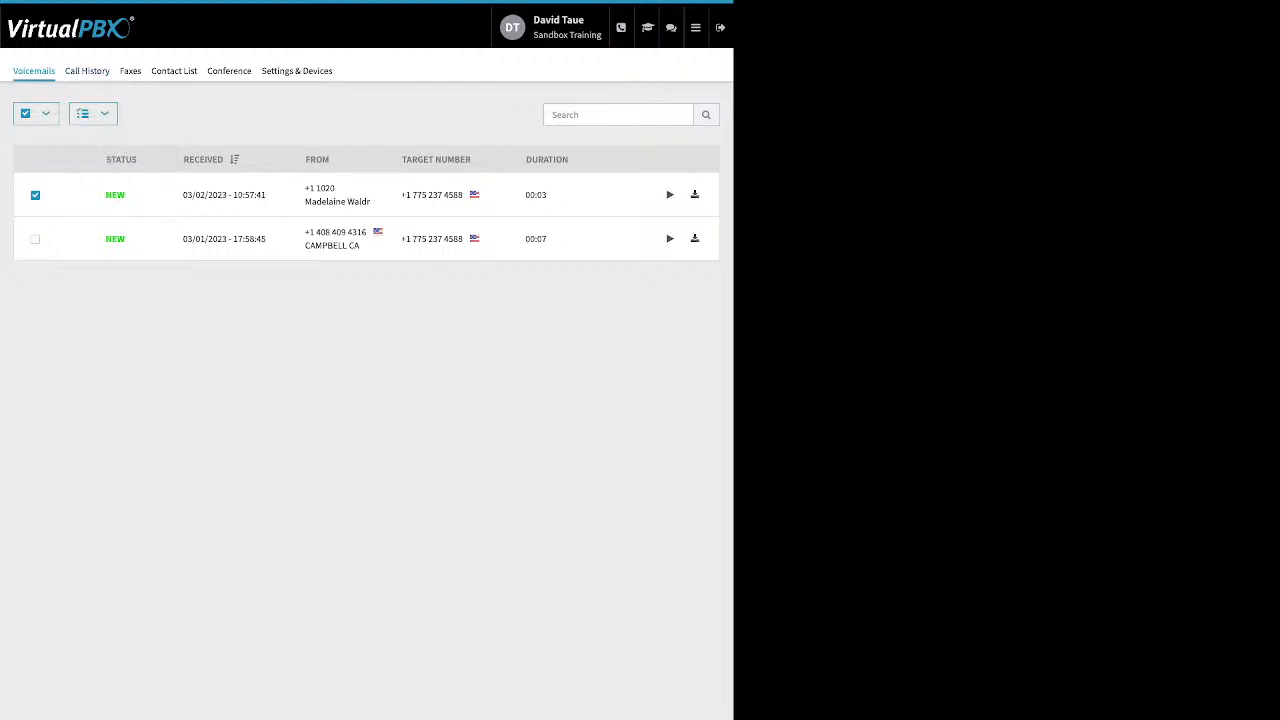
Open the User Portal's Call History and filter it to calls from 01/01/2023 to 01/31/2023
left_click(87, 71)
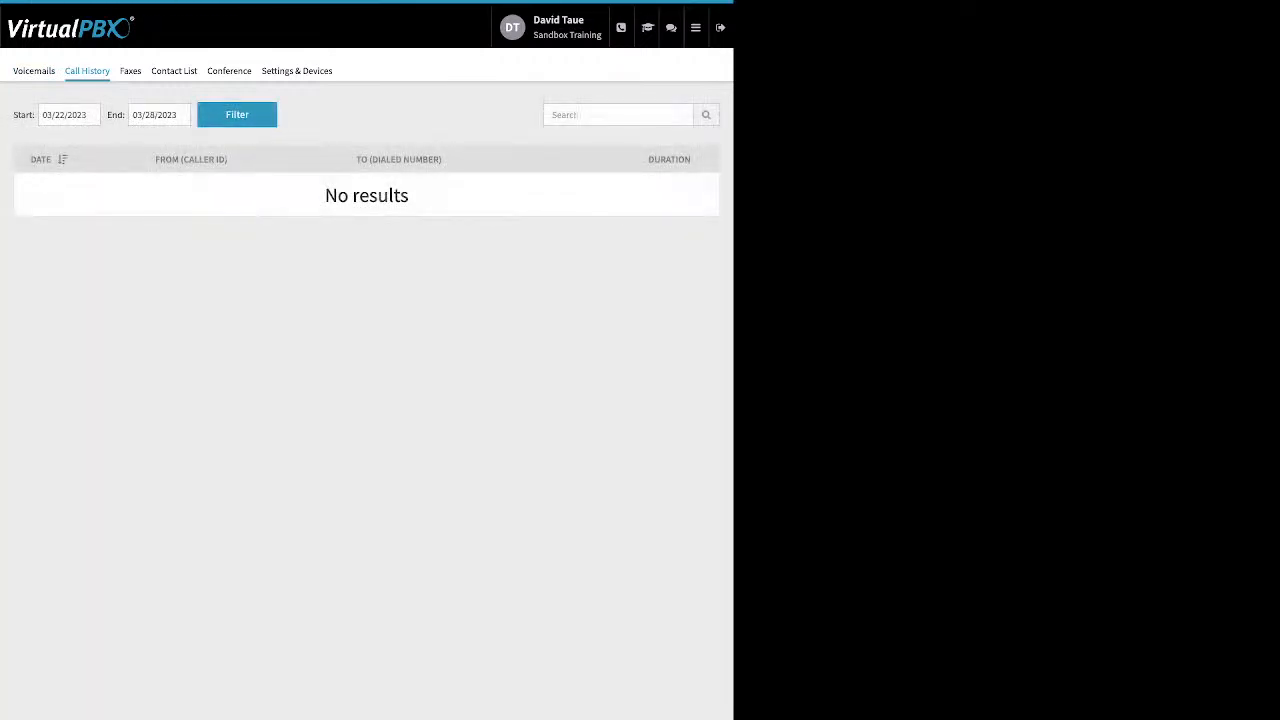
left_click(69, 115)
left_click(53, 143)
left_click(53, 143)
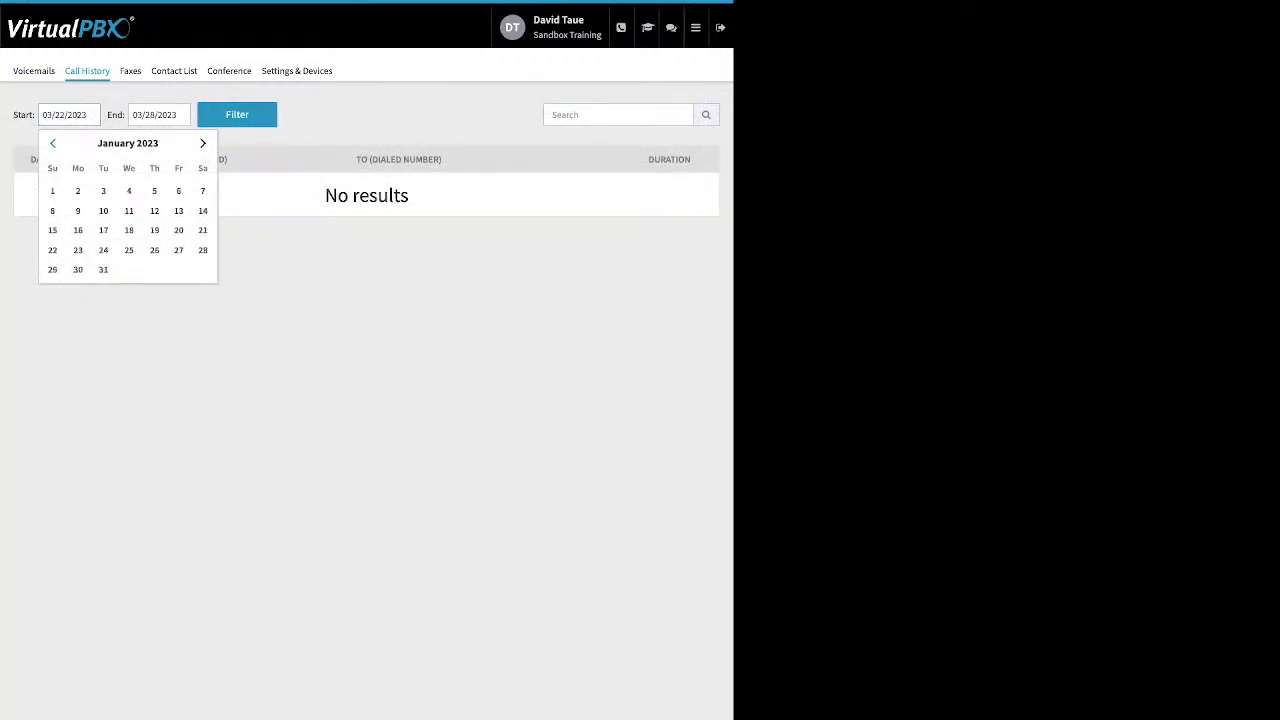
left_click(237, 115)
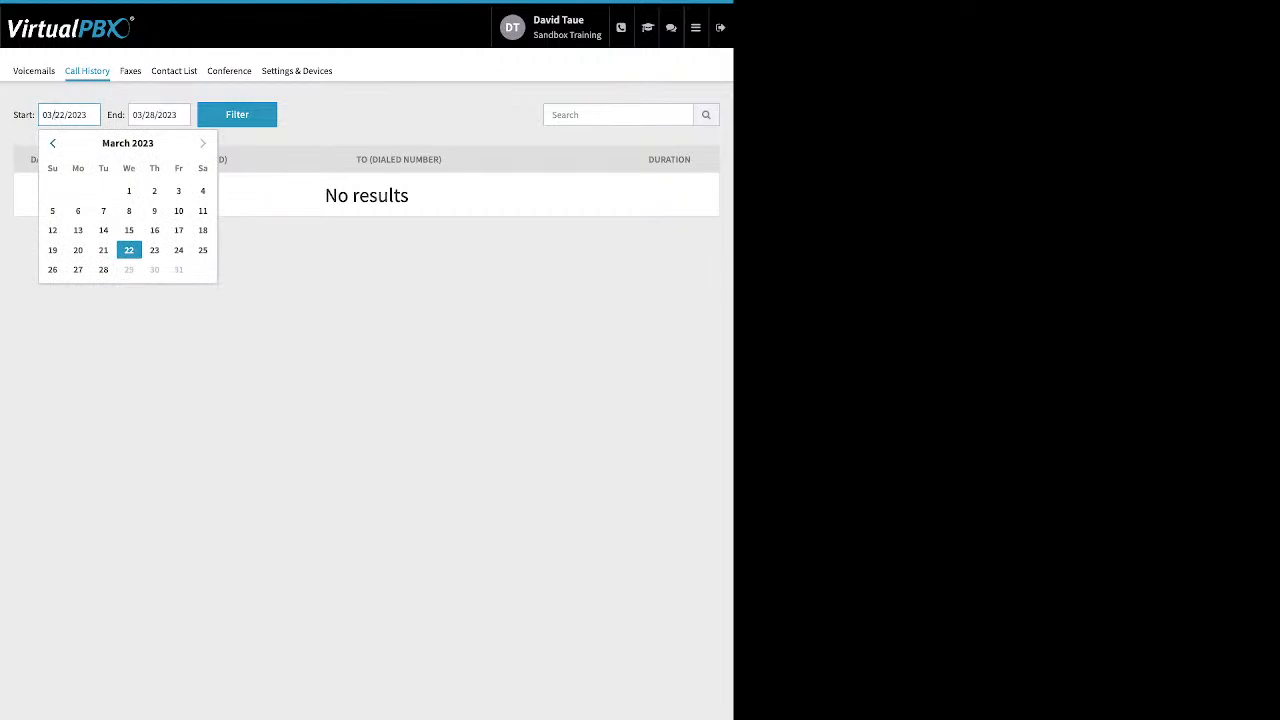
left_click(53, 143)
left_click(53, 143)
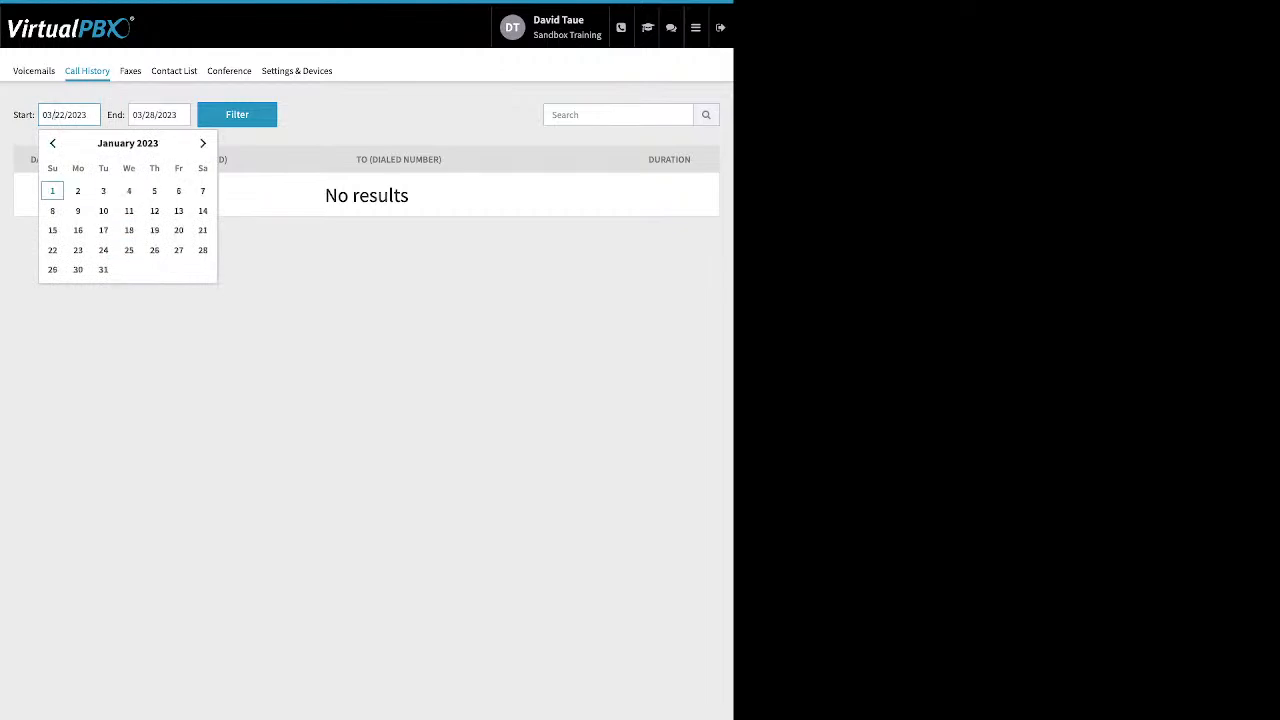
left_click(52, 190)
left_click(237, 115)
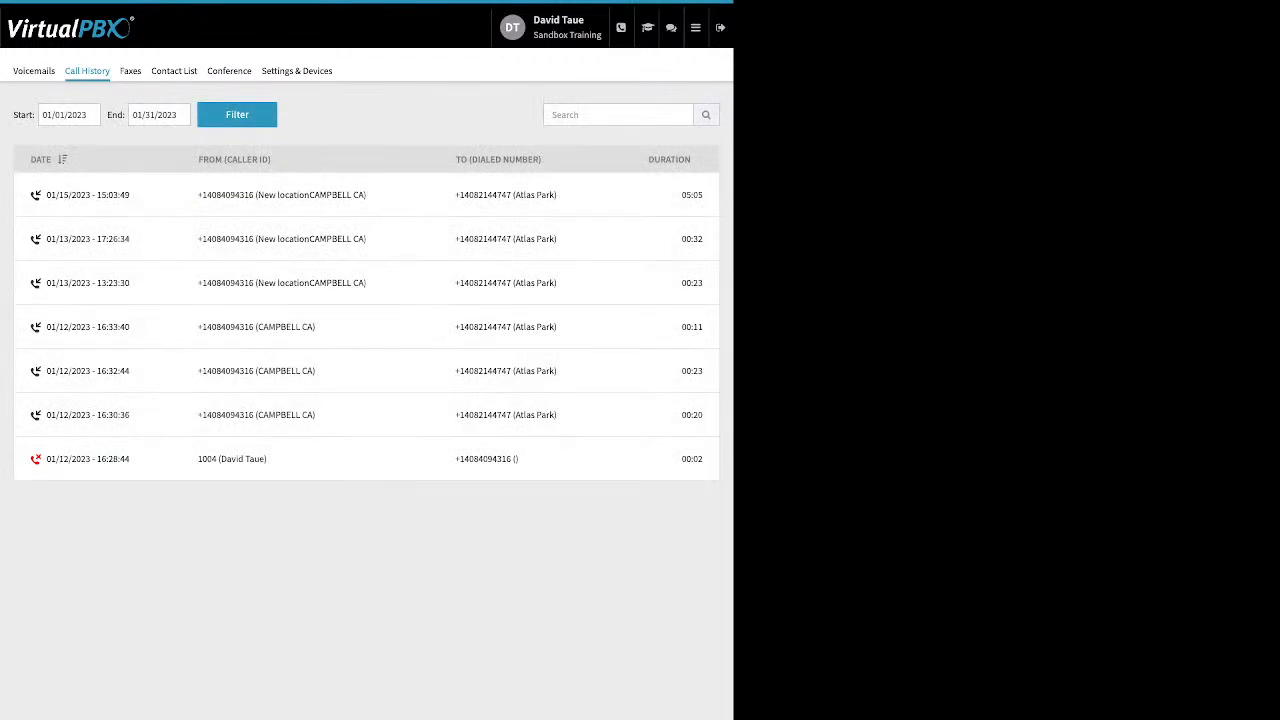
View the User Portal's Faxes list and Contact List
left_click(130, 71)
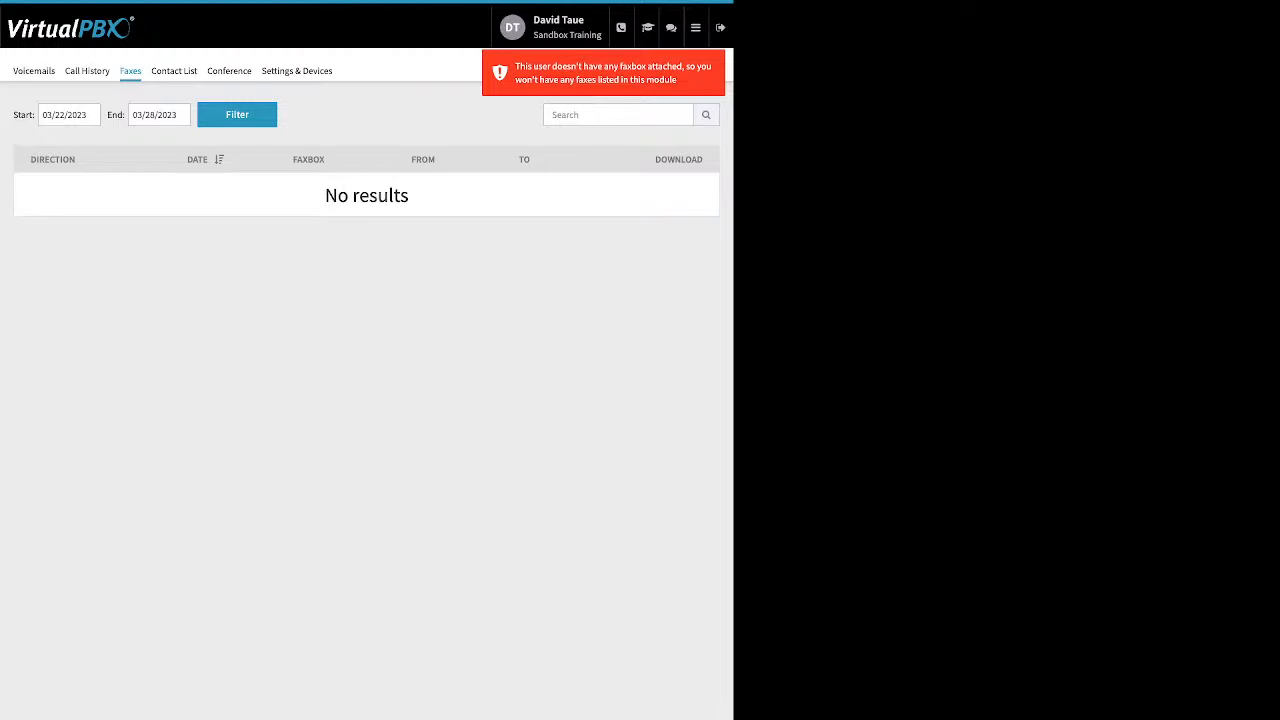
left_click(174, 71)
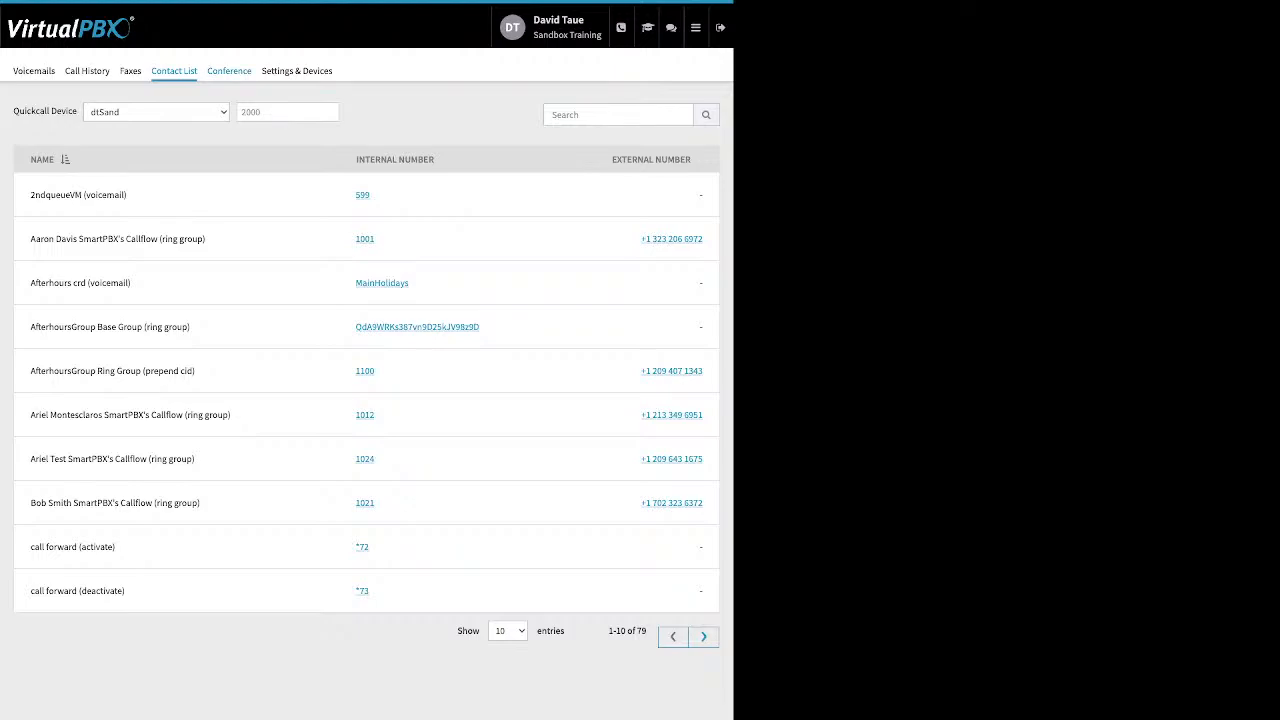
Go to Conference and examine the moderator and participant PIN settings, the muted and deaf join options, and the entry and exit tones
left_click(229, 71)
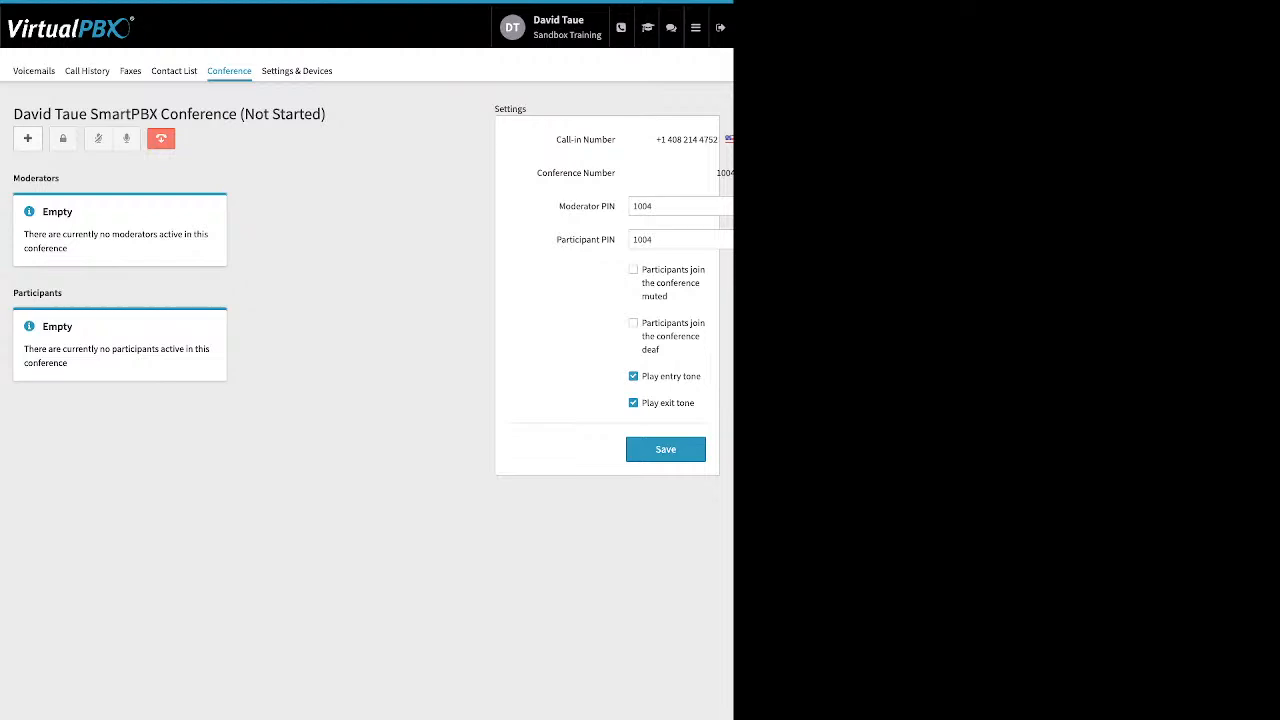
left_click_drag(558, 206, 616, 206)
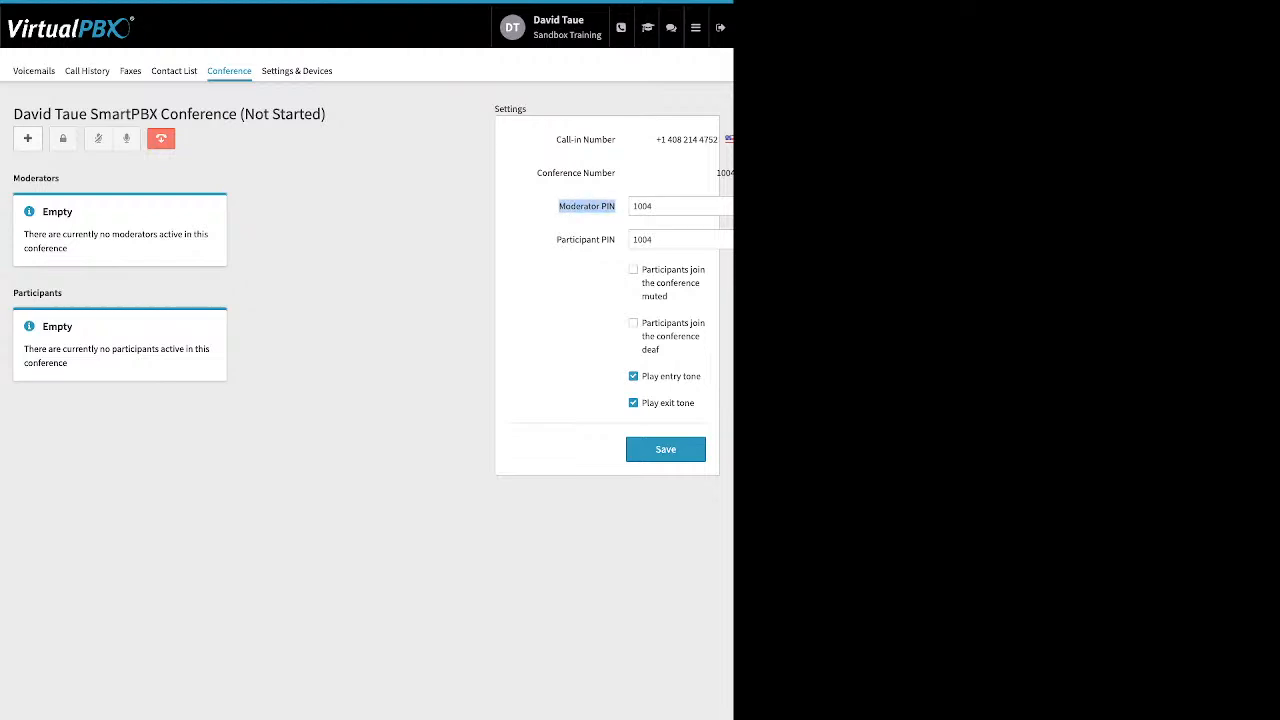
left_click_drag(556, 239, 616, 239)
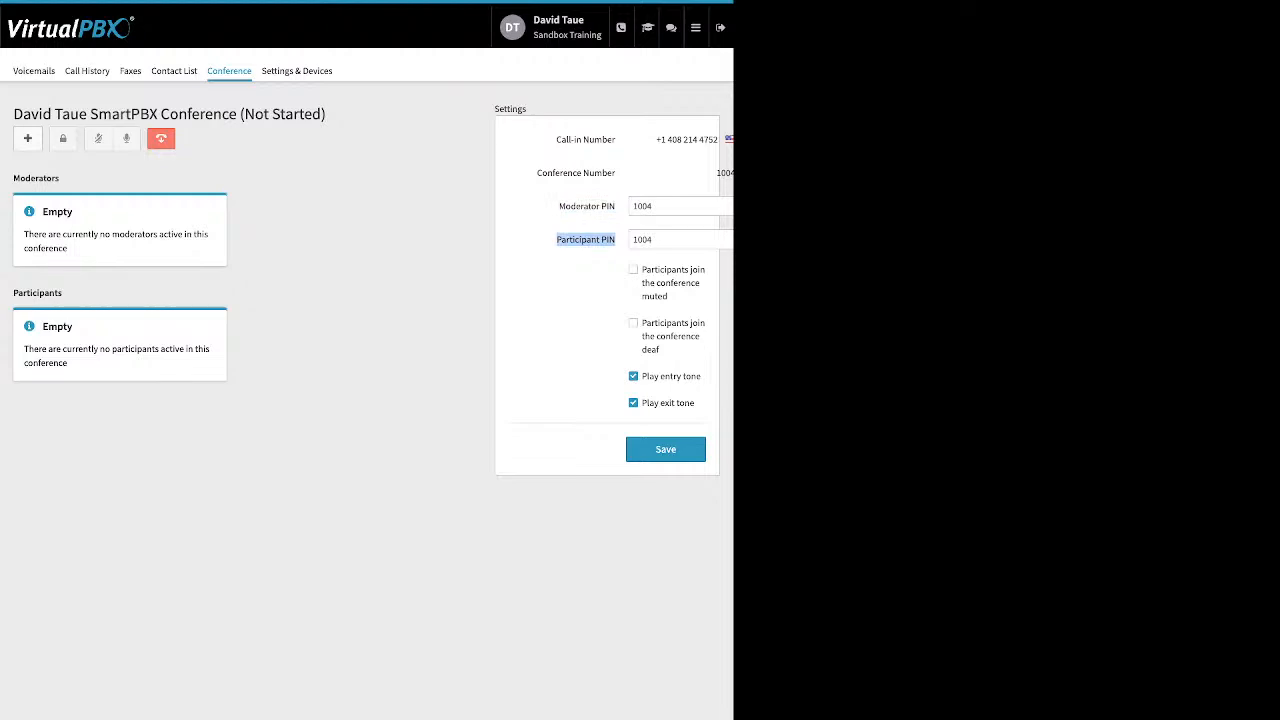
left_click(622, 264)
left_click_drag(641, 267, 661, 350)
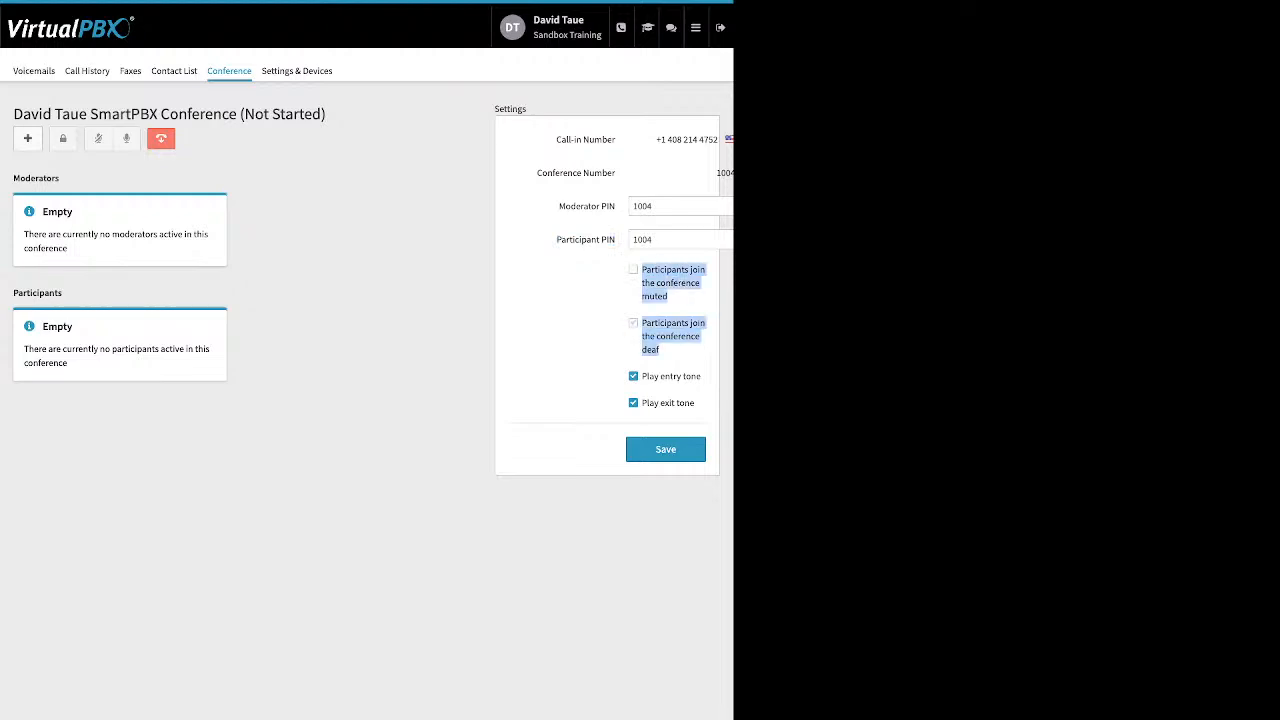
left_click(665, 361)
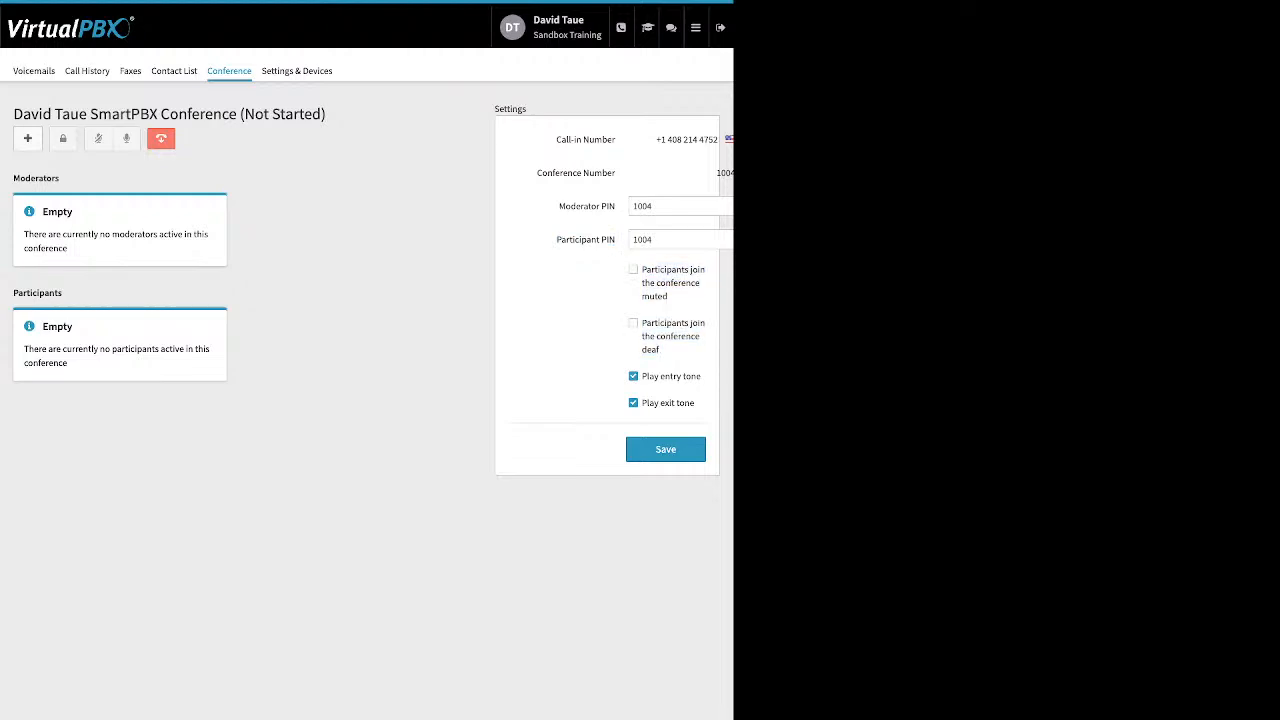
left_click_drag(641, 372, 695, 404)
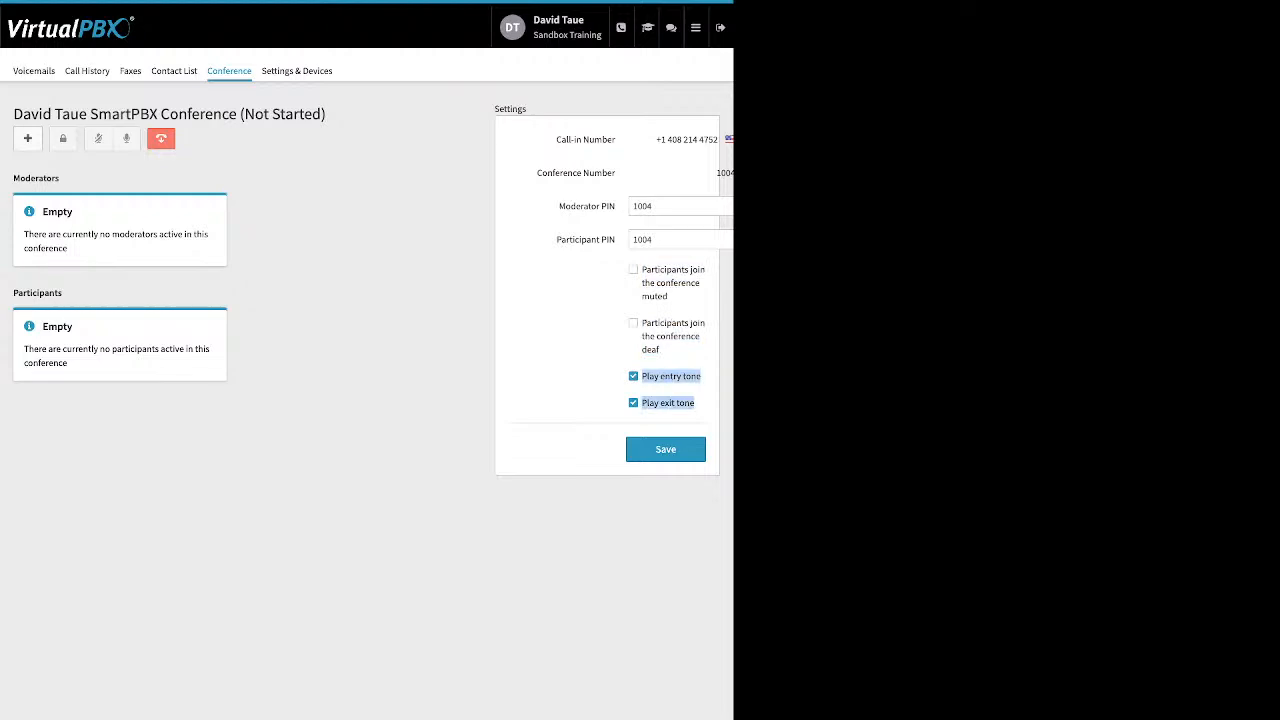
left_click(694, 413)
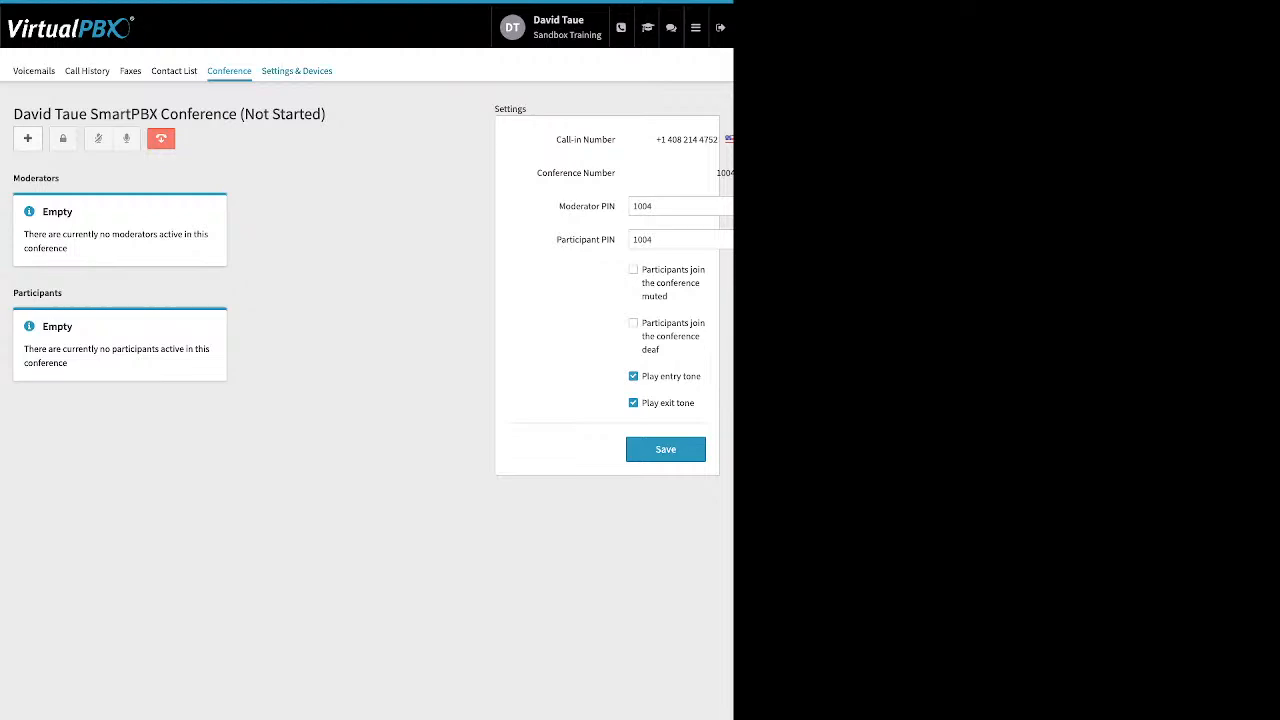
Enable Call Forward in Settings & Devices to examine the forwarding number field, and leave for the Dashboard without saving
left_click(296, 70)
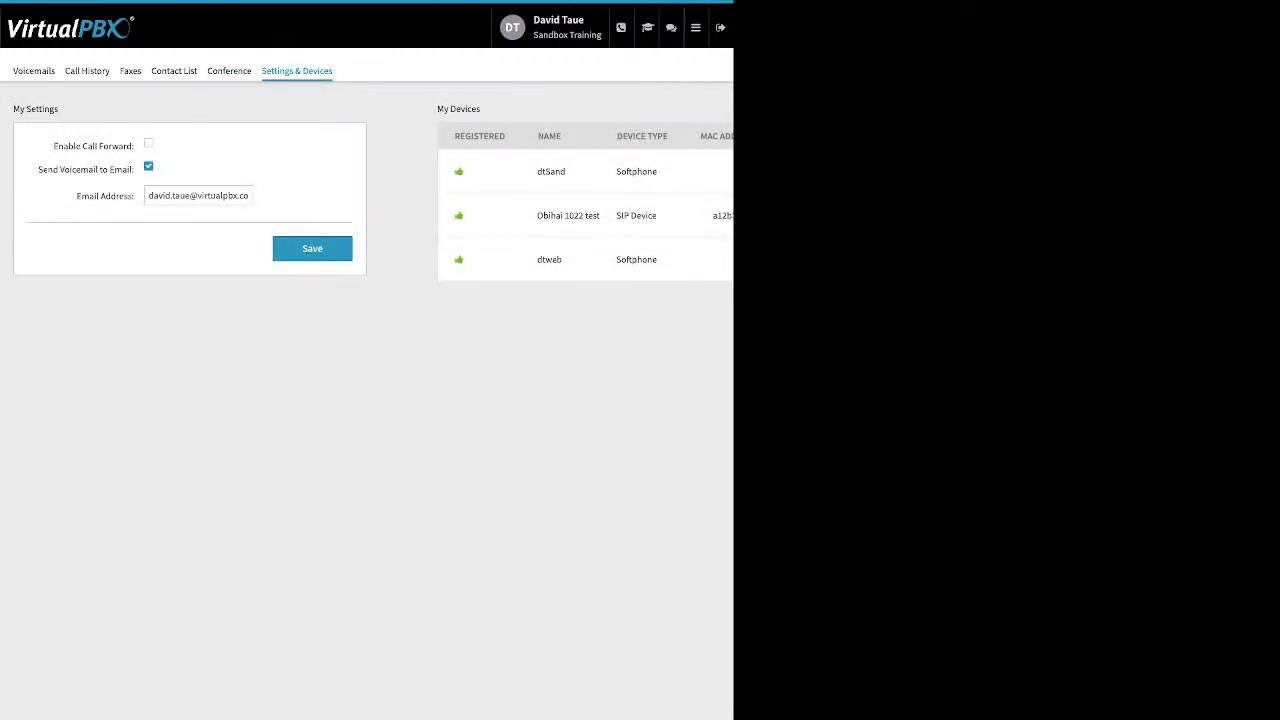
left_click_drag(53, 146, 133, 146)
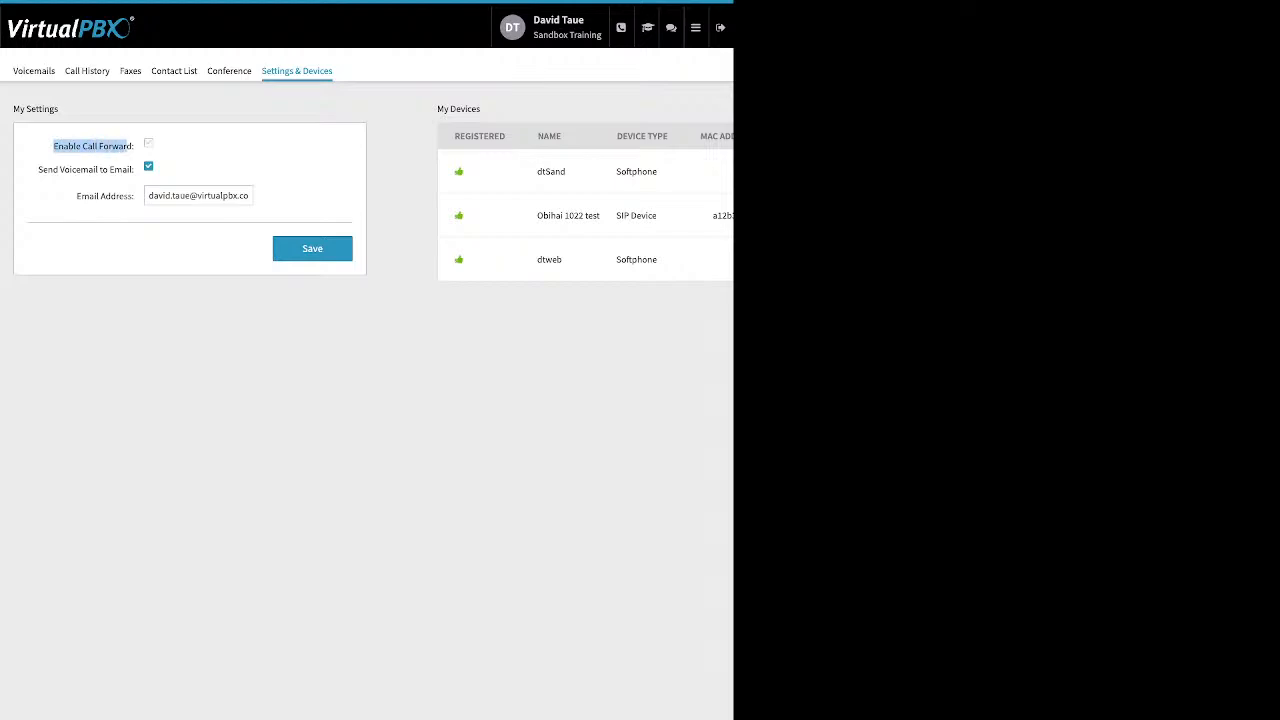
left_click(148, 143)
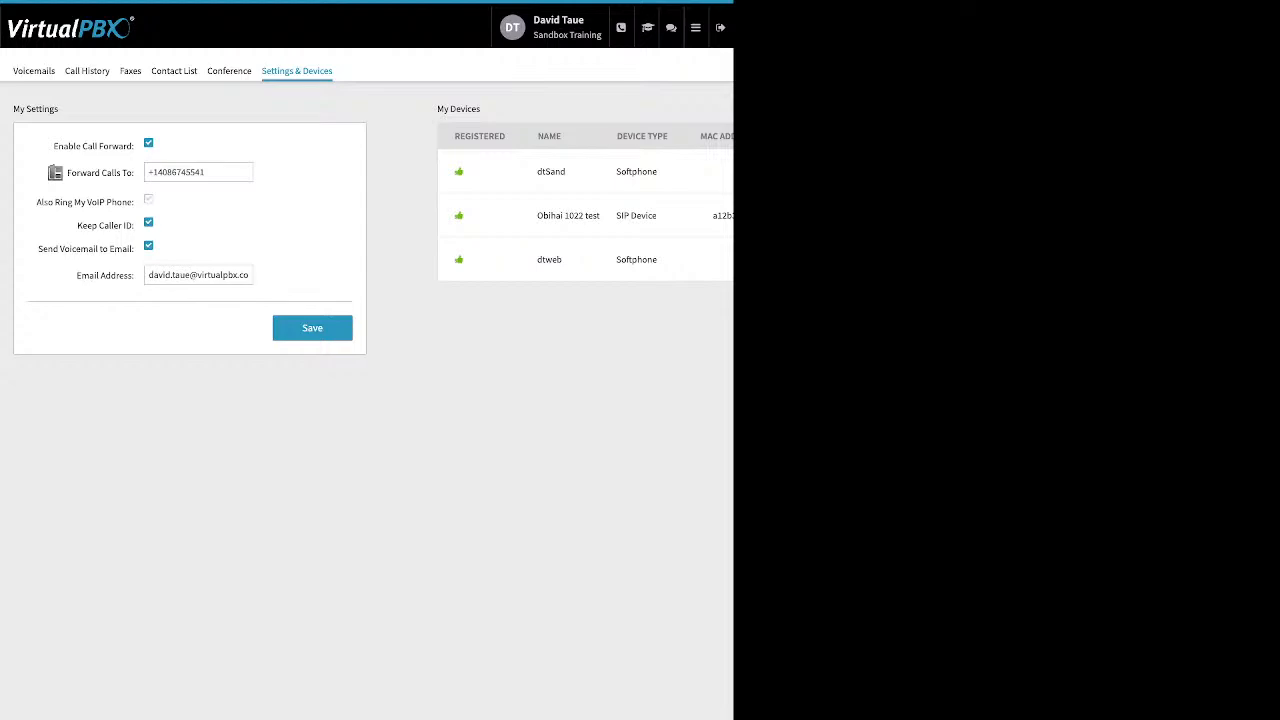
left_click_drag(206, 172, 148, 172)
left_click(222, 172)
mouse_move(696, 28)
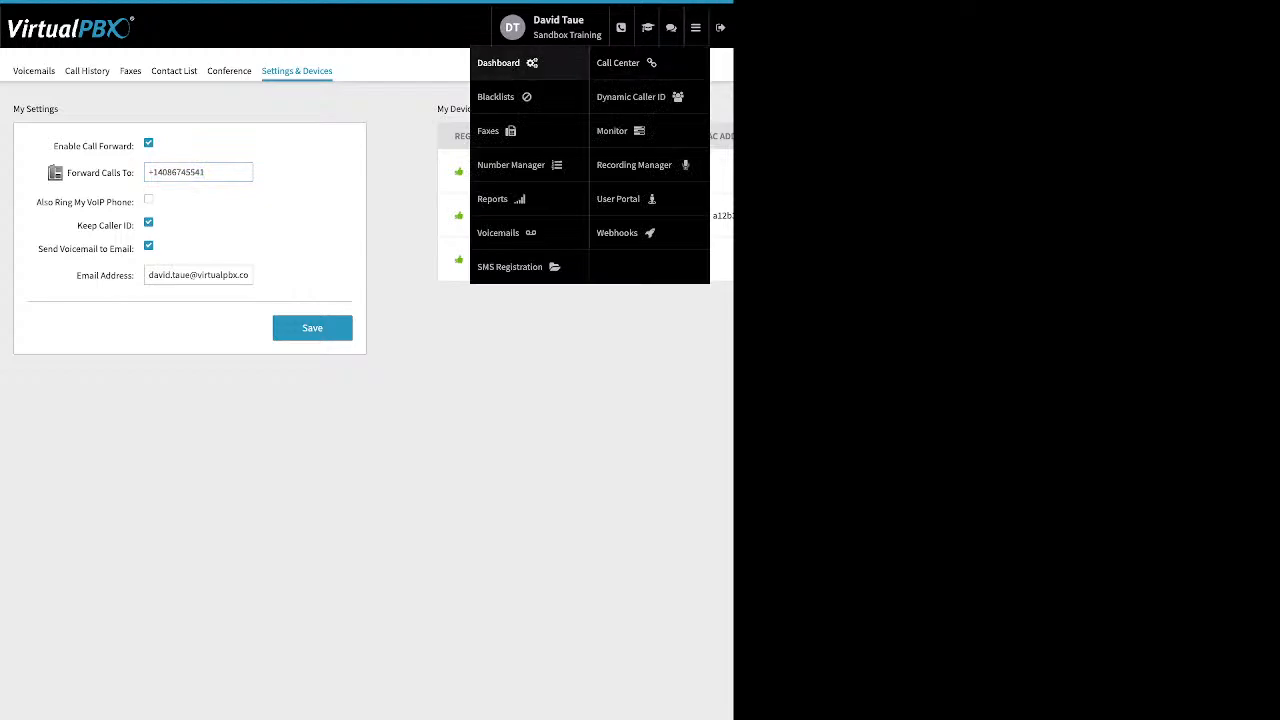
left_click(498, 62)
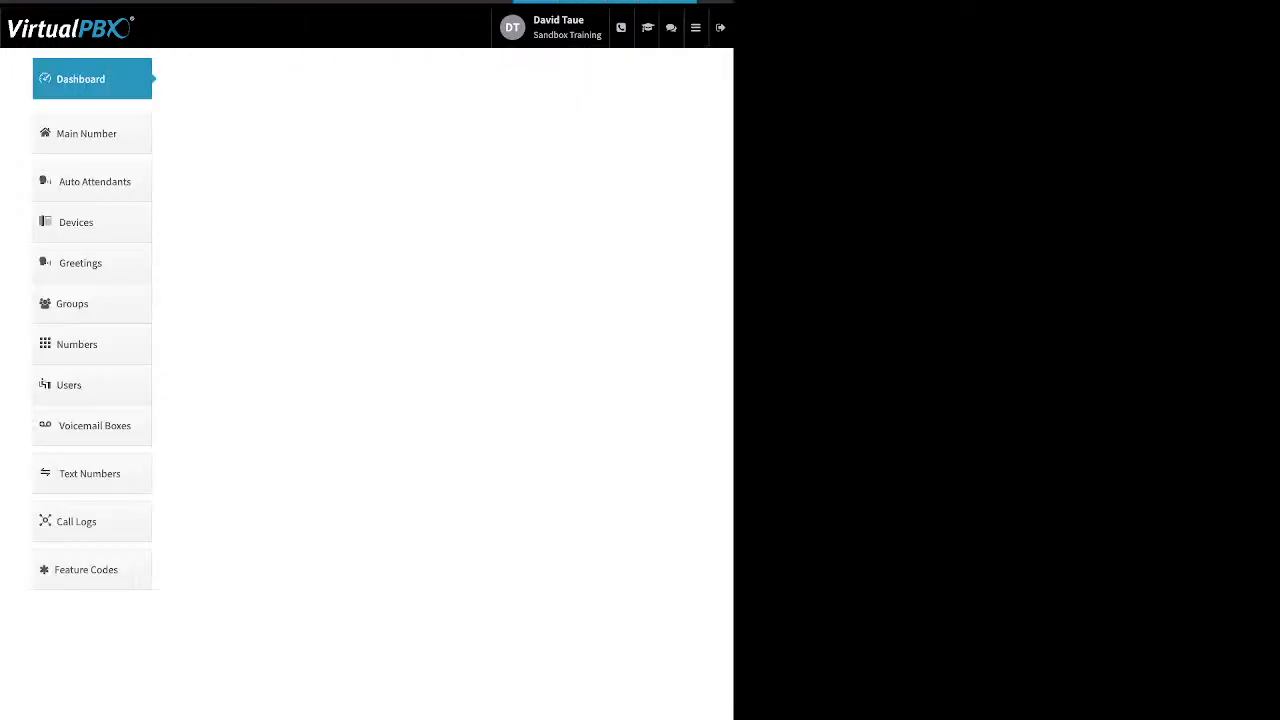